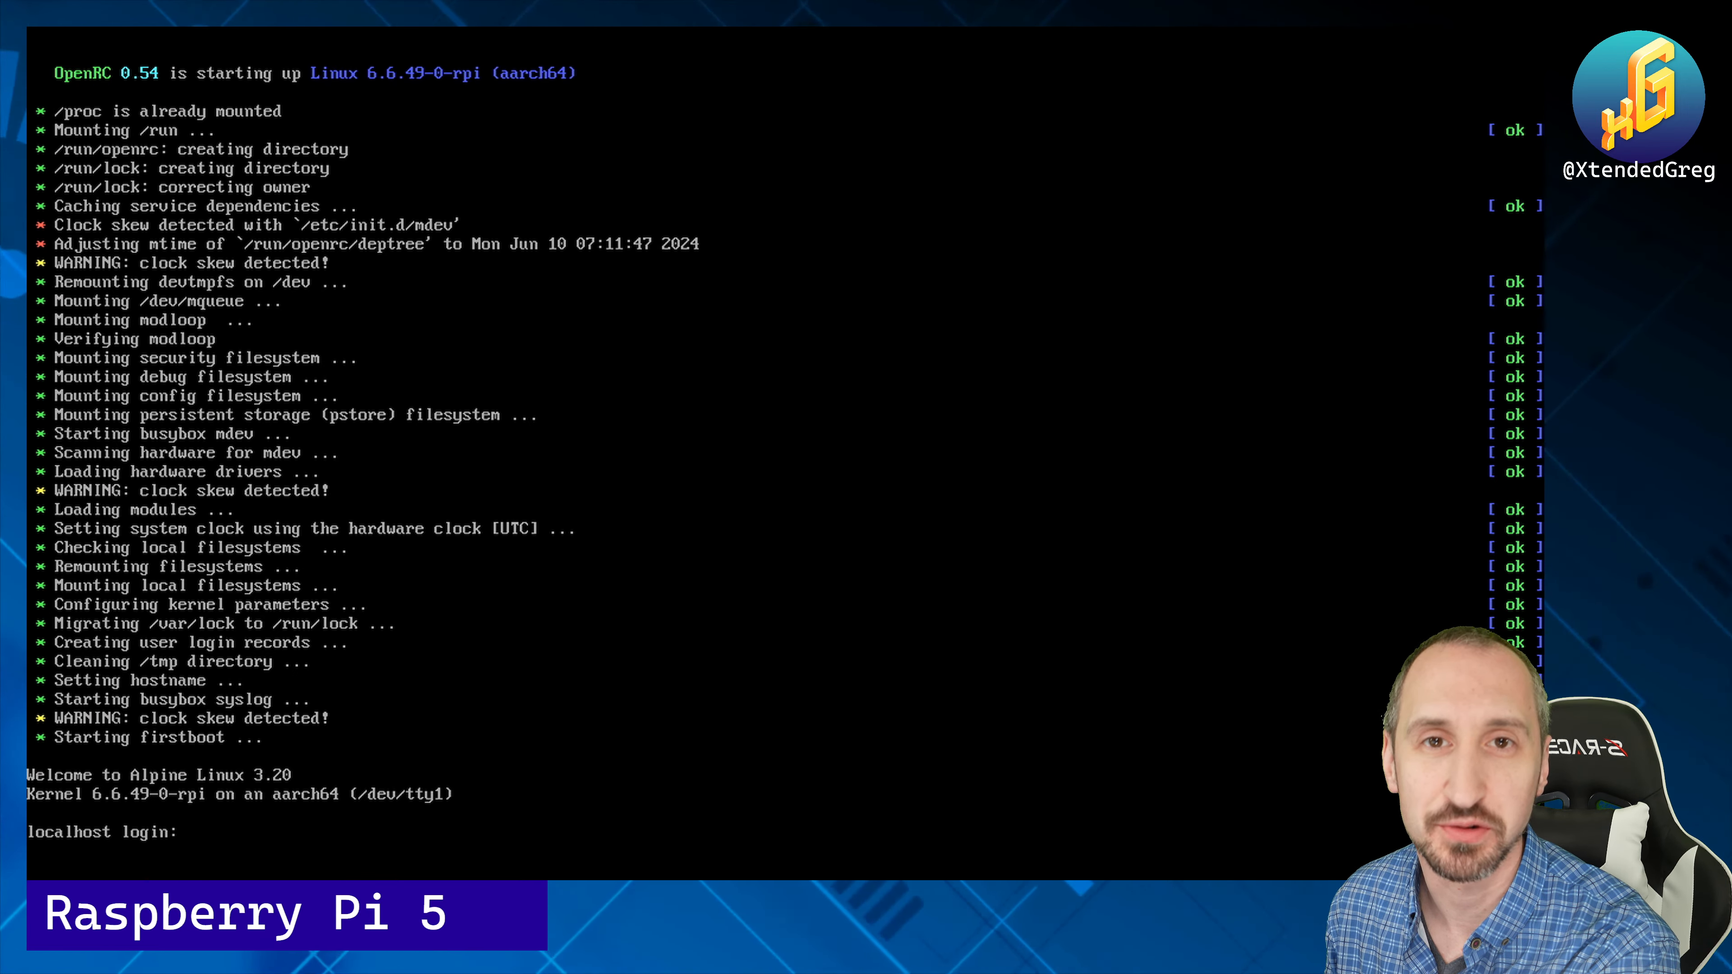
Step: Log in to the console as root and launch setup-alpine
{"action": "type", "text": "r"}
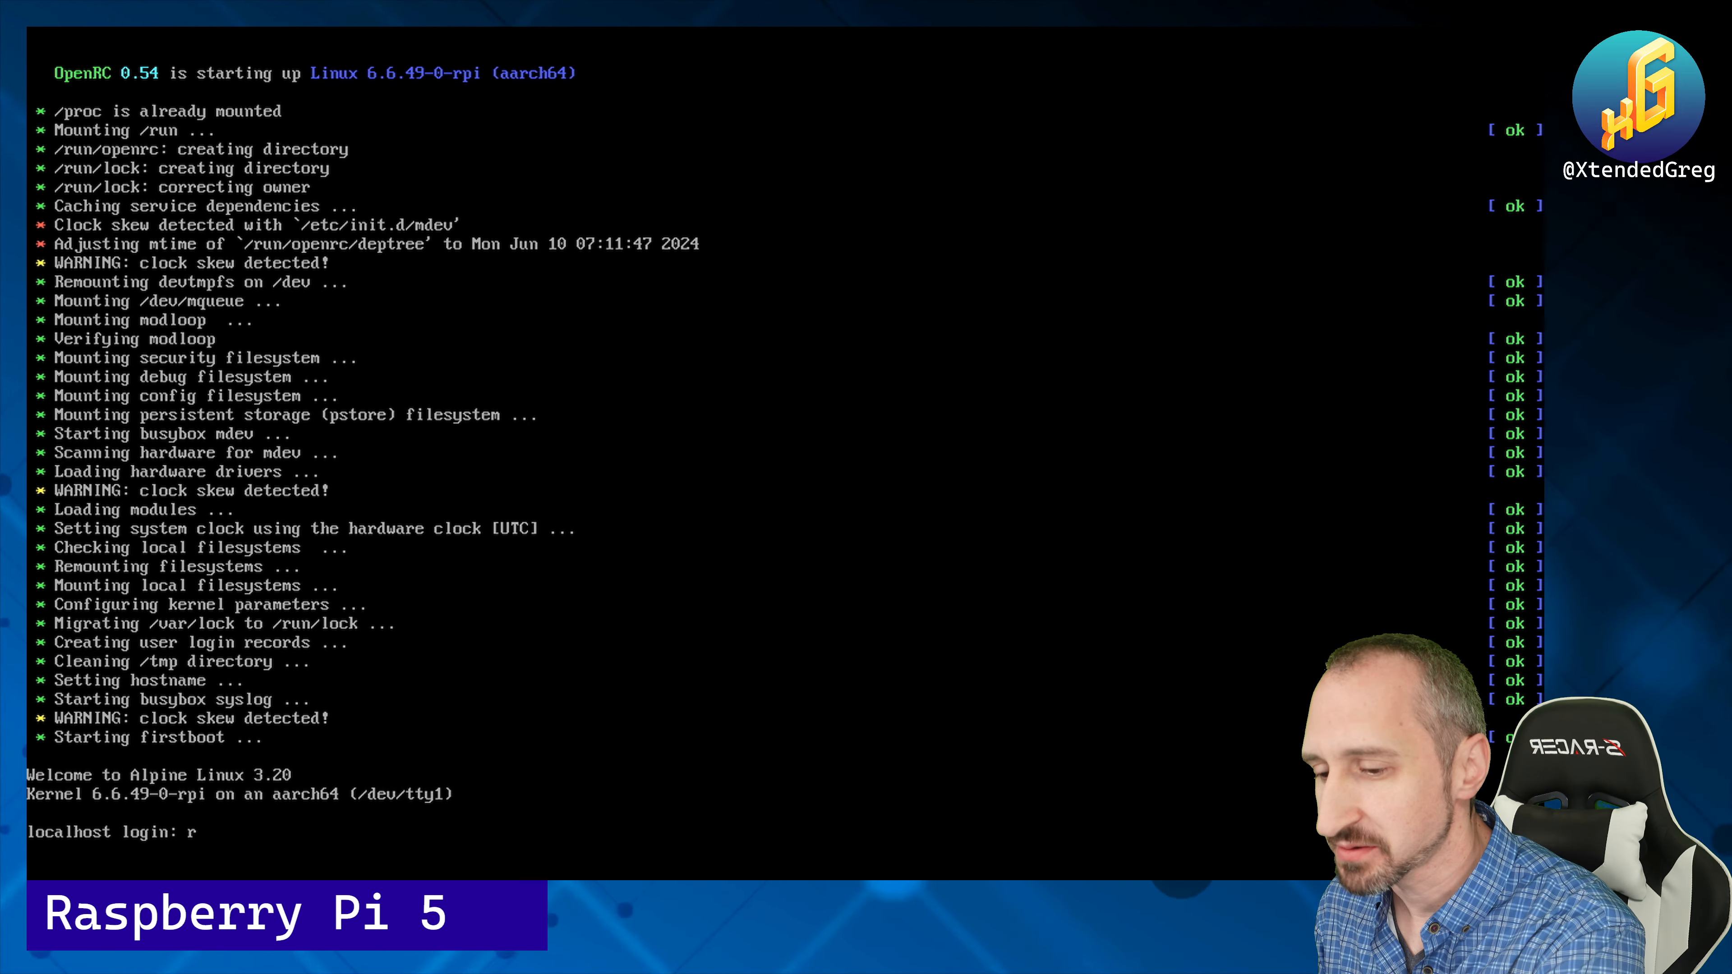
{"action": "type", "text": "oot"}
{"action": "key", "text": "Return"}
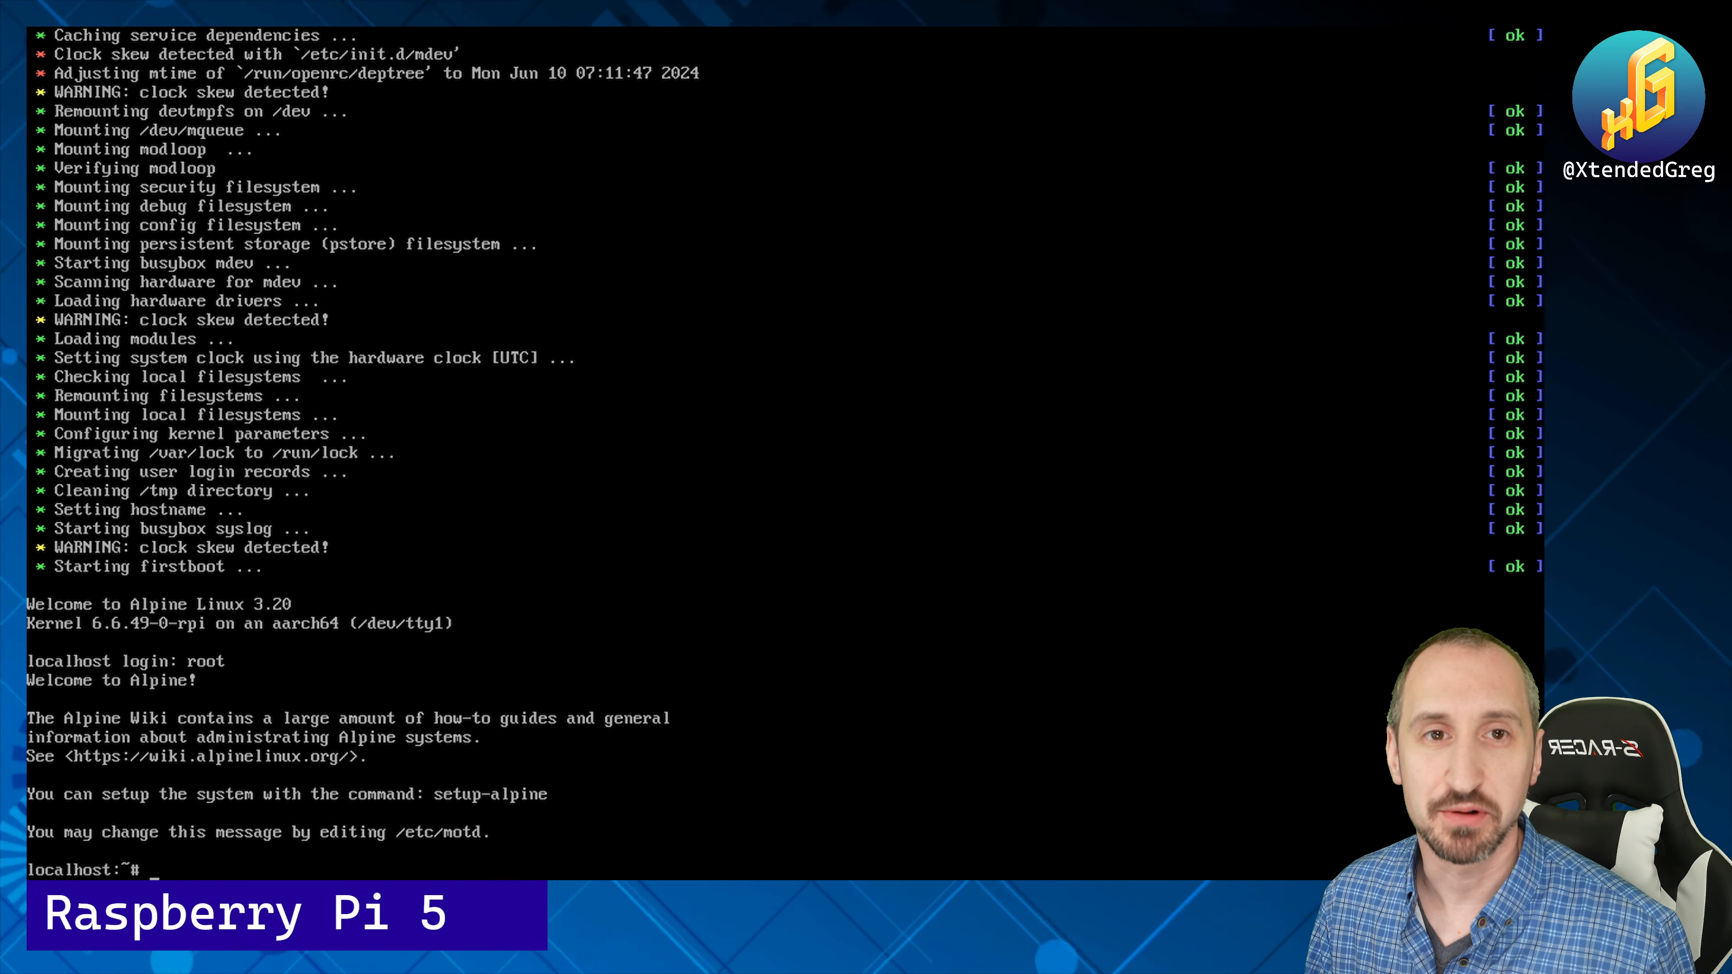
{"action": "type", "text": "se"}
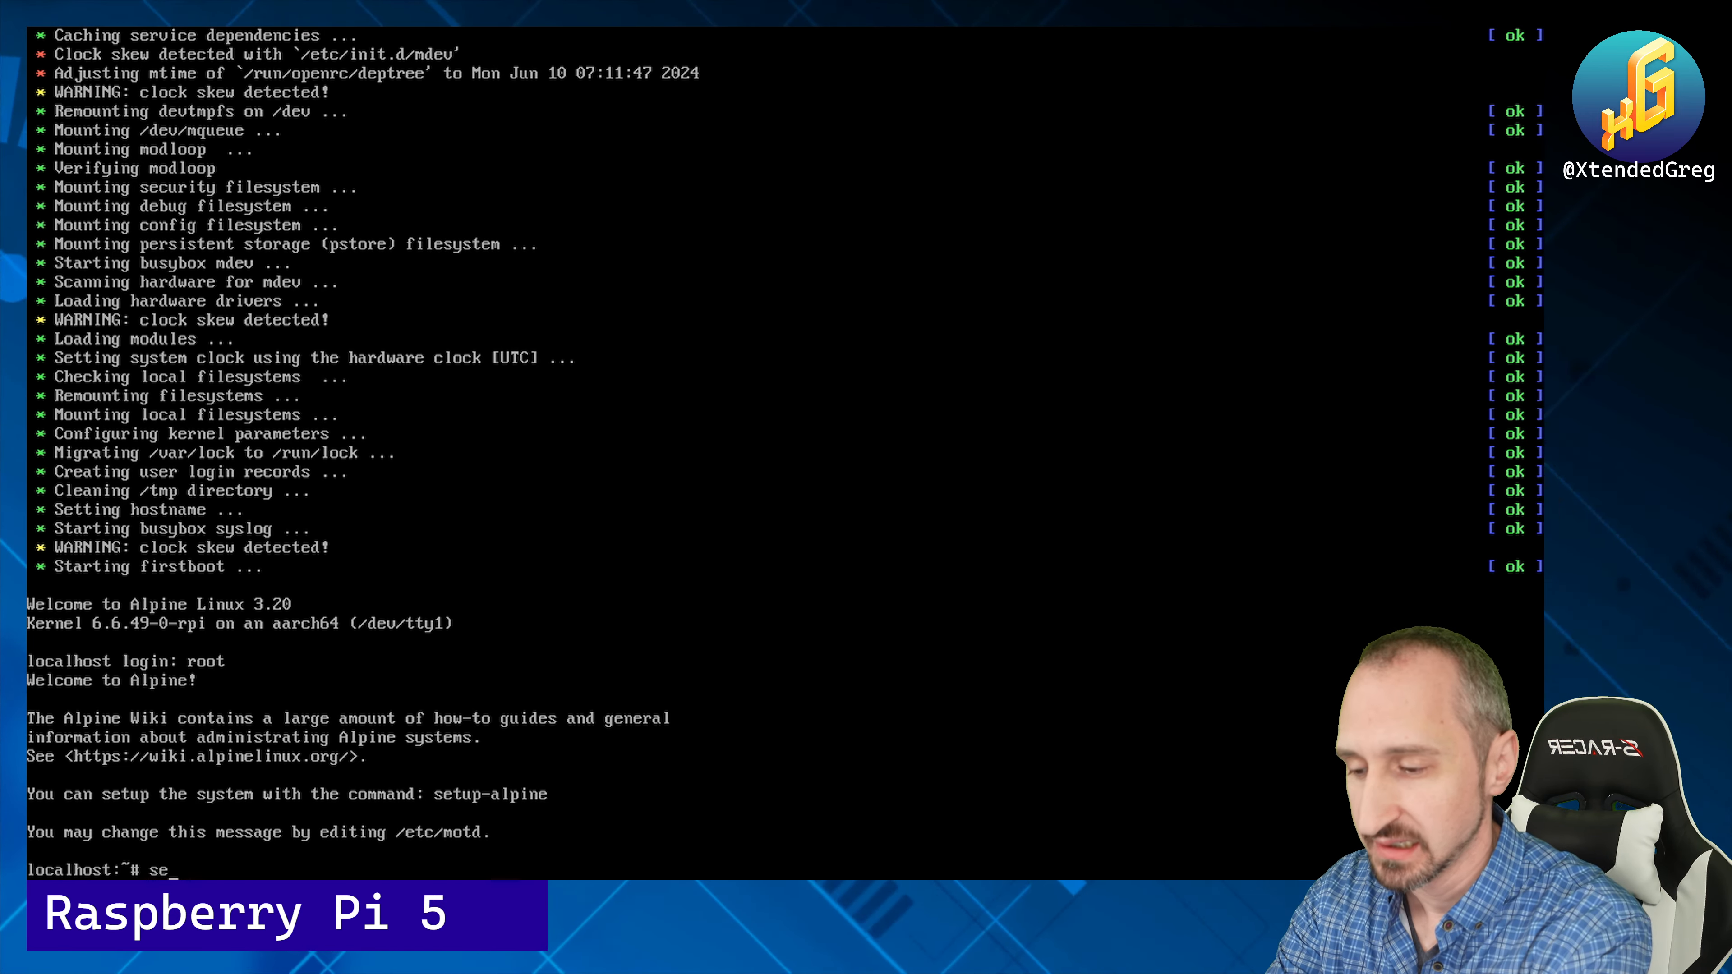
{"action": "type", "text": "tup-alpine"}
{"action": "key", "text": "Return"}
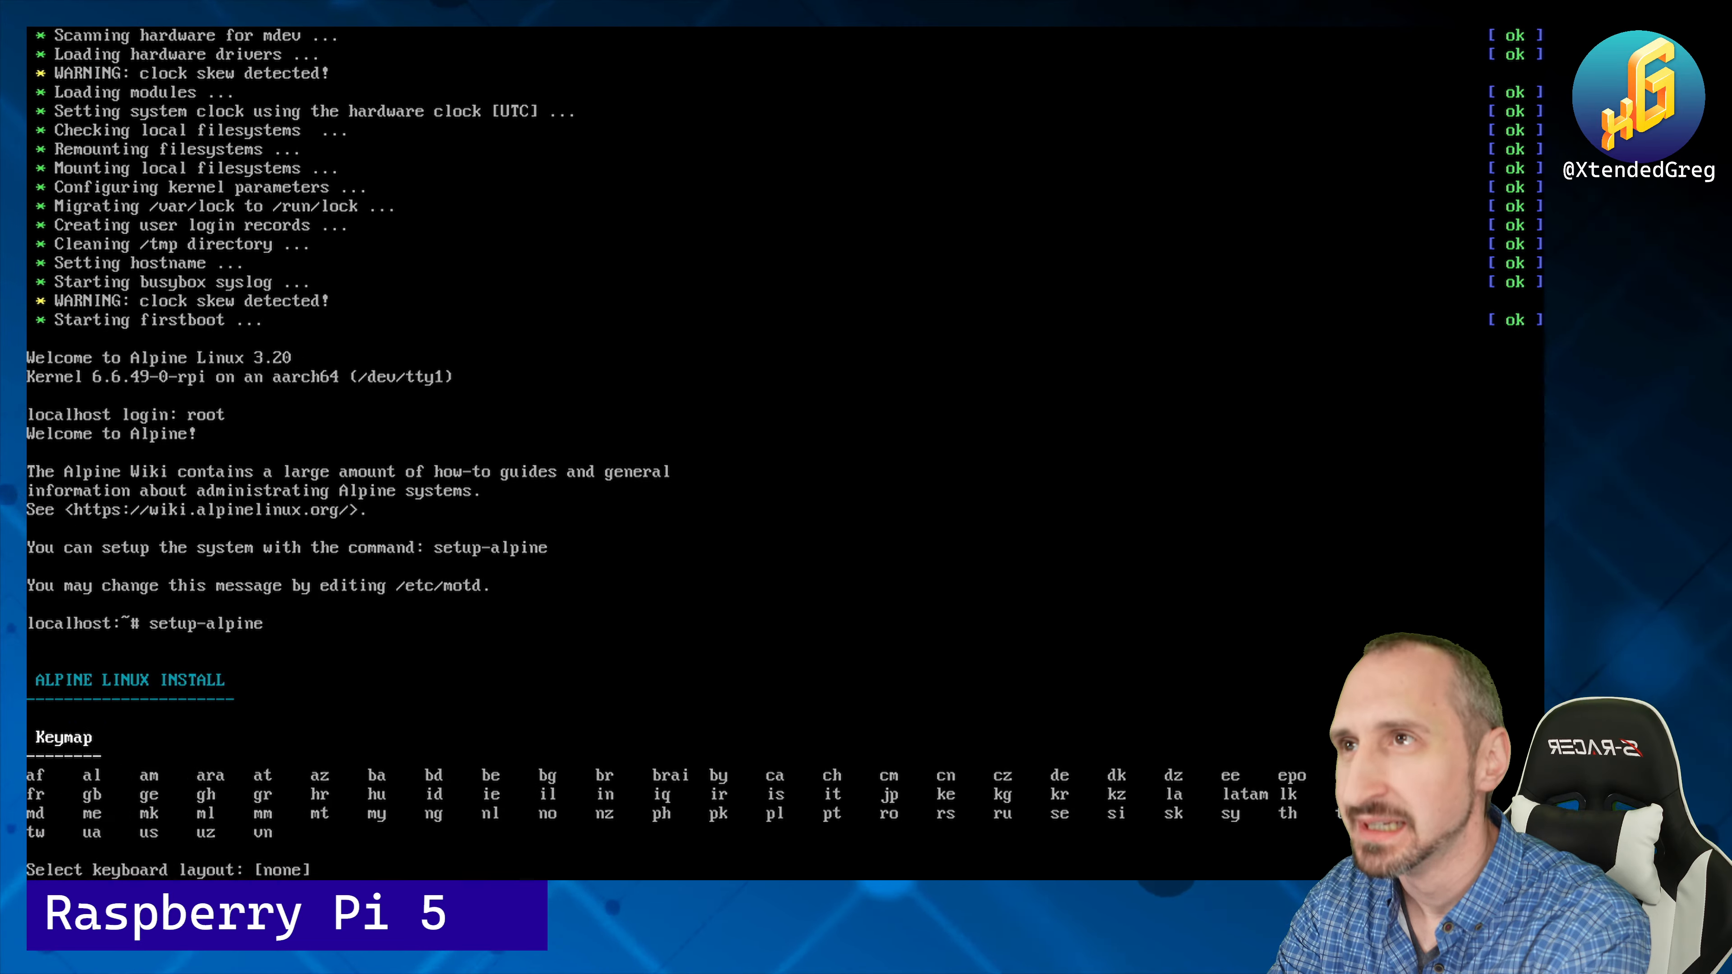
Step: Choose the us keyboard layout and the us variant
{"action": "type", "text": "us"}
{"action": "key", "text": "Return"}
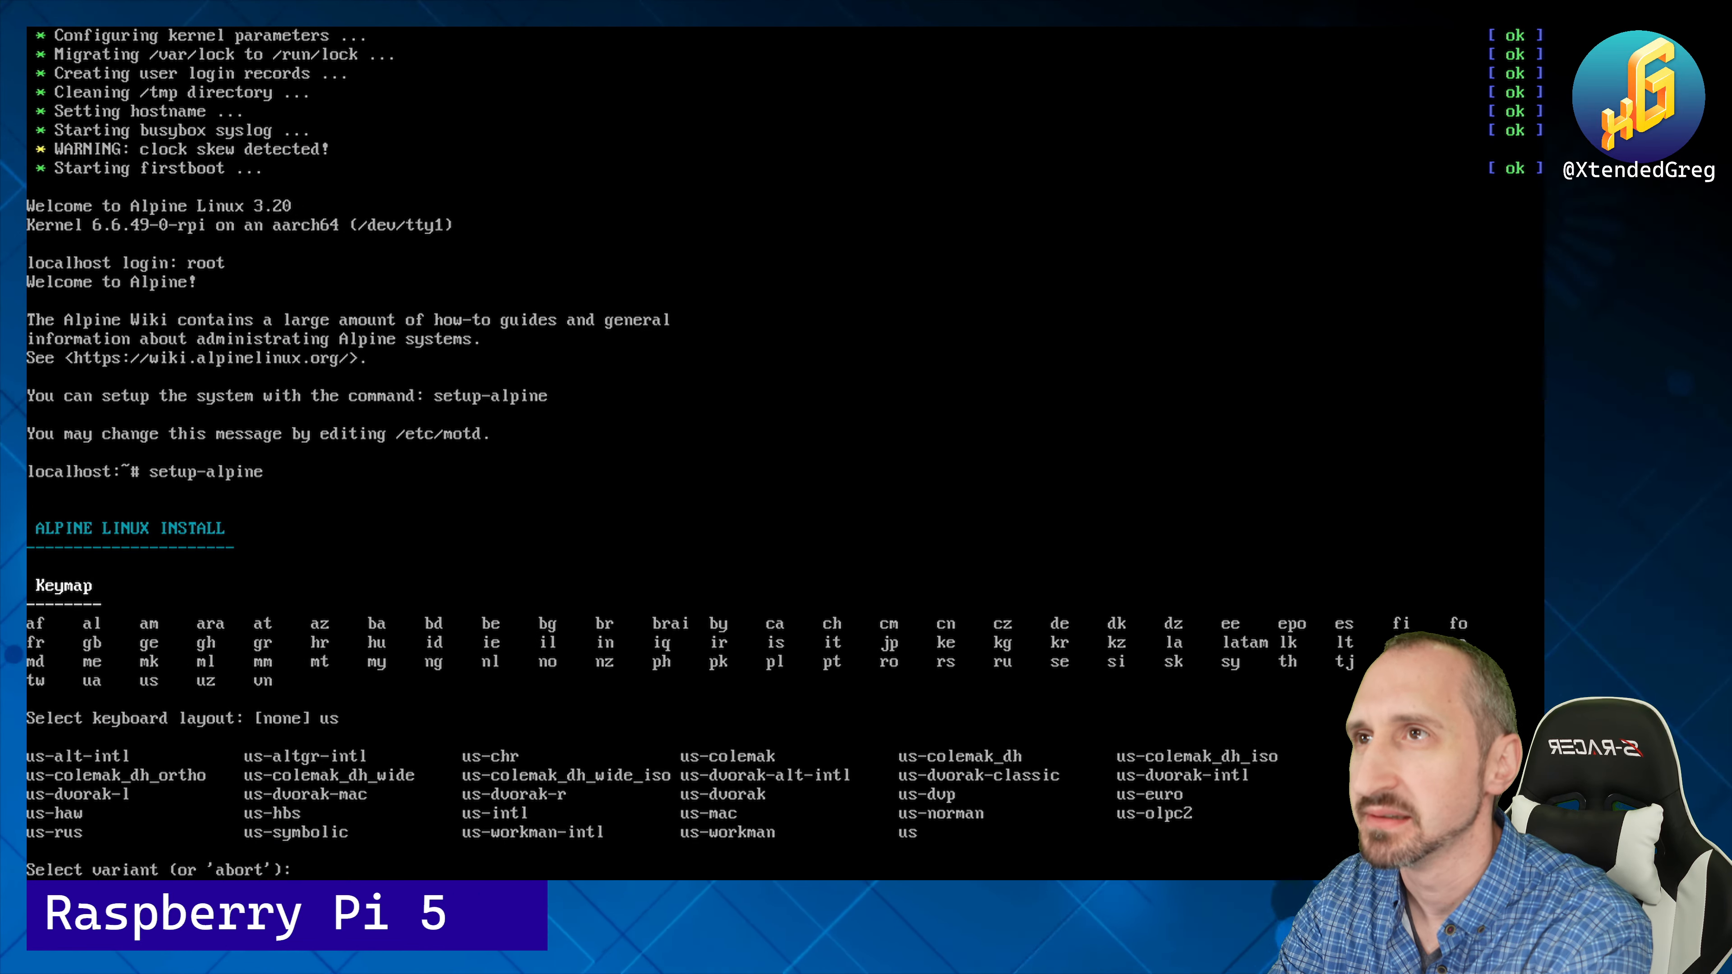
{"action": "type", "text": "us"}
{"action": "key", "text": "Return"}
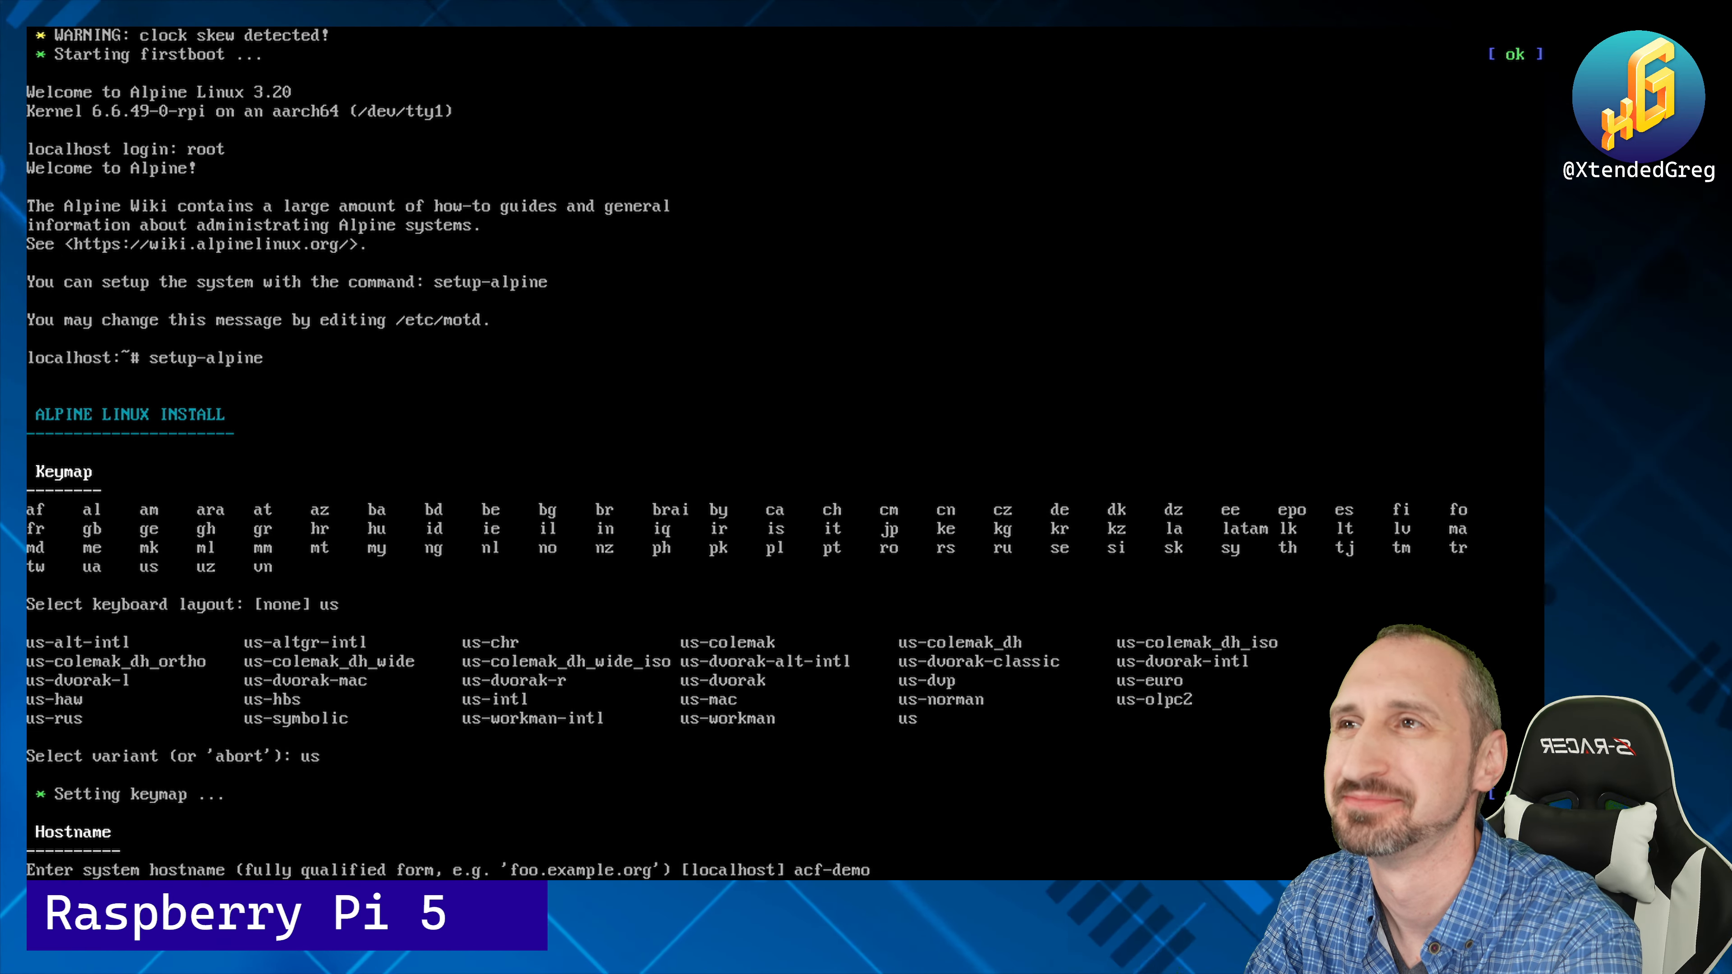
Step: Accept hostname acf-demo and configure eth0 via DHCP, with no manual network configuration
{"action": "key", "text": "Return"}
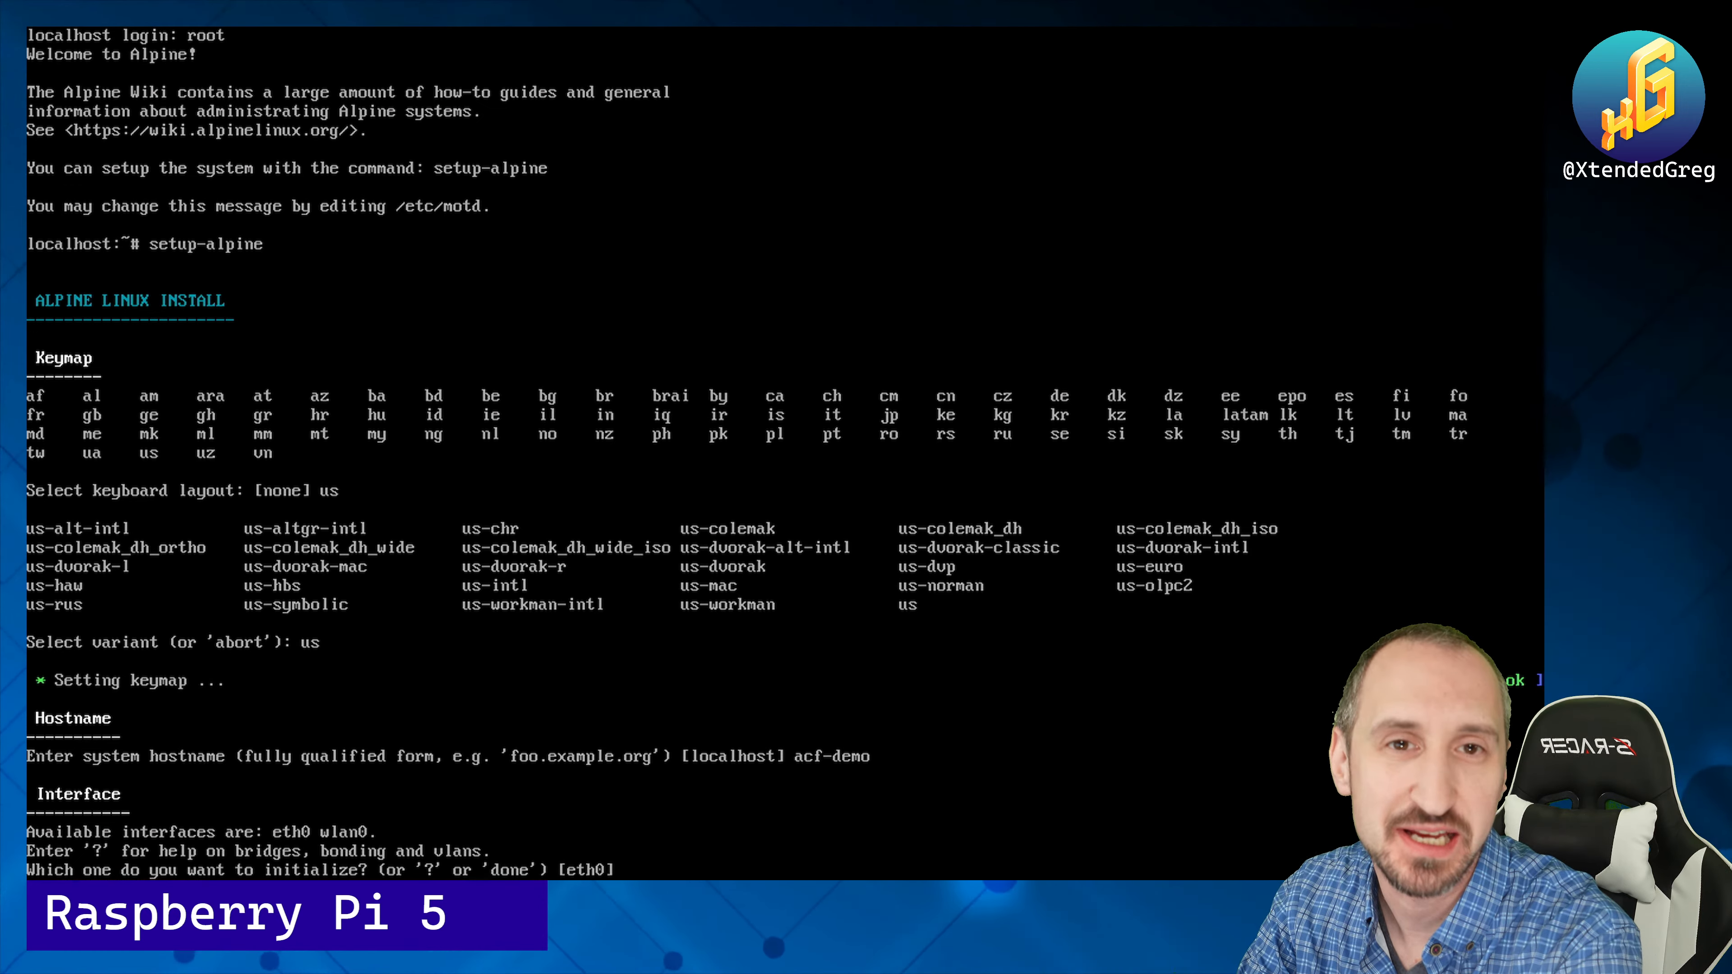
{"action": "key", "text": "Return"}
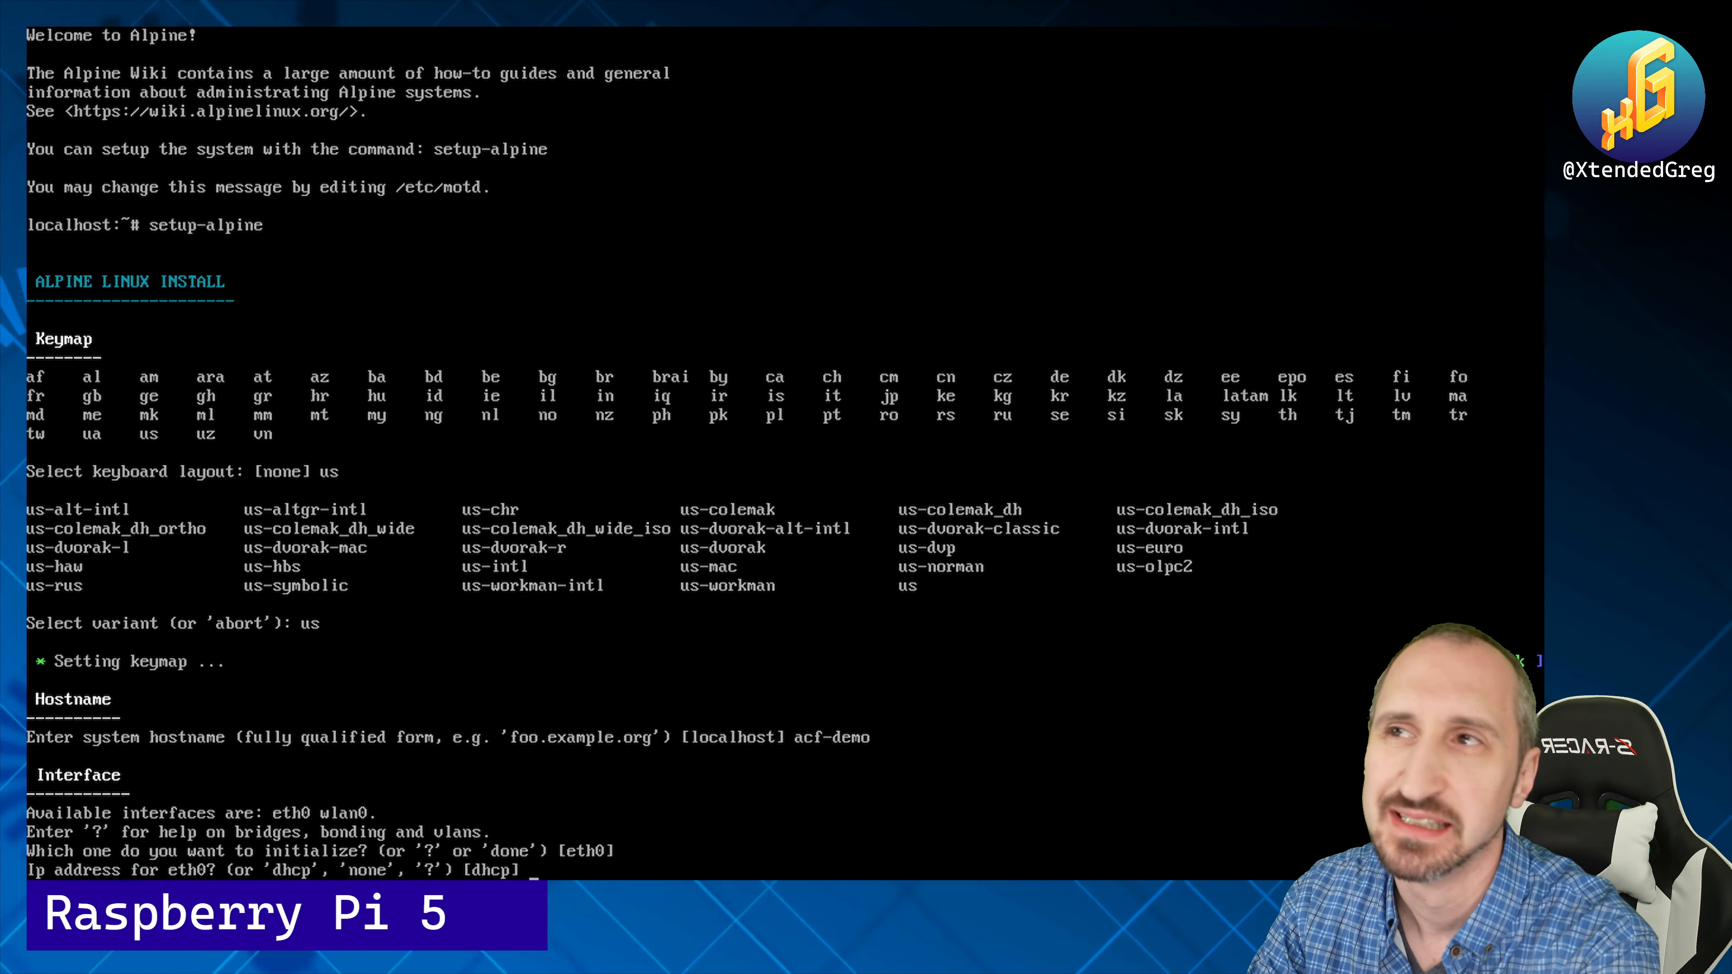
{"action": "key", "text": "Return"}
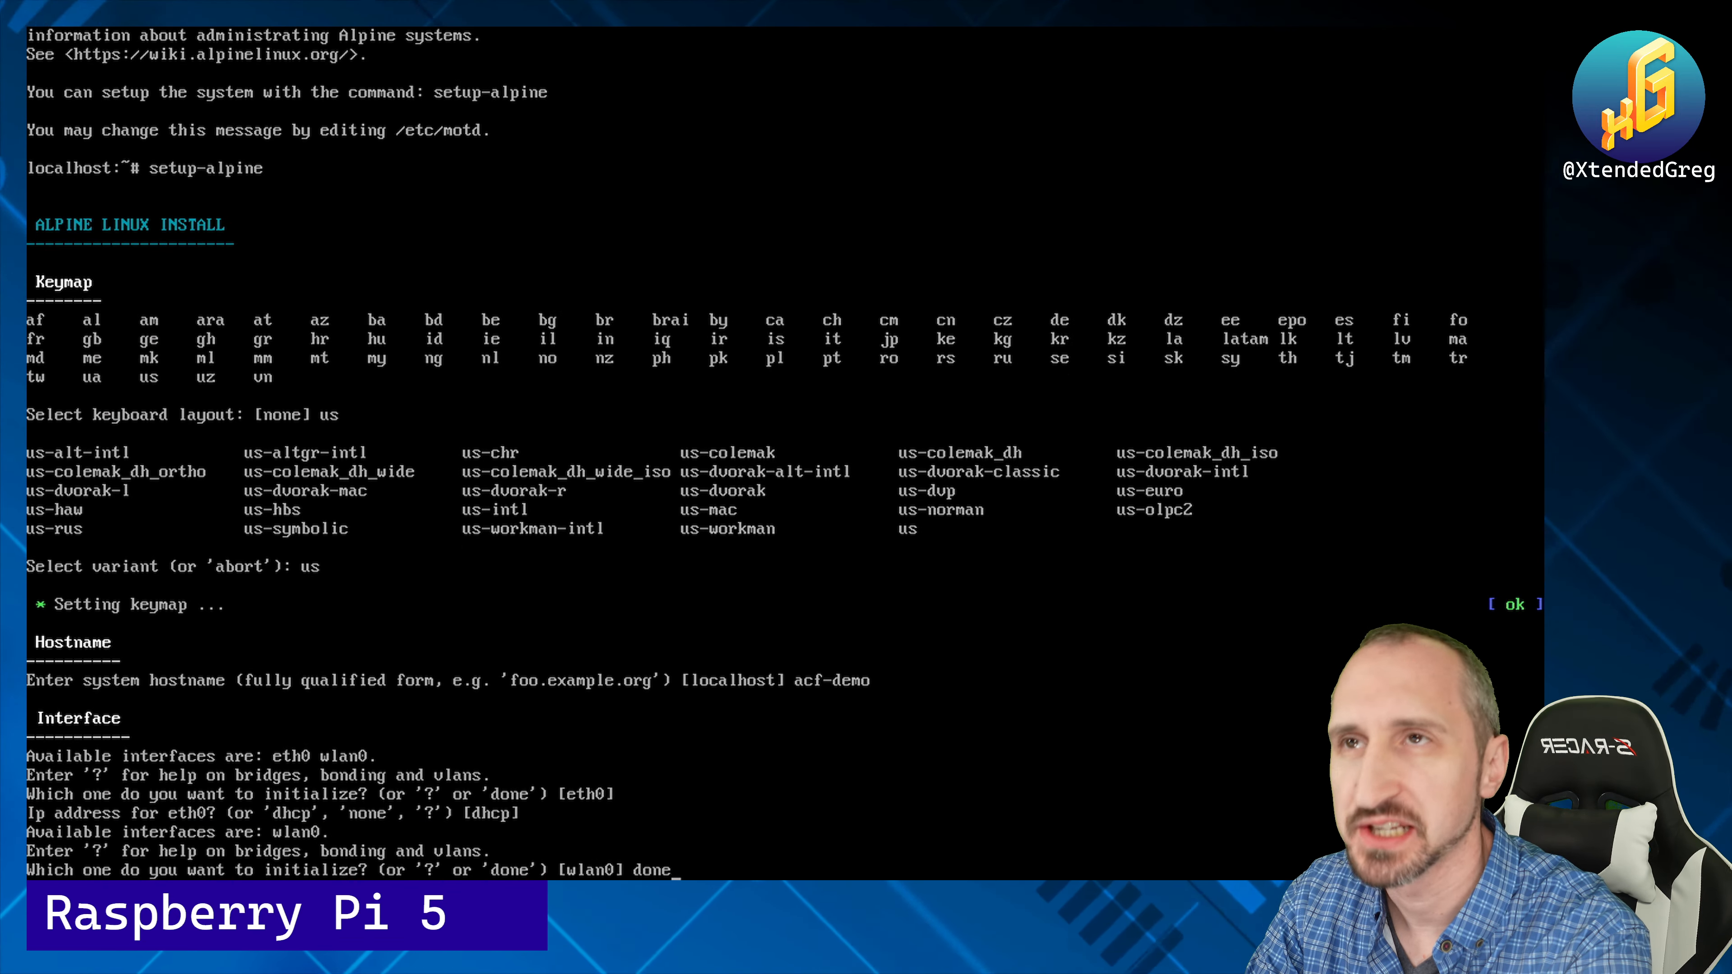
{"action": "key", "text": "Return"}
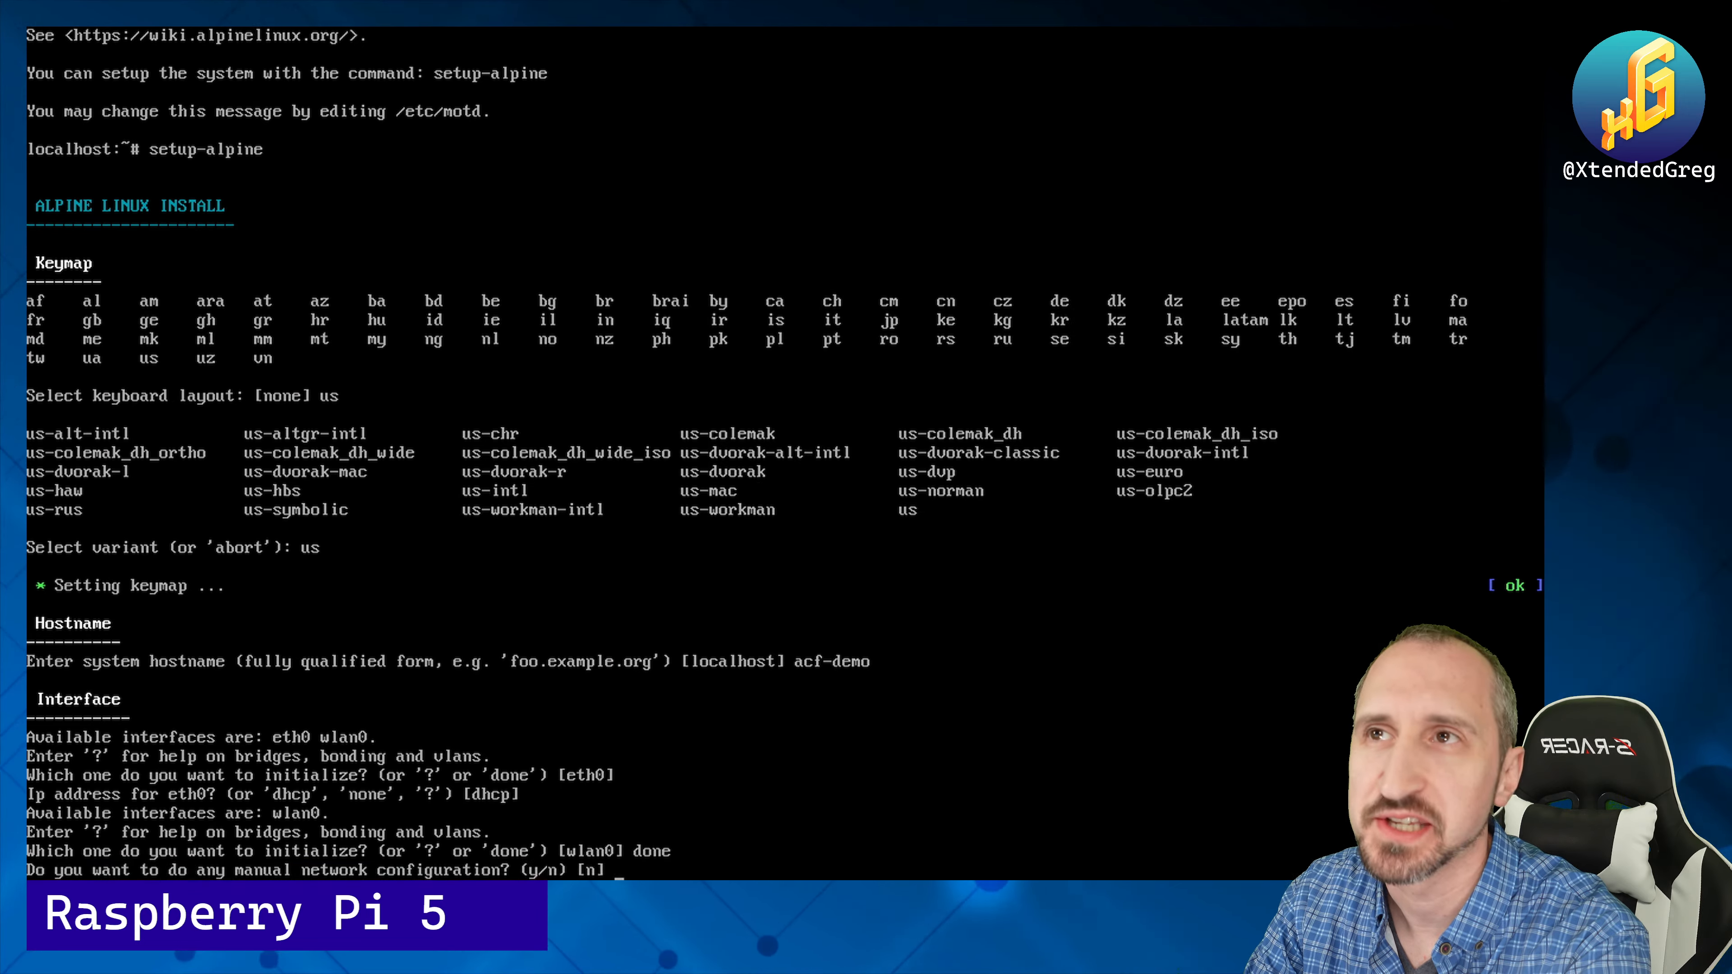
{"action": "key", "text": "Return"}
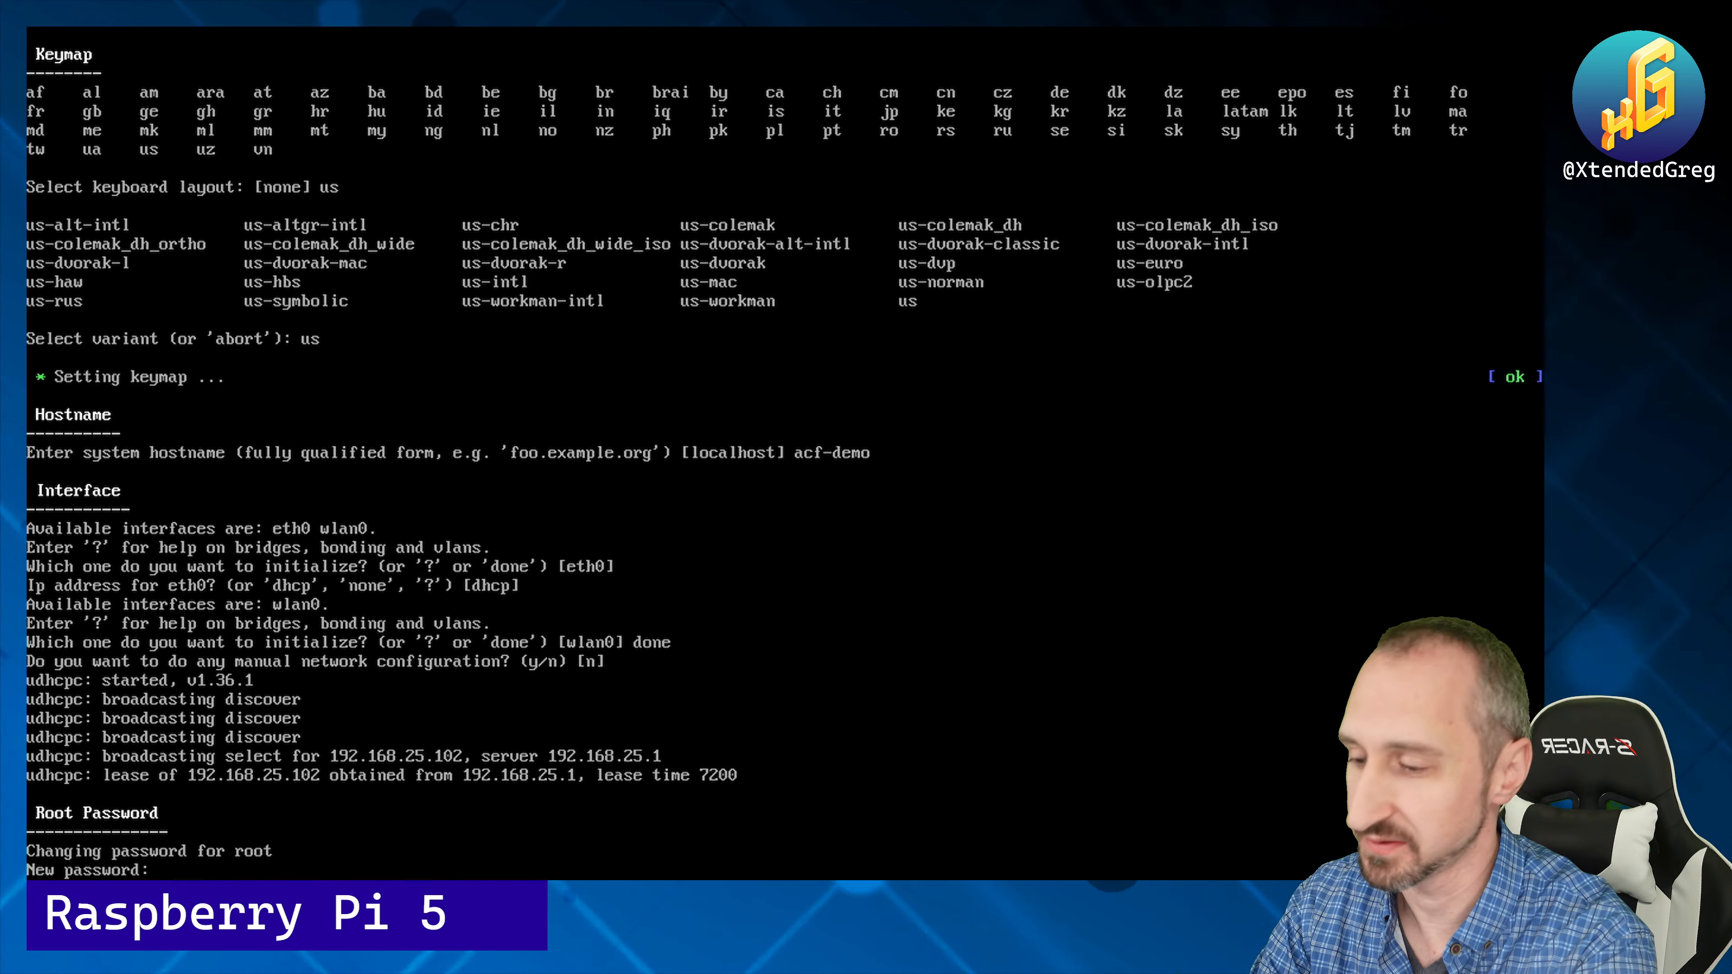
Step: Set the root password, timezone US/Eastern, no HTTP proxy, and chrony for NTP
{"action": "key", "text": "Return"}
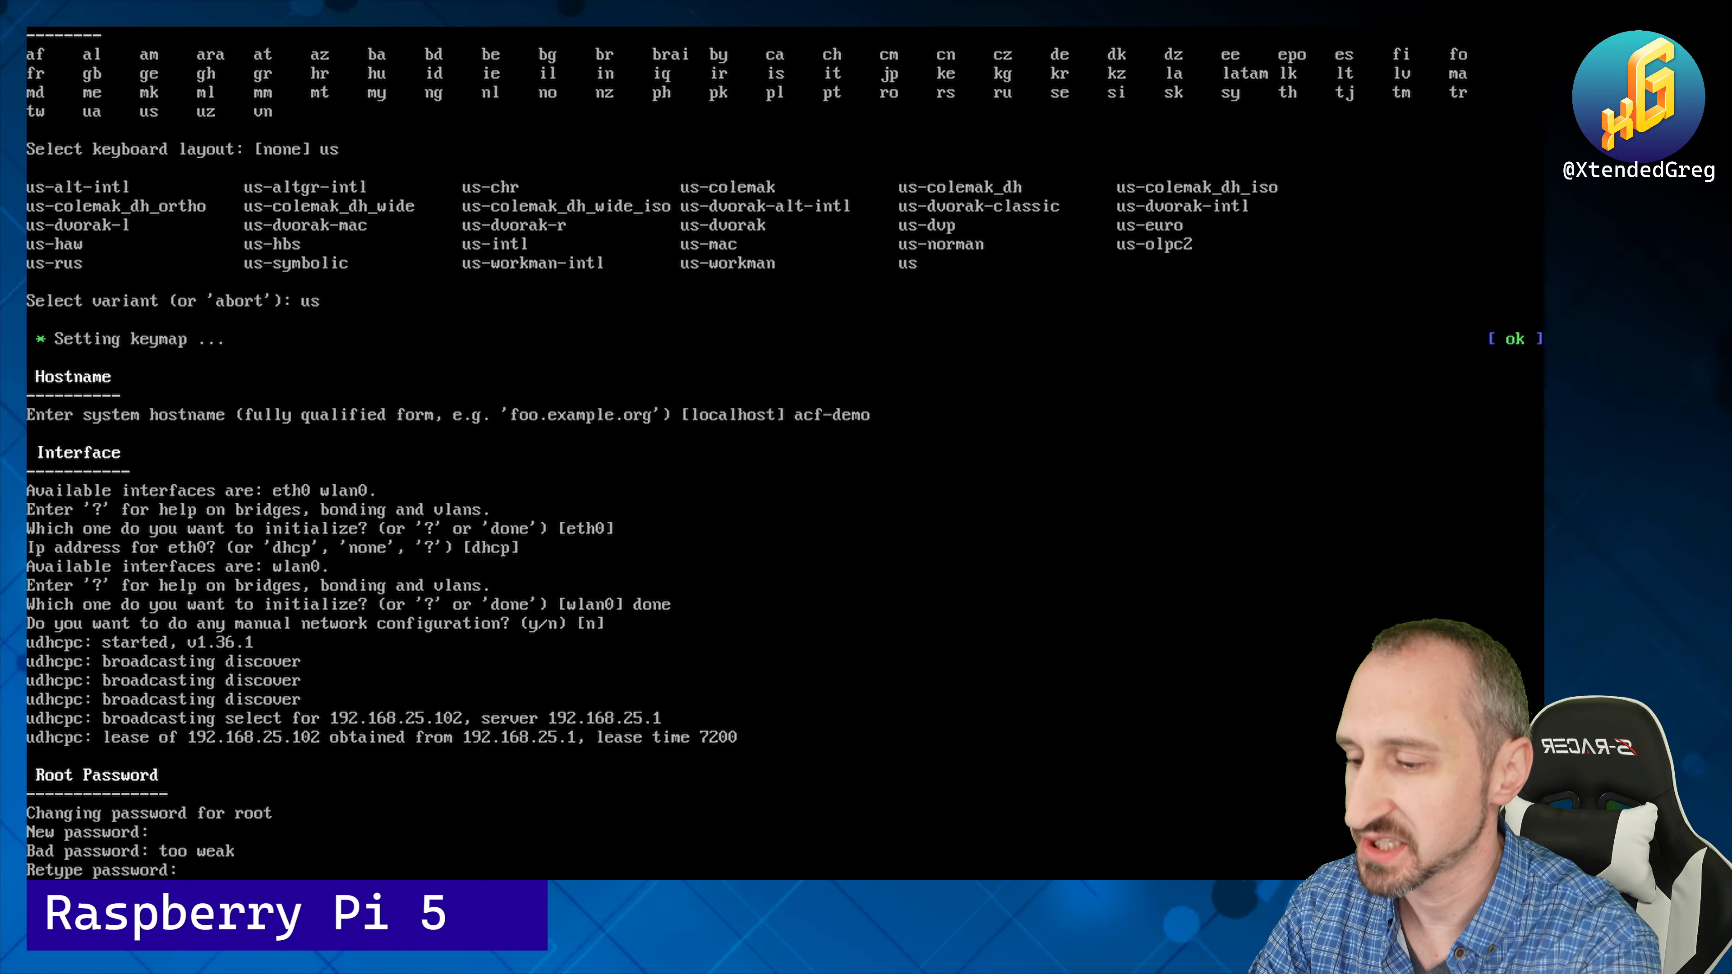
{"action": "key", "text": "Return"}
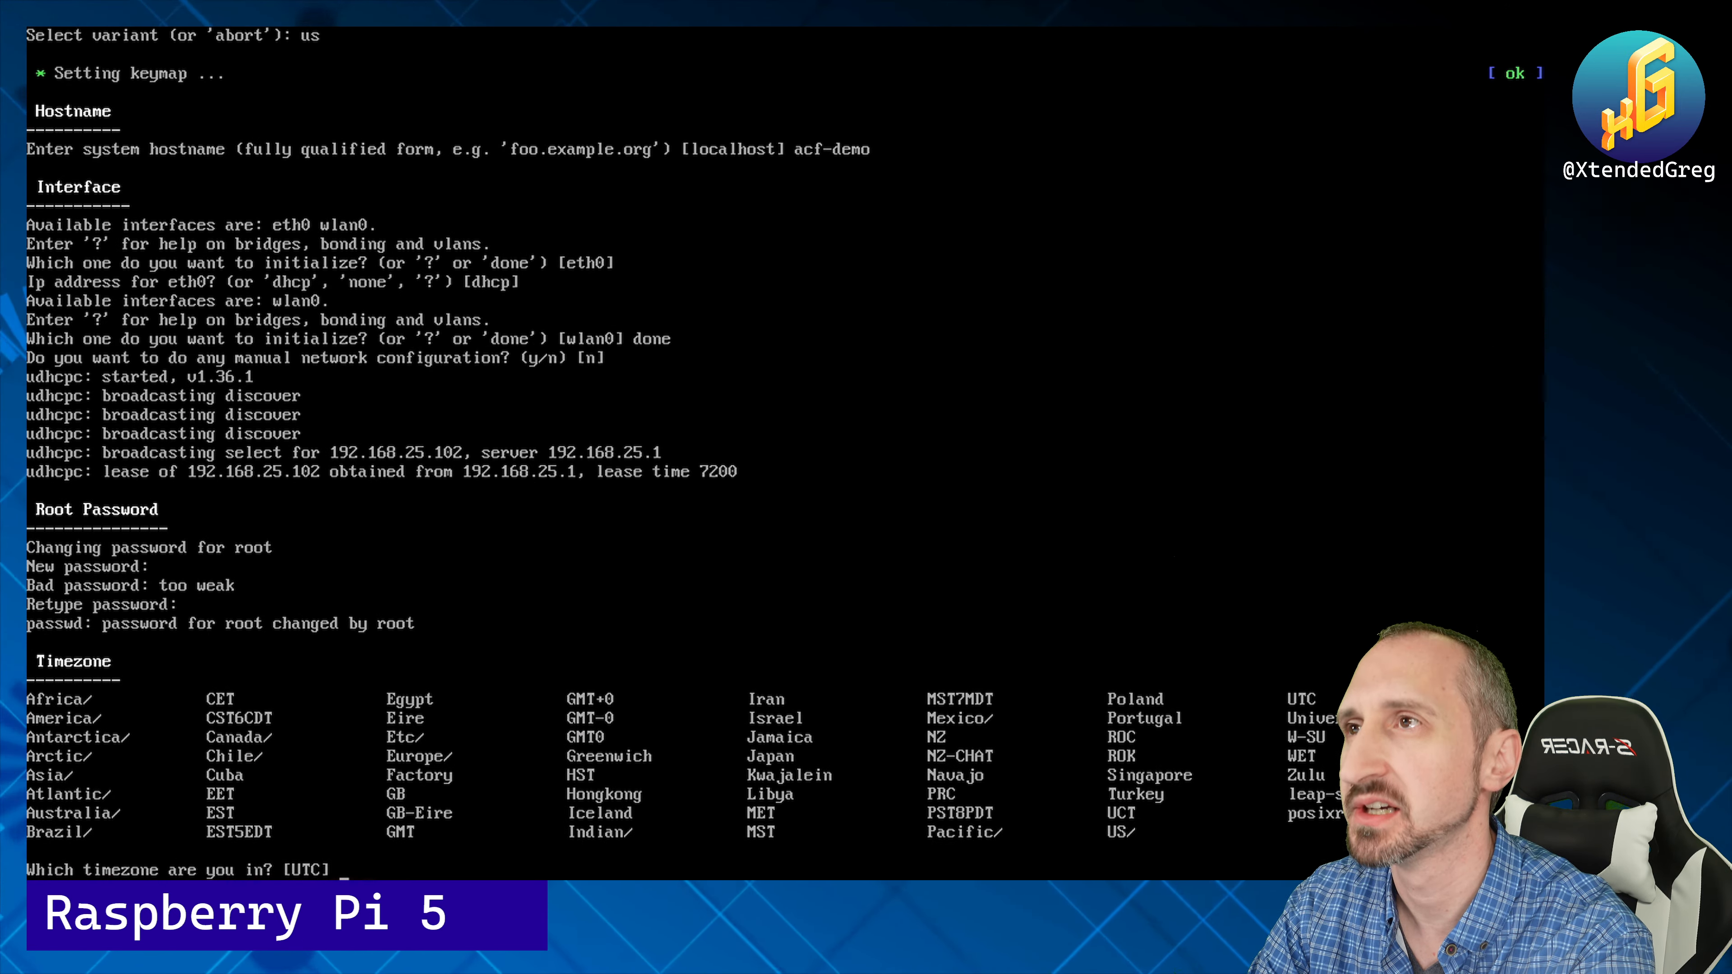
{"action": "type", "text": "US"}
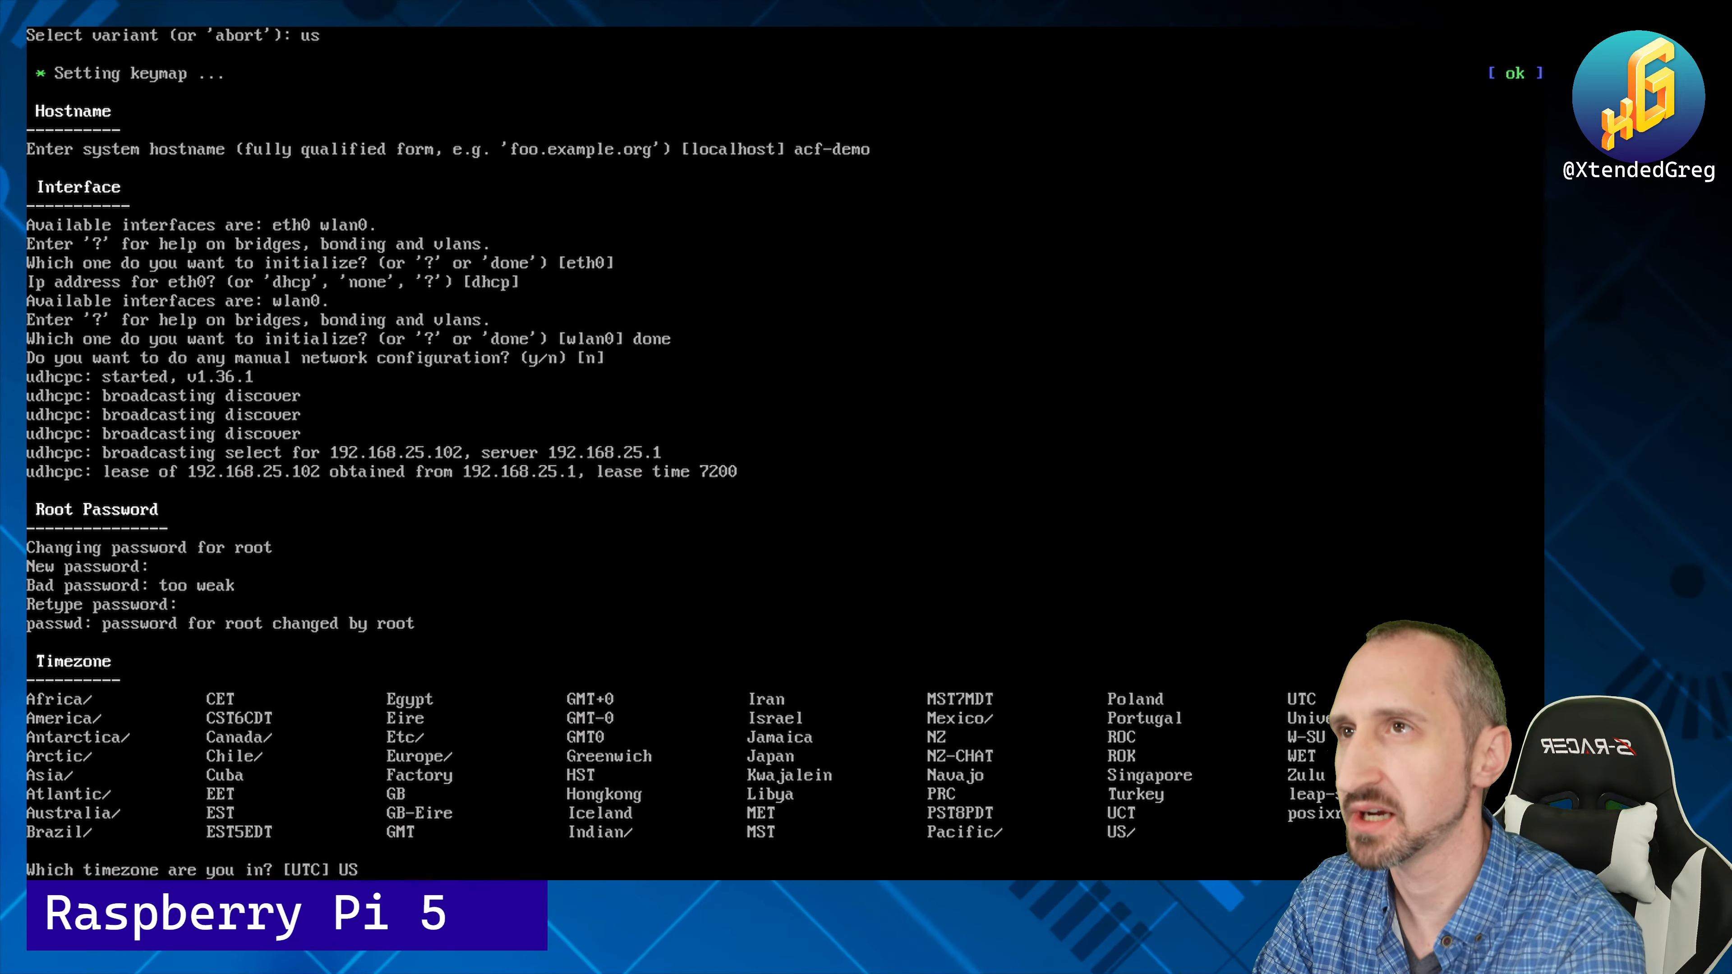
{"action": "type", "text": "/Eastern"}
{"action": "key", "text": "Return"}
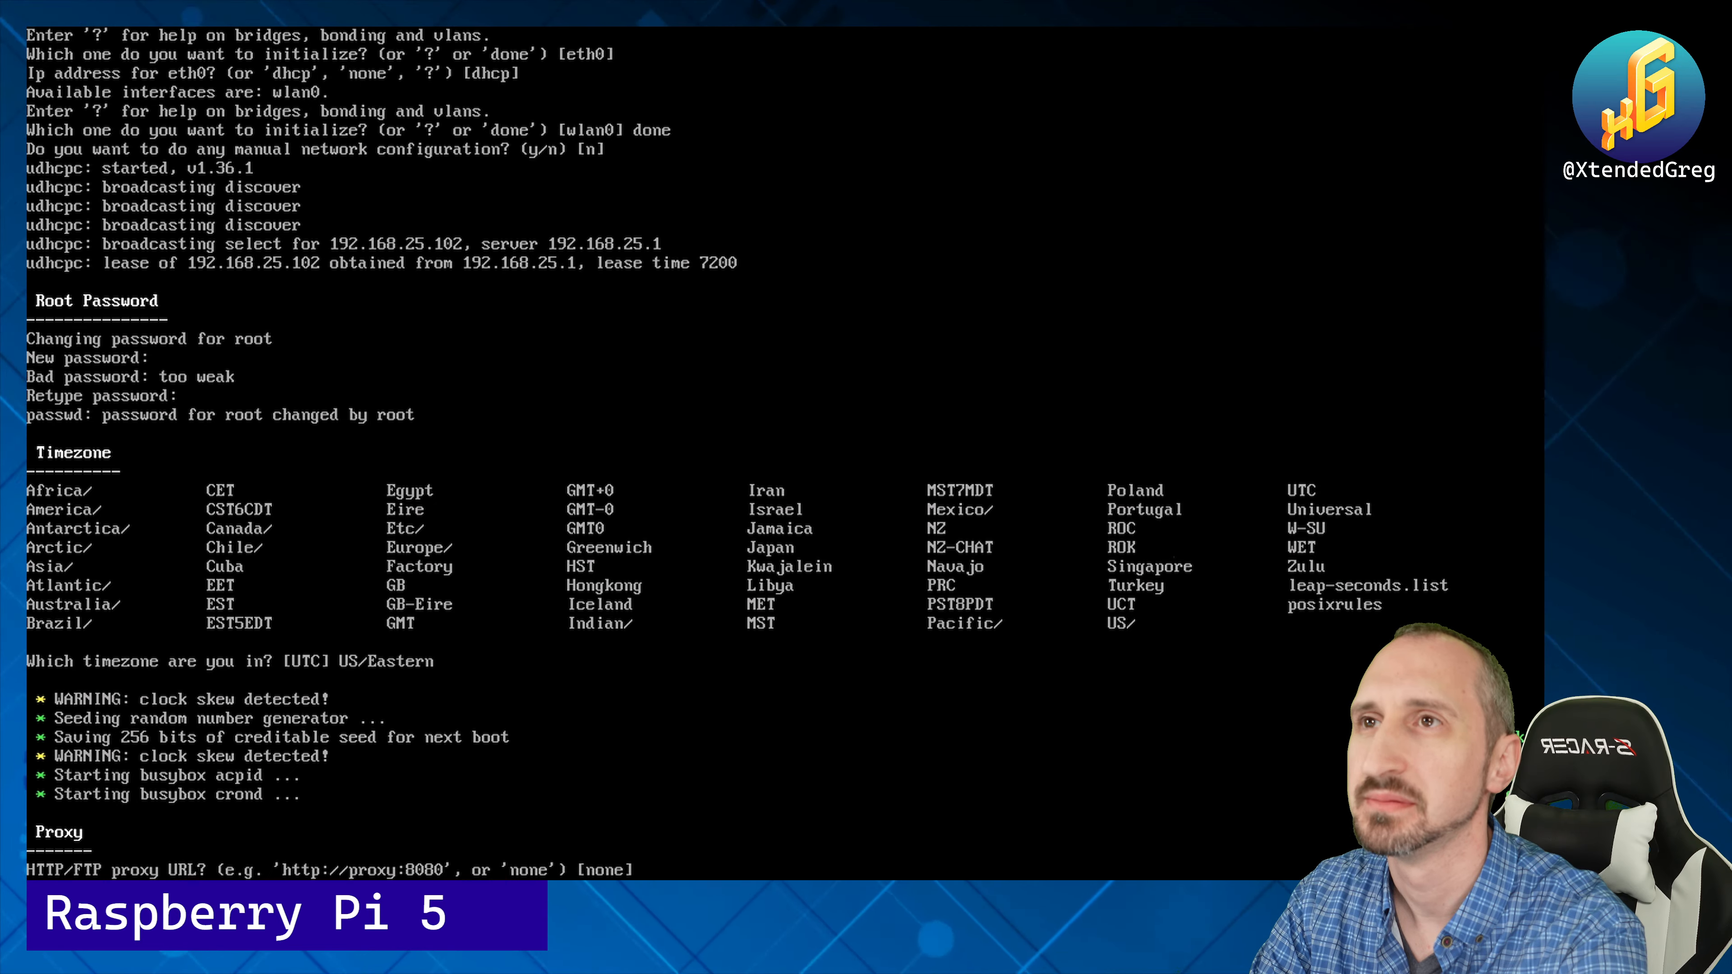
{"action": "key", "text": "Return"}
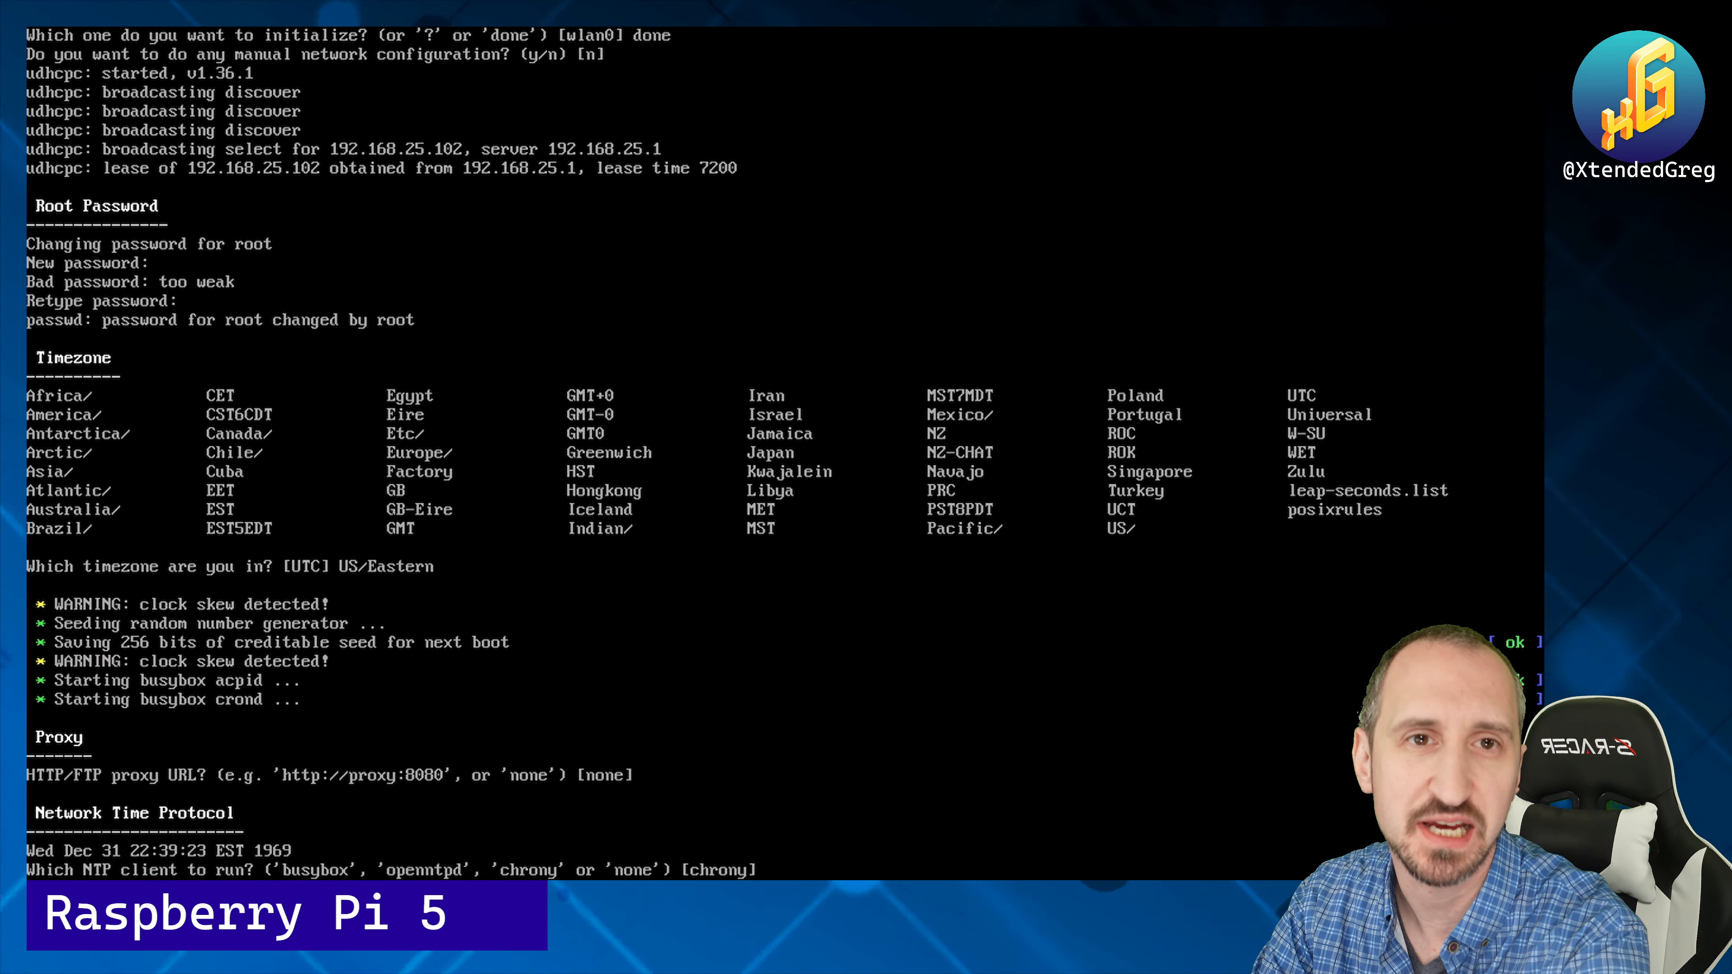
{"action": "key", "text": "Return"}
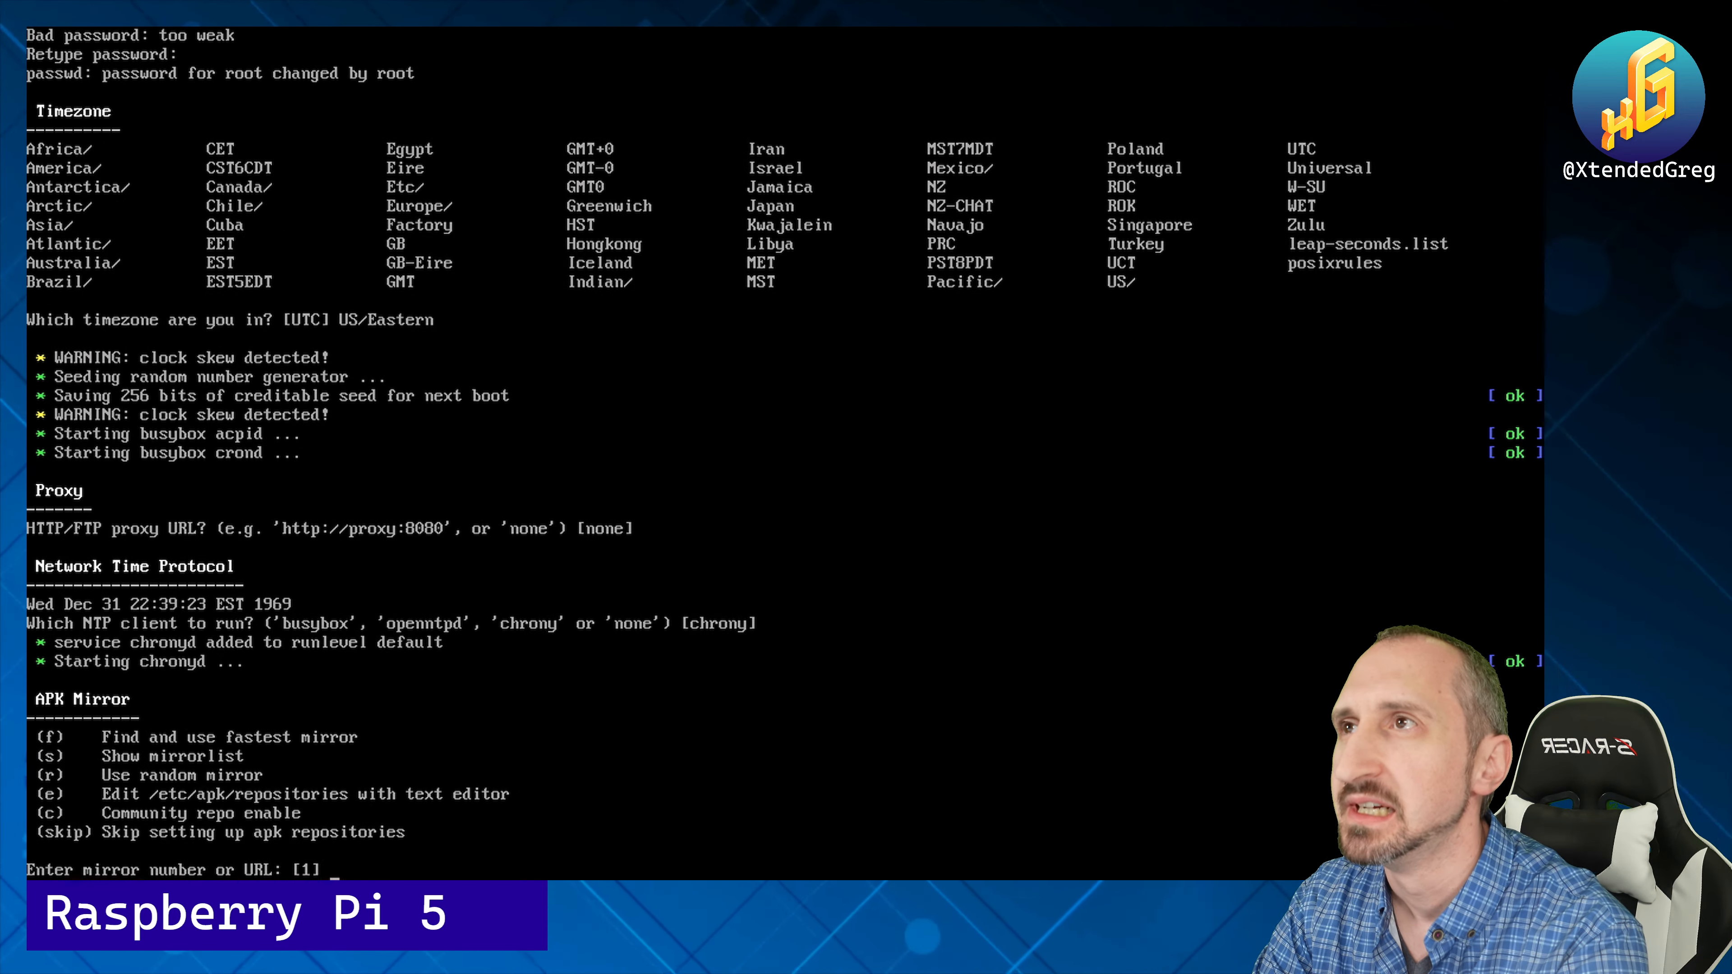
Step: Enable the community repository and use the default dl-cdn.alpinelinux.org mirror
{"action": "type", "text": "c"}
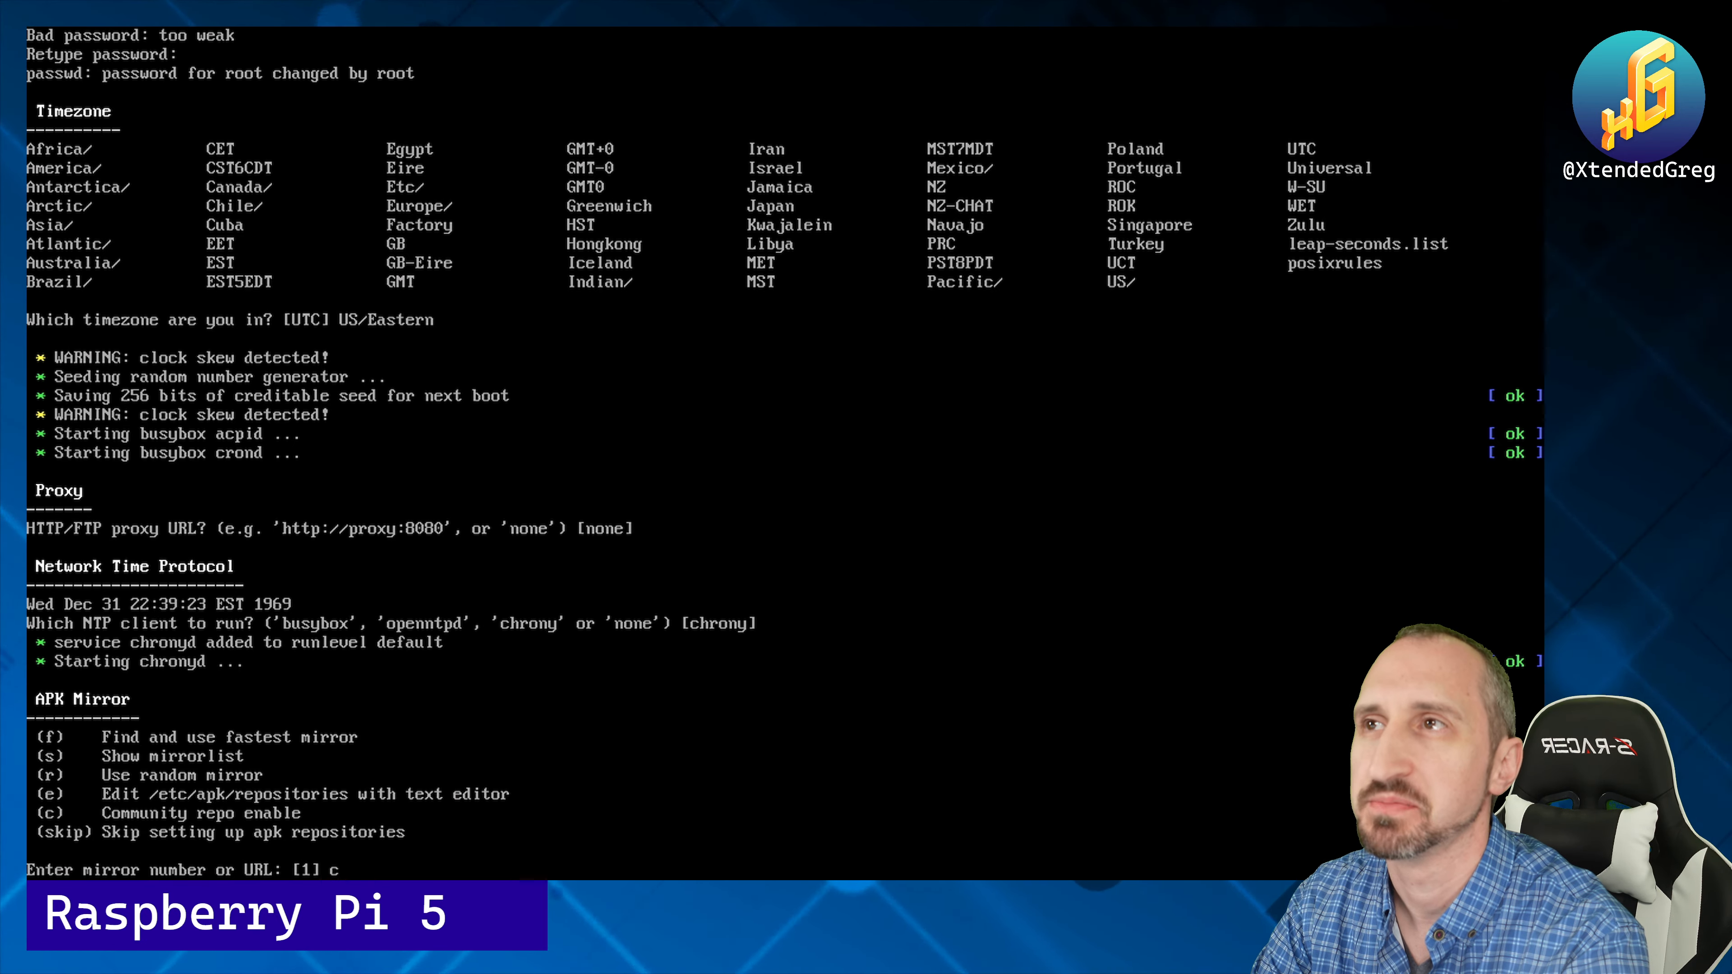
{"action": "key", "text": "Return"}
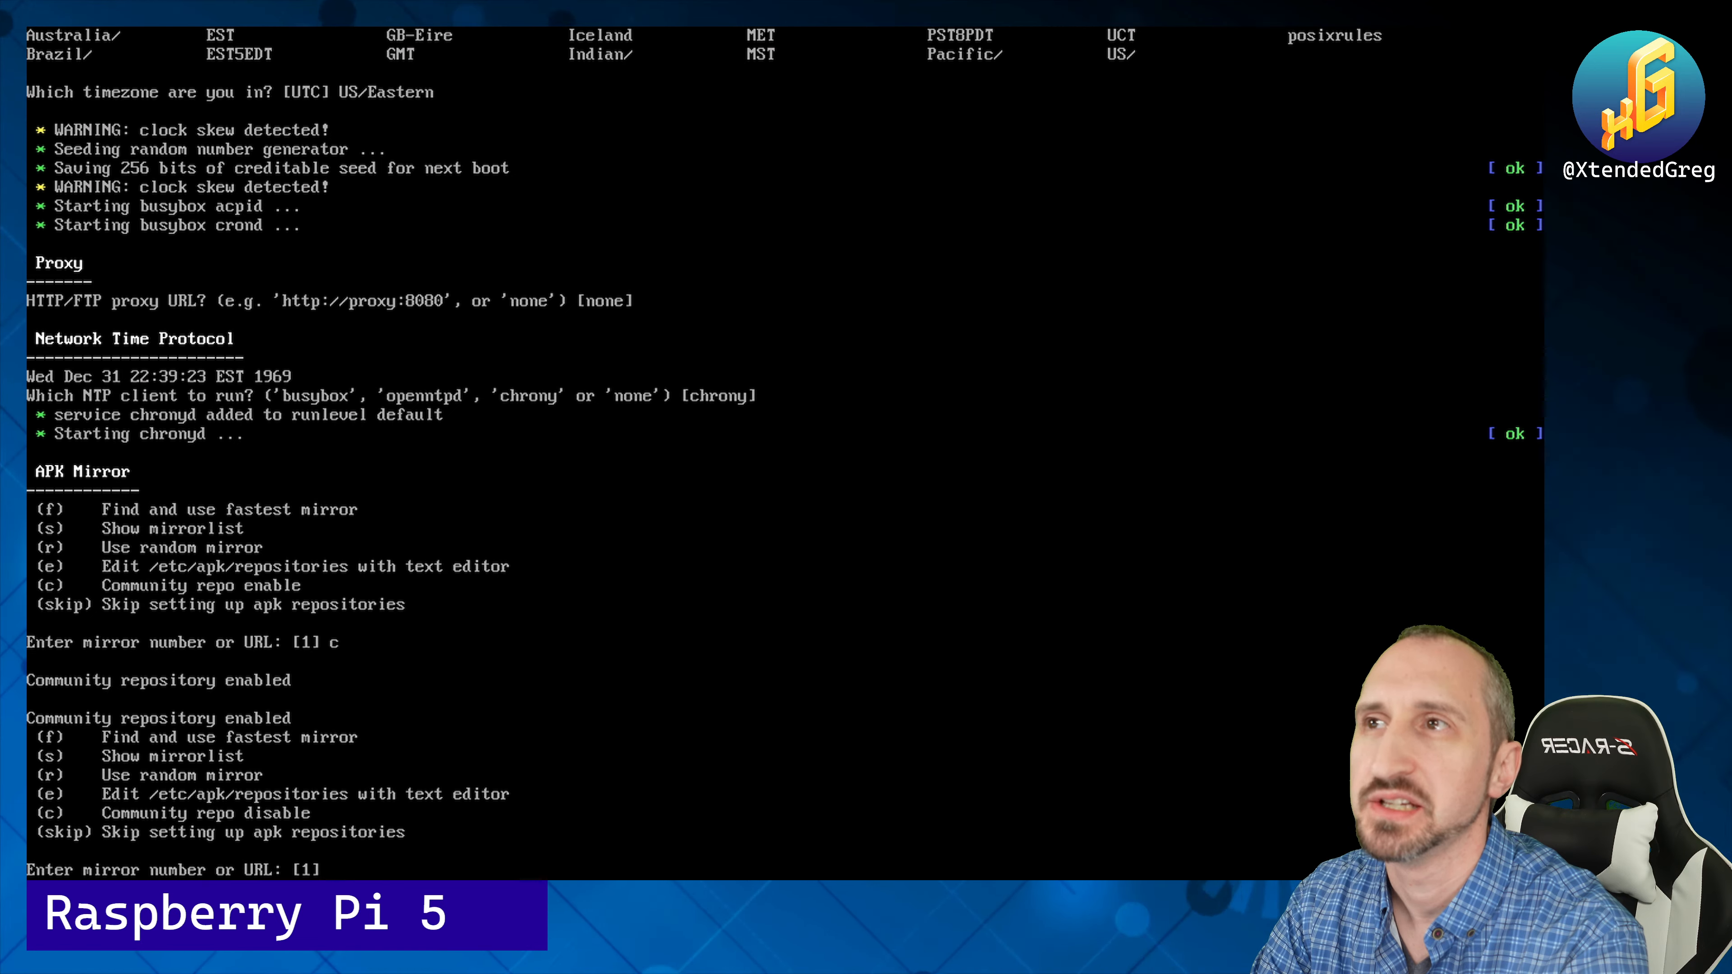
{"action": "key", "text": "Return"}
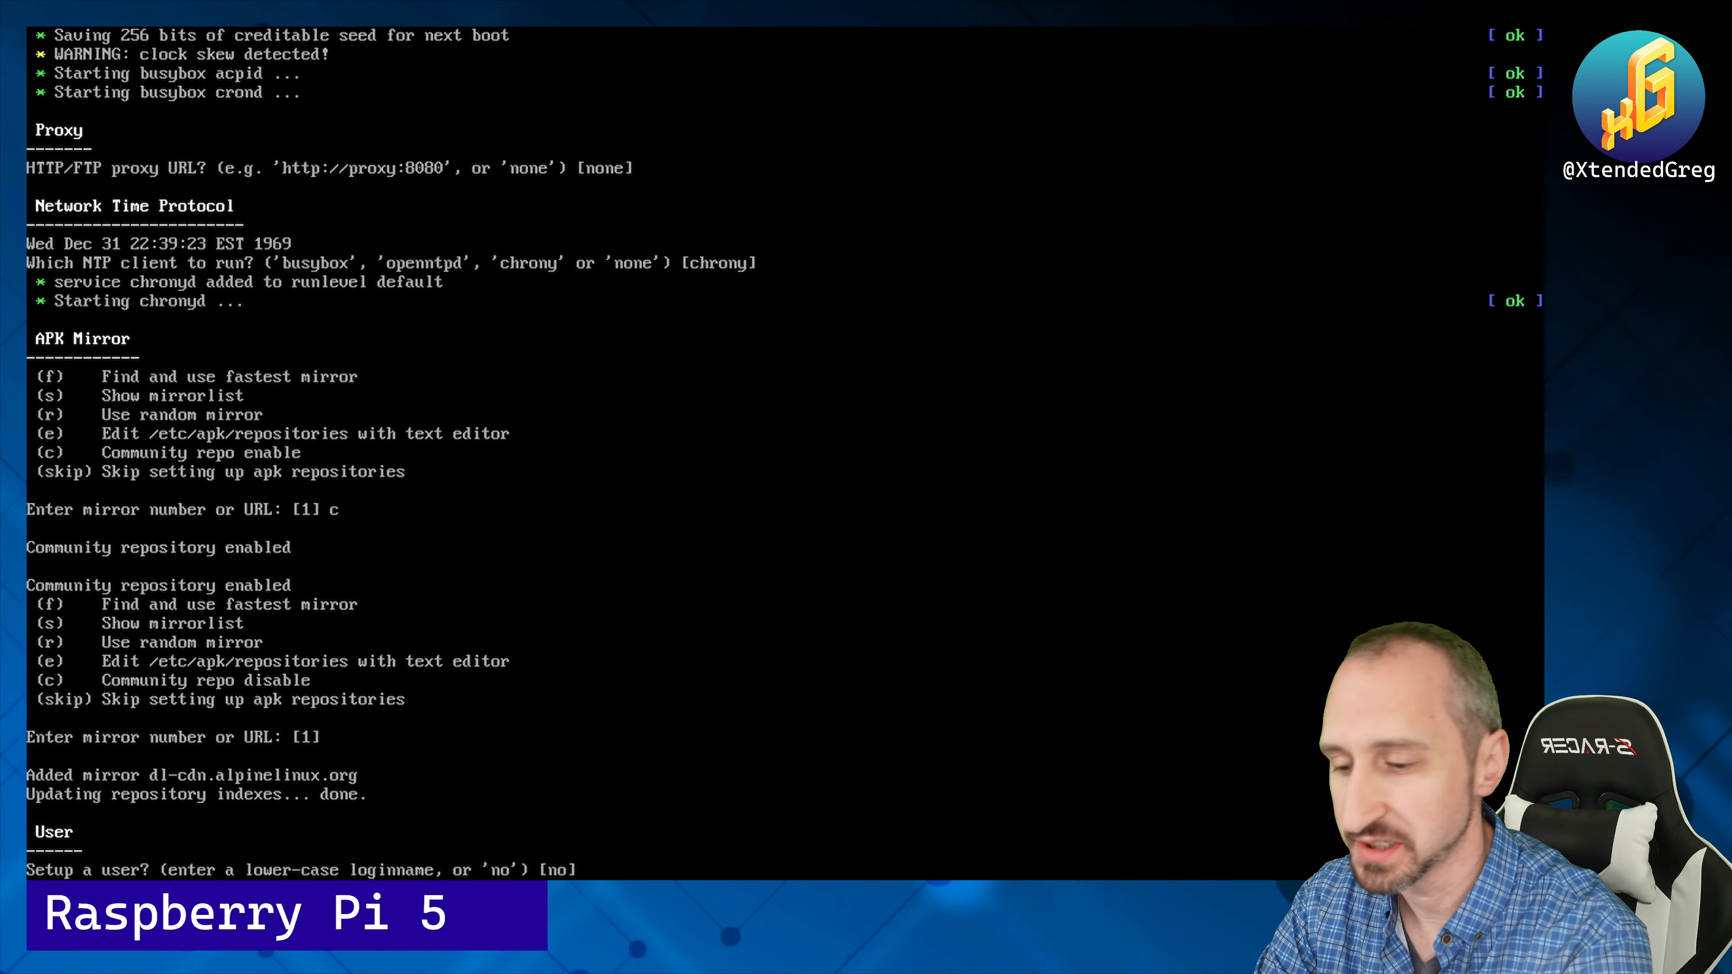
Step: Skip the extra user and set up OpenSSH allowing root login without a key
{"action": "key", "text": "Return"}
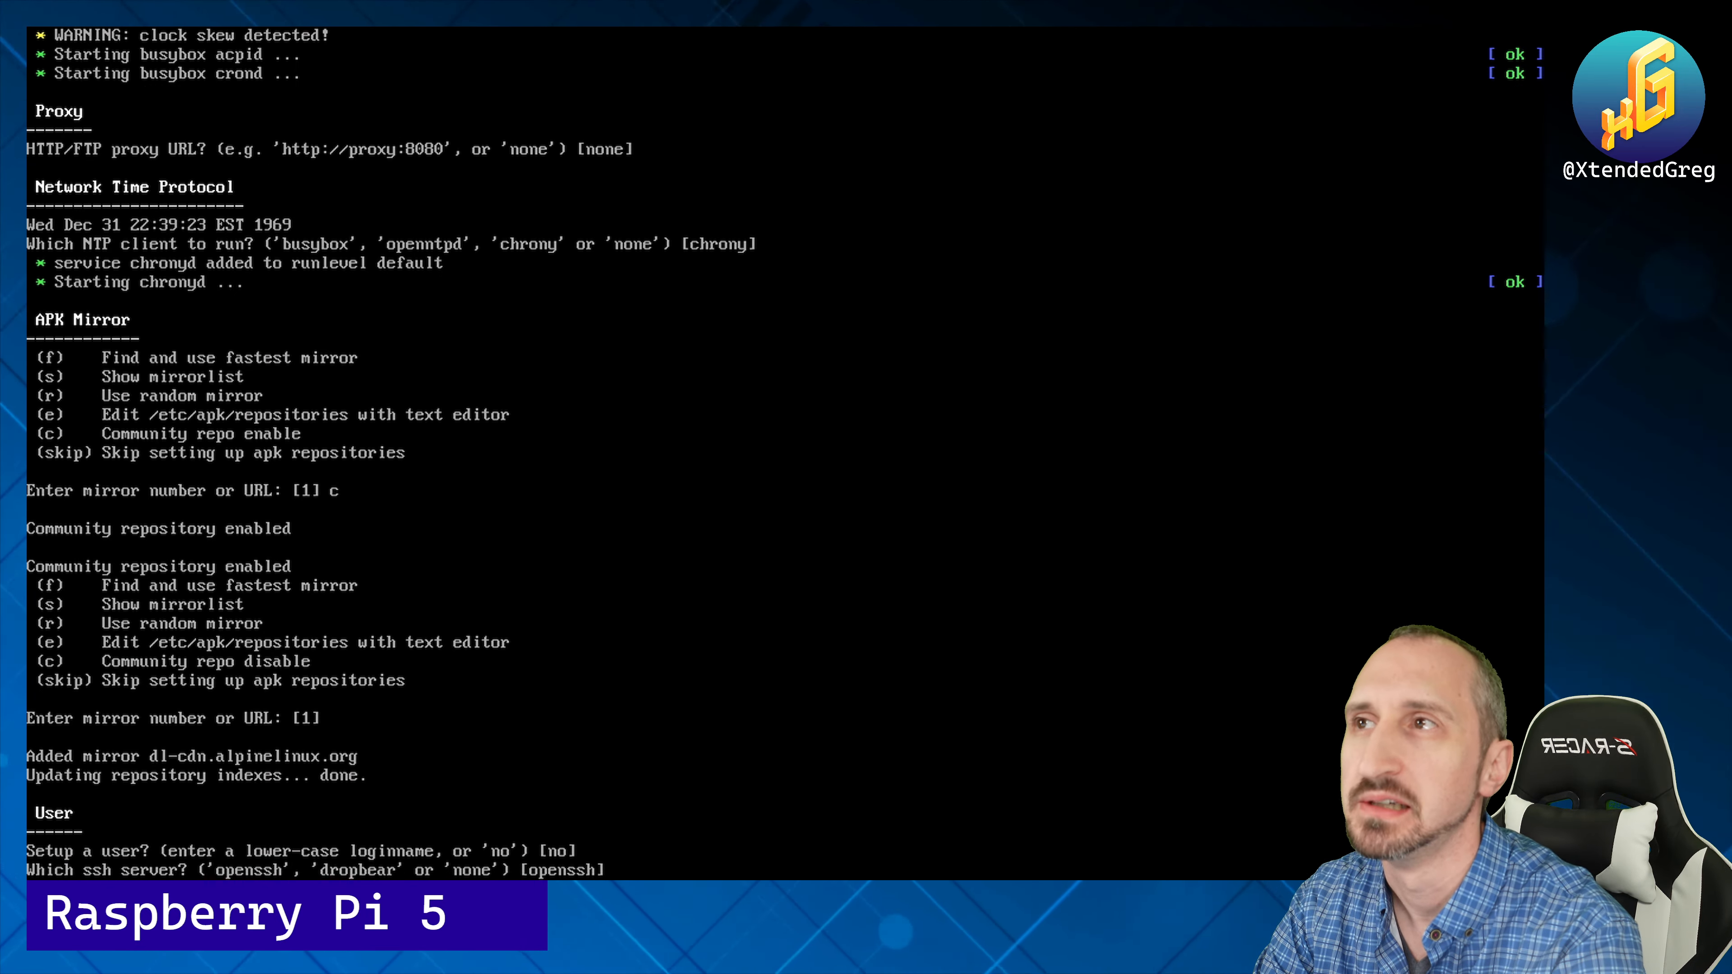
{"action": "key", "text": "Return"}
{"action": "type", "text": "yes"}
{"action": "key", "text": "Return"}
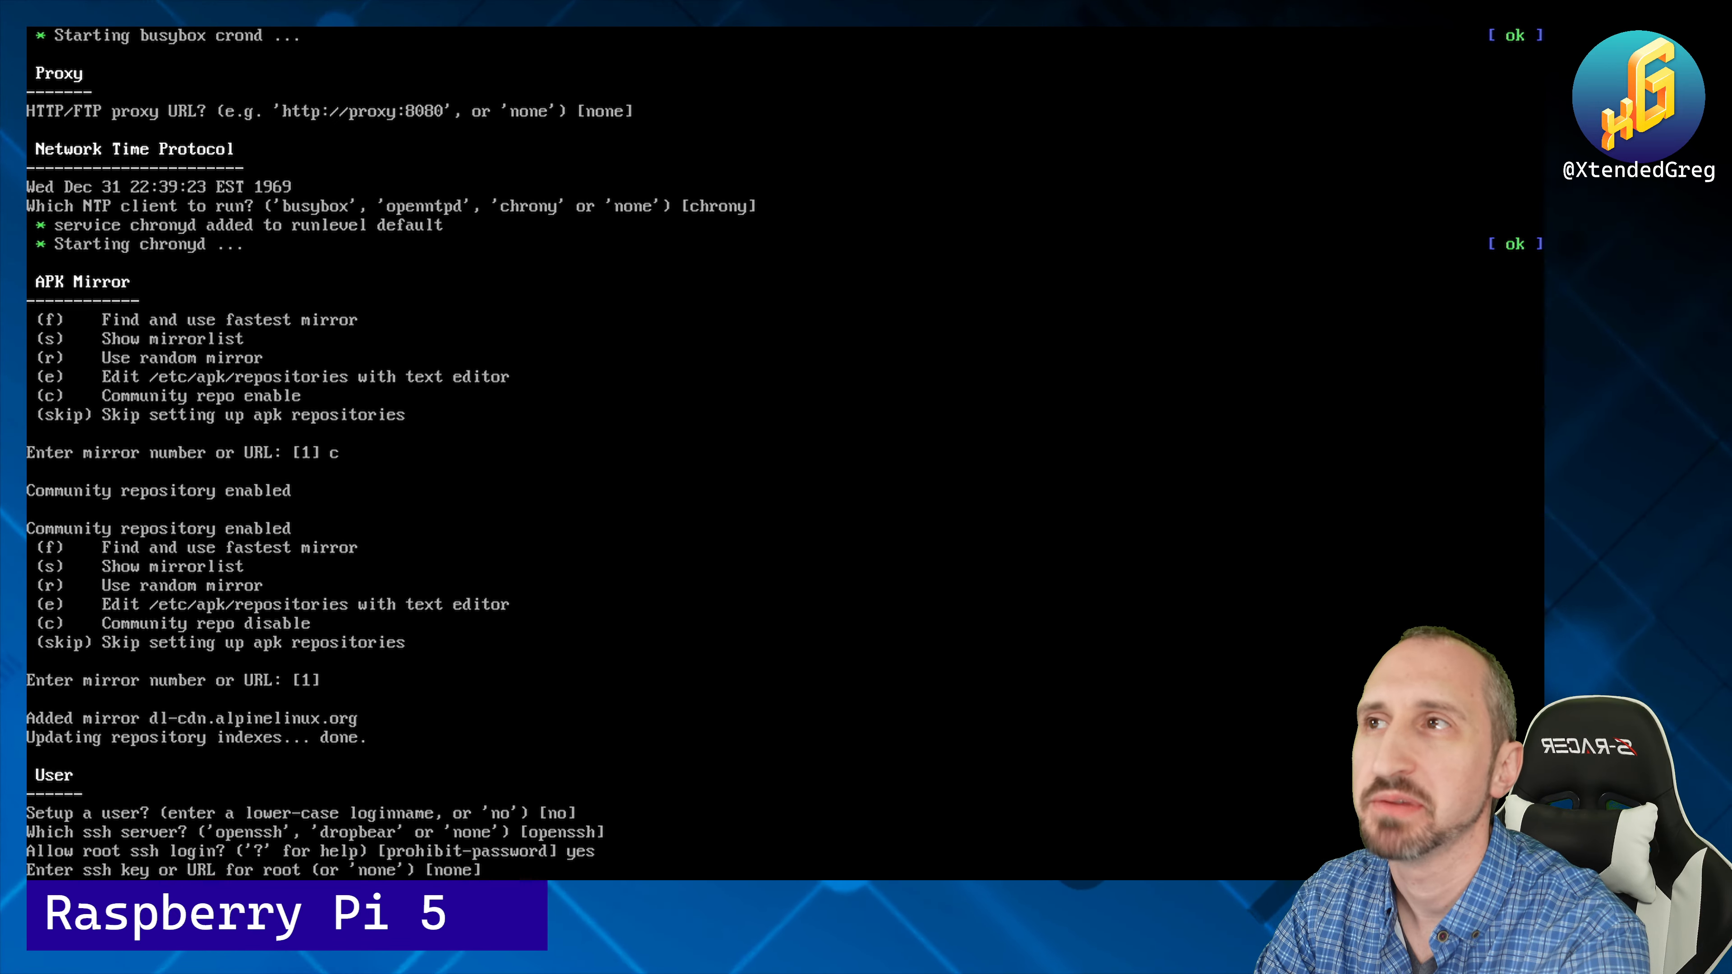
{"action": "key", "text": "Return"}
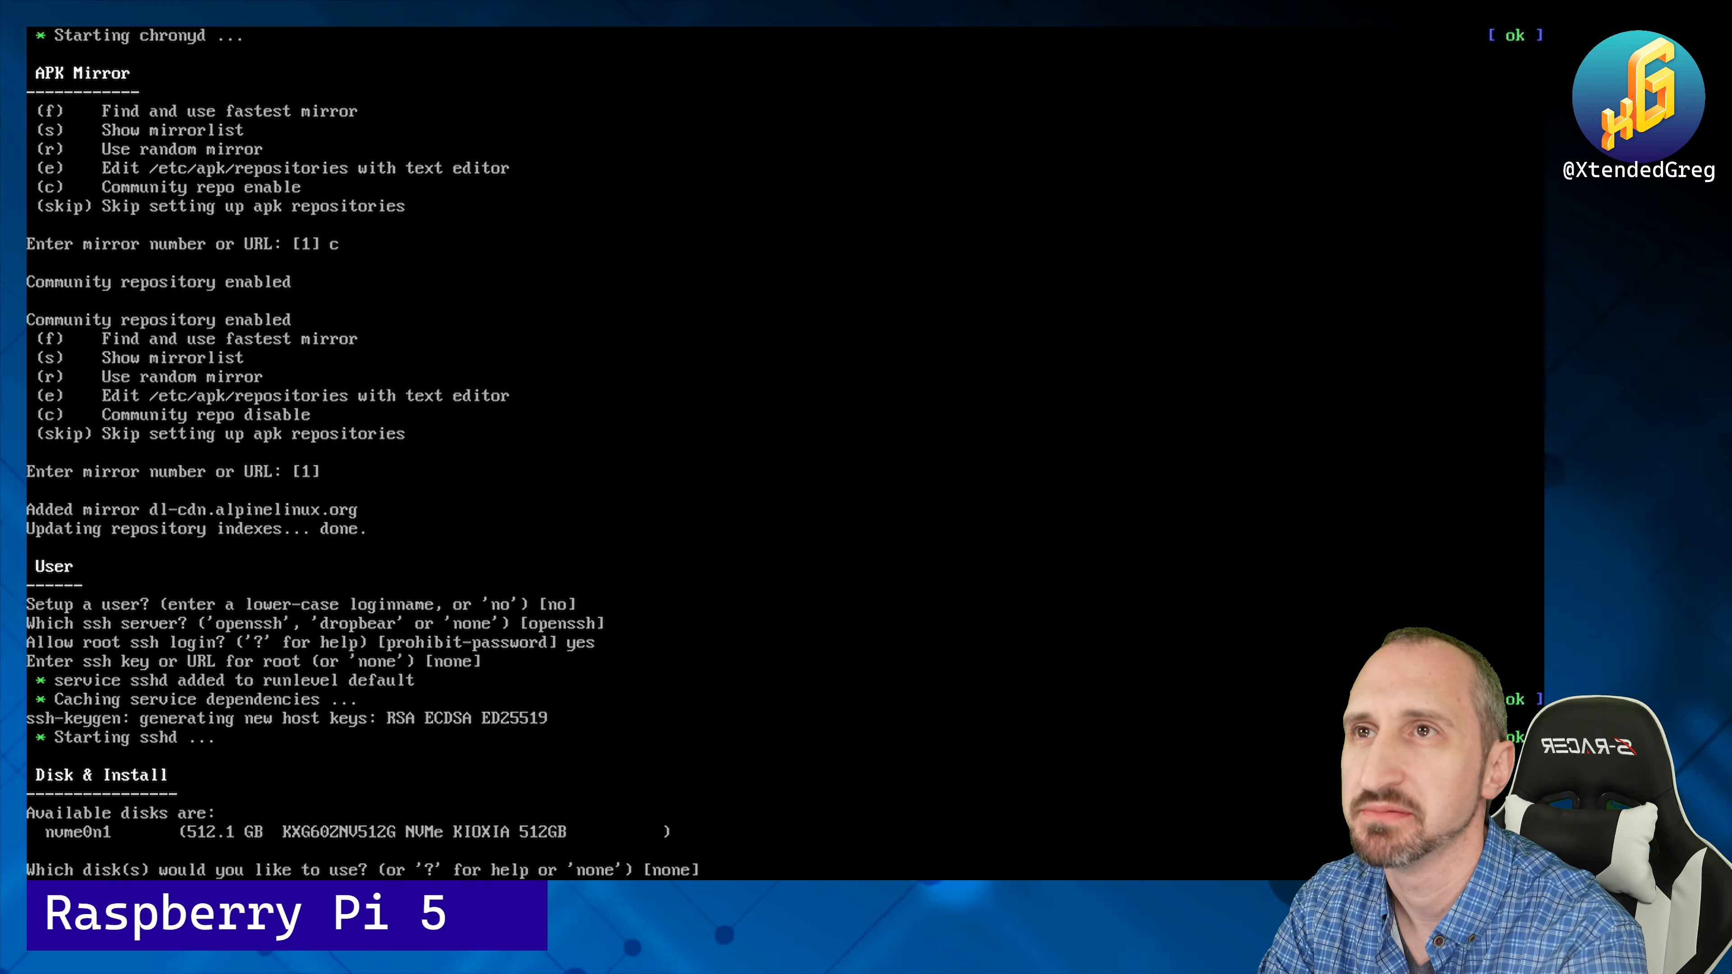
Step: Finish setup with no install disk and the default cache, then save with lbu commit -d
{"action": "key", "text": "Return"}
{"action": "key", "text": "Return"}
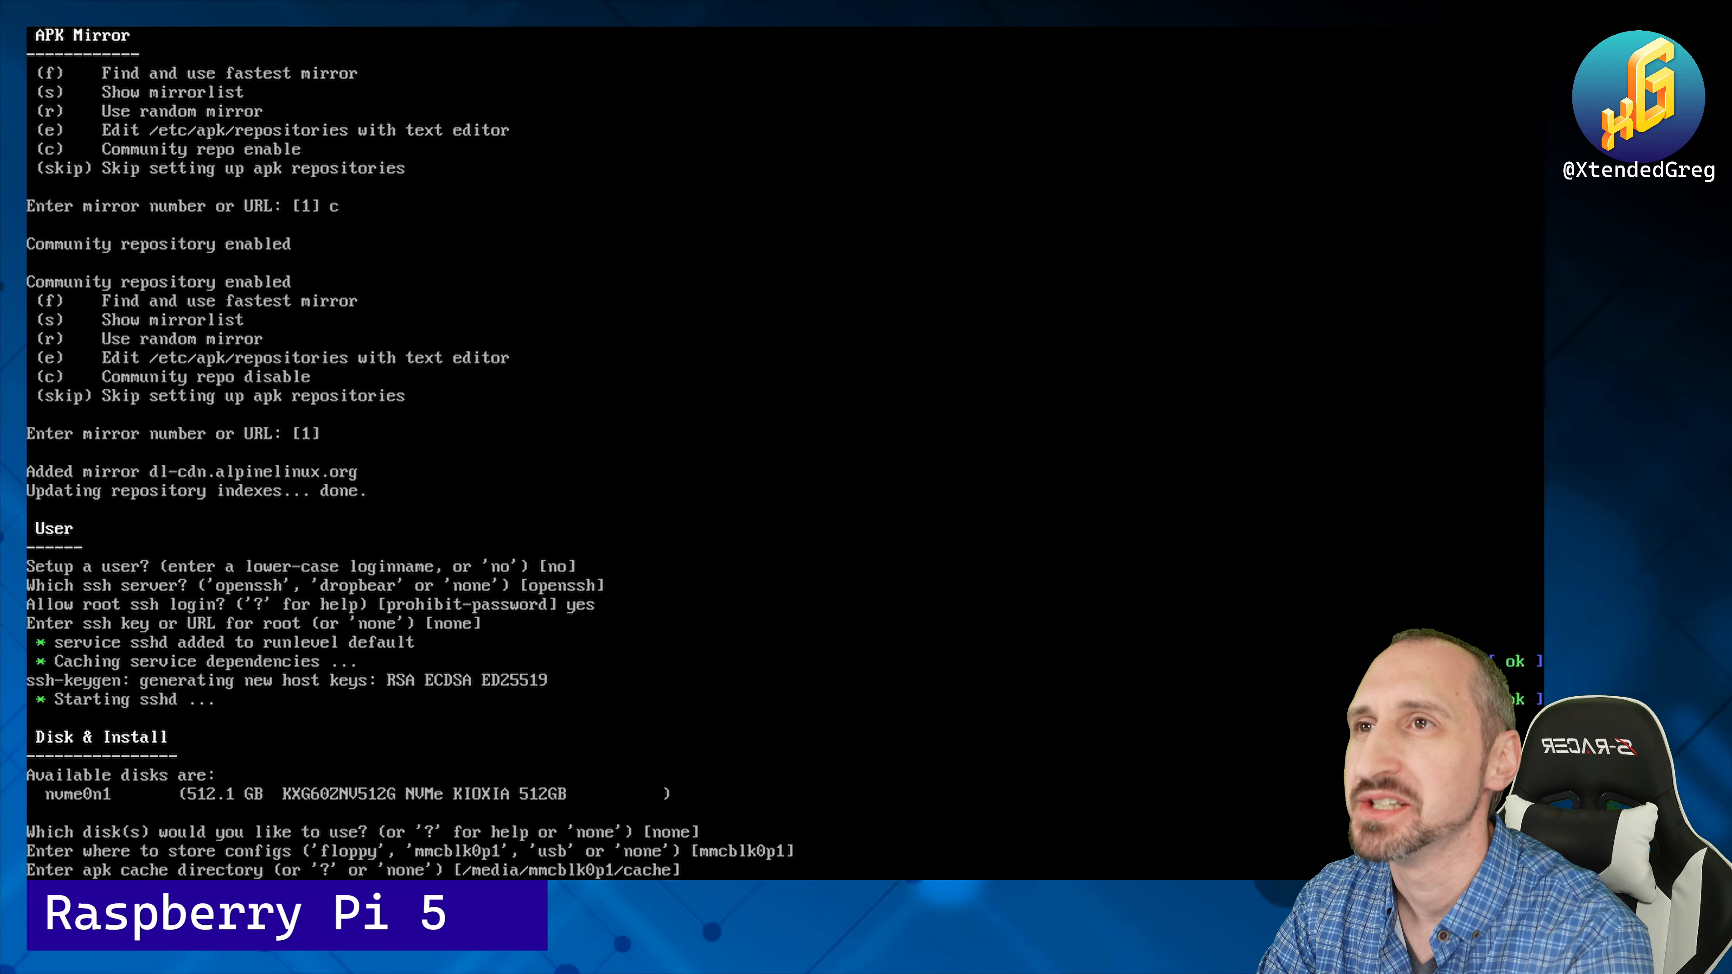
{"action": "key", "text": "Return"}
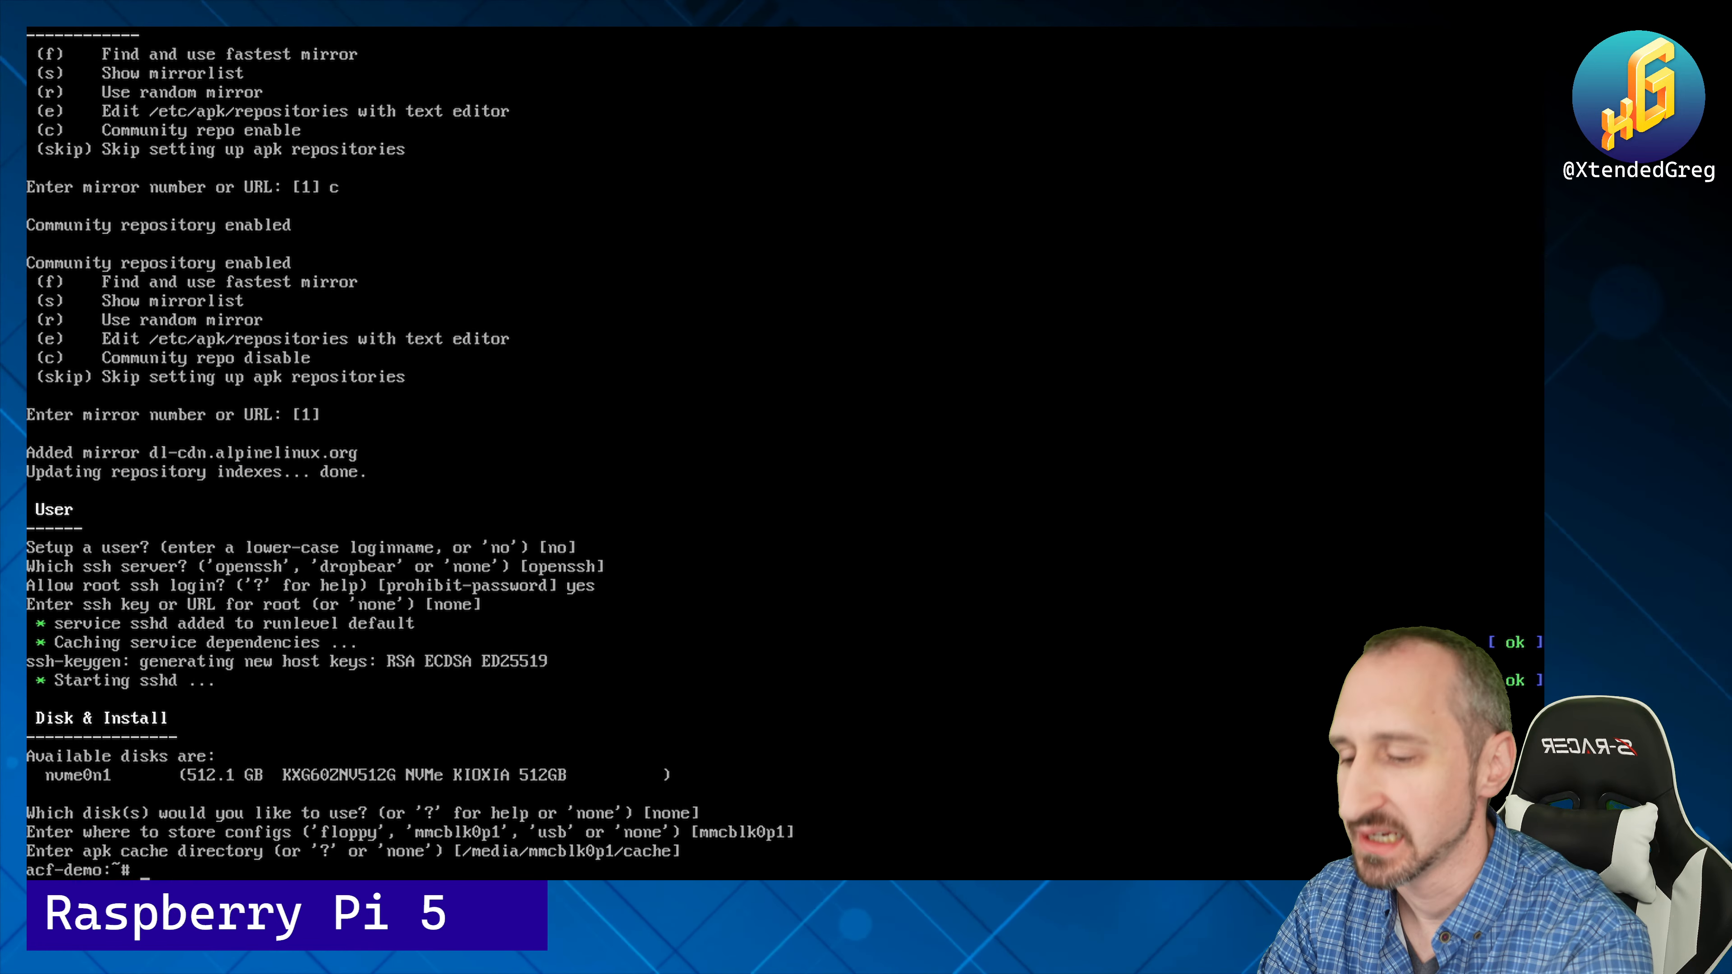
{"action": "type", "text": "lbu commit -d"}
{"action": "key", "text": "Return"}
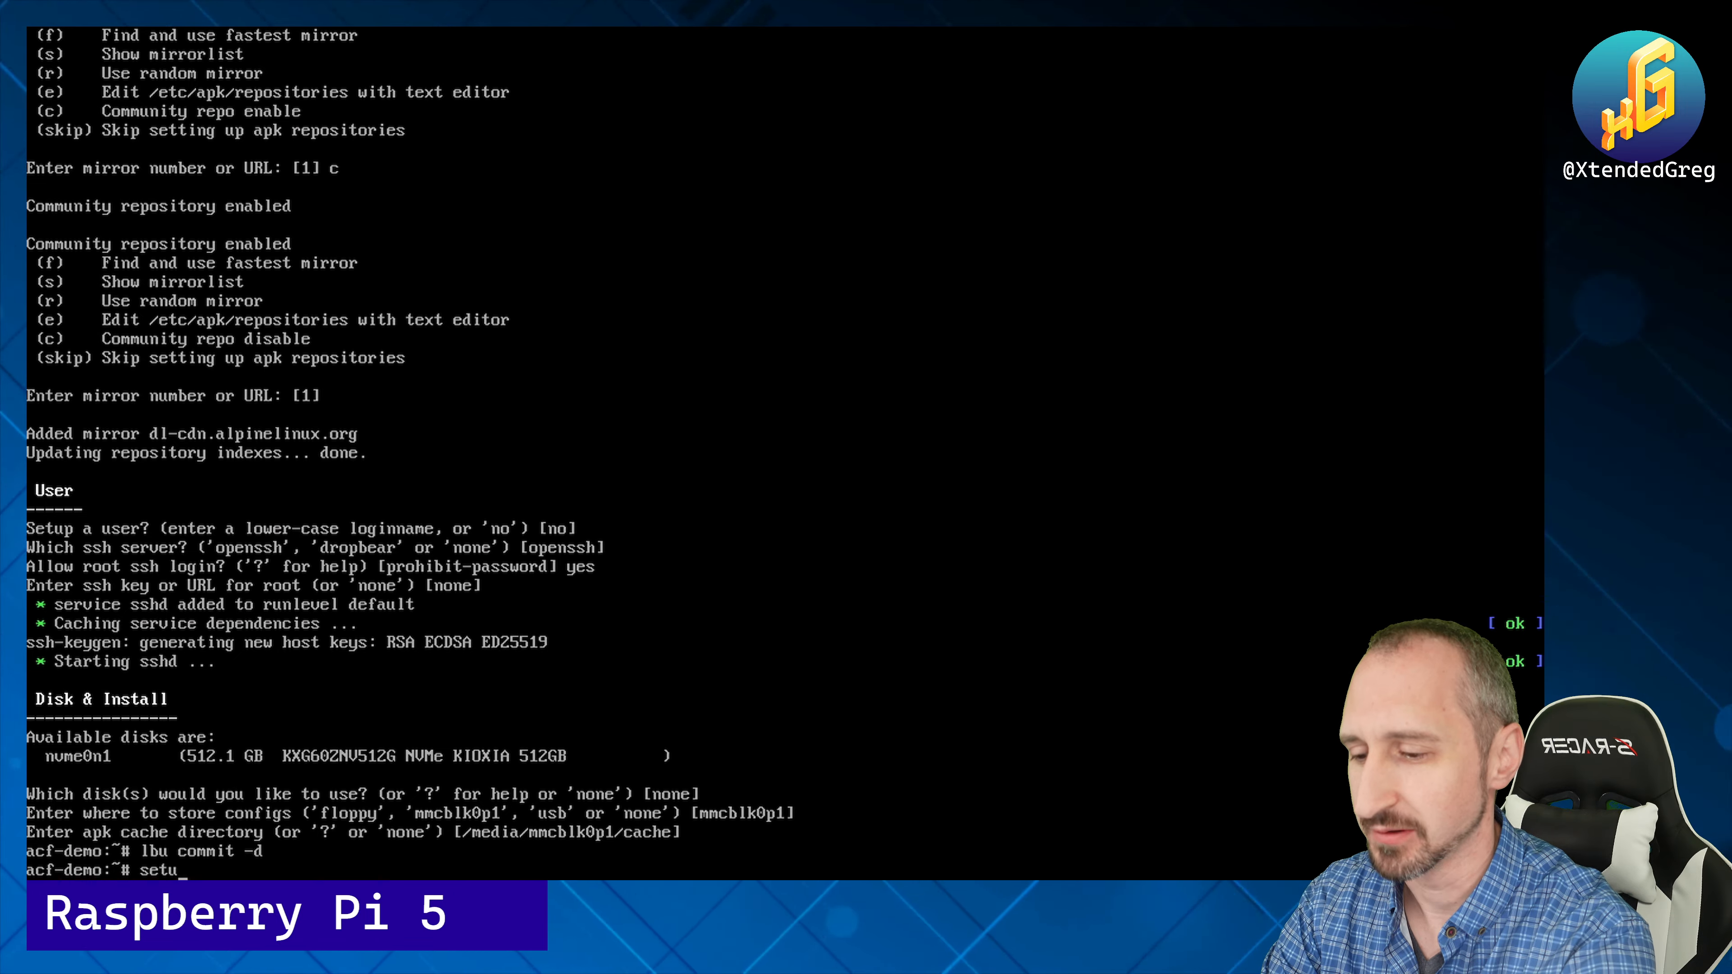
Step: Run setup-acf to install the ACF packages and start mini_httpd
{"action": "type", "text": "p-acf"}
{"action": "key", "text": "Return"}
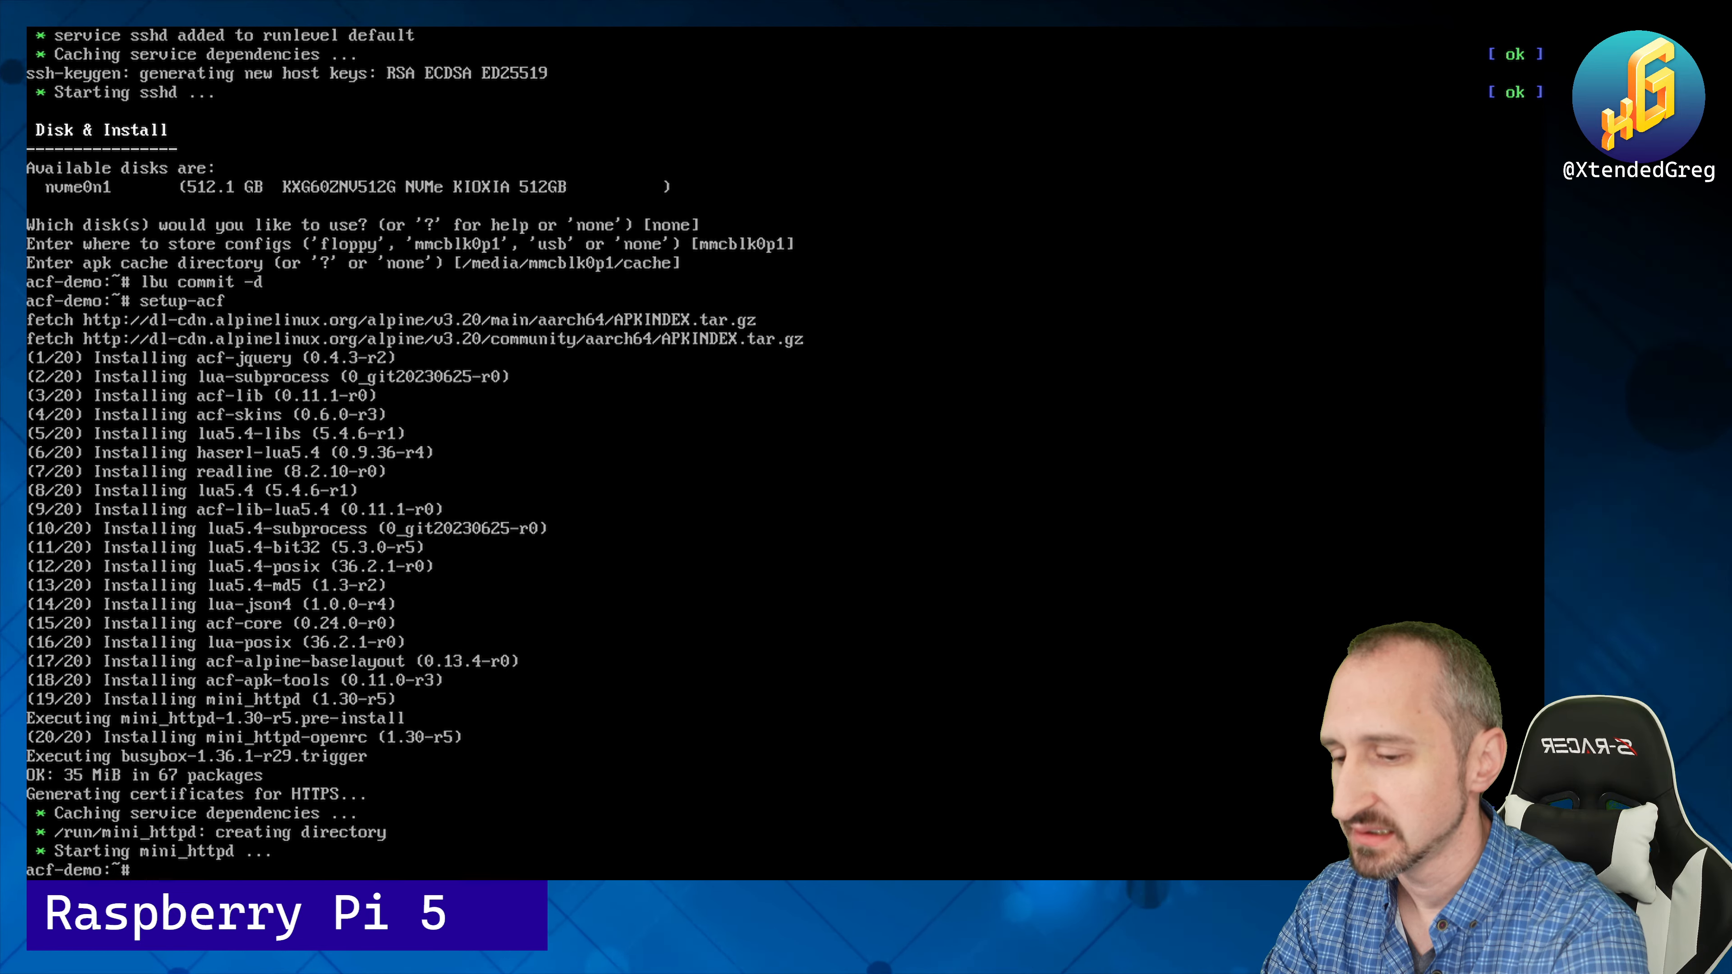
{"action": "type", "text": "apk search"}
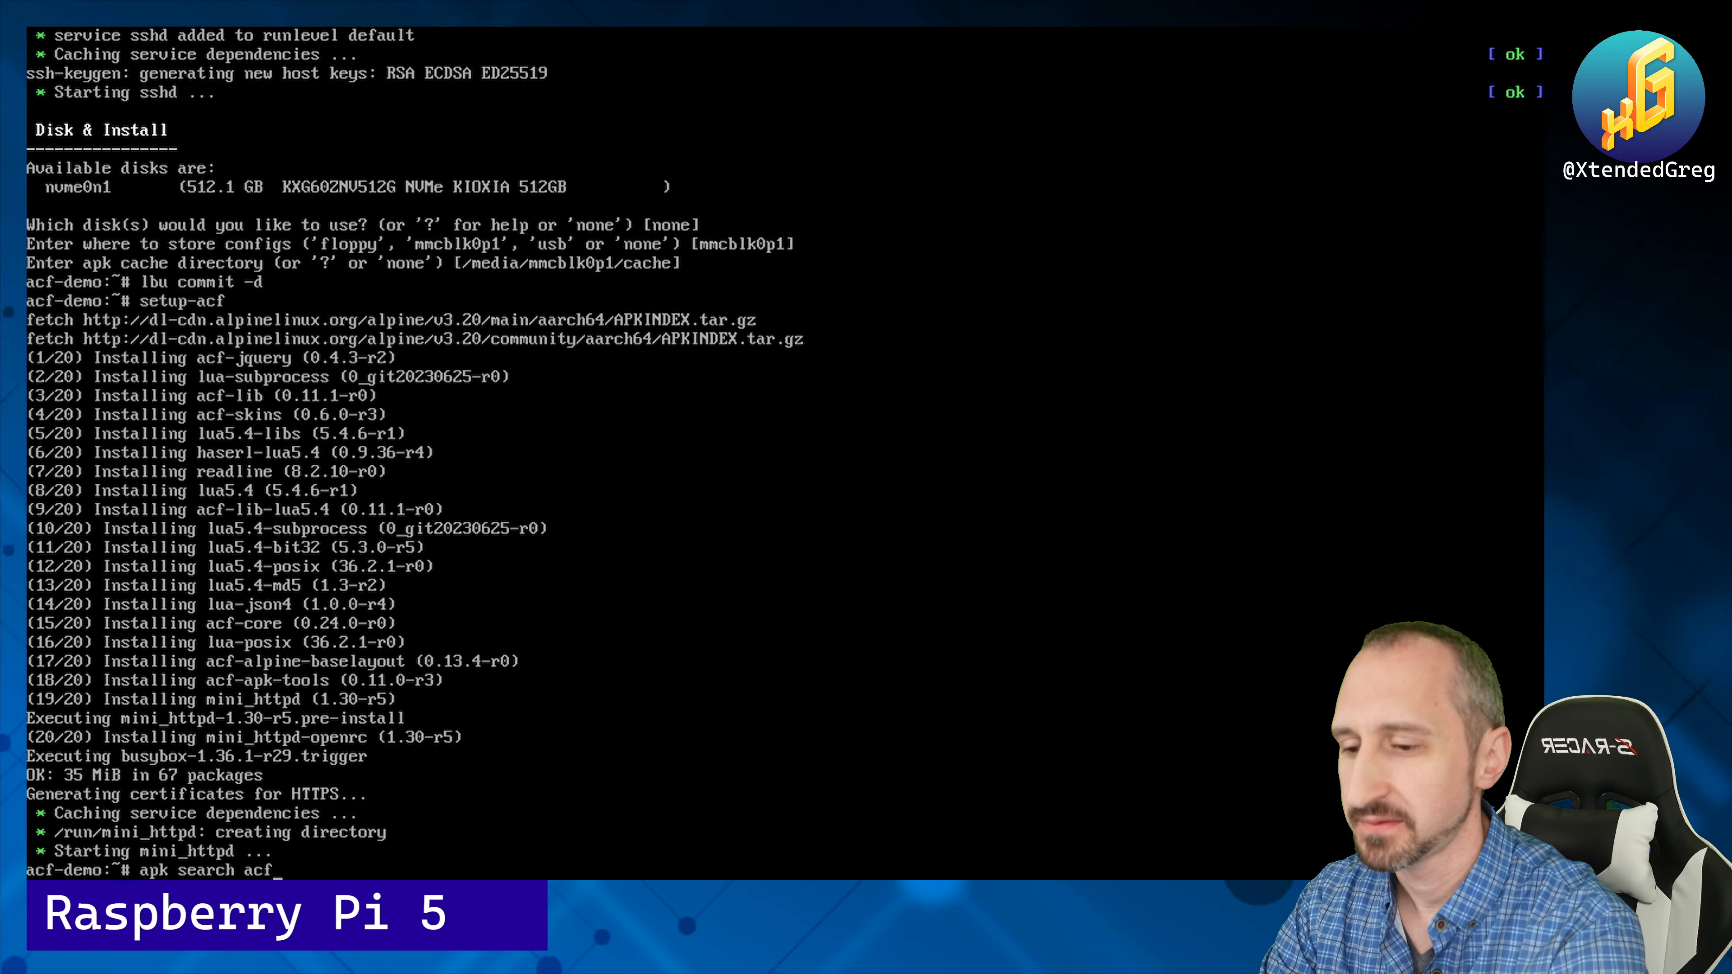
{"action": "type", "text": " acf"}
Step: Run apk search acf to list the available ACF packages
{"action": "key", "text": "Return"}
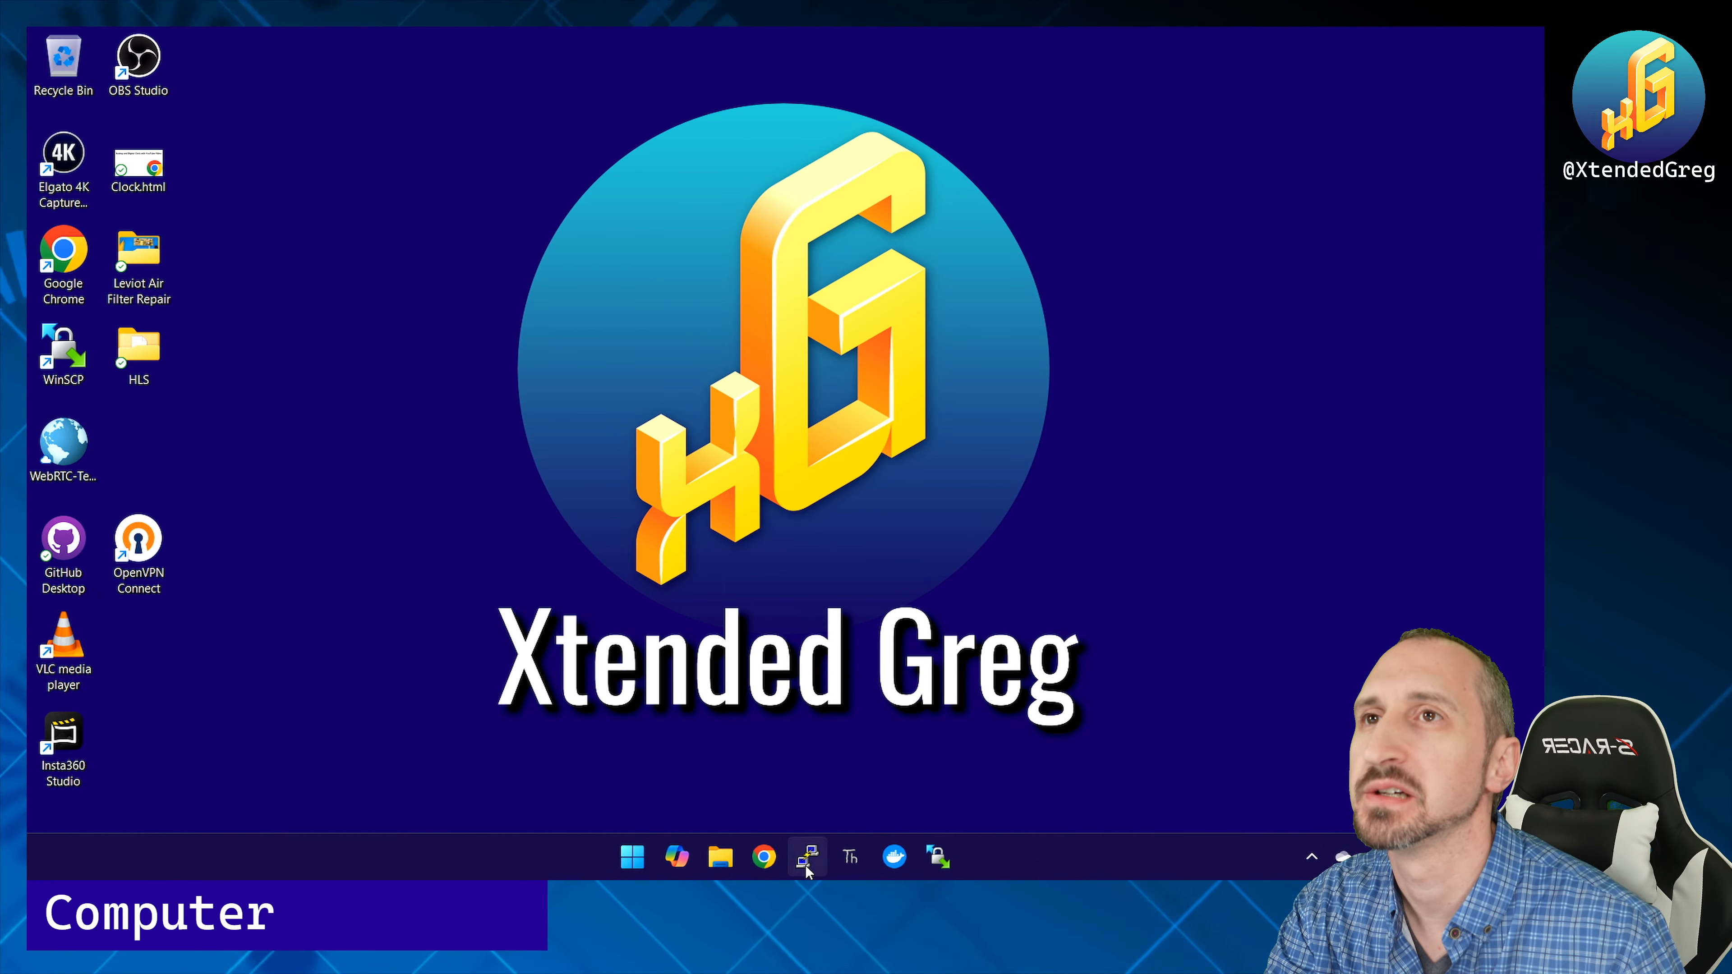
{"action": "left_click", "coordinate": [764, 858]}
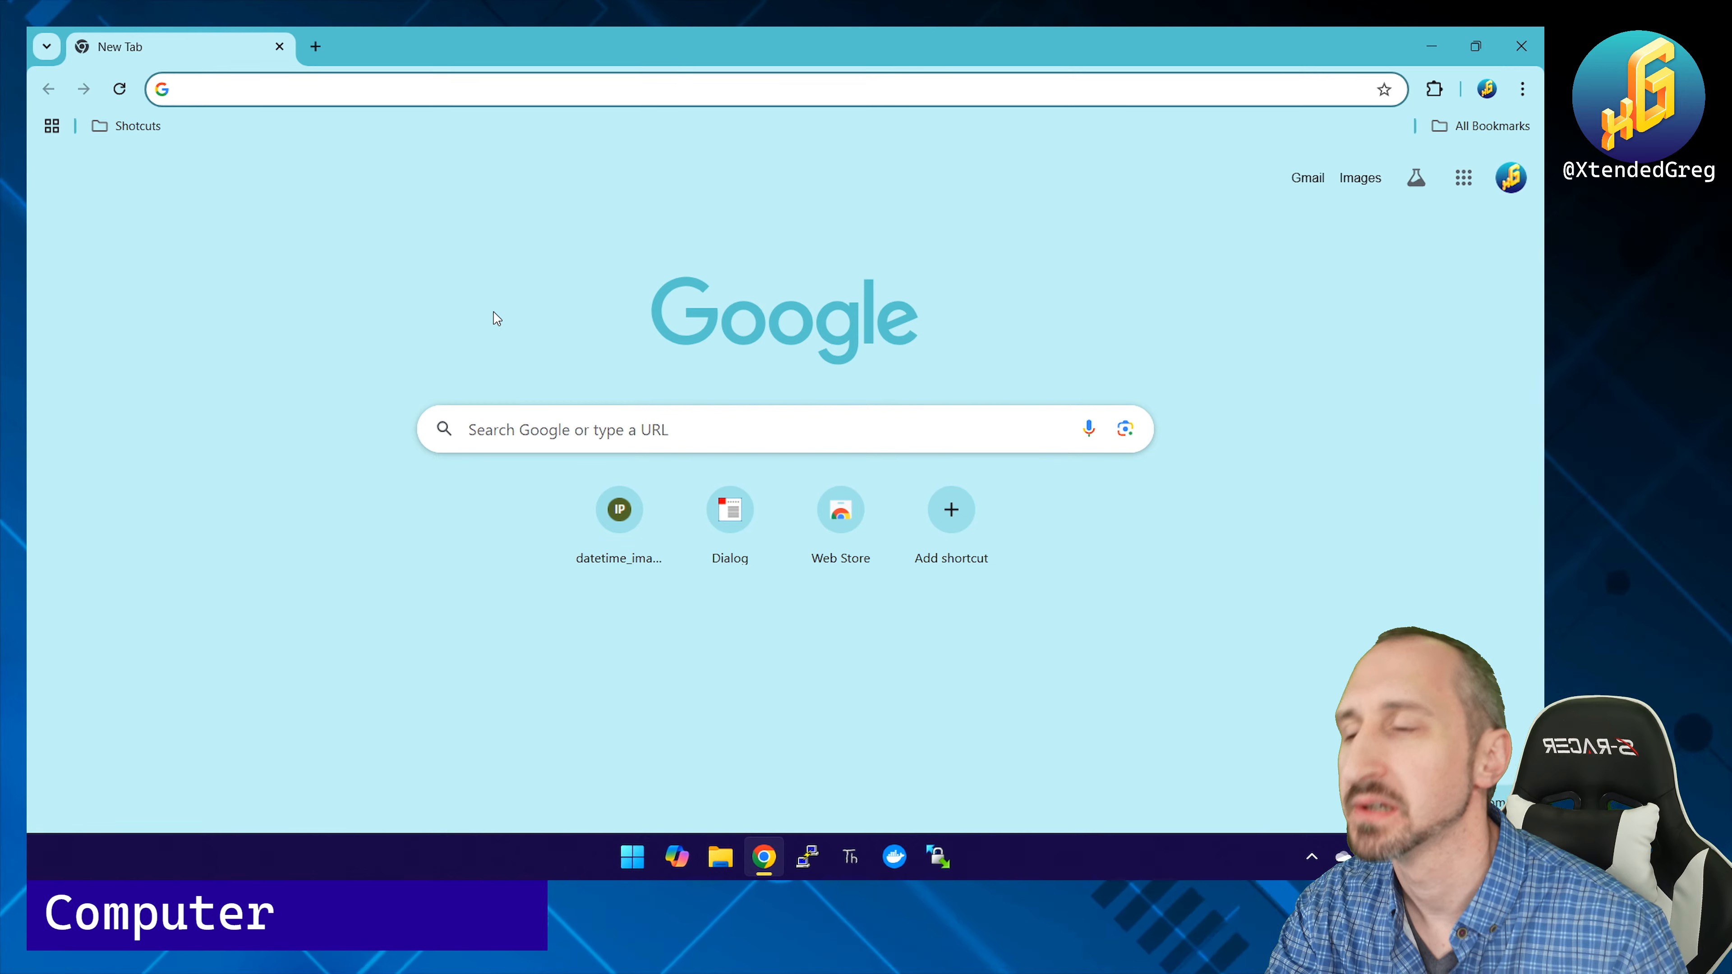
{"action": "type", "text": "https:"}
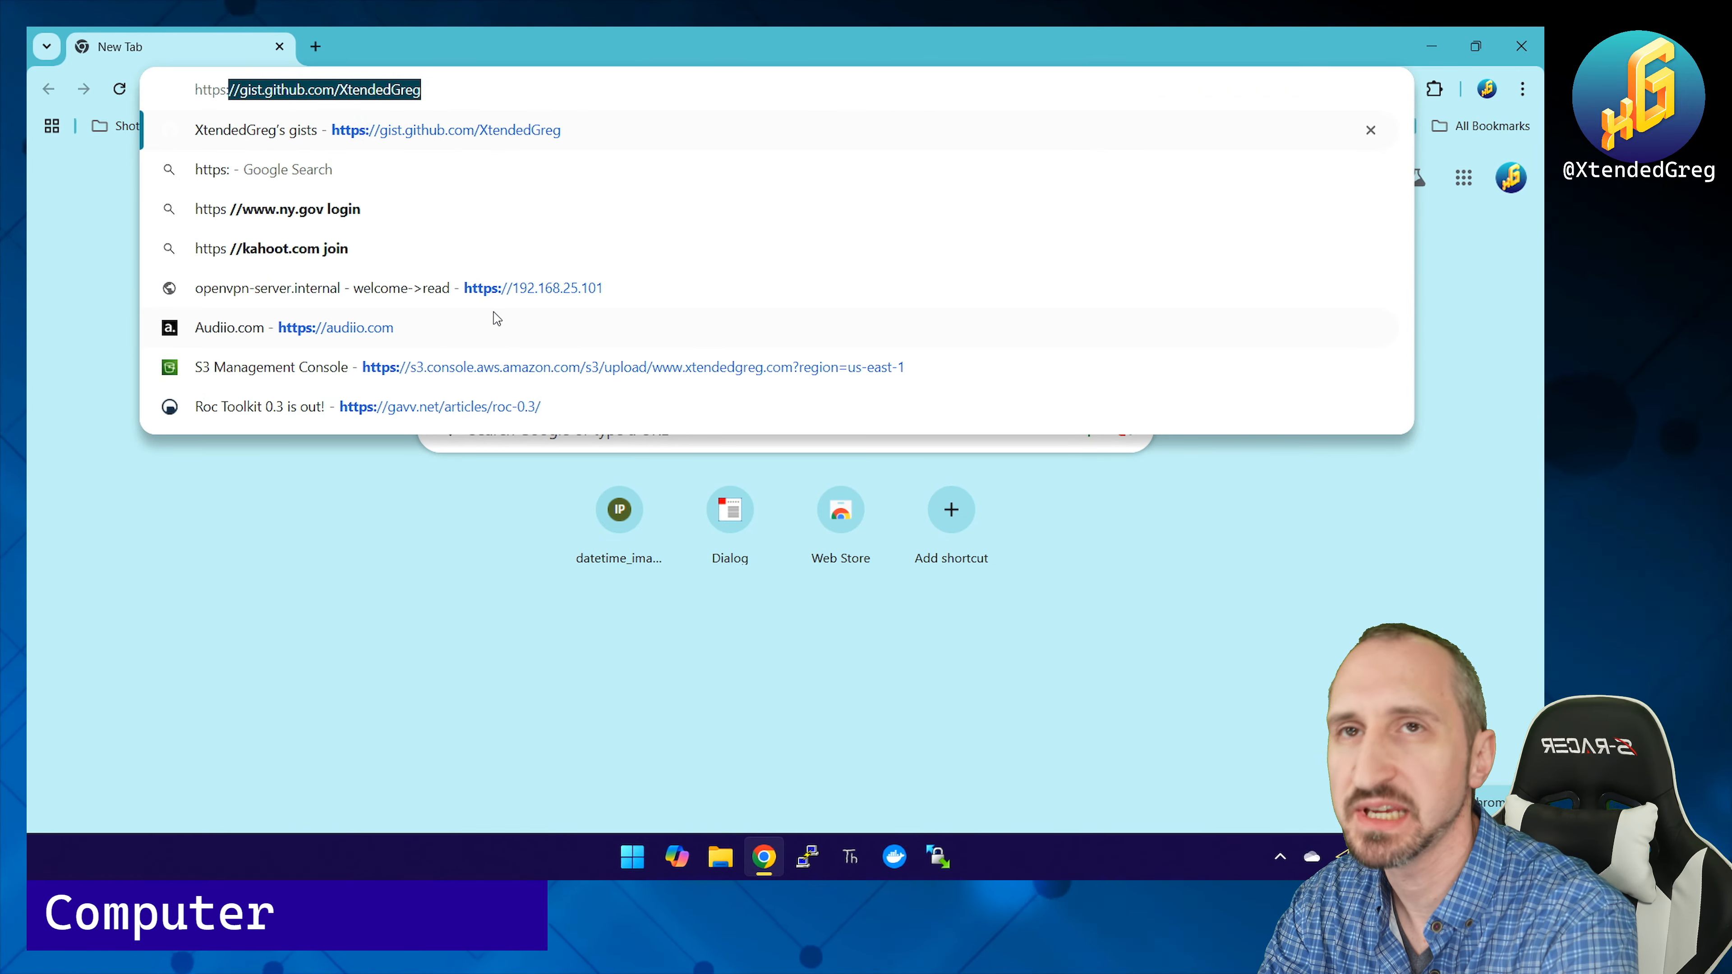
{"action": "type", "text": "//192.168."}
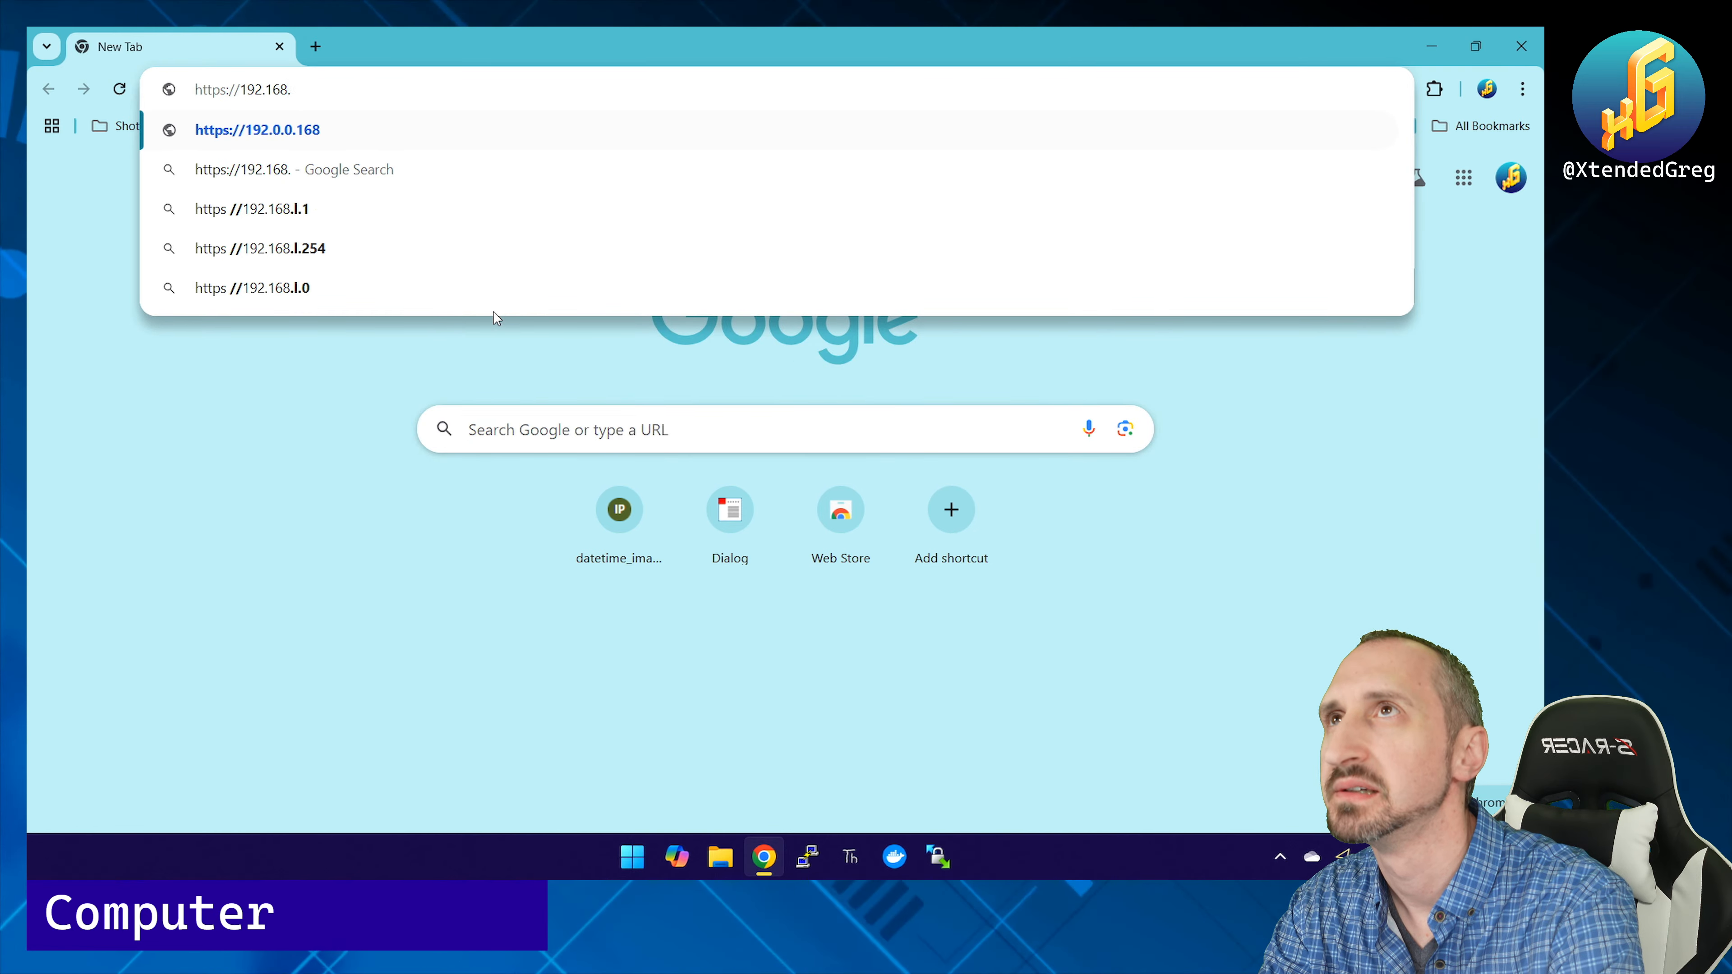
{"action": "type", "text": "25.101"}
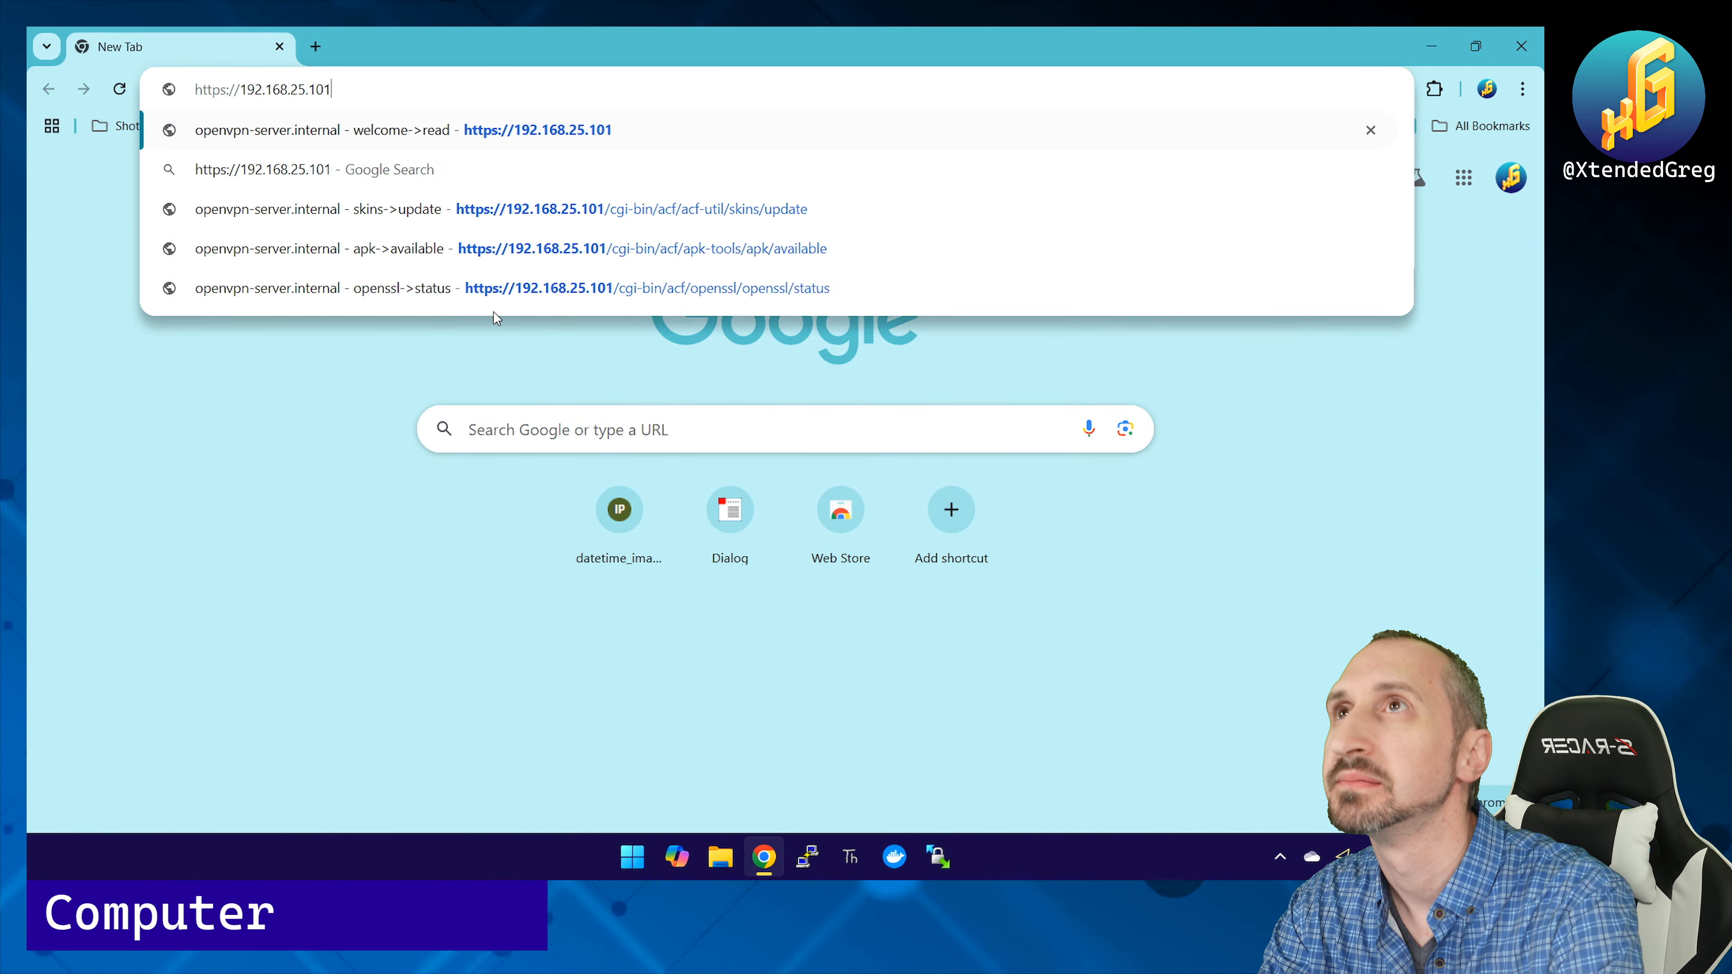
{"action": "key", "text": "Return"}
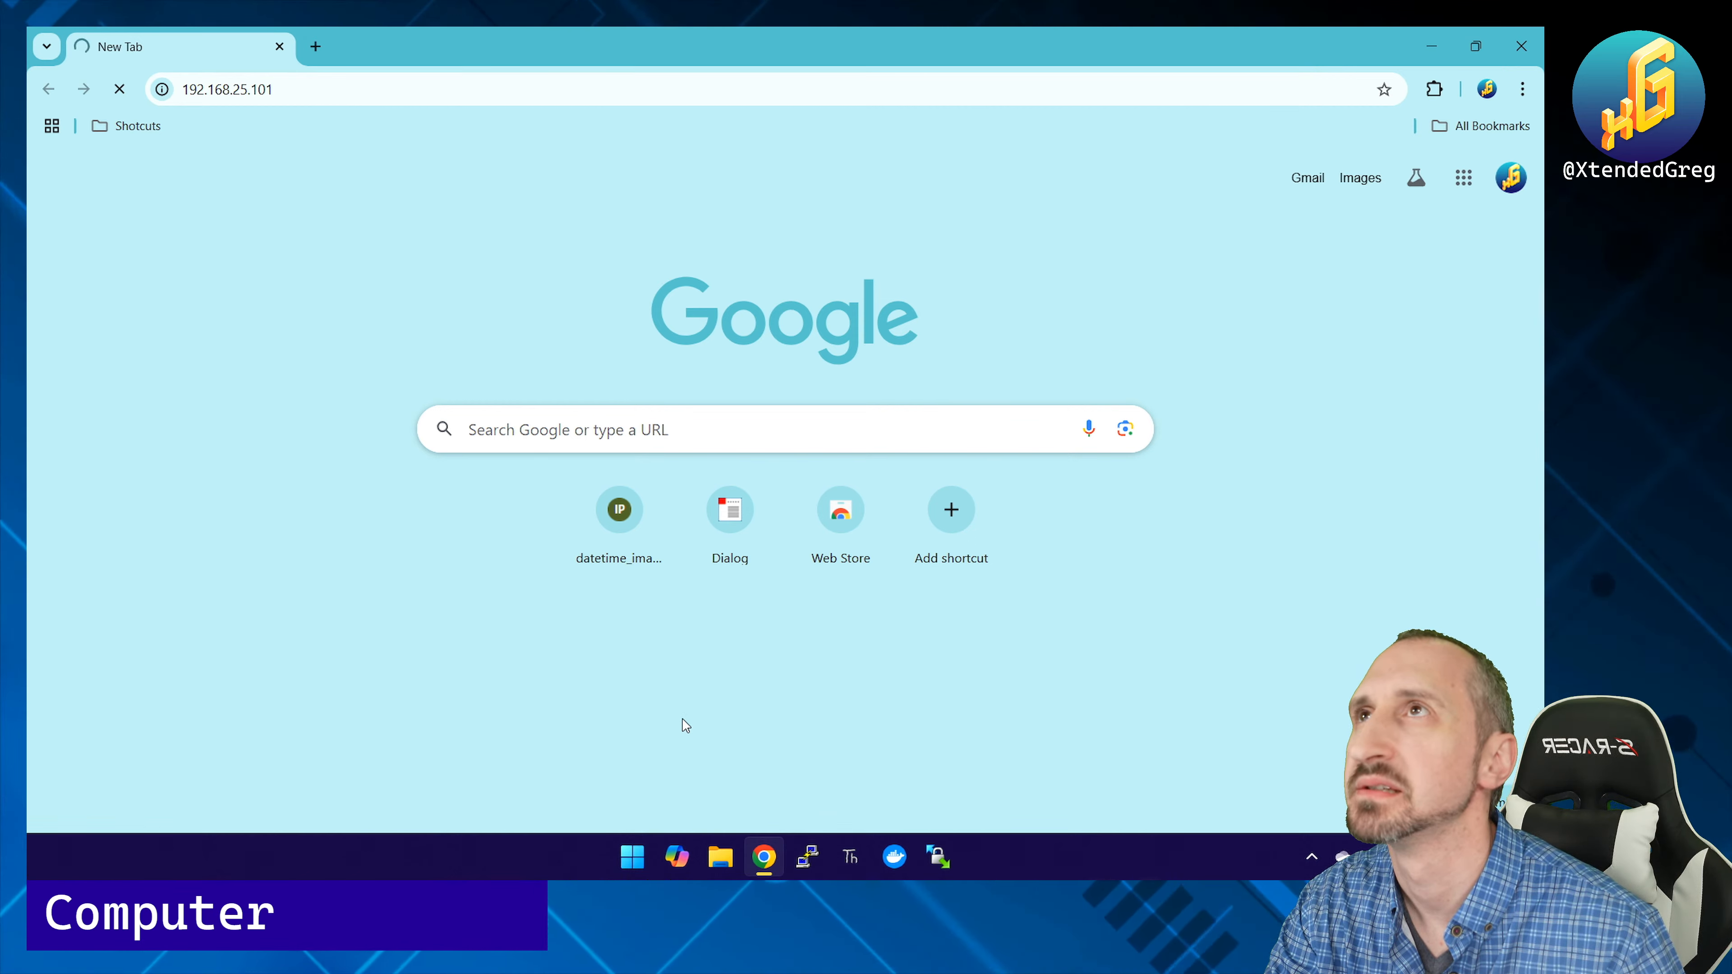
{"action": "left_click", "coordinate": [280, 87]}
{"action": "left_click", "coordinate": [280, 87]}
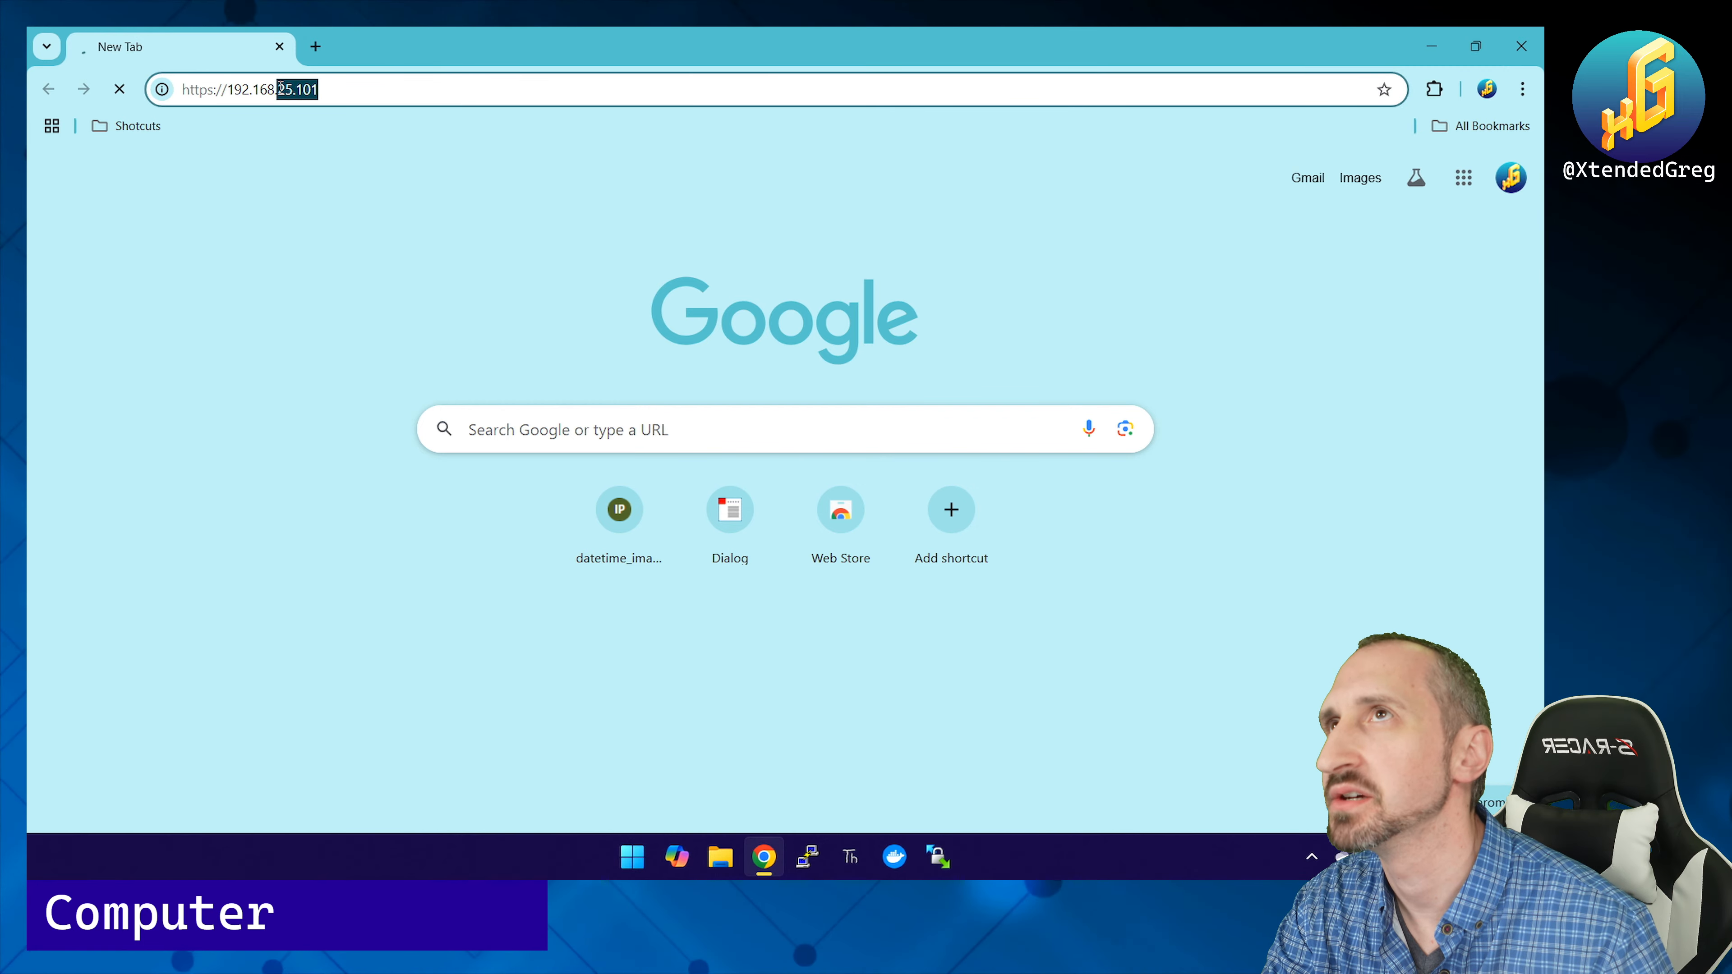
{"action": "type", "text": "25.102"}
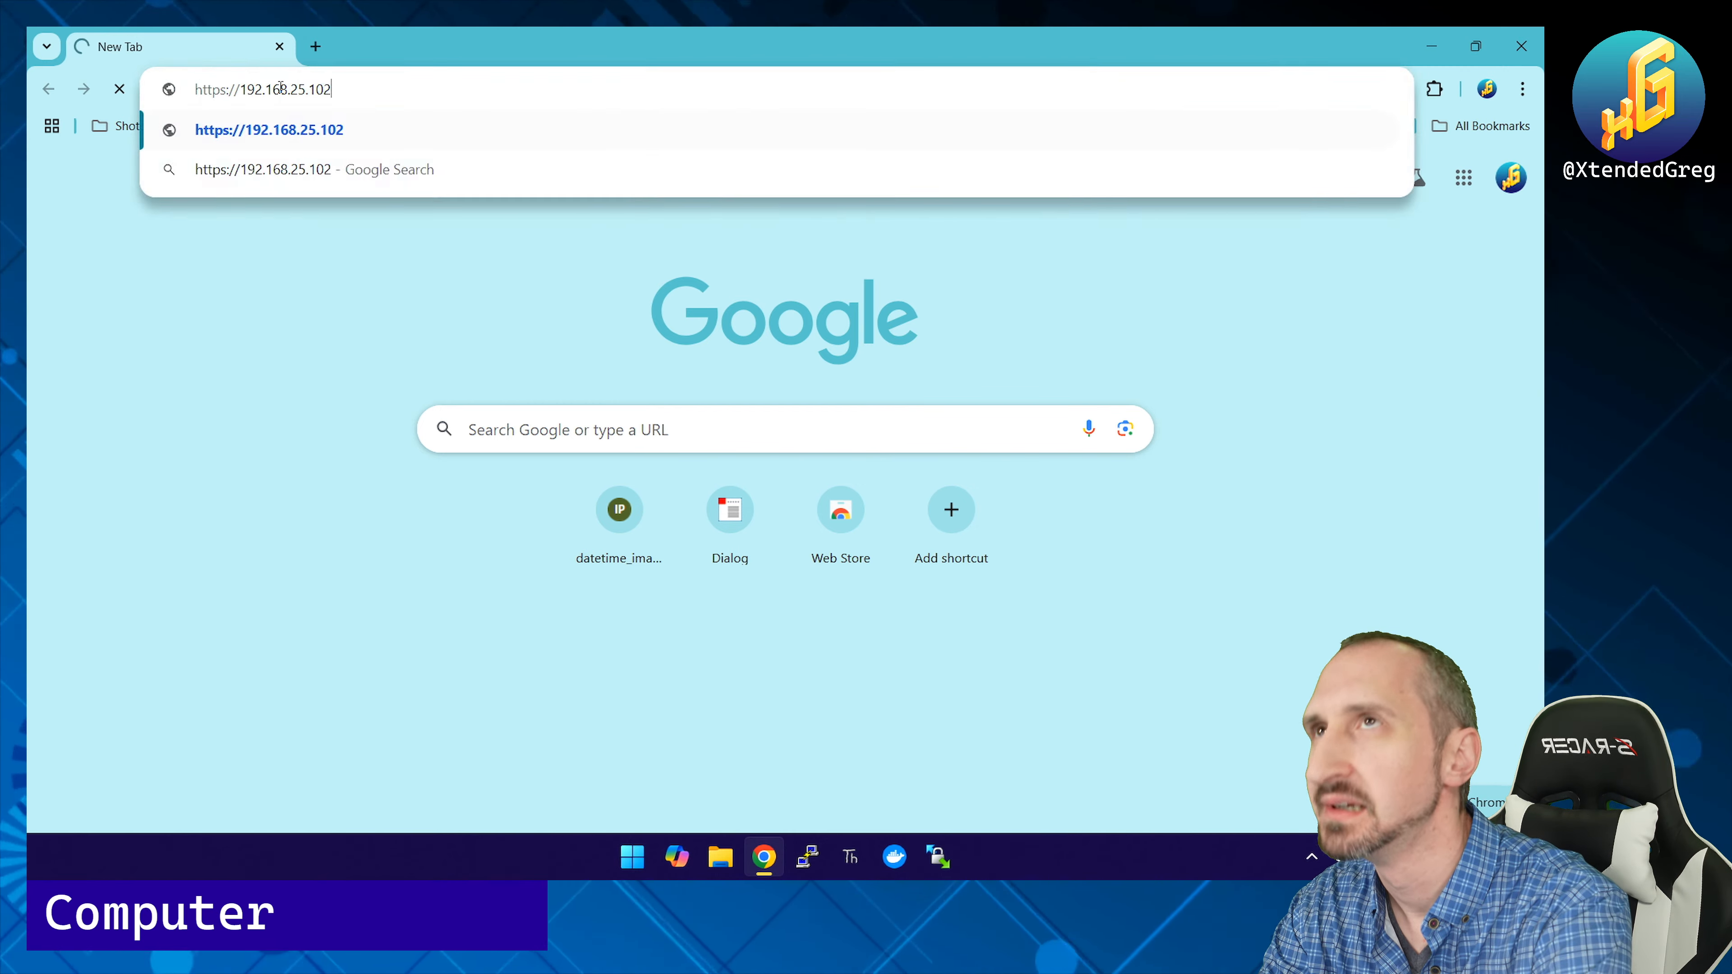
{"action": "key", "text": "Return"}
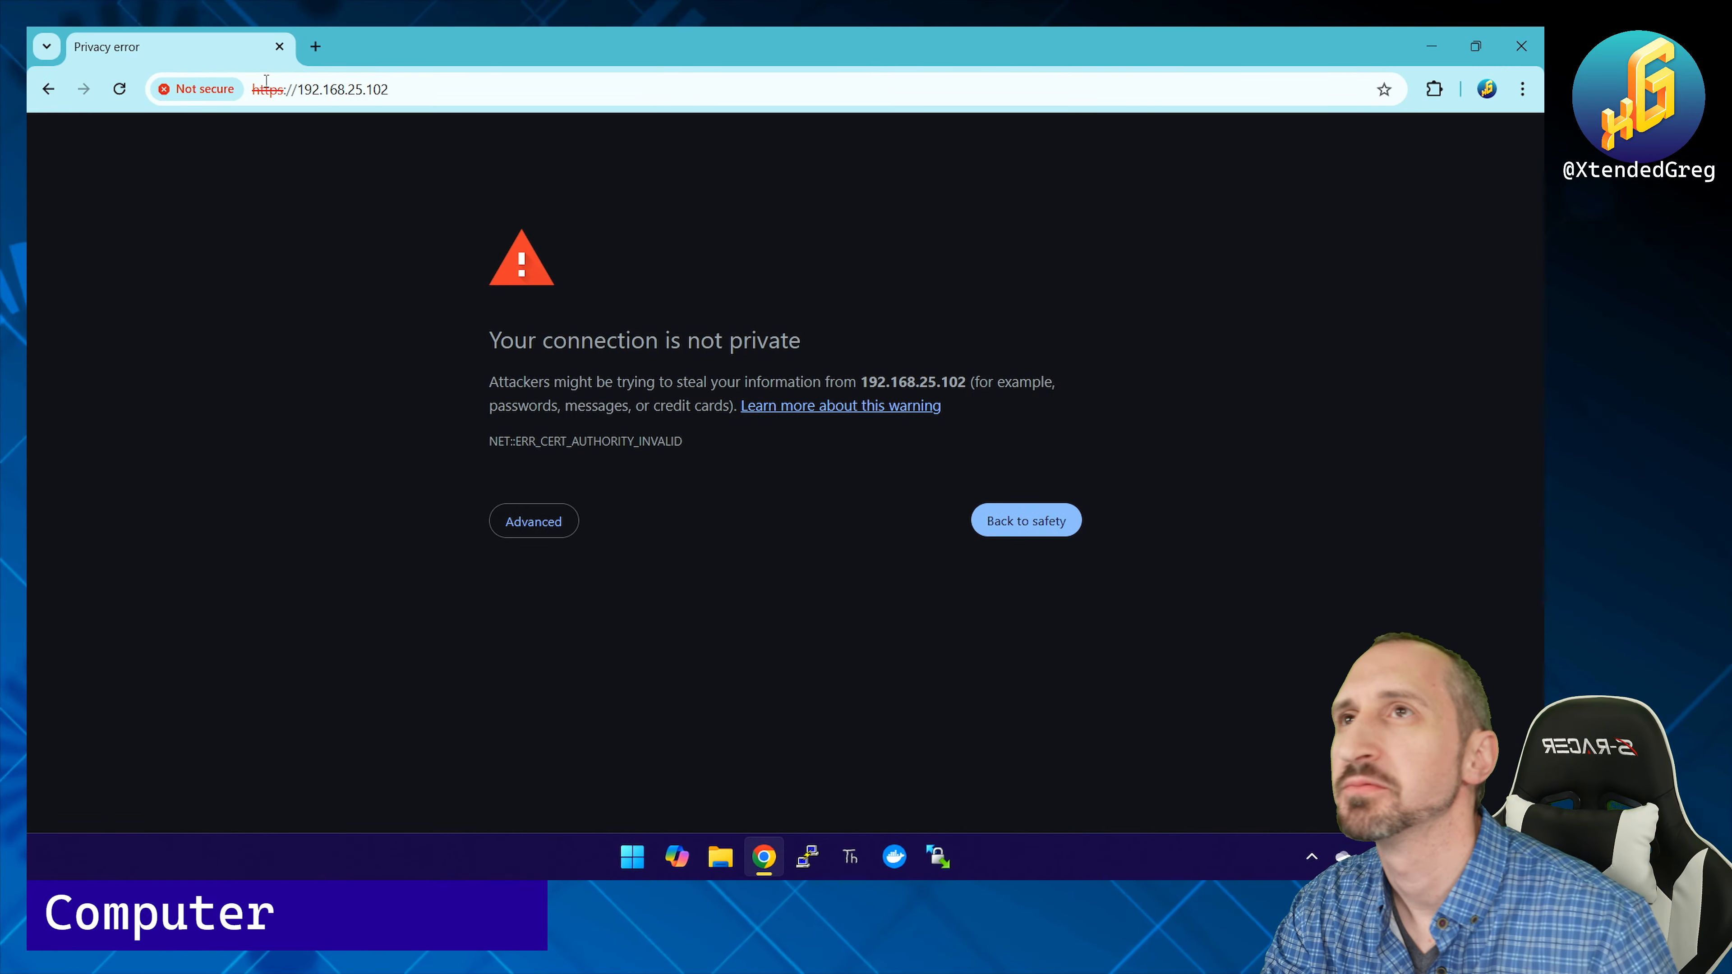
Step: Expand Advanced on the certificate warning for 192.168.25.102
{"action": "left_click", "coordinate": [535, 524]}
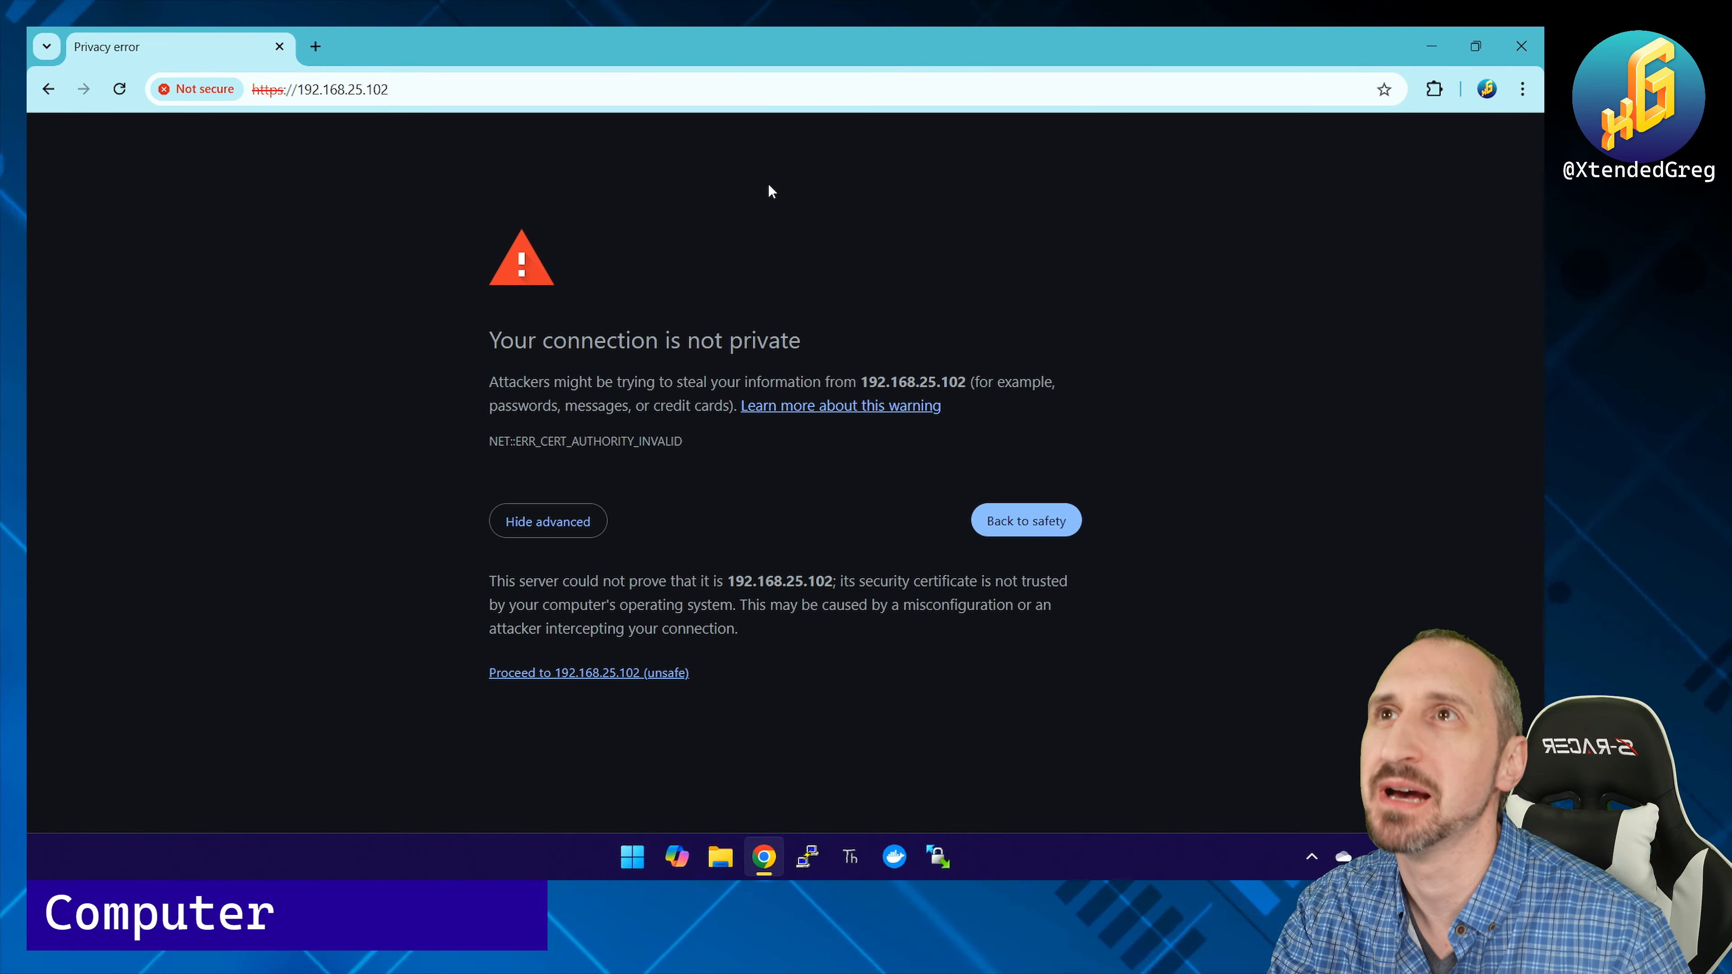
Step: Proceed past the warning to ACF and enter root as the logon User ID
{"action": "left_click", "coordinate": [614, 674]}
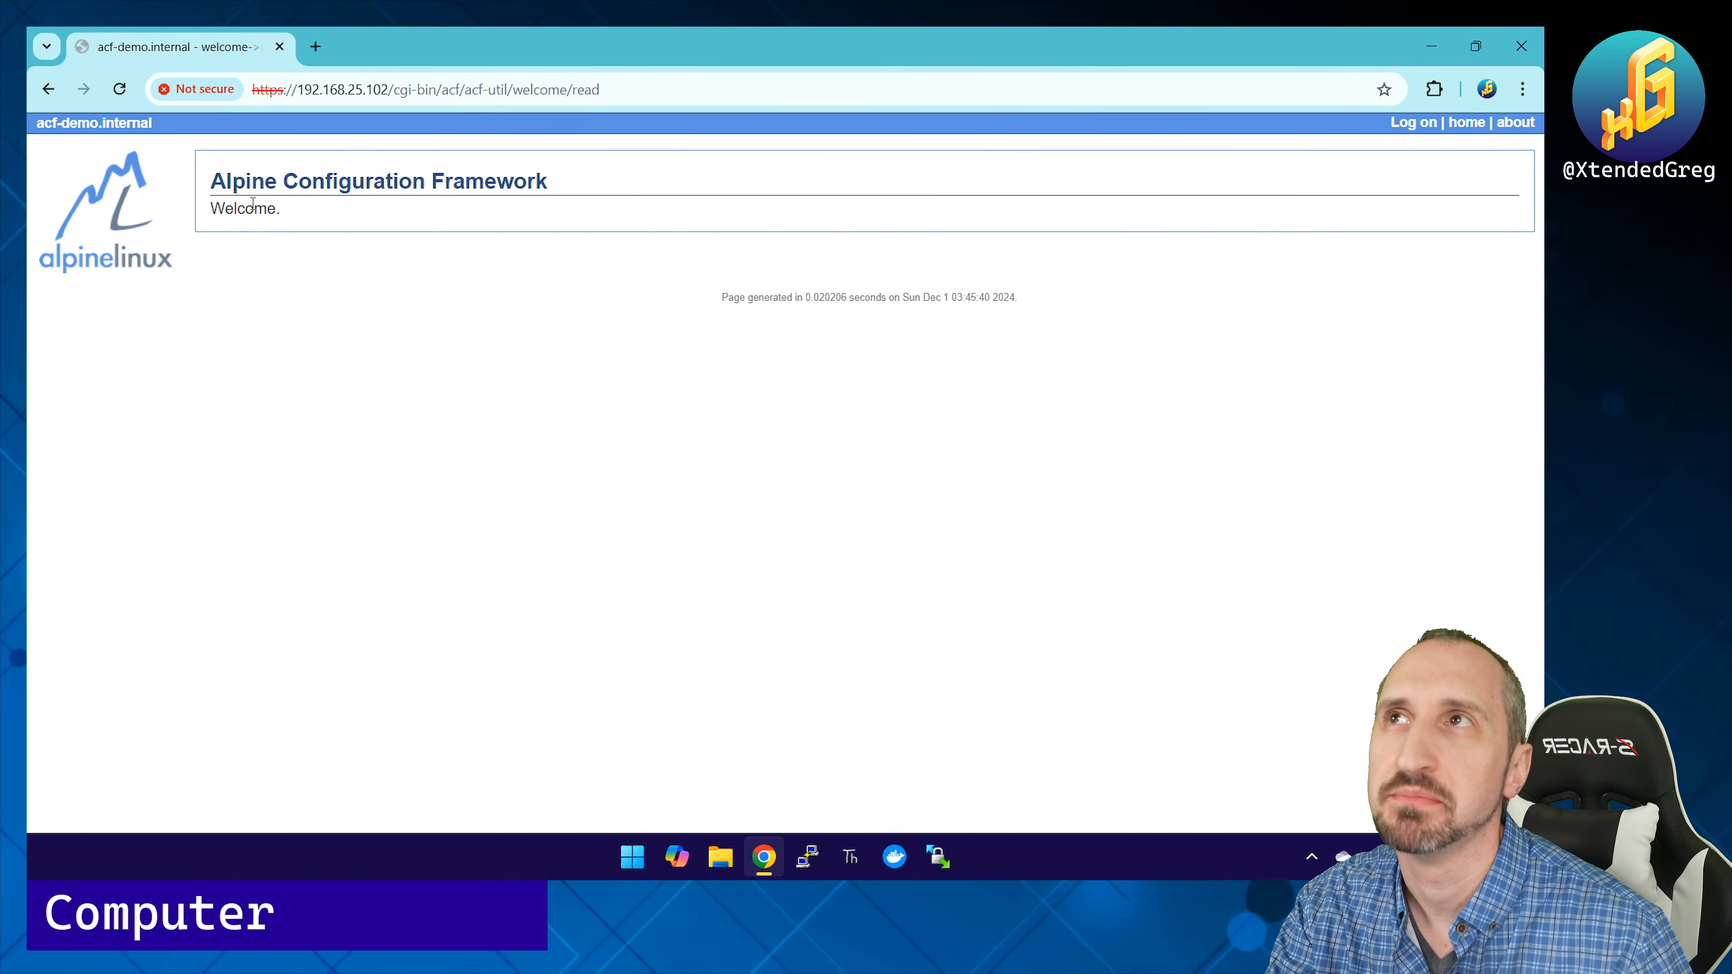
{"action": "left_click", "coordinate": [1412, 125]}
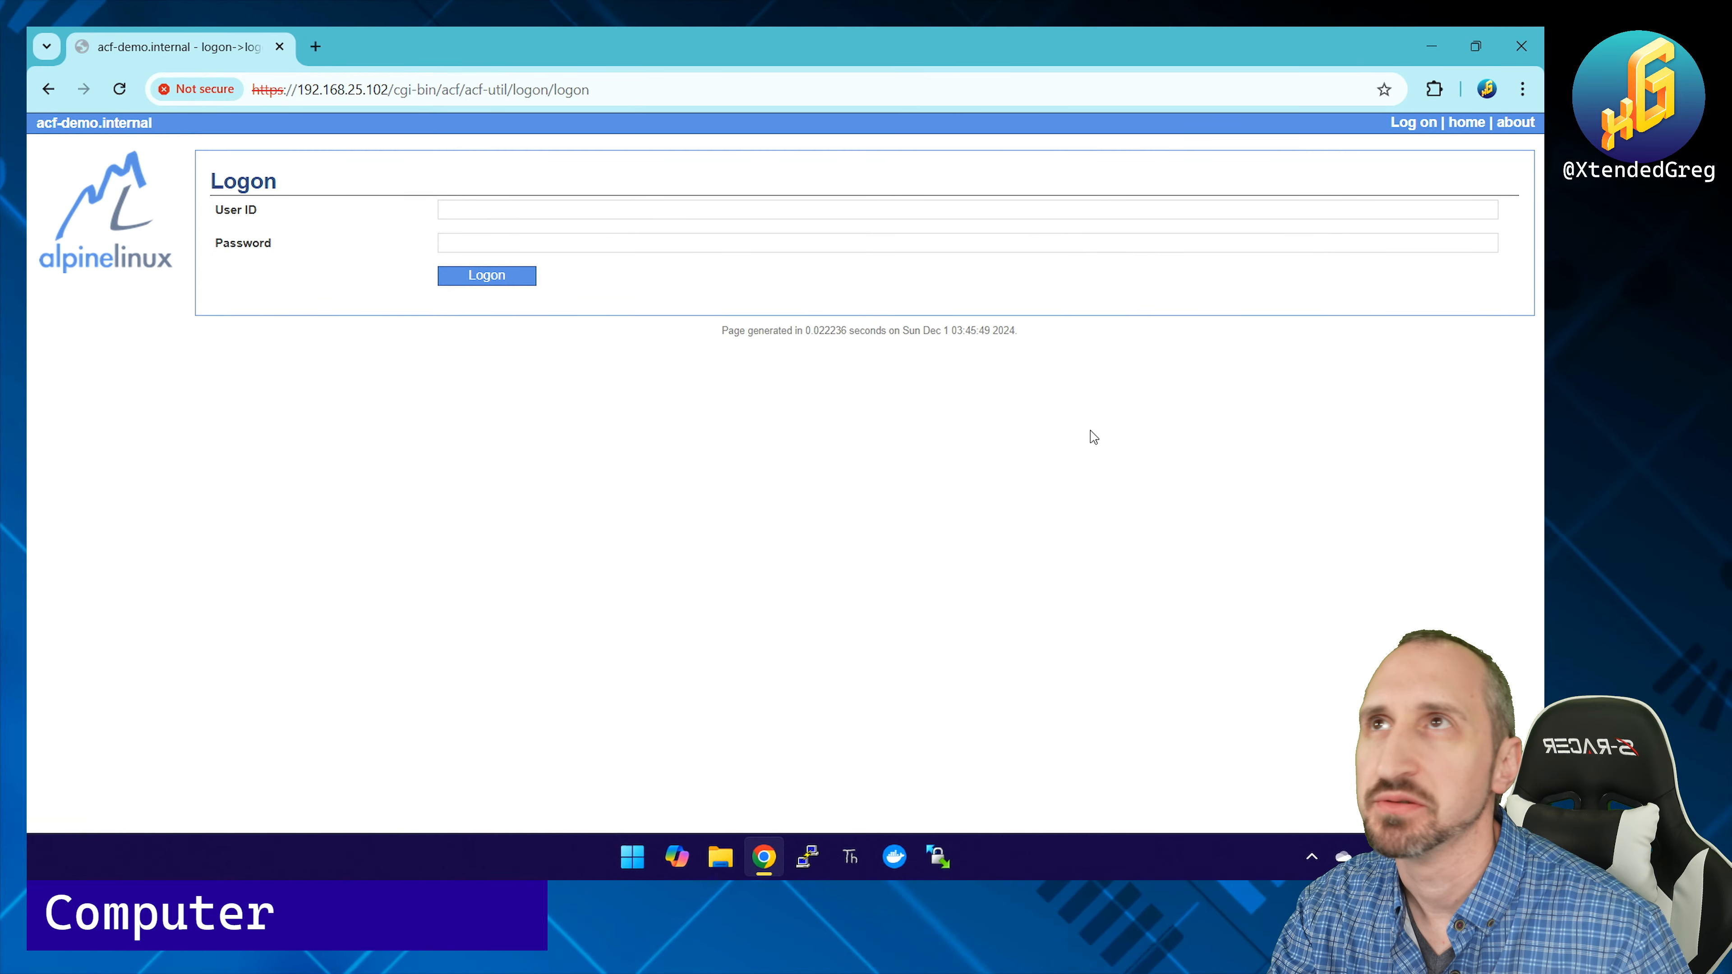
{"action": "type", "text": "root"}
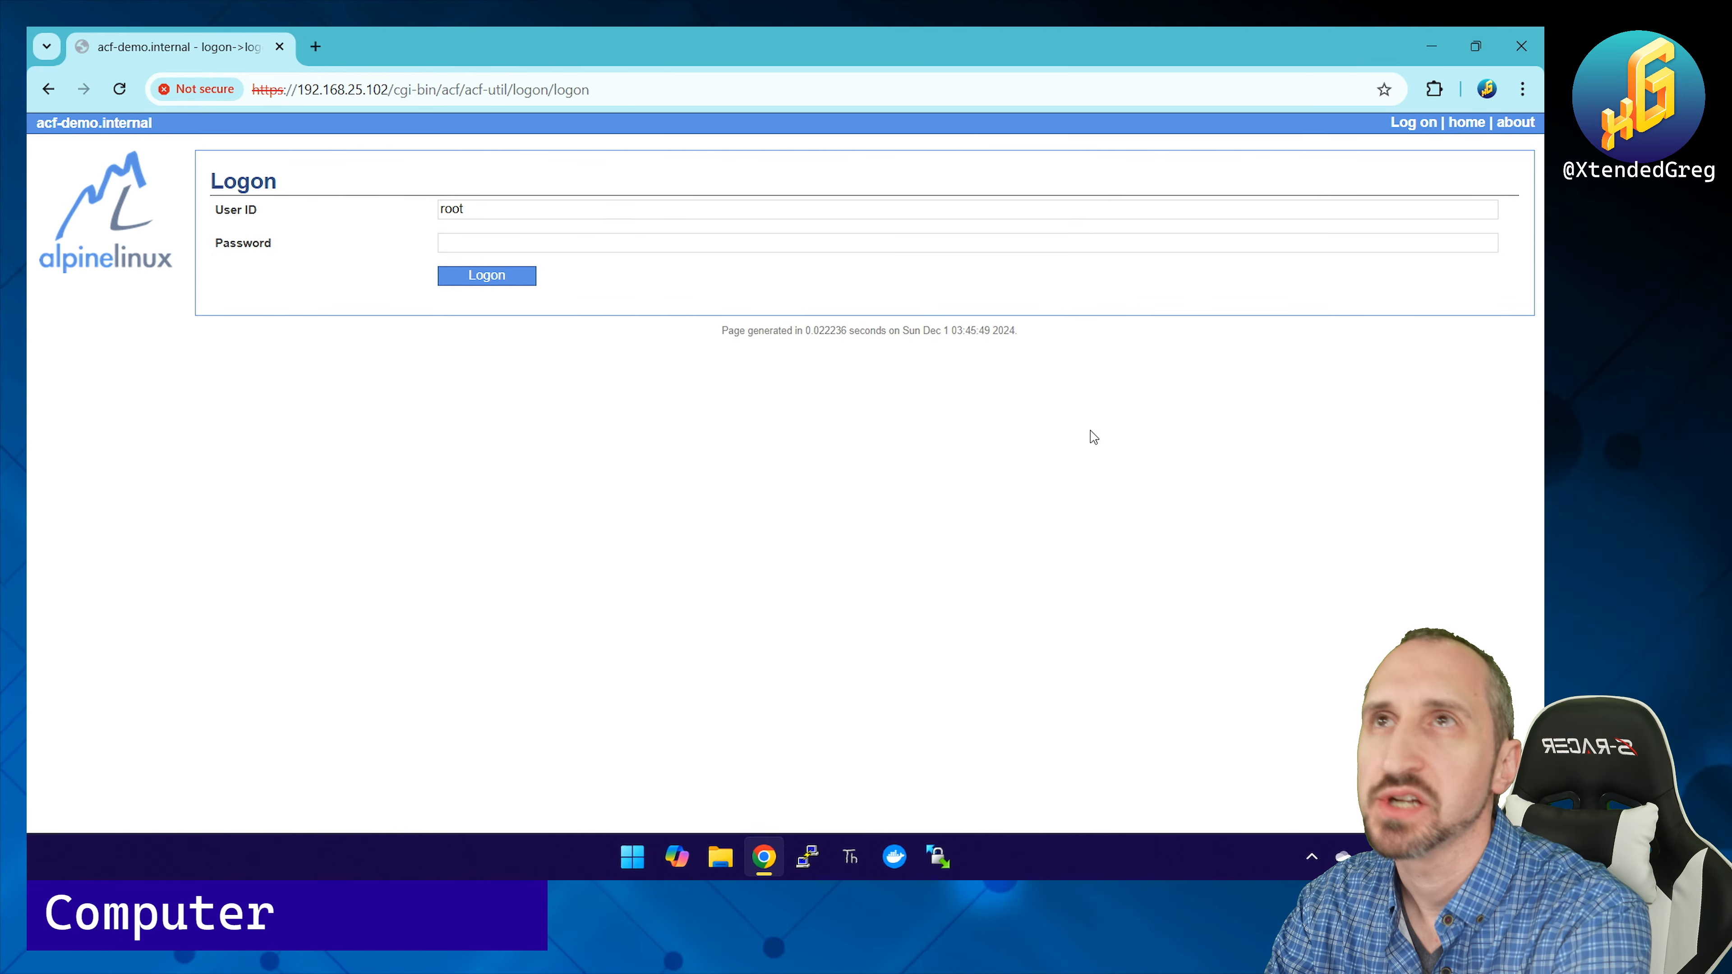
Step: Log on to ACF as root with its password and dismiss Chrome's breached-password warning
{"action": "key", "text": "Tab"}
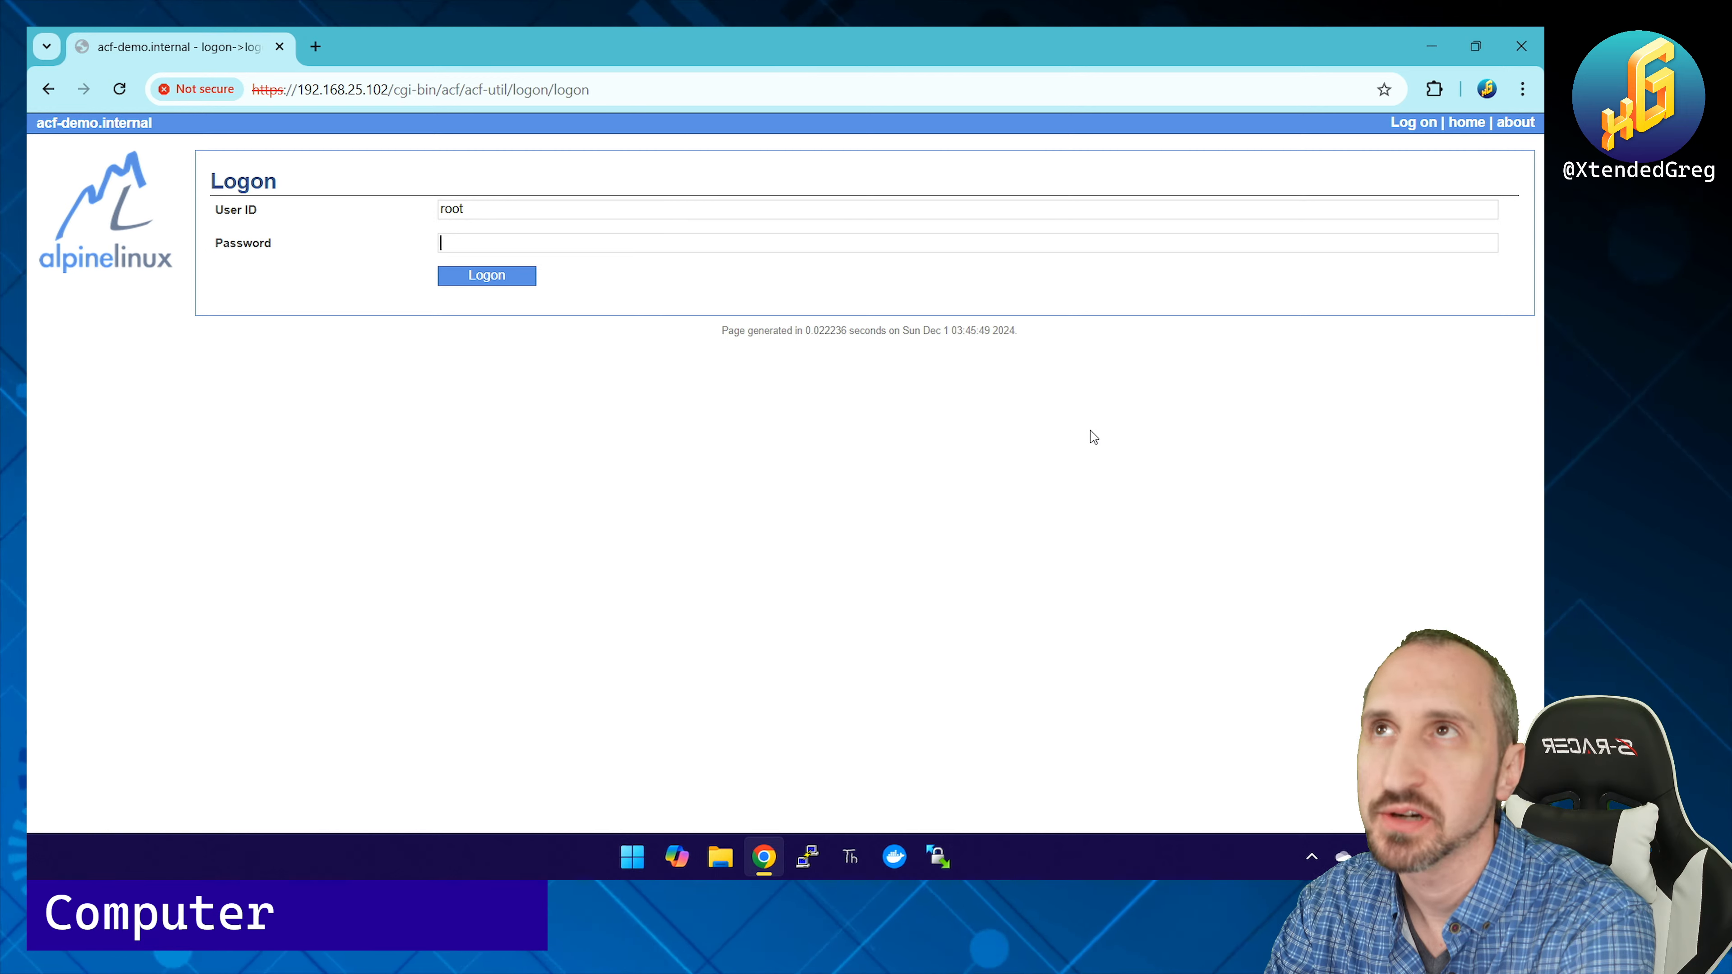
{"action": "type", "text": "••••"}
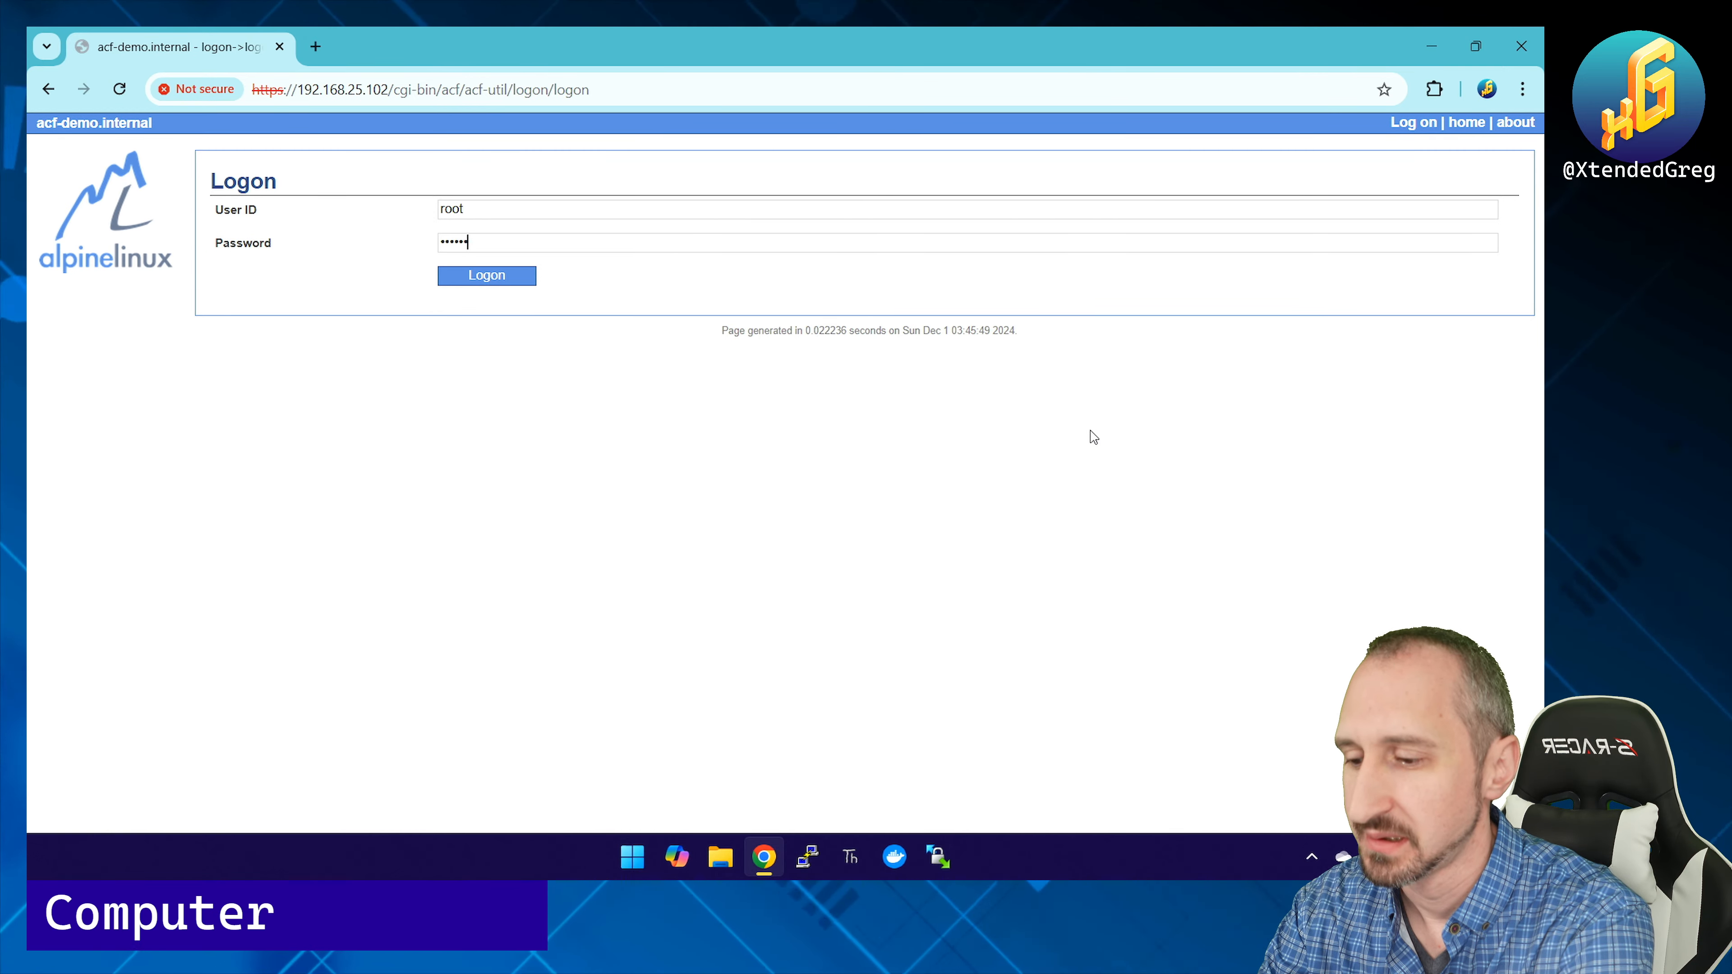
{"action": "key", "text": "Return"}
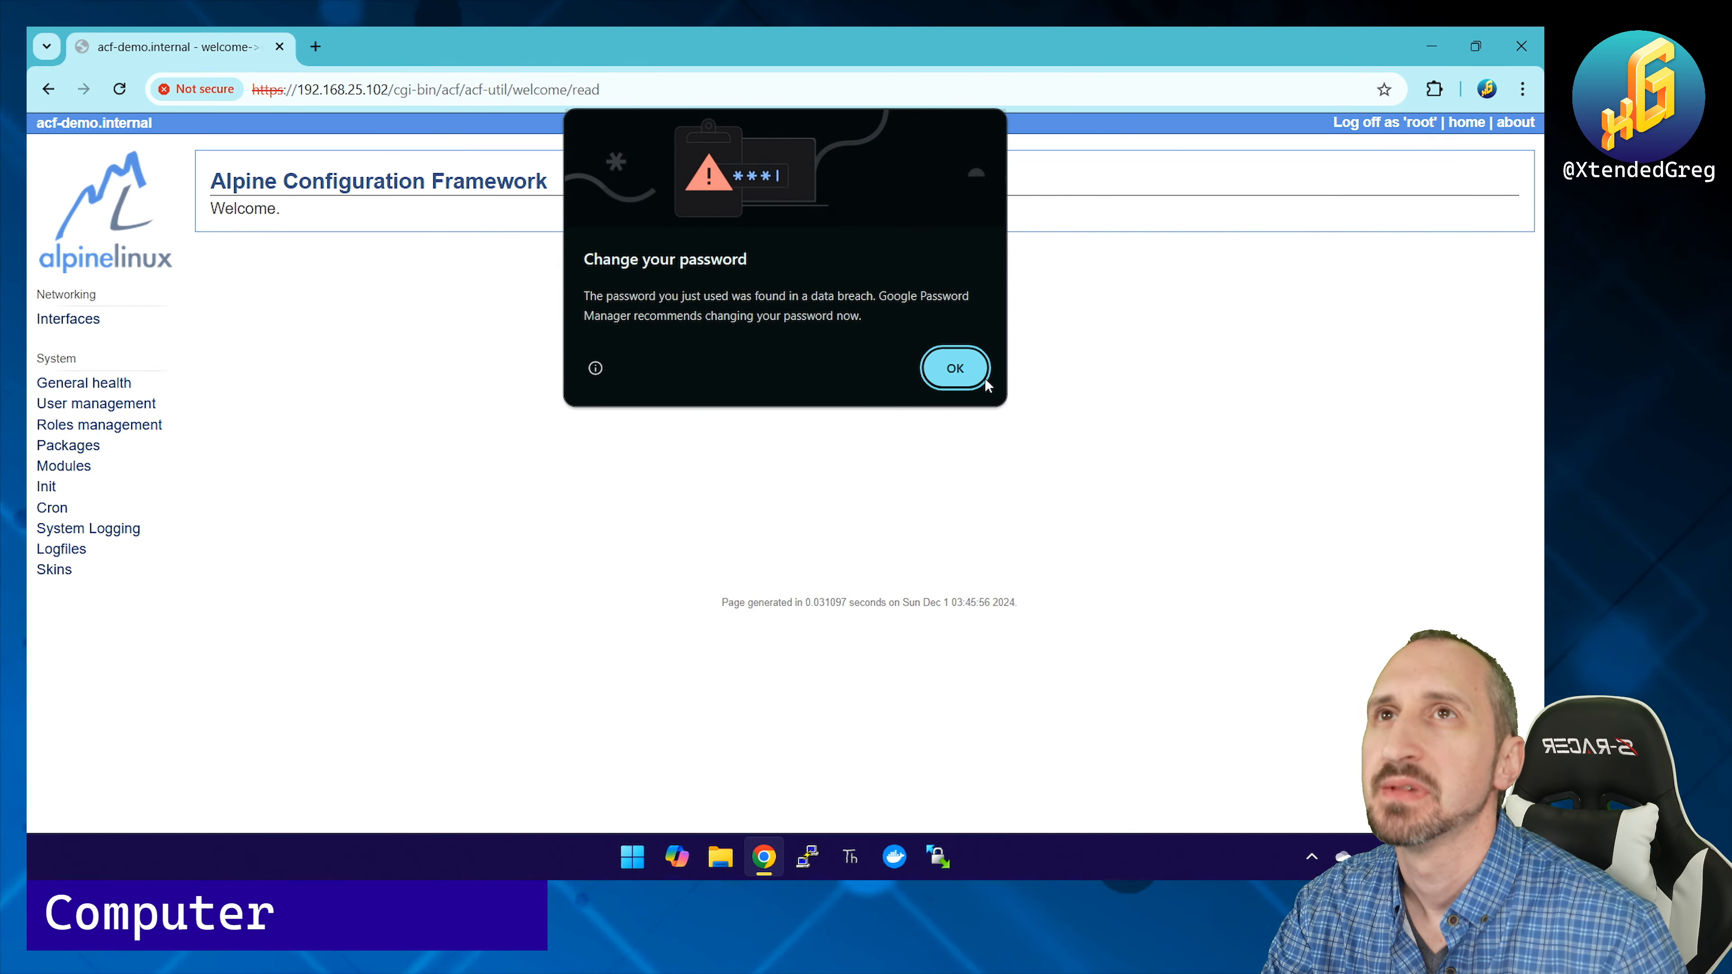
{"action": "left_click", "coordinate": [958, 372]}
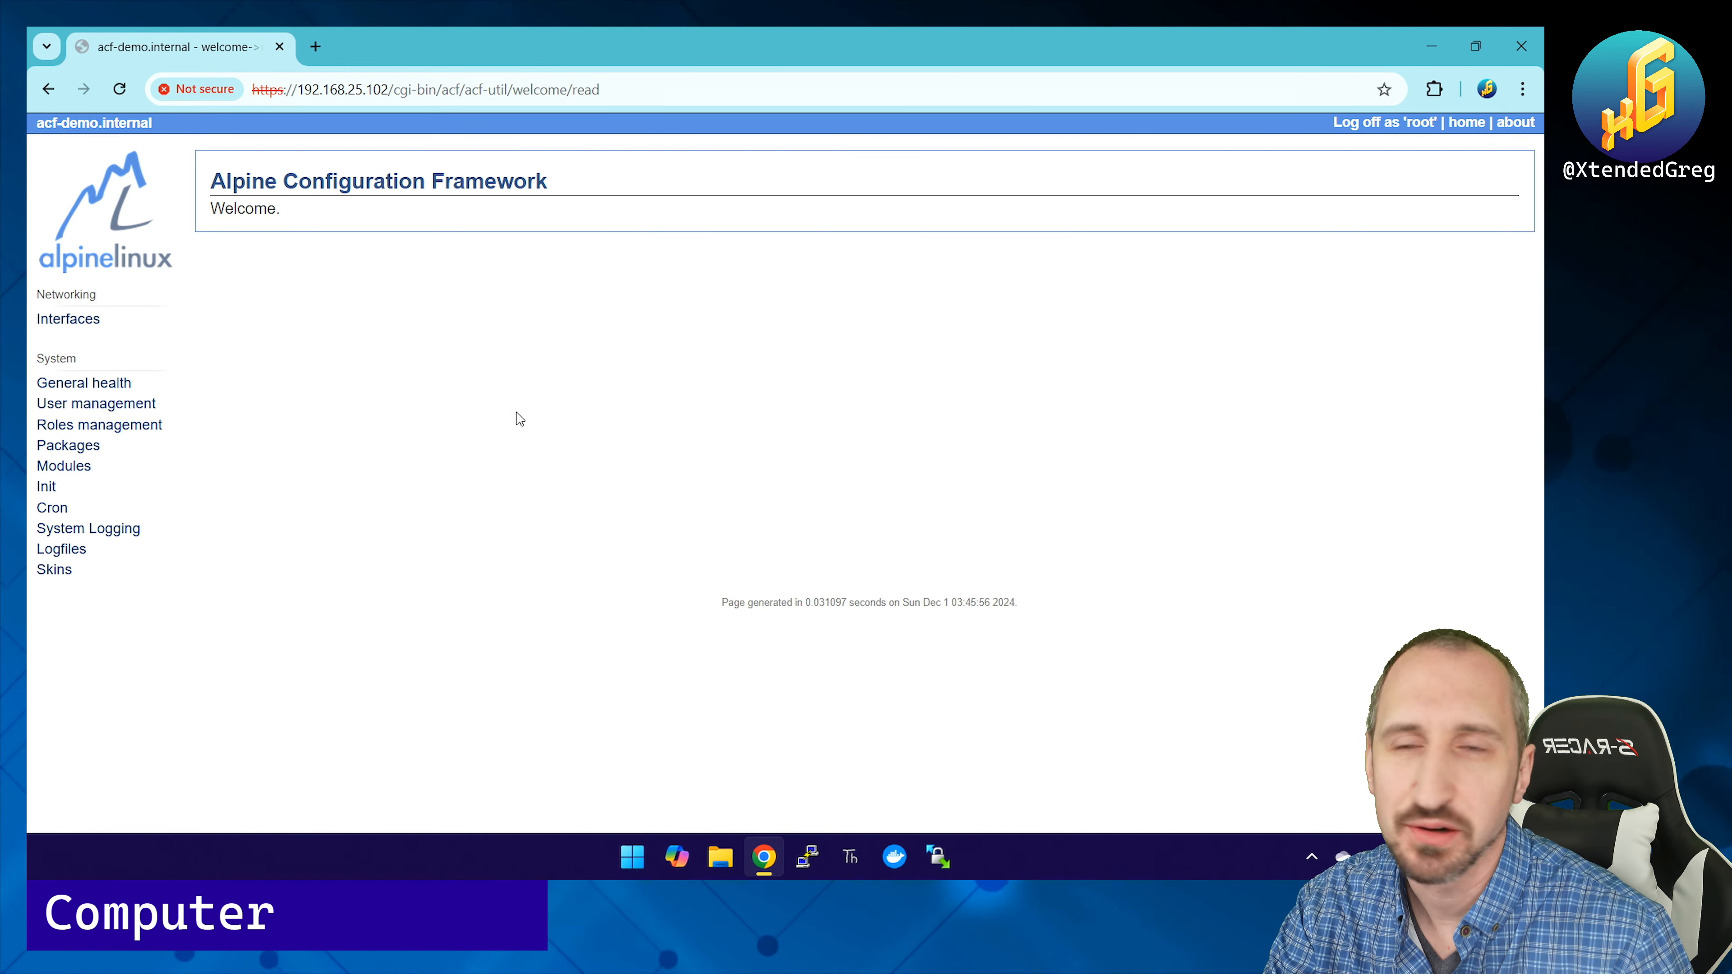
Step: Open the Interfaces page to reach the General health overview (Alpine 3.20.3, kernel 6.6.49-0-rpi)
{"action": "left_click", "coordinate": [70, 320]}
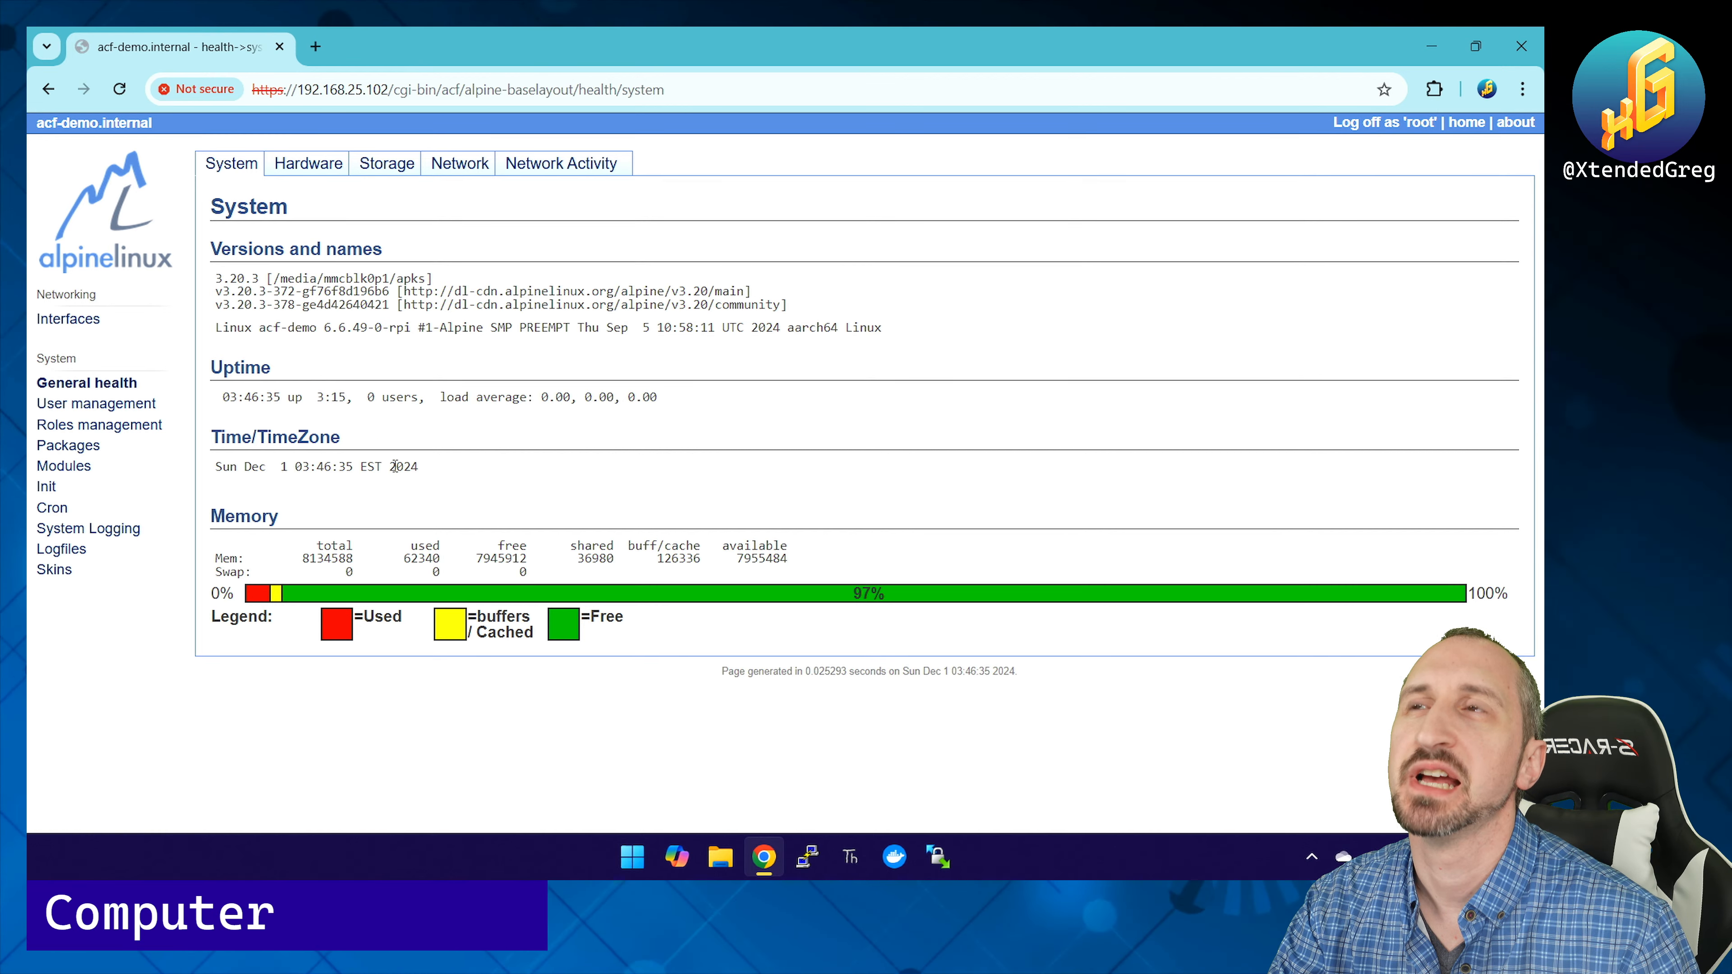
Step: Review the Hardware details and the Storage capacity and disk partitions
{"action": "left_click", "coordinate": [306, 165]}
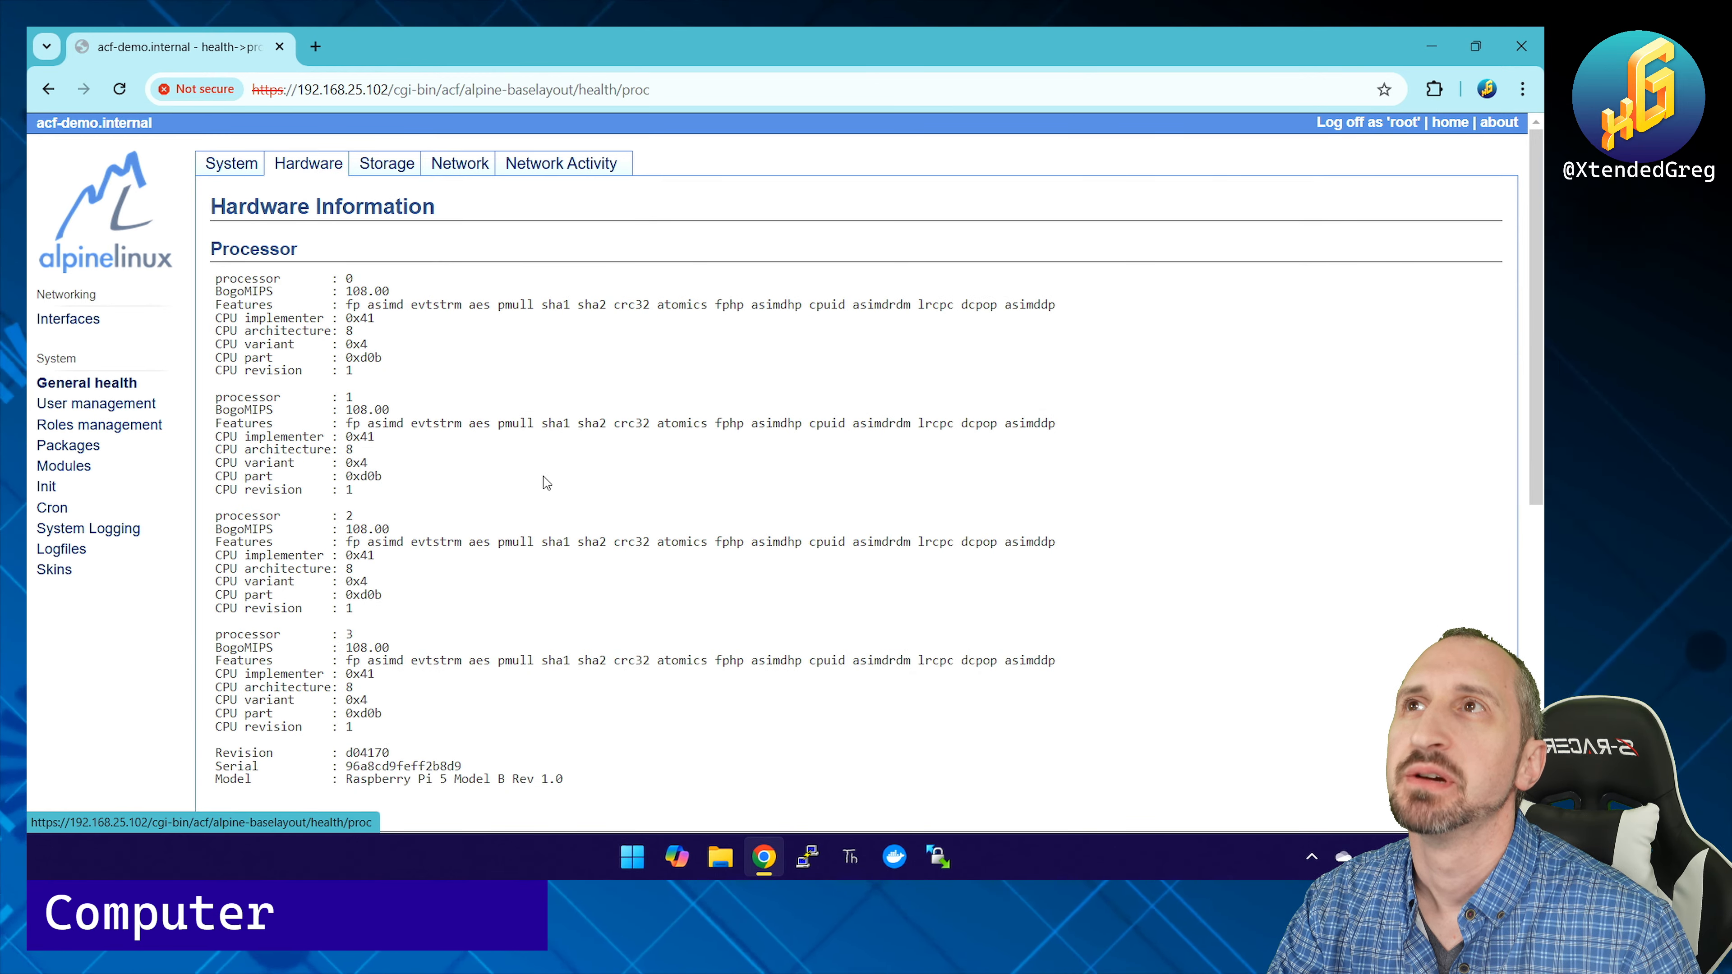
{"action": "scroll", "coordinate": [546, 482], "scroll_direction": "down", "scroll_amount": 2}
{"action": "scroll", "coordinate": [546, 481], "scroll_direction": "down", "scroll_amount": 5}
{"action": "scroll", "coordinate": [547, 481], "scroll_direction": "up", "scroll_amount": 7}
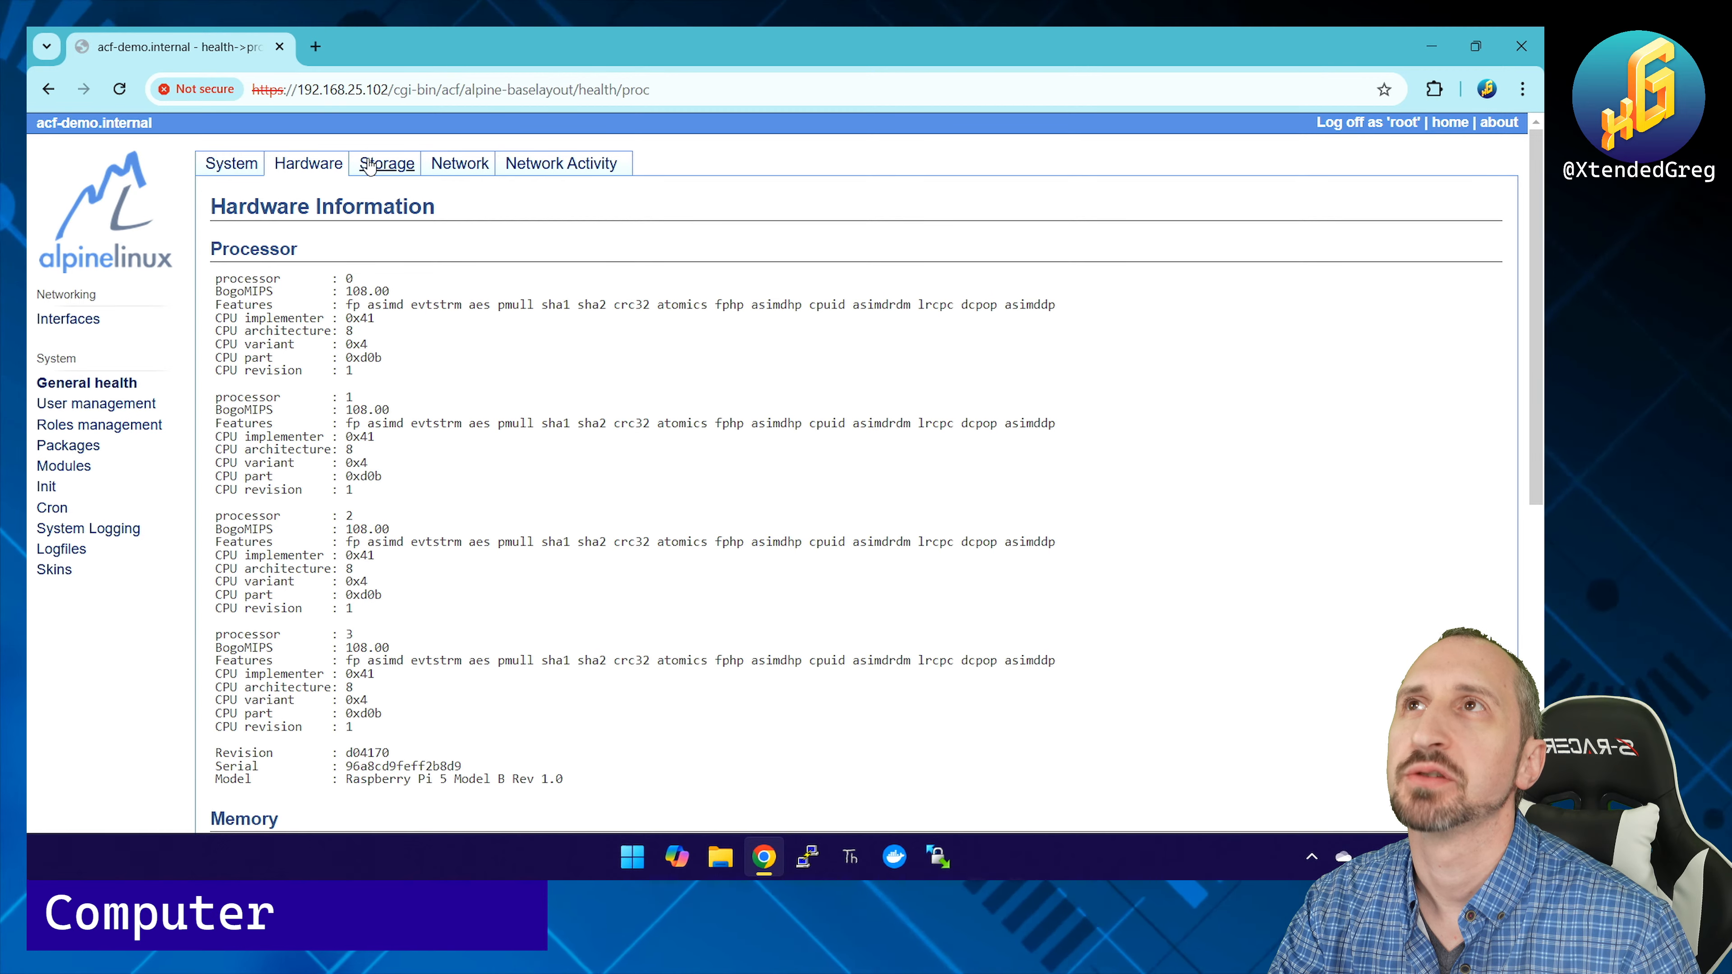
{"action": "left_click", "coordinate": [372, 173]}
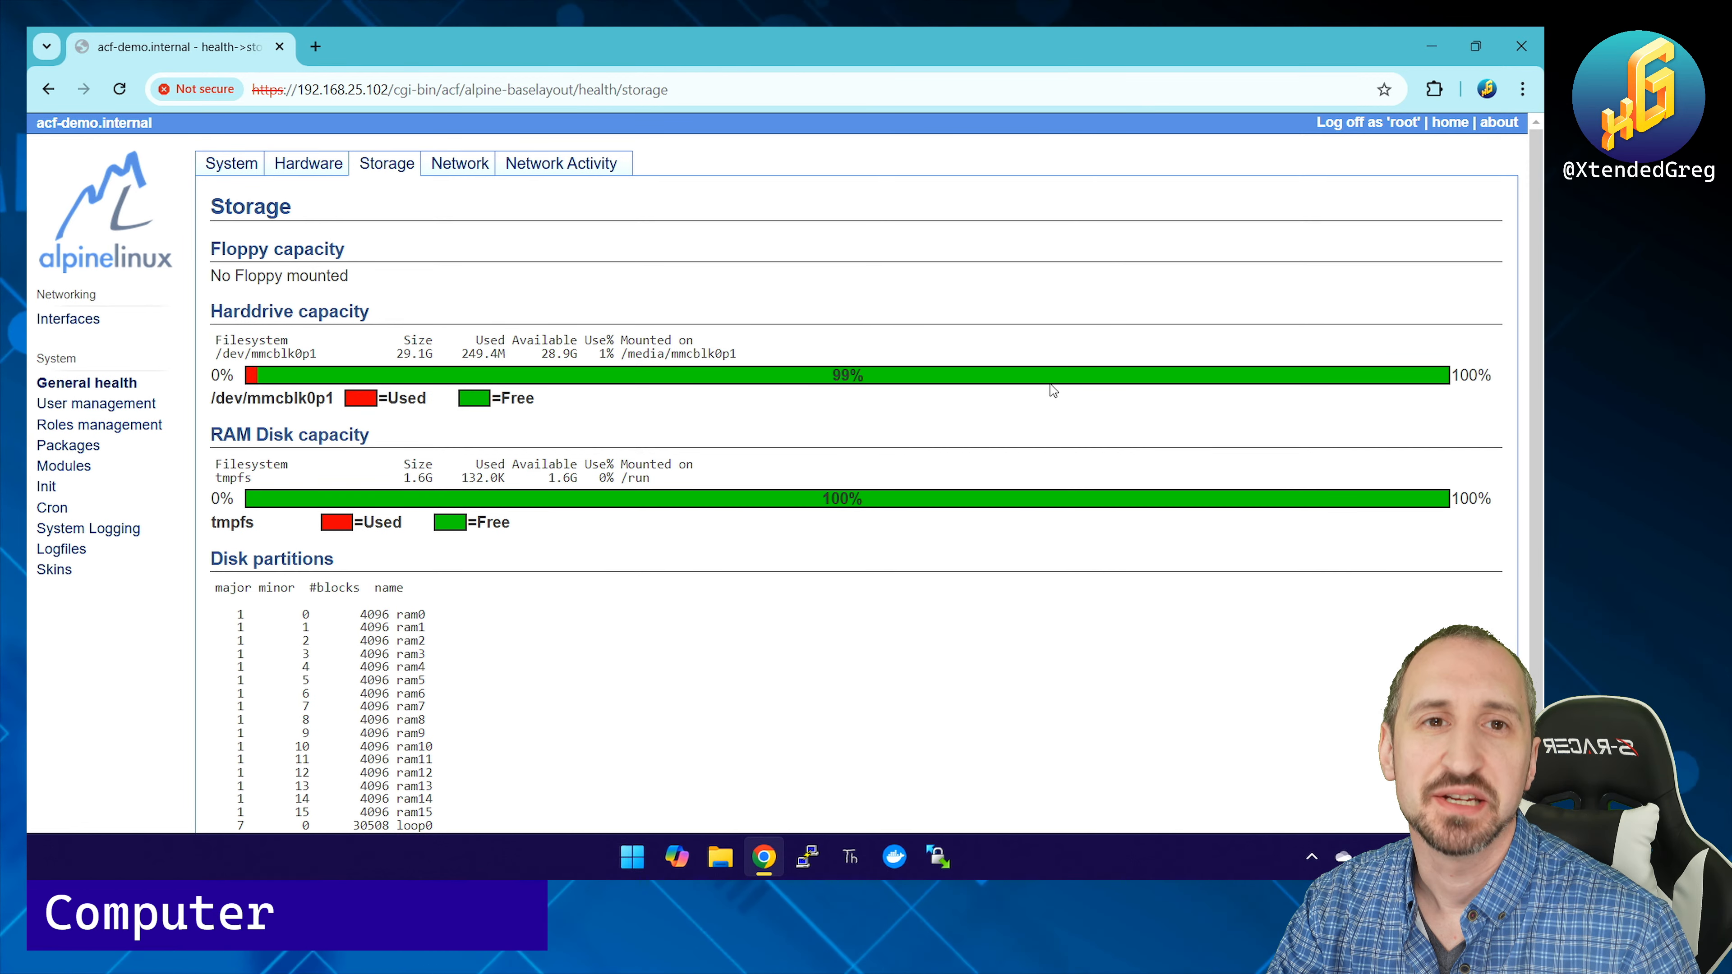
{"action": "scroll", "coordinate": [651, 546], "scroll_direction": "down", "scroll_amount": 2}
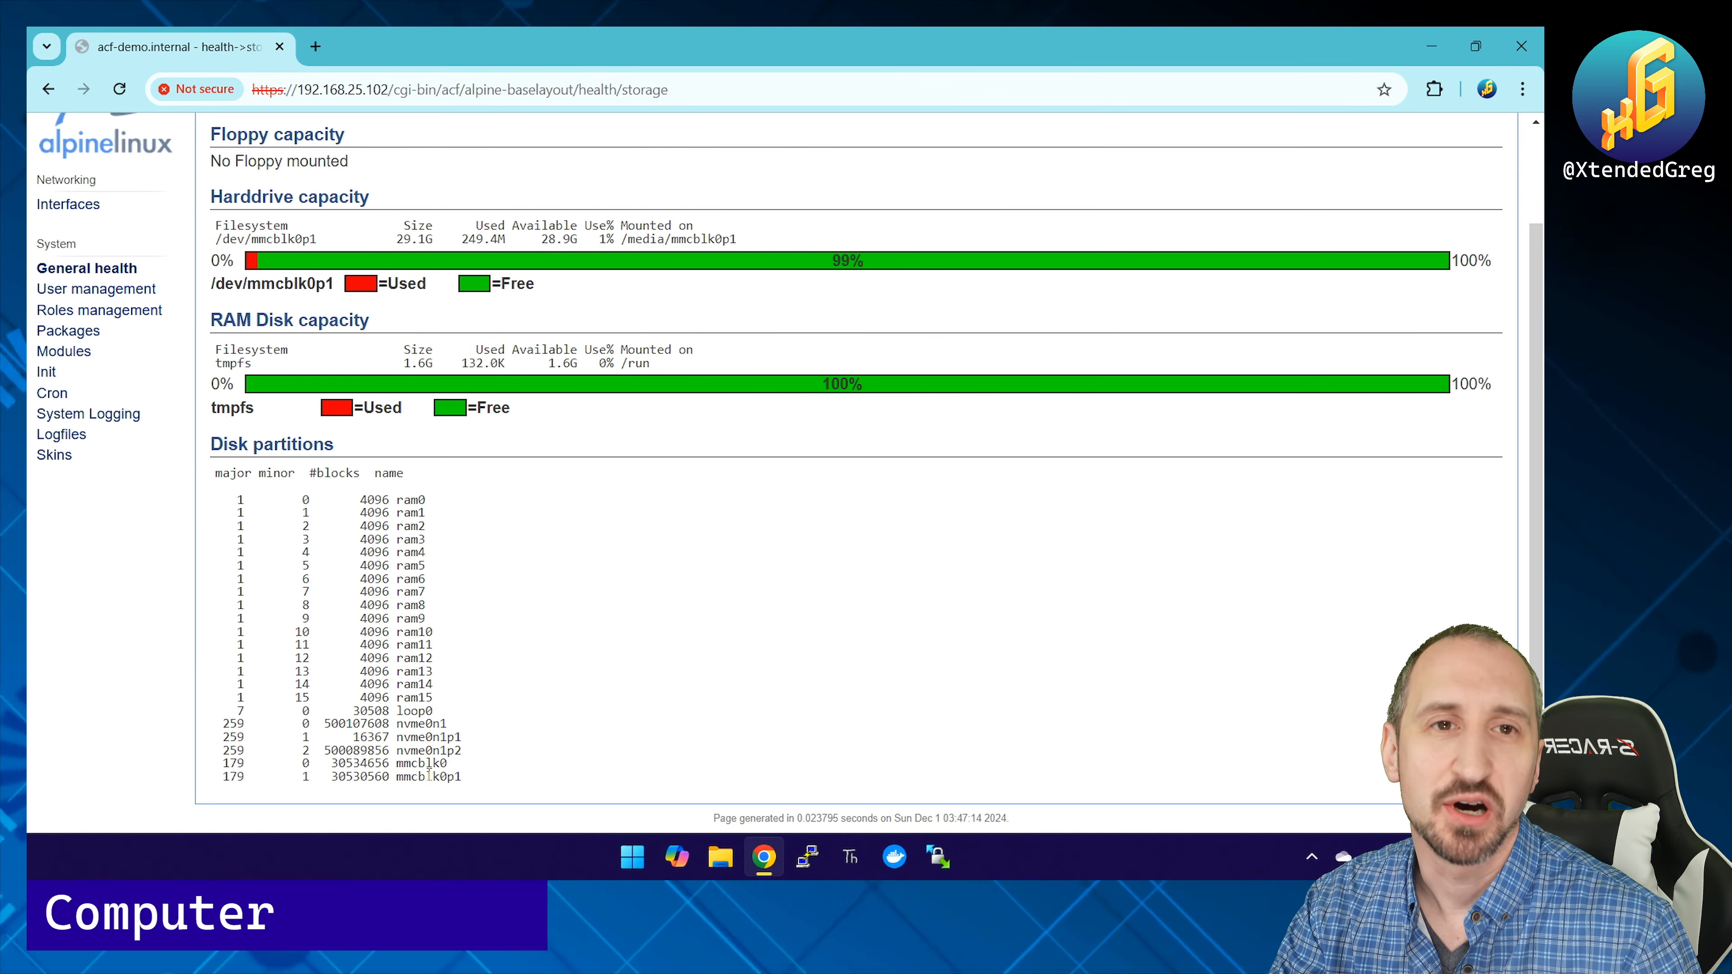
{"action": "scroll", "coordinate": [451, 307], "scroll_direction": "up", "scroll_amount": 2}
Step: Show Network status: eth0 at 192.168.25.102/24, wlan0 down, default route via 192.168.25.1
{"action": "left_click", "coordinate": [459, 164]}
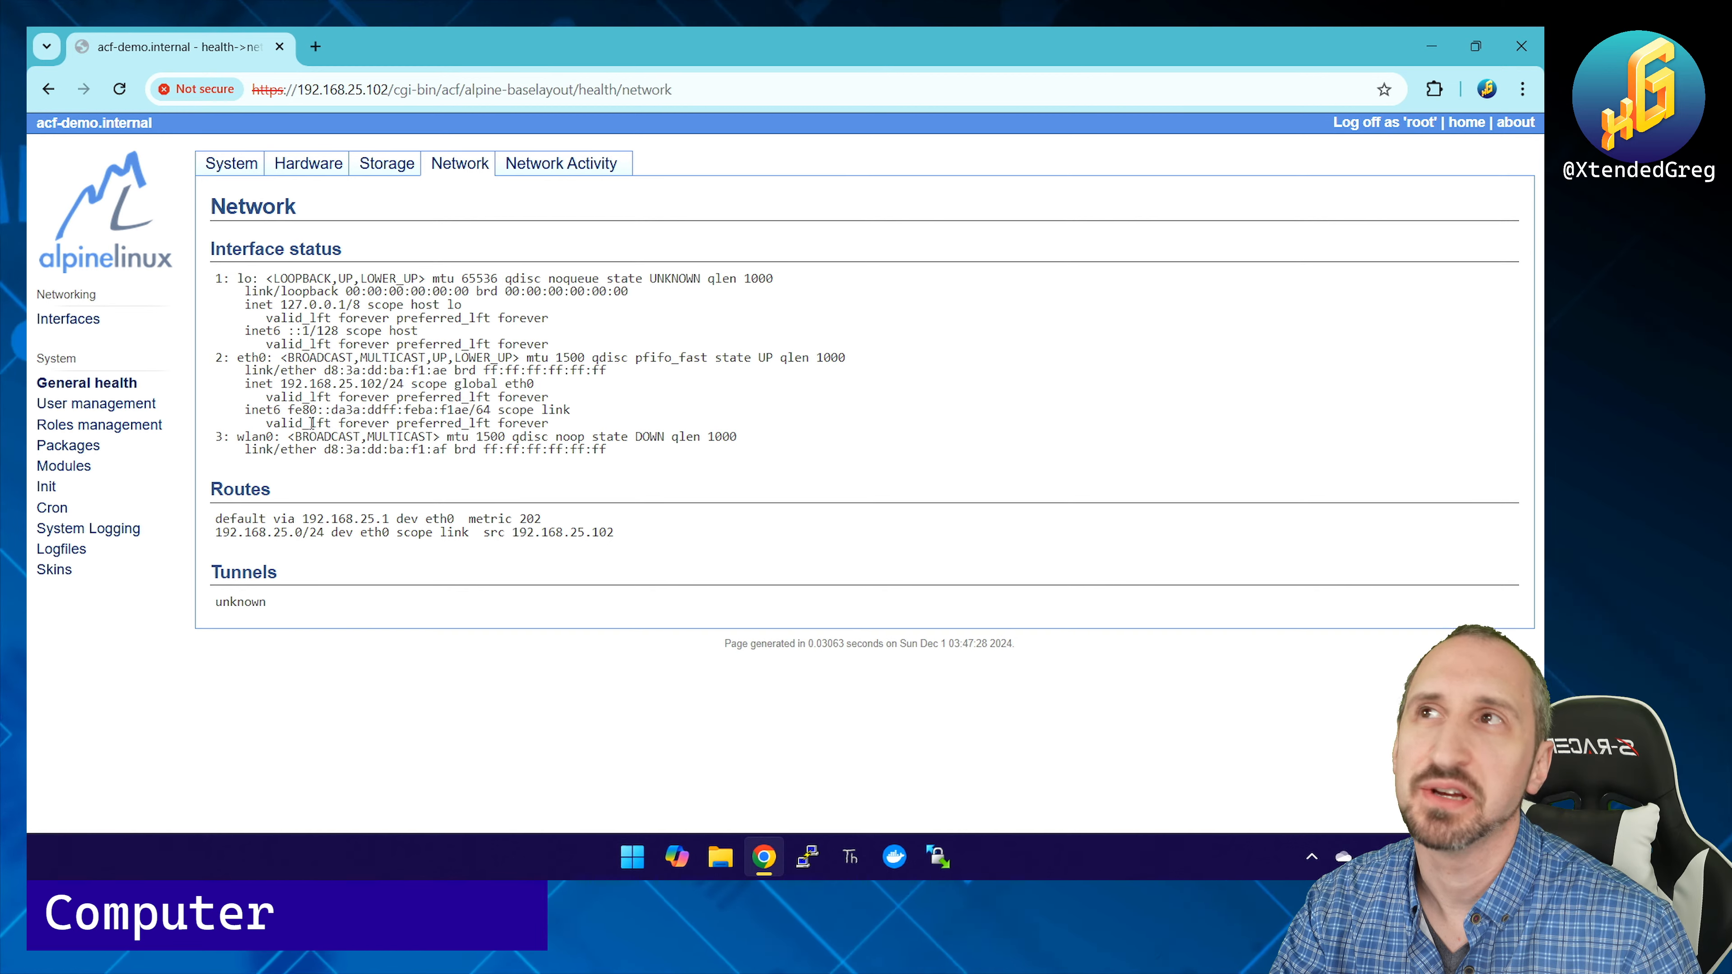
{"action": "left_click_drag", "start_coordinate": [237, 436], "coordinate": [642, 461]}
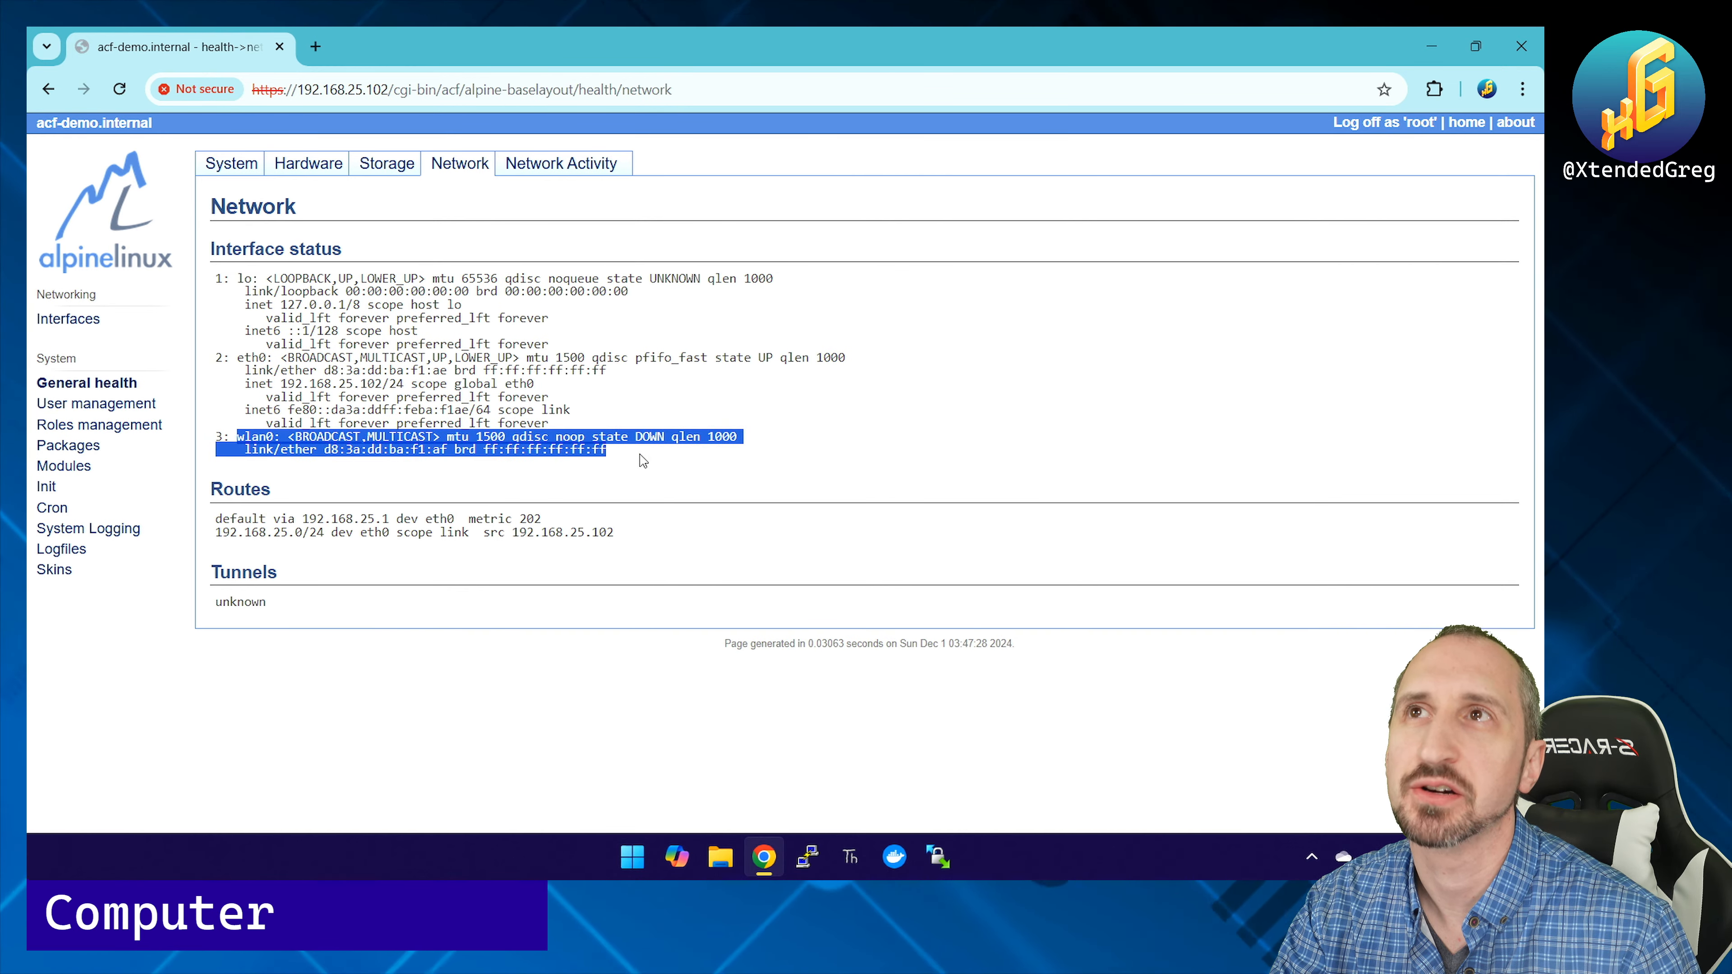
{"action": "left_click", "coordinate": [457, 483]}
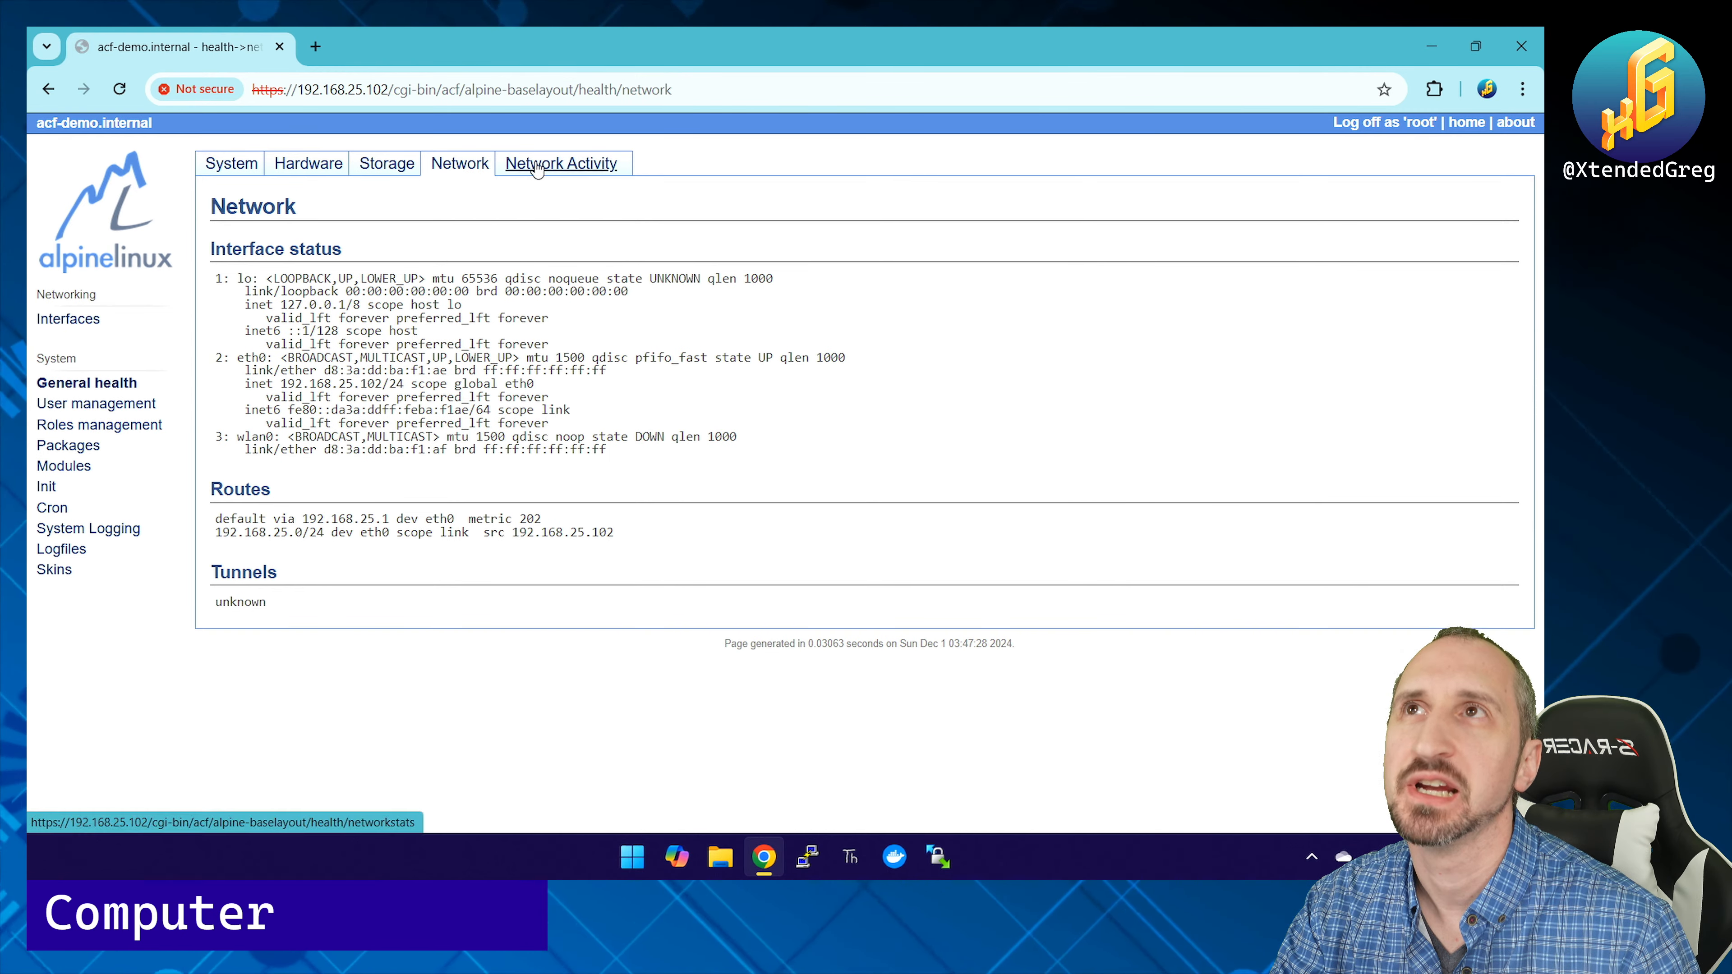
Step: Graph RX and TX traffic for eth0, lo and wlan0, then open User management's Create form
{"action": "left_click", "coordinate": [560, 164]}
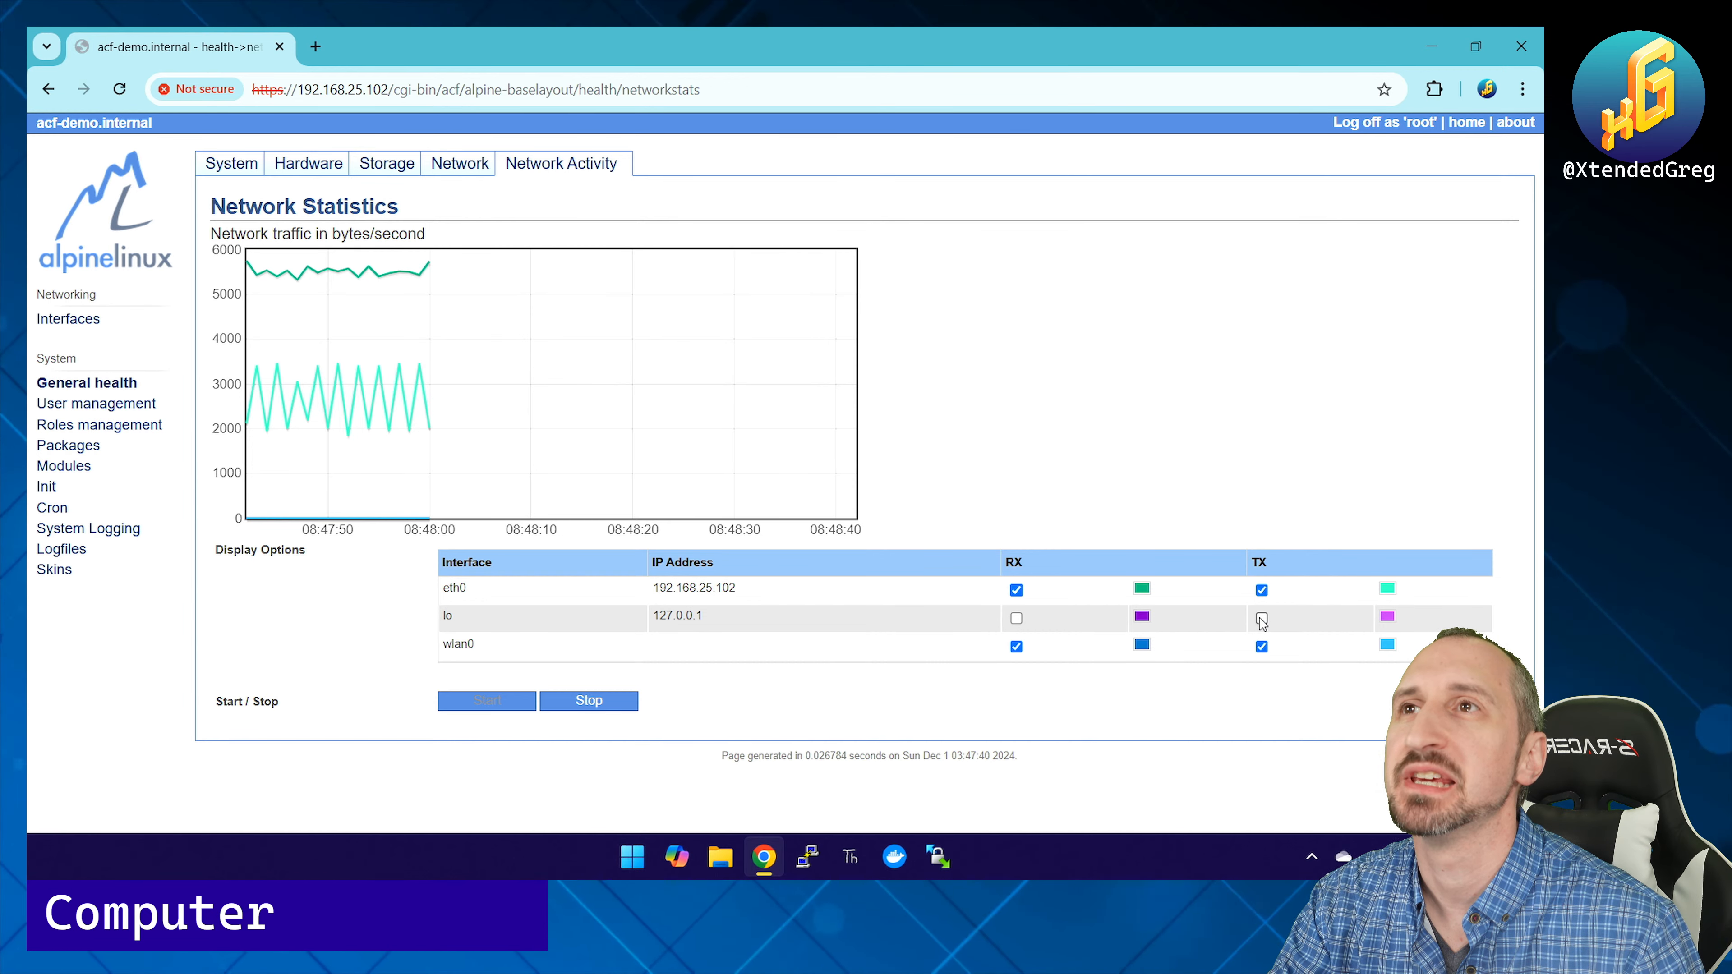
{"action": "left_click", "coordinate": [1261, 646]}
{"action": "left_click", "coordinate": [1016, 645]}
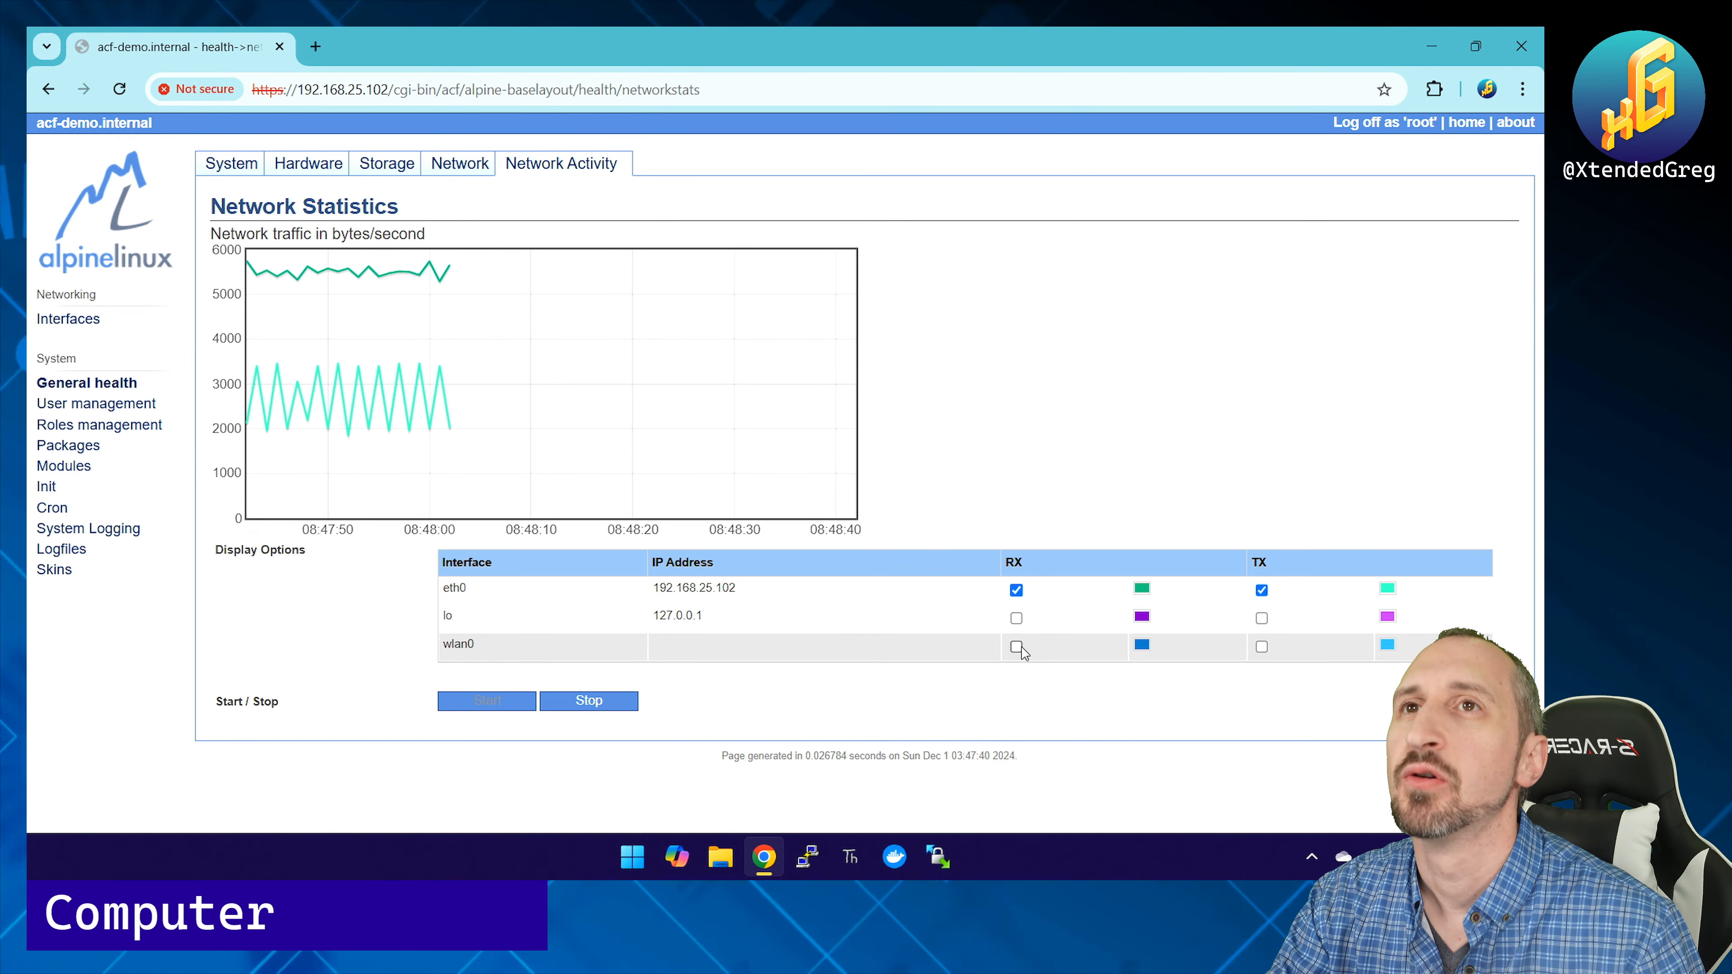
{"action": "left_click", "coordinate": [1016, 618]}
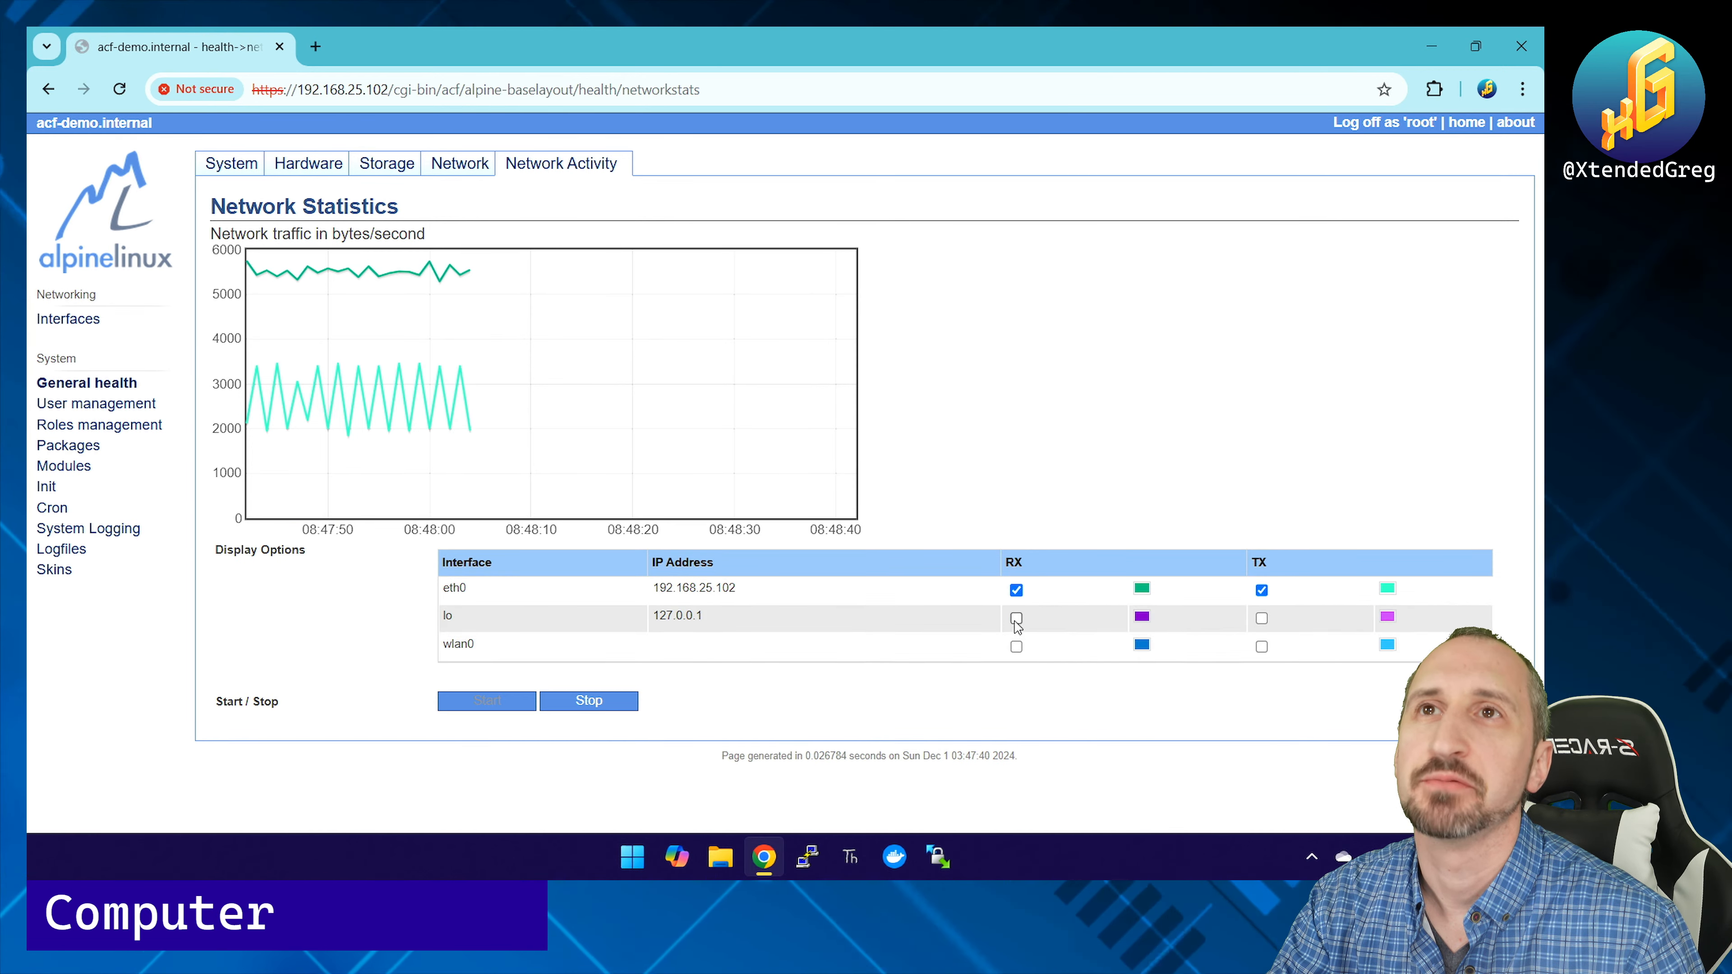
{"action": "left_click", "coordinate": [1016, 646]}
{"action": "left_click", "coordinate": [1262, 618]}
{"action": "left_click", "coordinate": [1262, 646]}
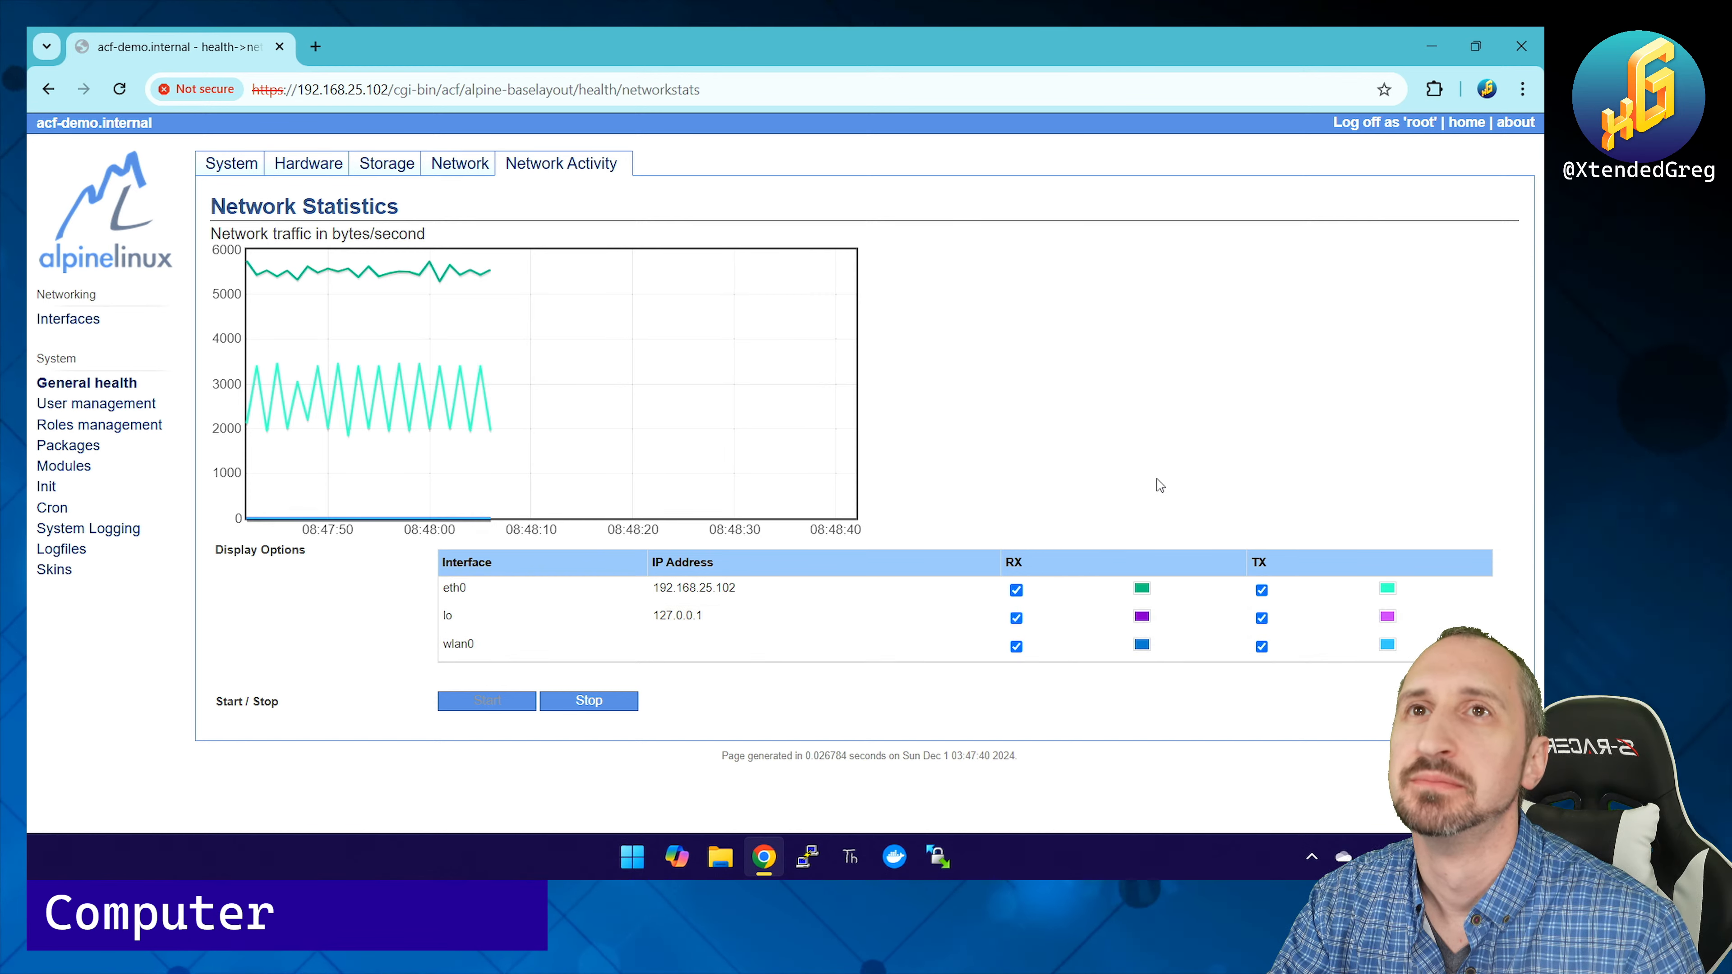
{"action": "left_click", "coordinate": [99, 404]}
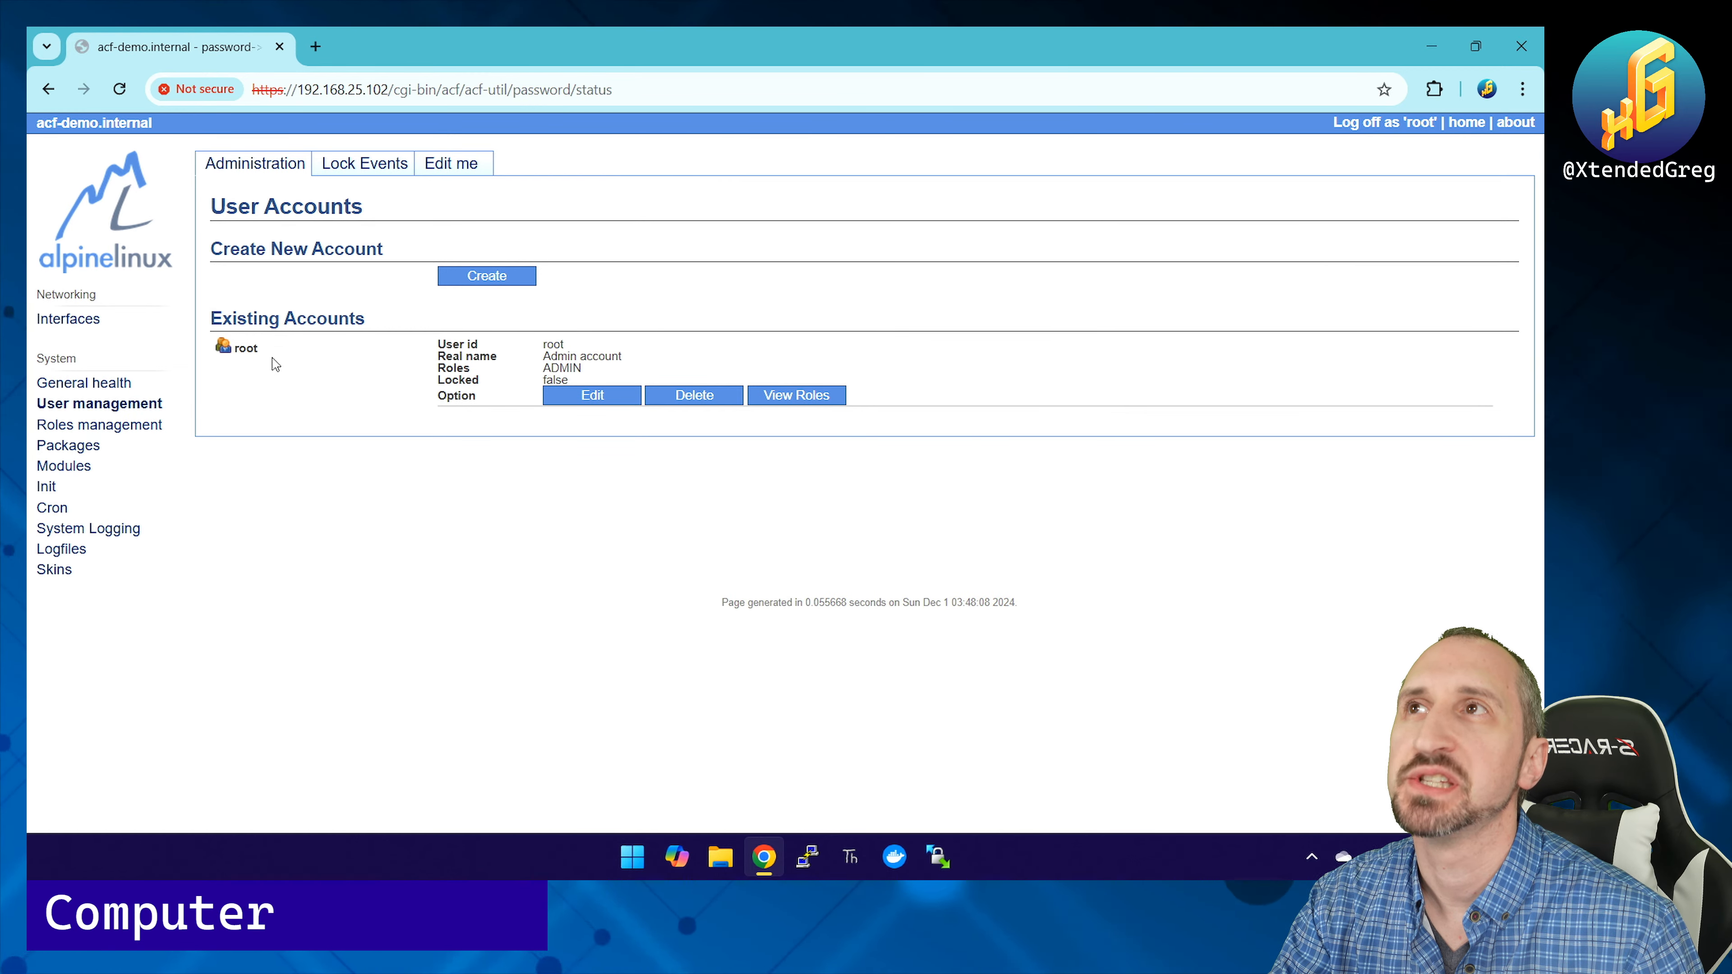
{"action": "left_click", "coordinate": [456, 283]}
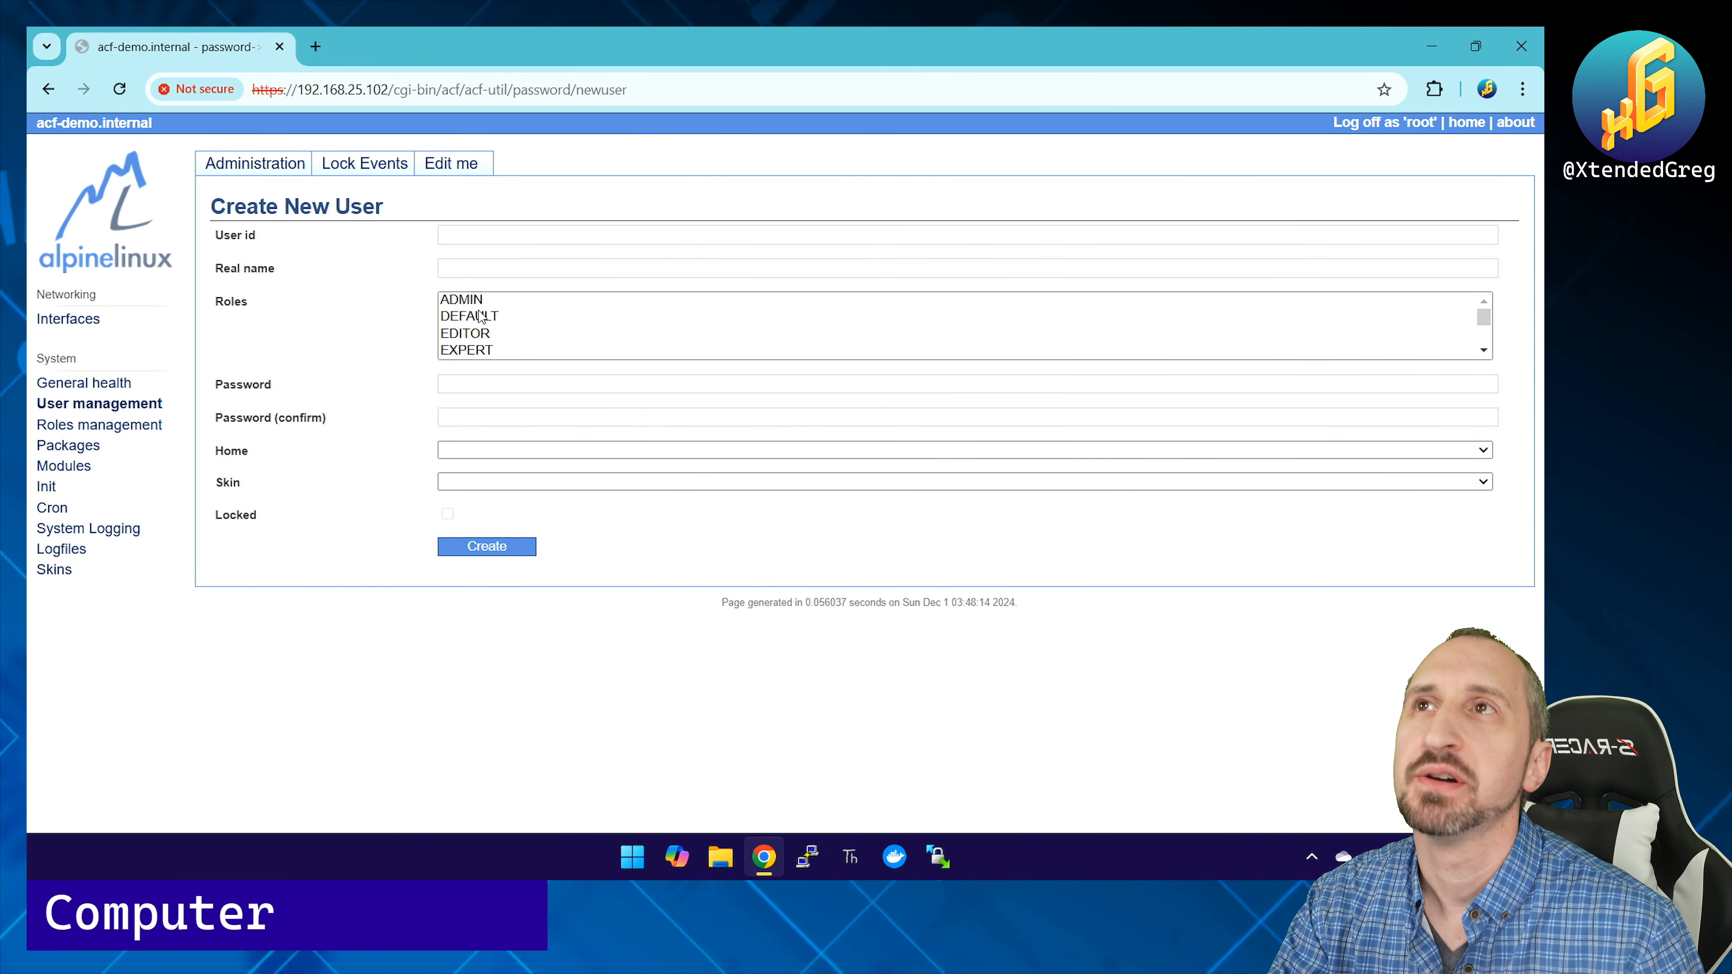
Step: Scroll through the Roles list on the Create New User form
{"action": "scroll", "coordinate": [477, 341], "scroll_direction": "down", "scroll_amount": 5}
{"action": "scroll", "coordinate": [470, 320], "scroll_direction": "up", "scroll_amount": 5}
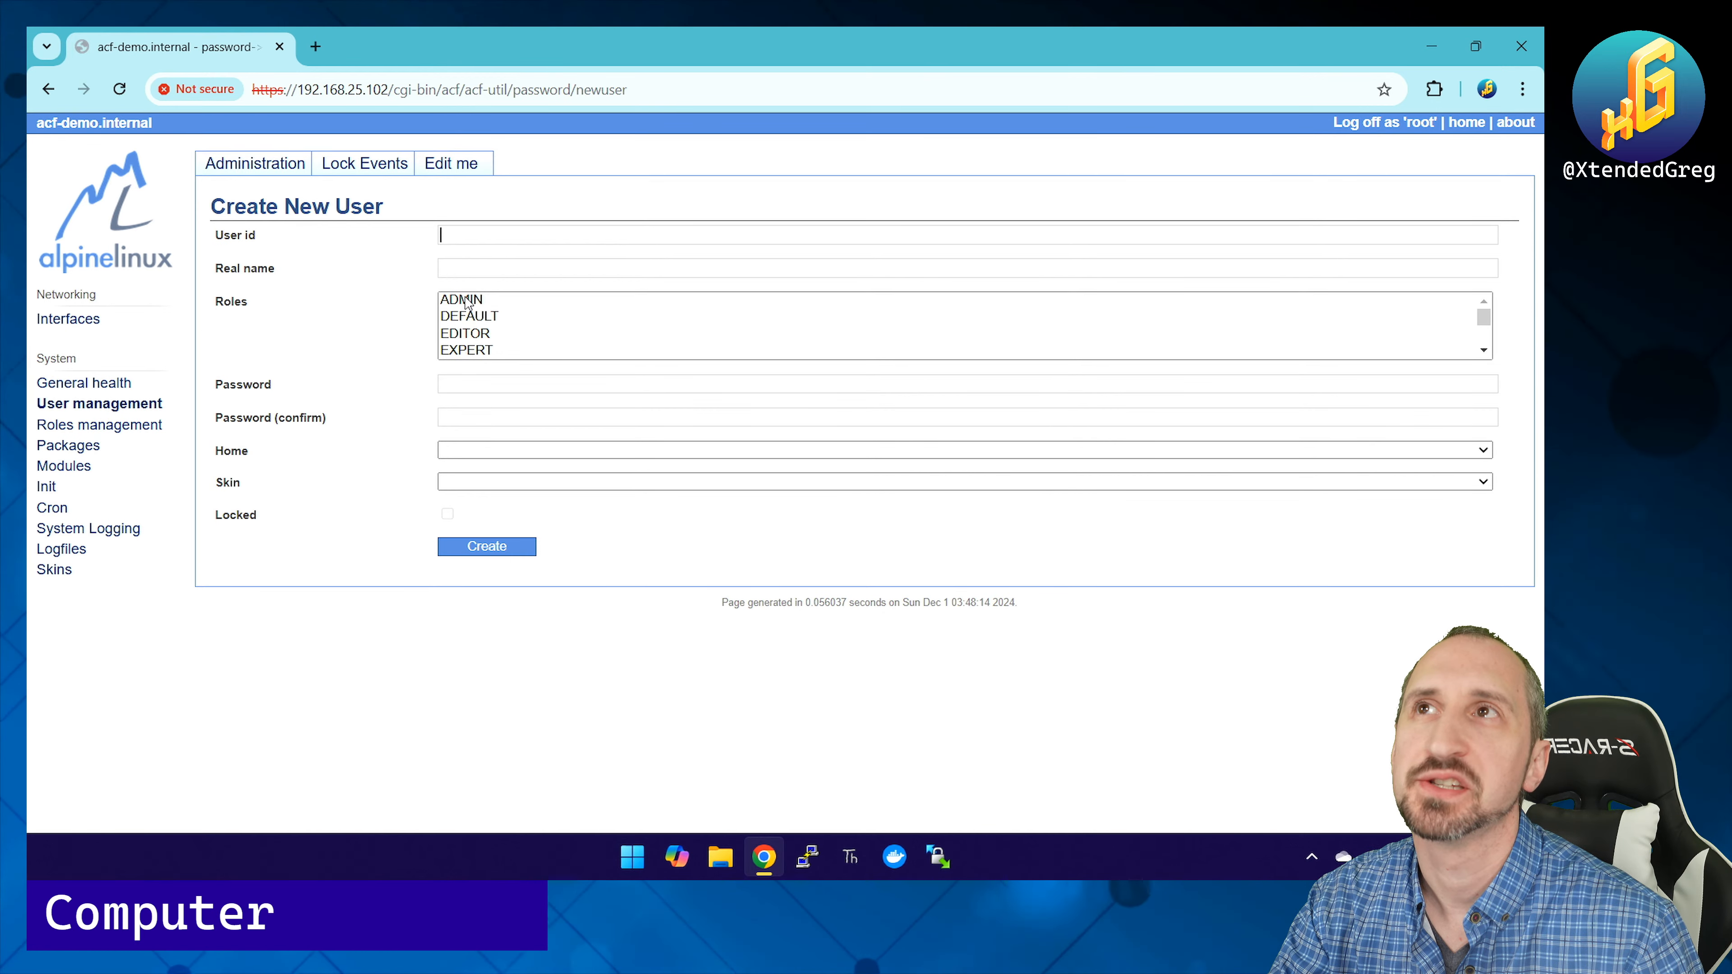
{"action": "scroll", "coordinate": [474, 341], "scroll_direction": "down", "scroll_amount": 4}
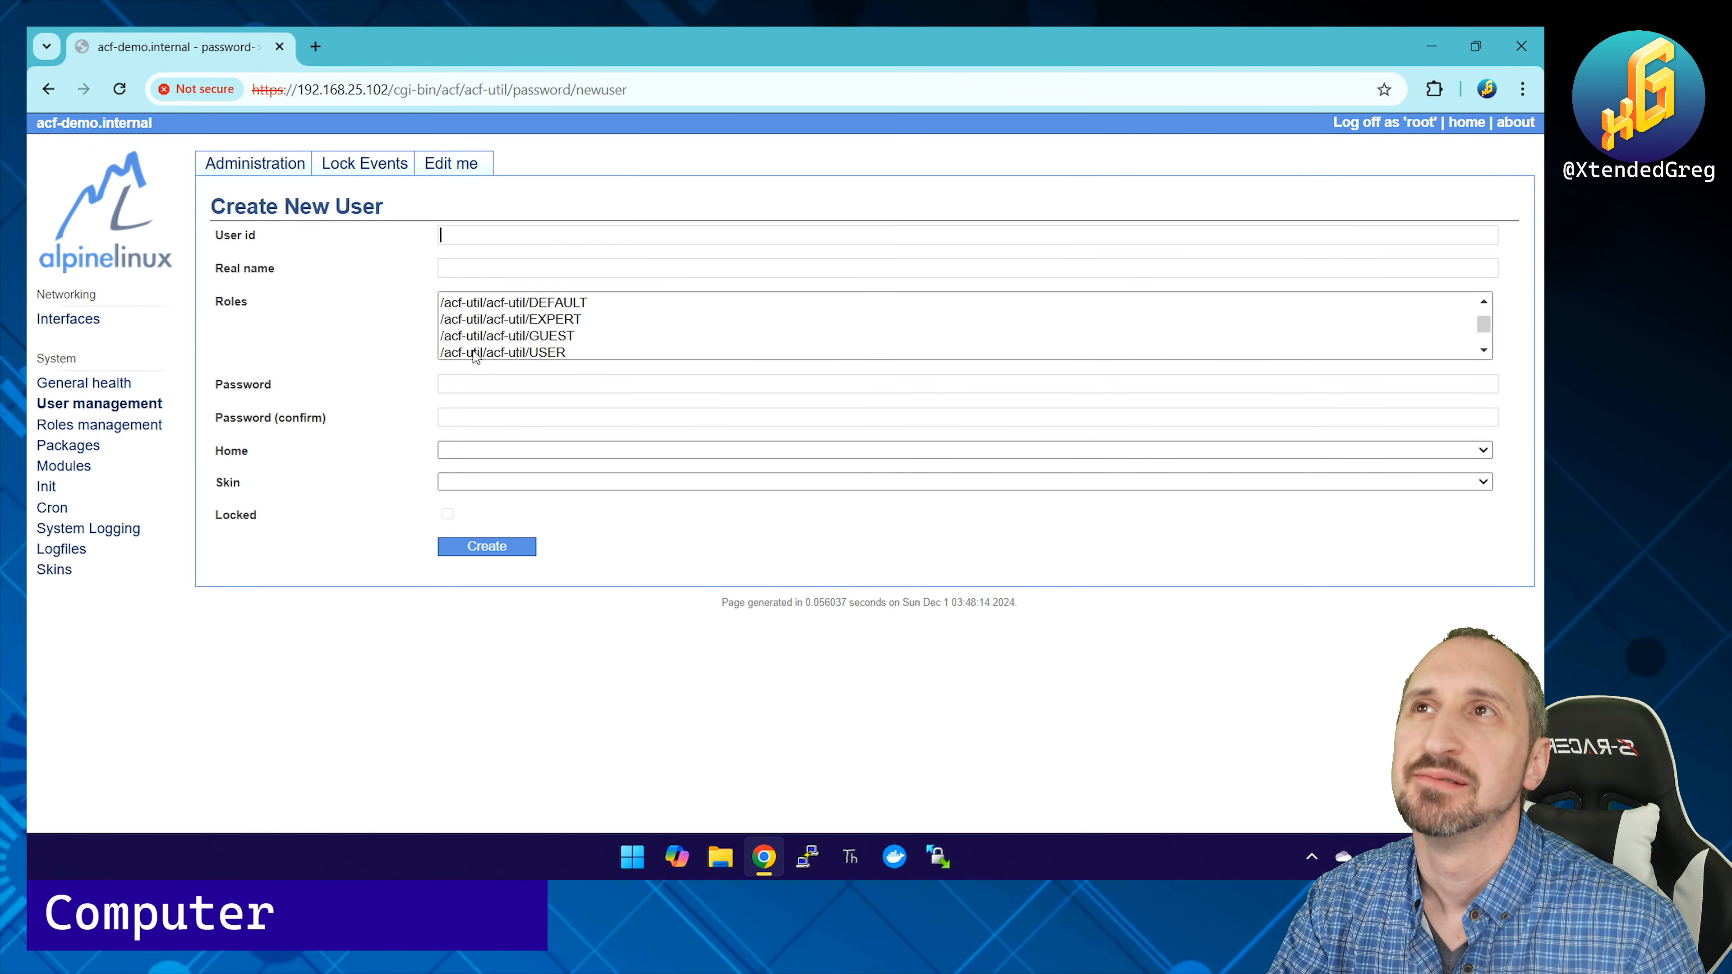
{"action": "scroll", "coordinate": [474, 341], "scroll_direction": "up", "scroll_amount": 4}
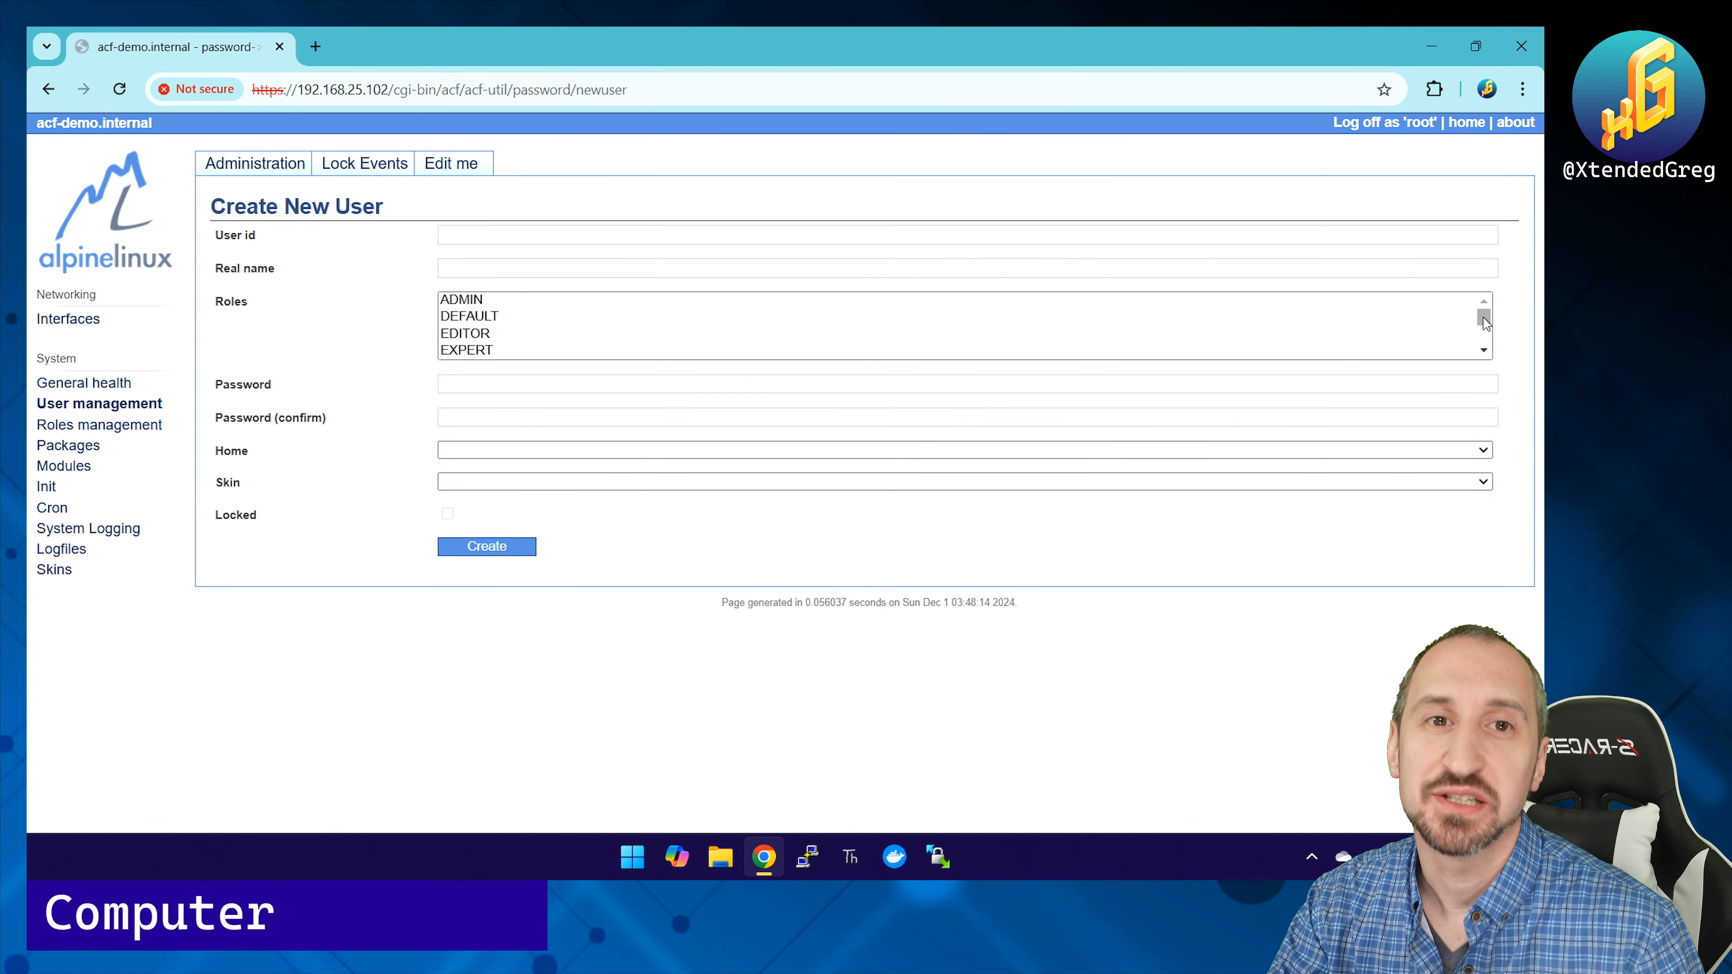
{"action": "left_click_drag", "start_coordinate": [1484, 322], "coordinate": [1487, 340]}
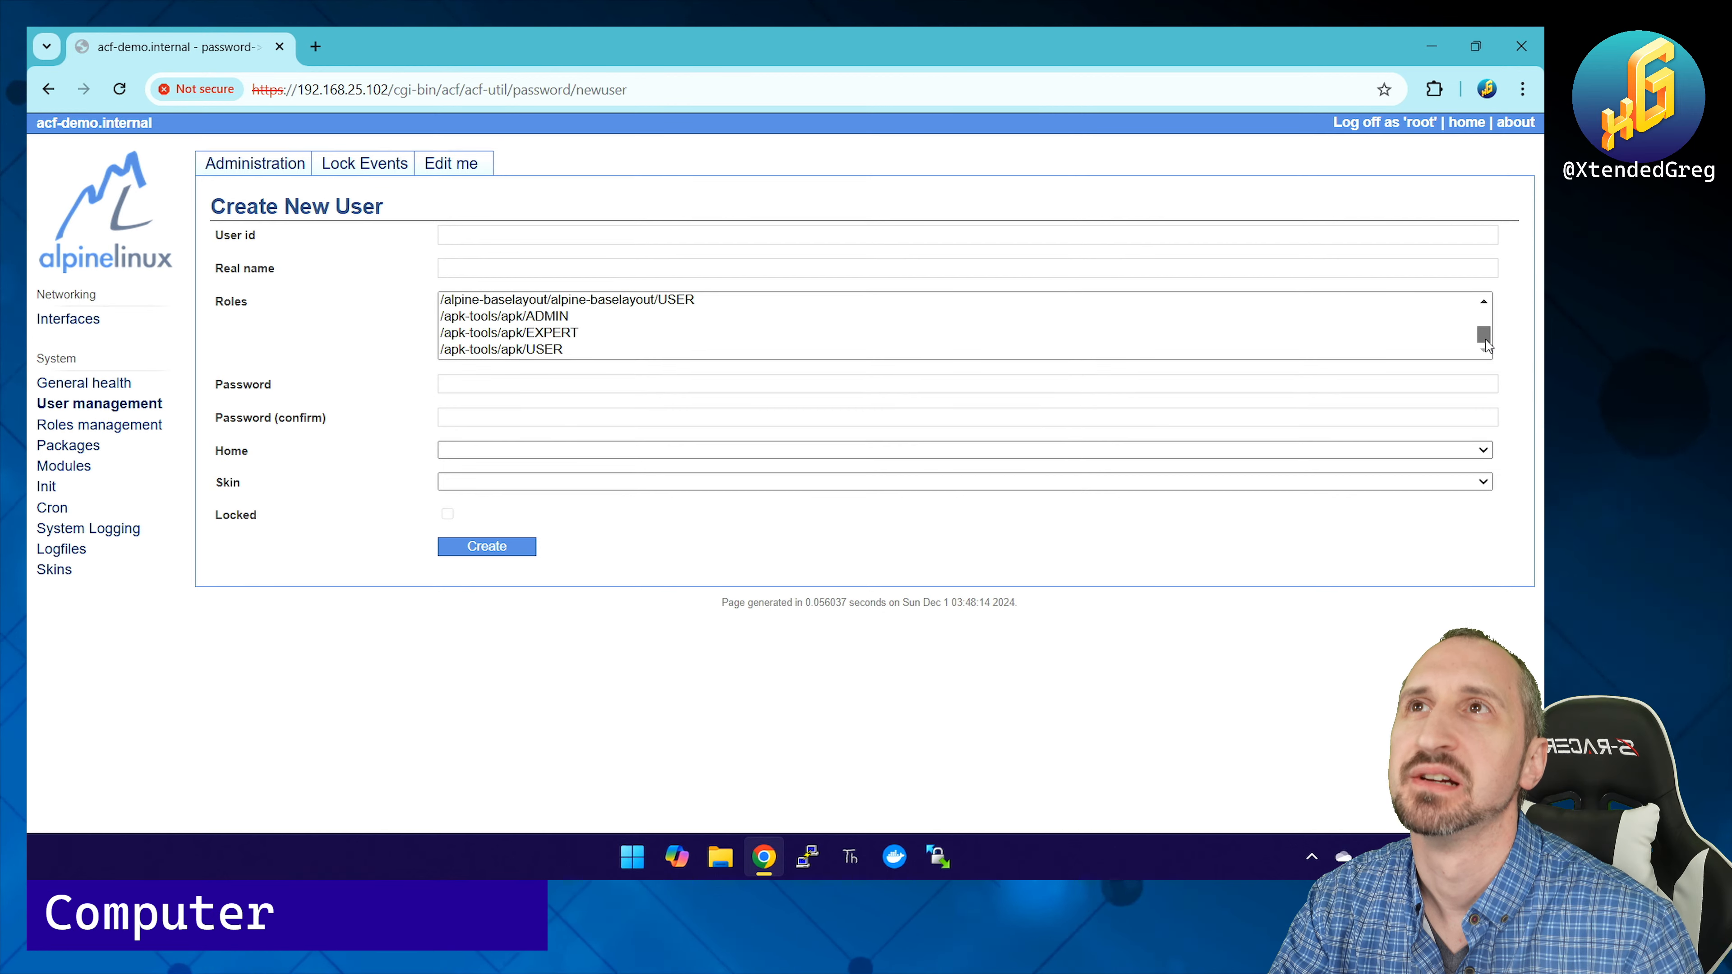
{"action": "left_click_drag", "start_coordinate": [1486, 342], "coordinate": [1485, 334]}
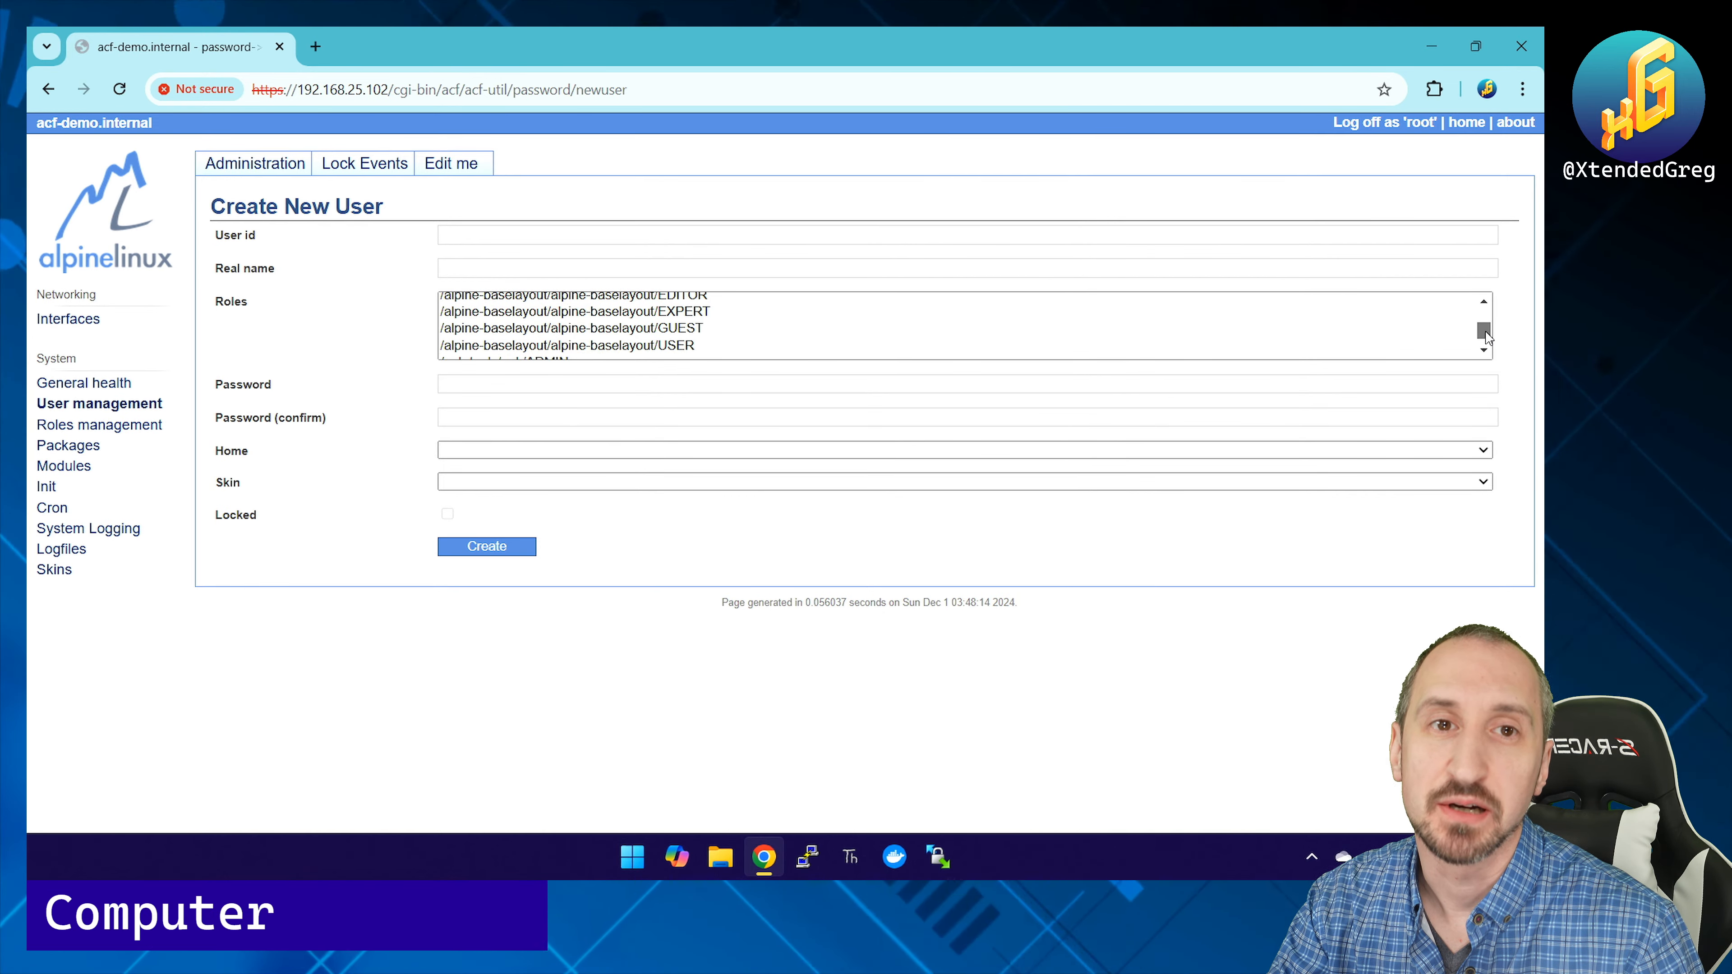
{"action": "left_click_drag", "start_coordinate": [1486, 334], "coordinate": [1486, 320]}
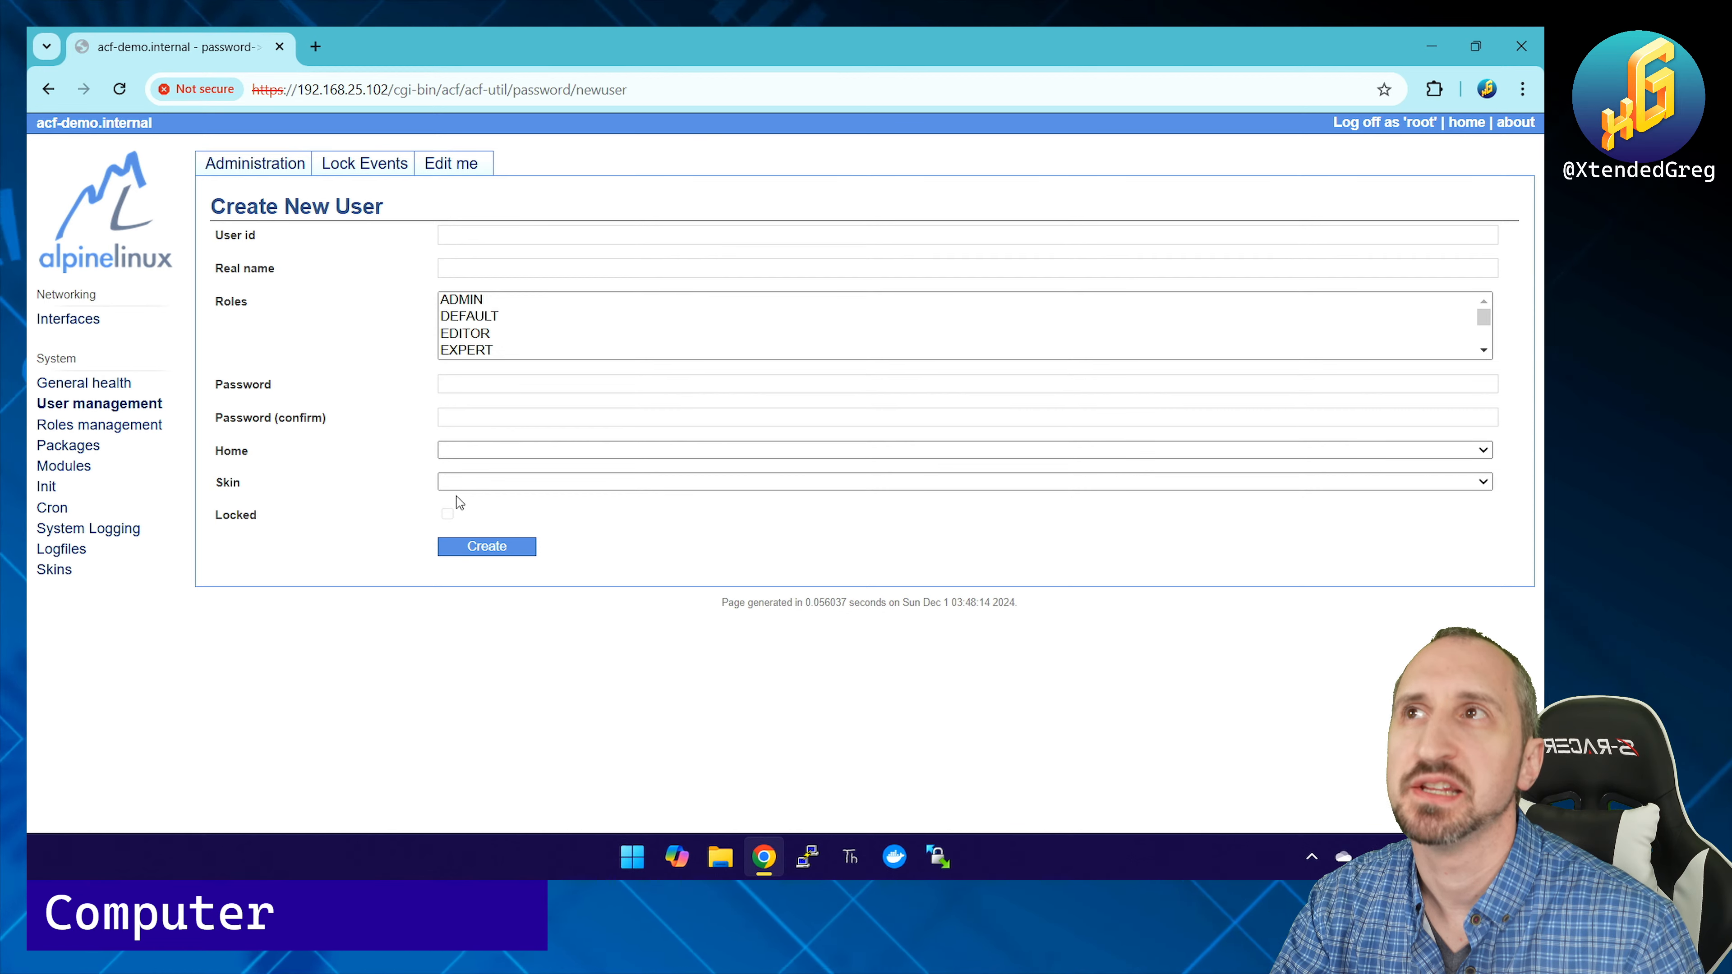
Step: Check the new user's Home page choices without selecting one, then open Lock Events
{"action": "left_click", "coordinate": [491, 453]}
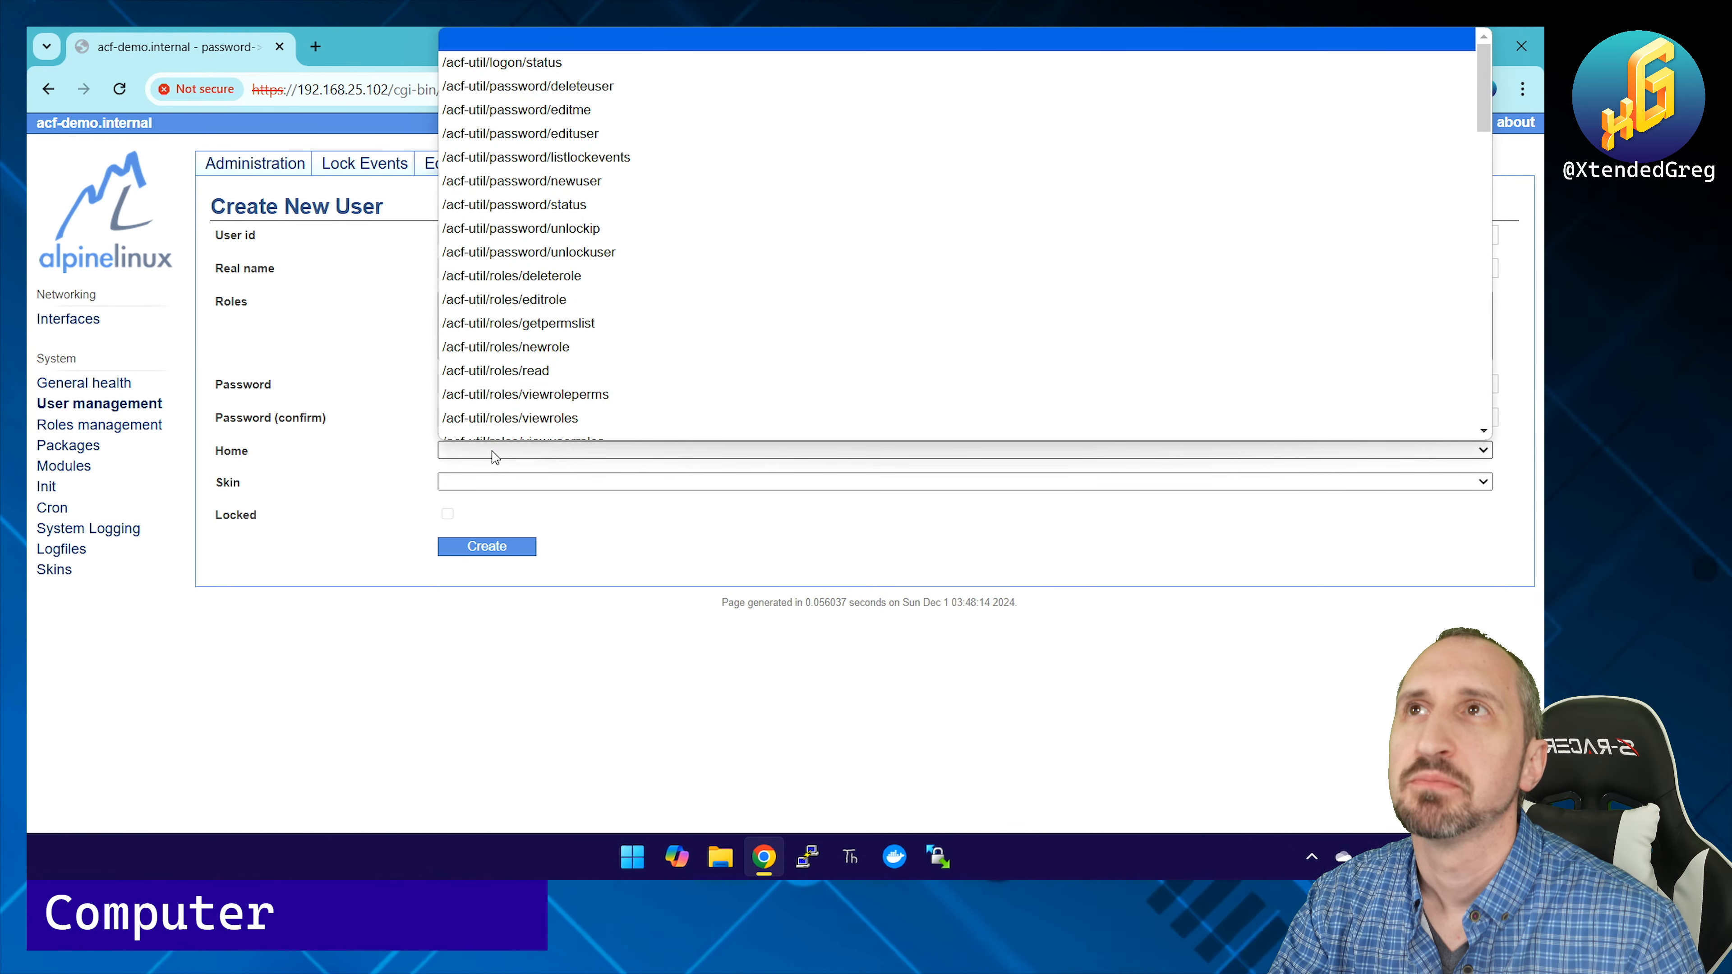
{"action": "left_click", "coordinate": [372, 477]}
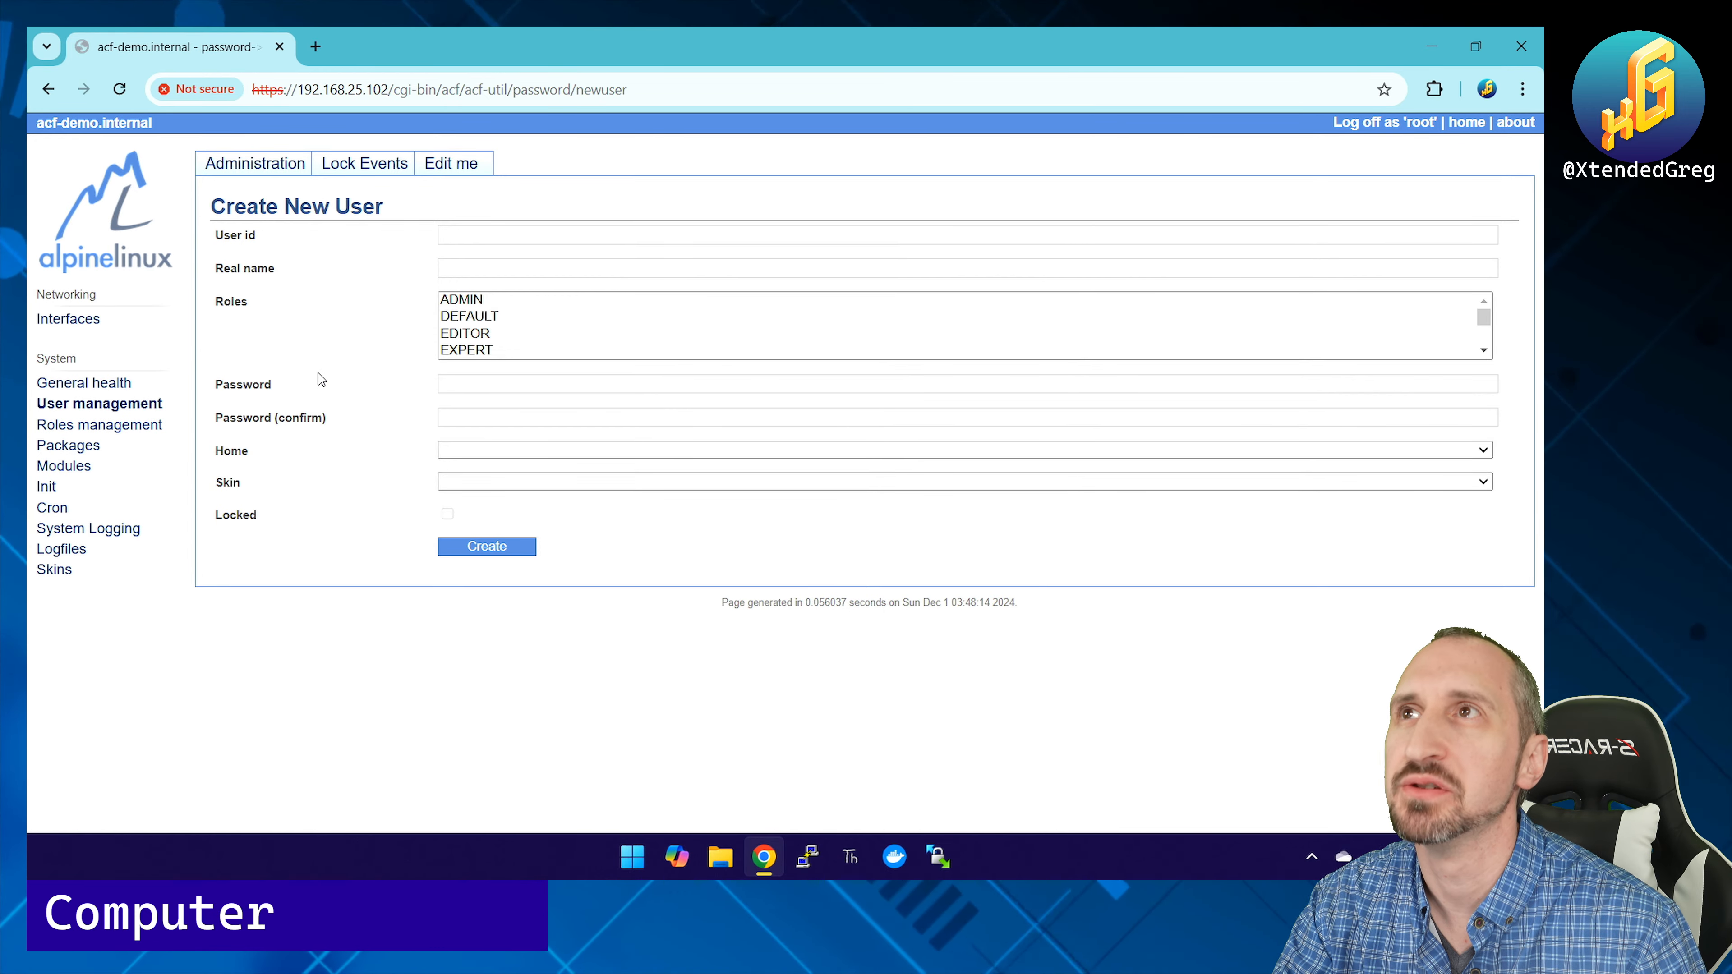
{"action": "left_click", "coordinate": [357, 170]}
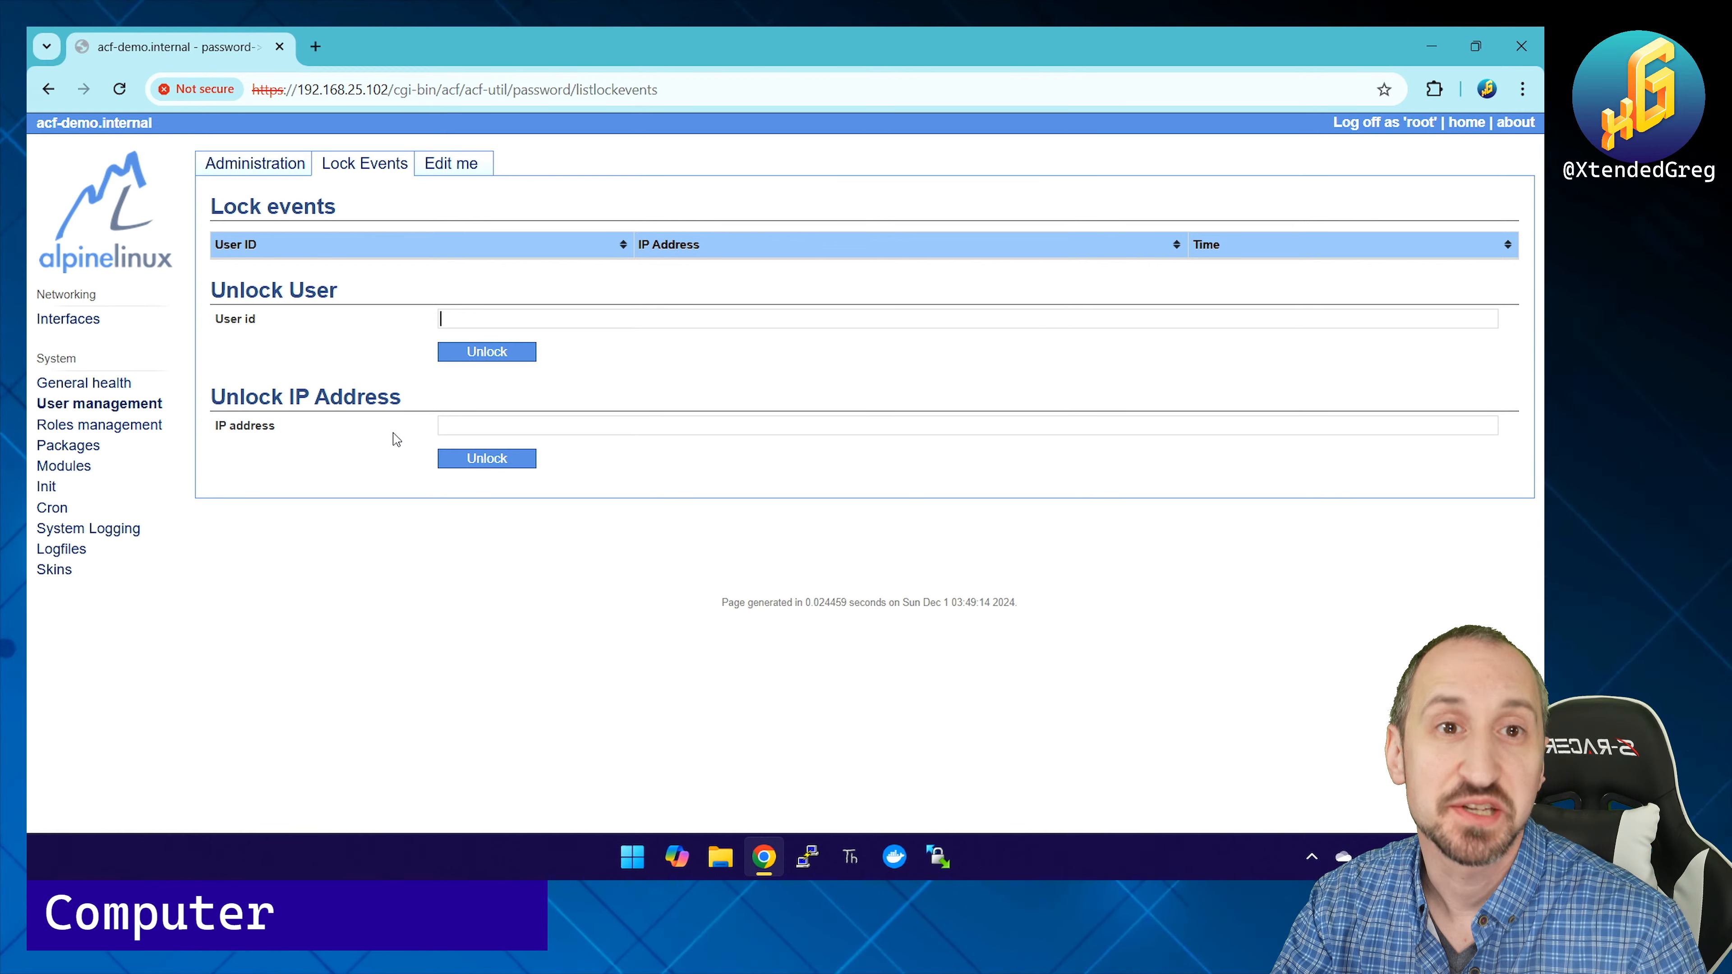
Step: Review the Skin and Home choices on Edit me unchanged, then open Roles management
{"action": "left_click", "coordinate": [446, 168]}
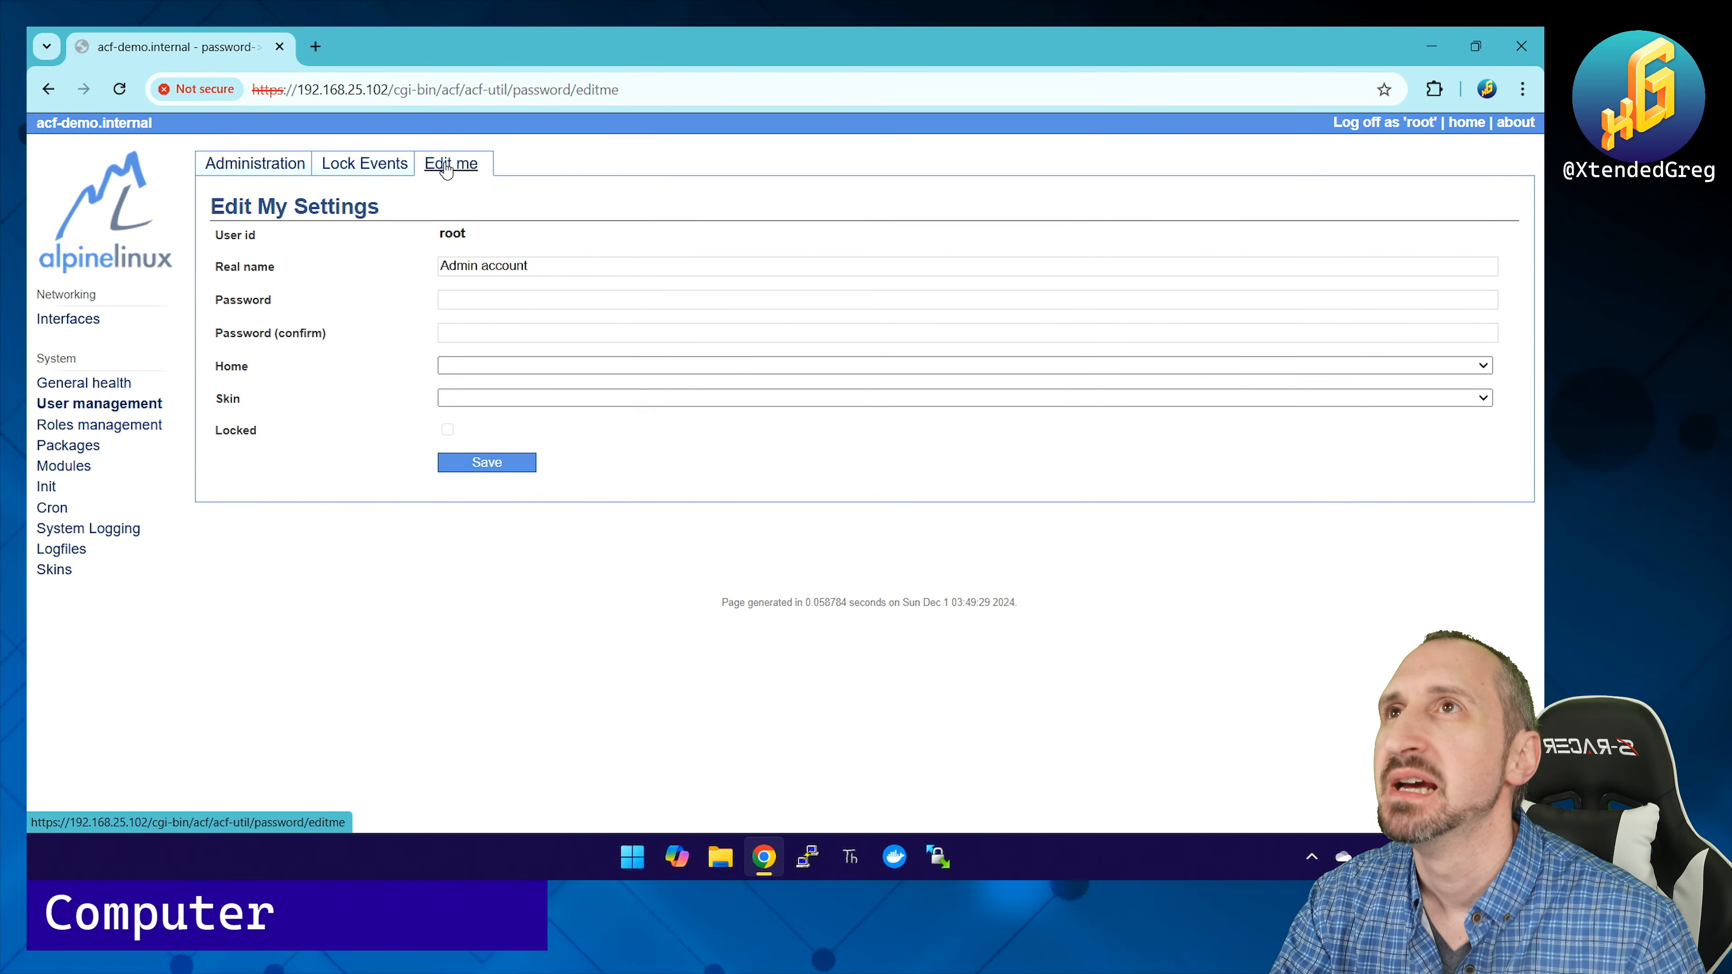
{"action": "left_click", "coordinate": [468, 398]}
{"action": "left_click", "coordinate": [383, 408]}
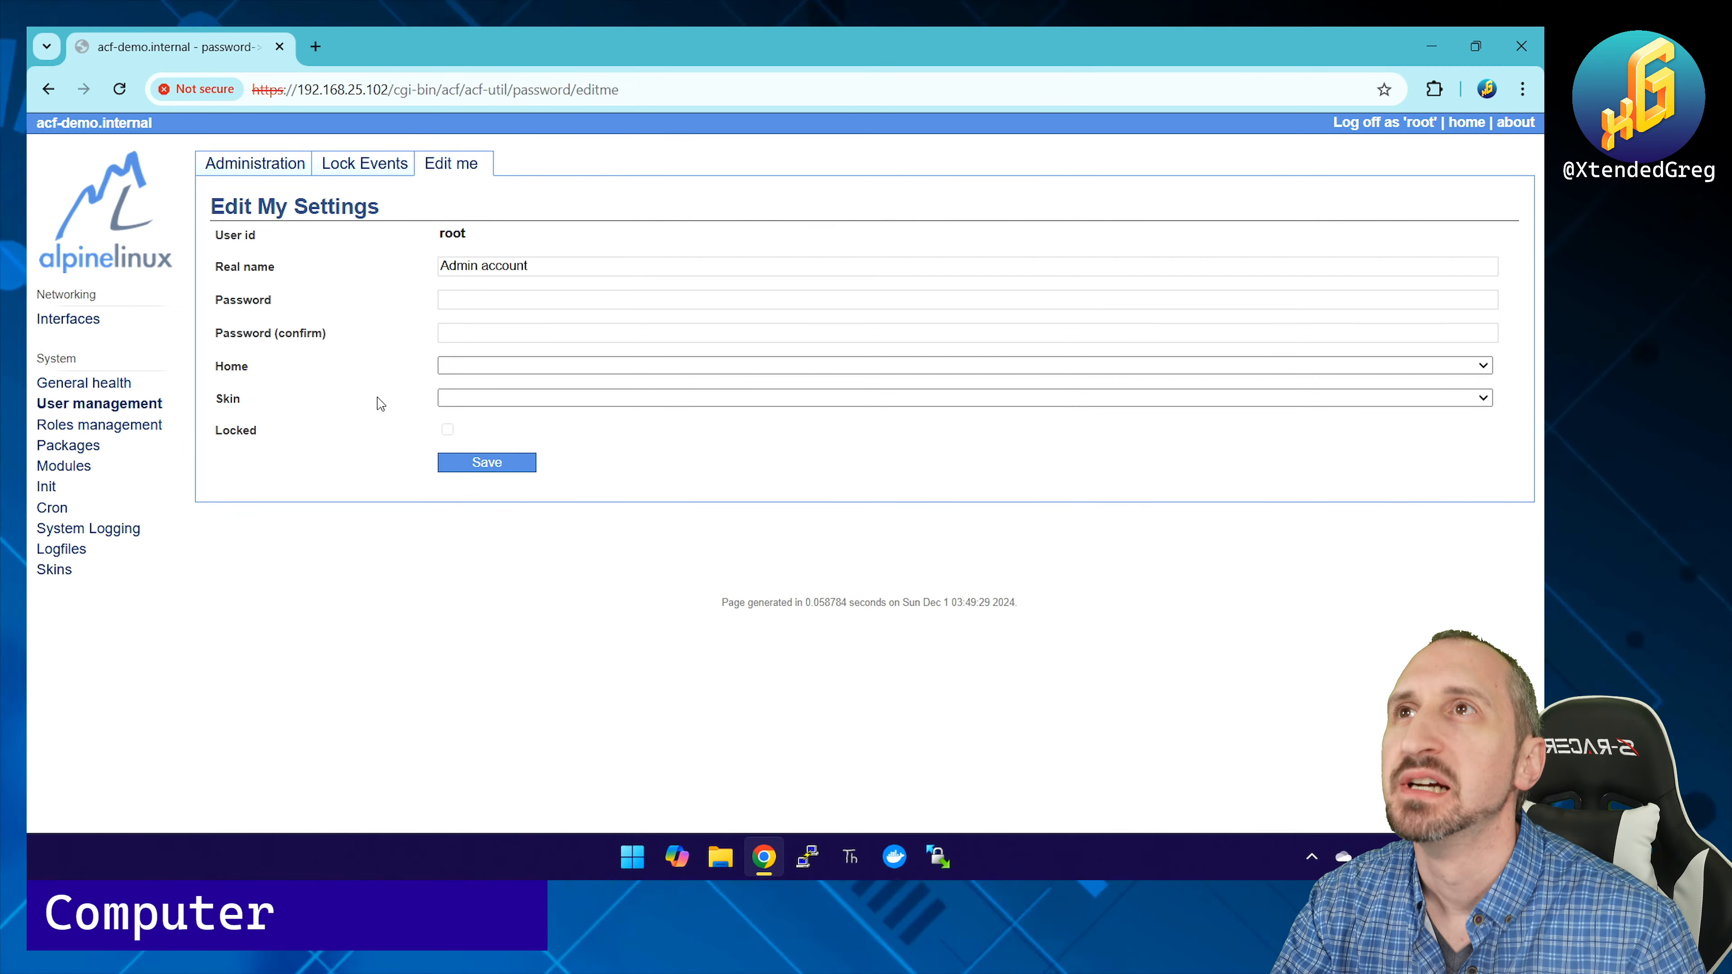
{"action": "left_click", "coordinate": [484, 368]}
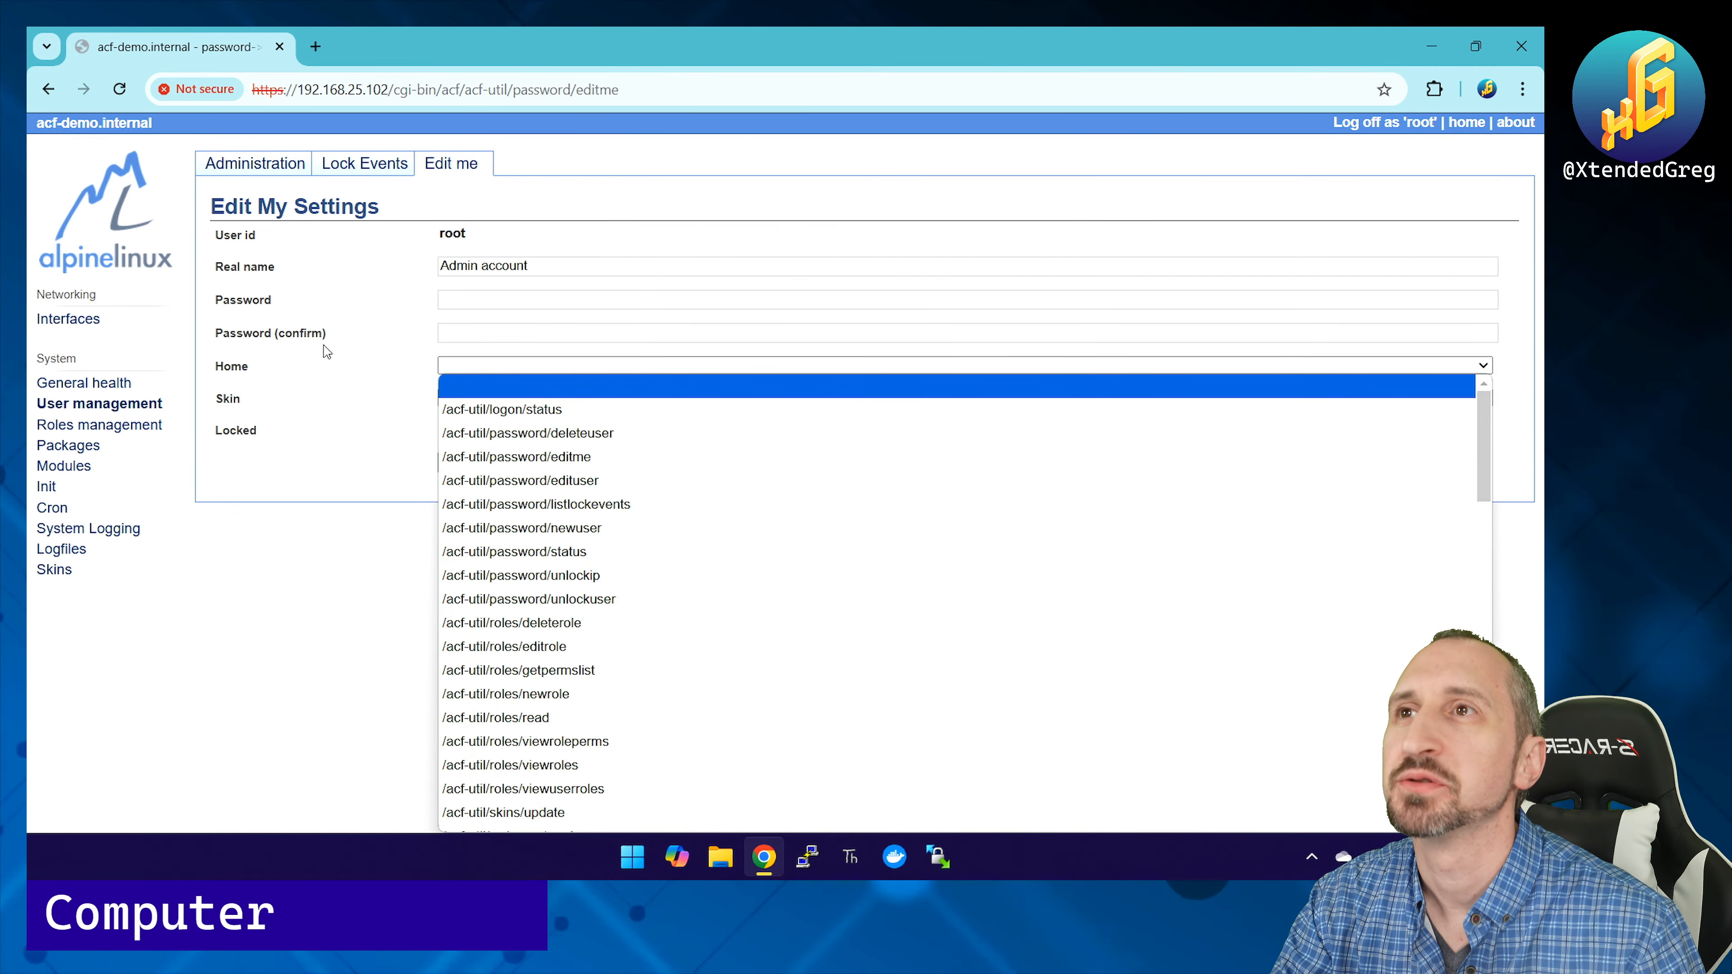
{"action": "scroll", "coordinate": [526, 531], "scroll_direction": "down", "scroll_amount": 7}
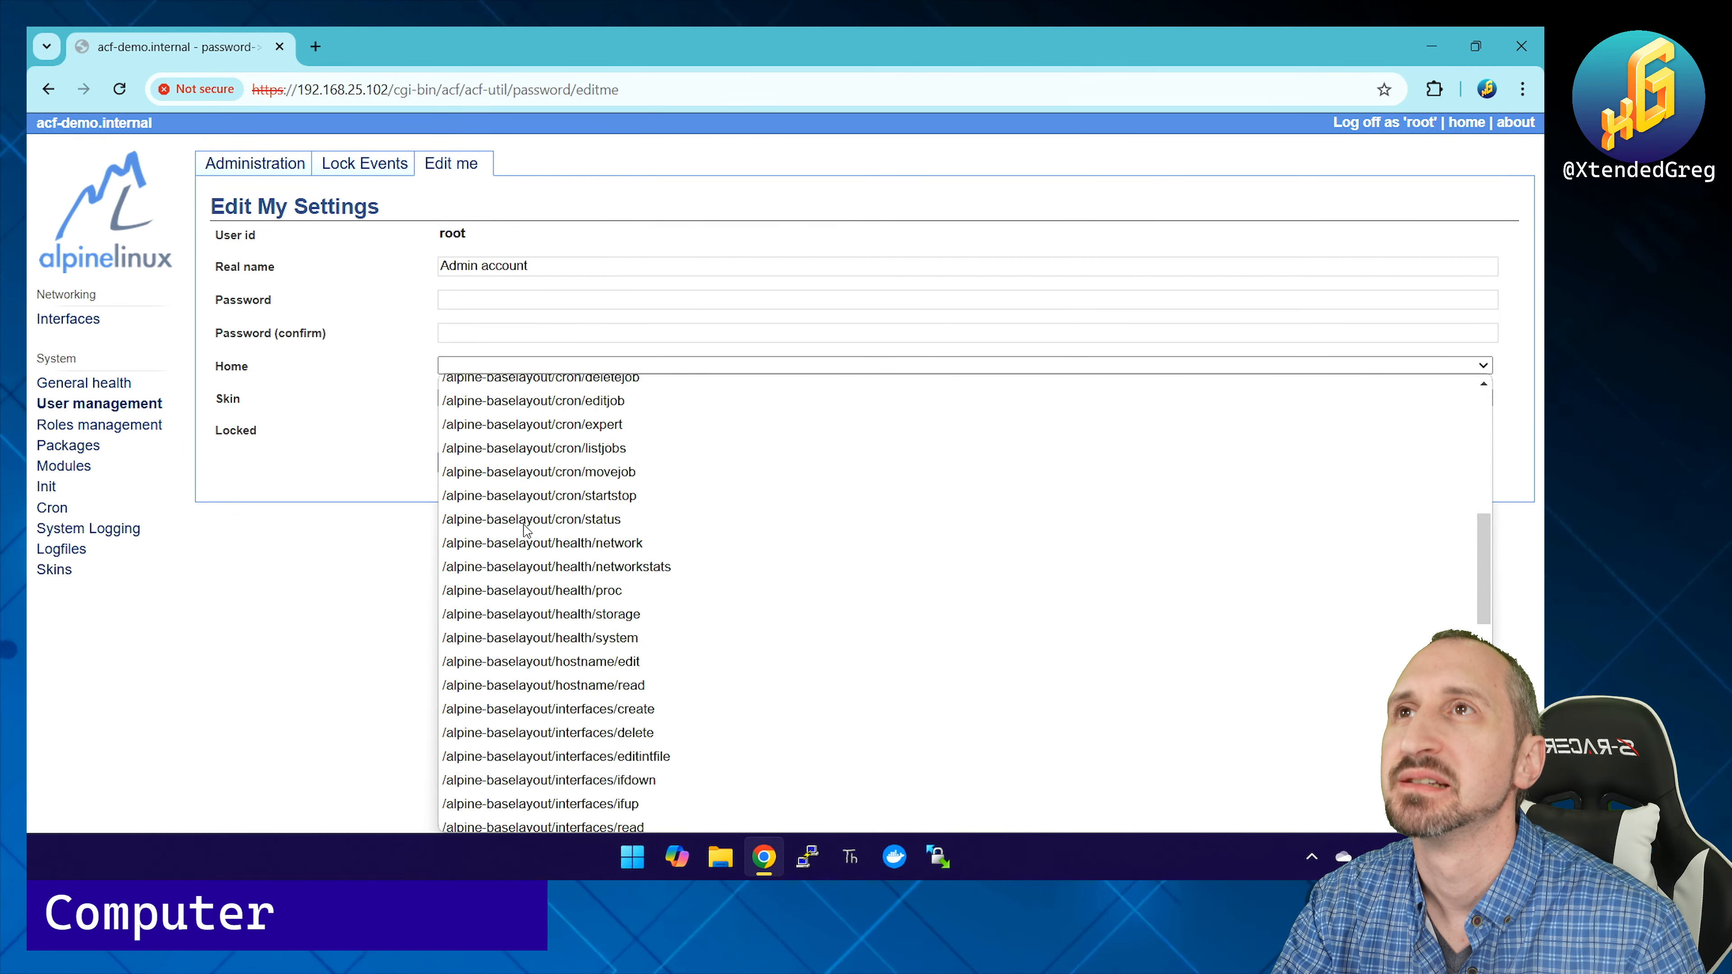
{"action": "scroll", "coordinate": [526, 530], "scroll_direction": "up", "scroll_amount": 7}
{"action": "left_click", "coordinate": [360, 403]}
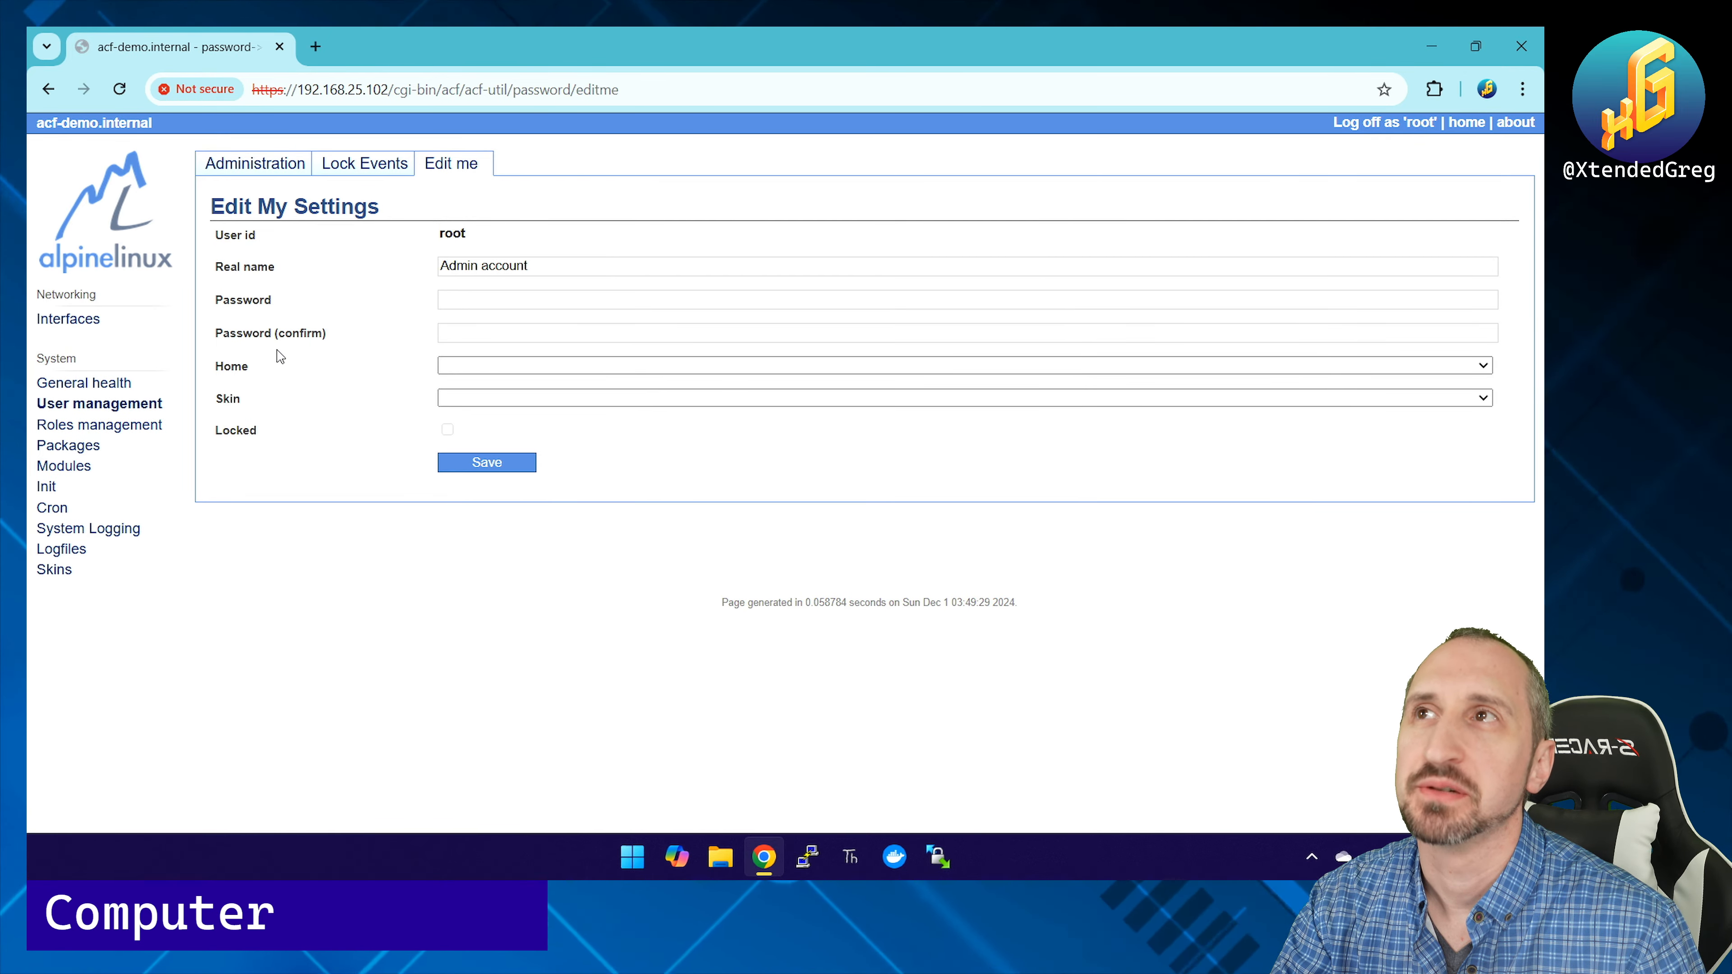
{"action": "left_click", "coordinate": [79, 426]}
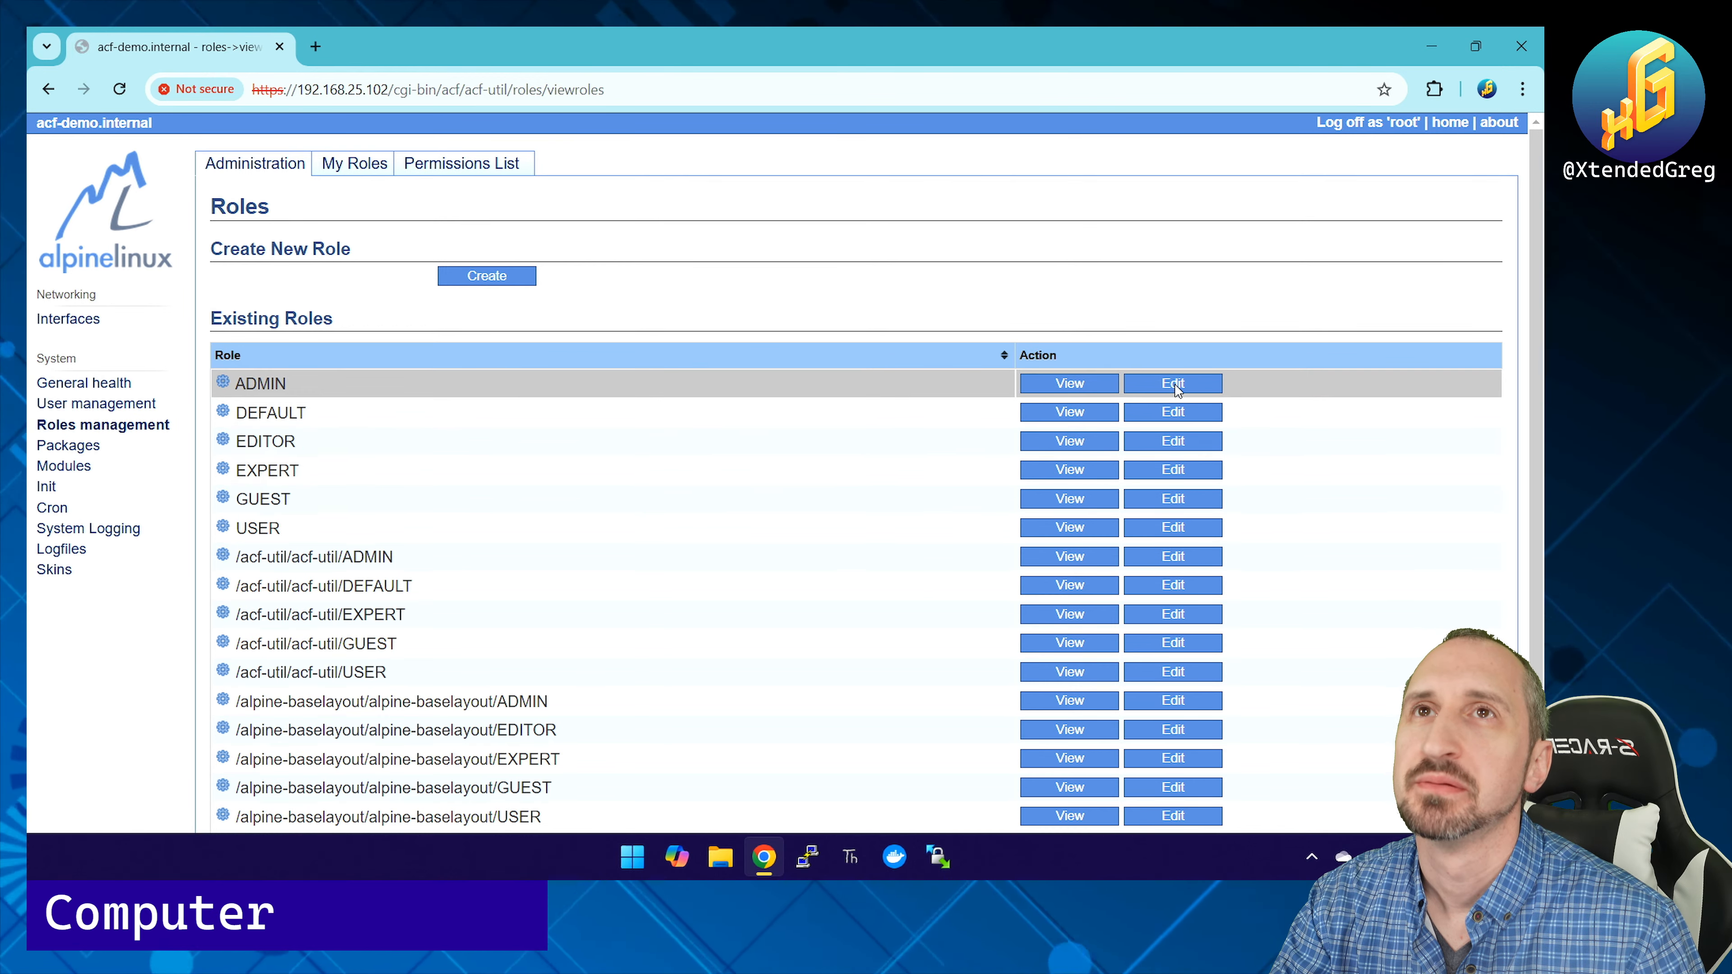
Step: View the ADMIN role's permissions, then open the installed Packages list
{"action": "left_click", "coordinate": [1089, 383]}
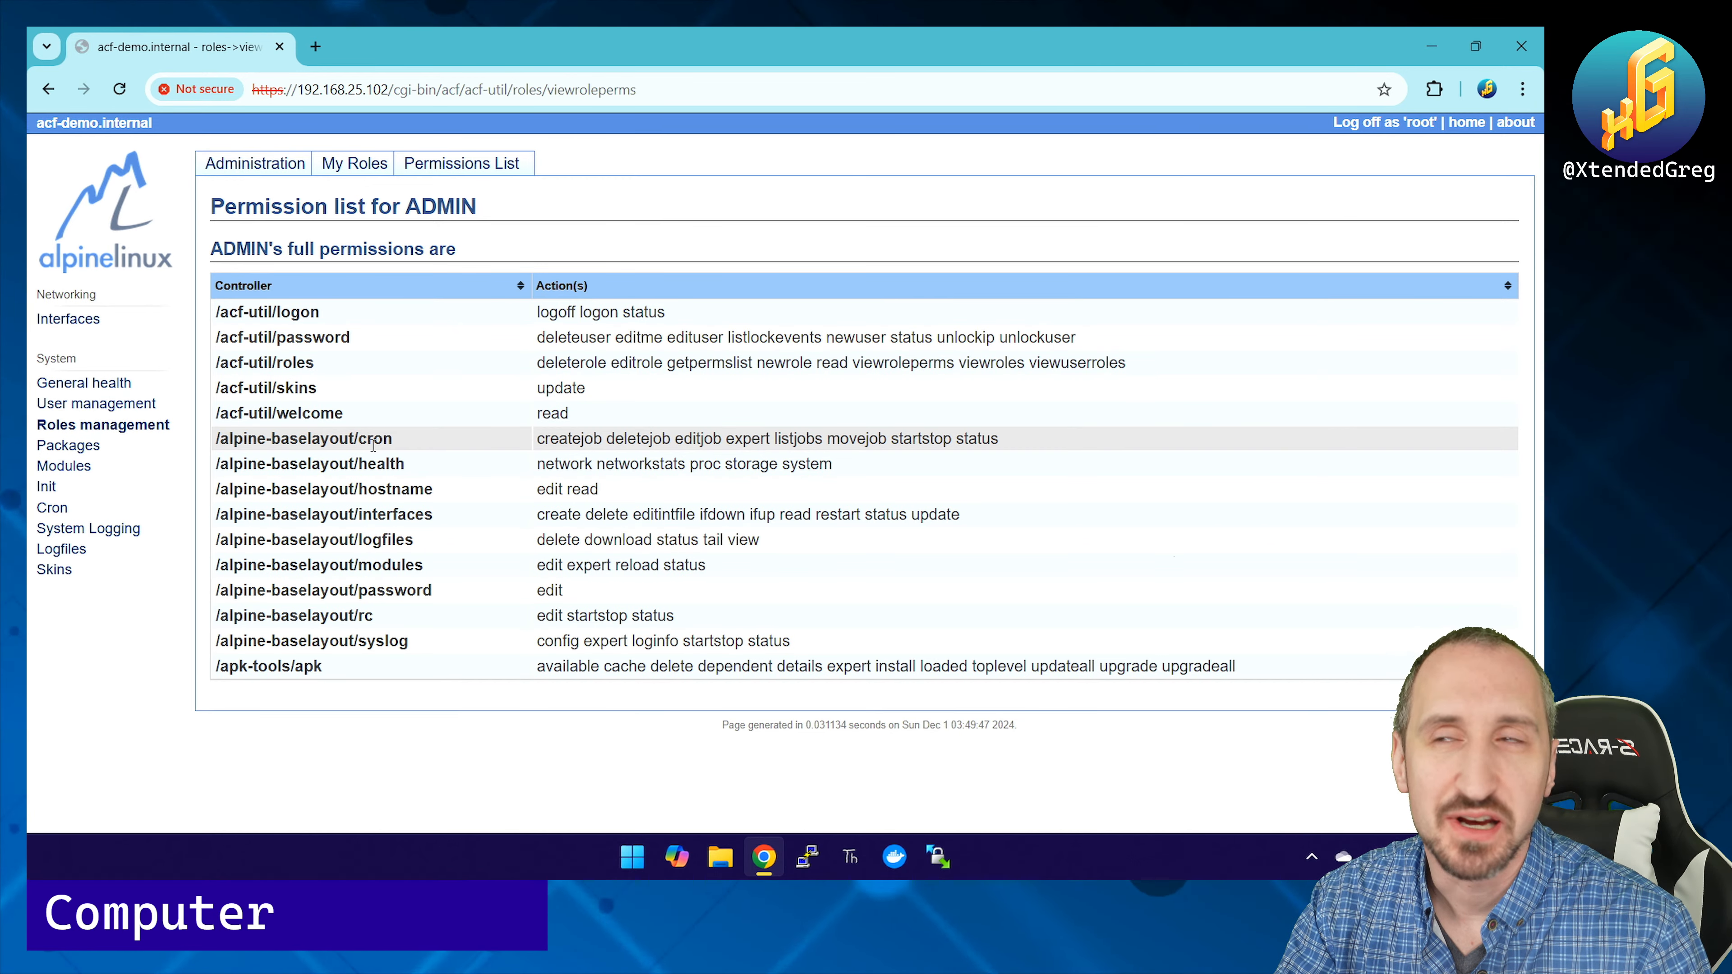
{"action": "left_click", "coordinate": [45, 448]}
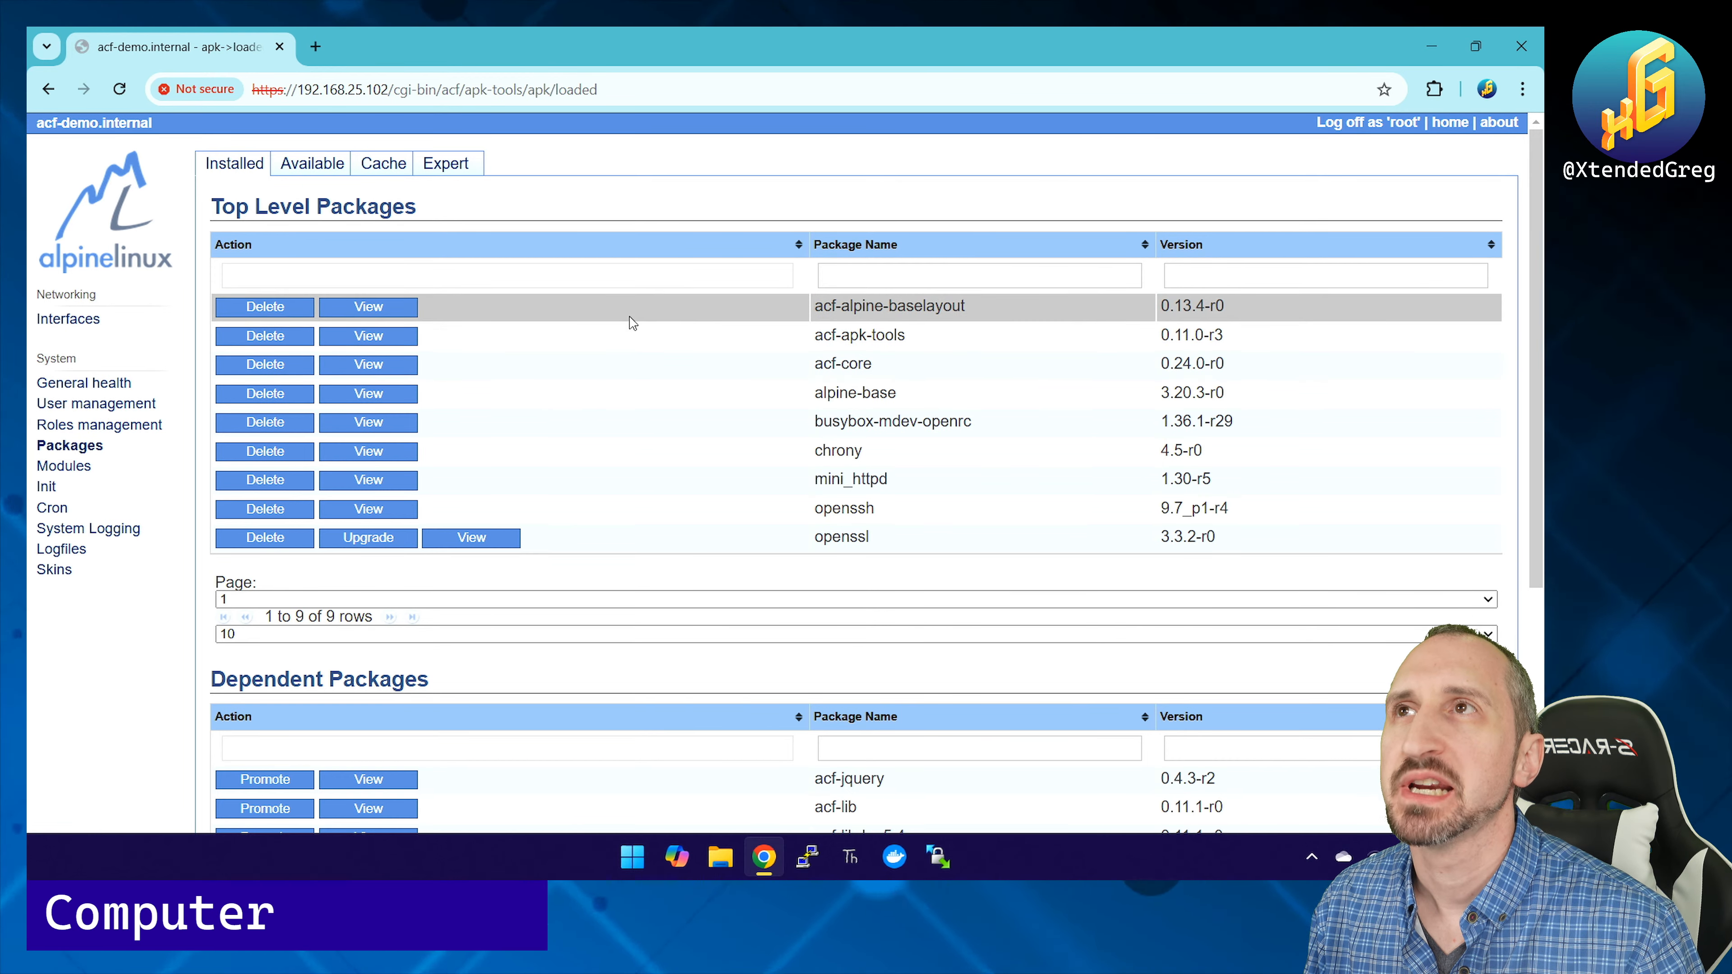
Step: Show 40 top-level installed packages per page and scroll through them
{"action": "scroll", "coordinate": [629, 471], "scroll_direction": "down", "scroll_amount": 1}
{"action": "scroll", "coordinate": [629, 480], "scroll_direction": "up", "scroll_amount": 1}
{"action": "left_click", "coordinate": [451, 635]}
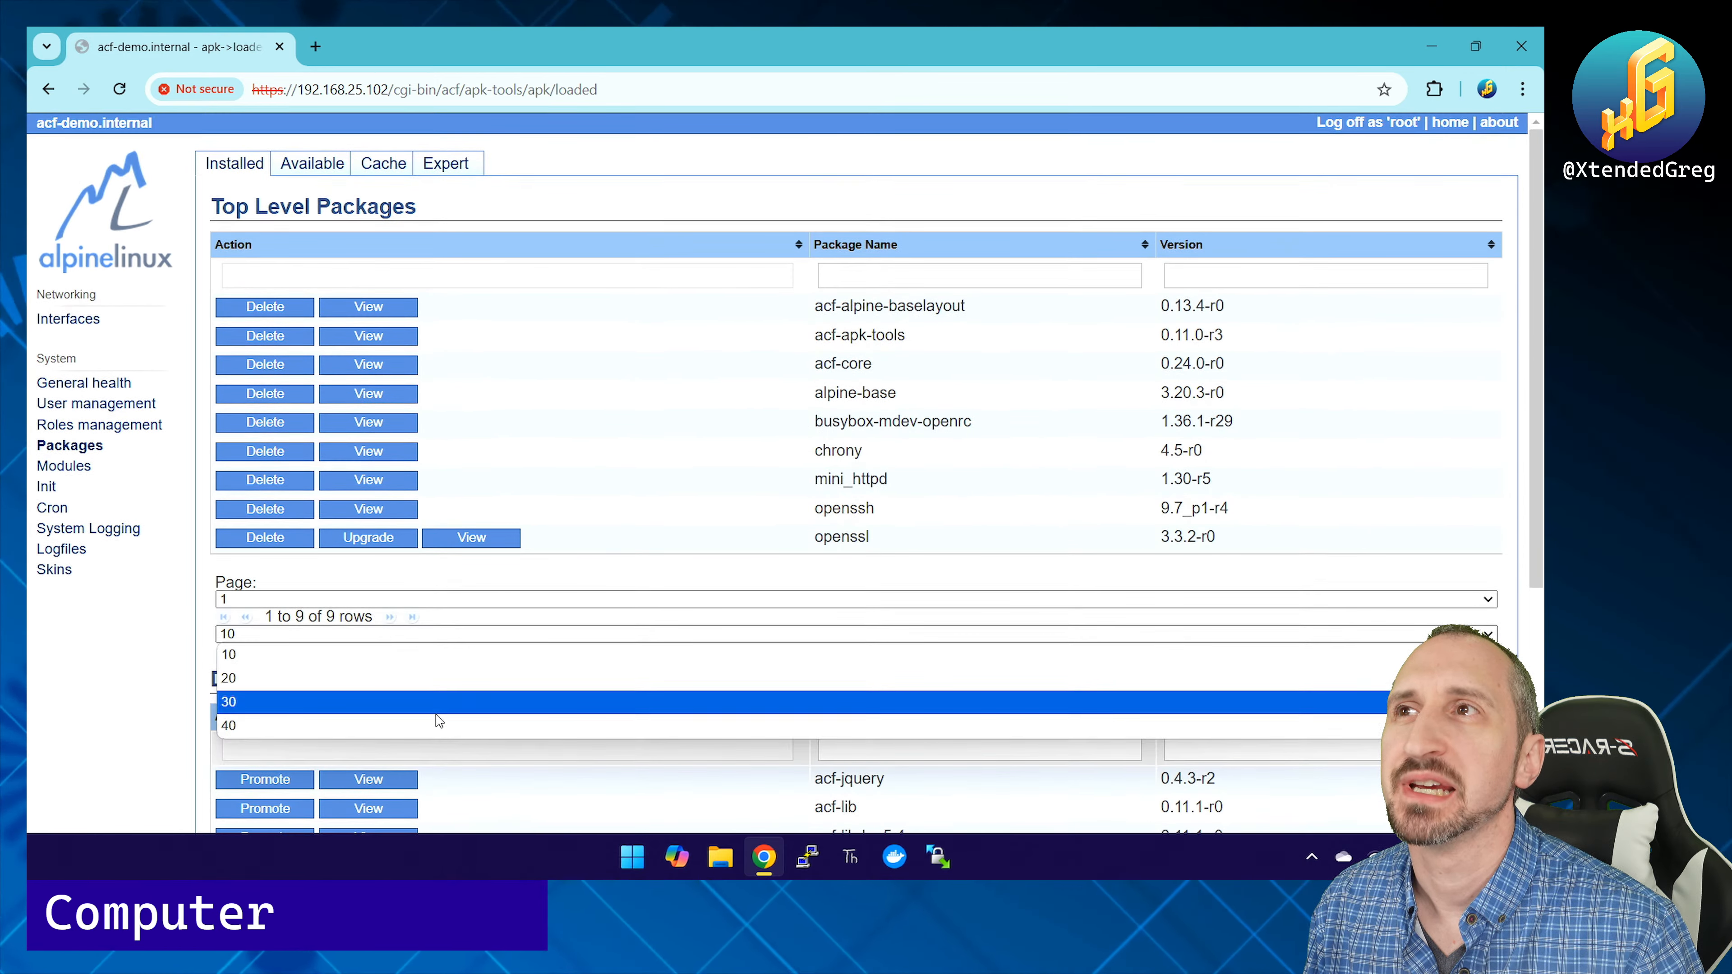
{"action": "left_click", "coordinate": [436, 725]}
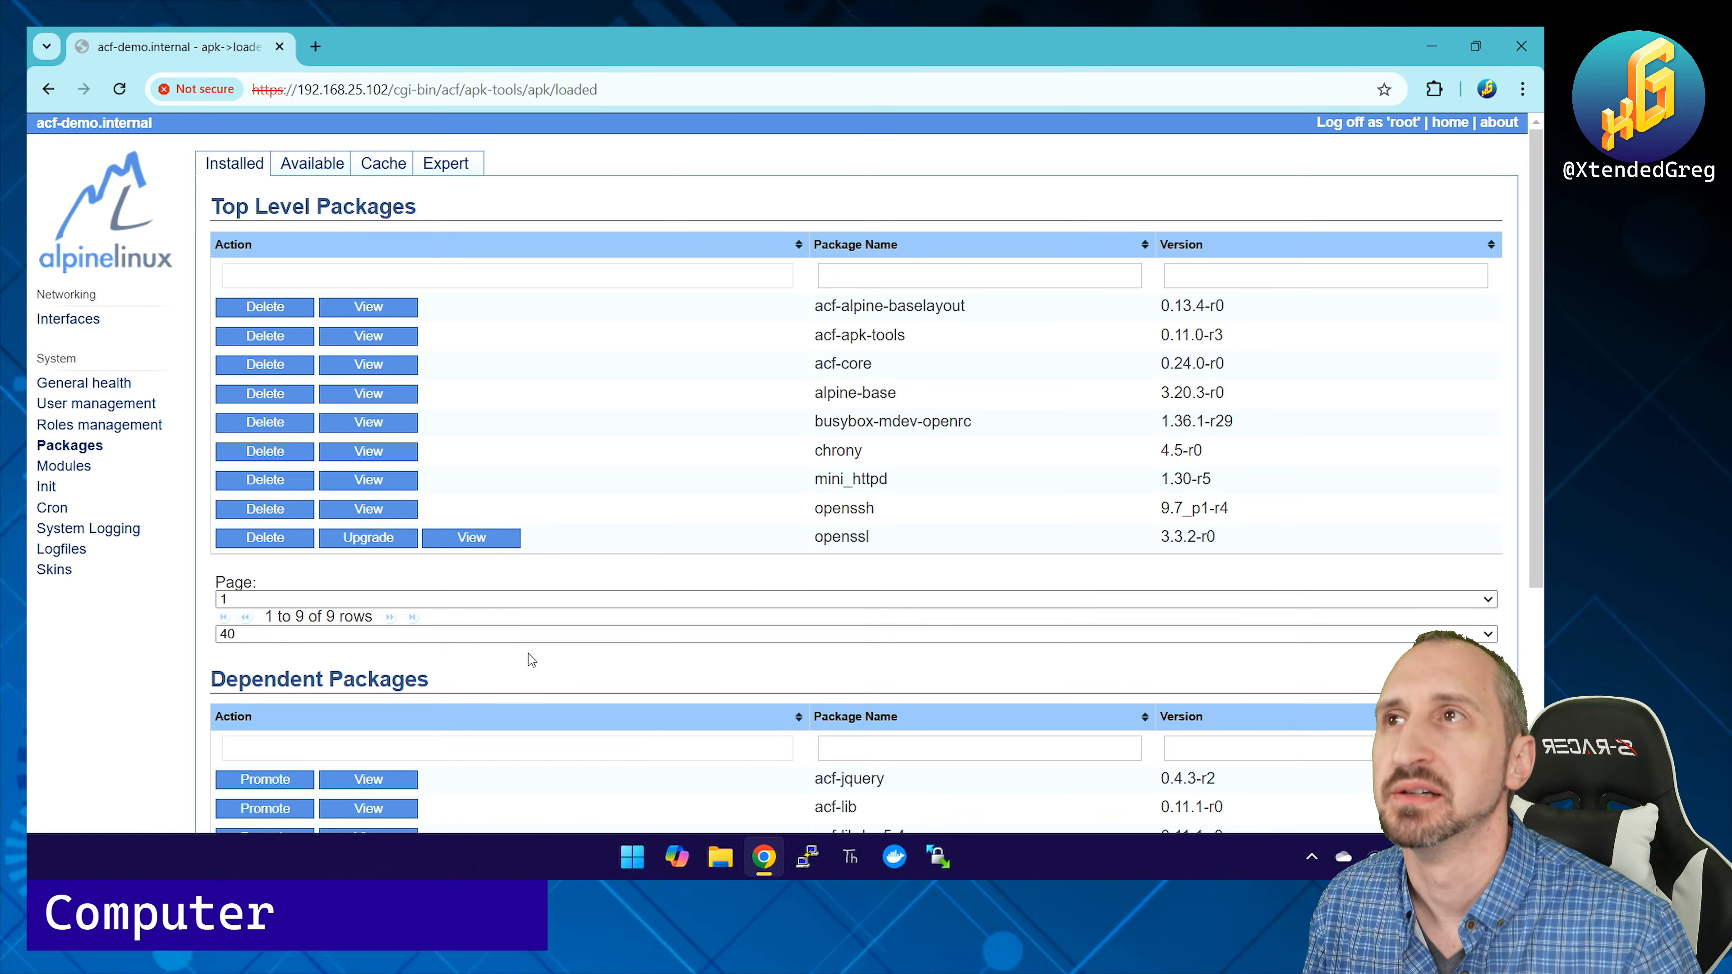
{"action": "scroll", "coordinate": [531, 660], "scroll_direction": "down", "scroll_amount": 3}
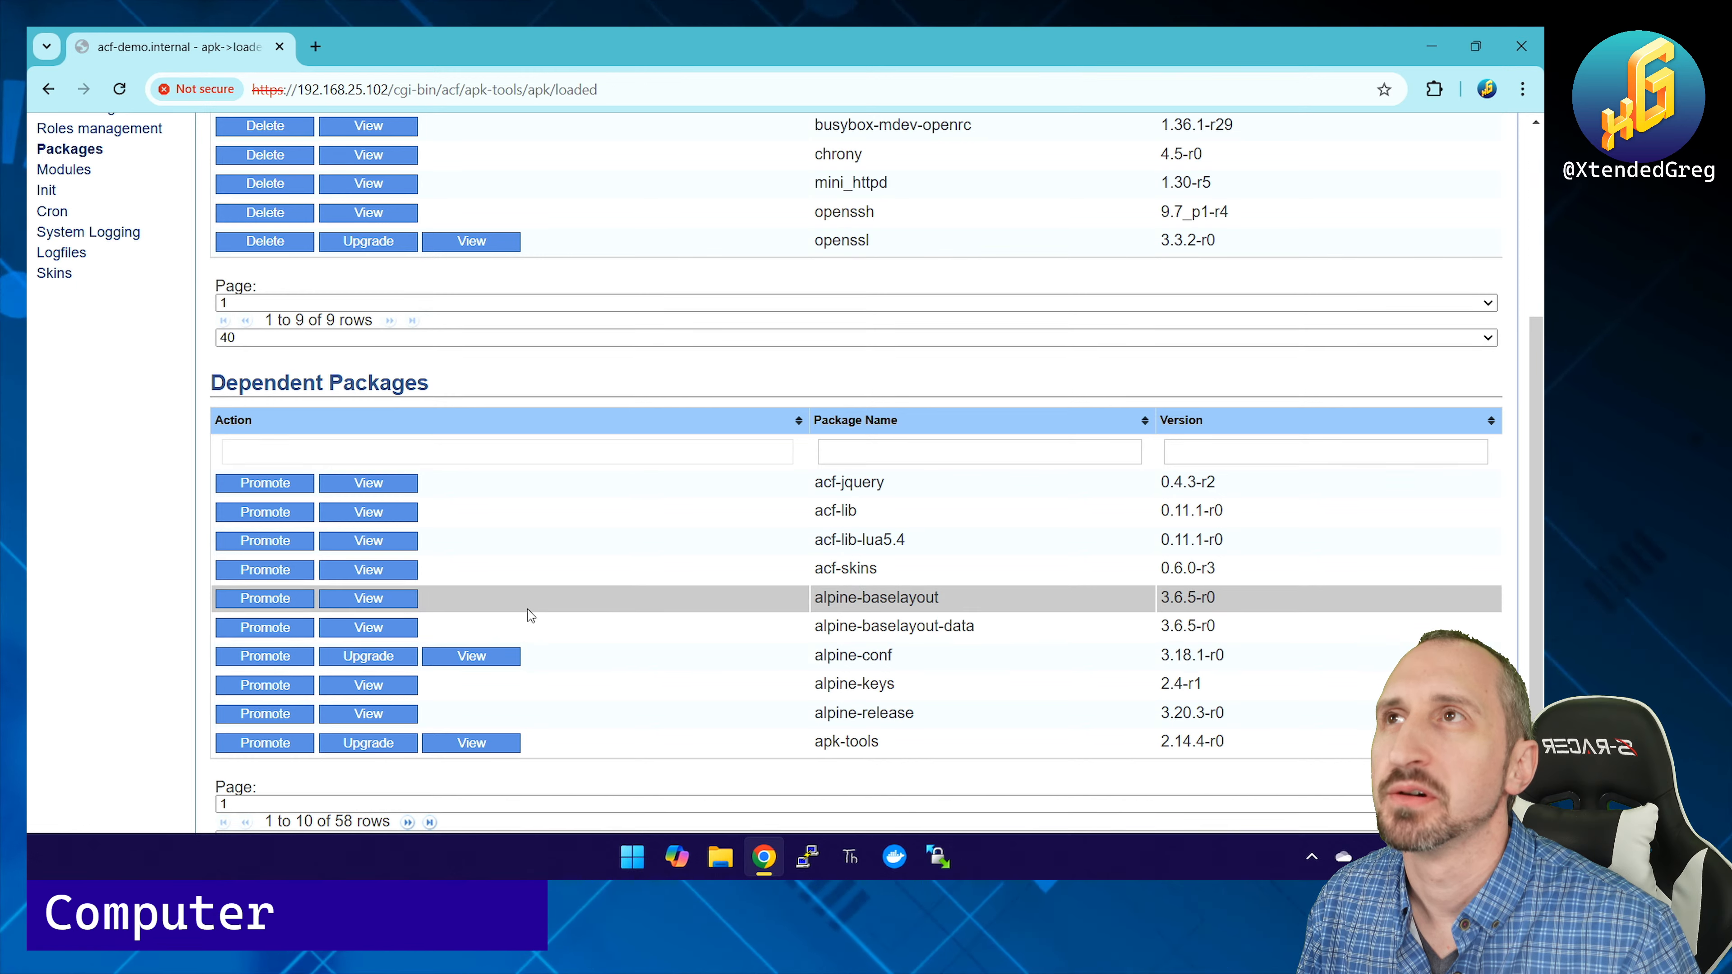
{"action": "scroll", "coordinate": [546, 593], "scroll_direction": "down", "scroll_amount": 1}
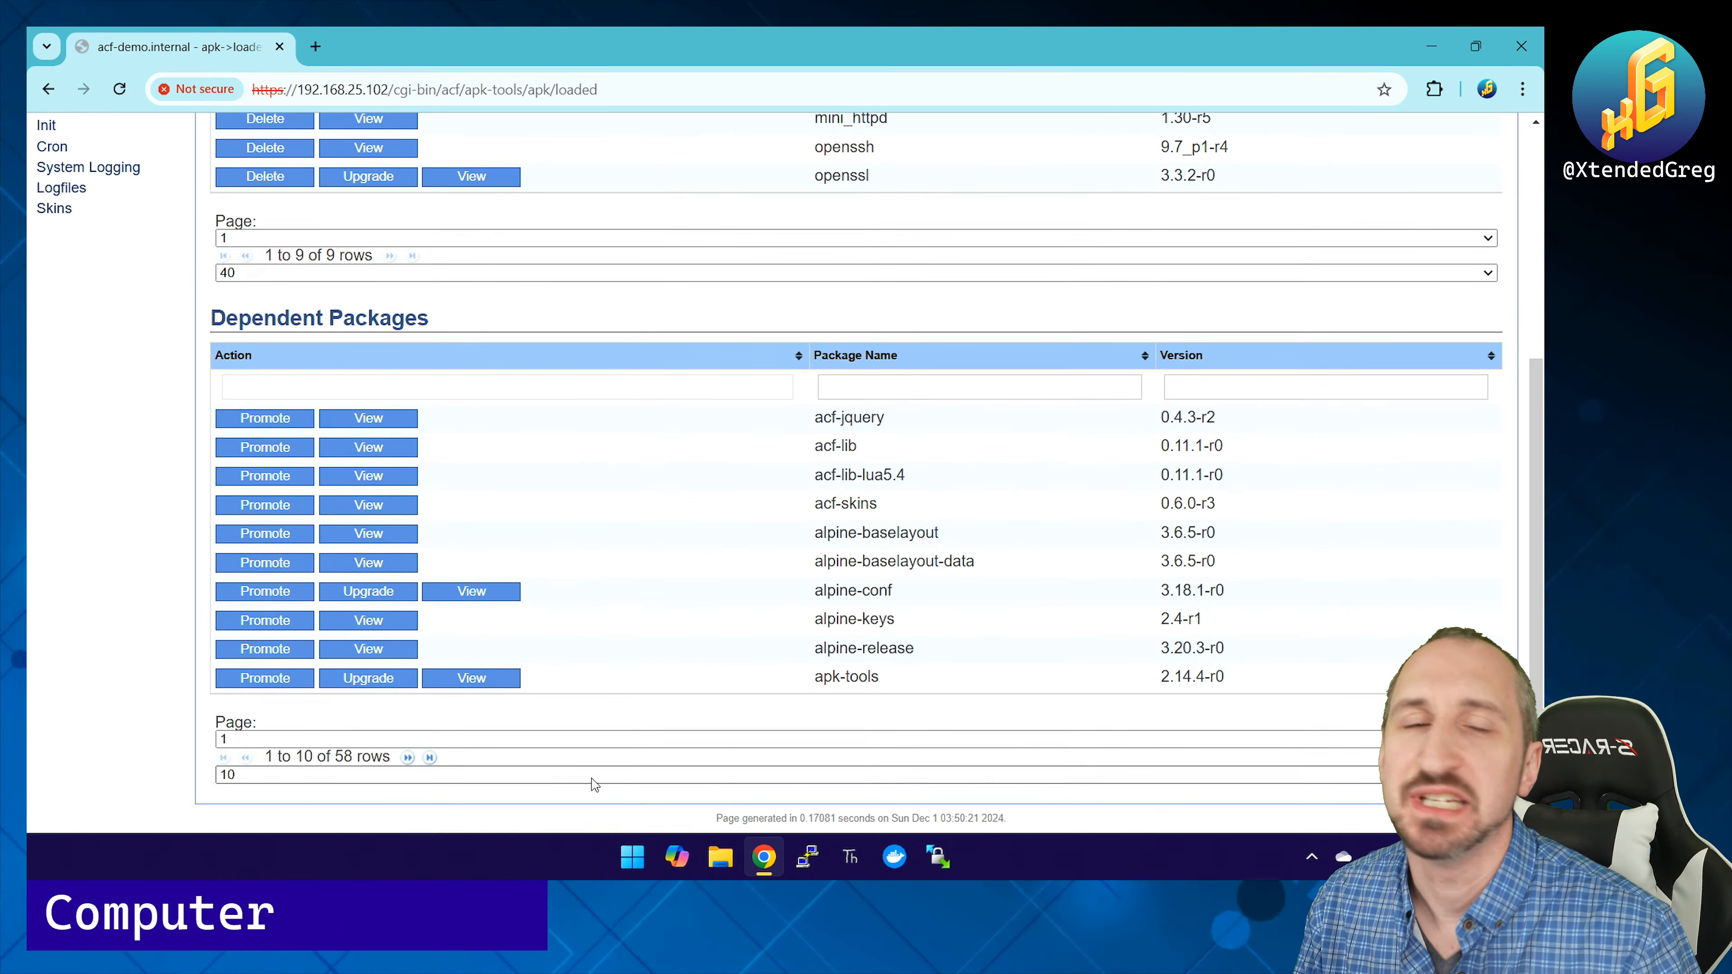
{"action": "scroll", "coordinate": [593, 784], "scroll_direction": "up", "scroll_amount": 5}
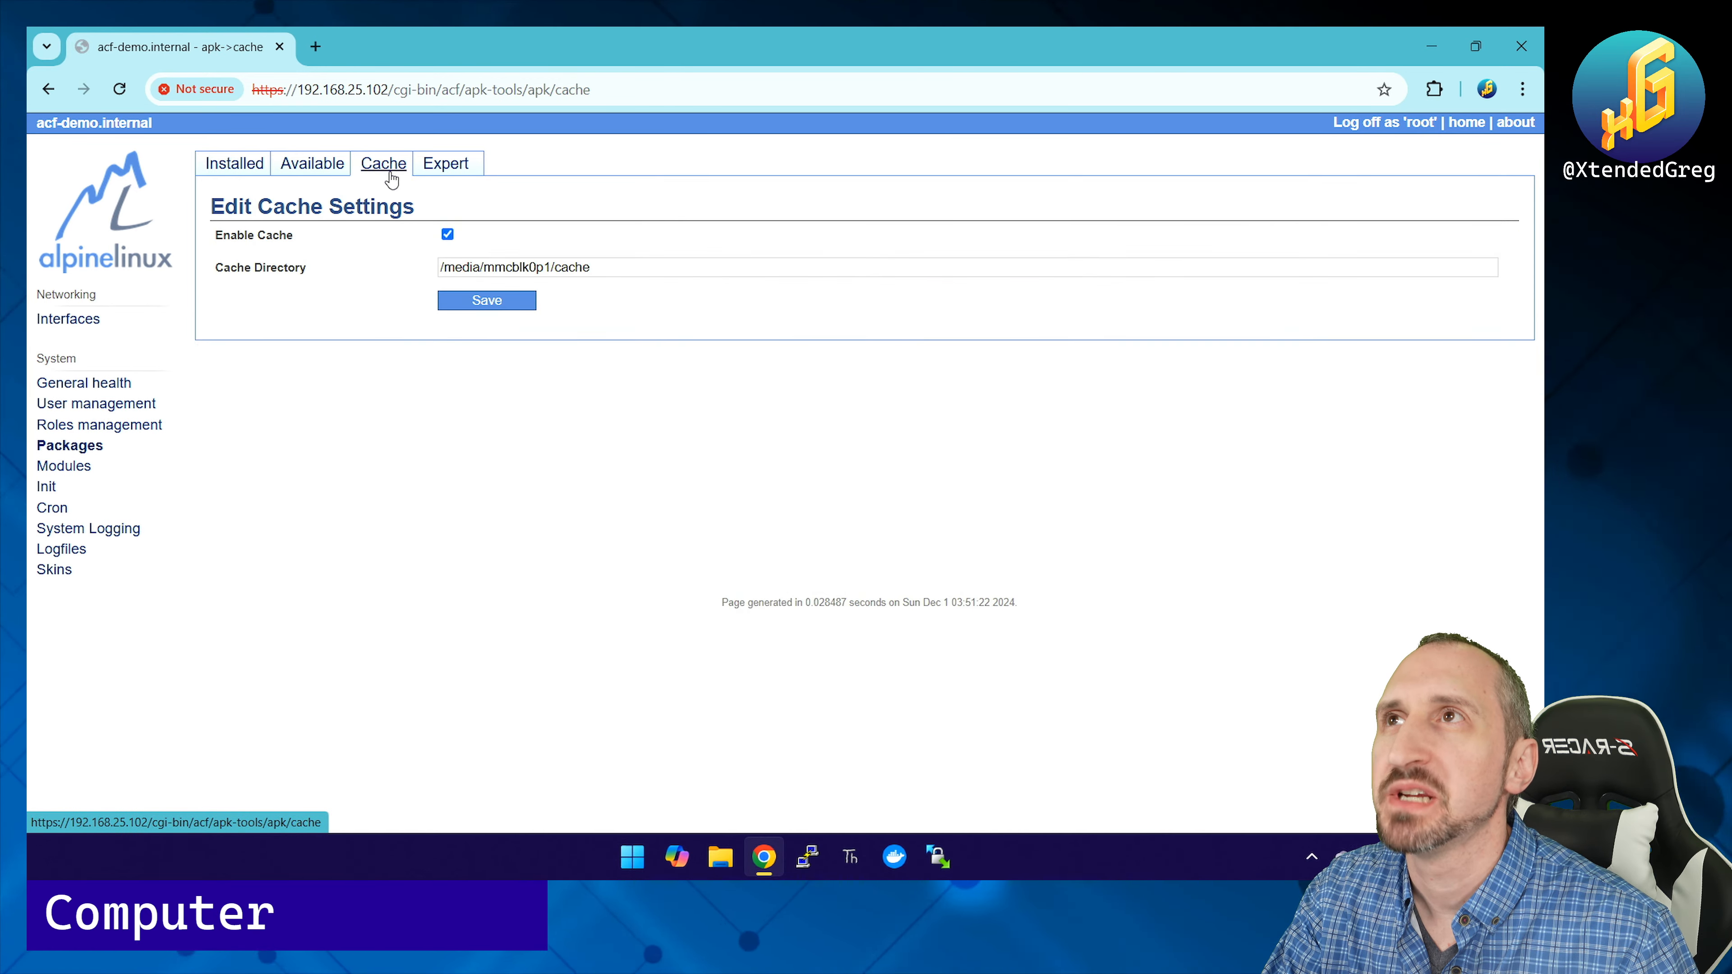
Step: Review /etc/apk/repositories on the Expert page: /media/mmcblk0p1/apks plus v3.20 main and community
{"action": "left_click", "coordinate": [445, 163]}
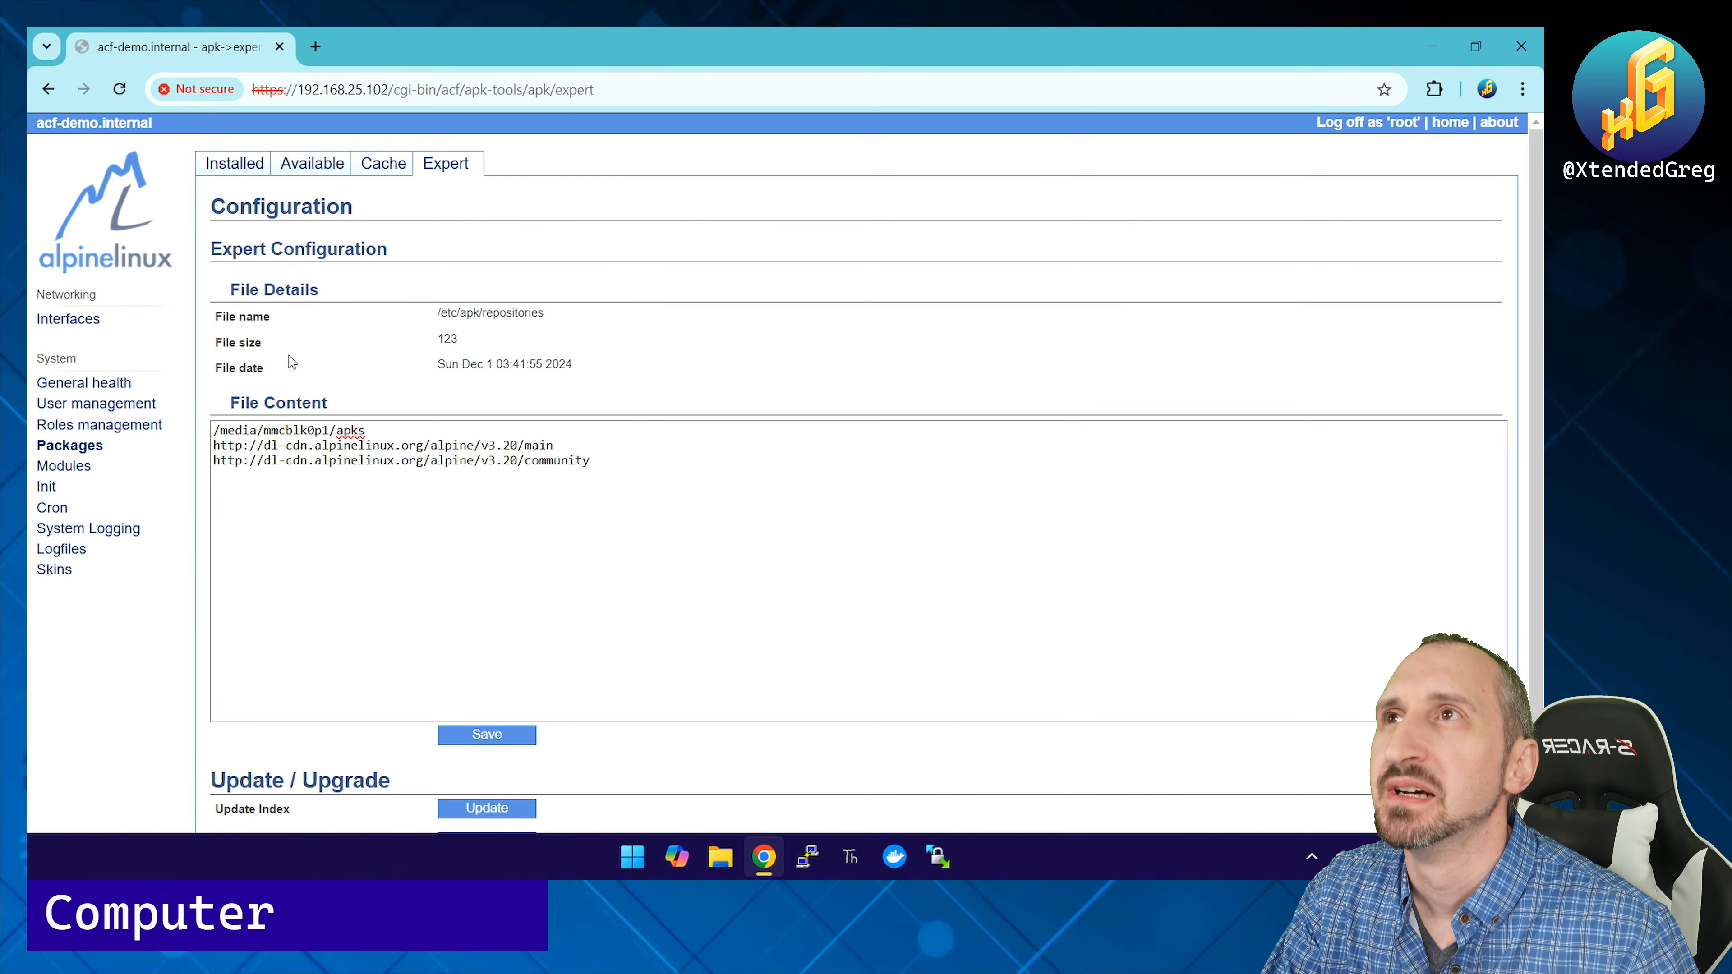
{"action": "scroll", "coordinate": [292, 359], "scroll_direction": "down", "scroll_amount": 1}
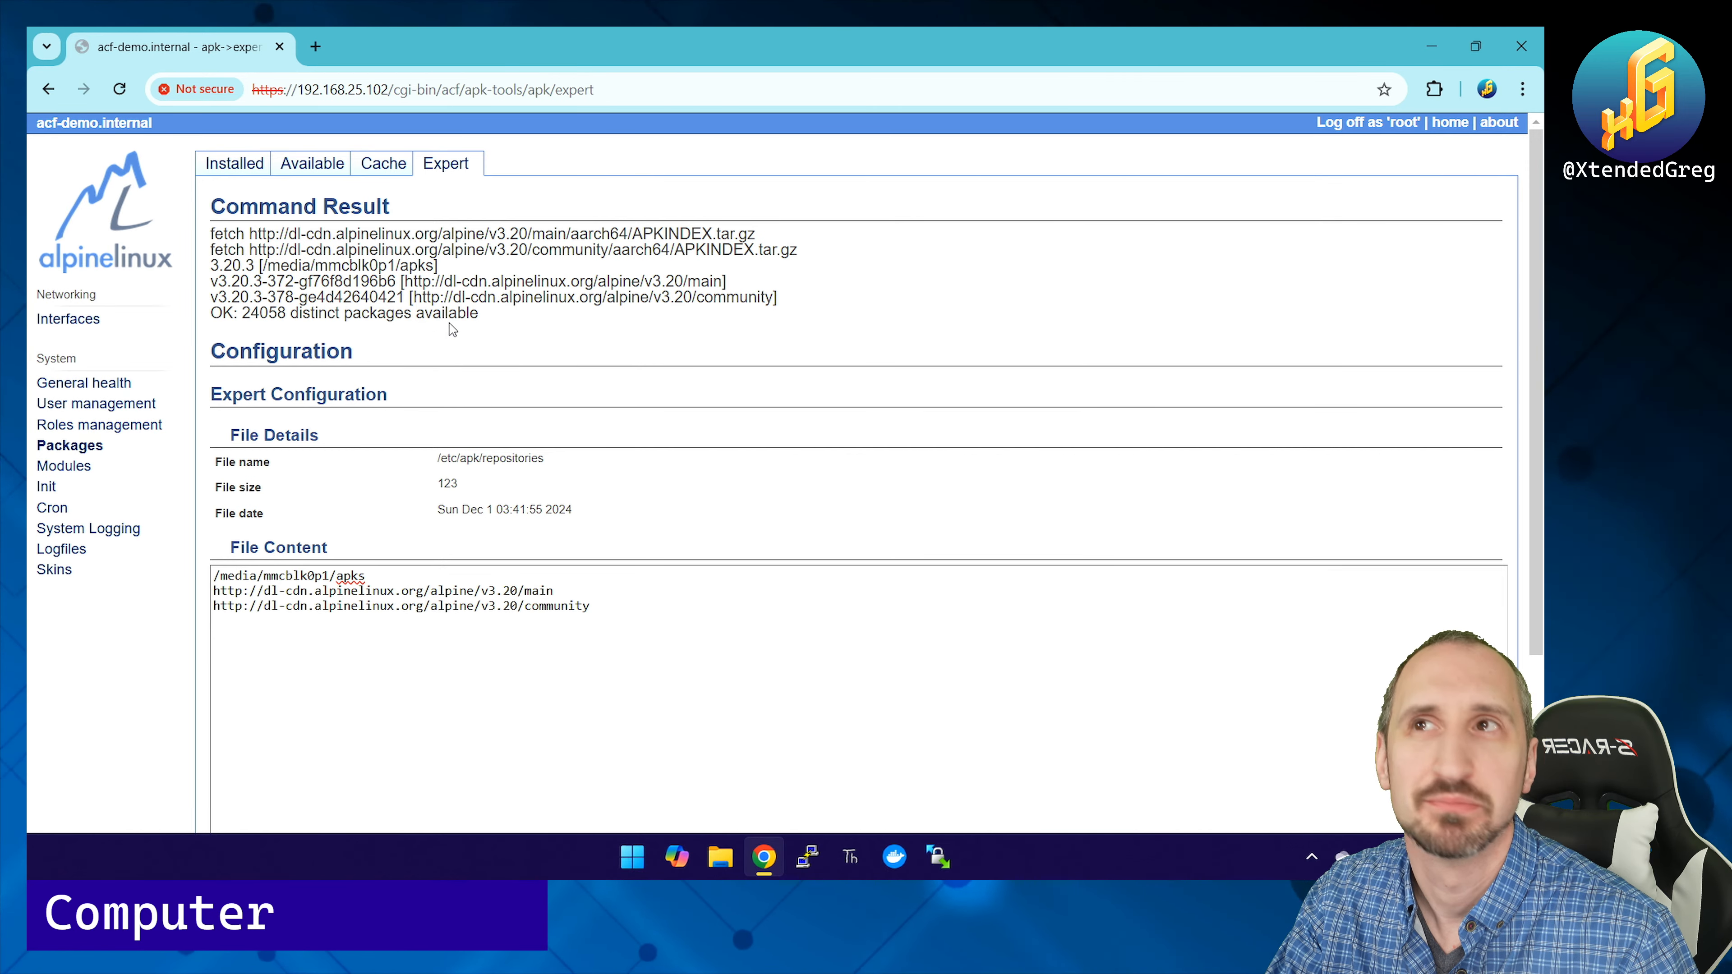
{"action": "scroll", "coordinate": [294, 569], "scroll_direction": "down", "scroll_amount": 1}
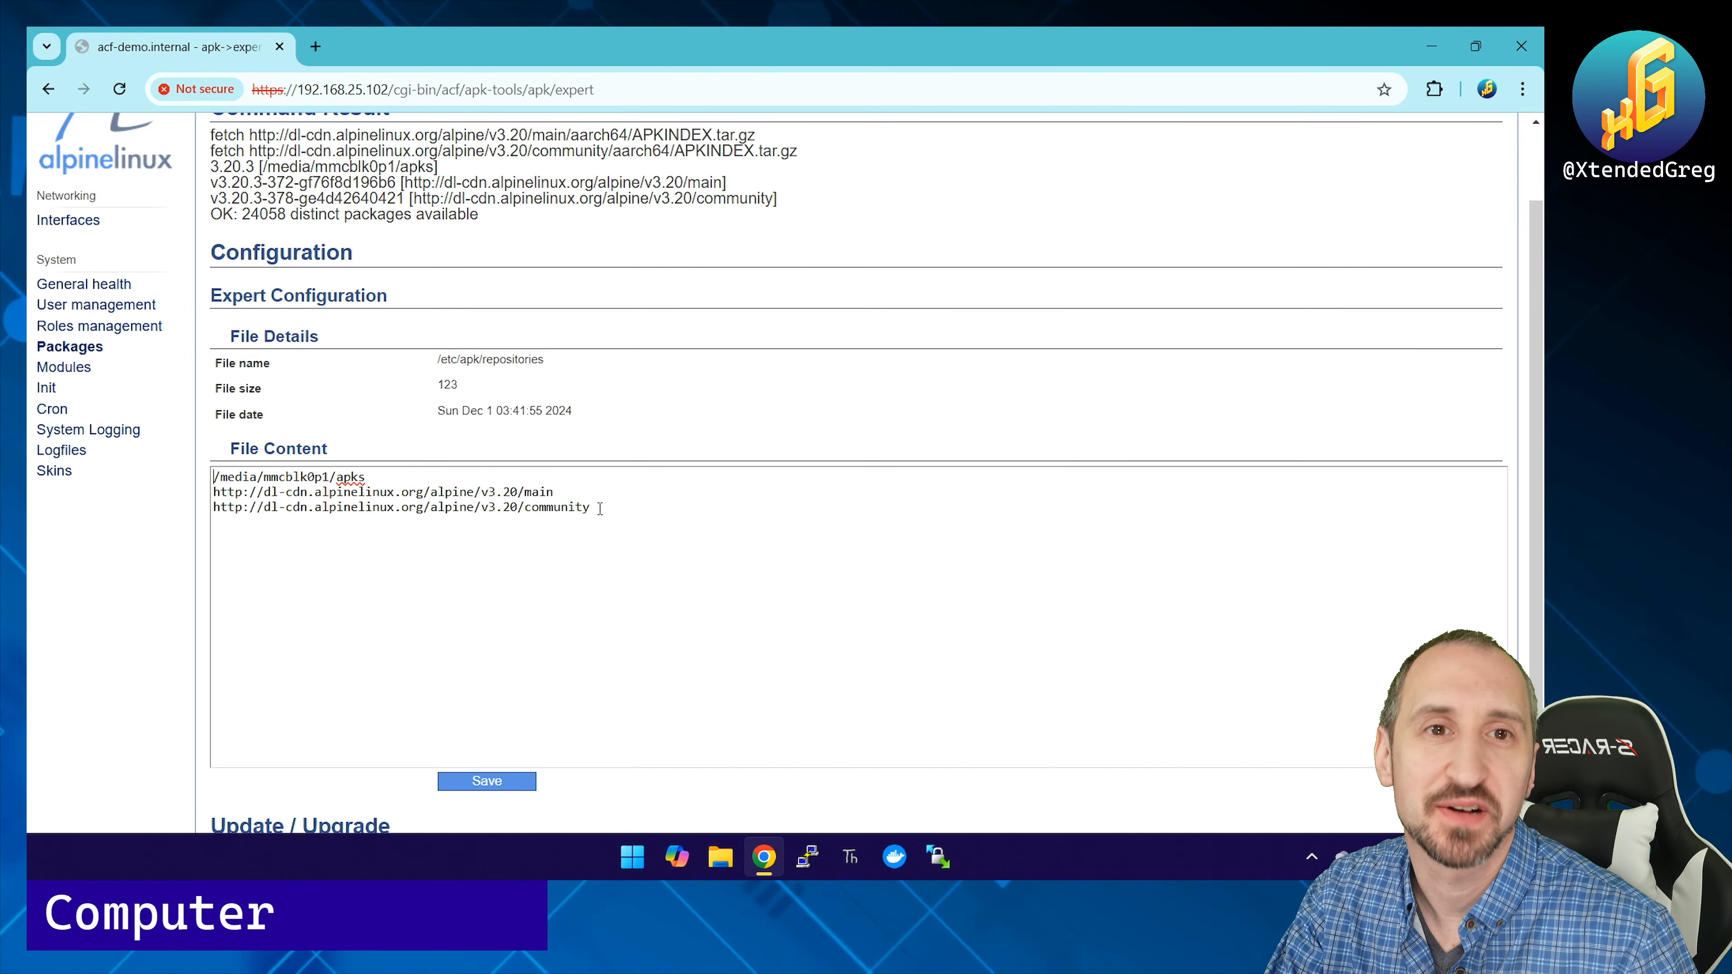
{"action": "scroll", "coordinate": [600, 508], "scroll_direction": "down", "scroll_amount": 1}
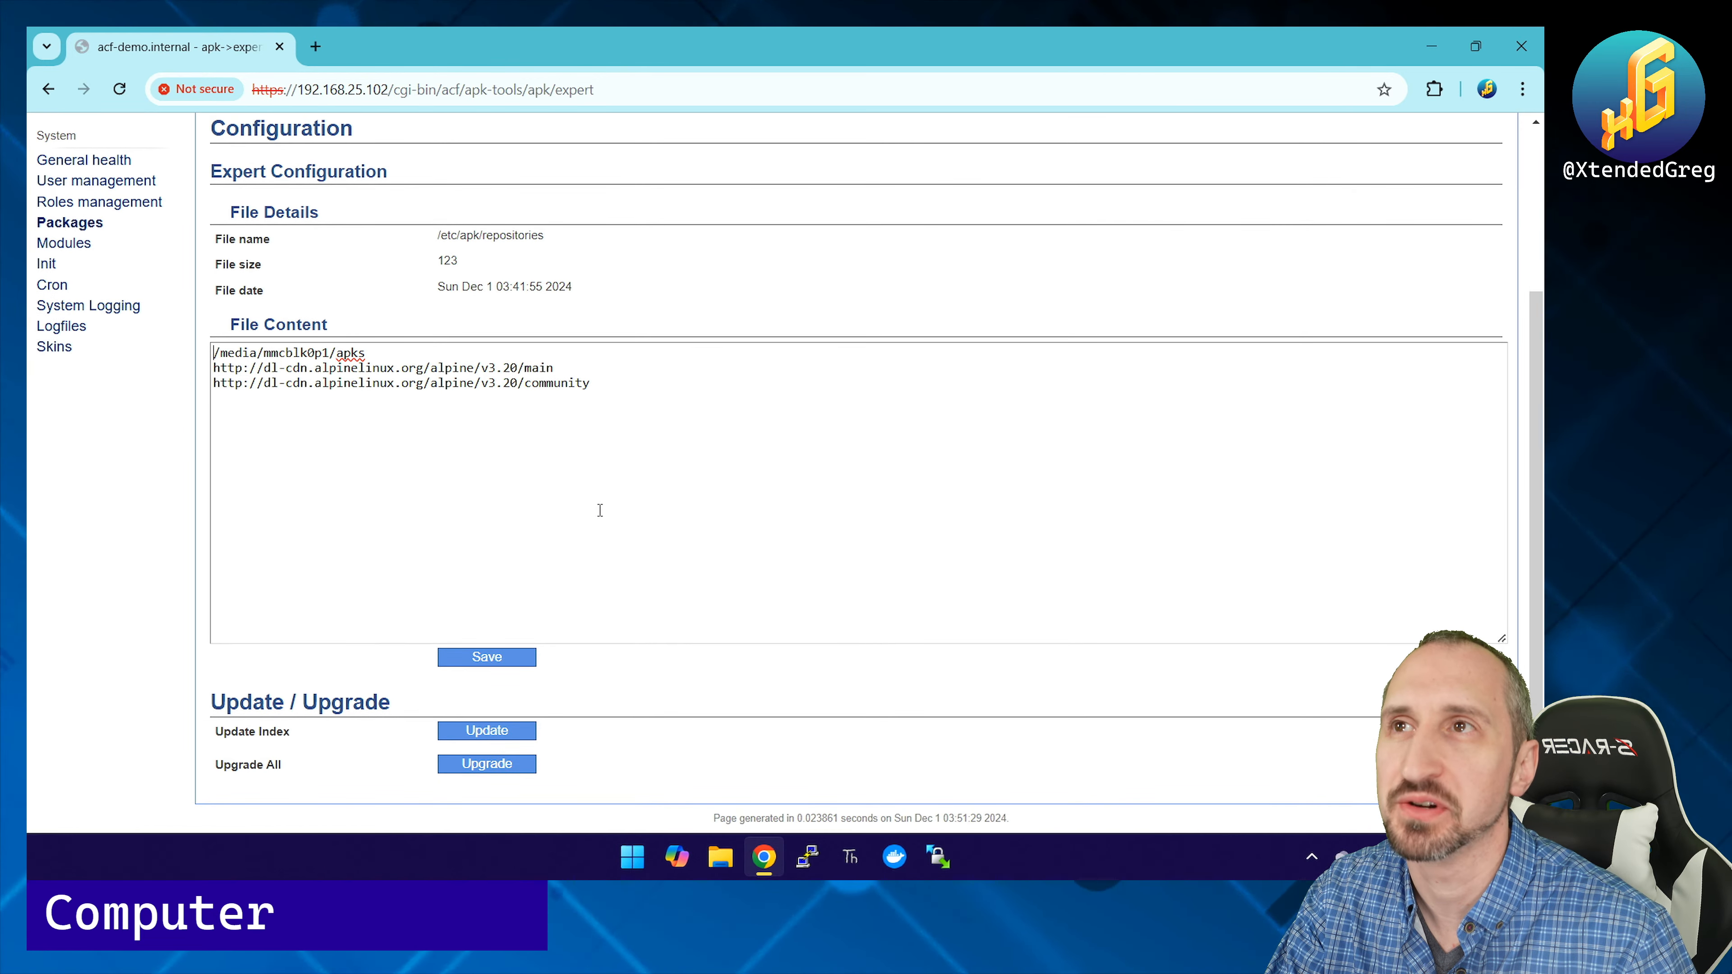
{"action": "scroll", "coordinate": [599, 509], "scroll_direction": "up", "scroll_amount": 2}
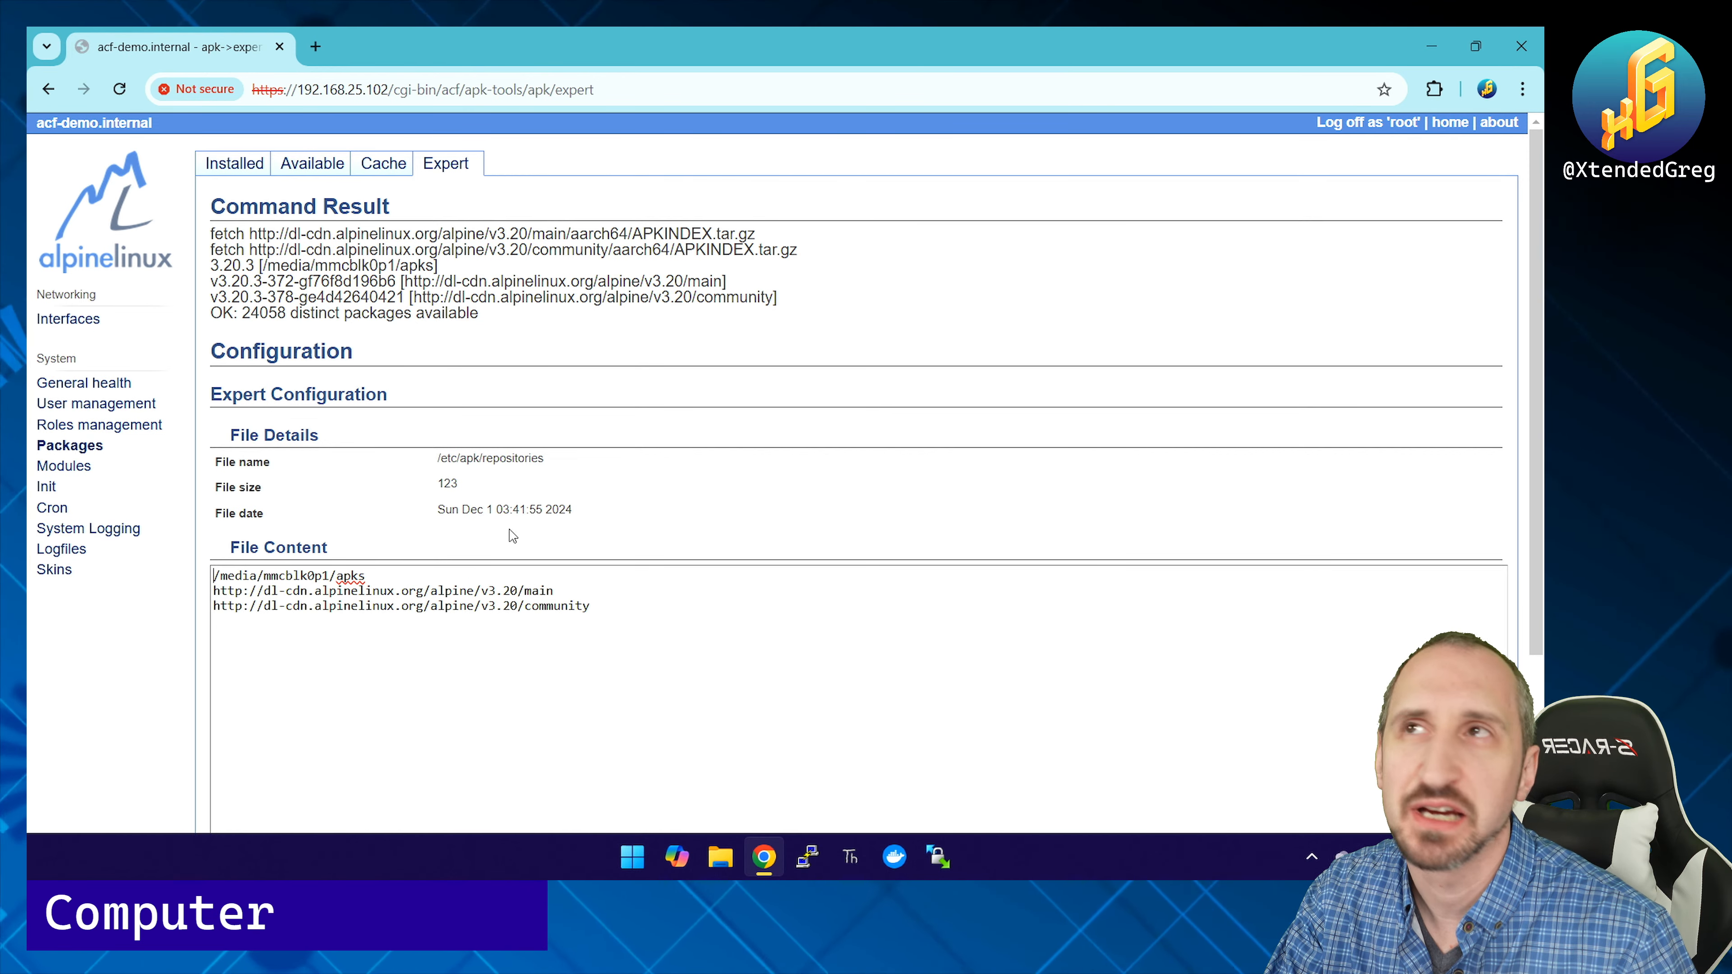
Step: Show the package Cache settings and select the /media/mmcblk0p1/cache directory path
{"action": "left_click", "coordinate": [368, 168]}
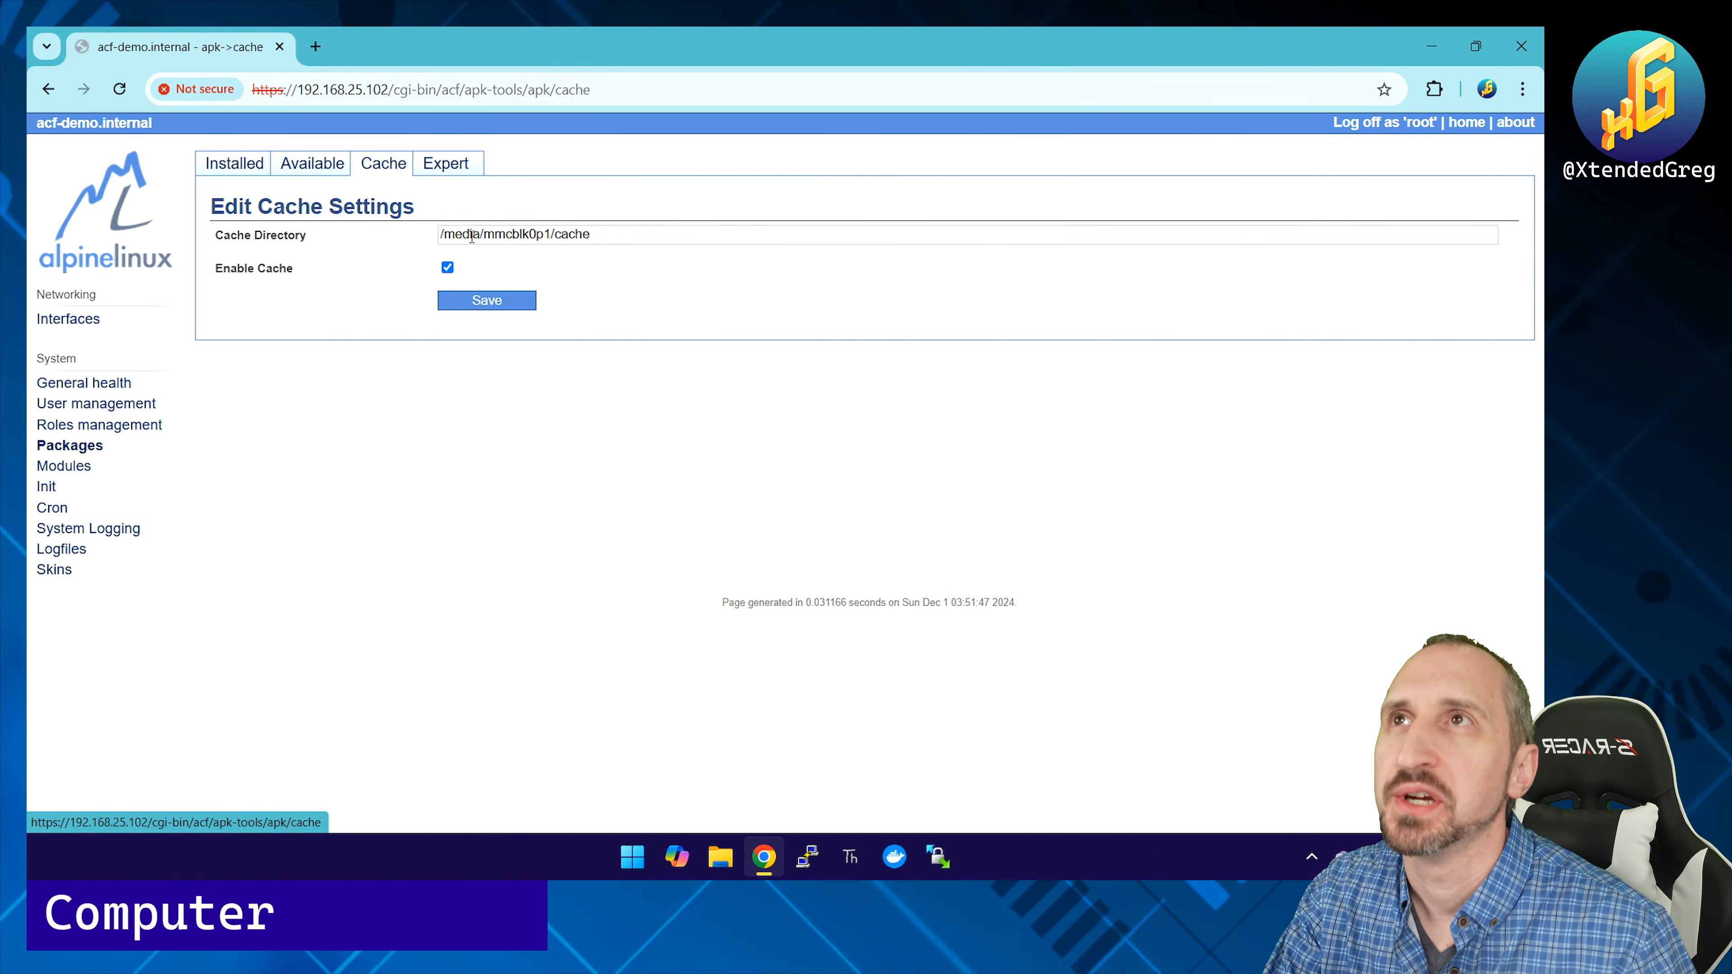
{"action": "left_click_drag", "start_coordinate": [609, 235], "coordinate": [381, 235]}
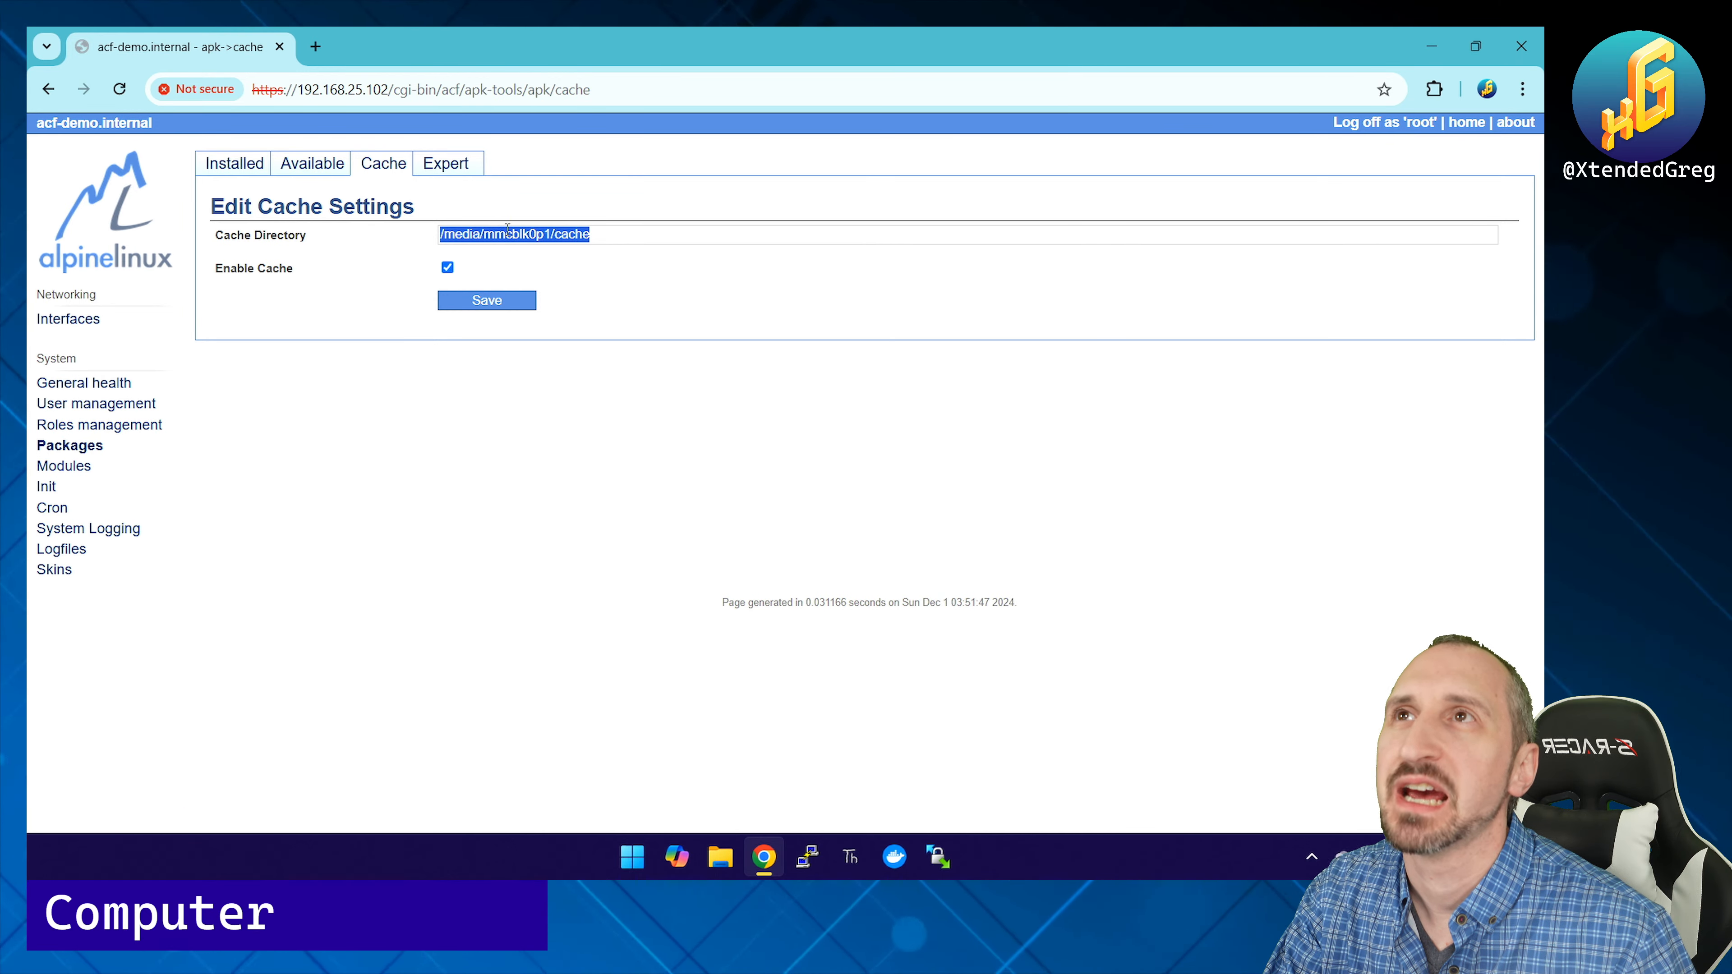
Step: List available packages filtered by 'ac', showing 40 per page
{"action": "left_click", "coordinate": [310, 167]}
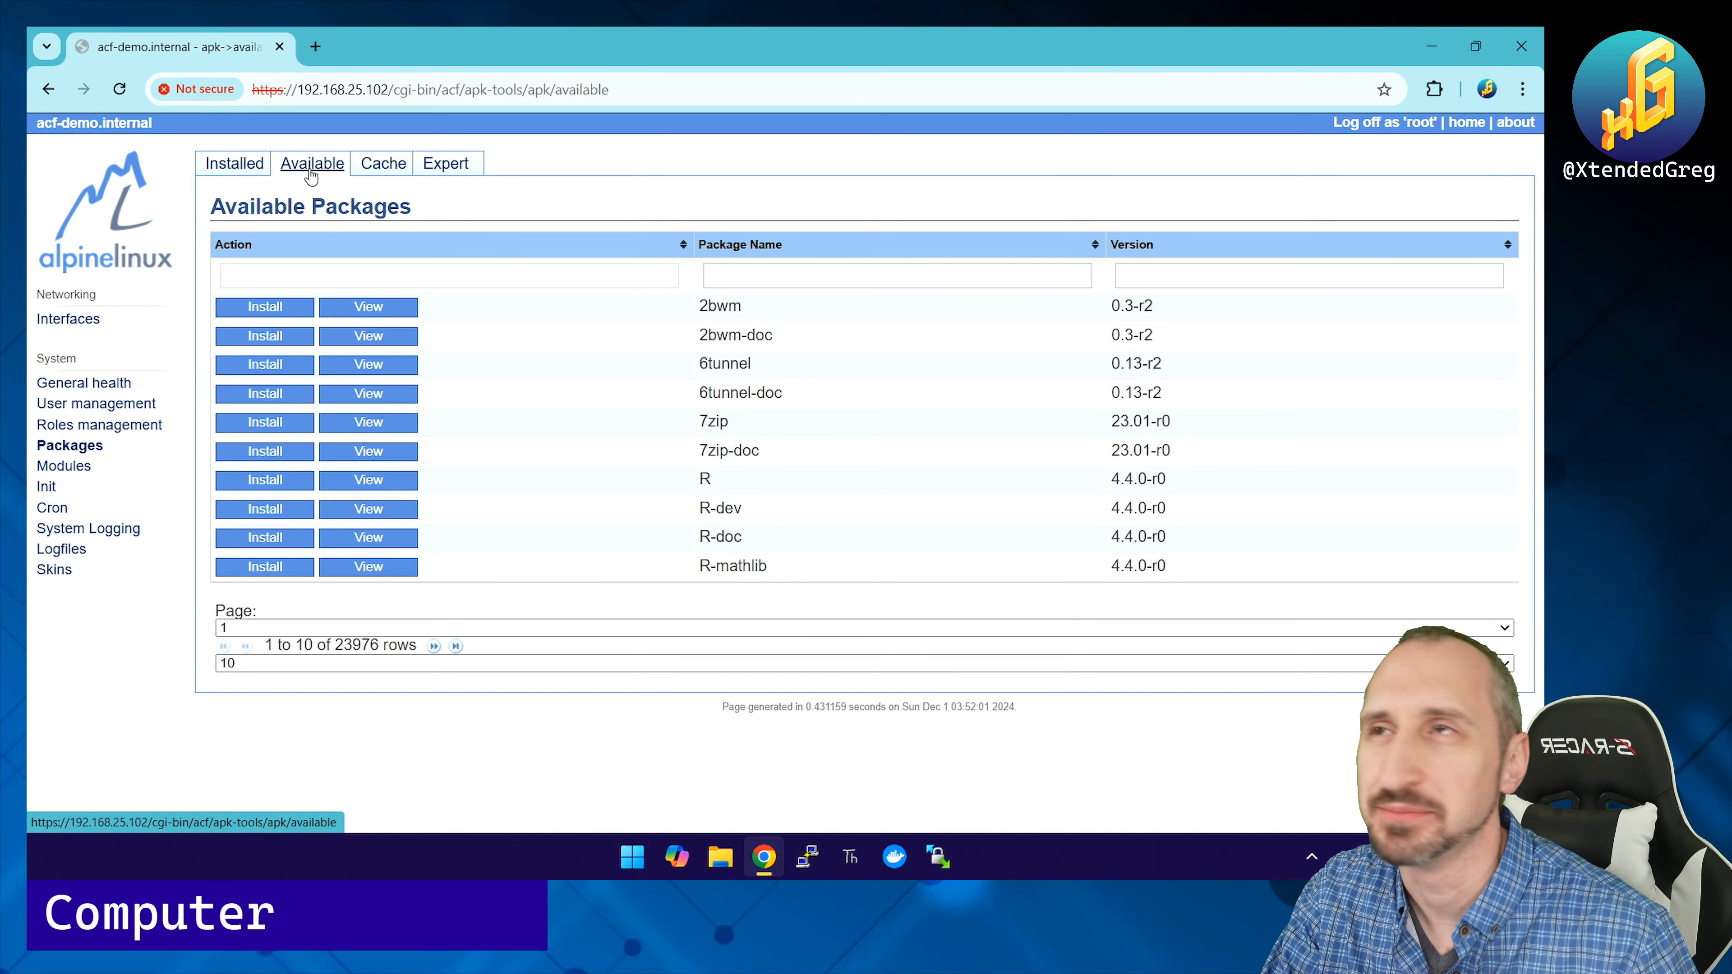
{"action": "left_click", "coordinate": [756, 276]}
{"action": "type", "text": "a"}
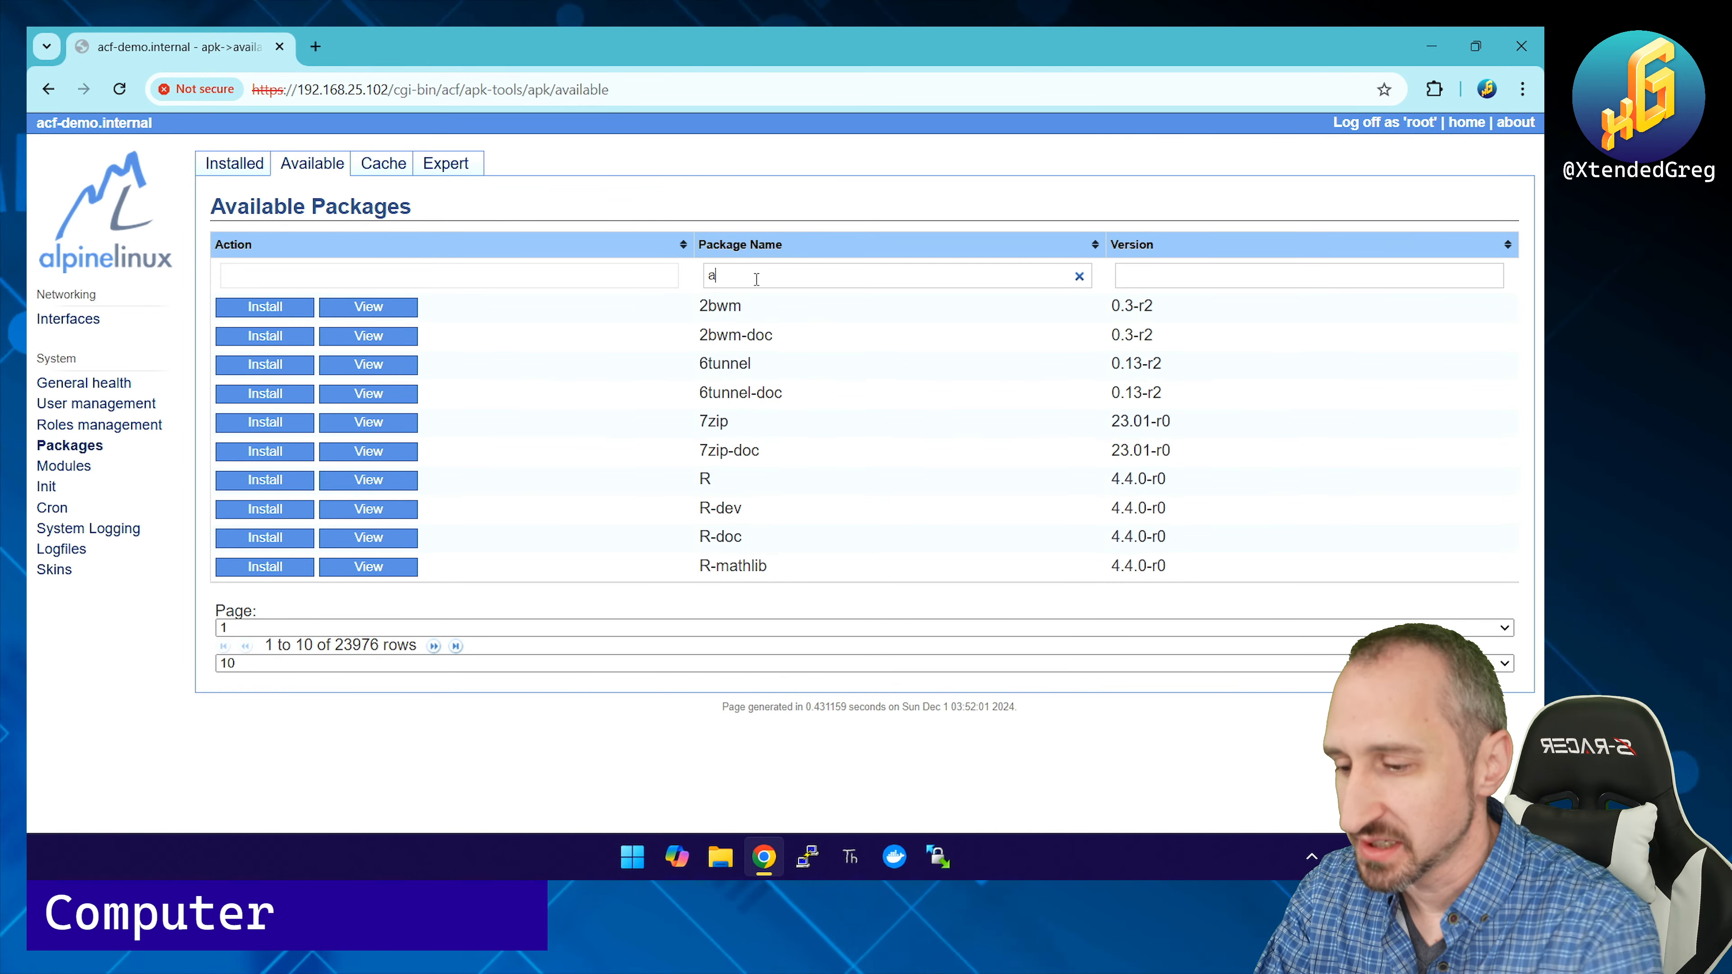
{"action": "type", "text": "cf"}
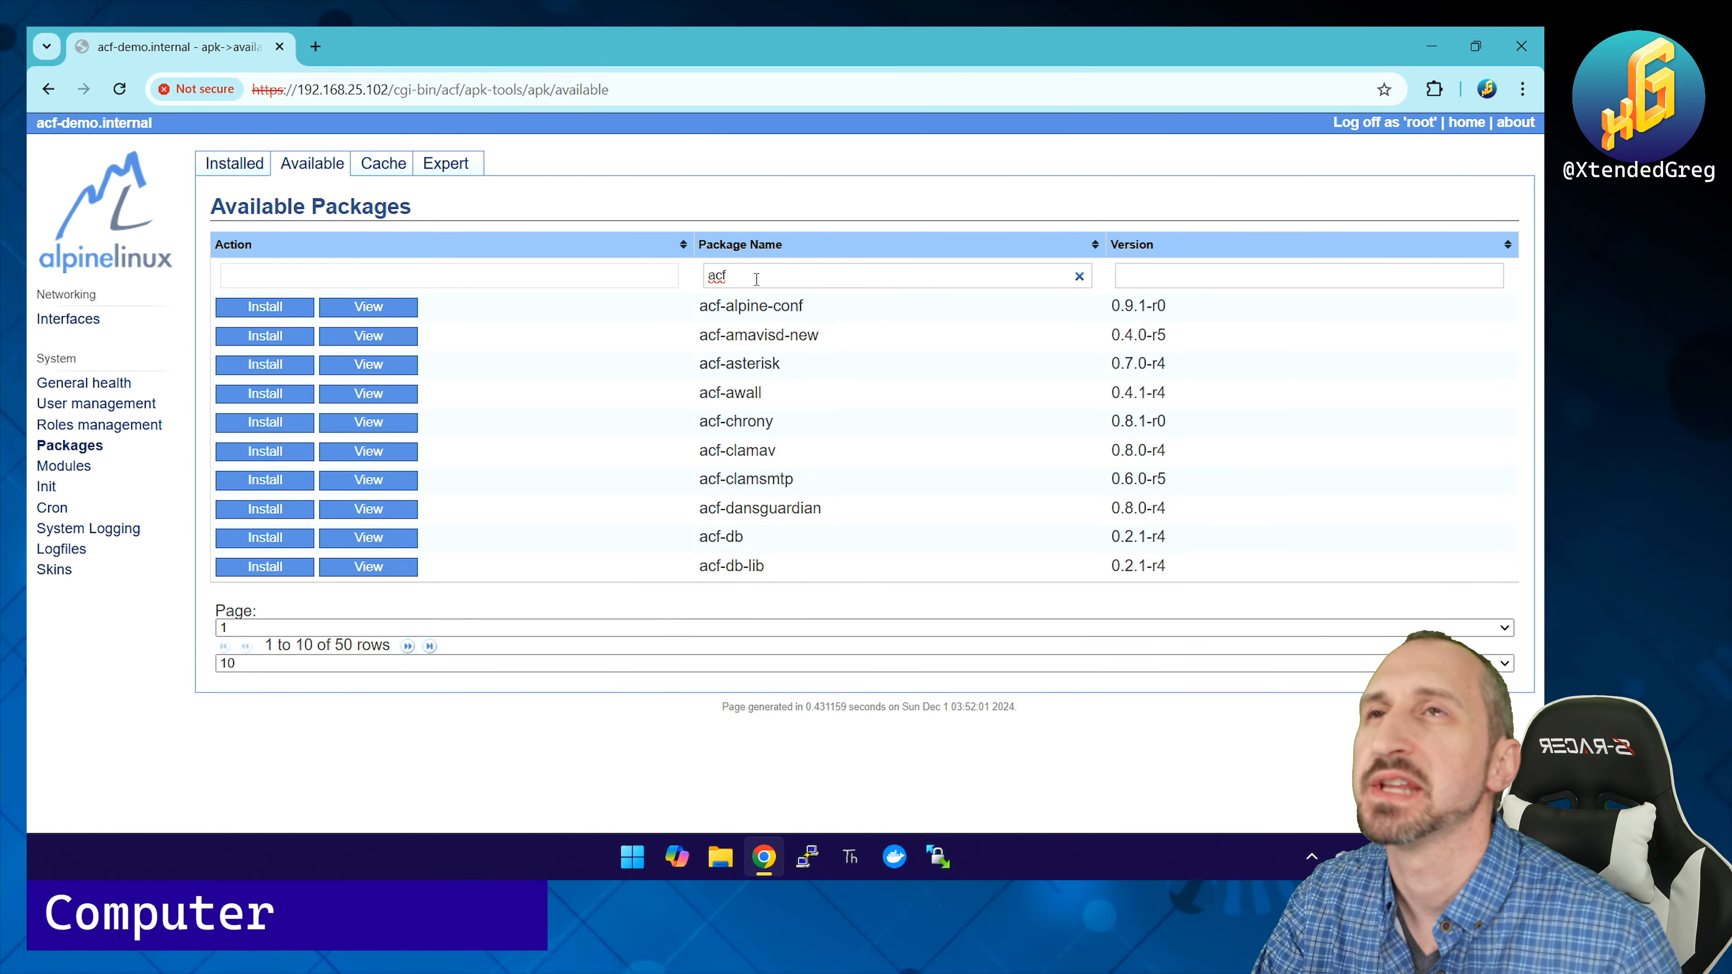
{"action": "left_click", "coordinate": [518, 663]}
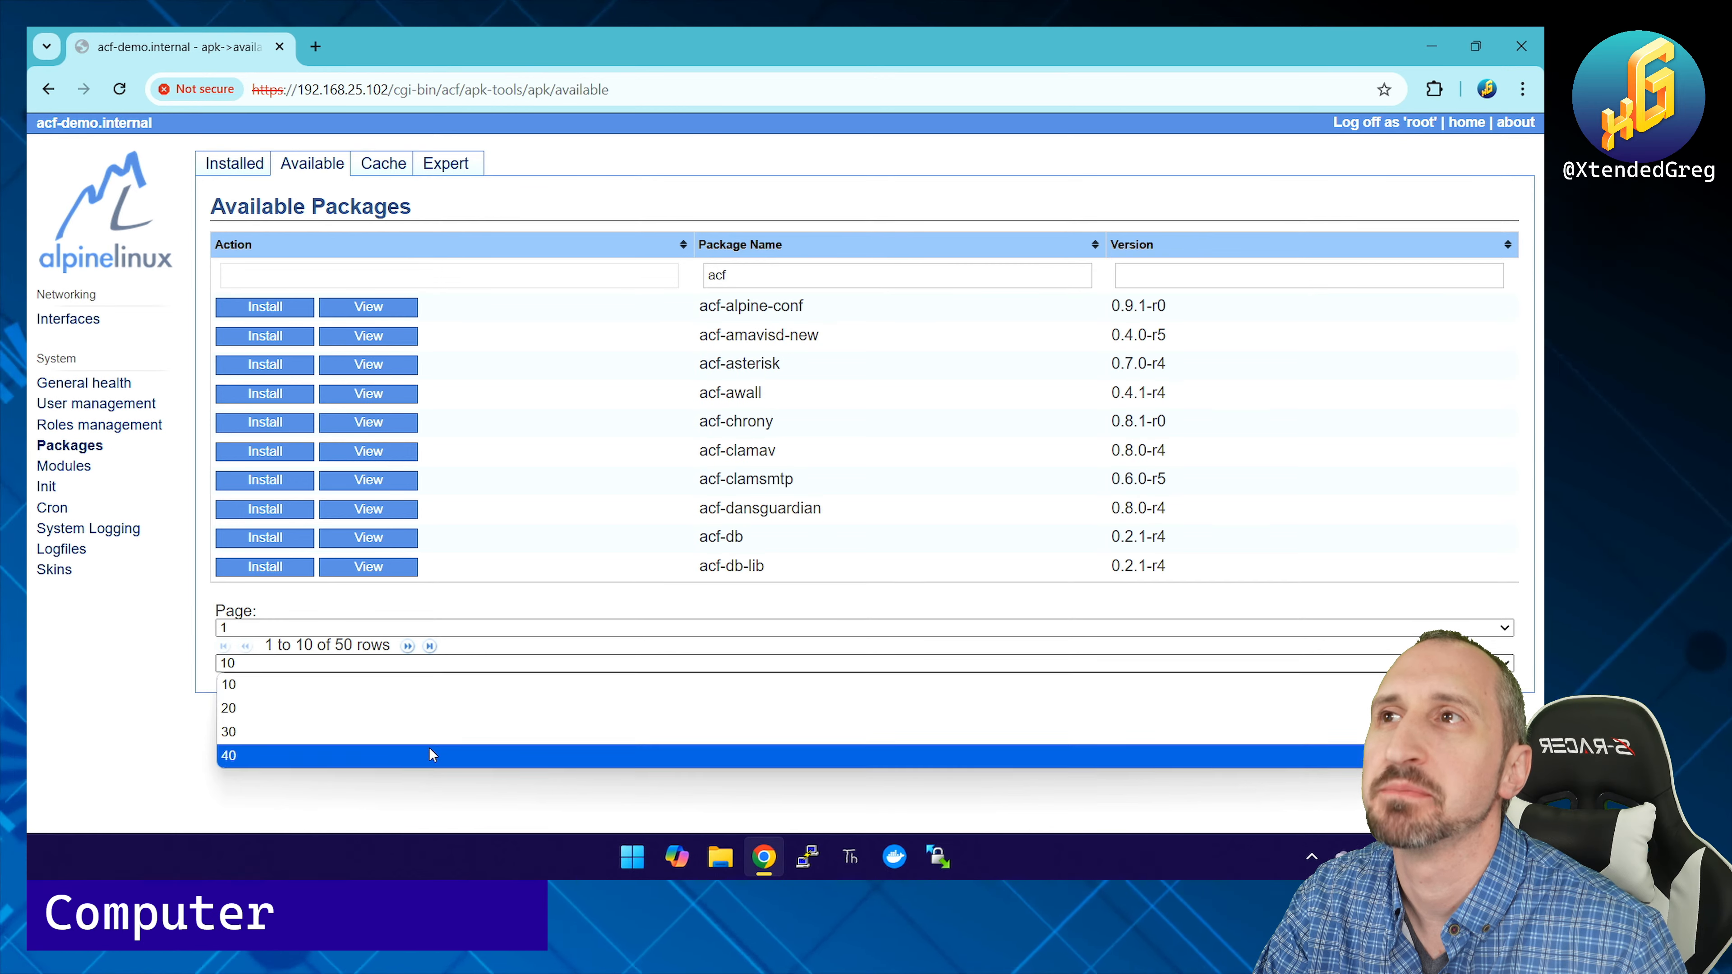
{"action": "left_click", "coordinate": [432, 753]}
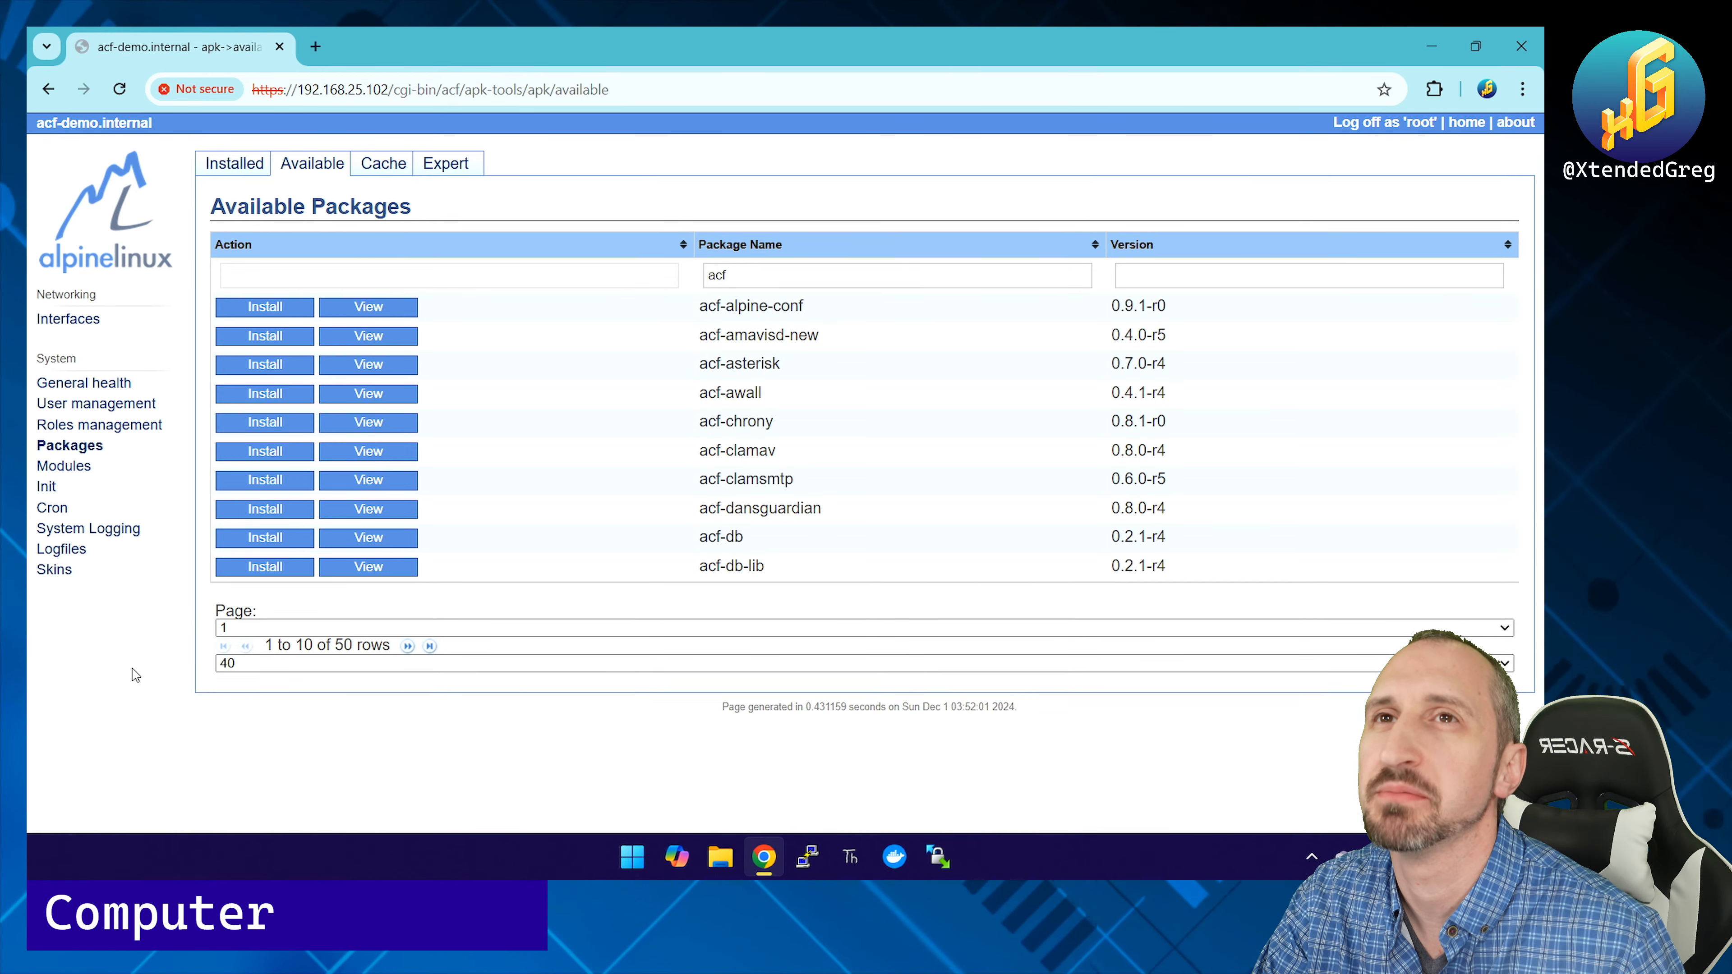
Step: Find acf-chrony in the filtered list and install it (0.8.1-r0)
{"action": "scroll", "coordinate": [676, 588], "scroll_direction": "down", "scroll_amount": 1}
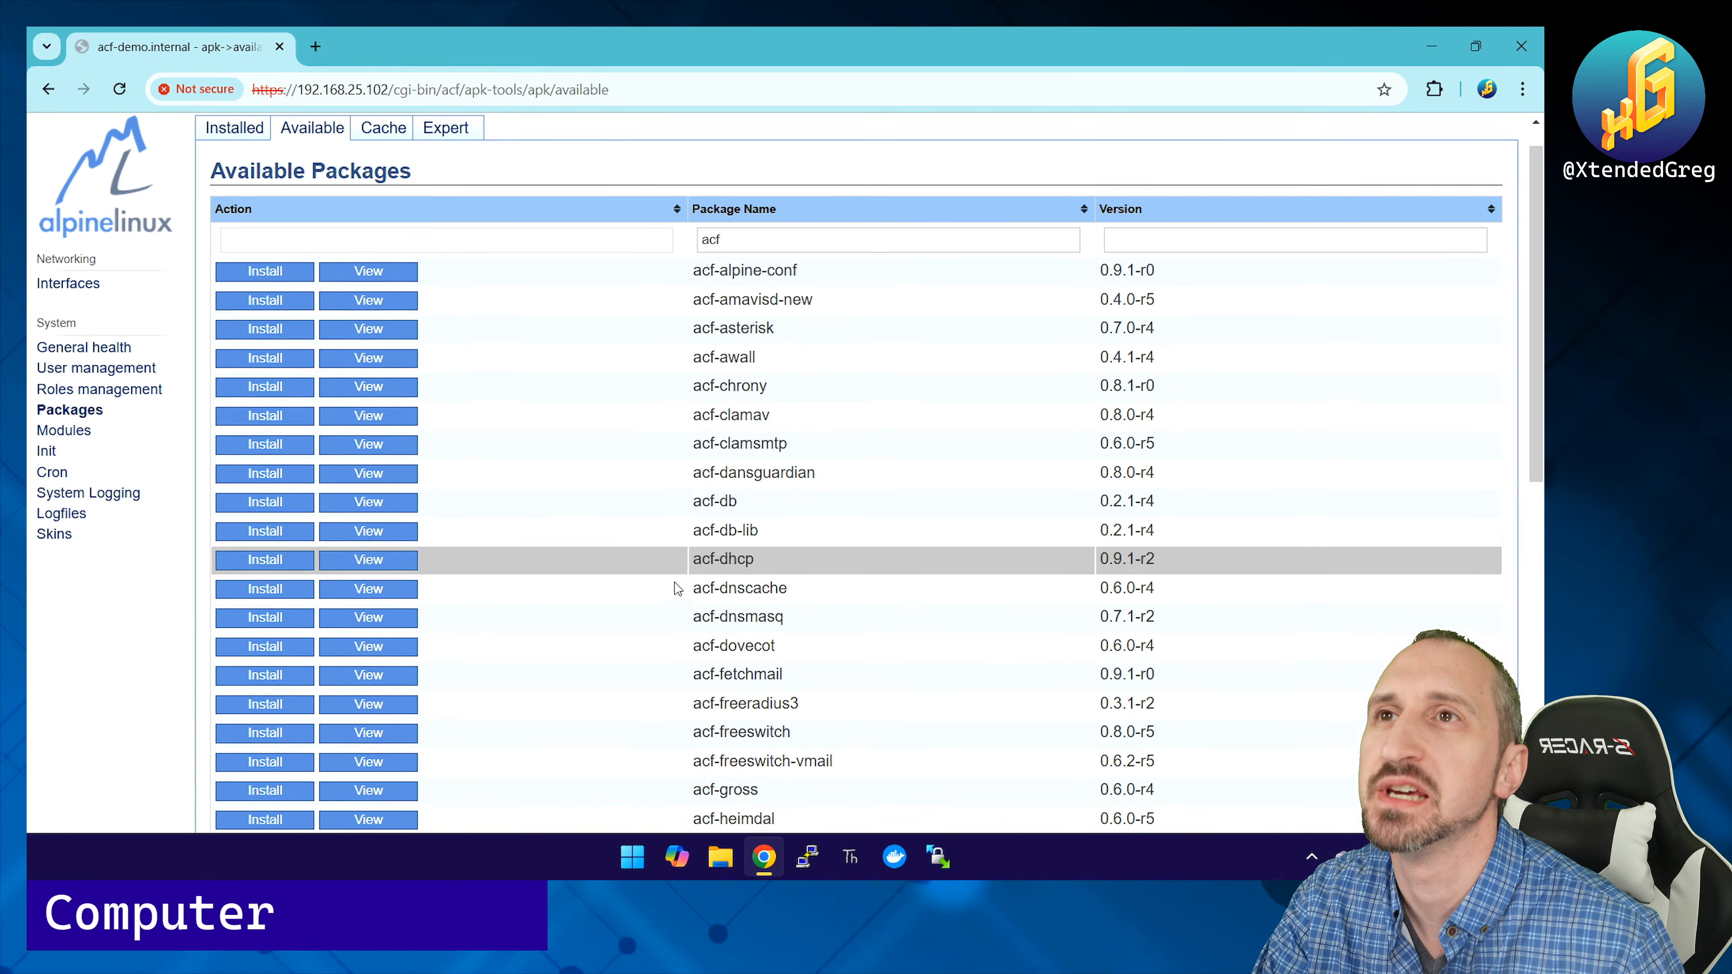
{"action": "scroll", "coordinate": [675, 588], "scroll_direction": "down", "scroll_amount": 1}
{"action": "scroll", "coordinate": [675, 589], "scroll_direction": "up", "scroll_amount": 1}
{"action": "scroll", "coordinate": [677, 587], "scroll_direction": "down", "scroll_amount": 1}
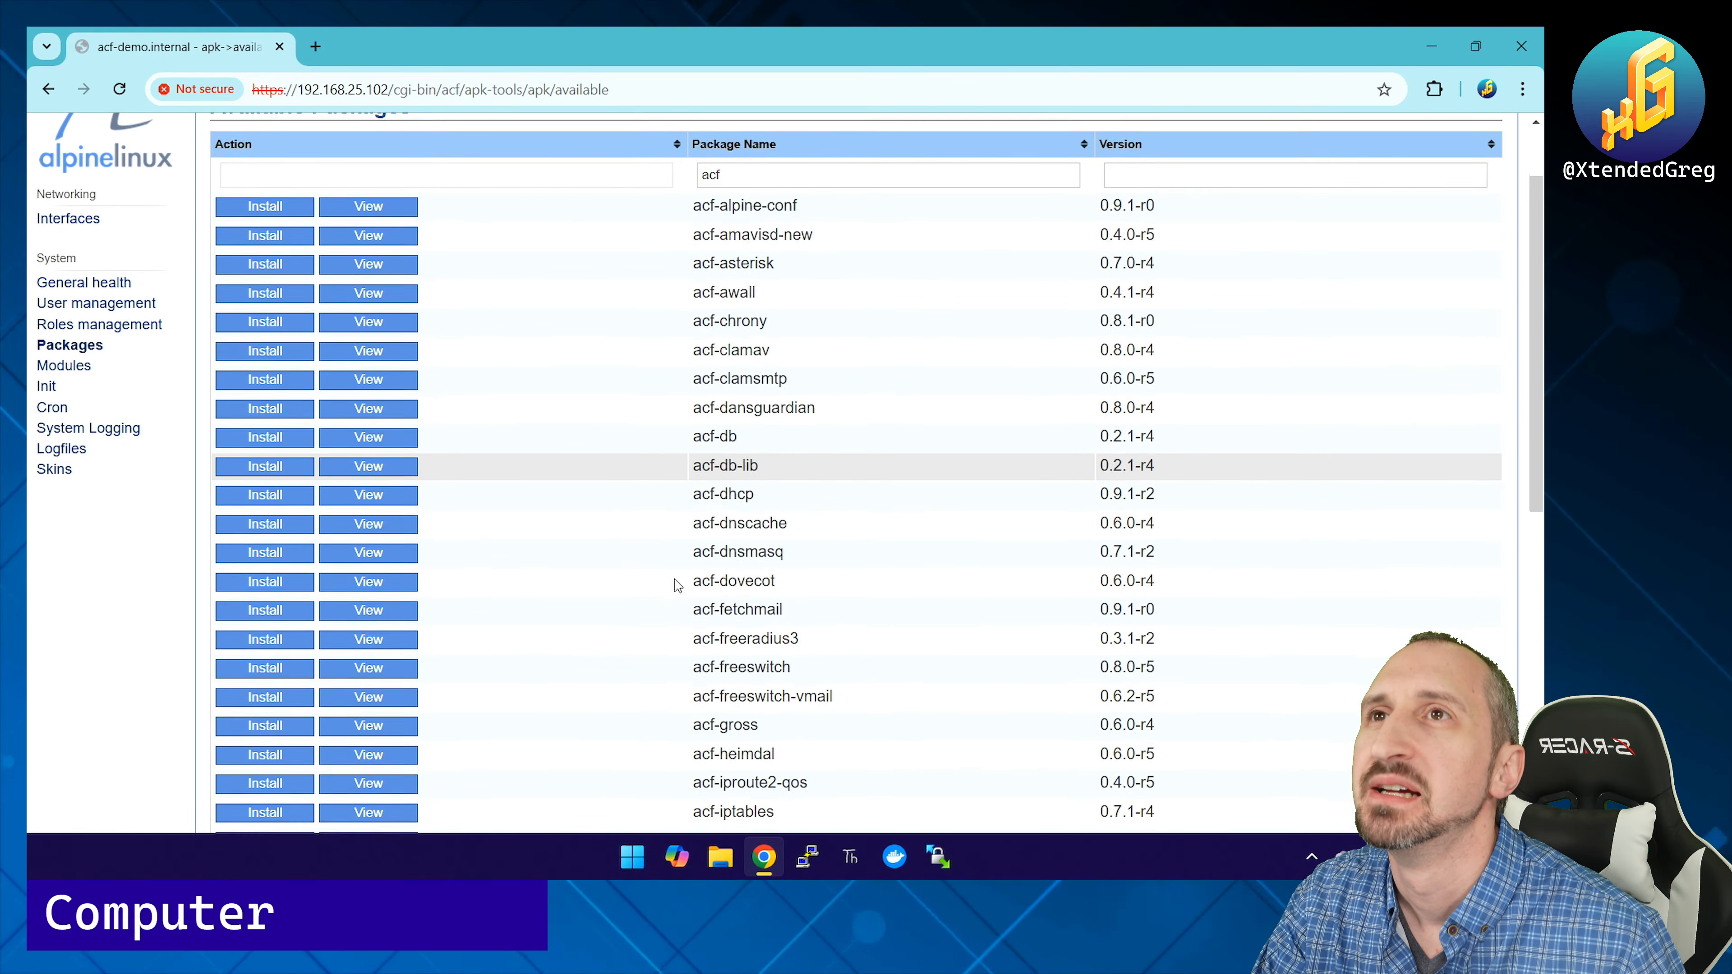
{"action": "scroll", "coordinate": [676, 584], "scroll_direction": "down", "scroll_amount": 2}
{"action": "scroll", "coordinate": [678, 580], "scroll_direction": "up", "scroll_amount": 2}
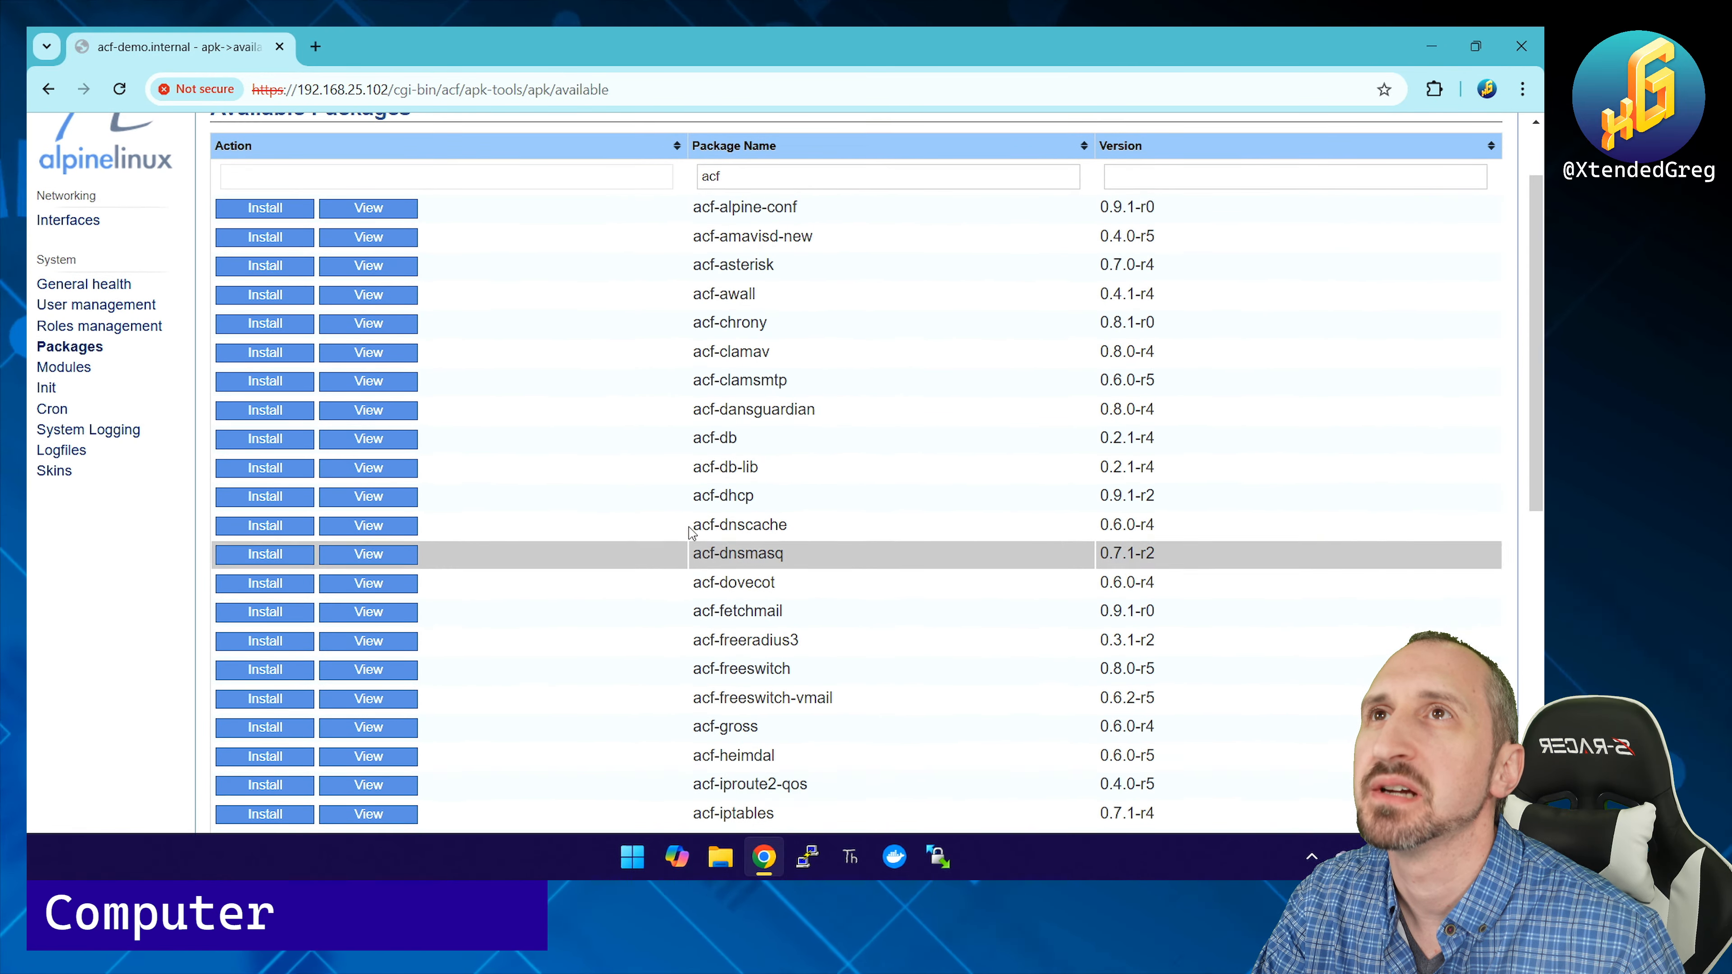
{"action": "left_click", "coordinate": [278, 324]}
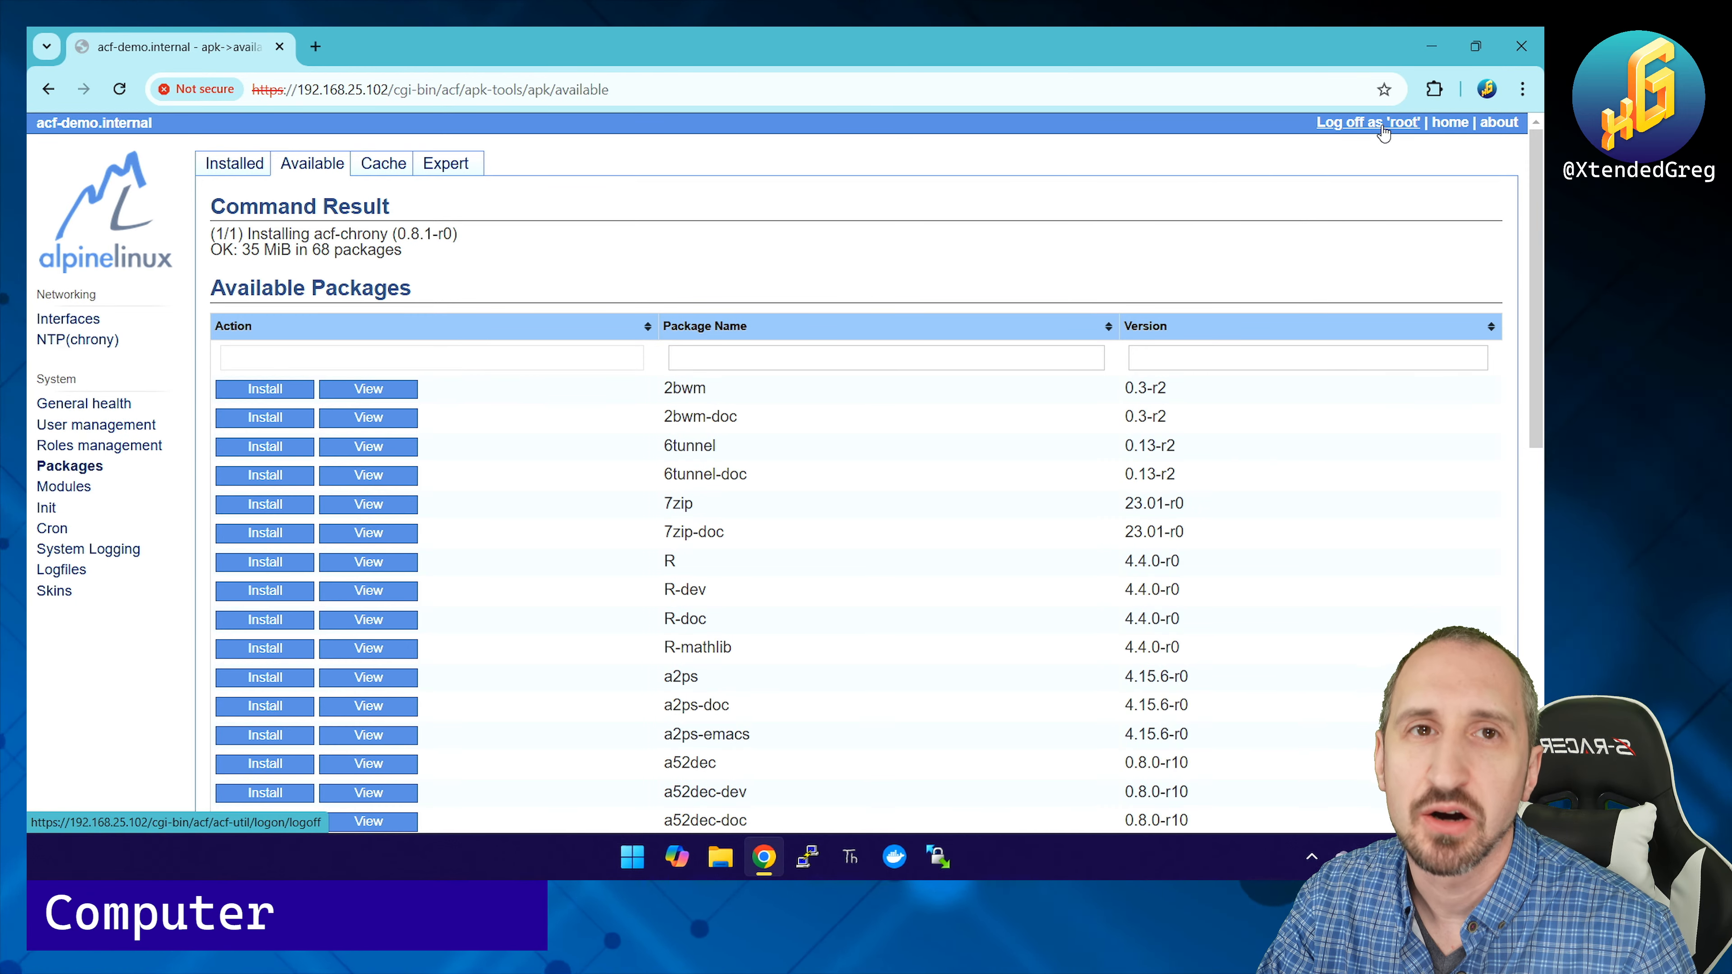
Step: Open the NTP (chrony) status and confirm chrony-4.5-r0 is started, tracking pool.ntp.org
{"action": "left_click", "coordinate": [71, 341]}
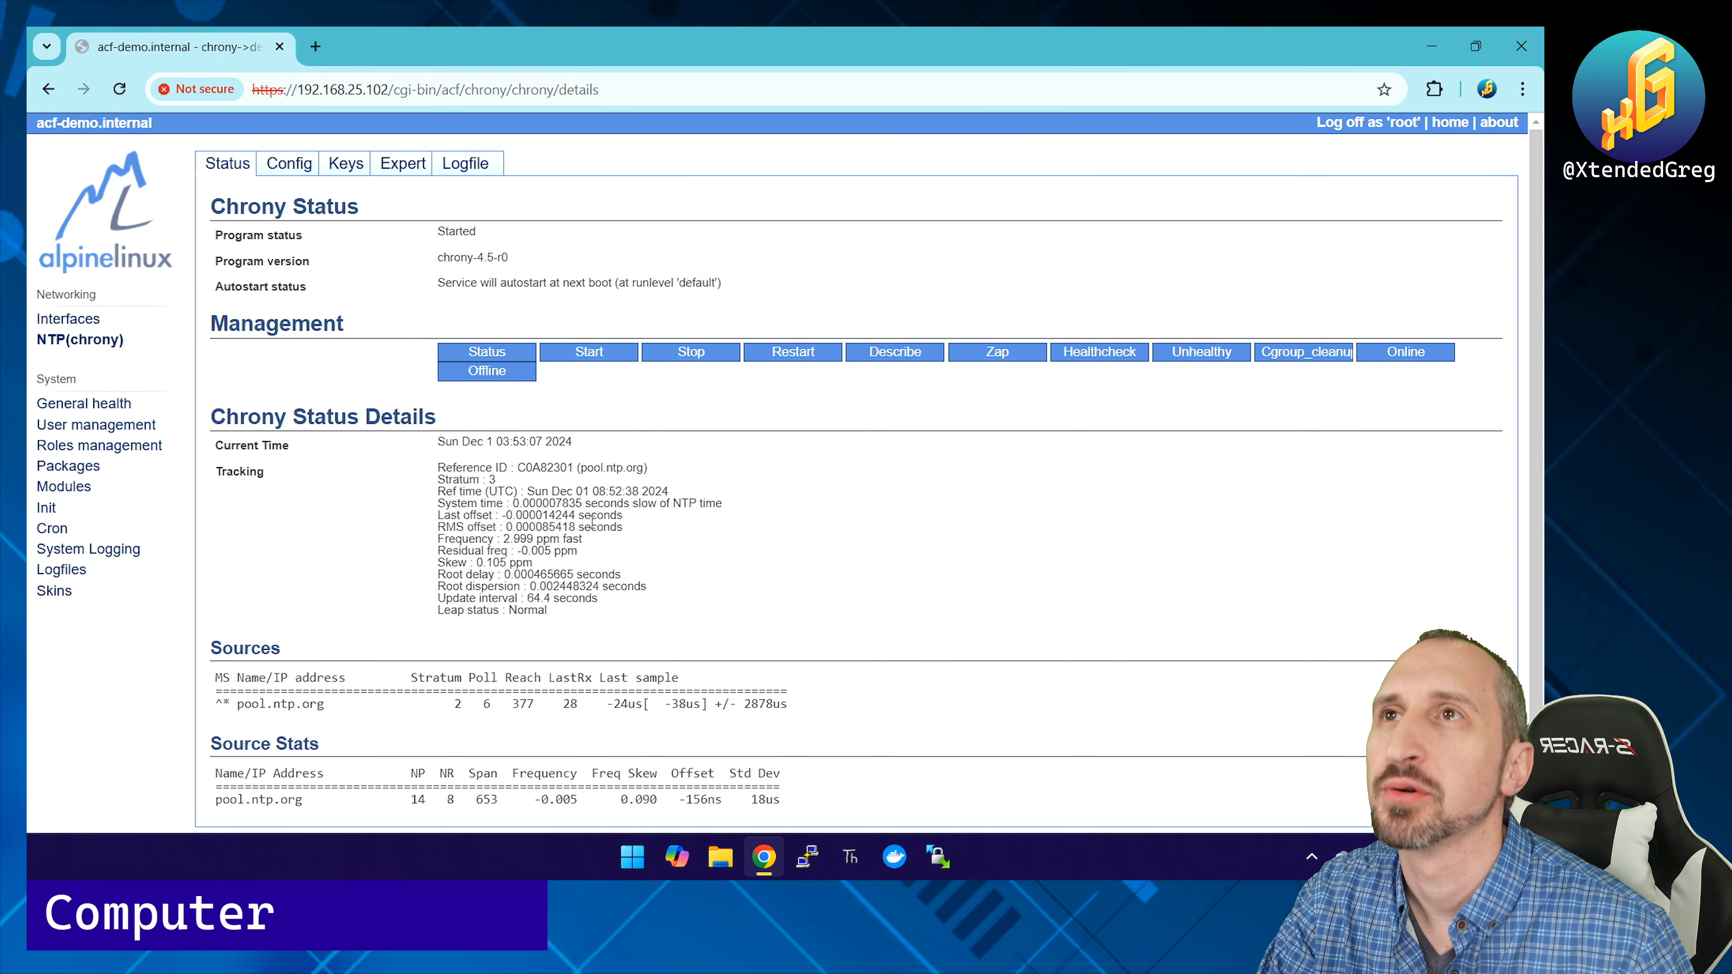
{"action": "scroll", "coordinate": [580, 544], "scroll_direction": "down", "scroll_amount": 1}
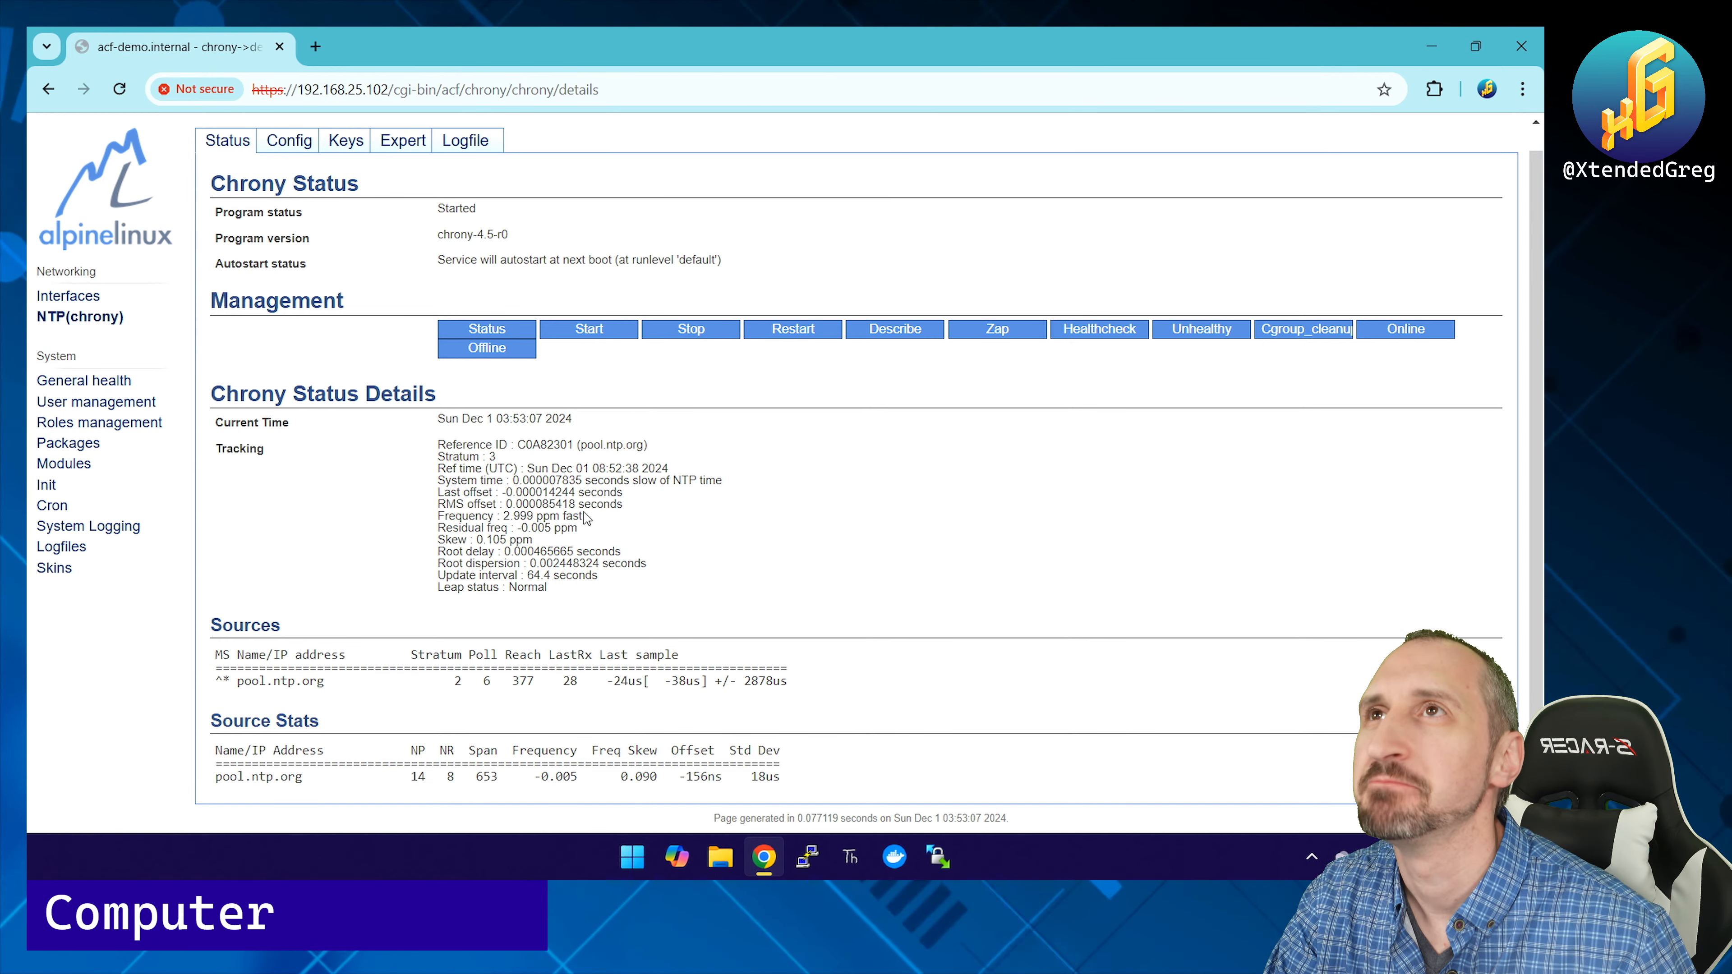
{"action": "left_click", "coordinate": [291, 141]}
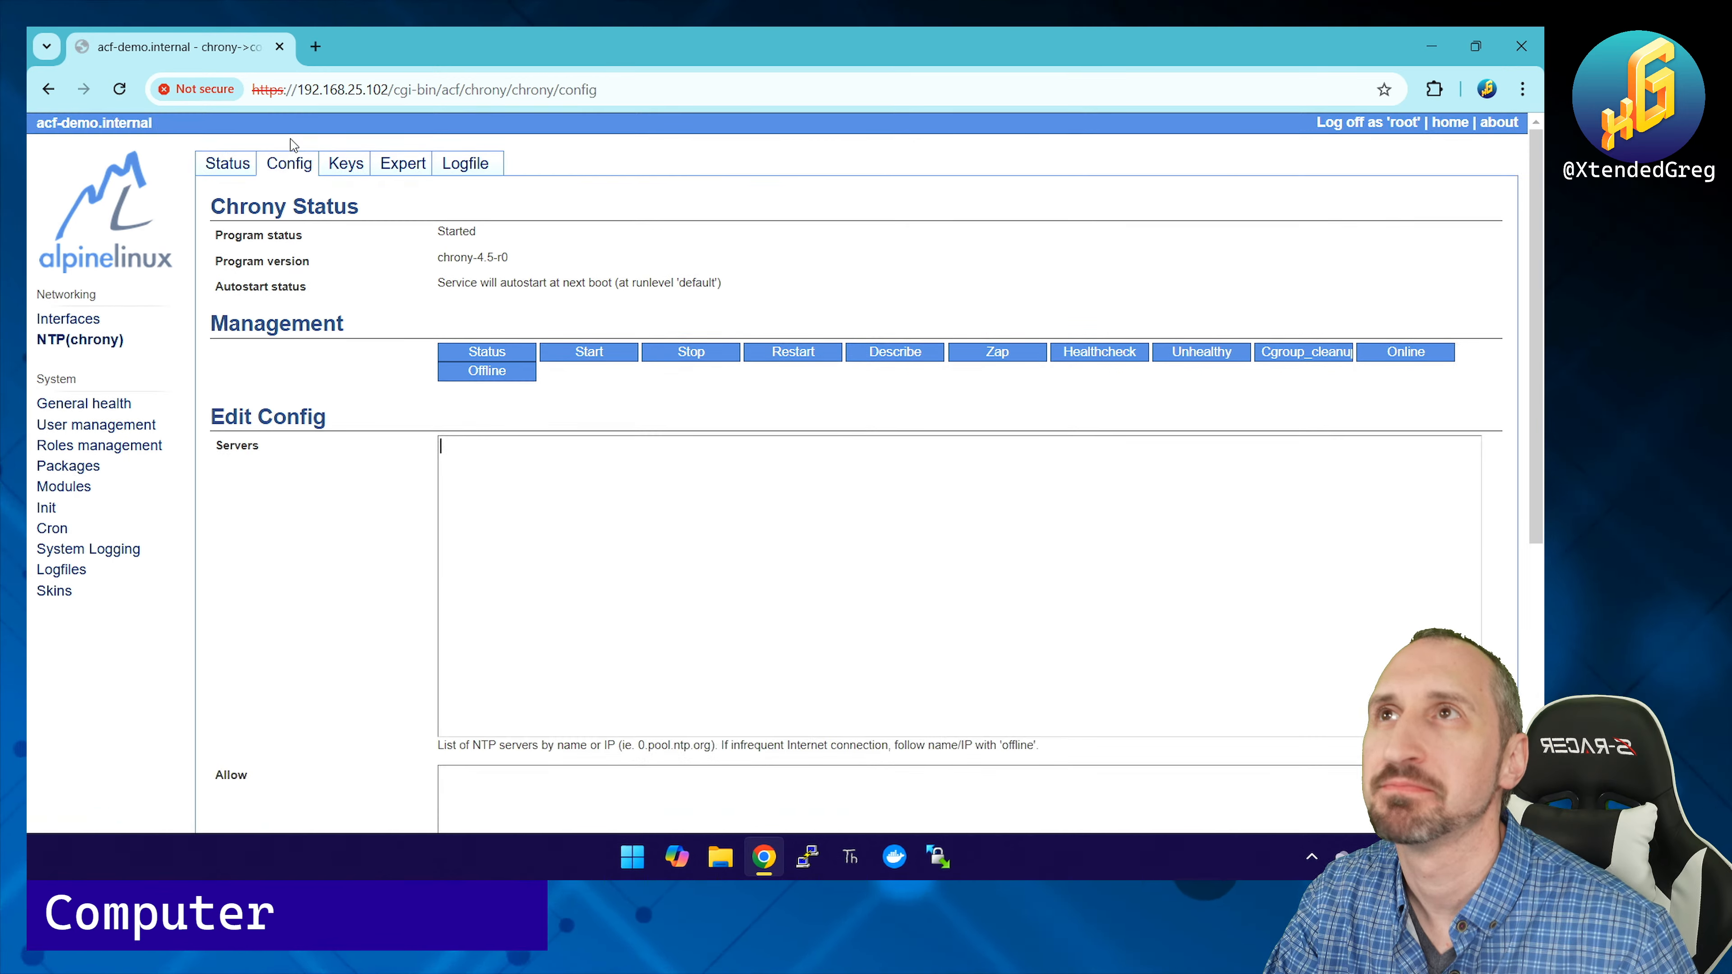
{"action": "scroll", "coordinate": [395, 543], "scroll_direction": "down", "scroll_amount": 6}
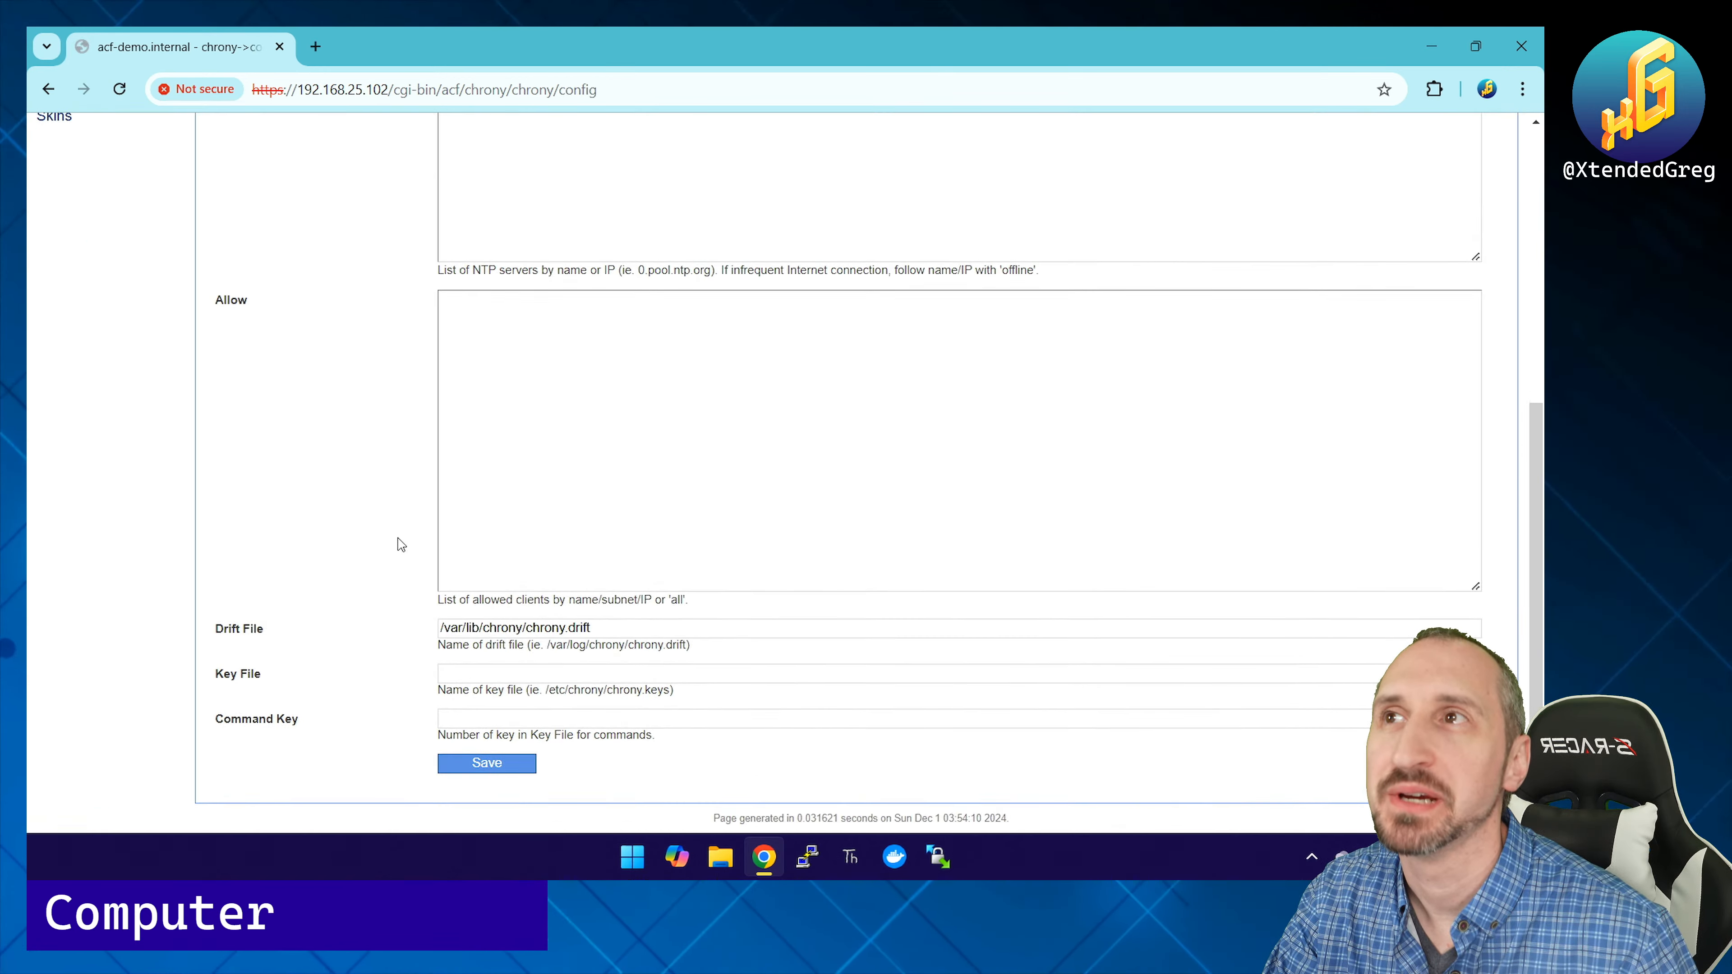
{"action": "scroll", "coordinate": [395, 543], "scroll_direction": "up", "scroll_amount": 6}
{"action": "left_click", "coordinate": [344, 168]}
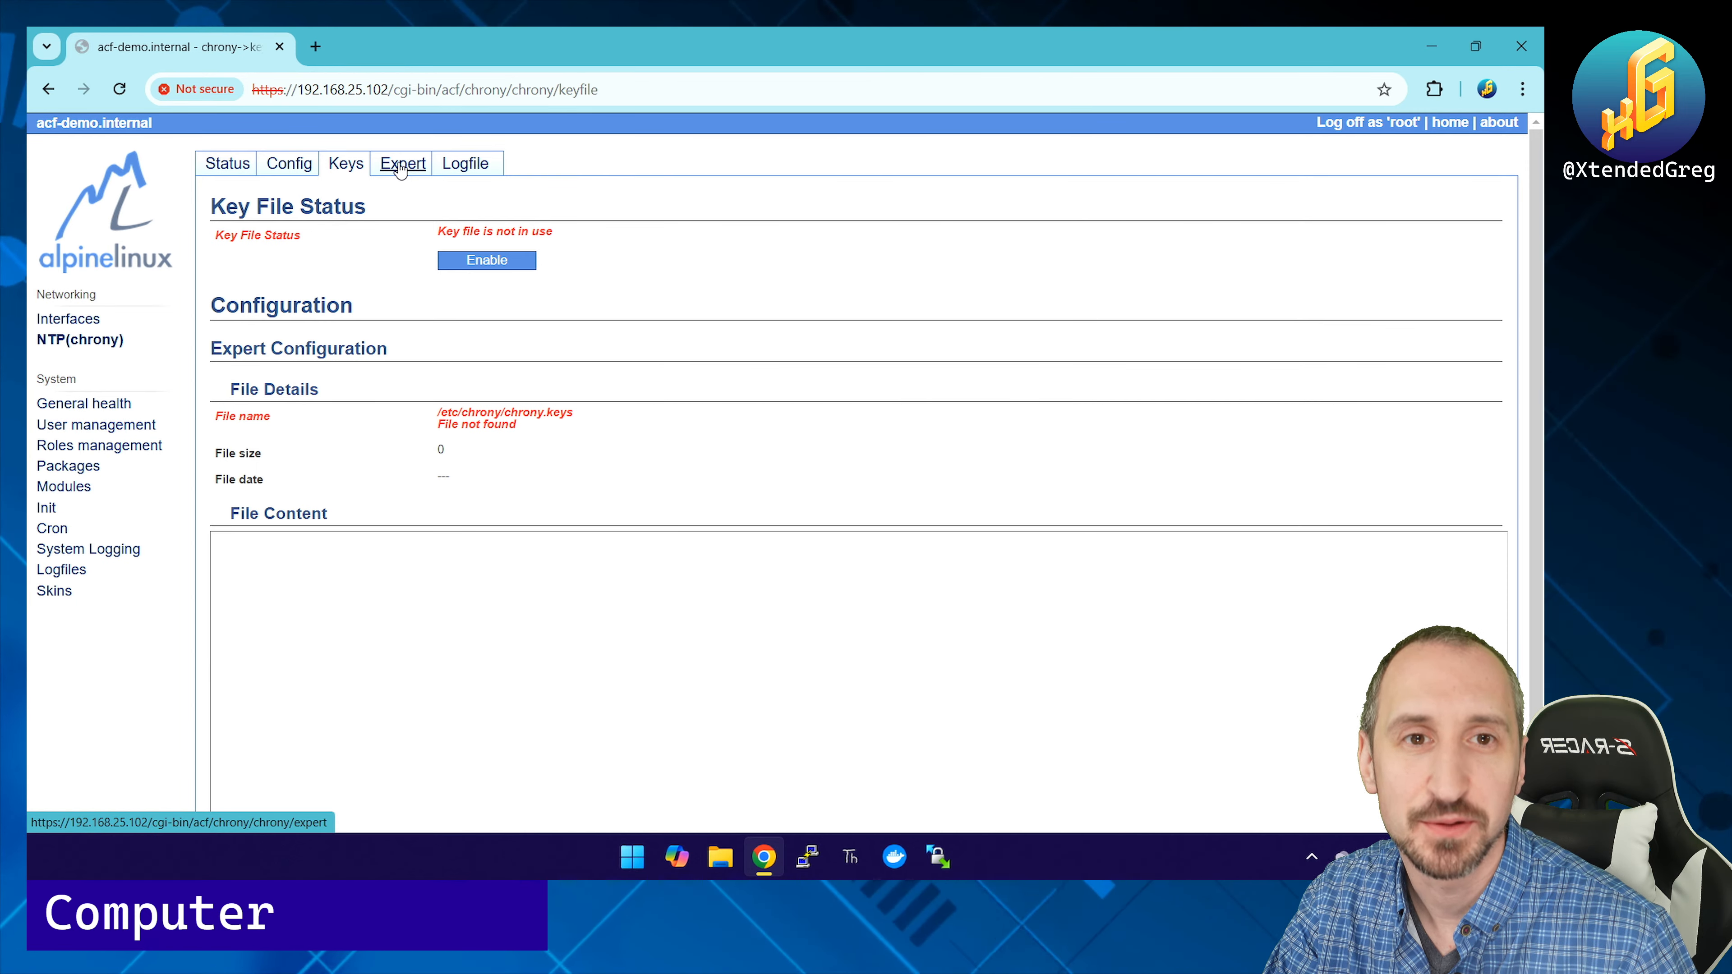
{"action": "left_click", "coordinate": [401, 168]}
{"action": "scroll", "coordinate": [388, 485], "scroll_direction": "down", "scroll_amount": 1}
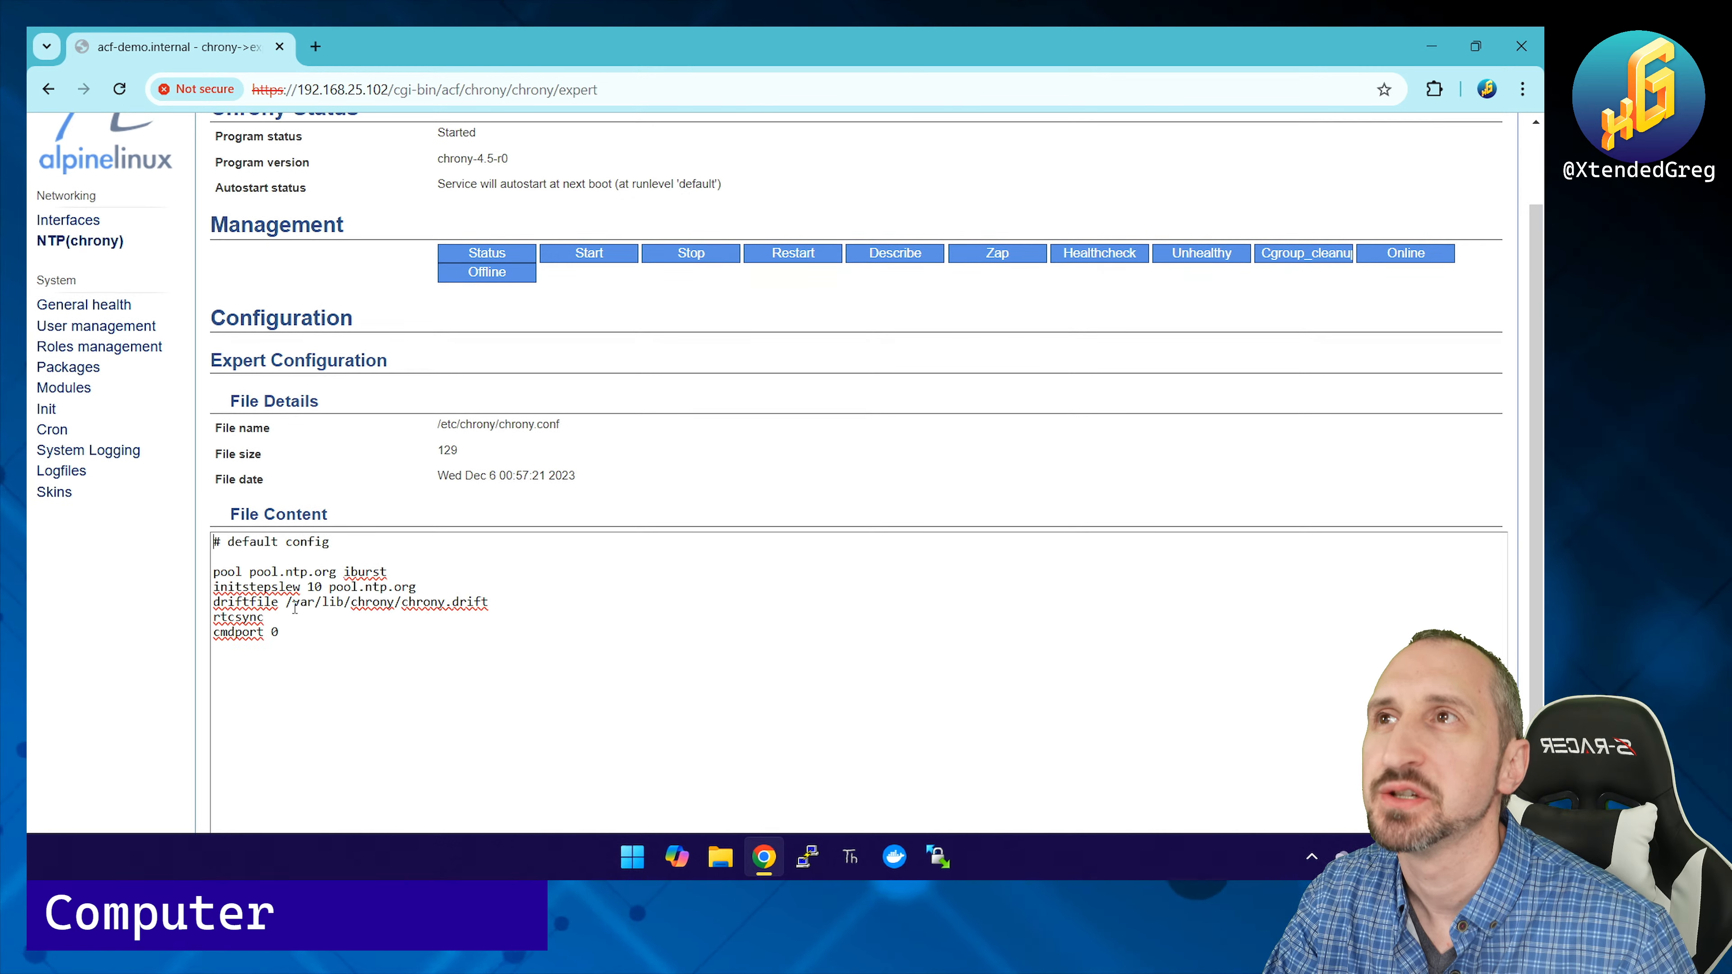
{"action": "left_click_drag", "start_coordinate": [329, 565], "coordinate": [338, 573]}
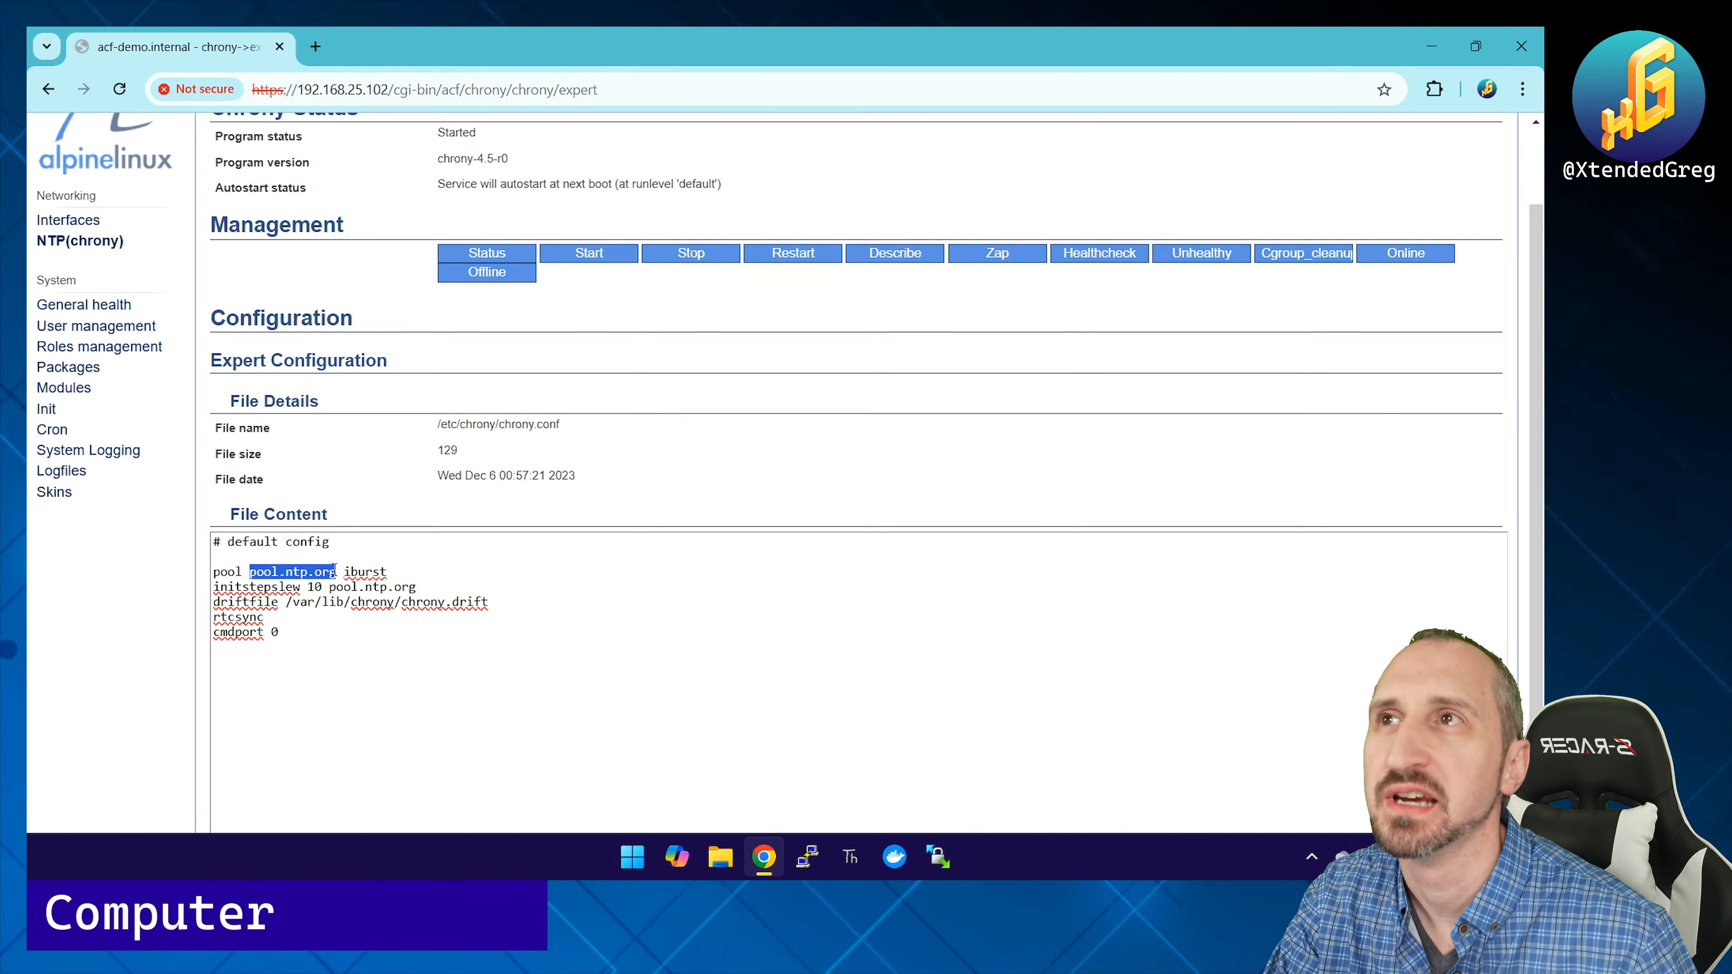
{"action": "left_click", "coordinate": [318, 635]}
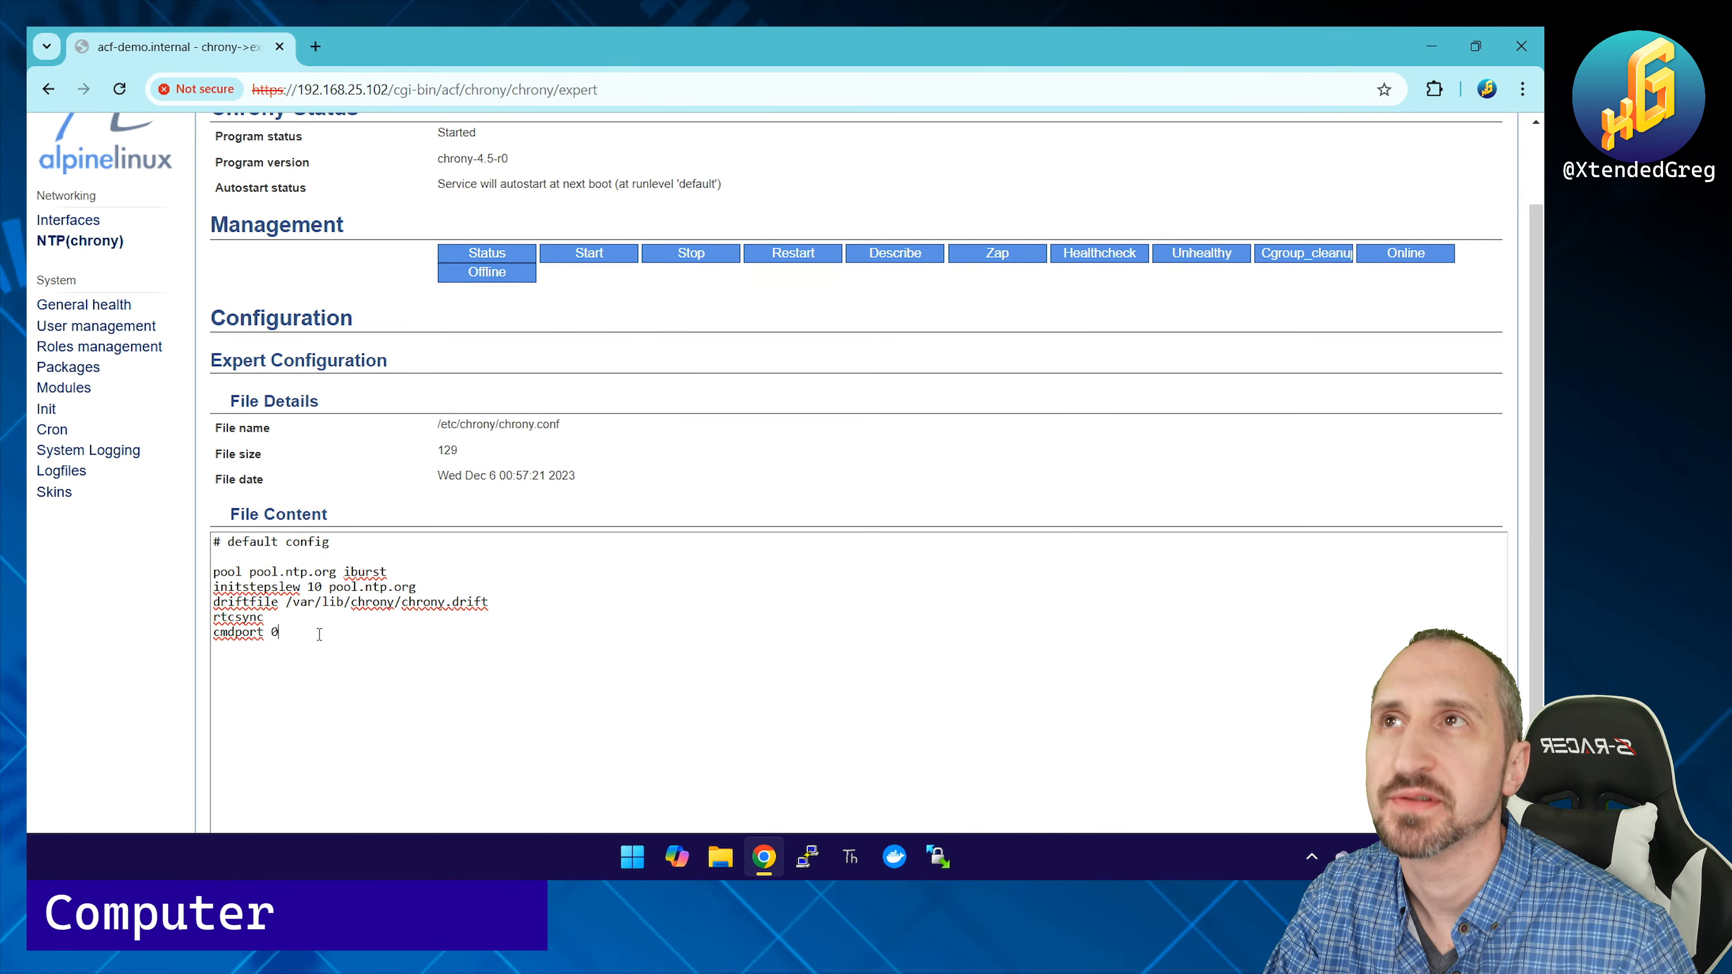
{"action": "scroll", "coordinate": [319, 634], "scroll_direction": "up", "scroll_amount": 2}
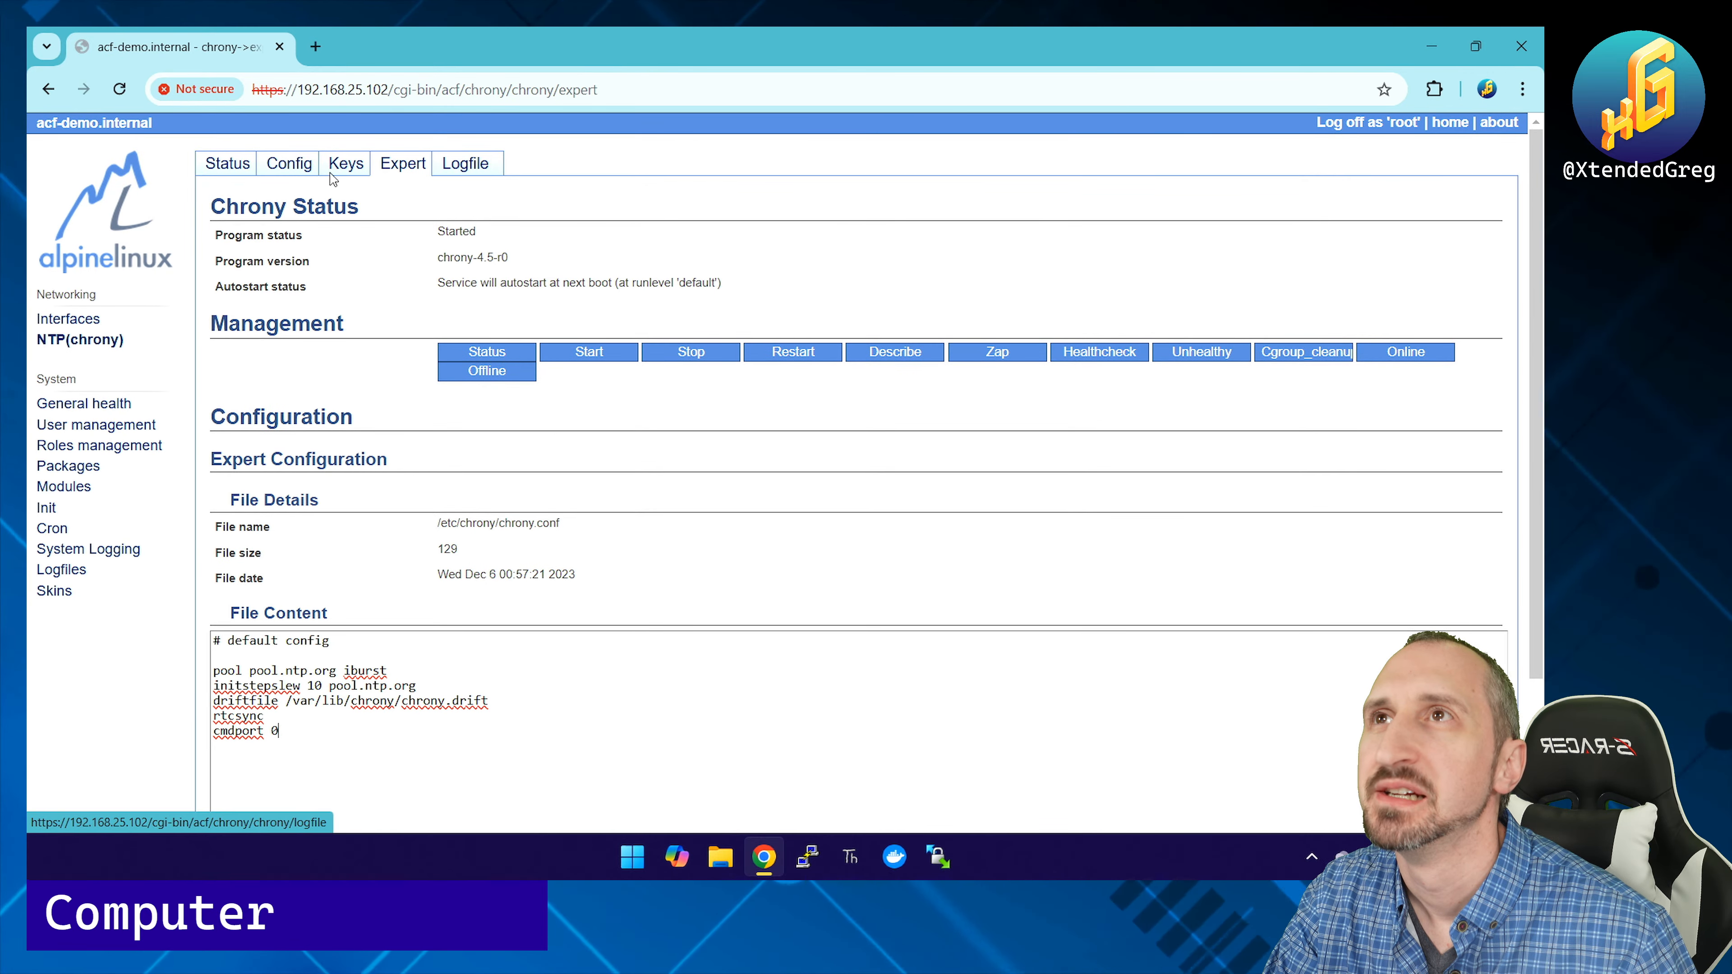
{"action": "left_click", "coordinate": [227, 164]}
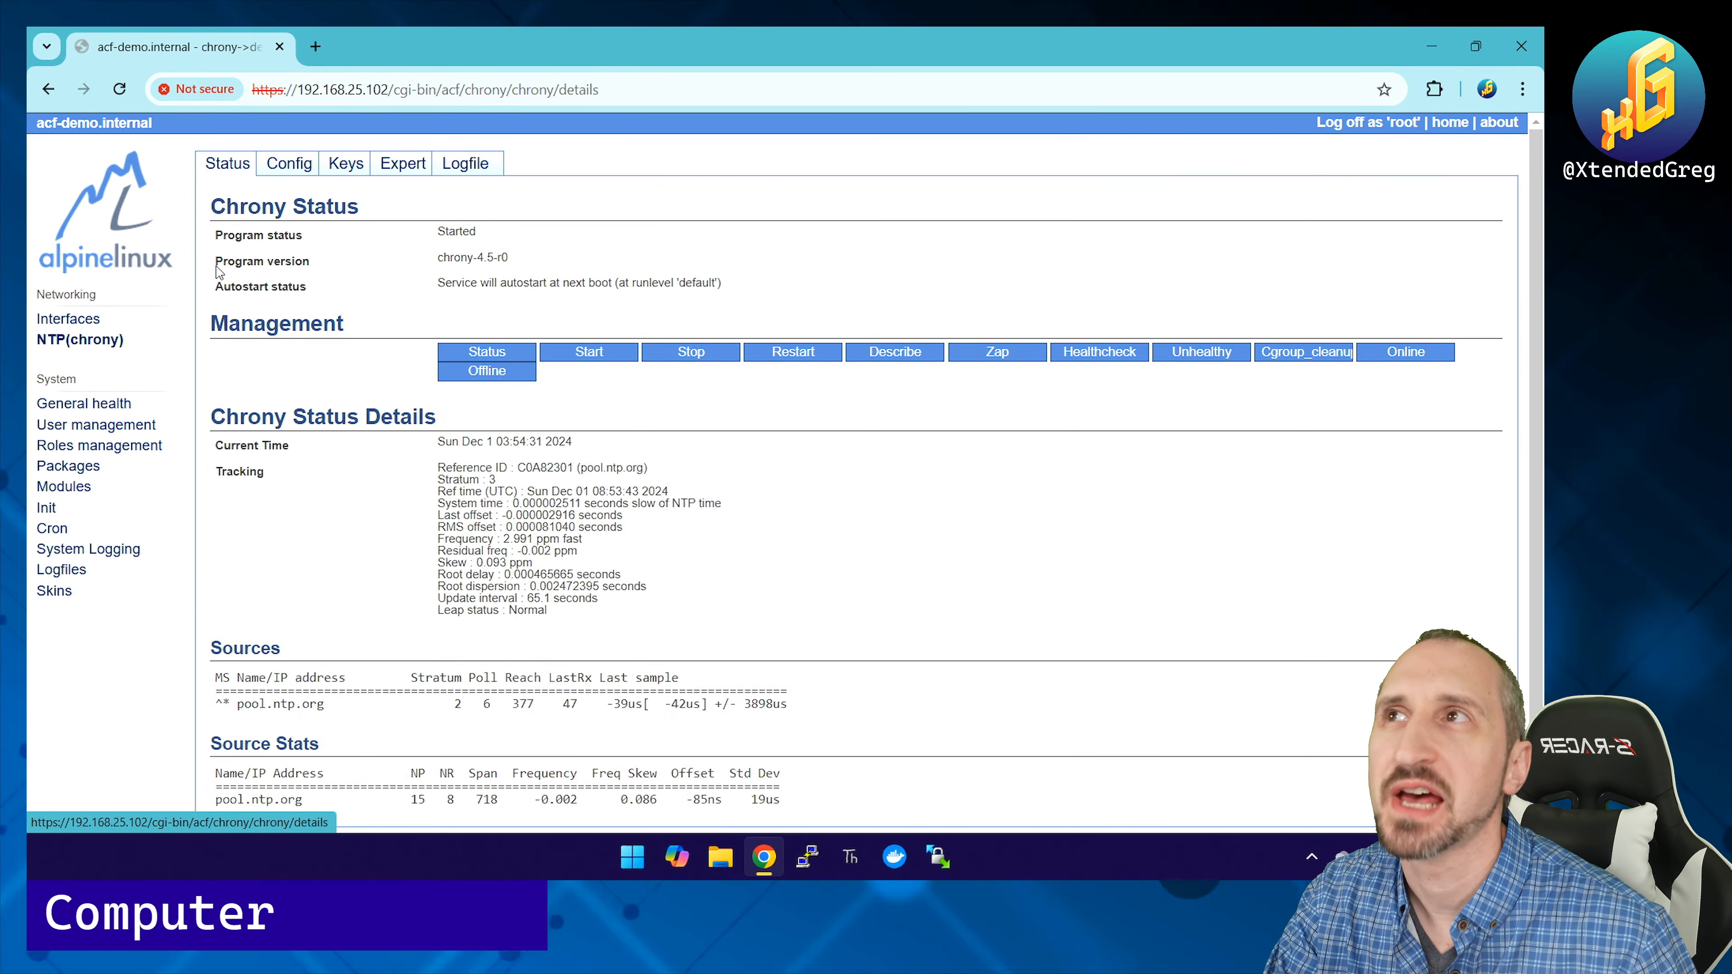
Step: Look over the kernel Modules list, then open the Init Runlevels page of services
{"action": "left_click", "coordinate": [65, 486]}
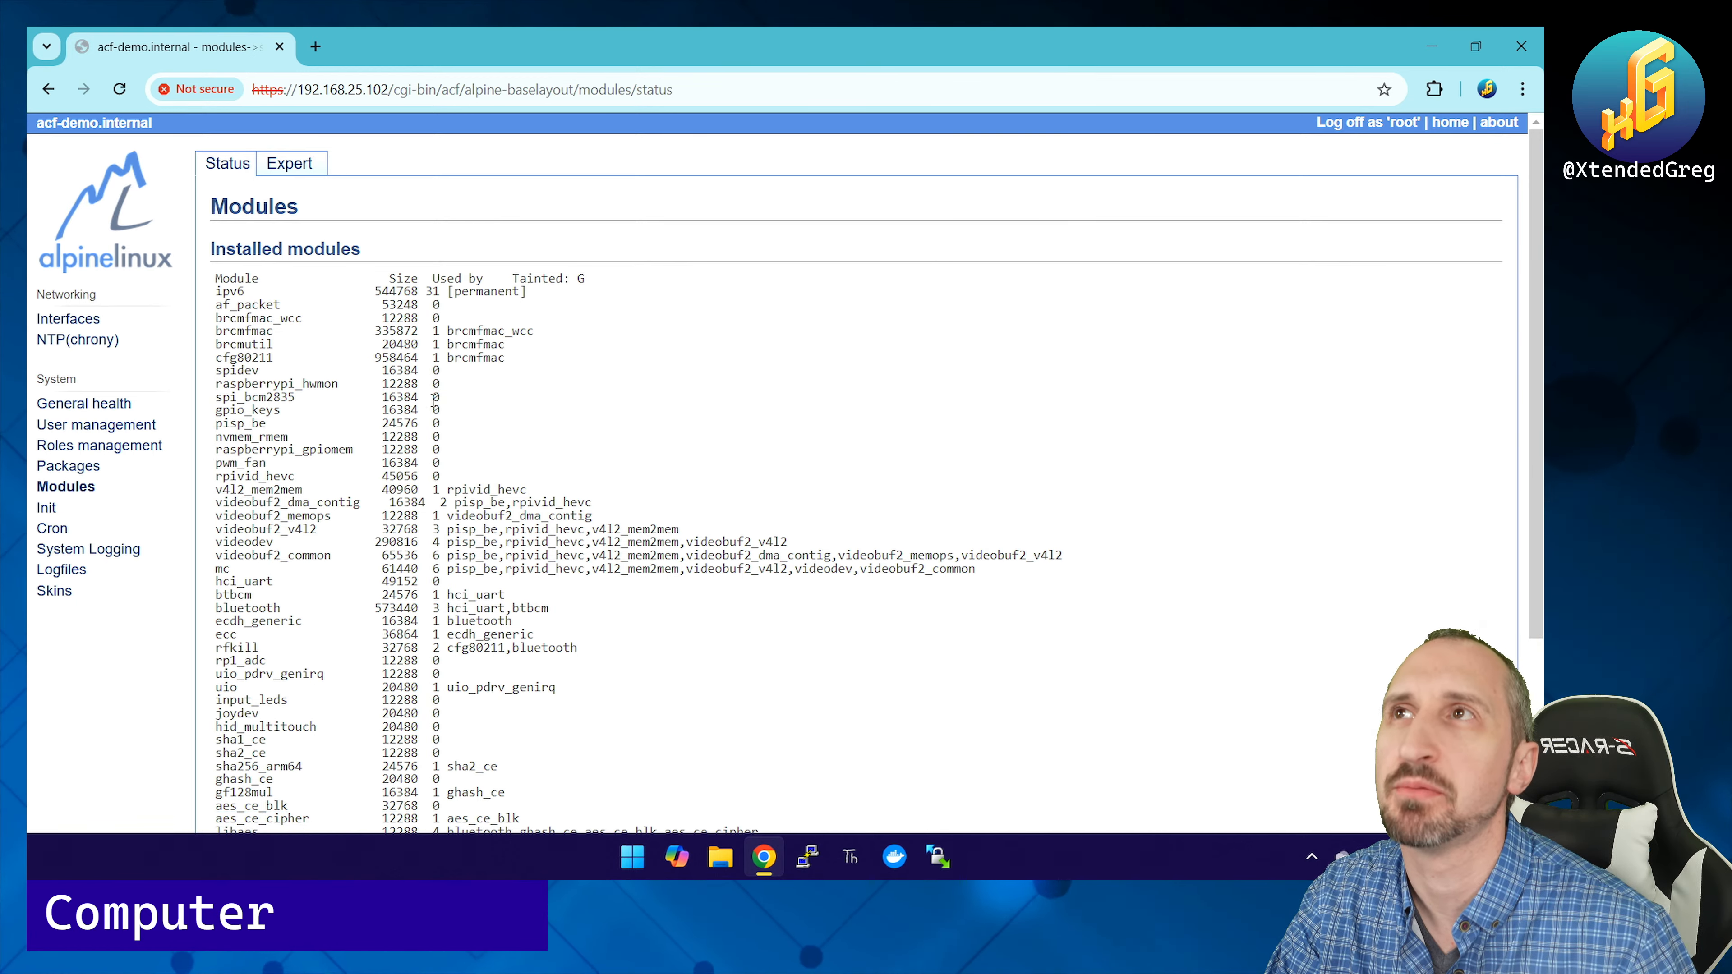
{"action": "scroll", "coordinate": [449, 372], "scroll_direction": "down", "scroll_amount": 5}
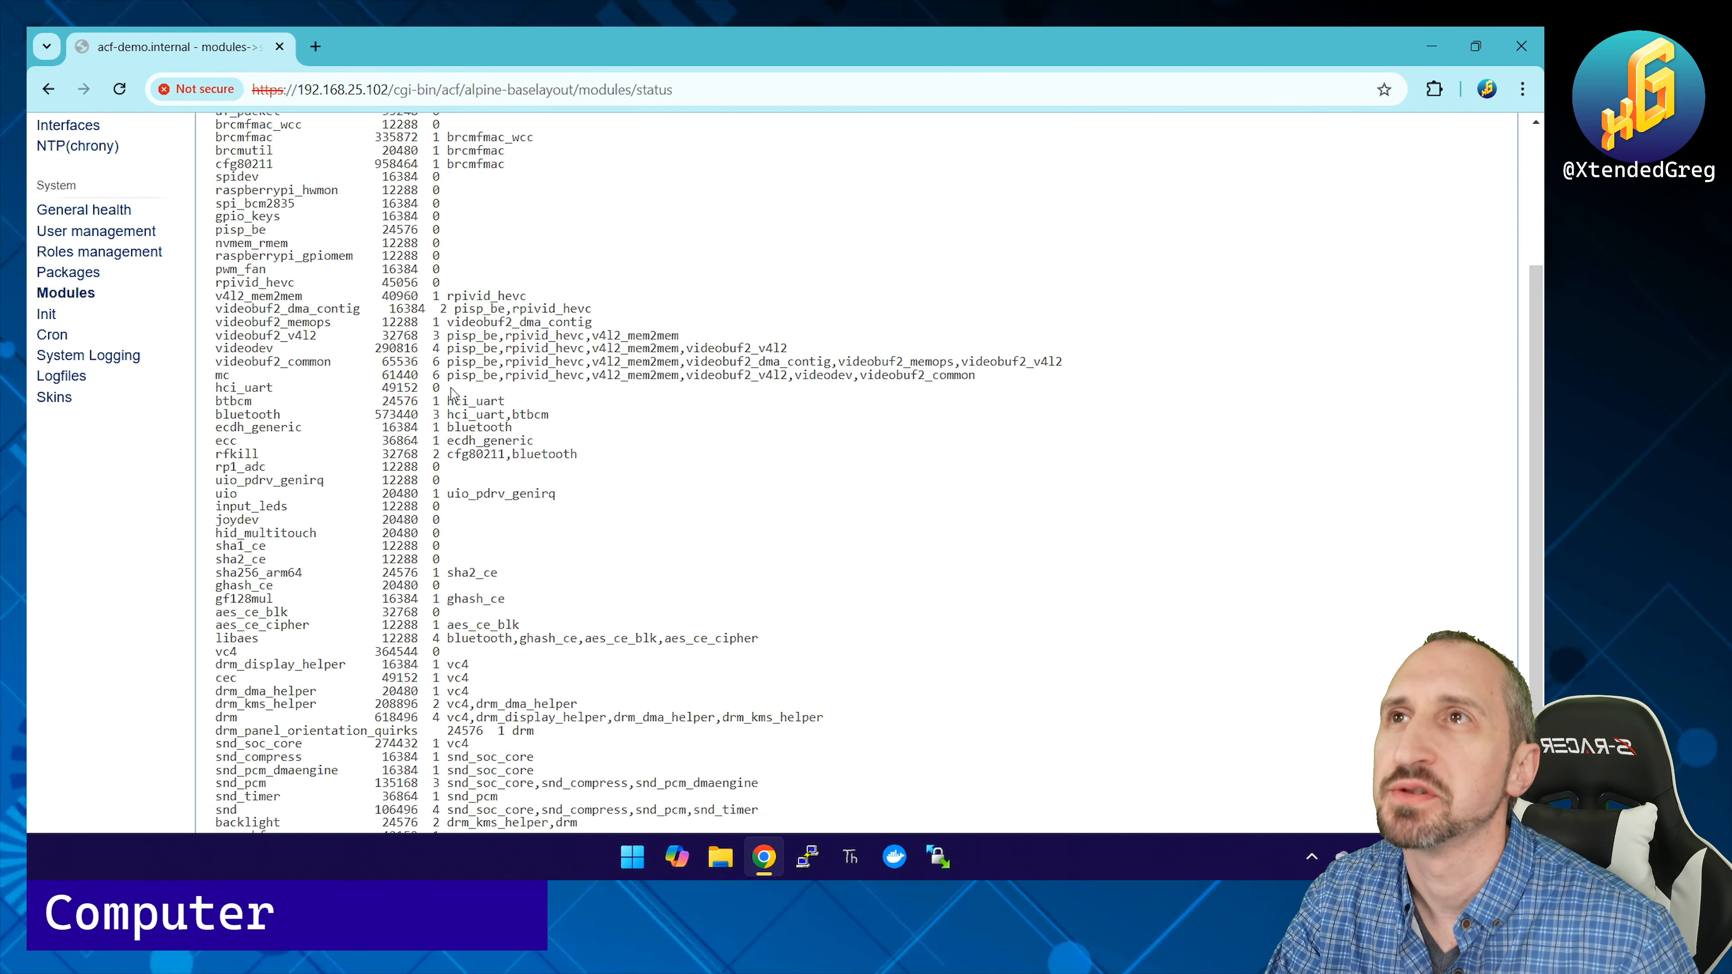
{"action": "scroll", "coordinate": [453, 389], "scroll_direction": "up", "scroll_amount": 5}
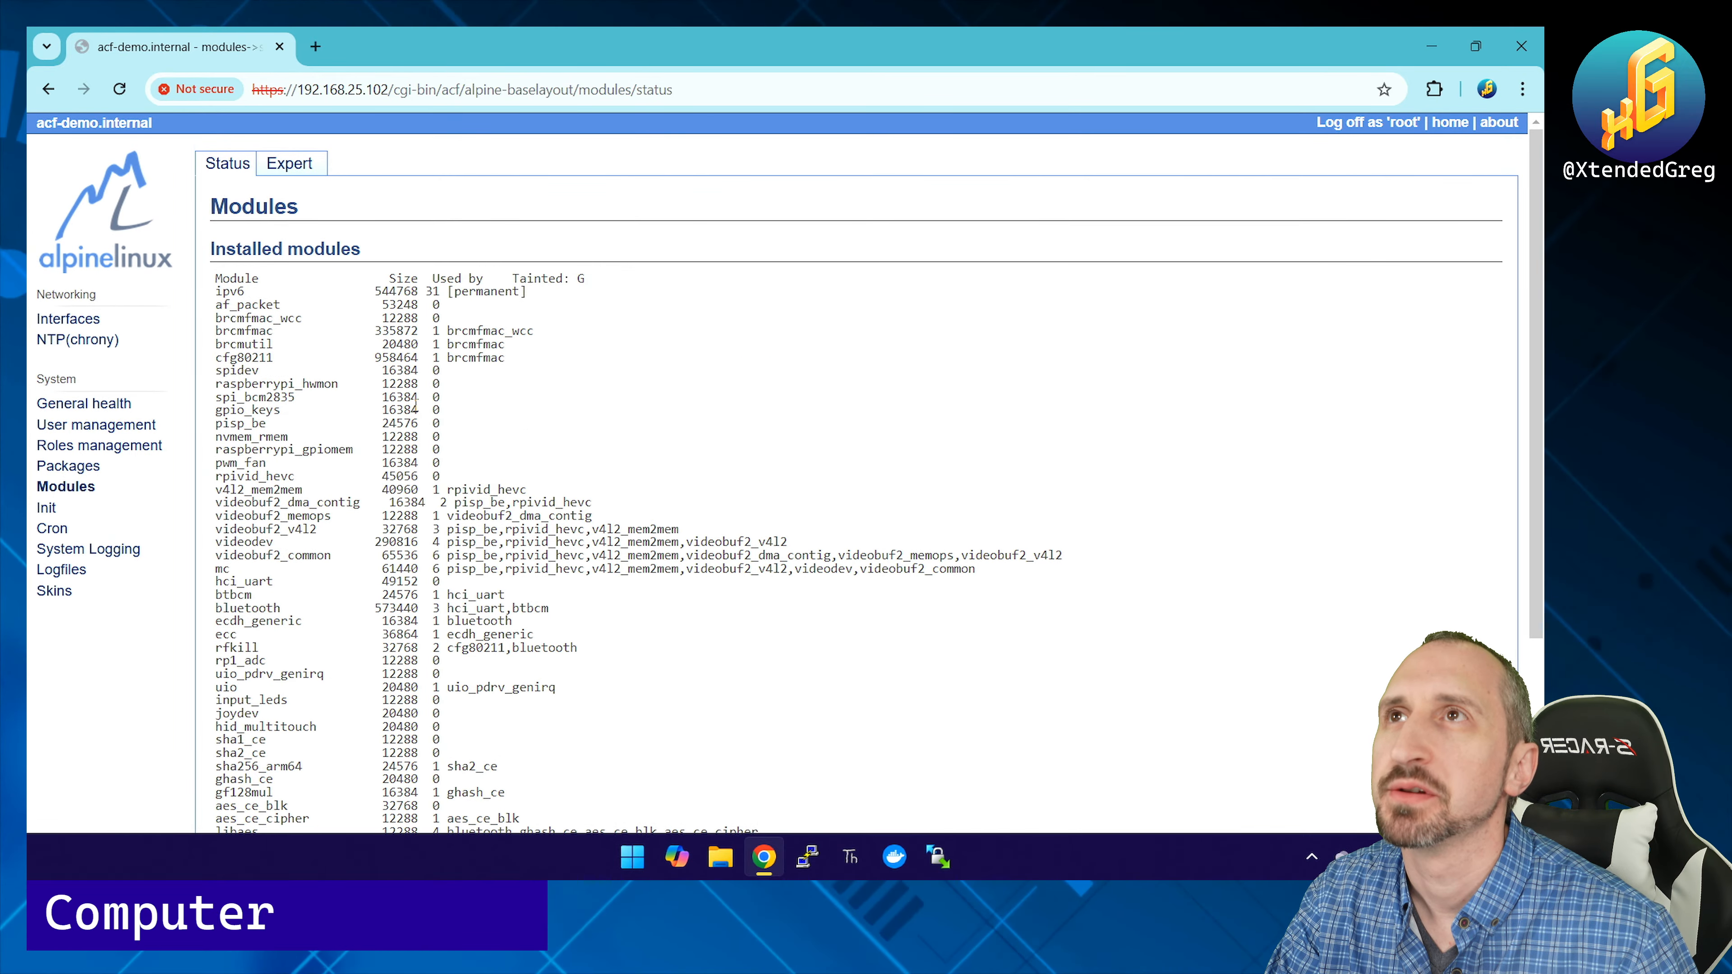
{"action": "left_click", "coordinate": [58, 510]}
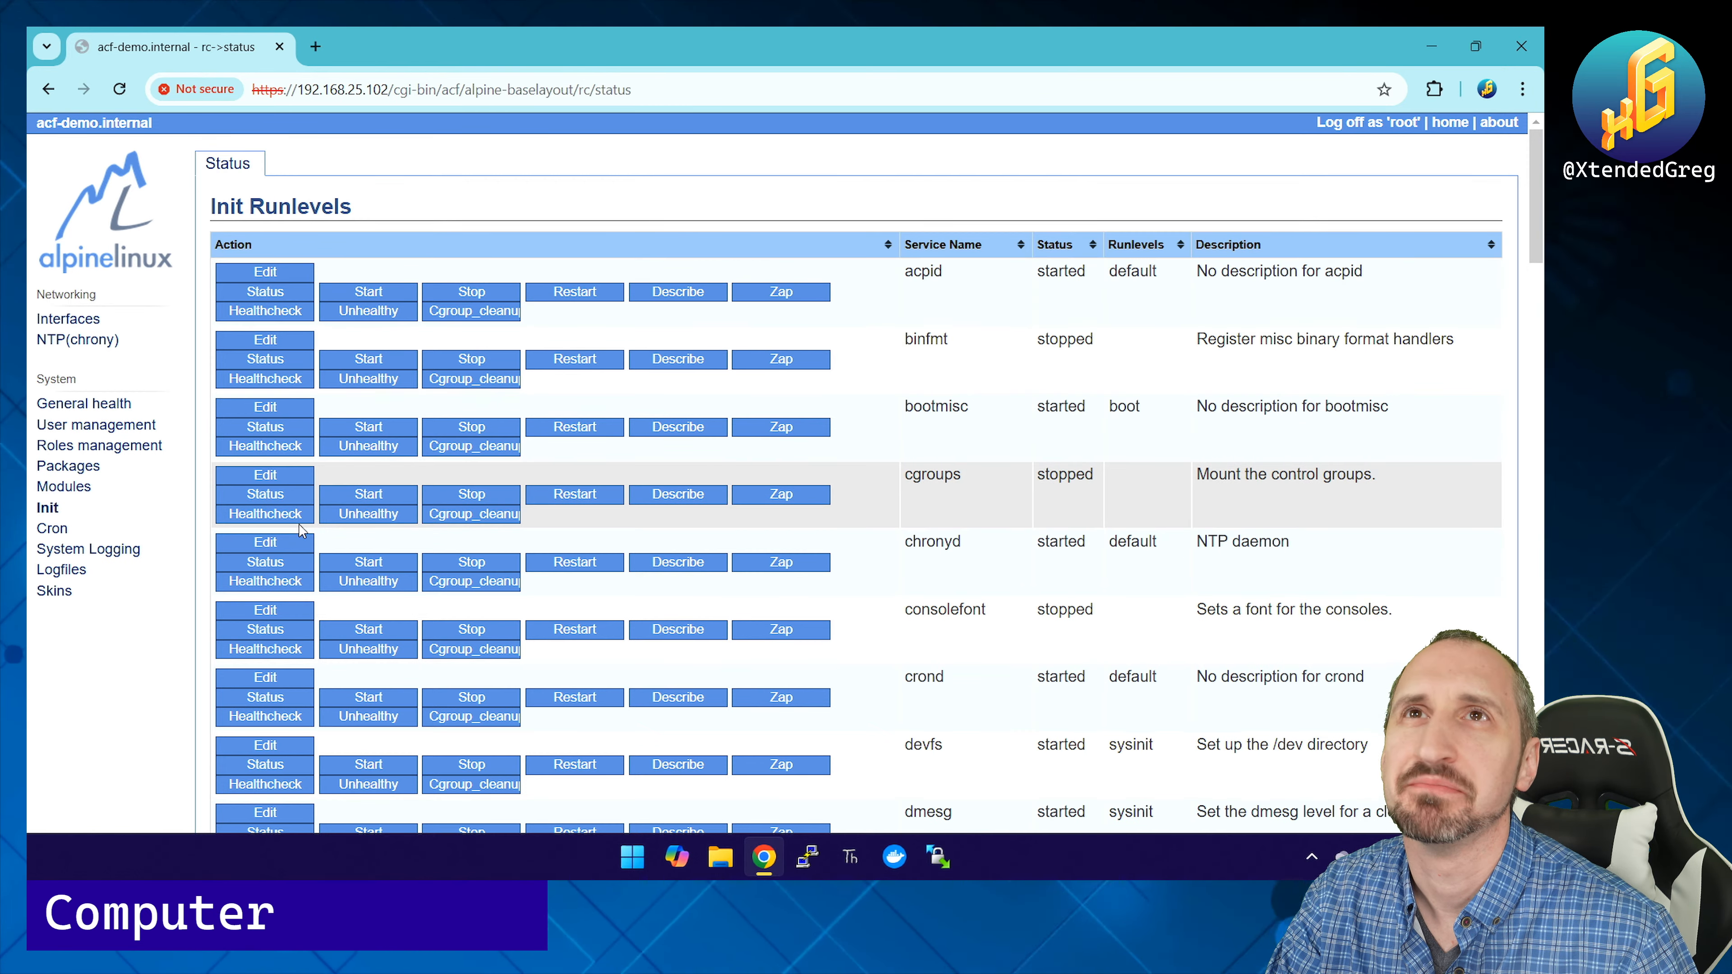
Step: Scroll through the Init Runlevels list, then open the Cron Status page
{"action": "scroll", "coordinate": [301, 531], "scroll_direction": "down", "scroll_amount": 10}
{"action": "scroll", "coordinate": [300, 531], "scroll_direction": "down", "scroll_amount": 20}
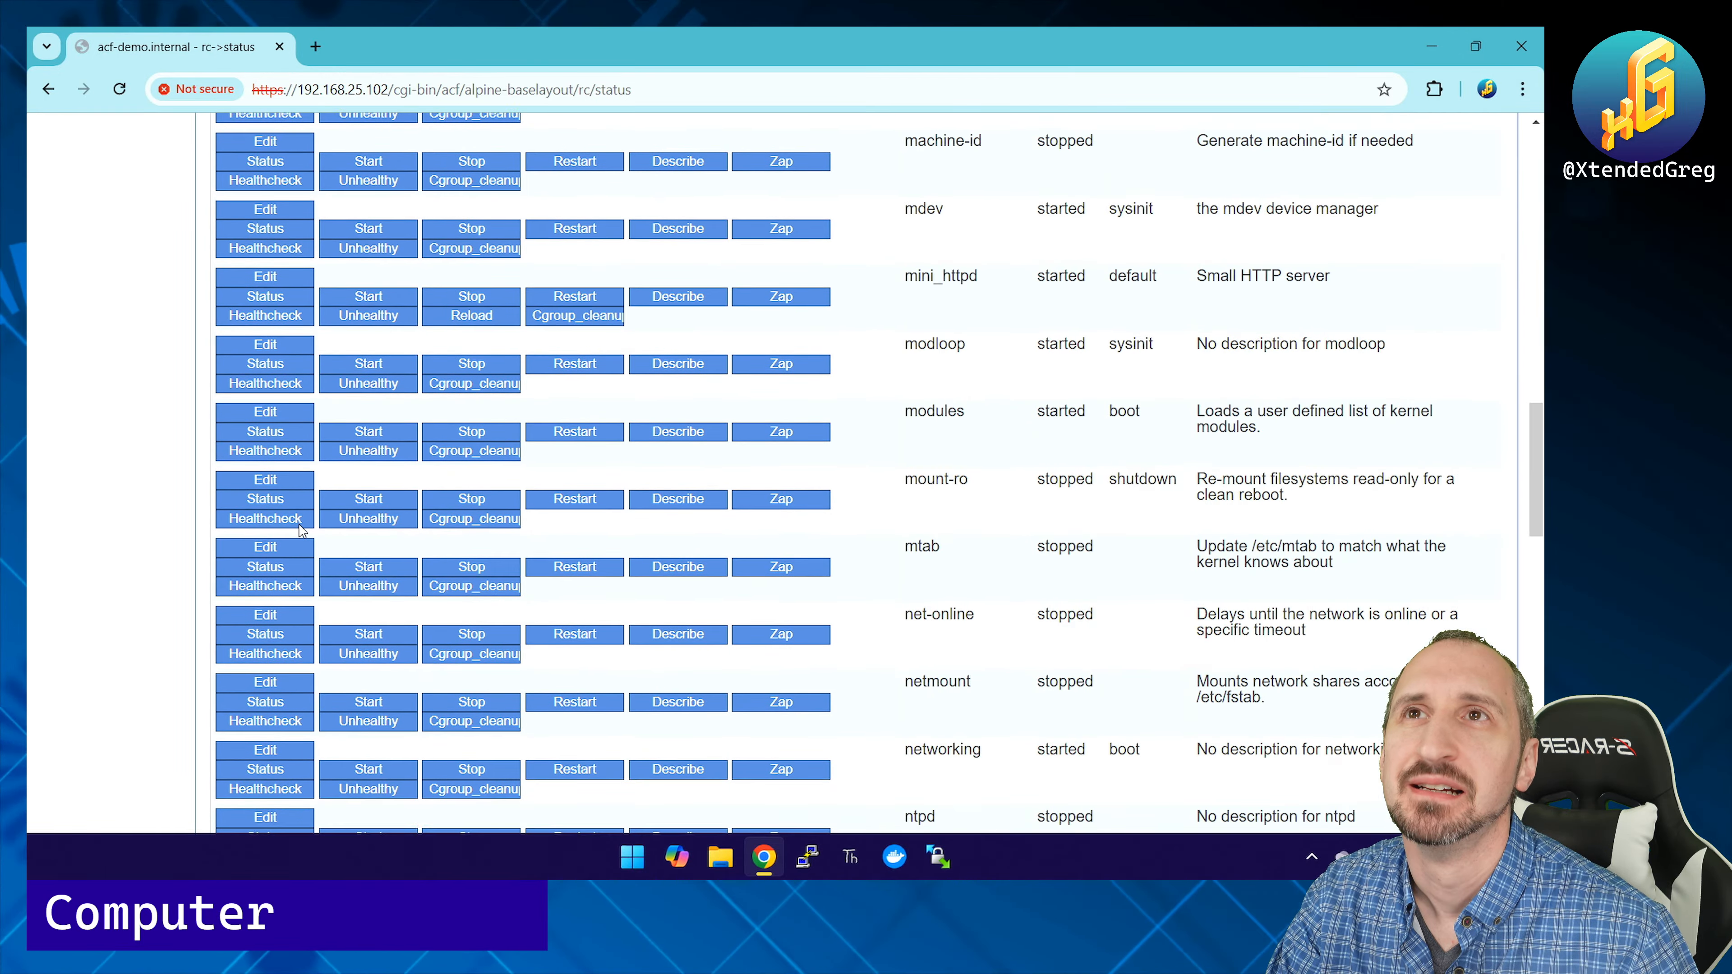
{"action": "scroll", "coordinate": [301, 531], "scroll_direction": "up", "scroll_amount": 20}
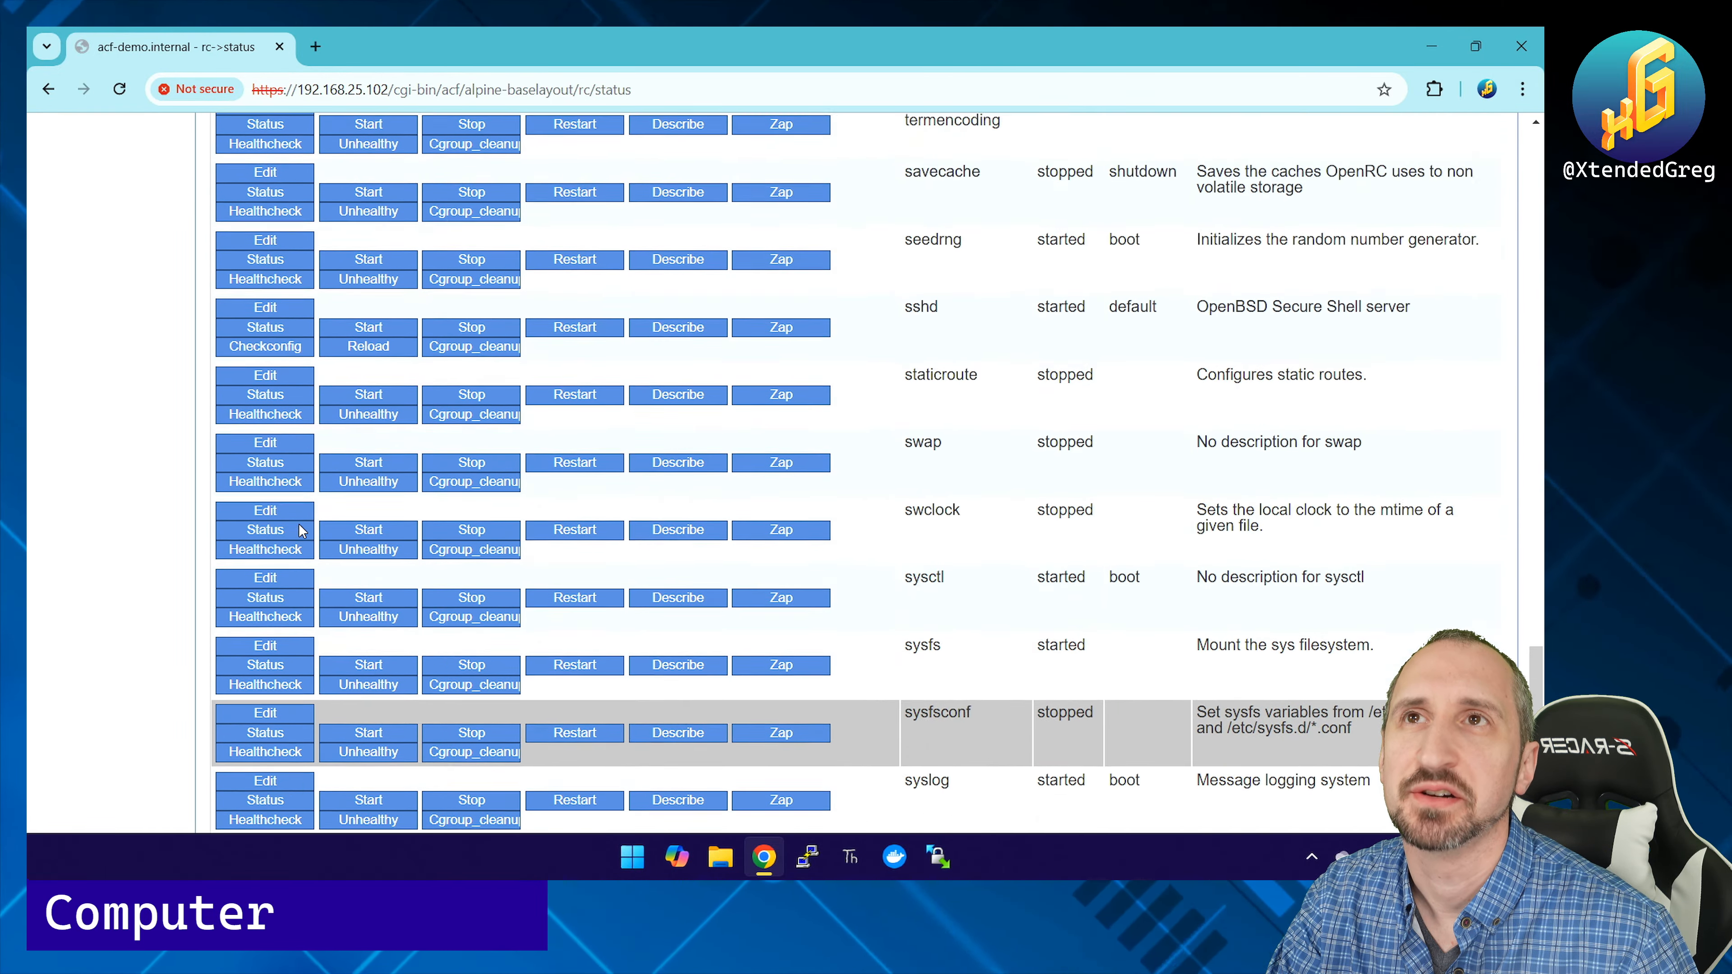
{"action": "scroll", "coordinate": [301, 531], "scroll_direction": "up", "scroll_amount": 10}
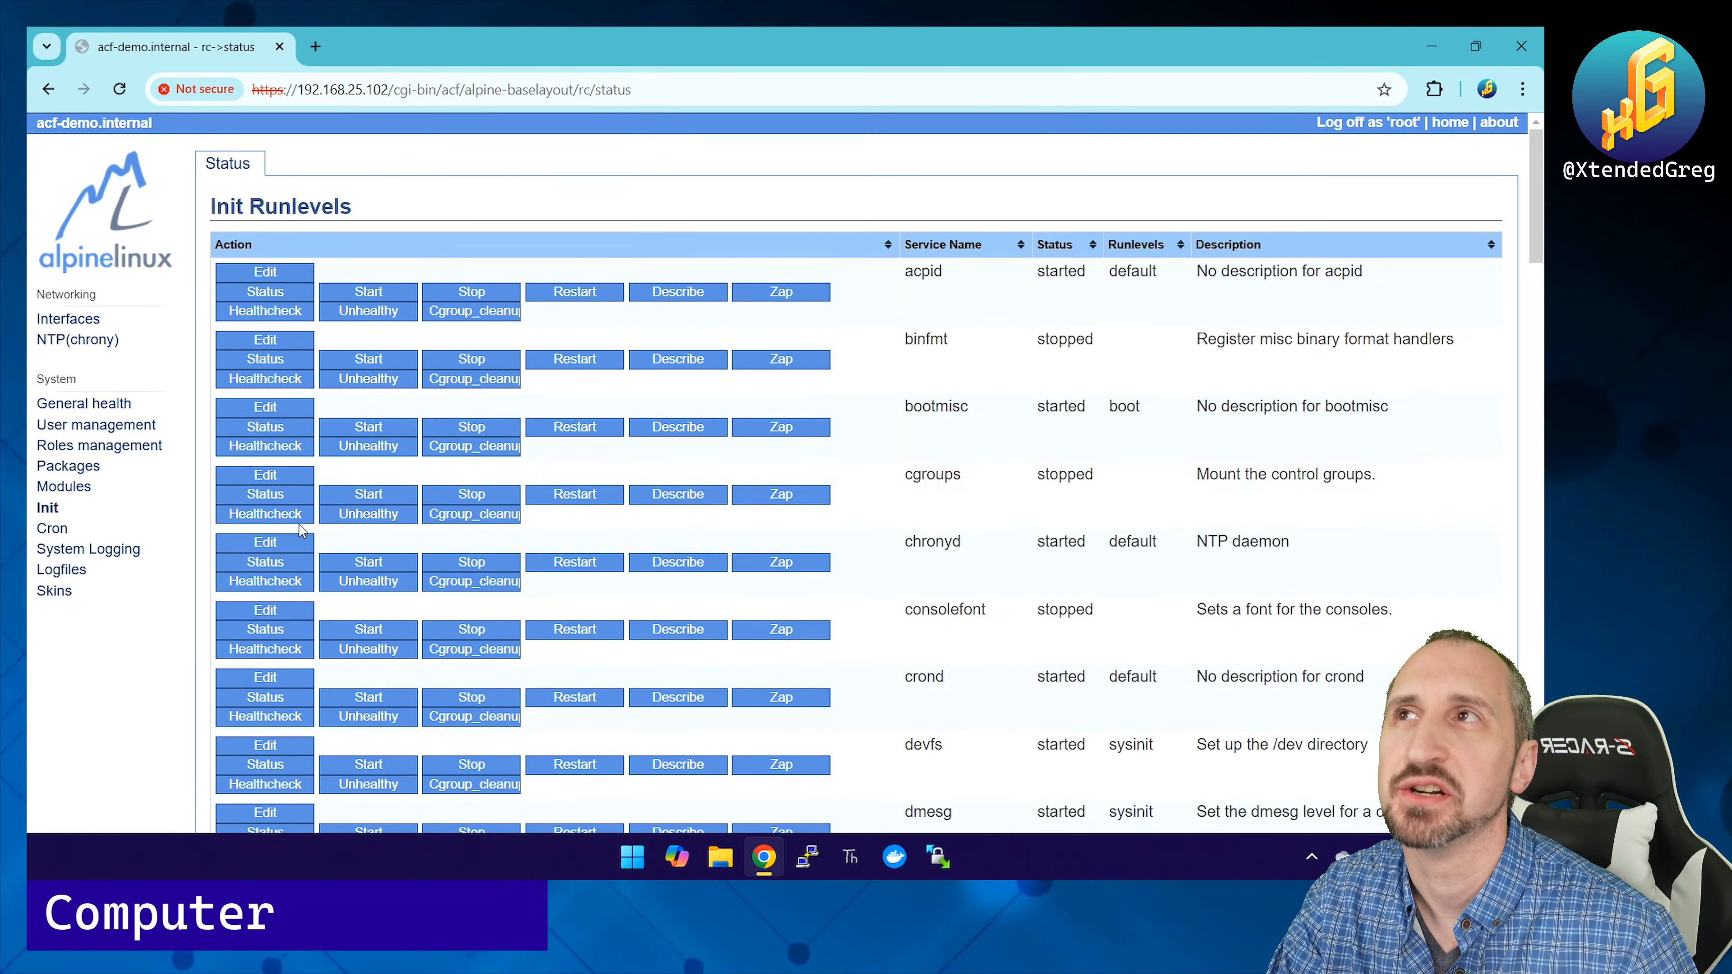
{"action": "left_click", "coordinate": [52, 529]}
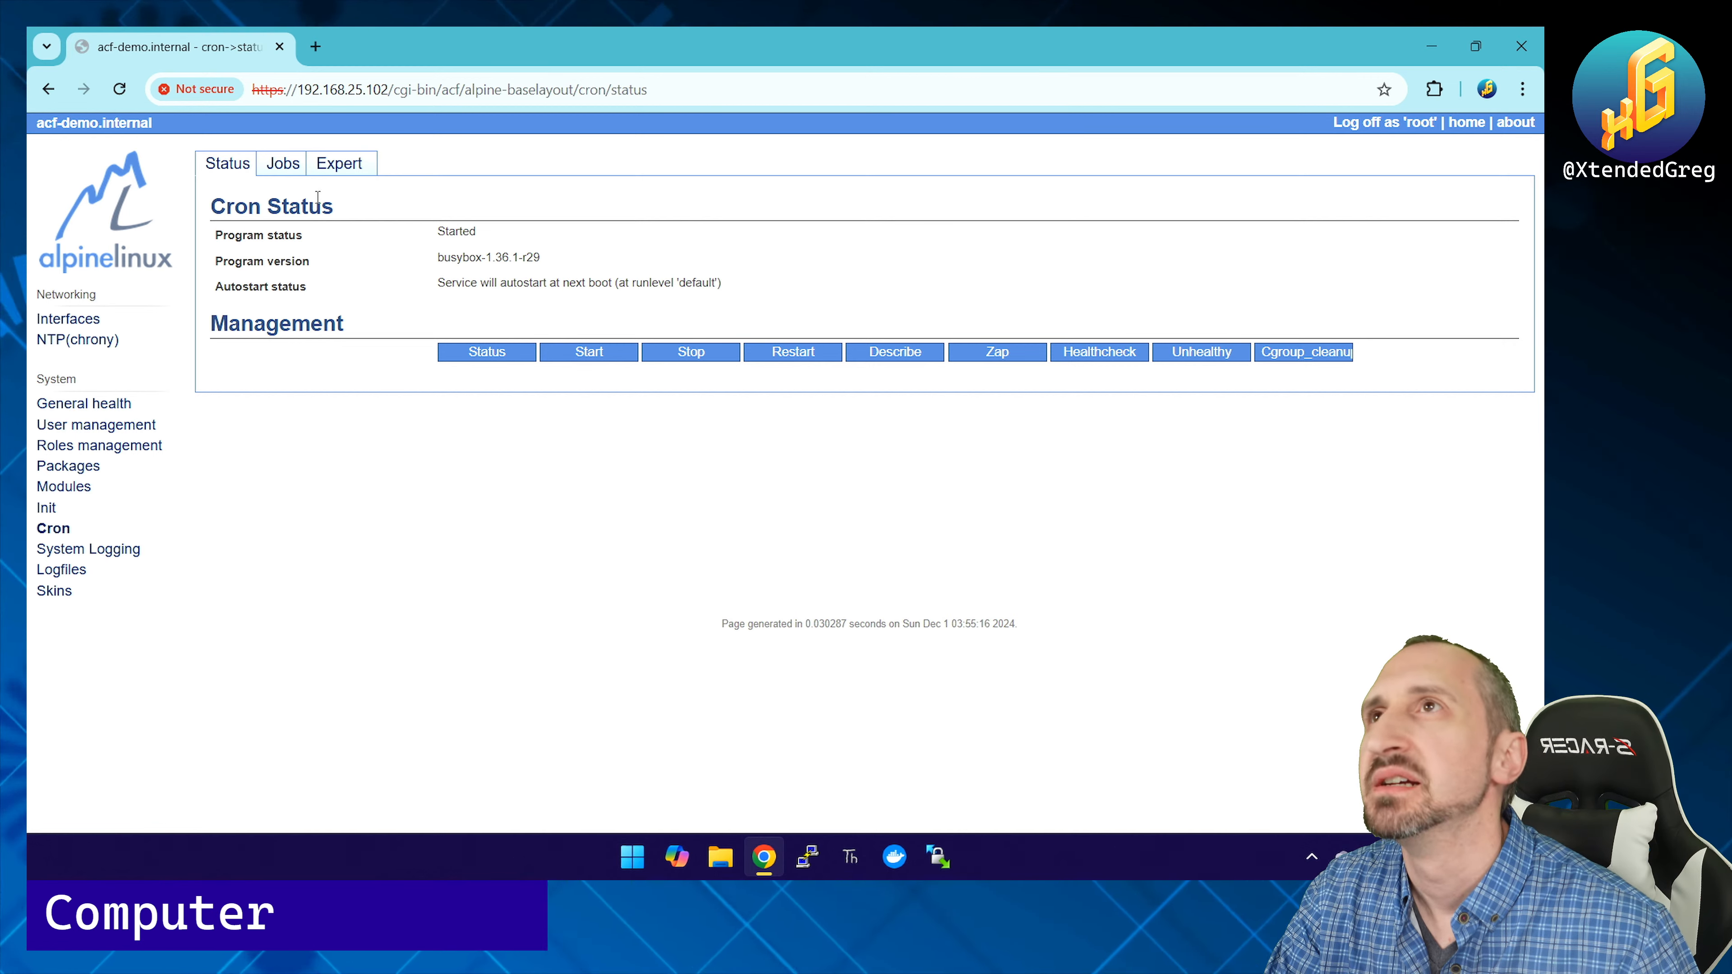
Step: Bring up the cron Jobs form and keep the new job's Period at 15min
{"action": "left_click", "coordinate": [285, 170]}
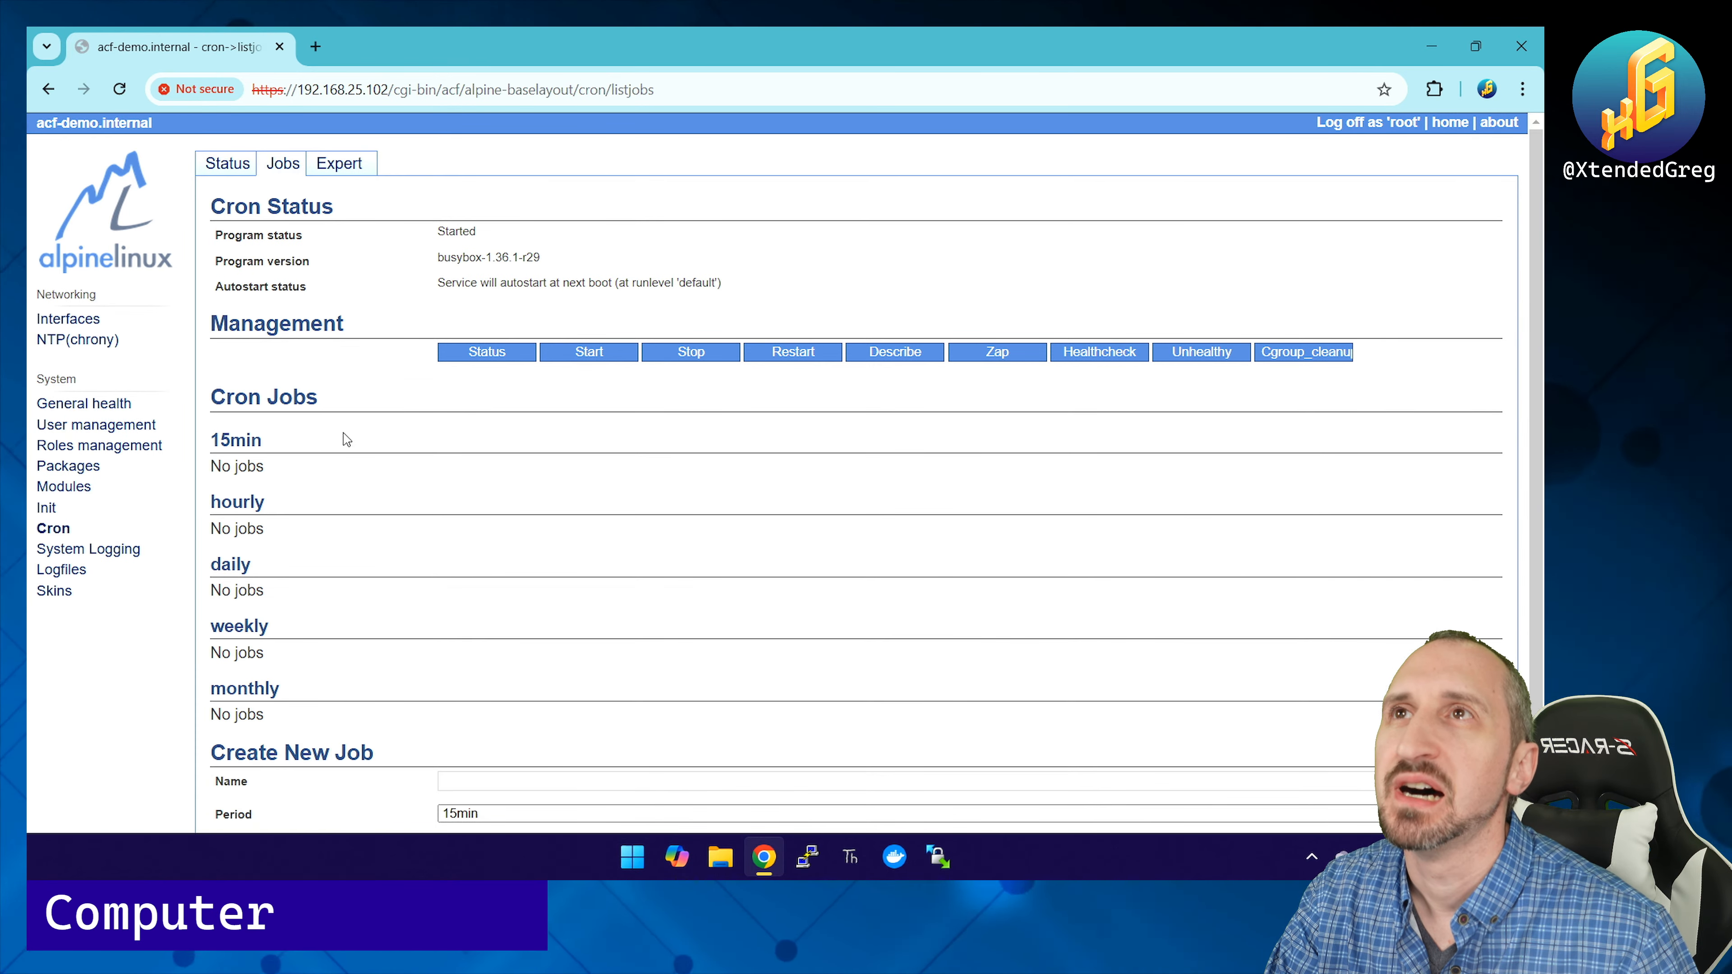
{"action": "scroll", "coordinate": [348, 444], "scroll_direction": "down", "scroll_amount": 2}
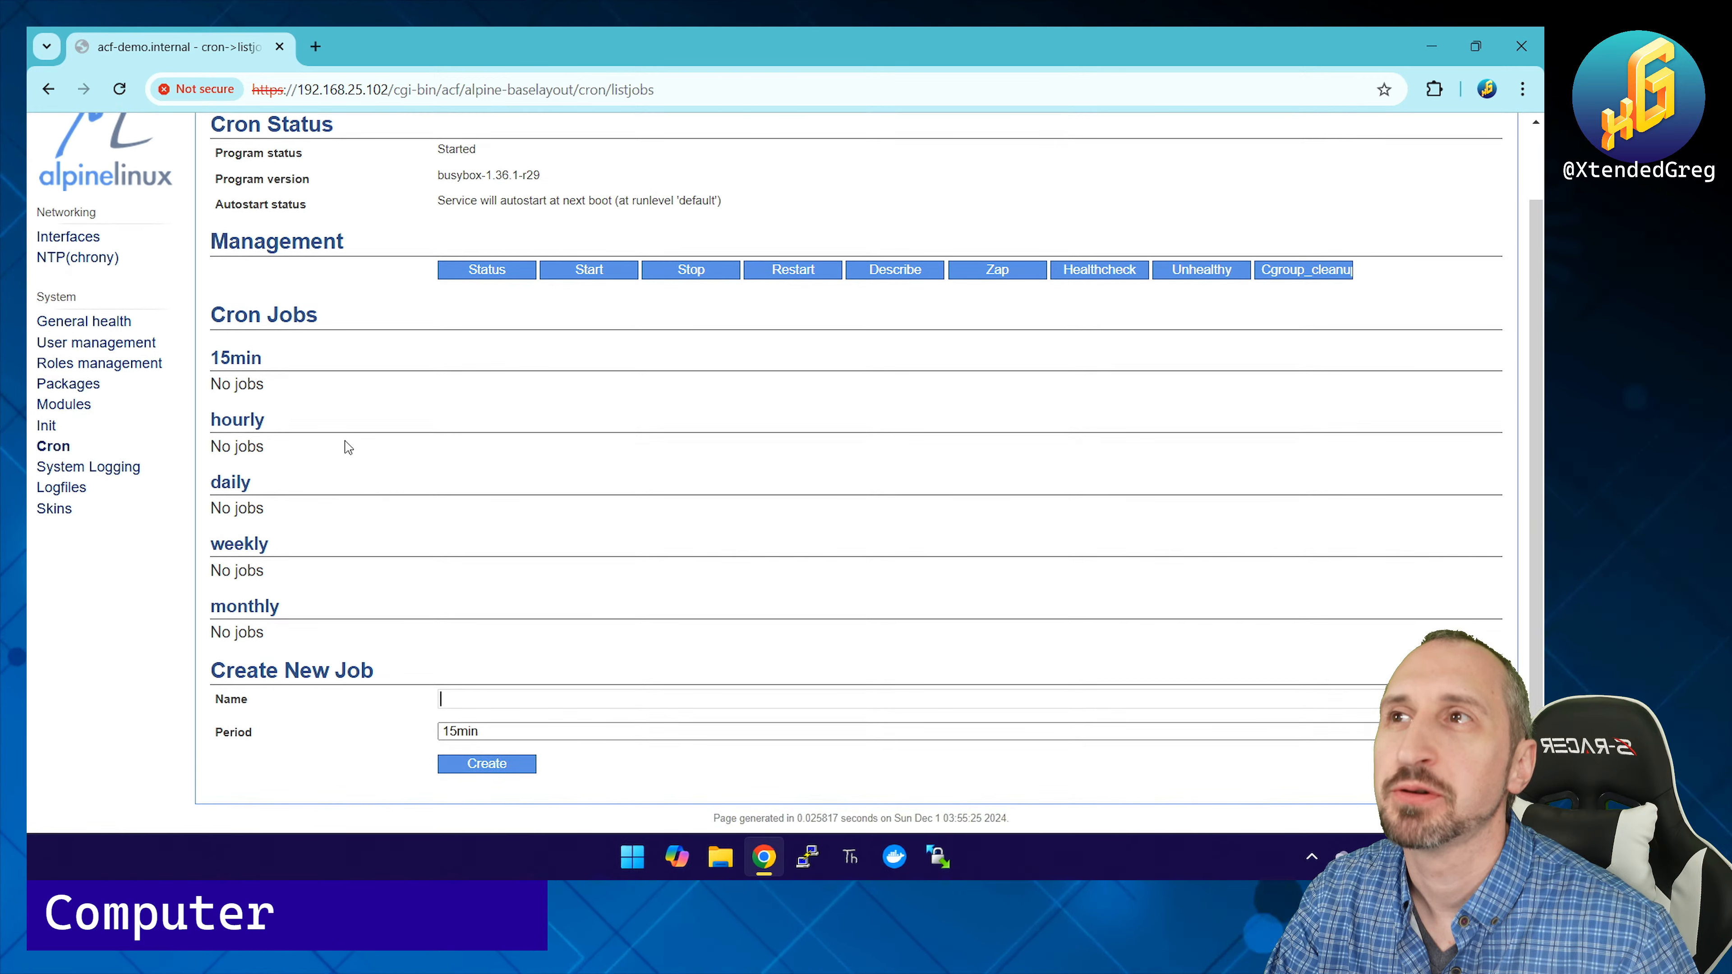
{"action": "left_click", "coordinate": [495, 733]}
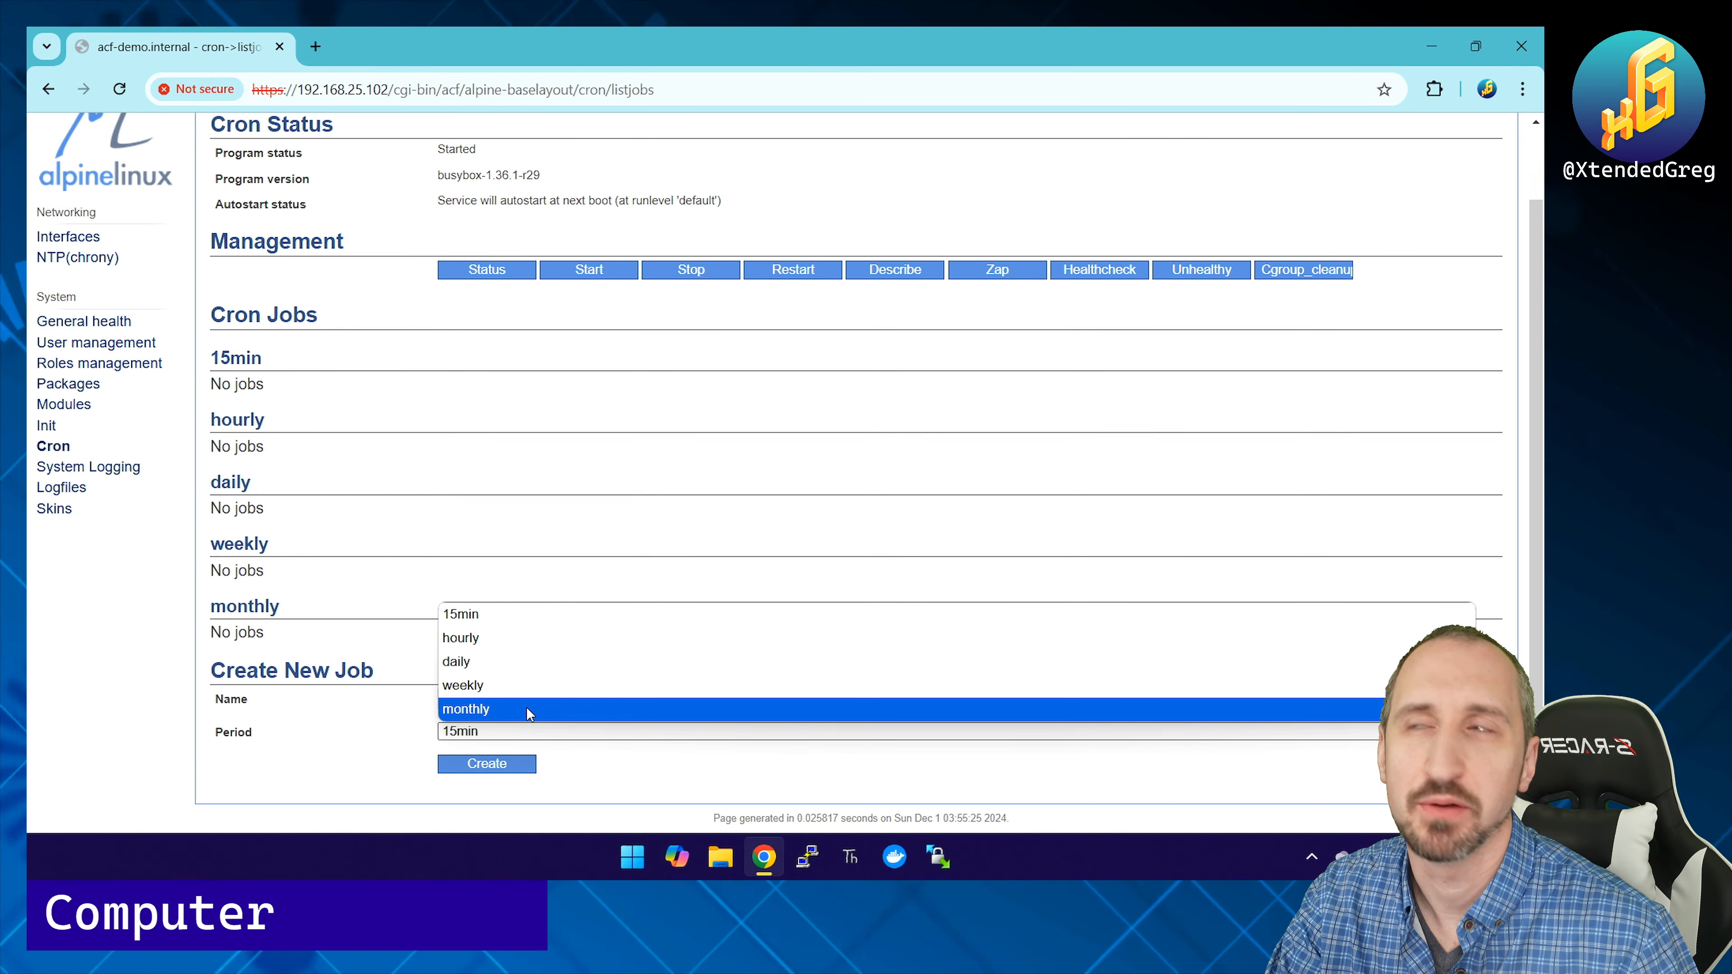
{"action": "left_click", "coordinate": [397, 725]}
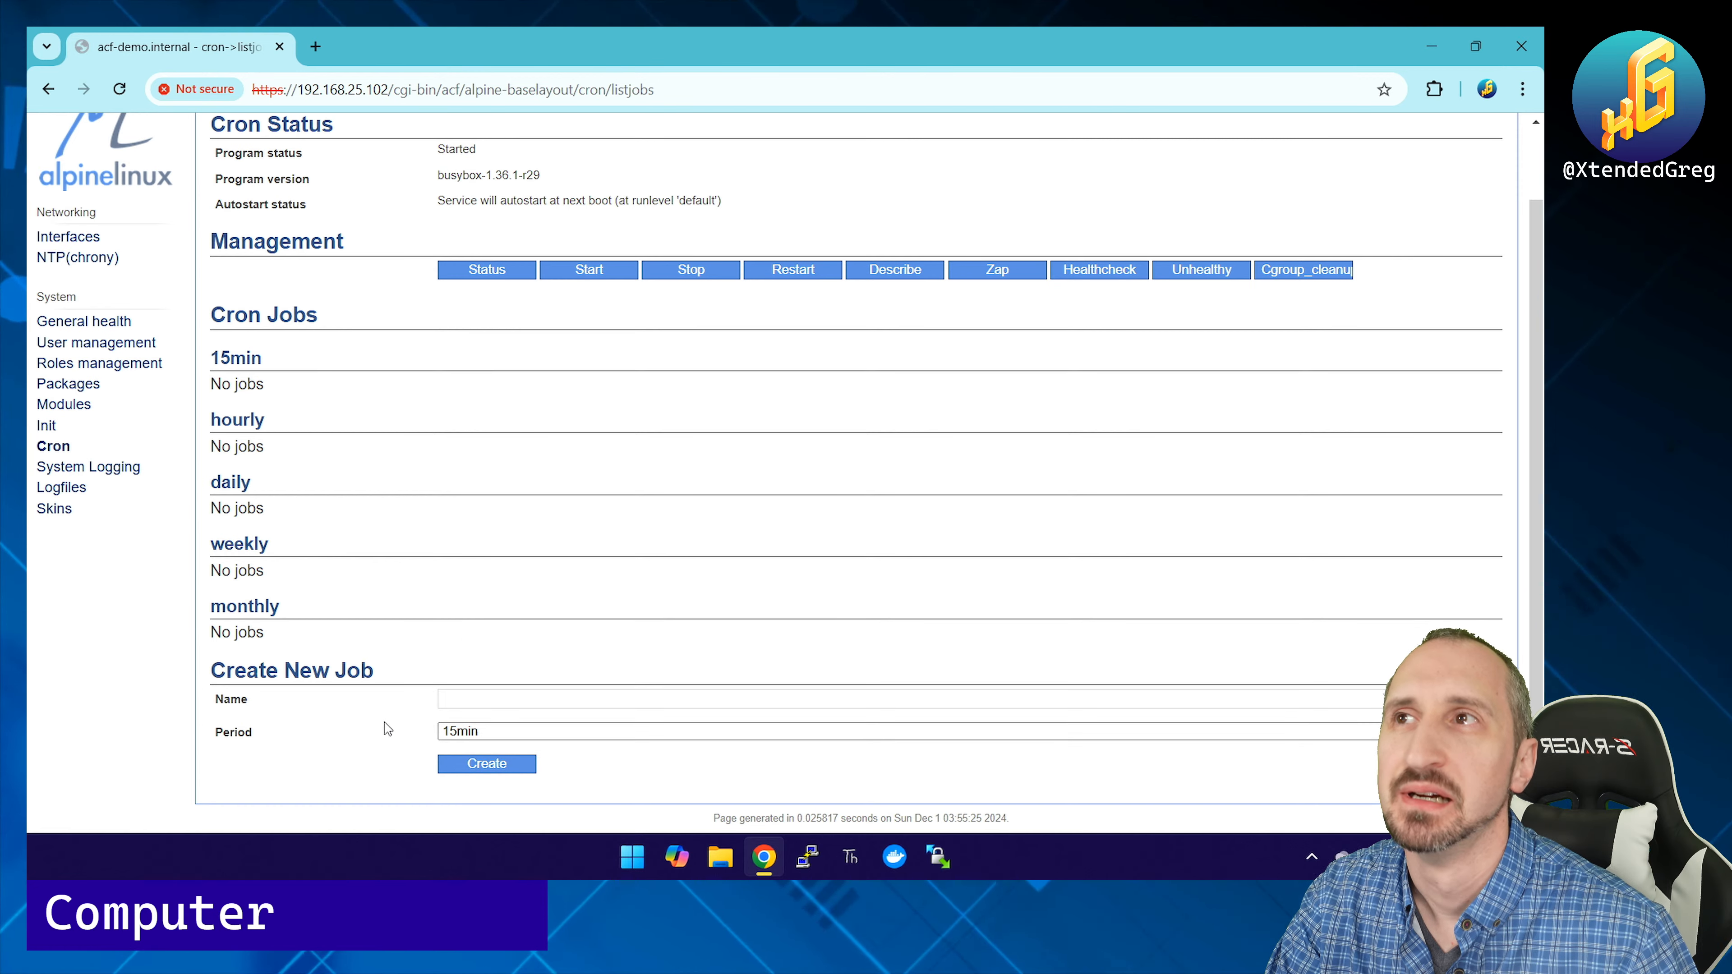
{"action": "left_click", "coordinate": [492, 732]}
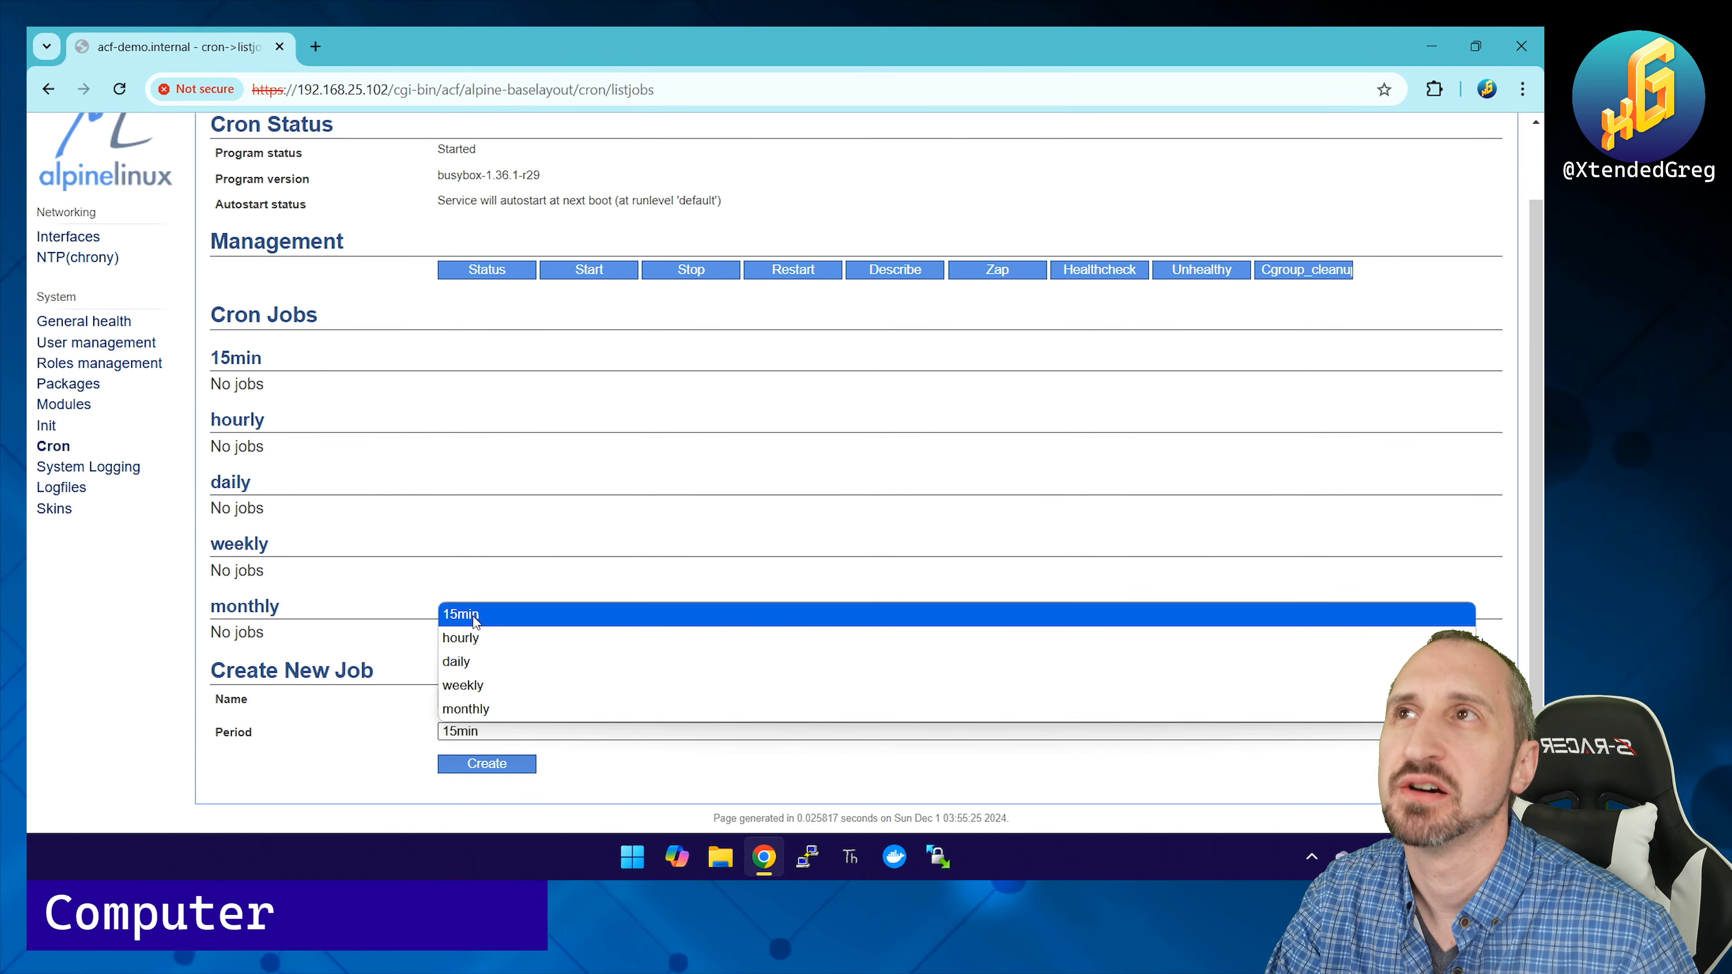
{"action": "left_click", "coordinate": [372, 728]}
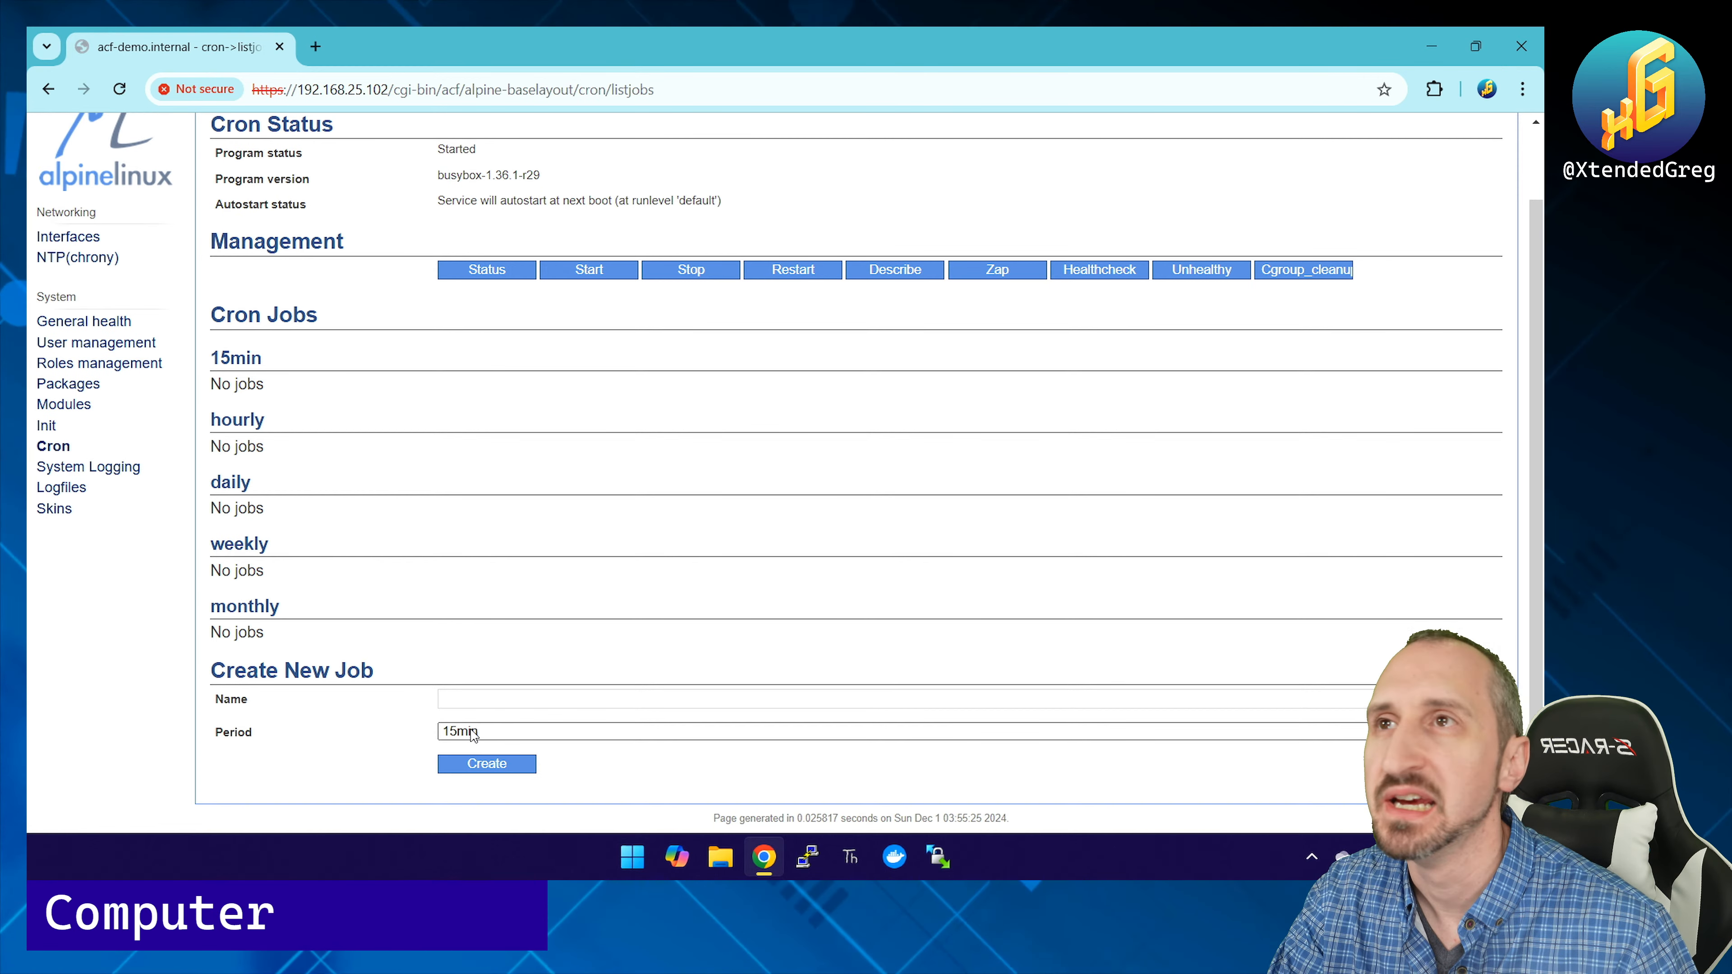
Step: Name the new job 'Automatic Update' and try to create it
{"action": "left_click", "coordinate": [474, 699]}
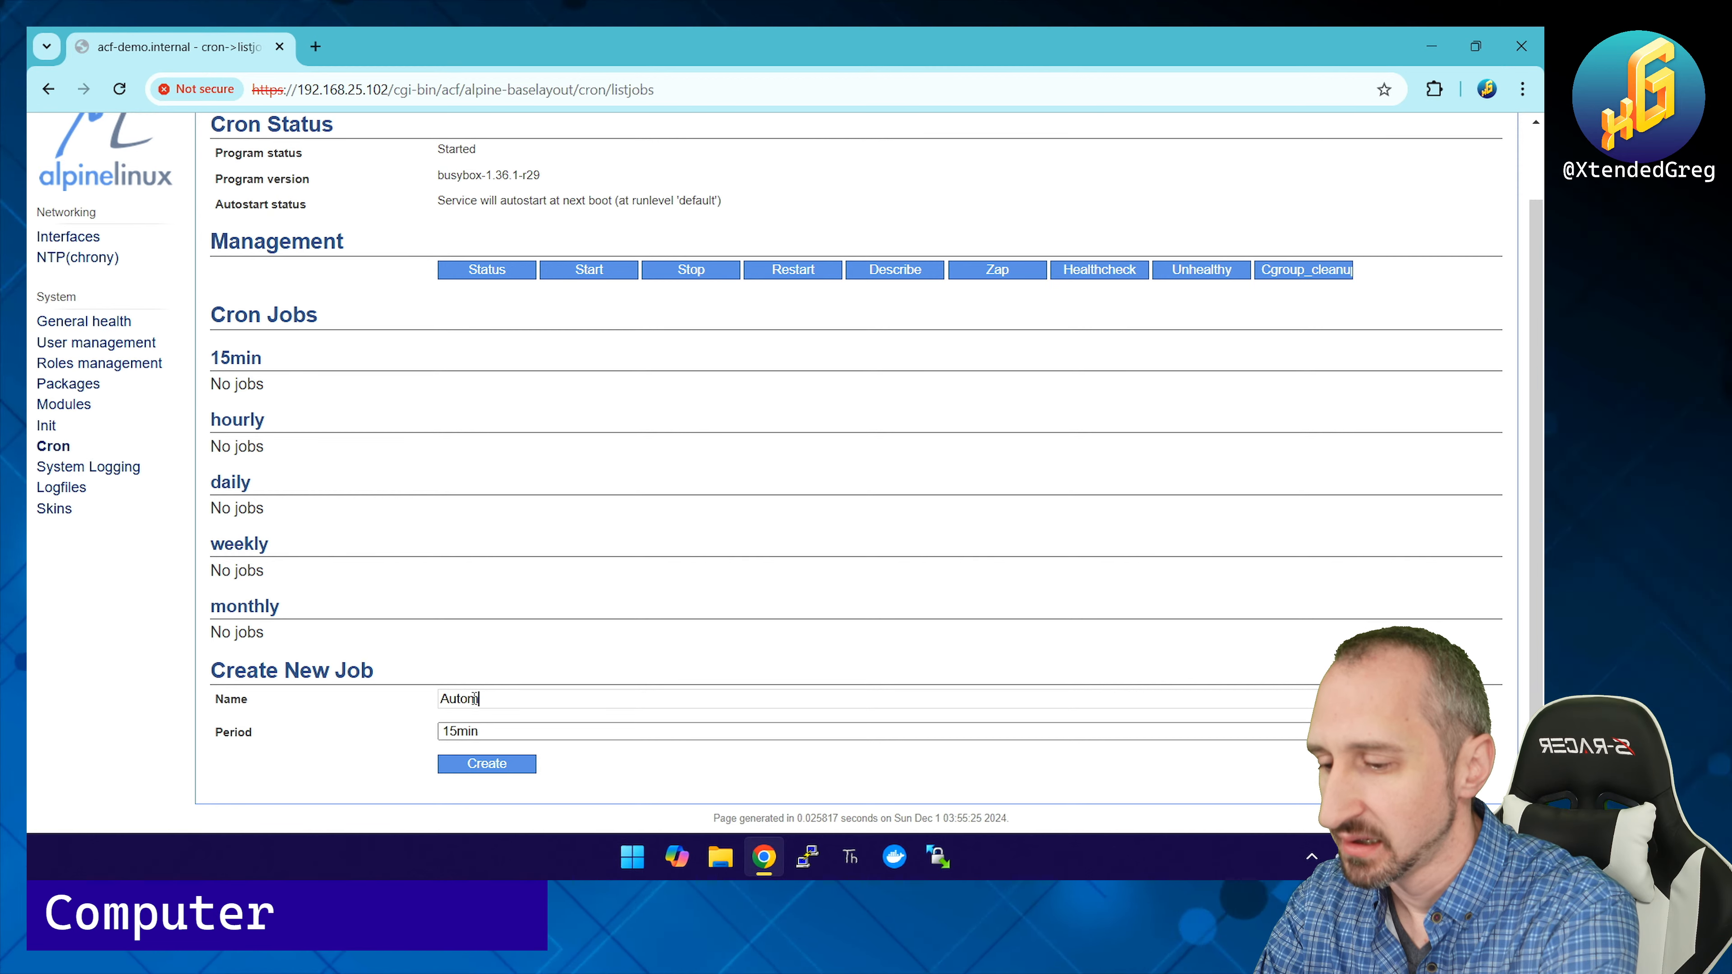
{"action": "type", "text": "Automatic Update"}
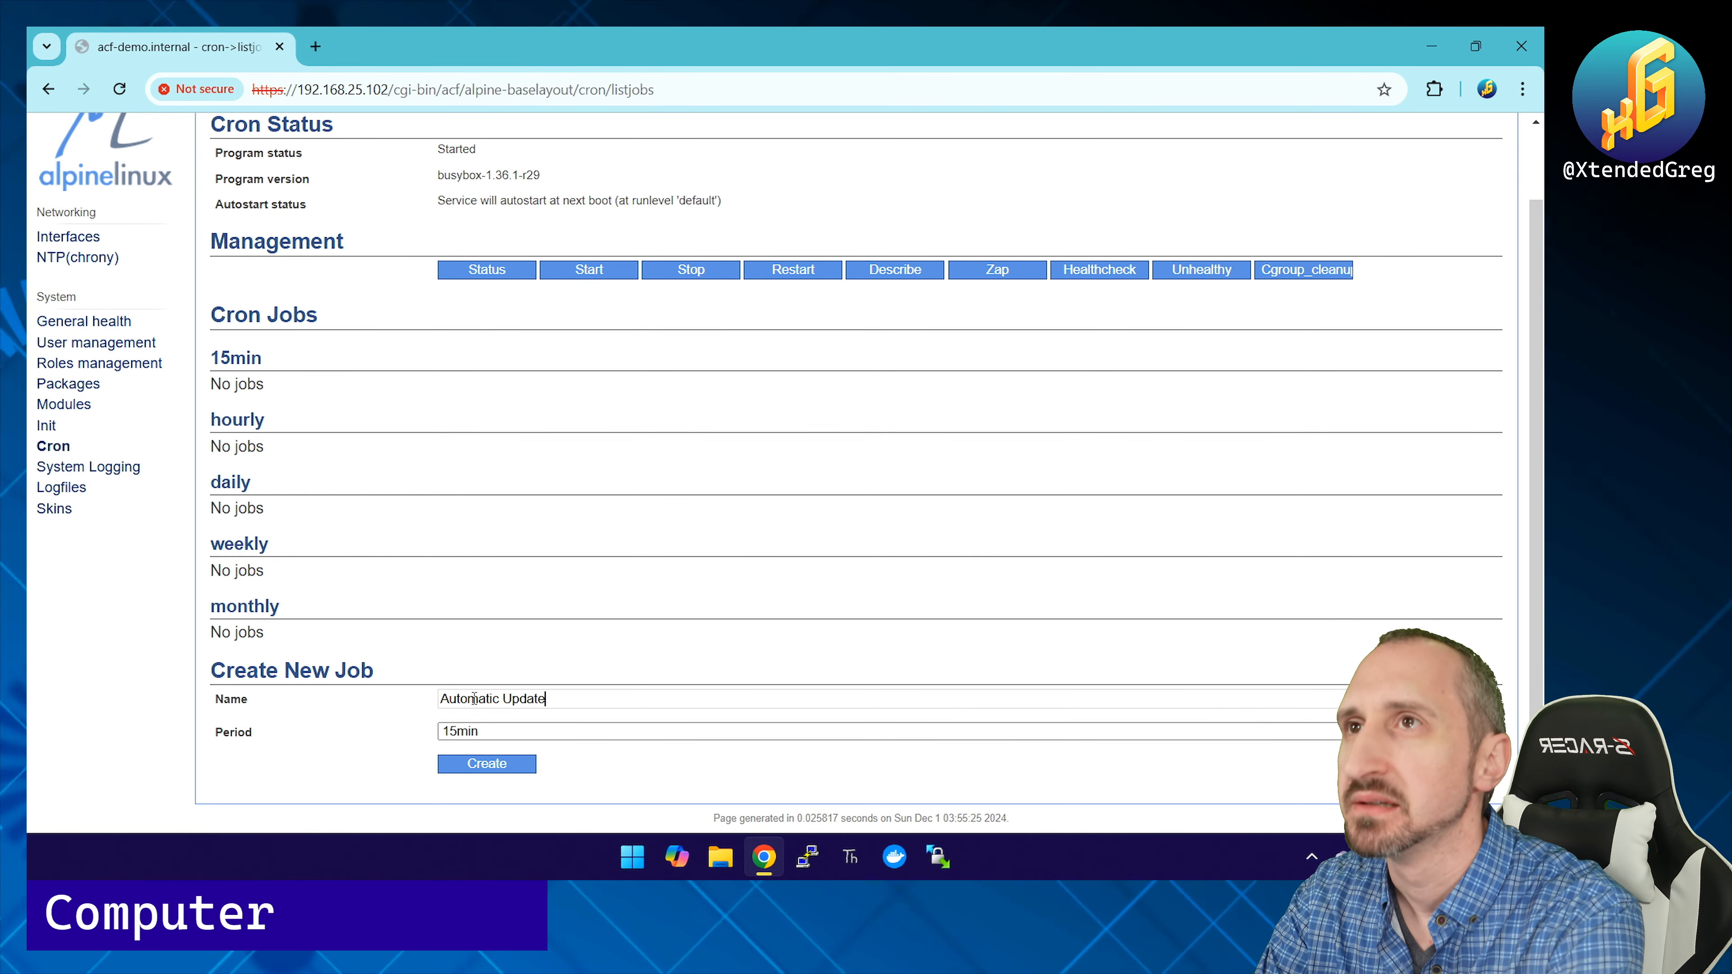
{"action": "left_click", "coordinate": [484, 763]}
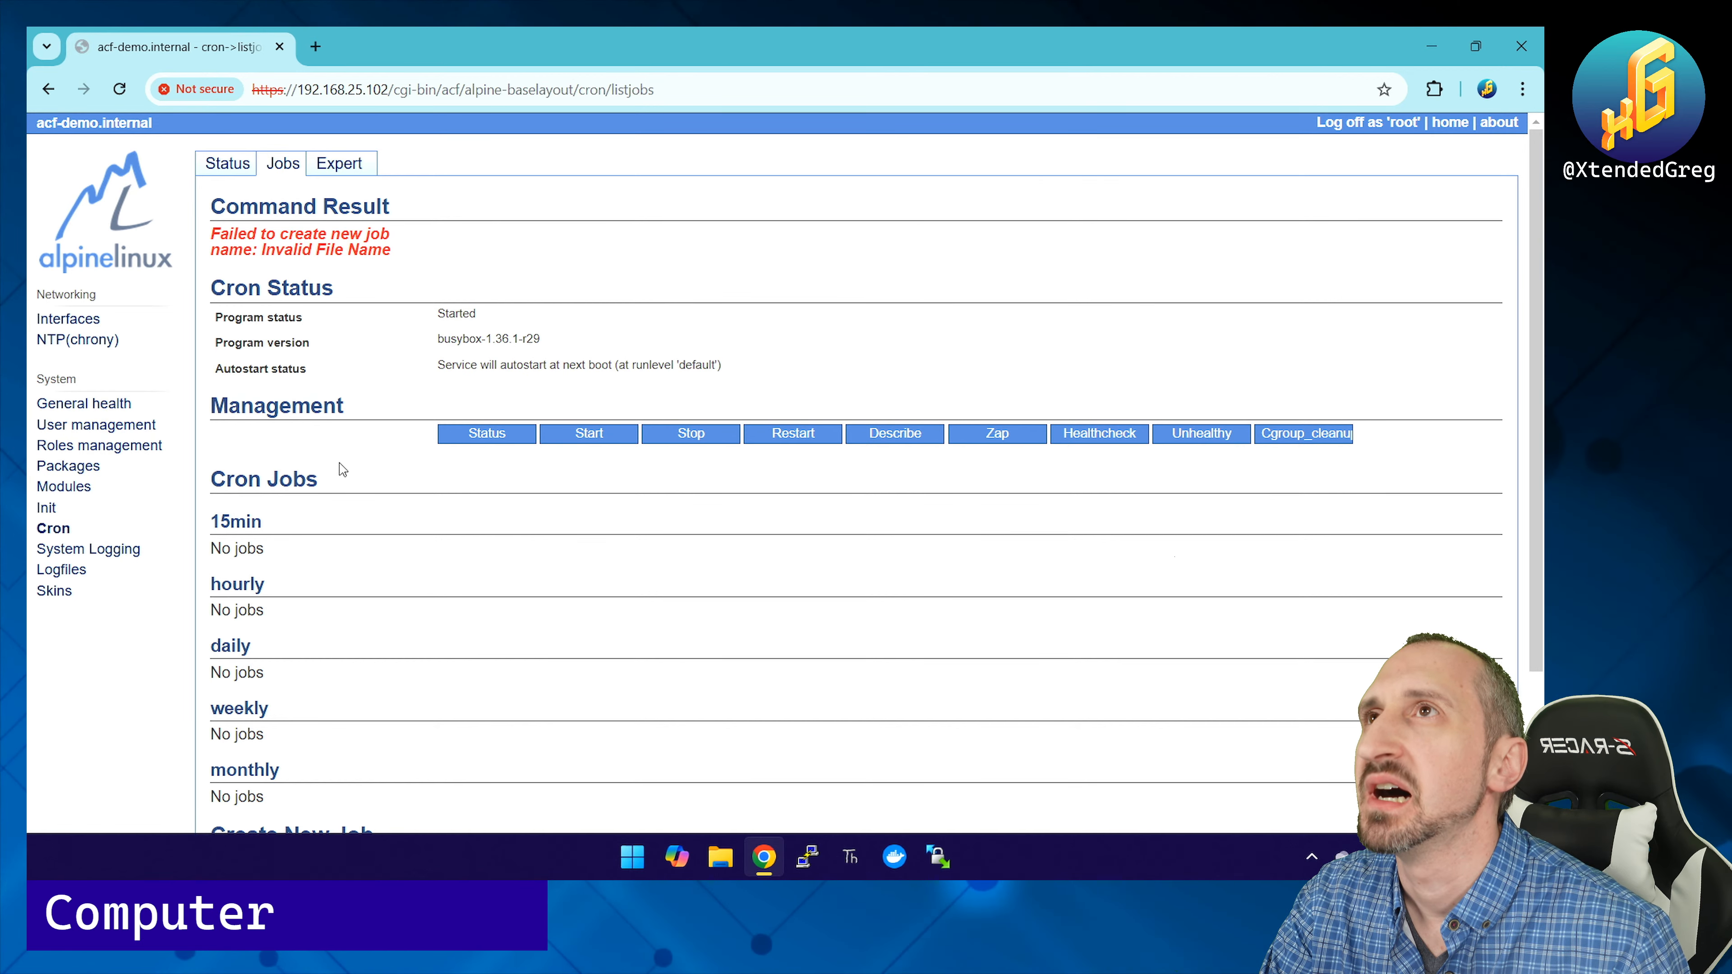
{"action": "scroll", "coordinate": [342, 455], "scroll_direction": "down", "scroll_amount": 3}
Step: Remove the space so the name reads AutomaticUpdate, create the job, and open it
{"action": "left_click", "coordinate": [505, 685]}
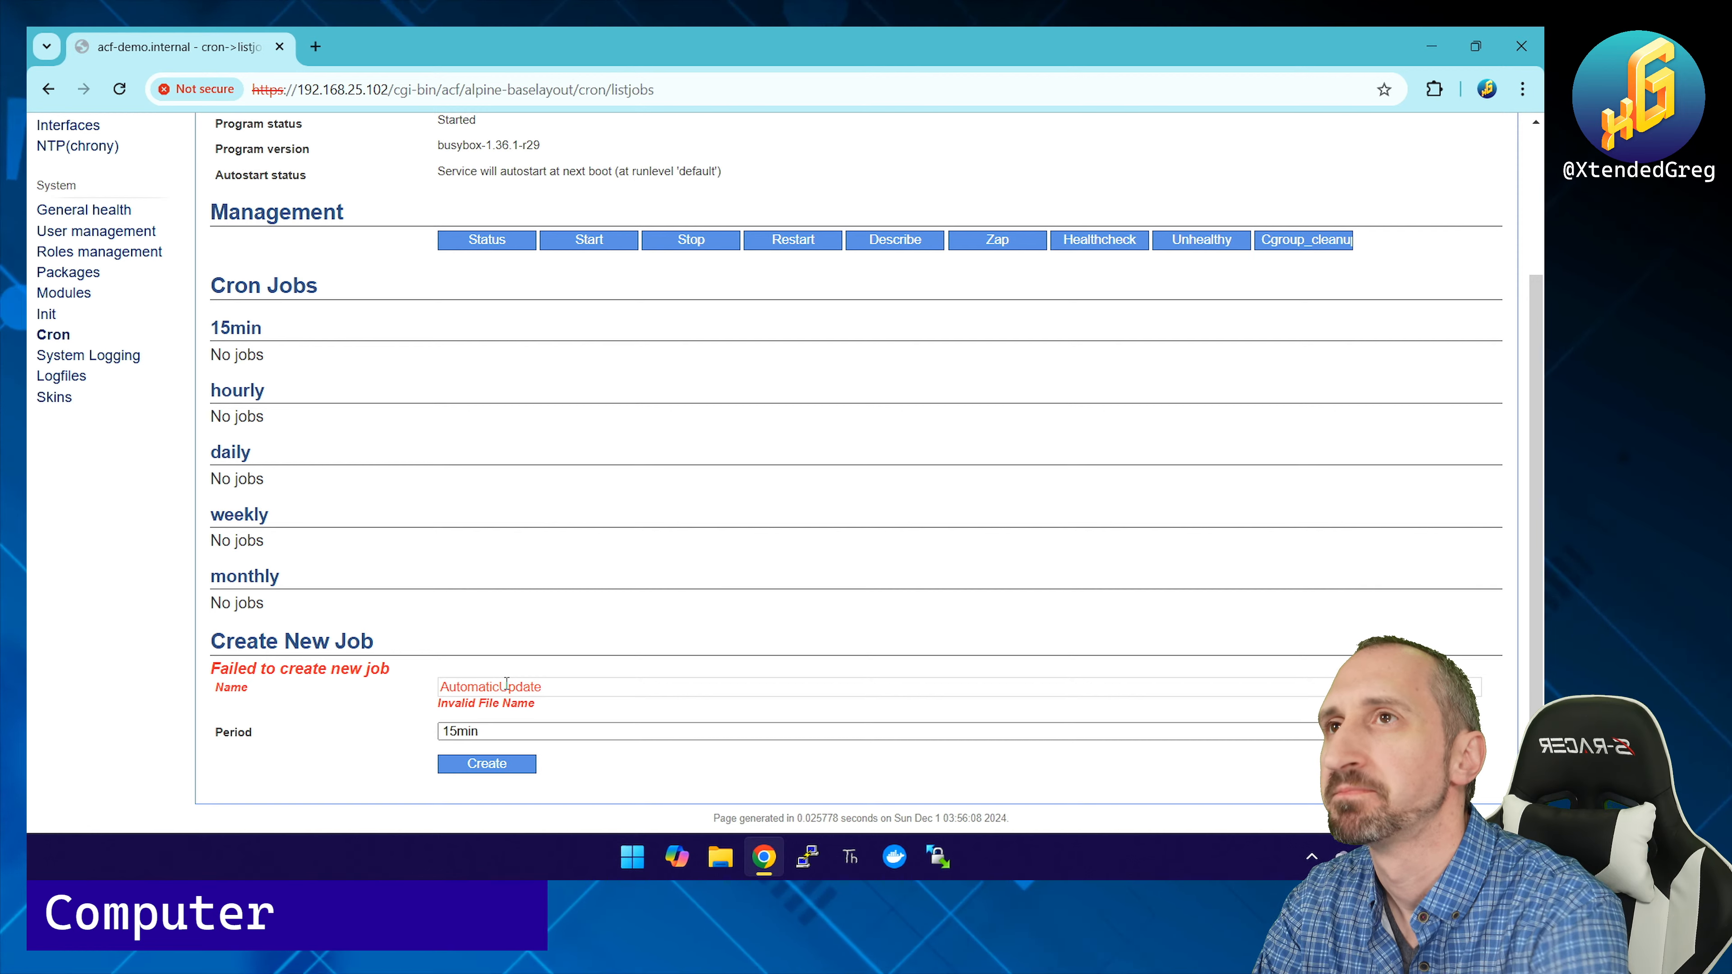
{"action": "key", "text": "BackSpace"}
{"action": "left_click", "coordinate": [492, 767]}
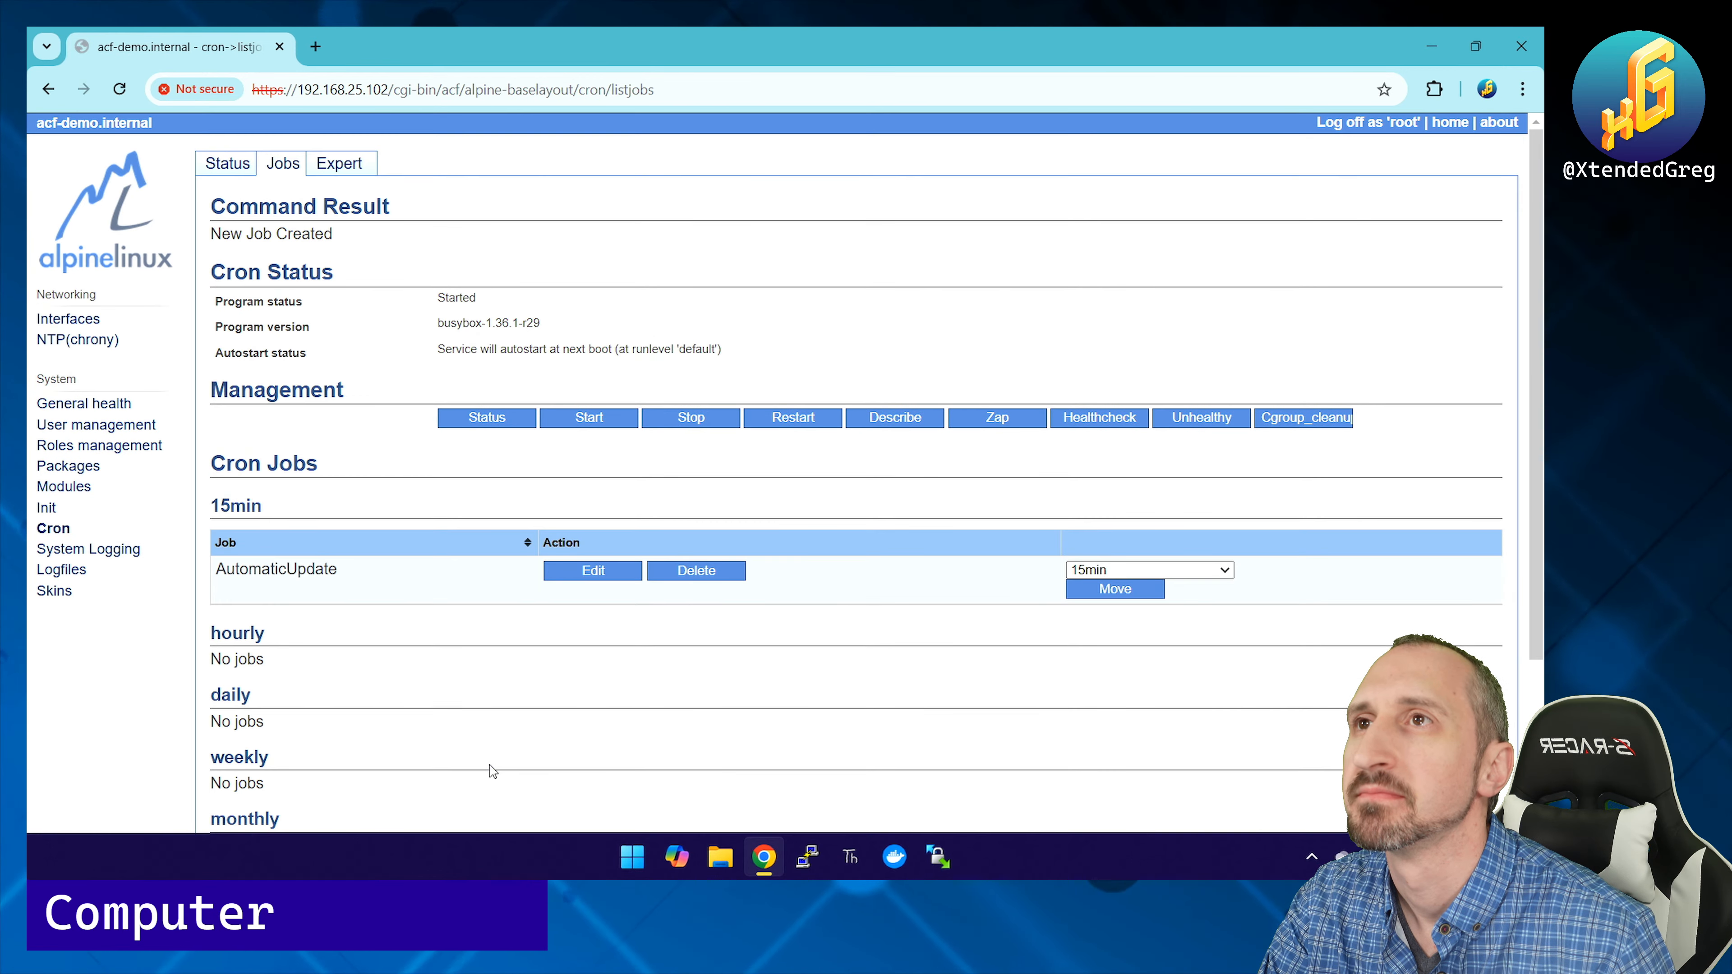
{"action": "scroll", "coordinate": [414, 623], "scroll_direction": "down", "scroll_amount": 1}
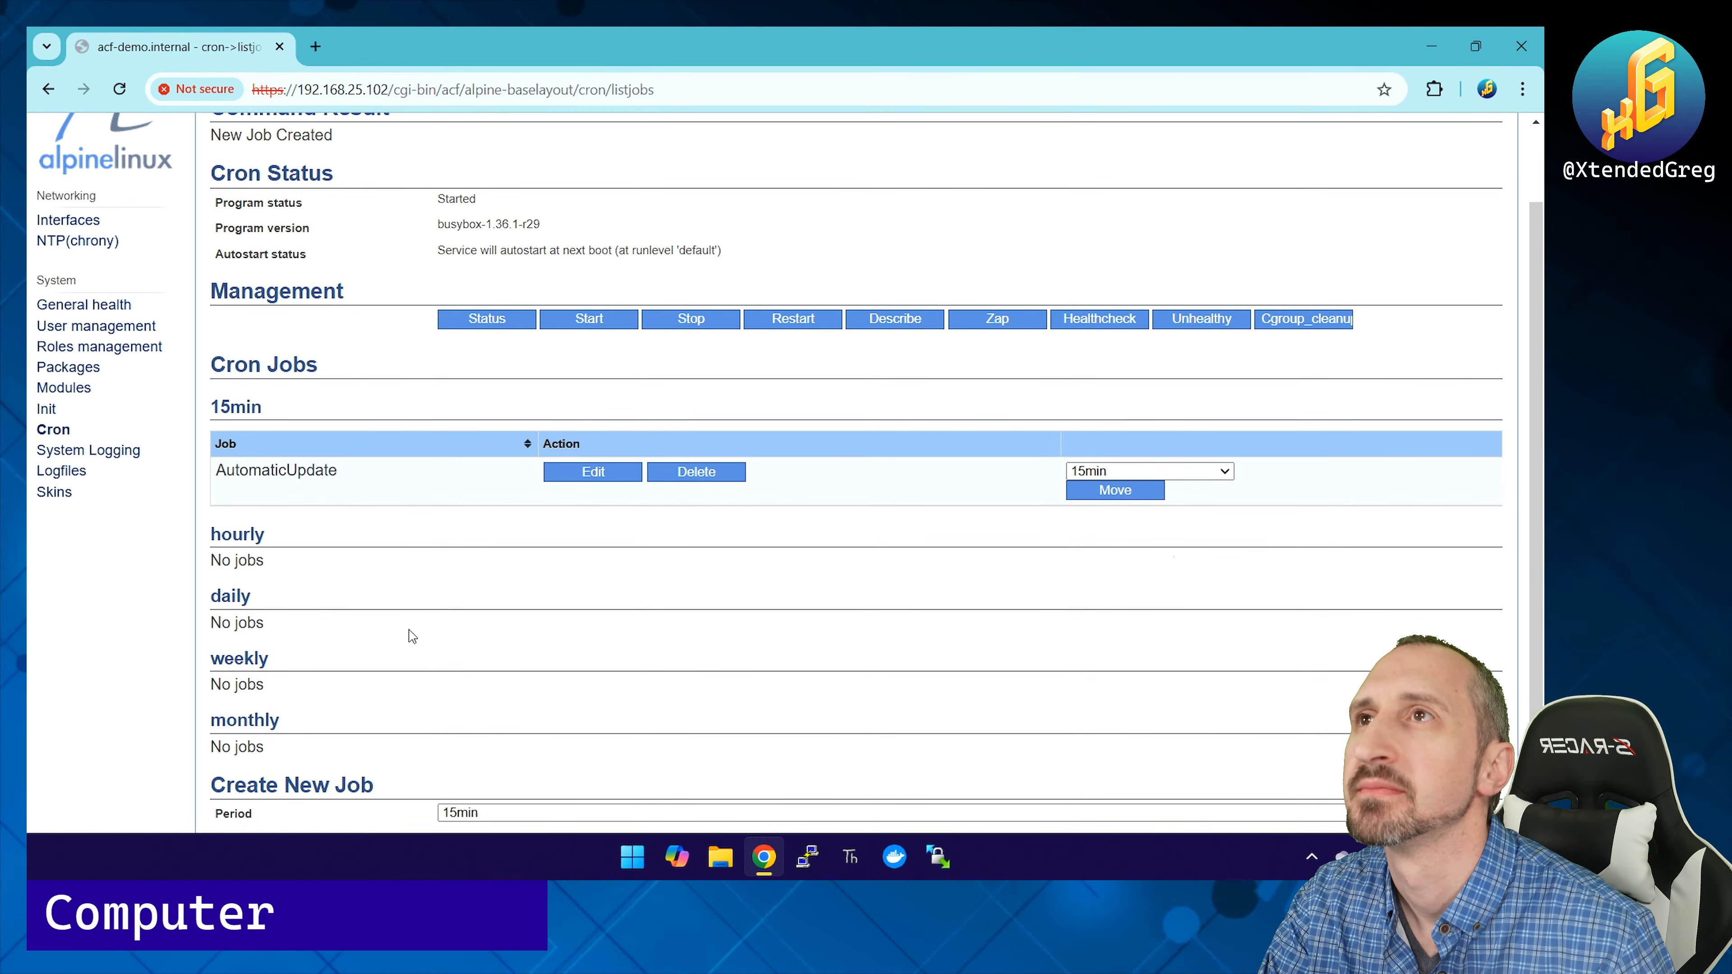
{"action": "left_click", "coordinate": [593, 472]}
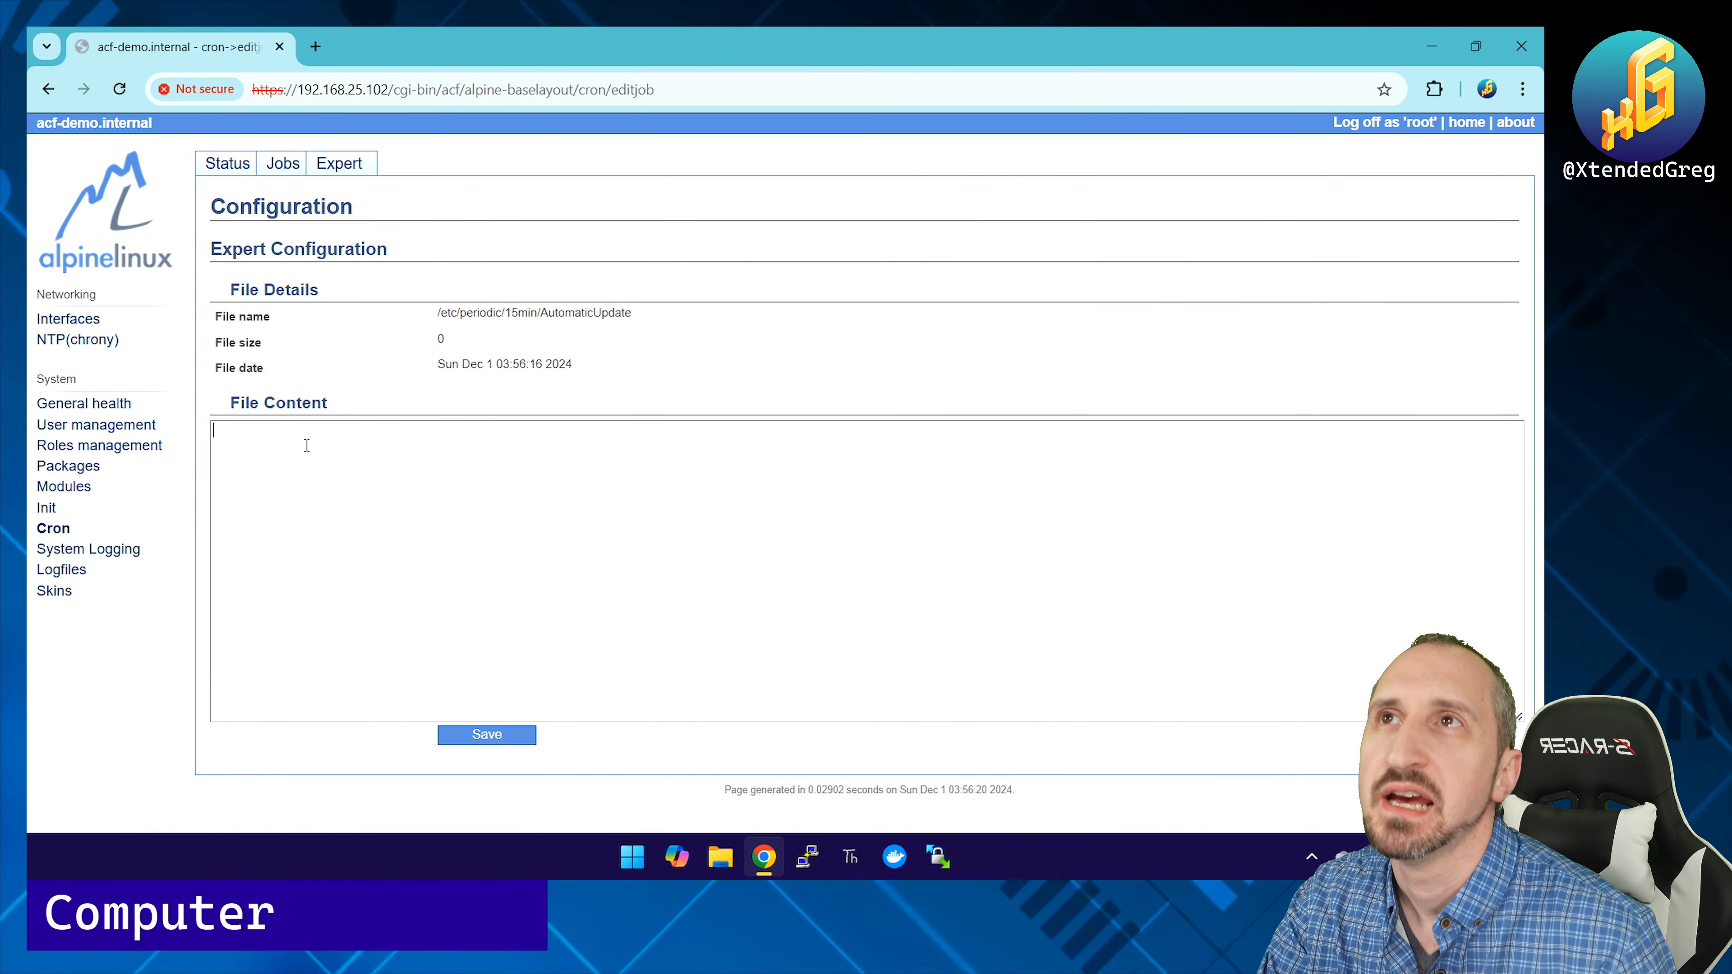
Step: Inspect AutomaticUpdate's empty file and path, then delete the AutomaticUpdate job from the Jobs list
{"action": "left_click", "coordinate": [623, 553]}
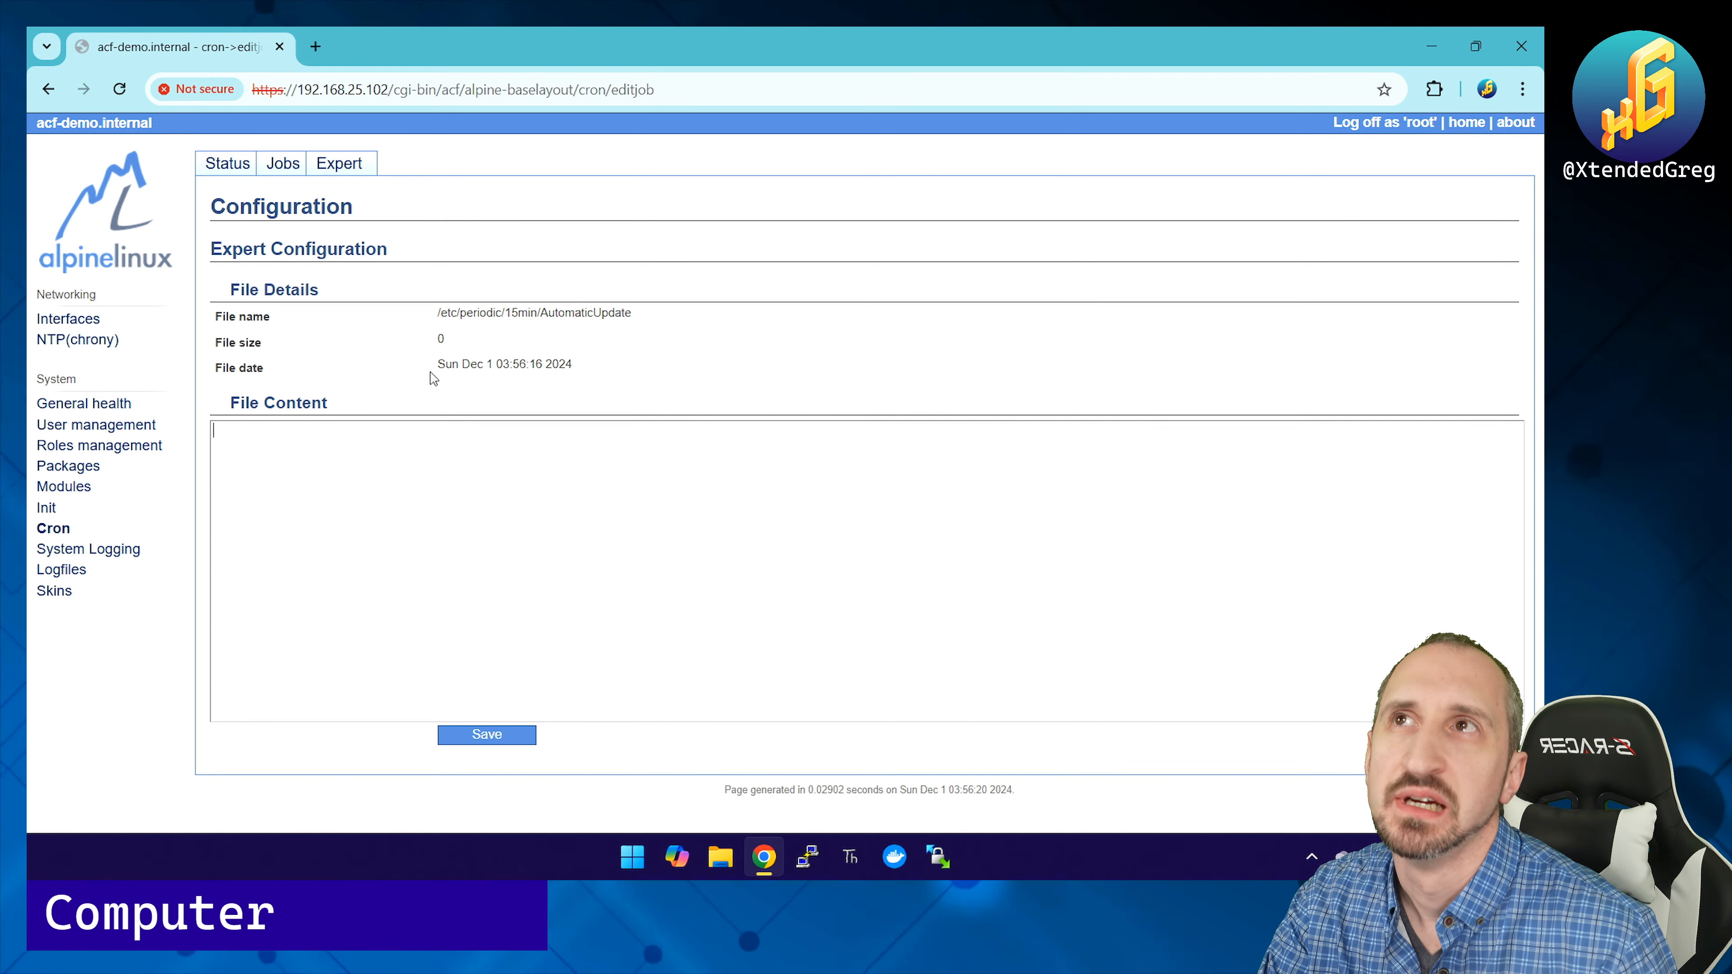
{"action": "left_click_drag", "start_coordinate": [439, 313], "coordinate": [634, 316]}
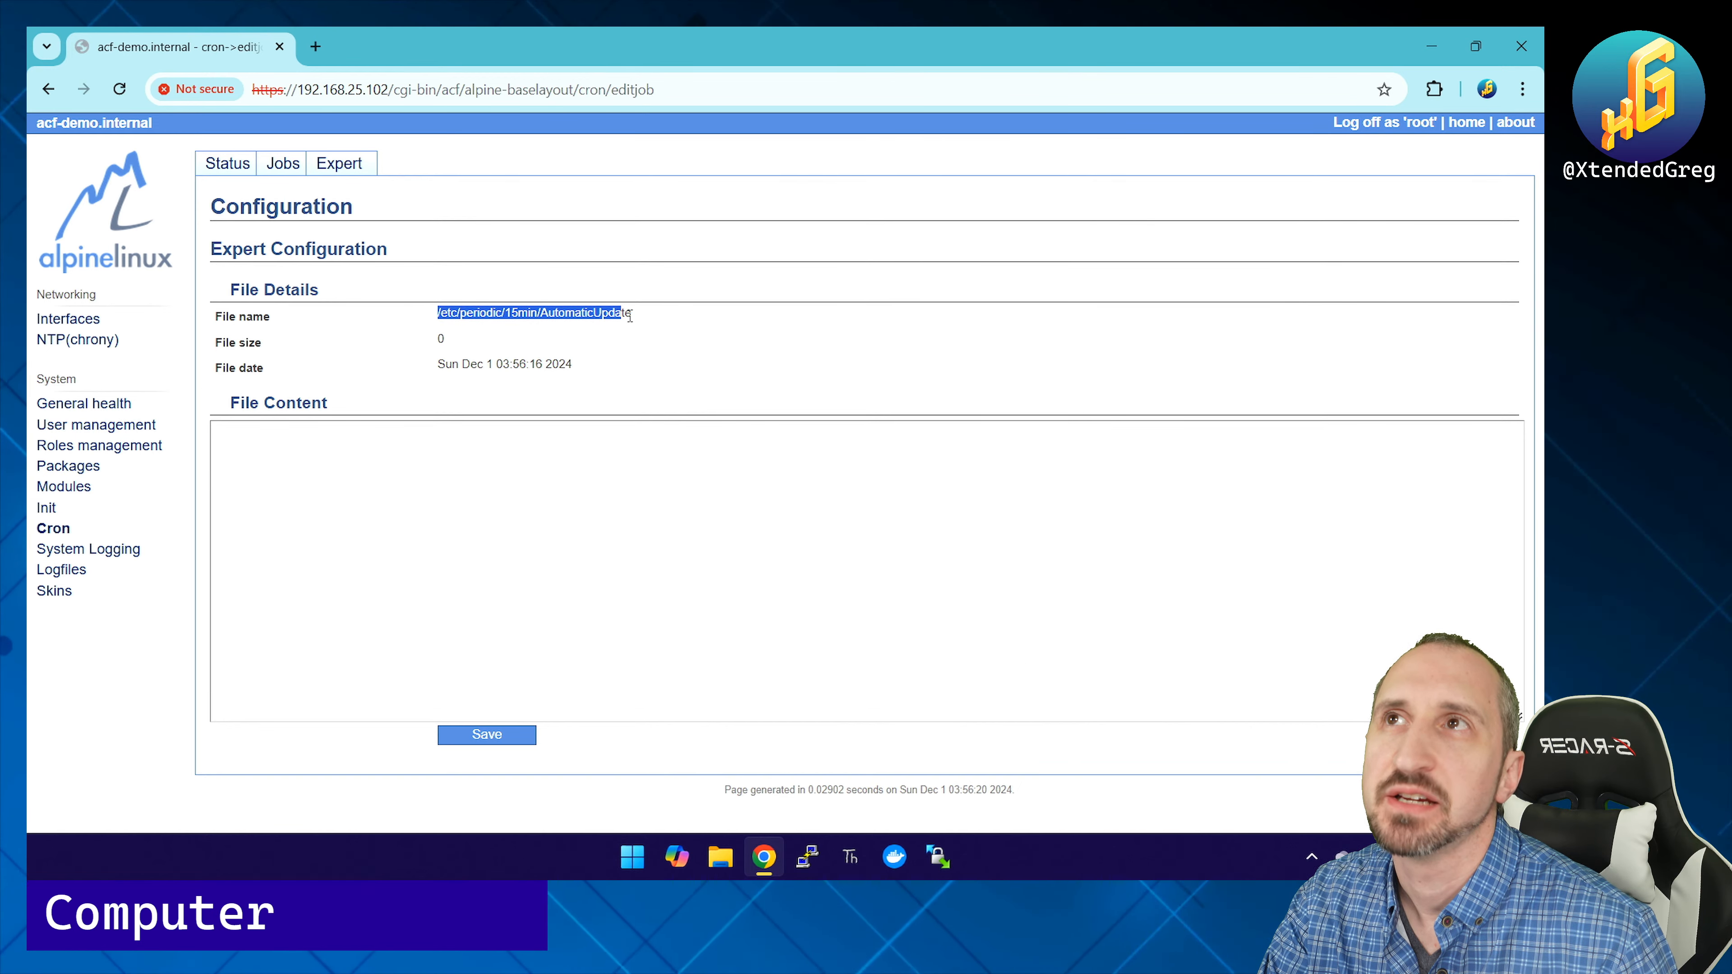
{"action": "left_click", "coordinate": [668, 321]}
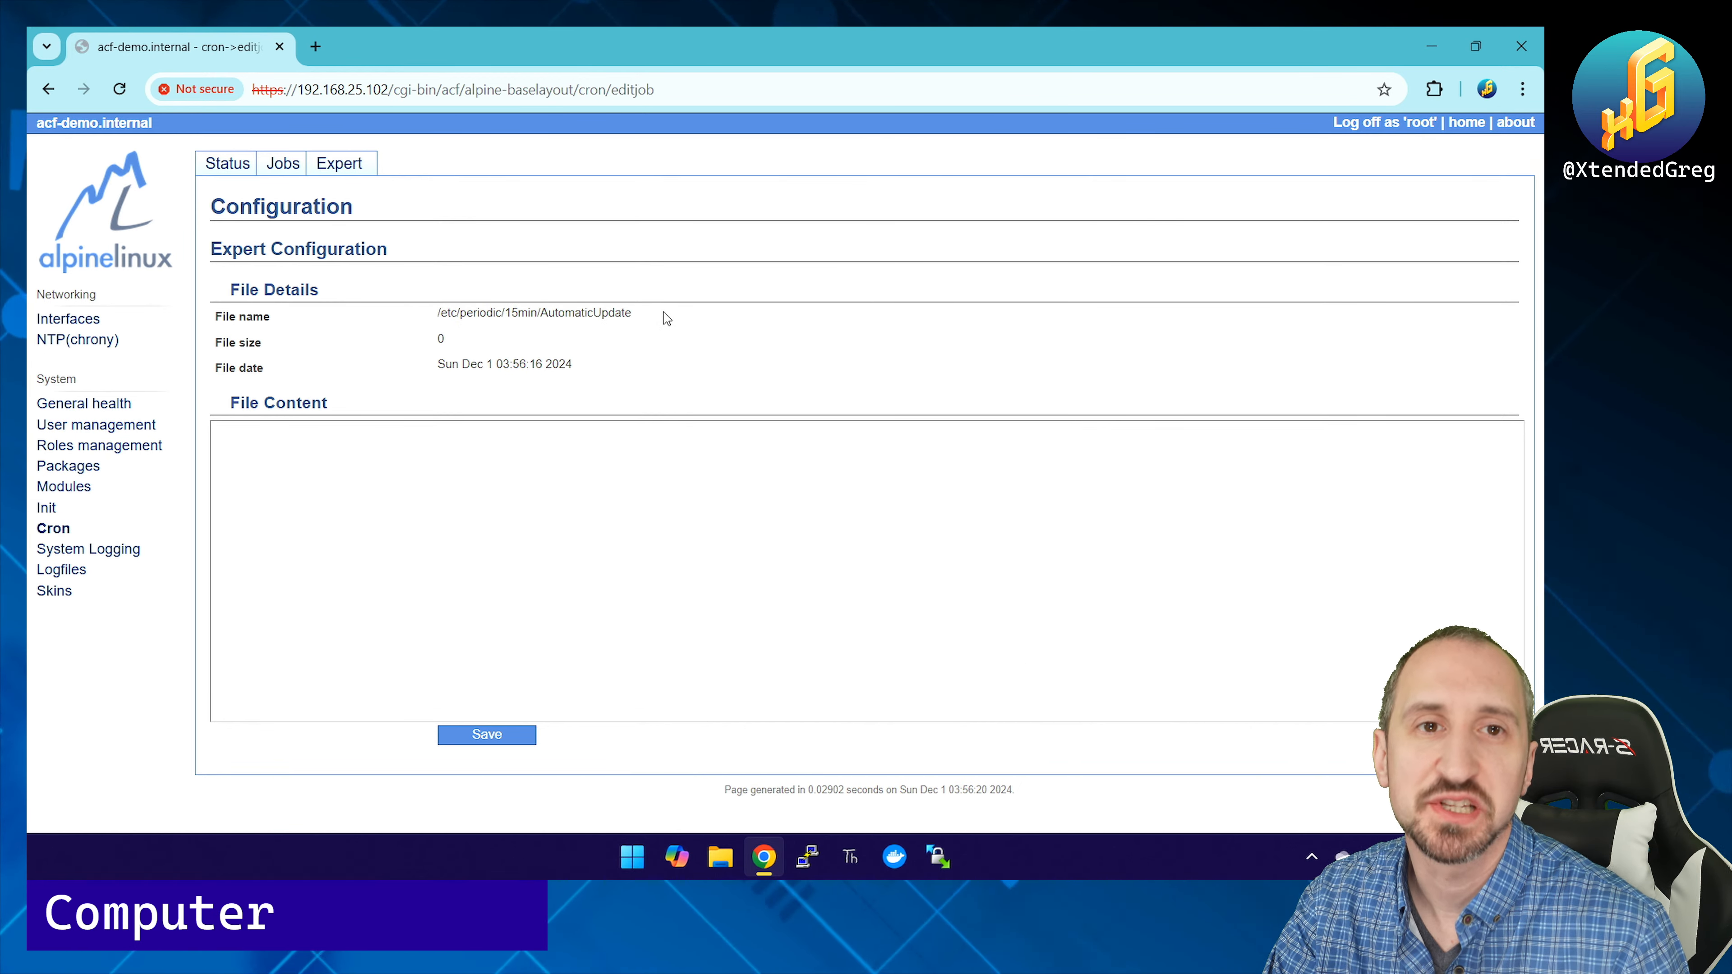
{"action": "left_click_drag", "start_coordinate": [633, 315], "coordinate": [450, 311]}
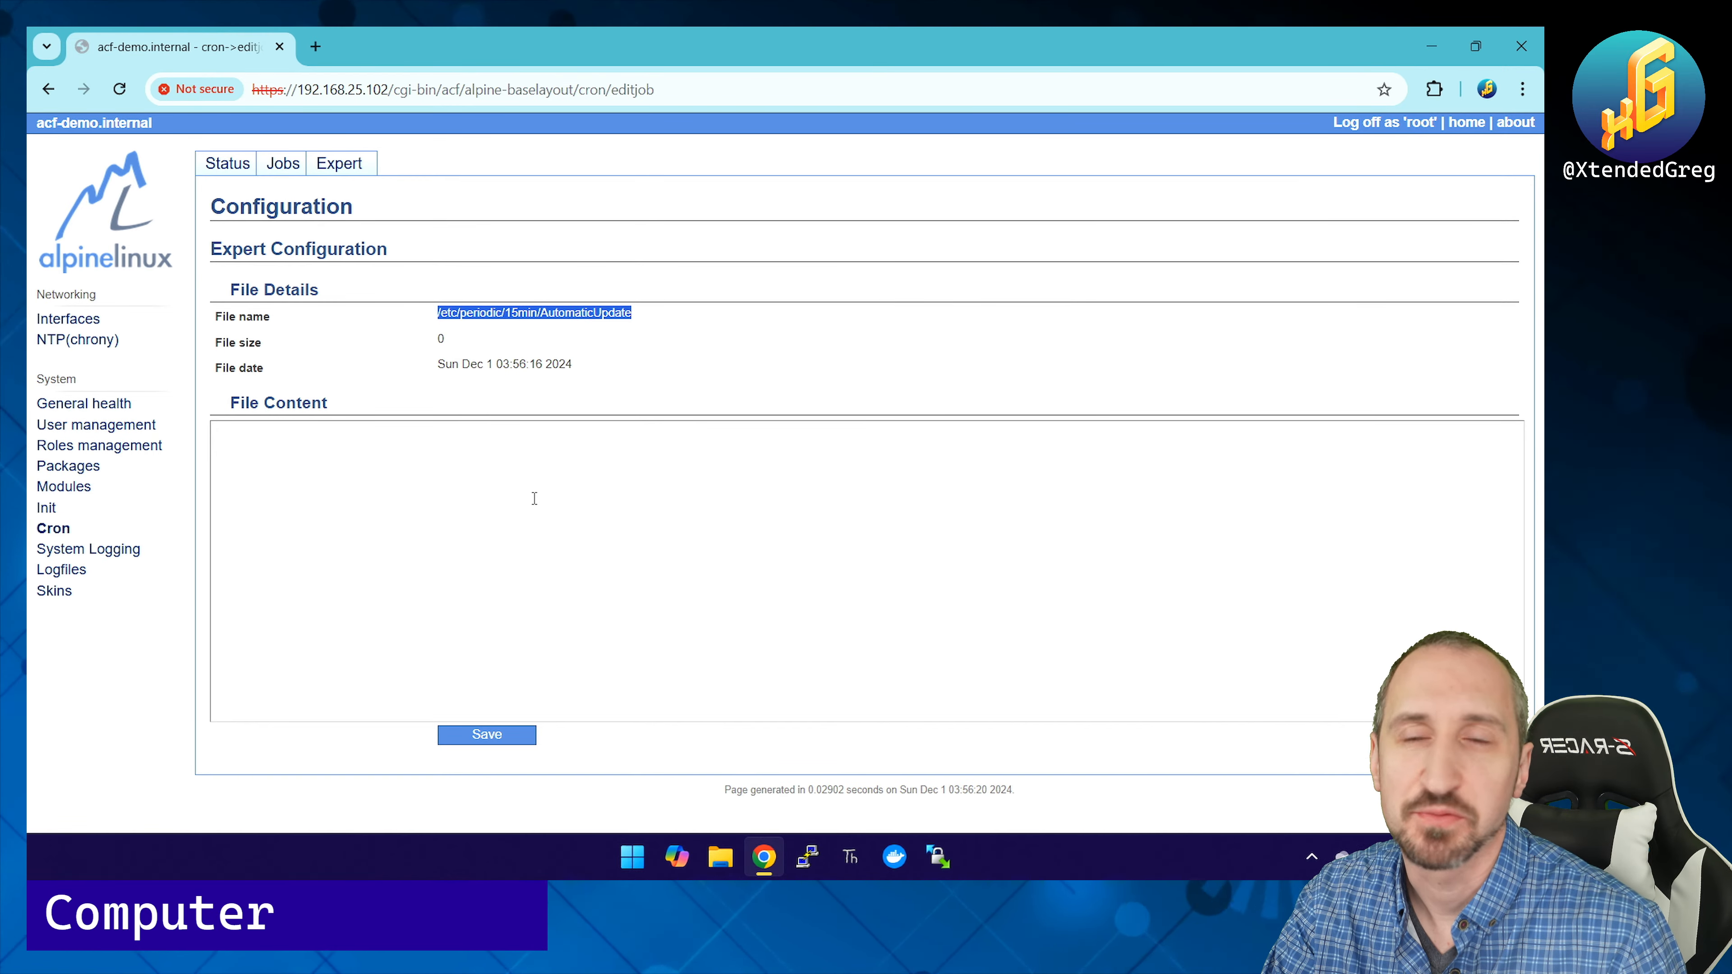
{"action": "left_click", "coordinate": [285, 165]}
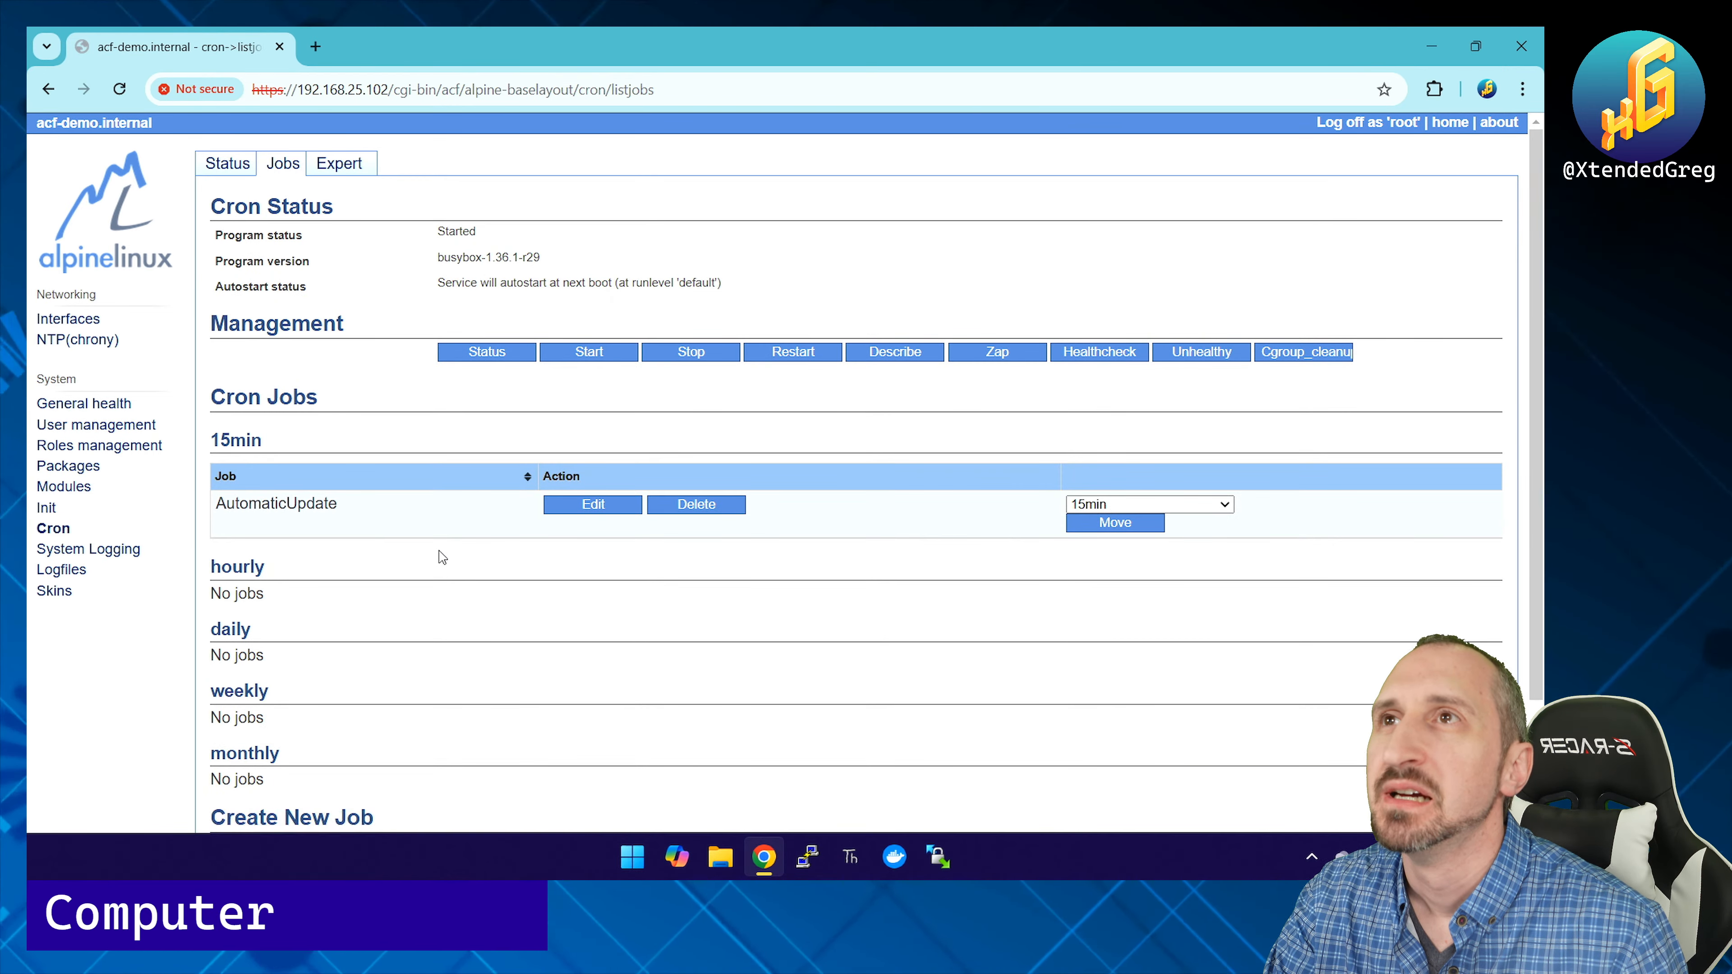
{"action": "left_click", "coordinate": [679, 506]}
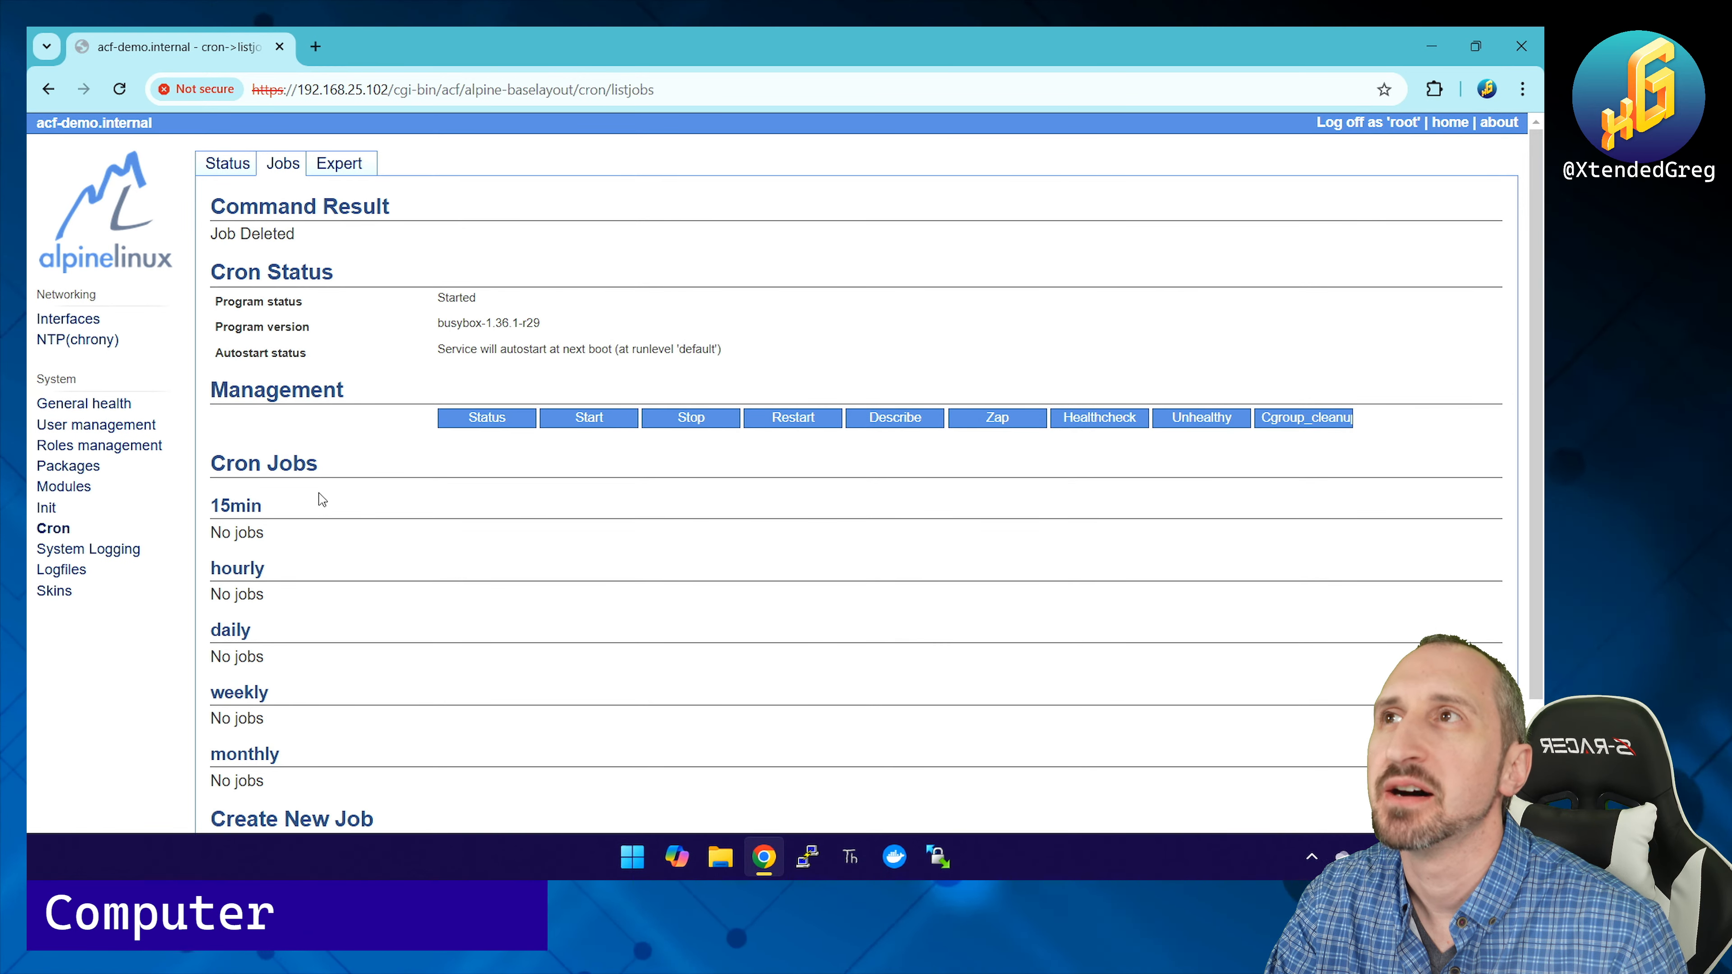
Step: Review System Logging status, Config and Expert (SYSLOGD_OPTS="-t") pages, then go to Logfiles
{"action": "left_click", "coordinate": [89, 549]}
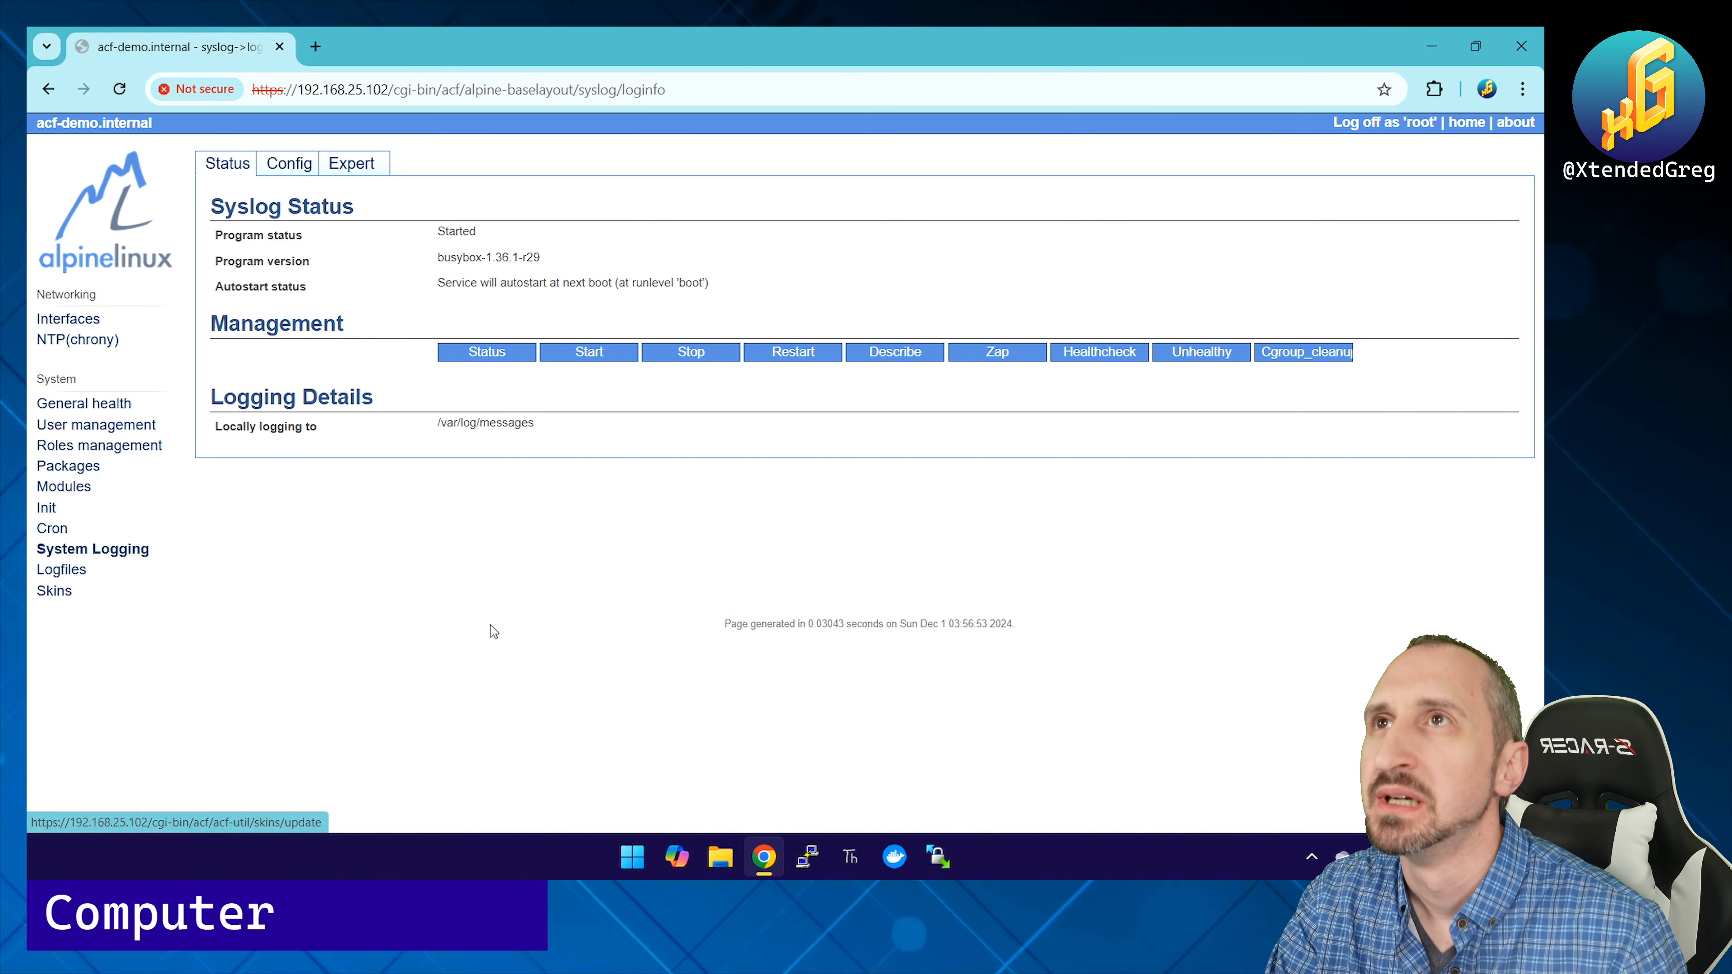
{"action": "left_click", "coordinate": [290, 163]}
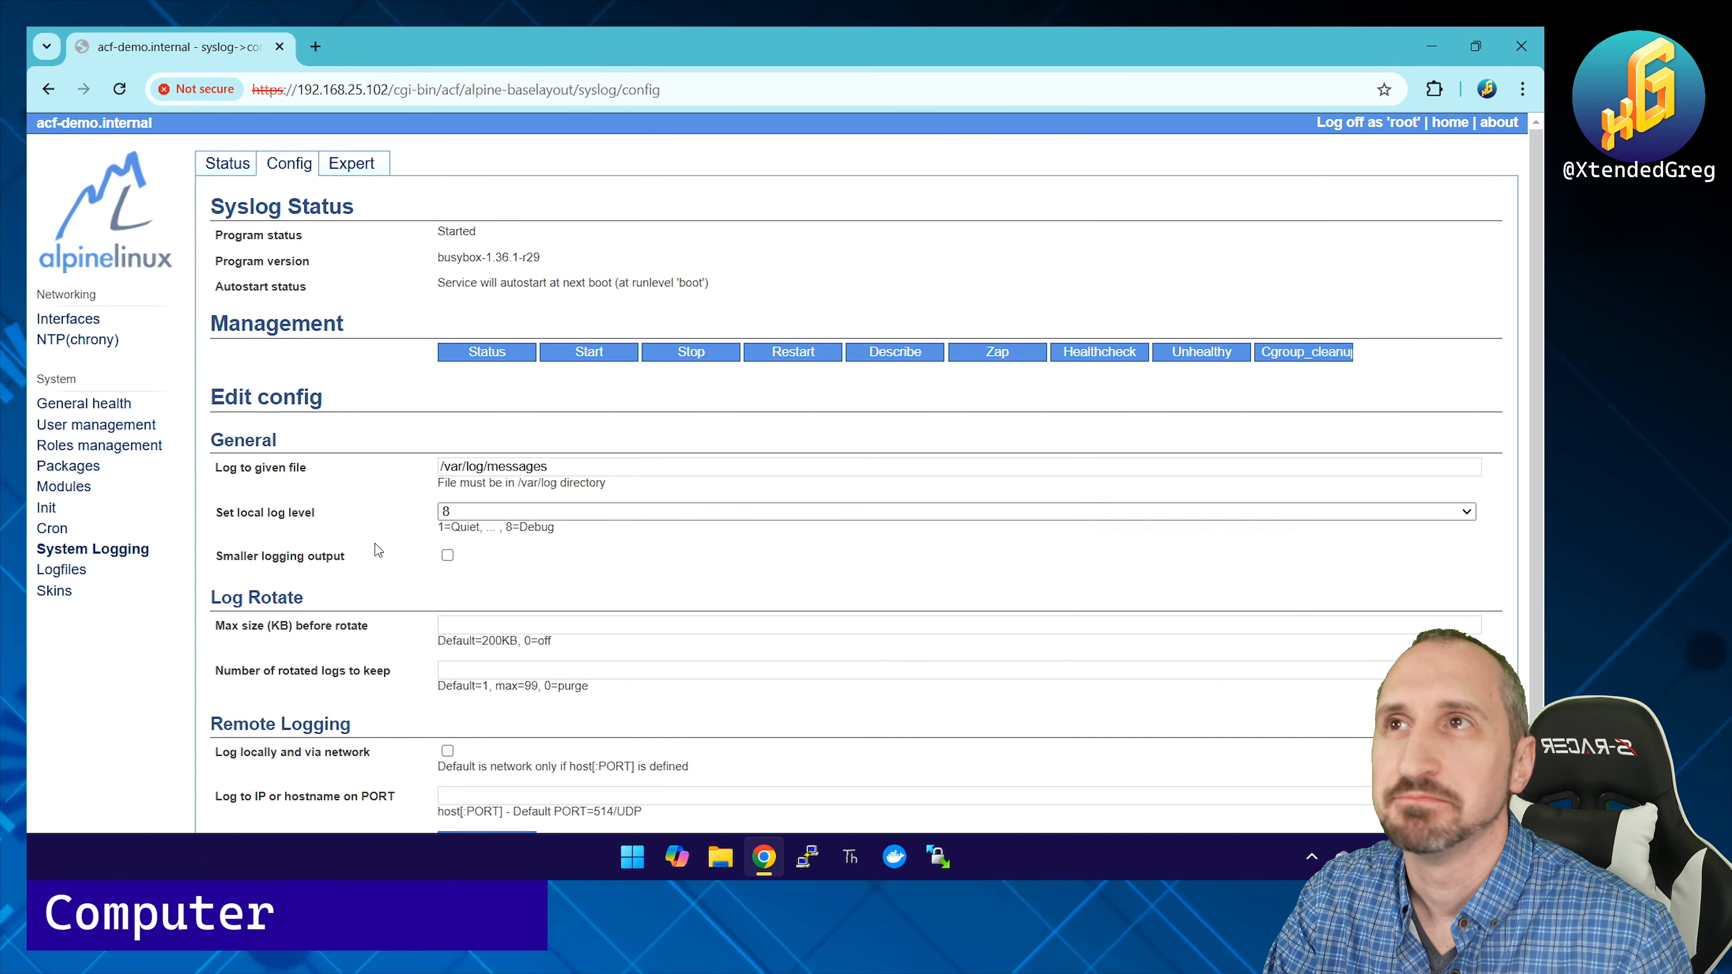
{"action": "scroll", "coordinate": [416, 471], "scroll_direction": "down", "scroll_amount": 2}
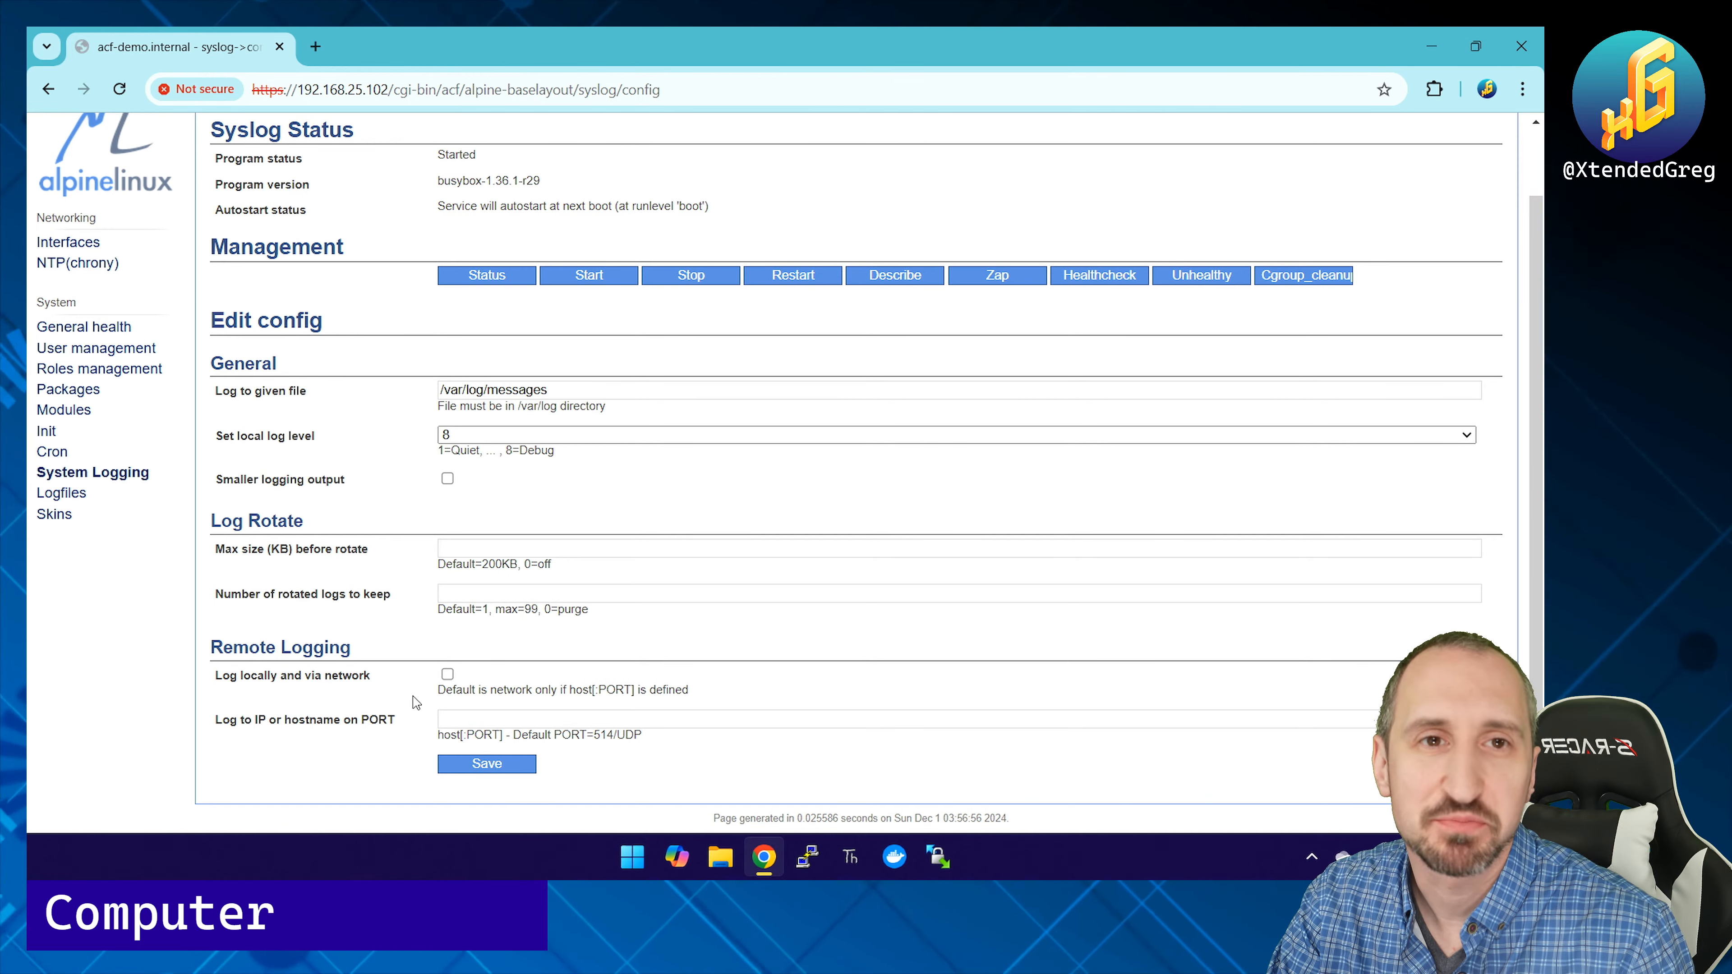
{"action": "scroll", "coordinate": [416, 703], "scroll_direction": "up", "scroll_amount": 2}
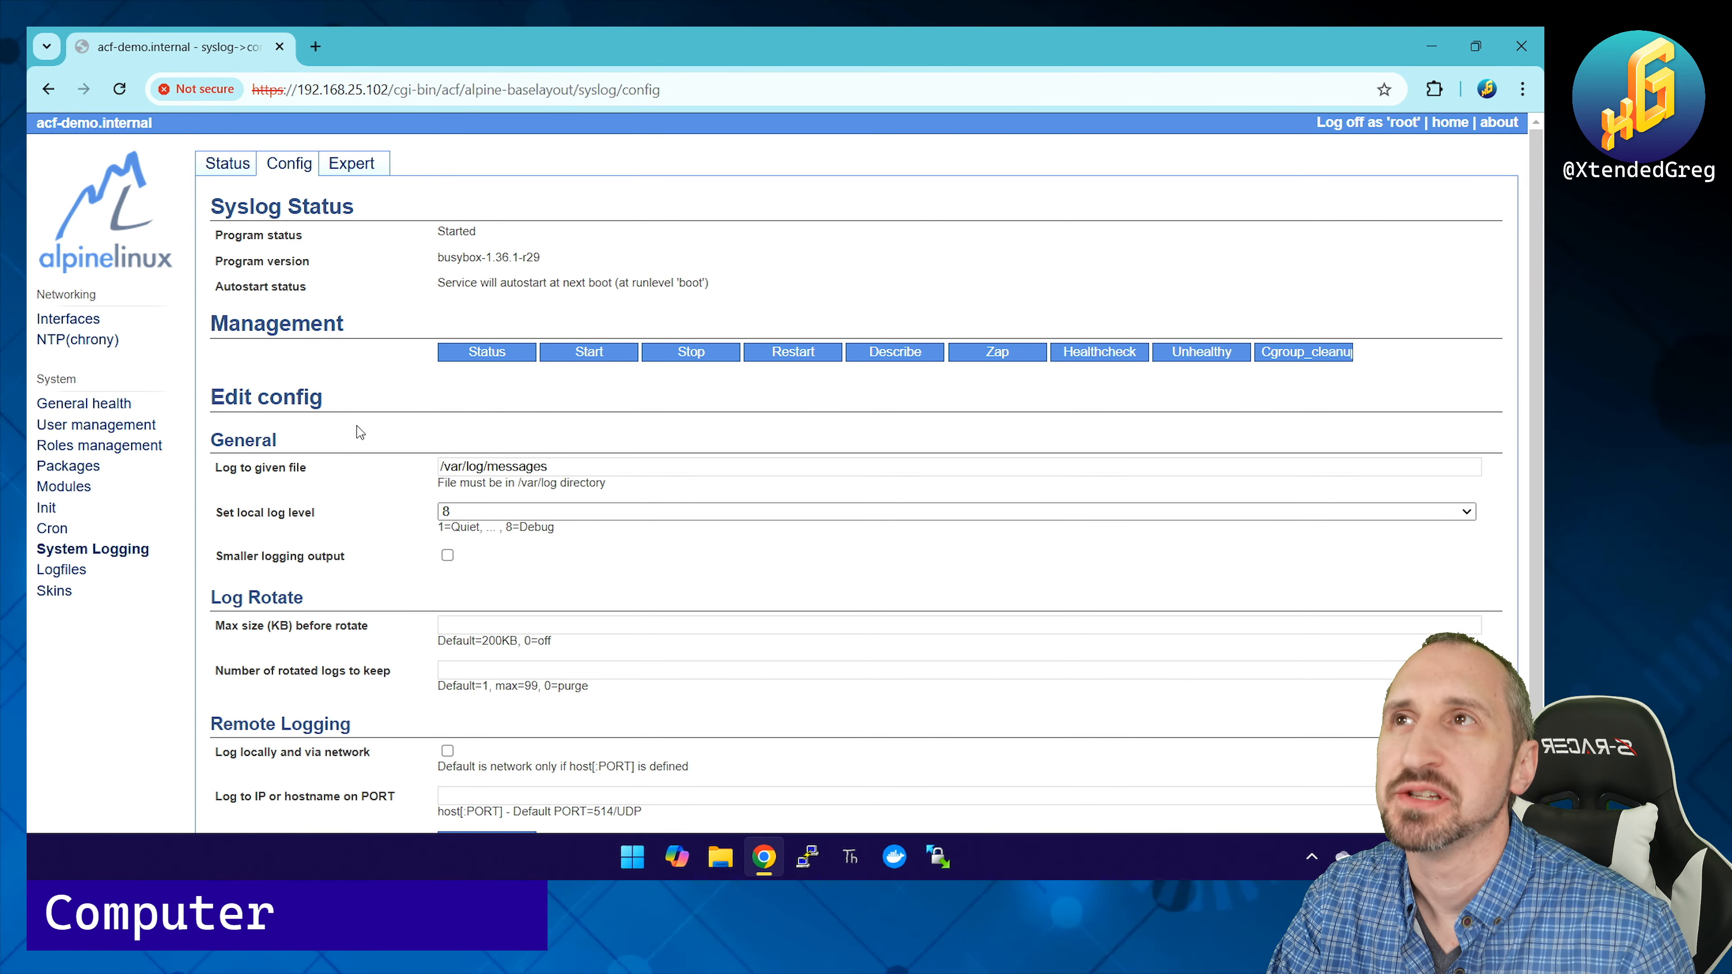
{"action": "left_click", "coordinate": [352, 163]}
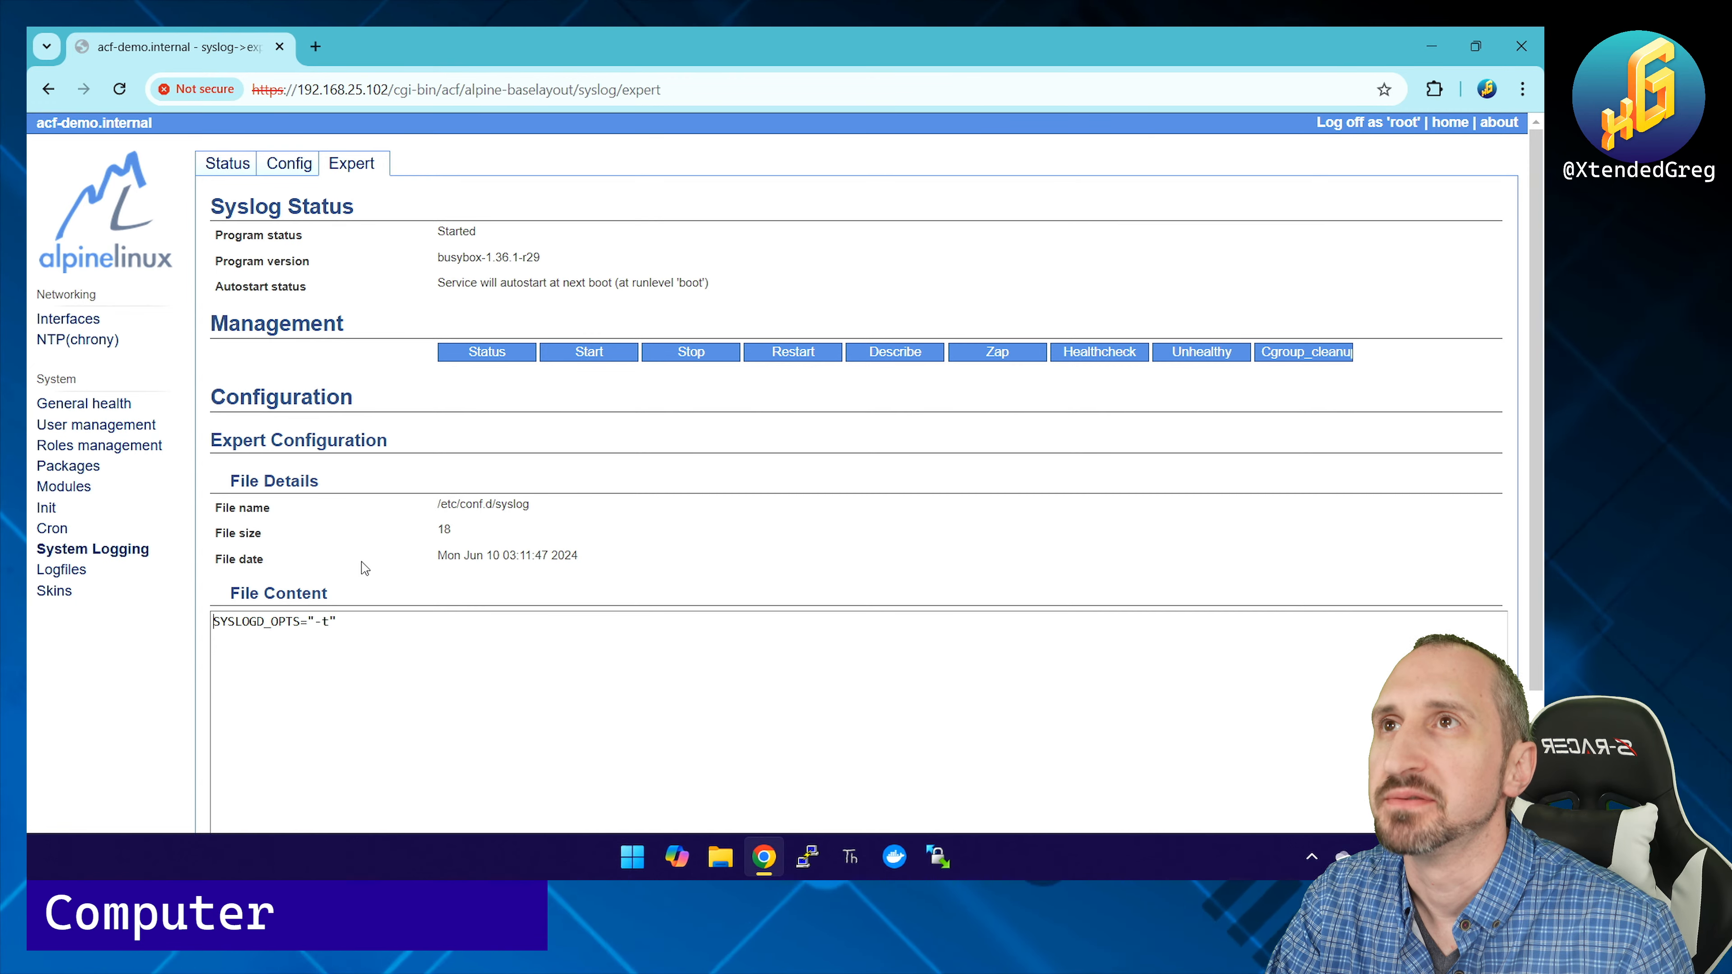
{"action": "left_click", "coordinate": [61, 570]}
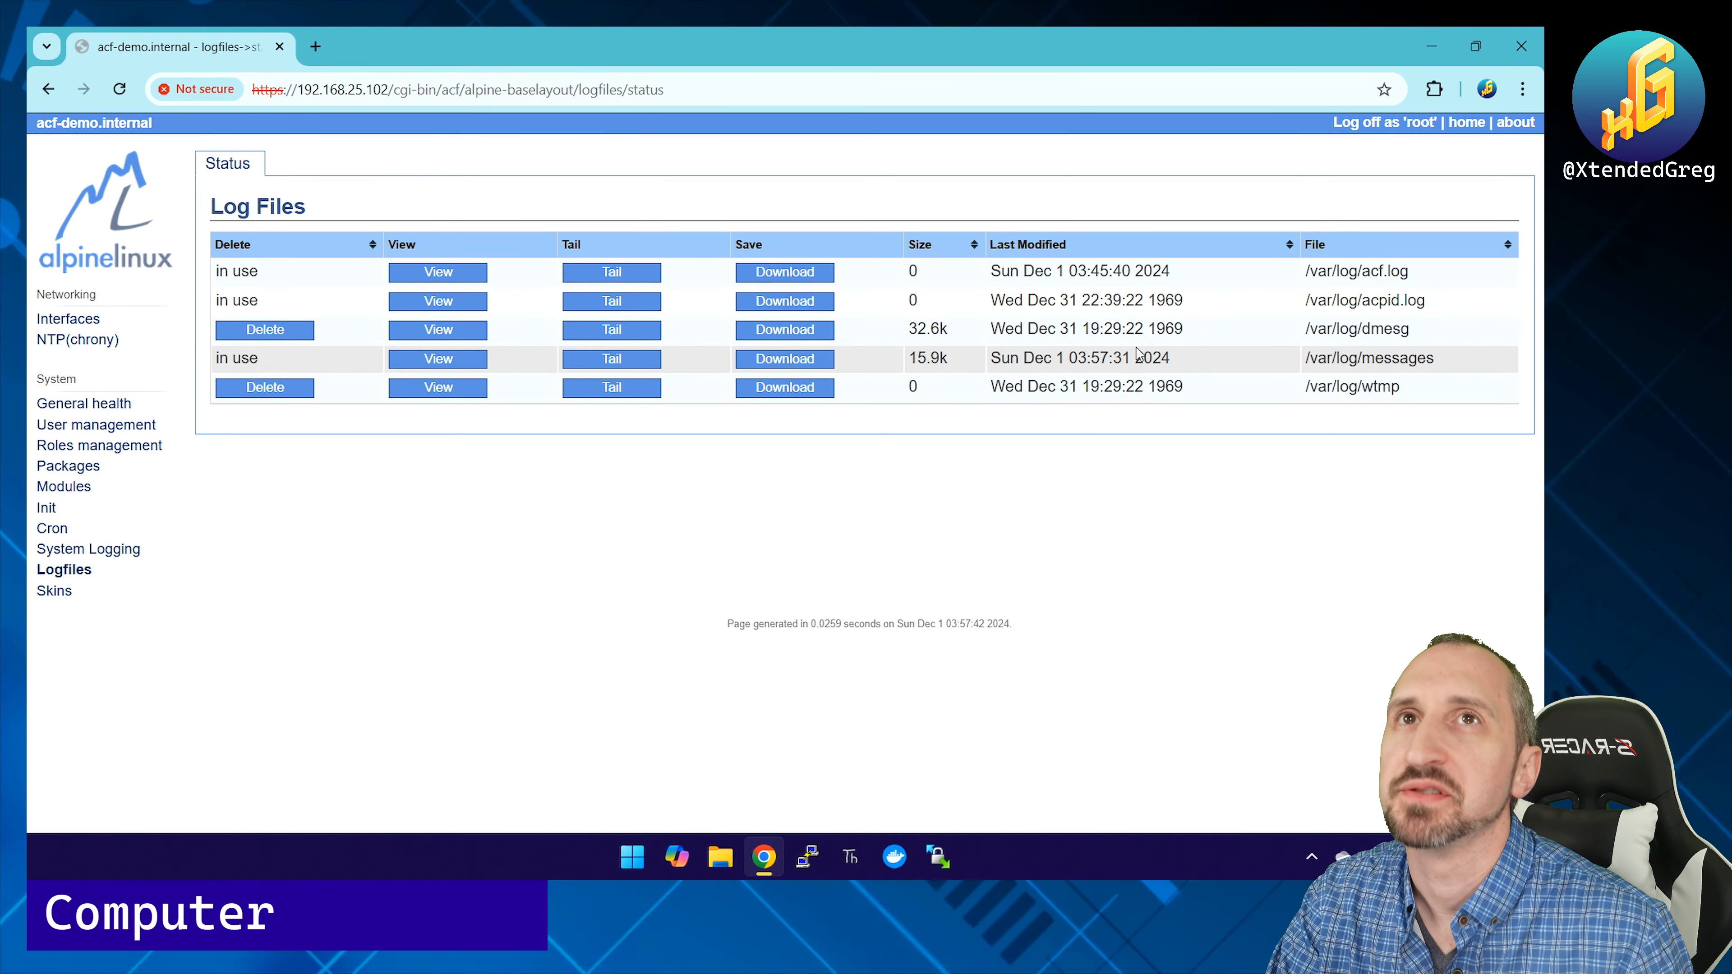
{"action": "left_click", "coordinate": [412, 362]}
{"action": "scroll", "coordinate": [449, 609], "scroll_direction": "down", "scroll_amount": 20}
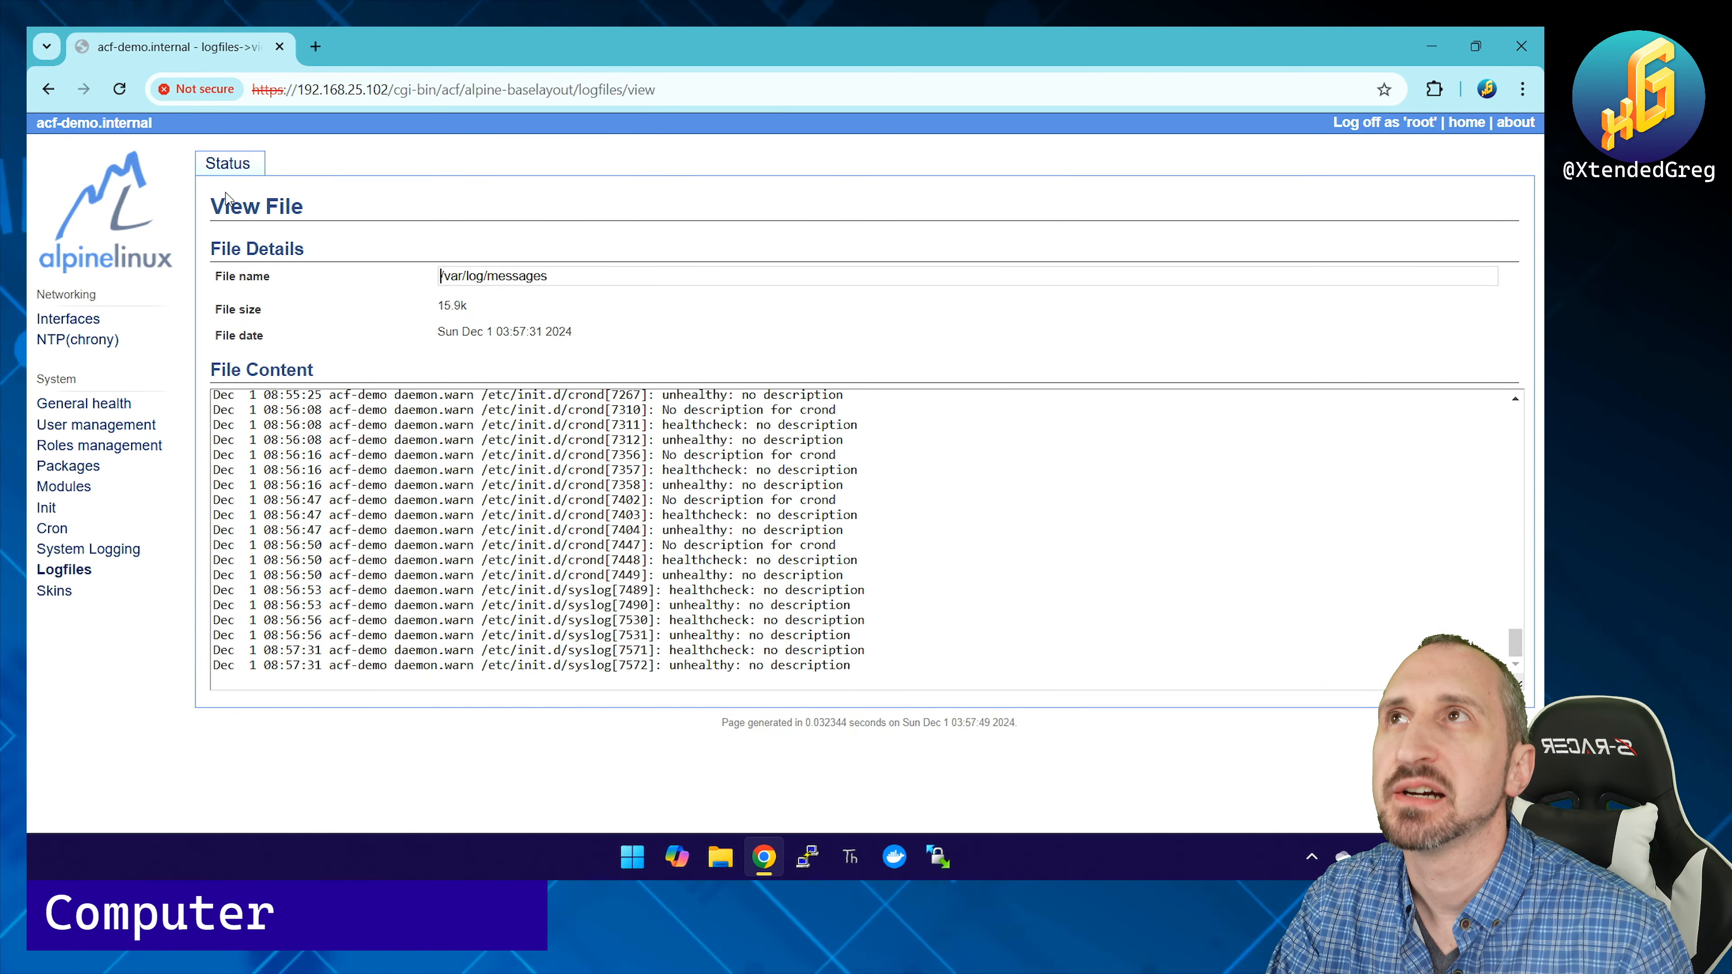
{"action": "left_click", "coordinate": [82, 550]}
{"action": "left_click", "coordinate": [62, 570]}
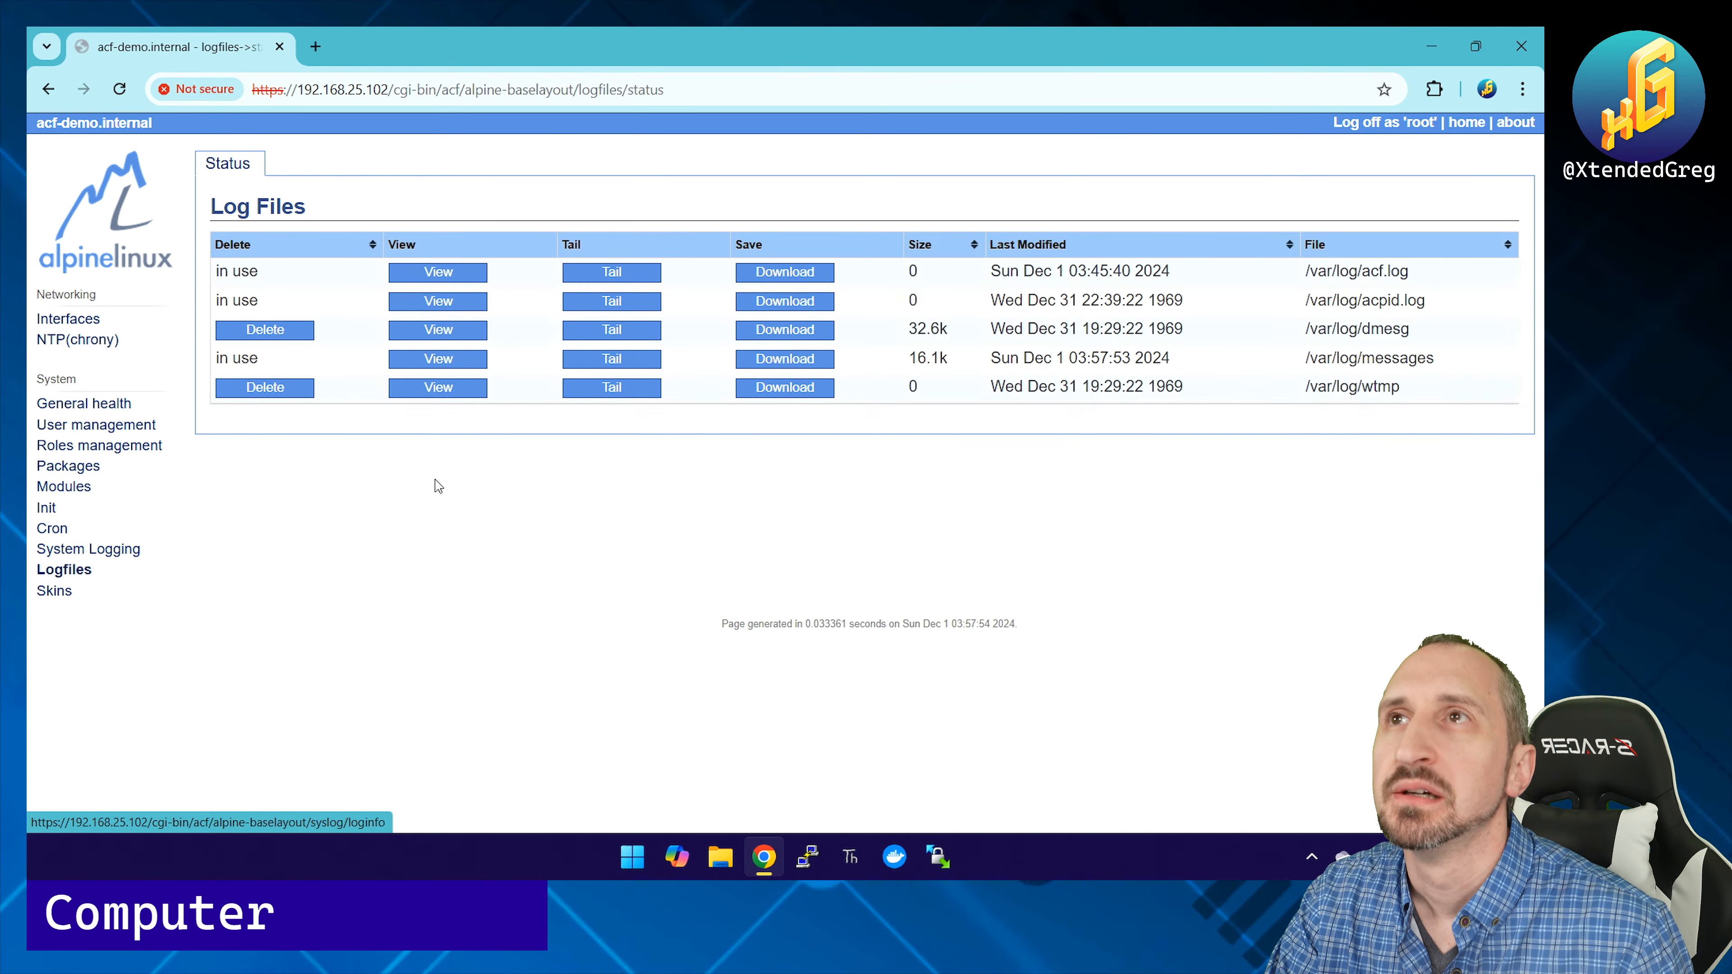
{"action": "left_click", "coordinate": [625, 361]}
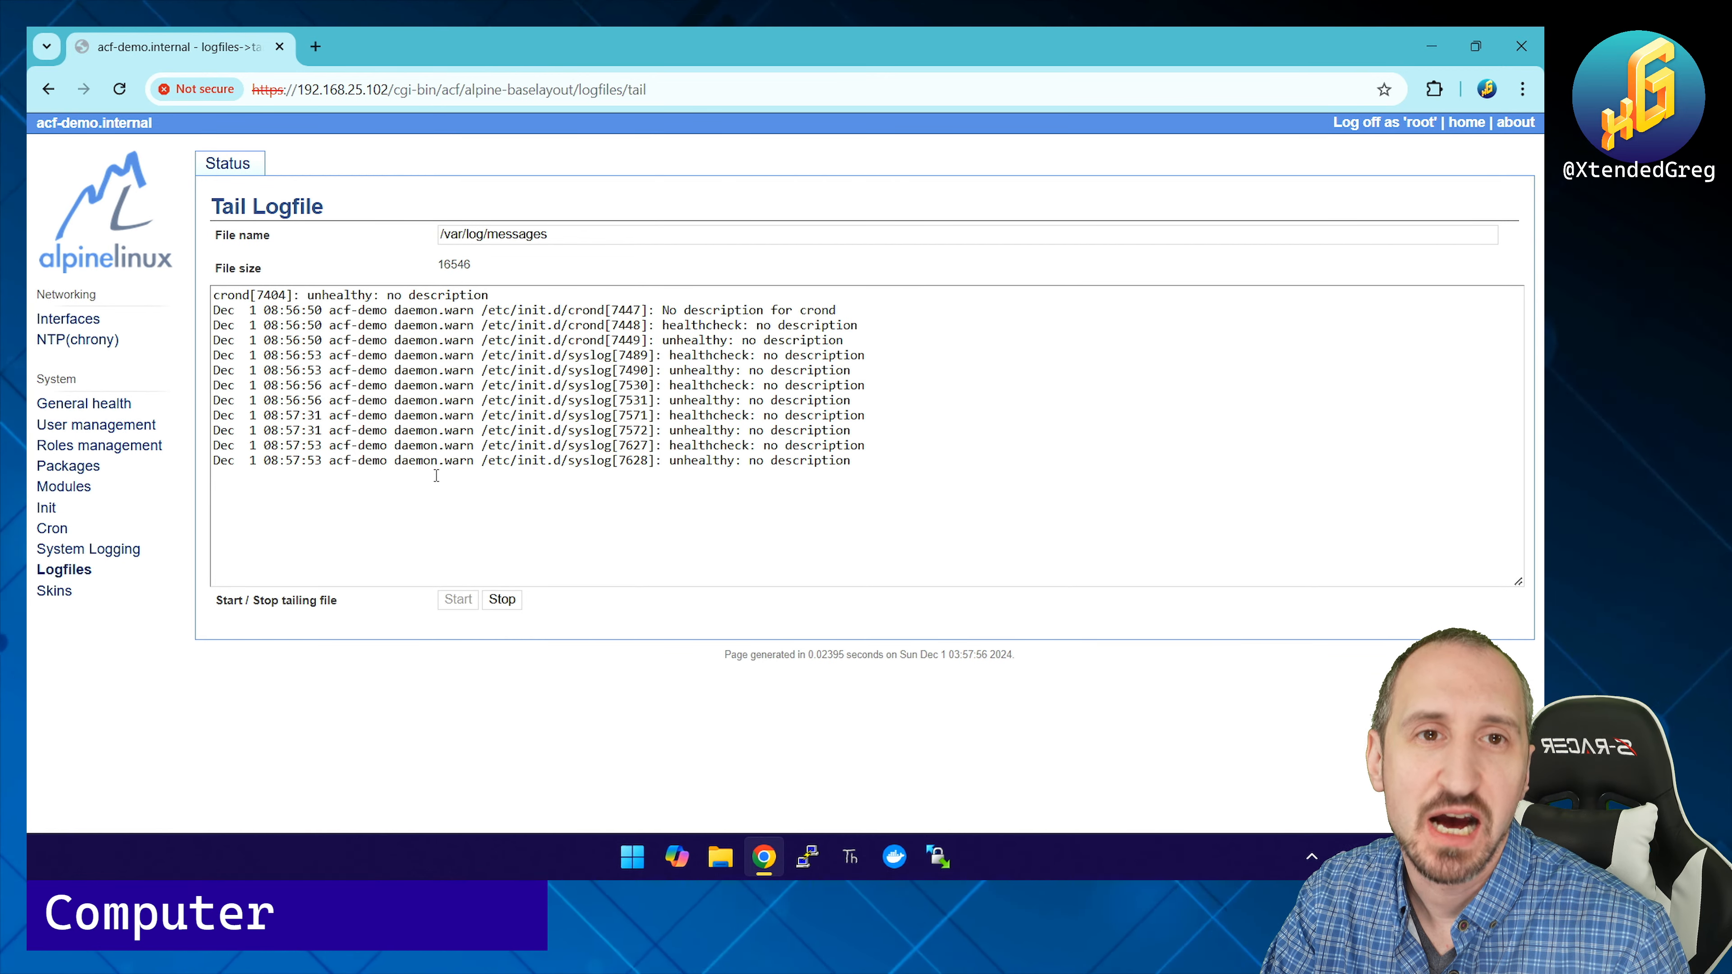
{"action": "left_click", "coordinate": [61, 573]}
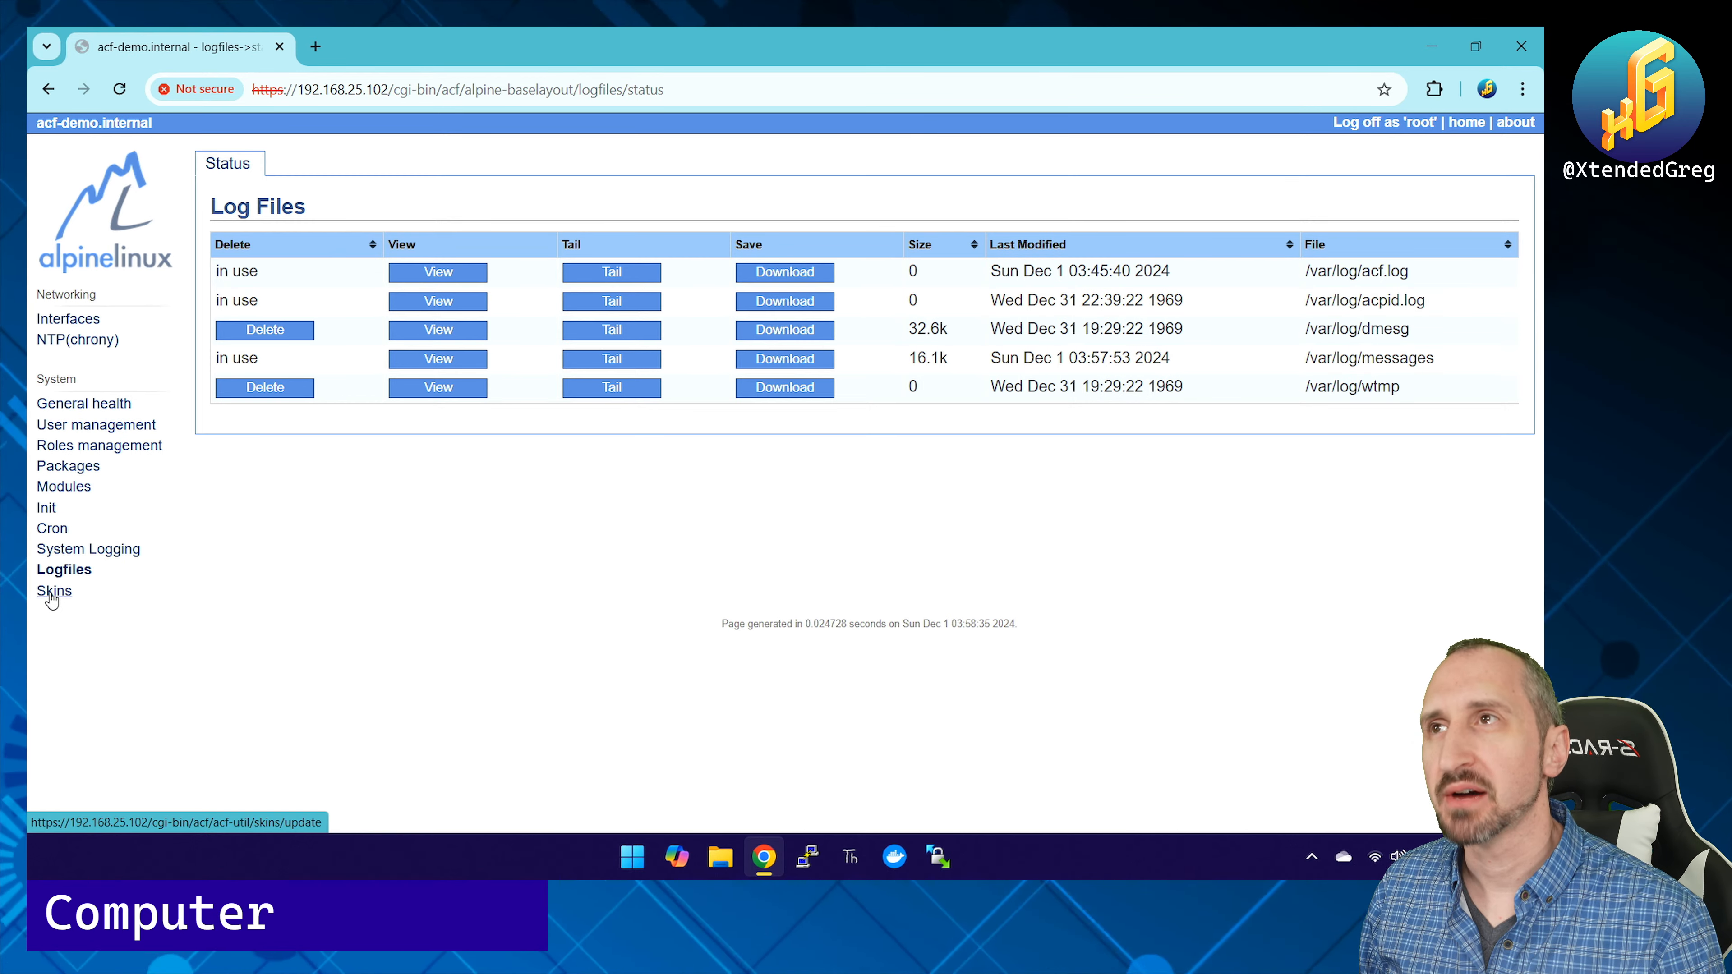
Step: Apply the alps skin in the interface skin settings
{"action": "left_click", "coordinate": [52, 593]}
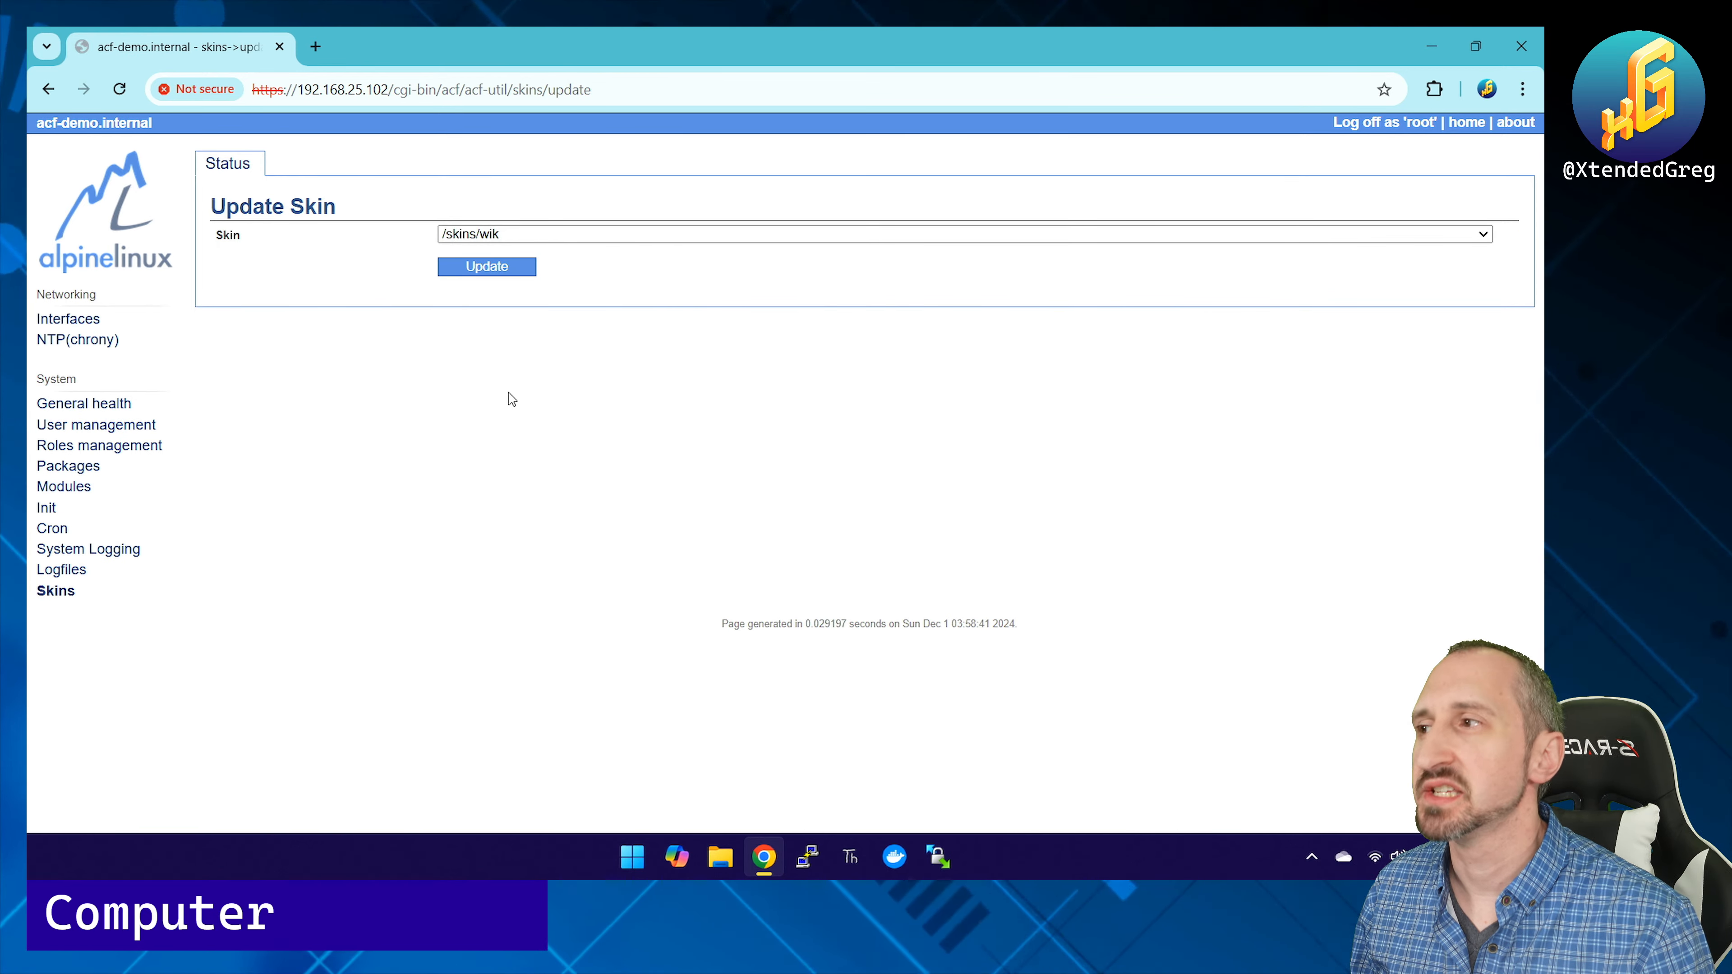
{"action": "left_click", "coordinate": [603, 235]}
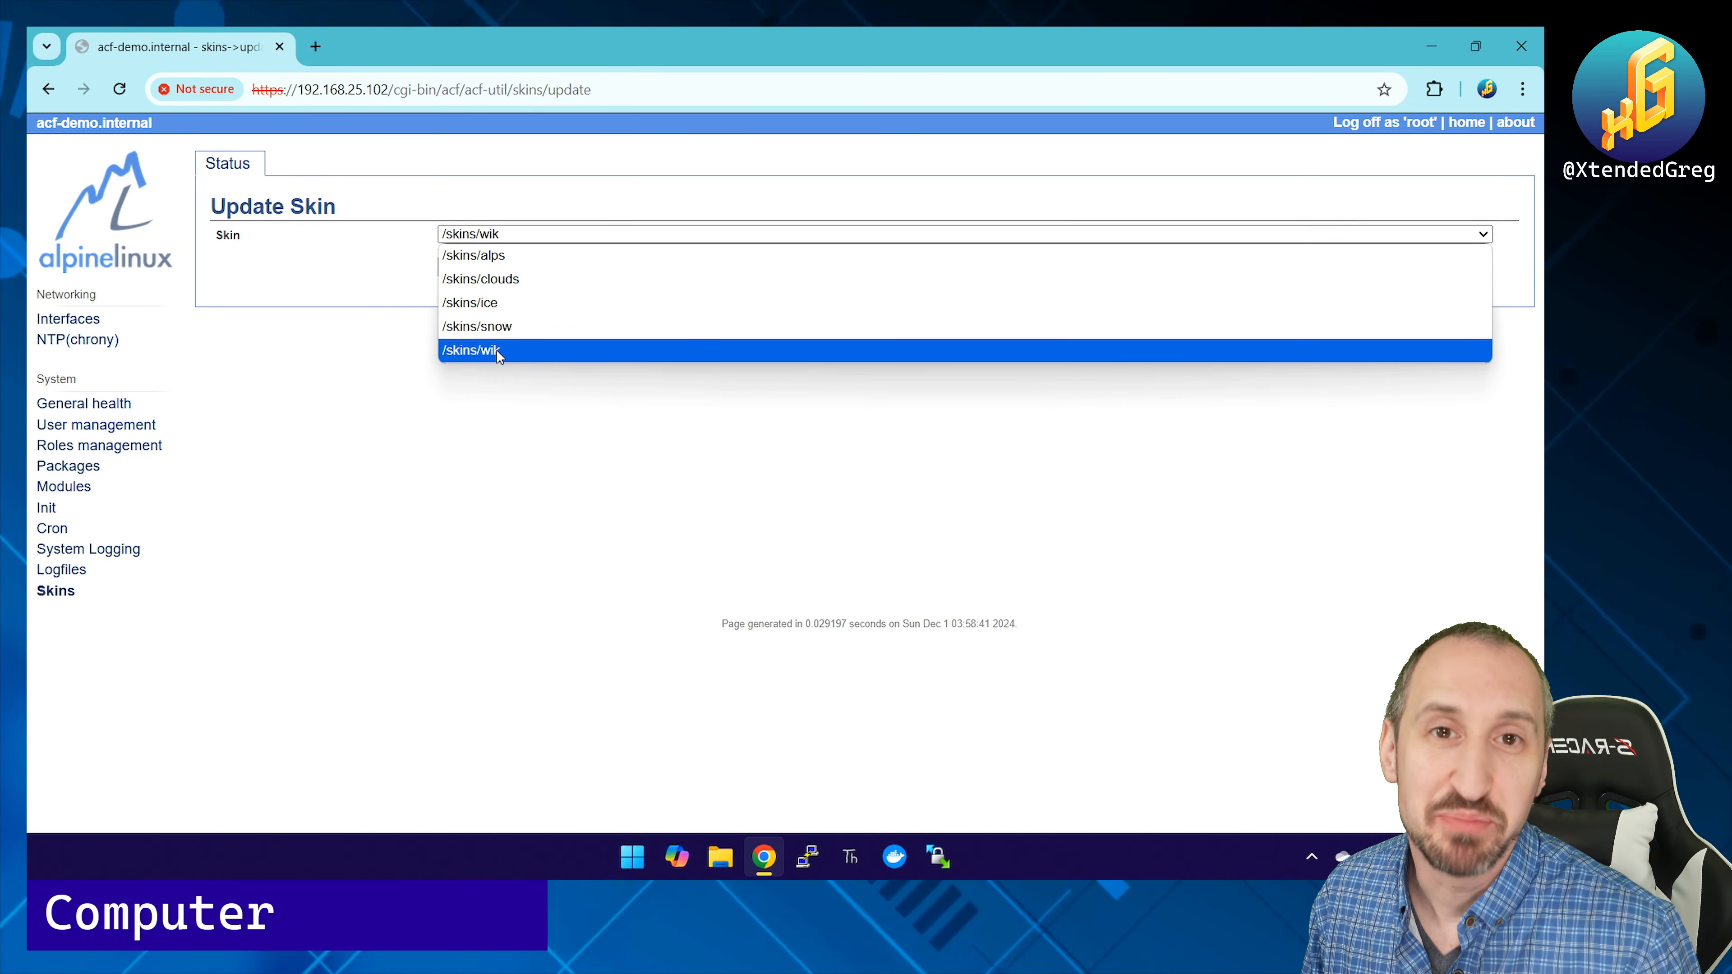
{"action": "left_click", "coordinate": [499, 257]}
{"action": "left_click", "coordinate": [495, 266]}
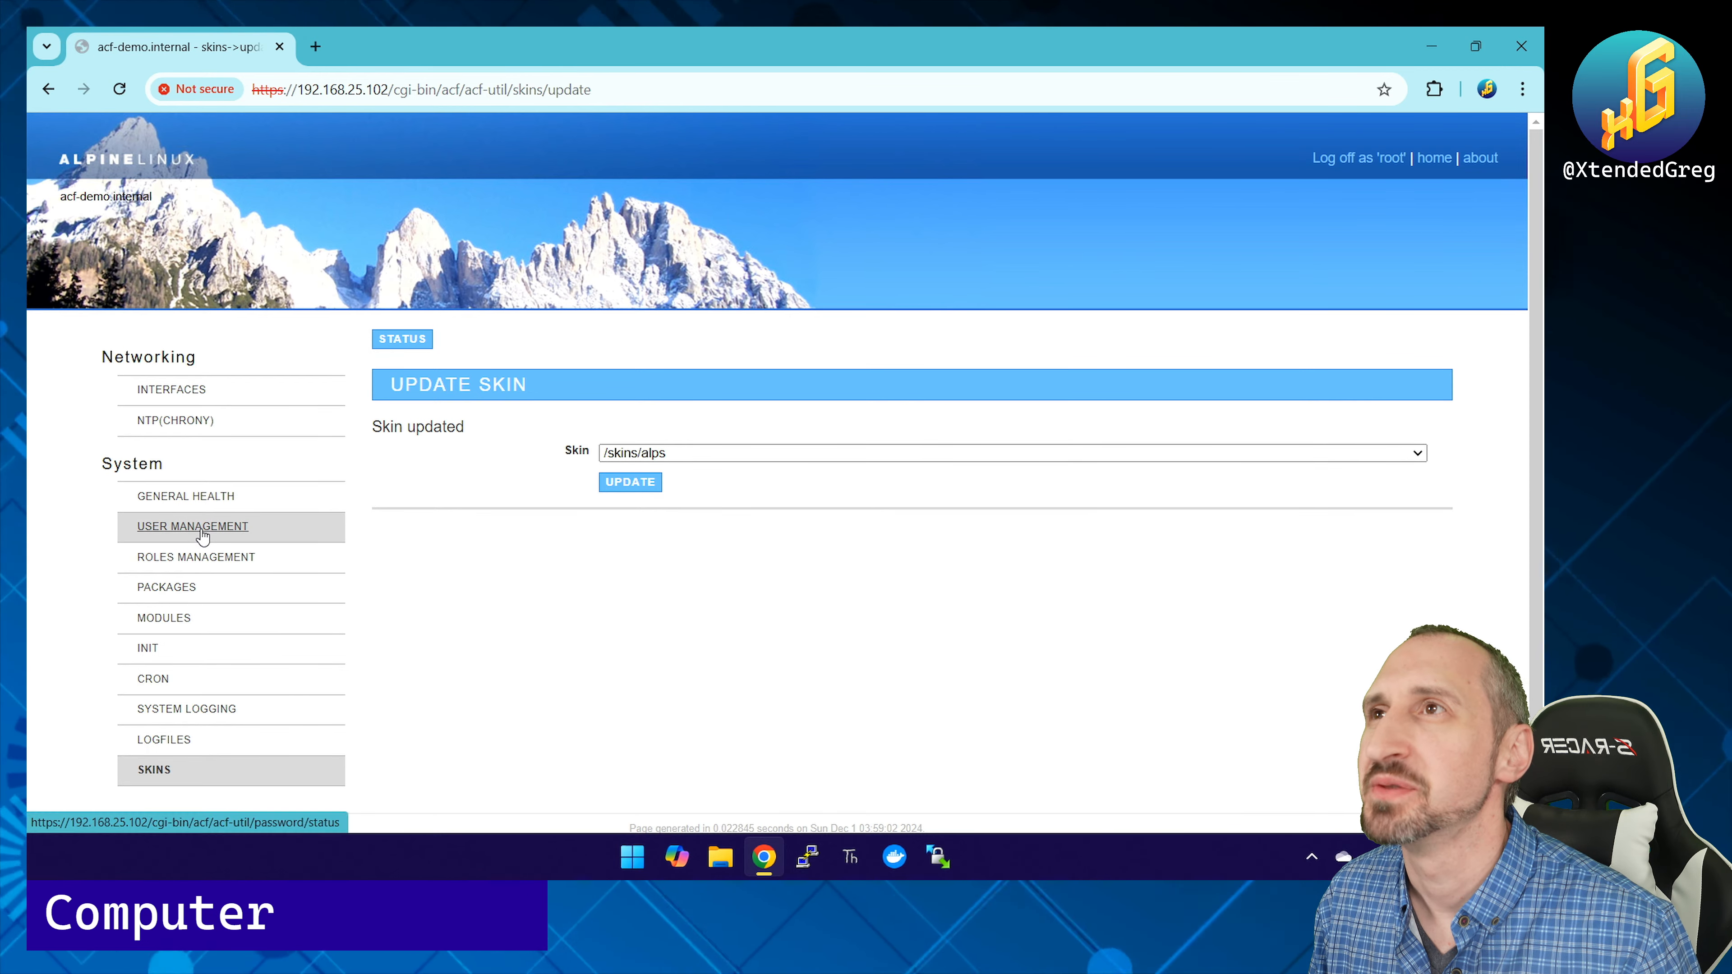
Step: Glance at the health page, then switch the skin to clouds
{"action": "left_click", "coordinate": [209, 503]}
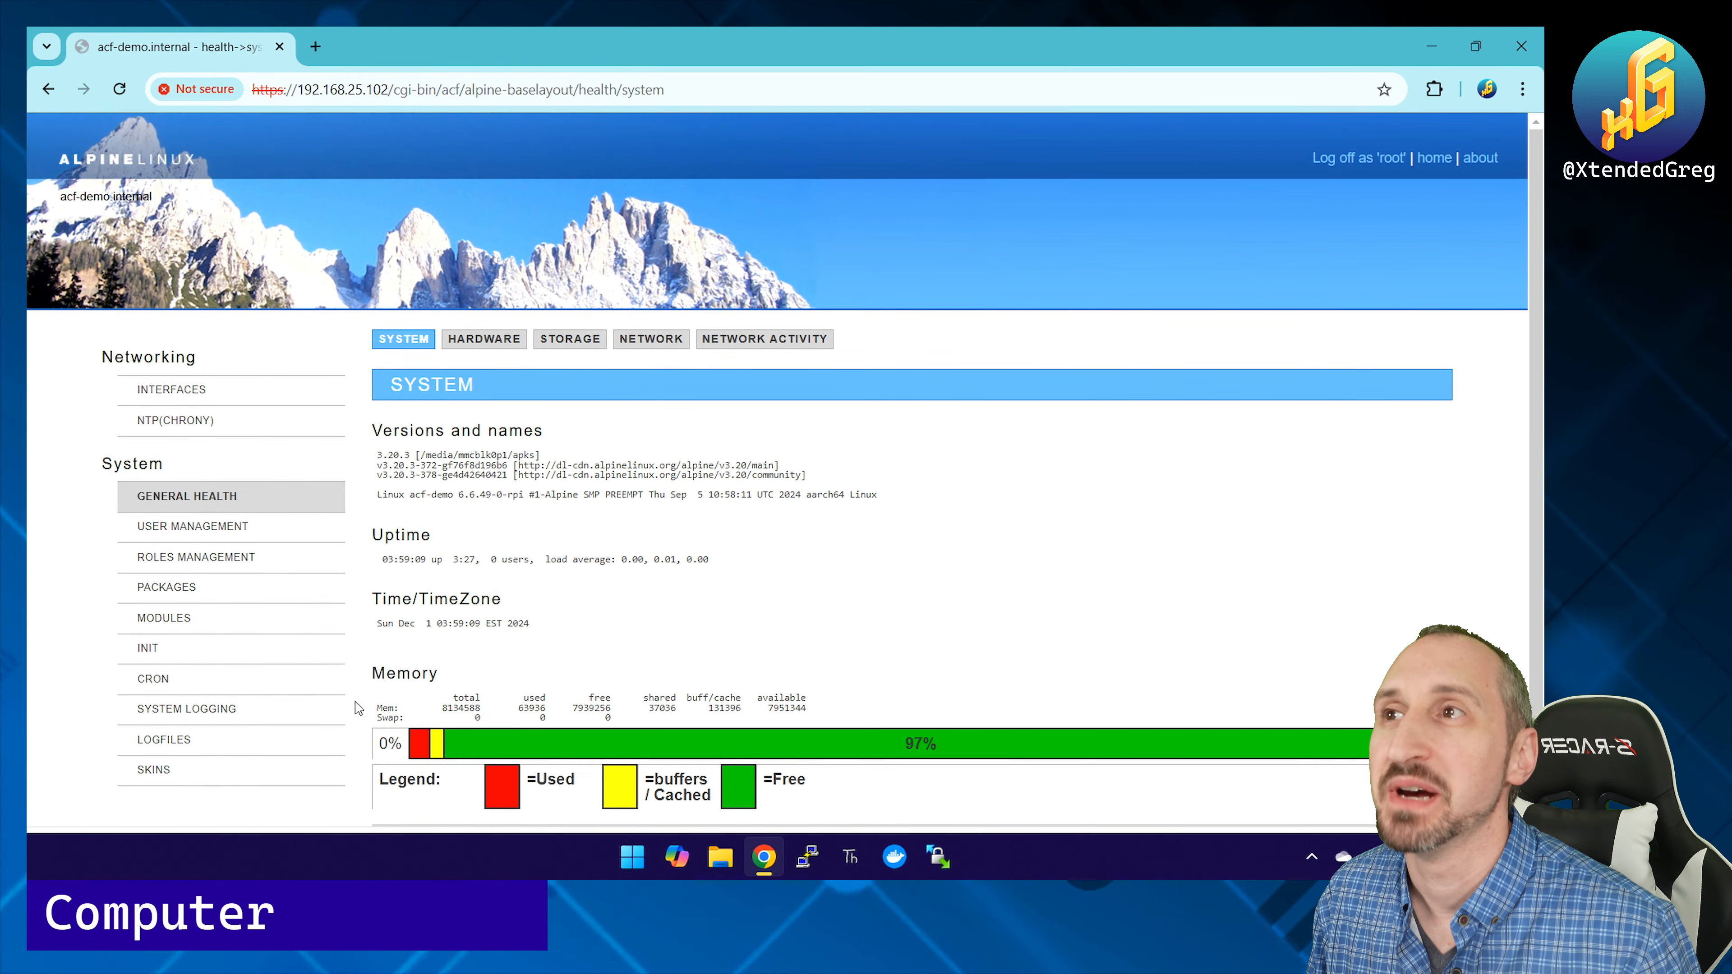
{"action": "left_click", "coordinate": [205, 770]}
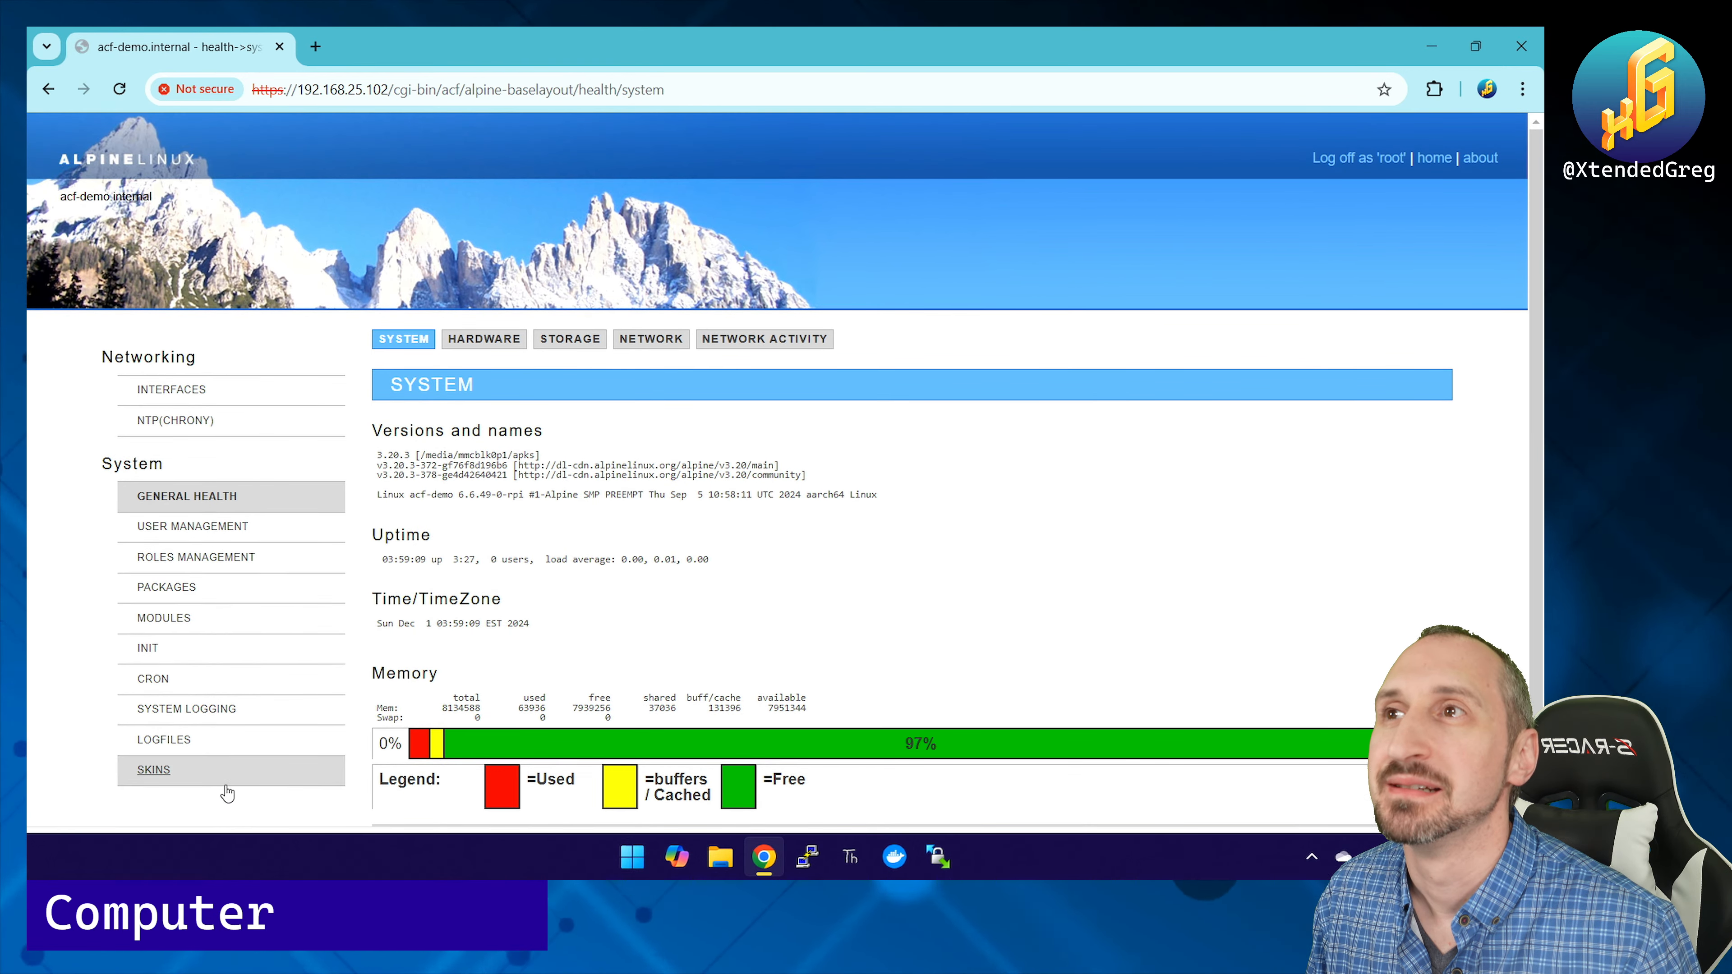
{"action": "left_click", "coordinate": [669, 438]}
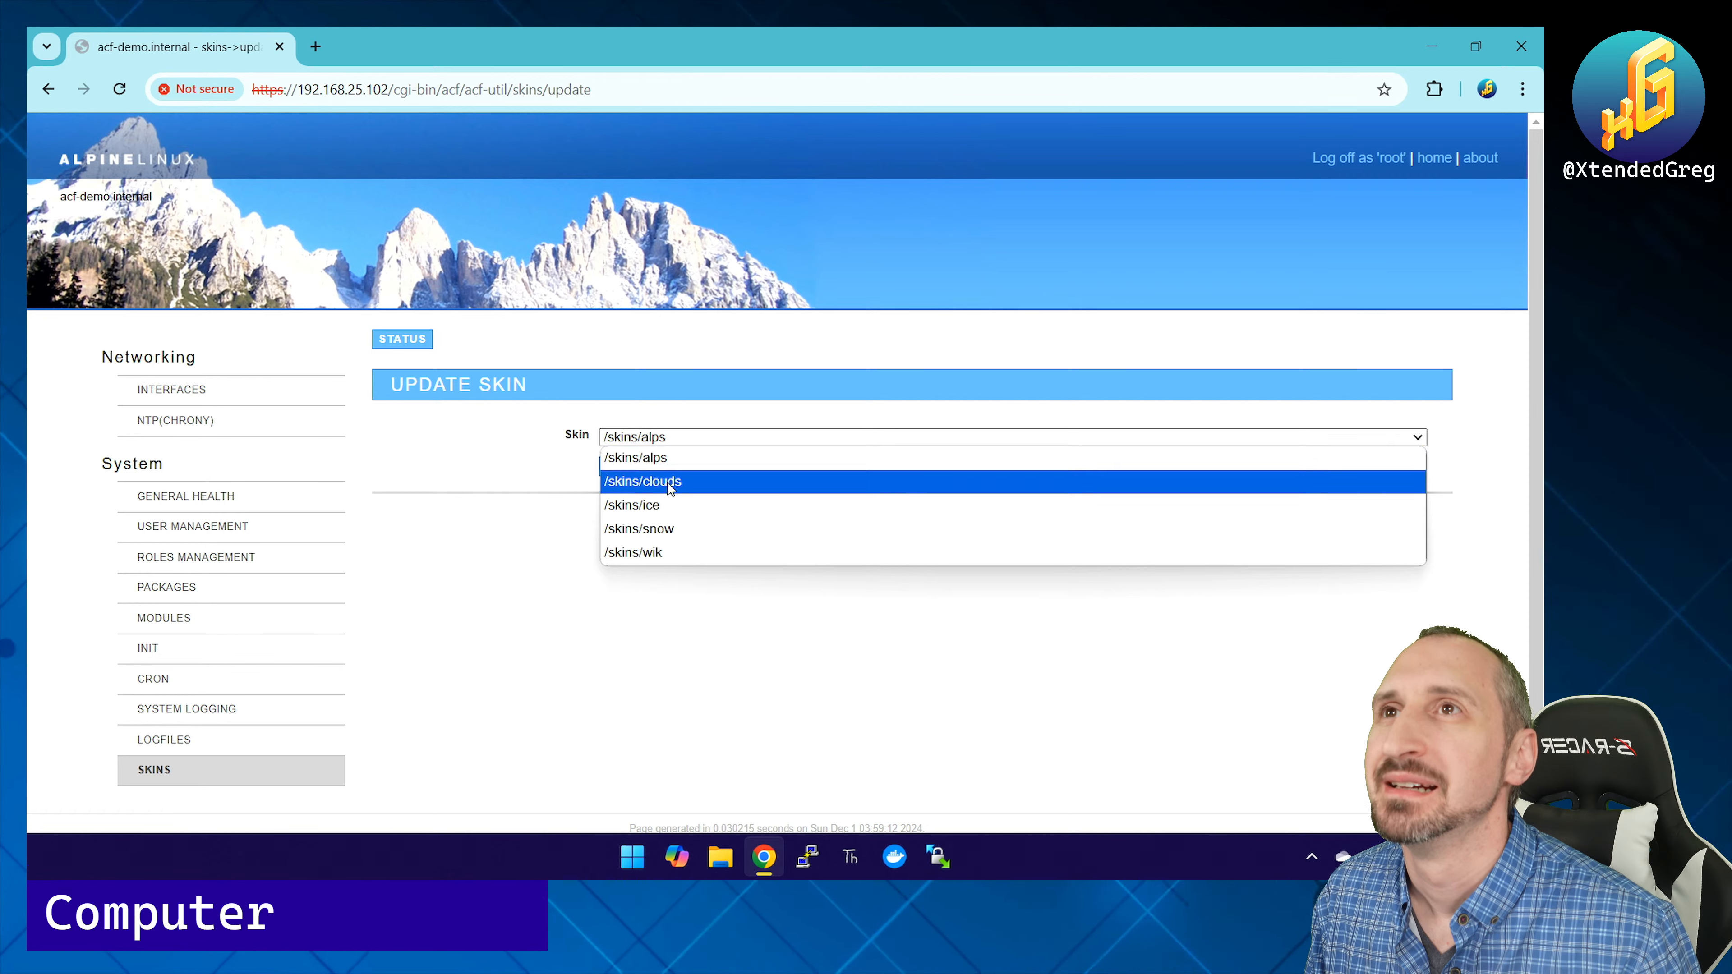
{"action": "left_click", "coordinate": [655, 481]}
{"action": "left_click", "coordinate": [629, 464]}
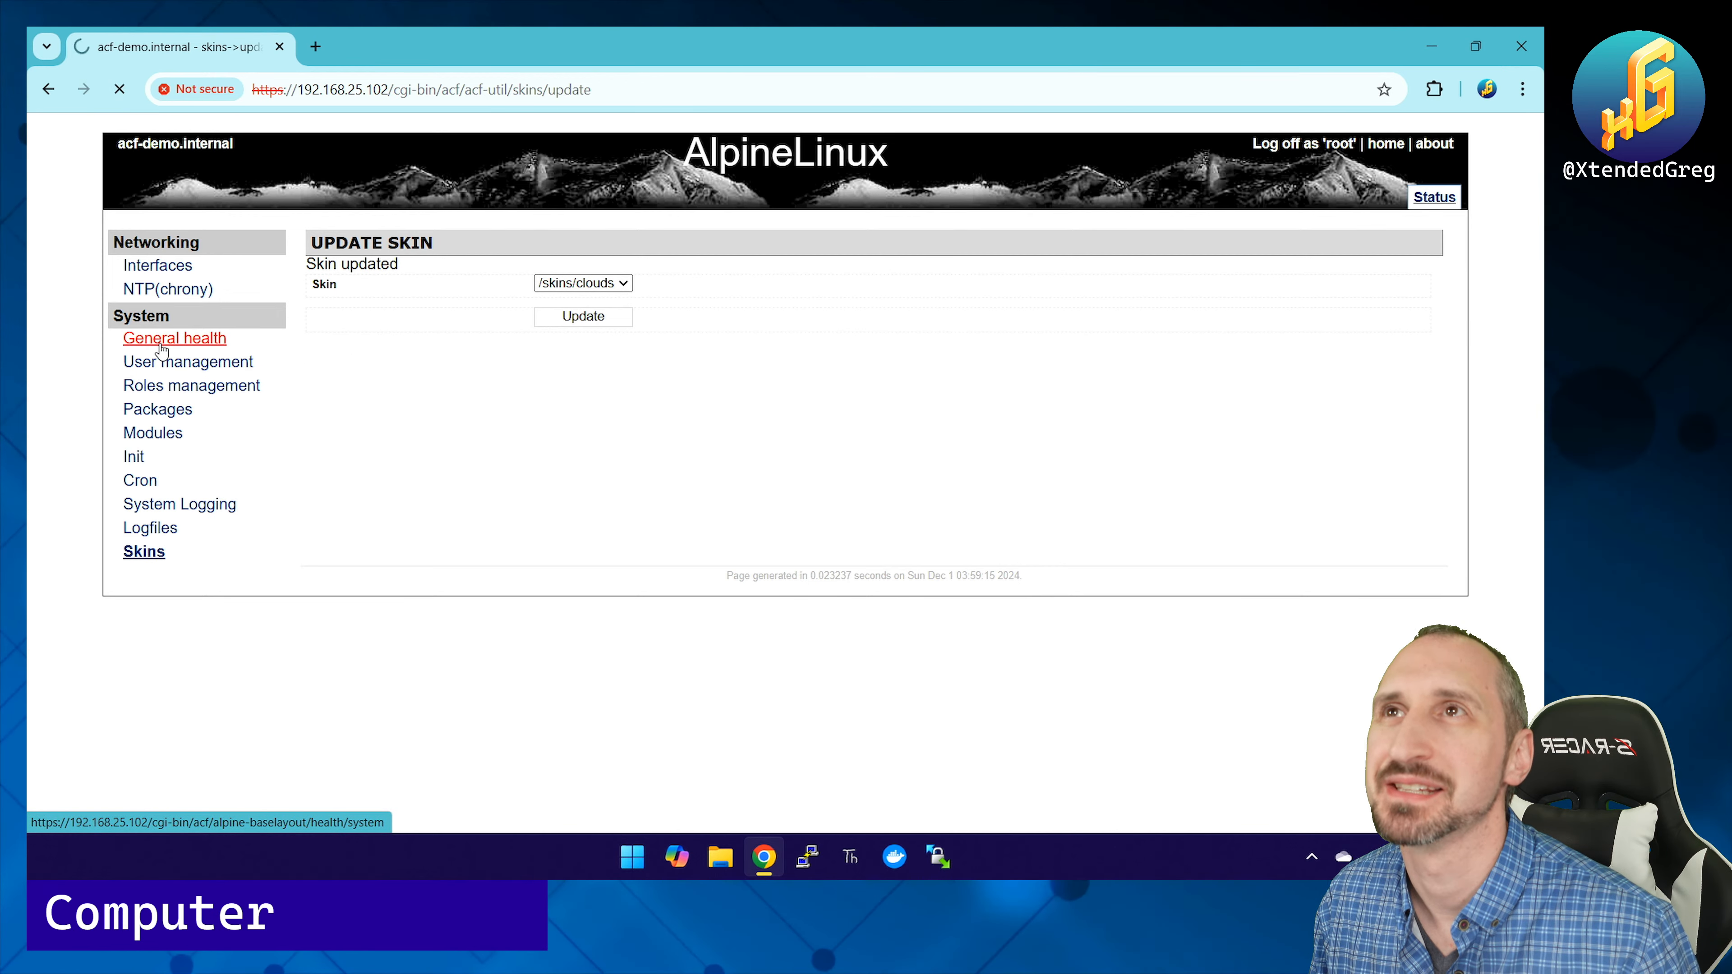
Step: Glance at the roles page, then switch the skin to ice
{"action": "left_click", "coordinate": [171, 395]}
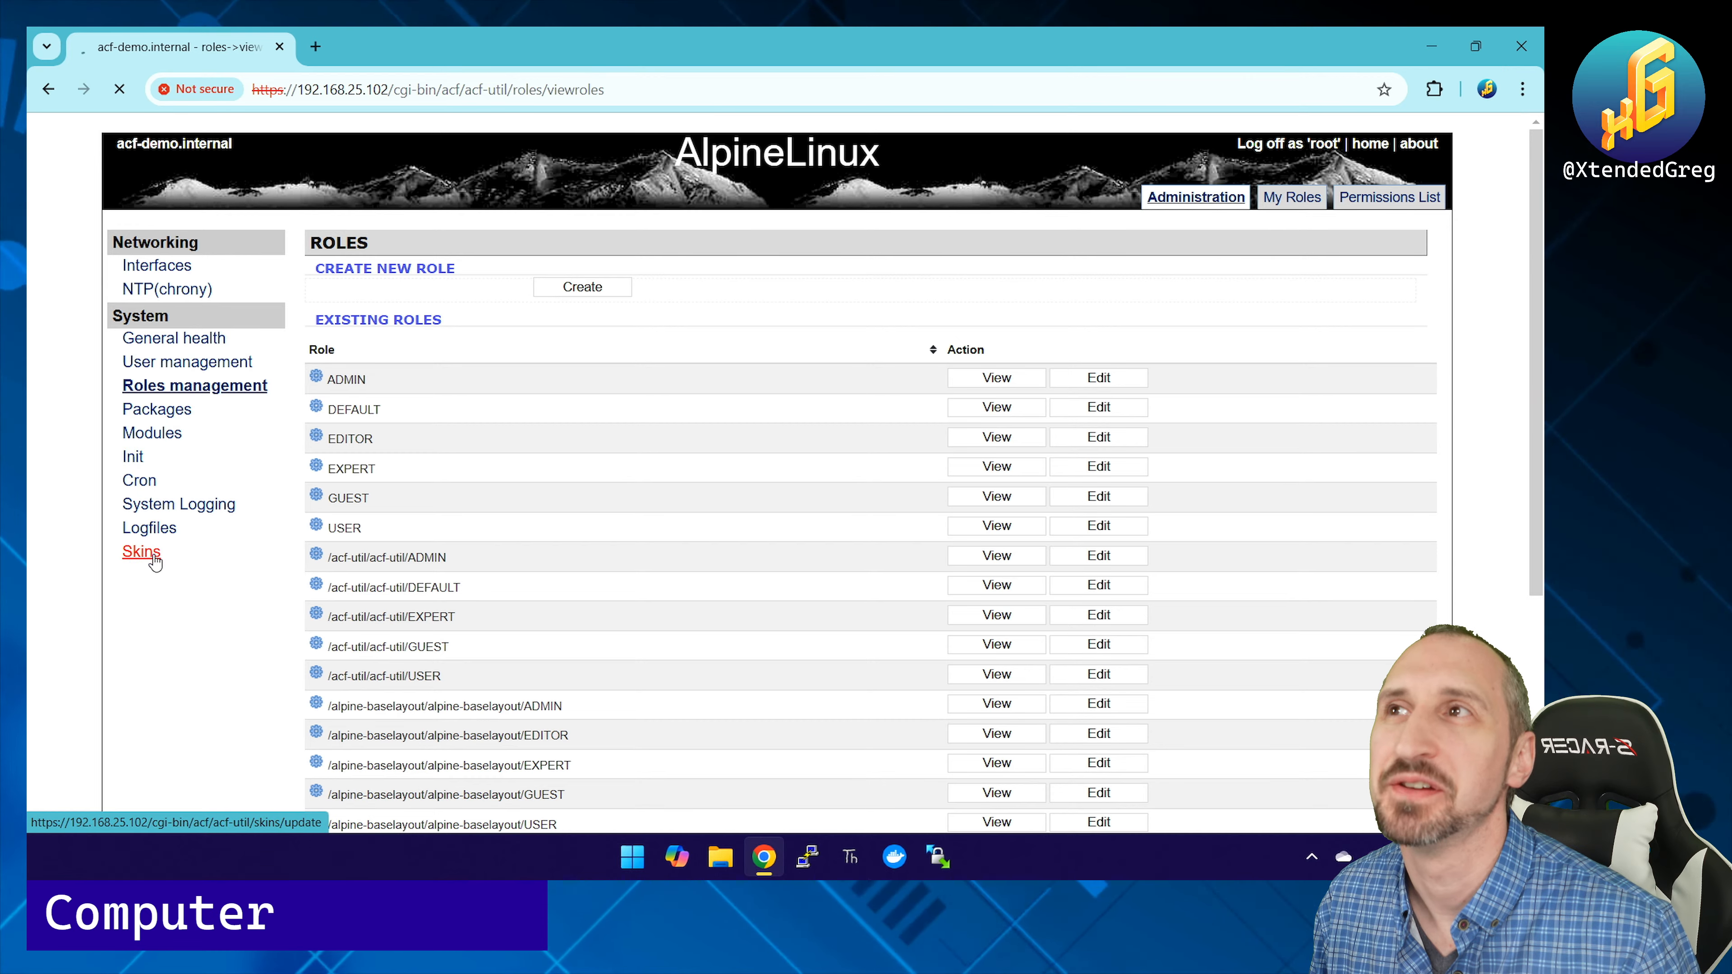
{"action": "left_click", "coordinate": [141, 551]}
{"action": "left_click", "coordinate": [556, 266]}
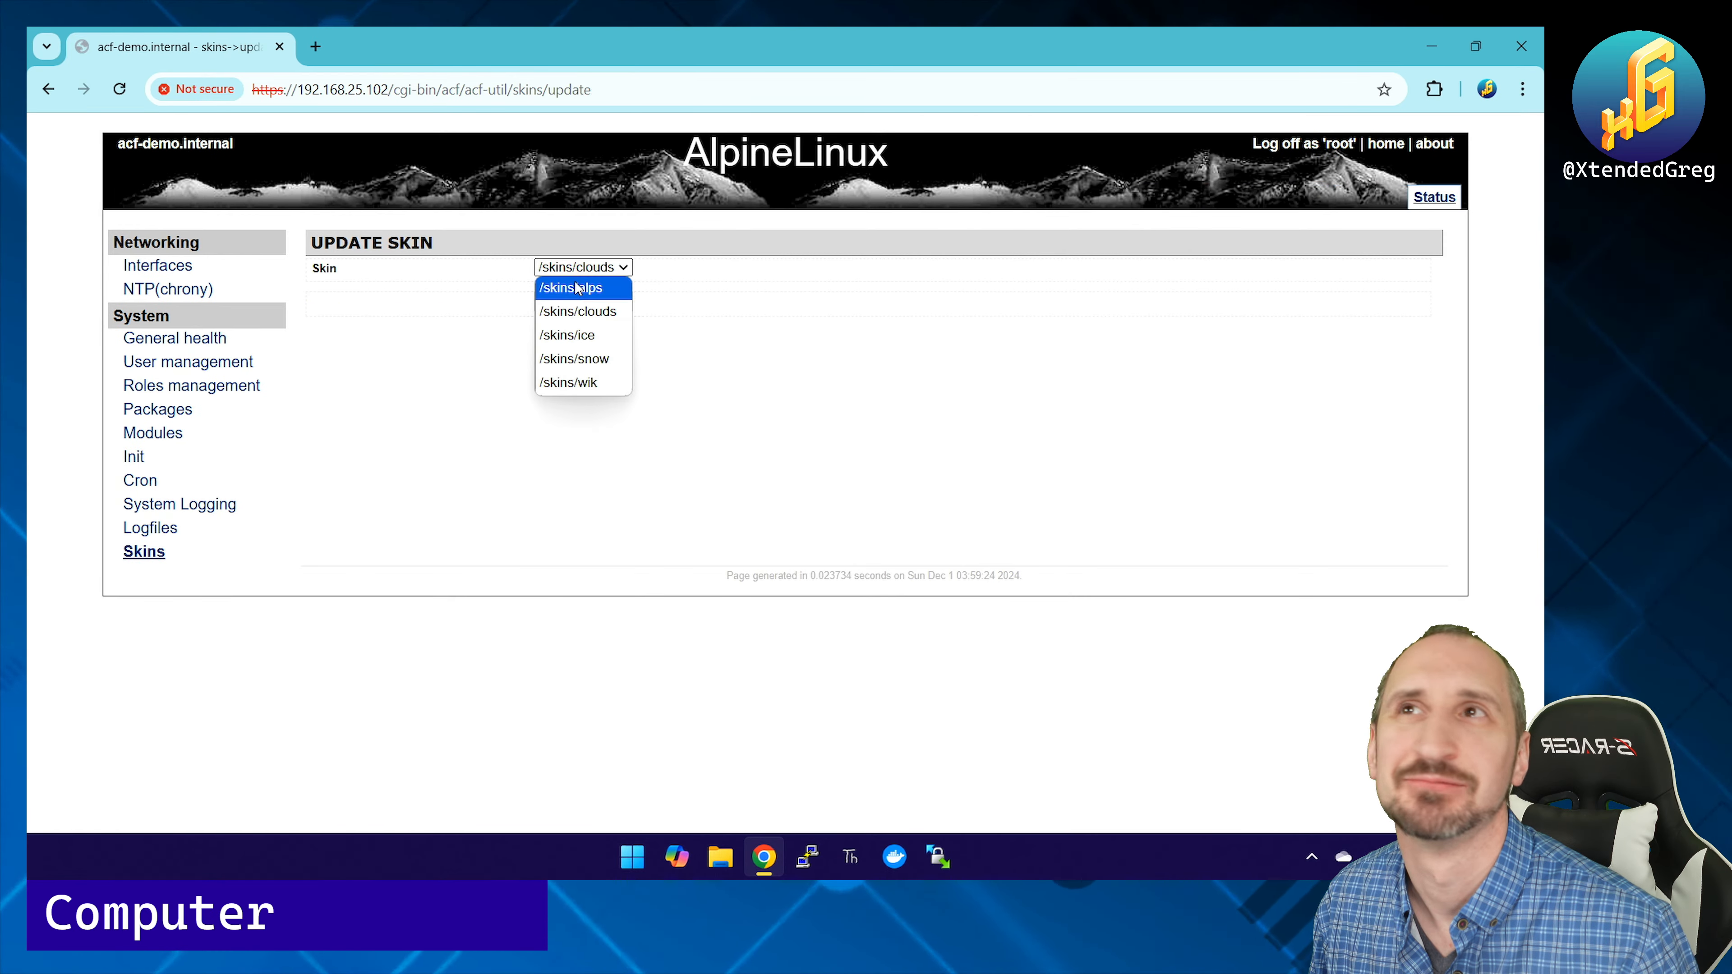
{"action": "left_click", "coordinate": [585, 337]}
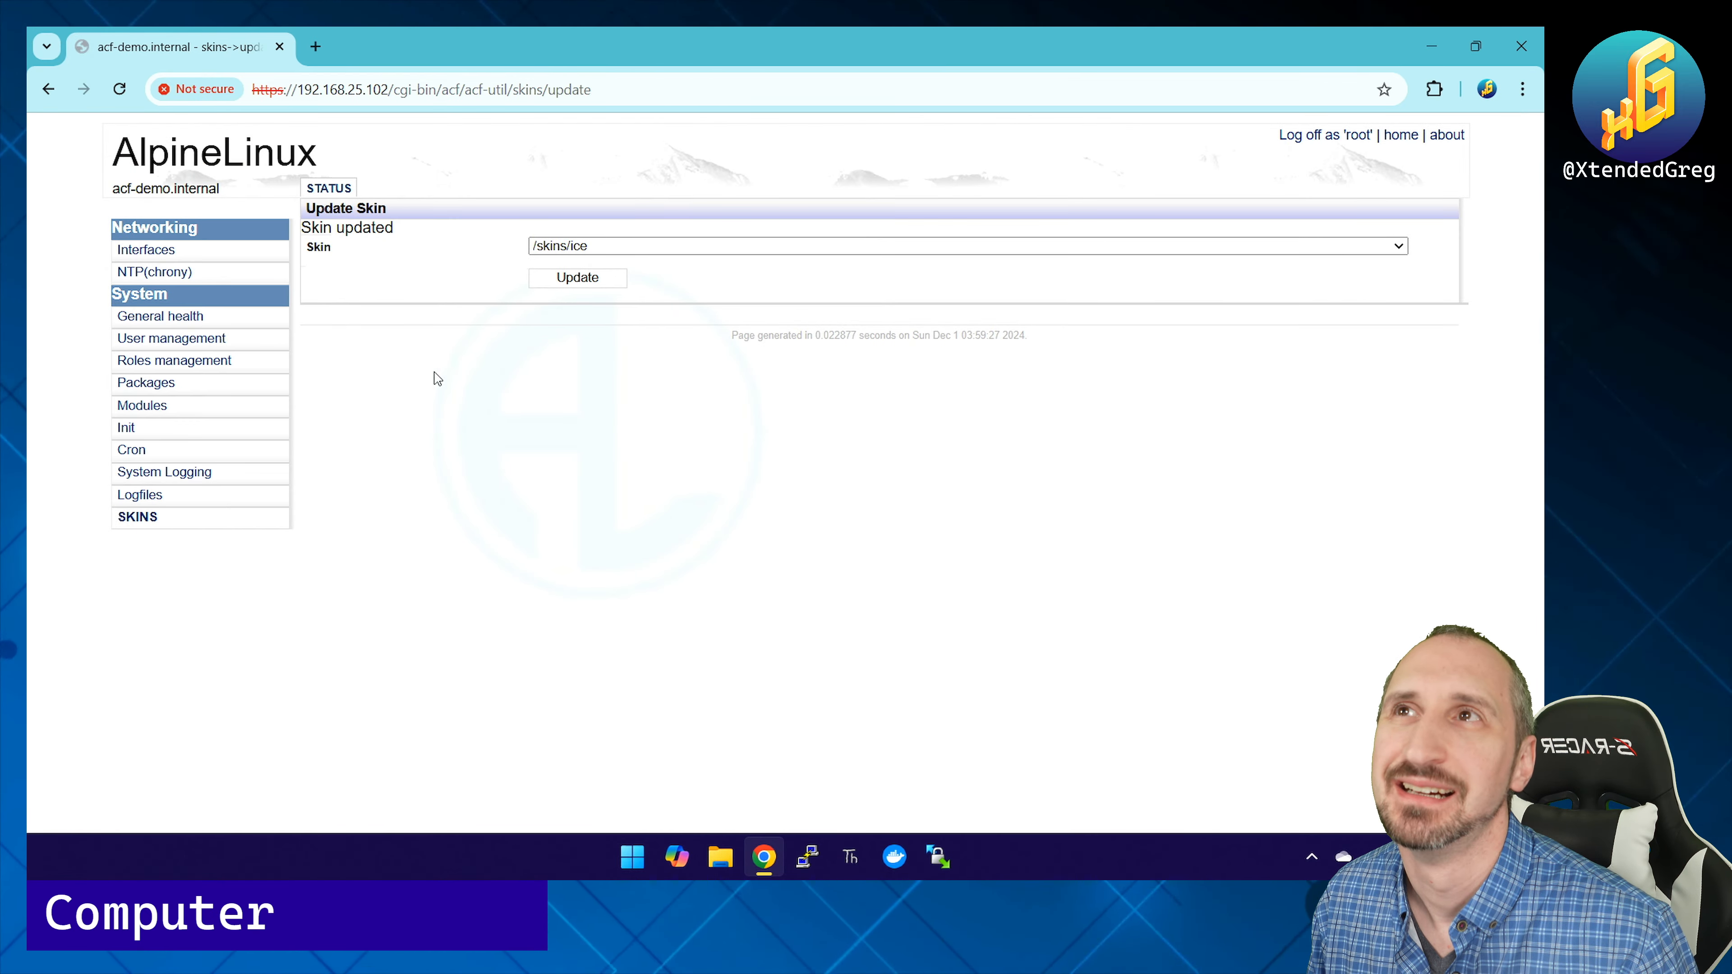
Step: Apply the snow skin, then settle on the wik skin
{"action": "left_click", "coordinate": [580, 247]}
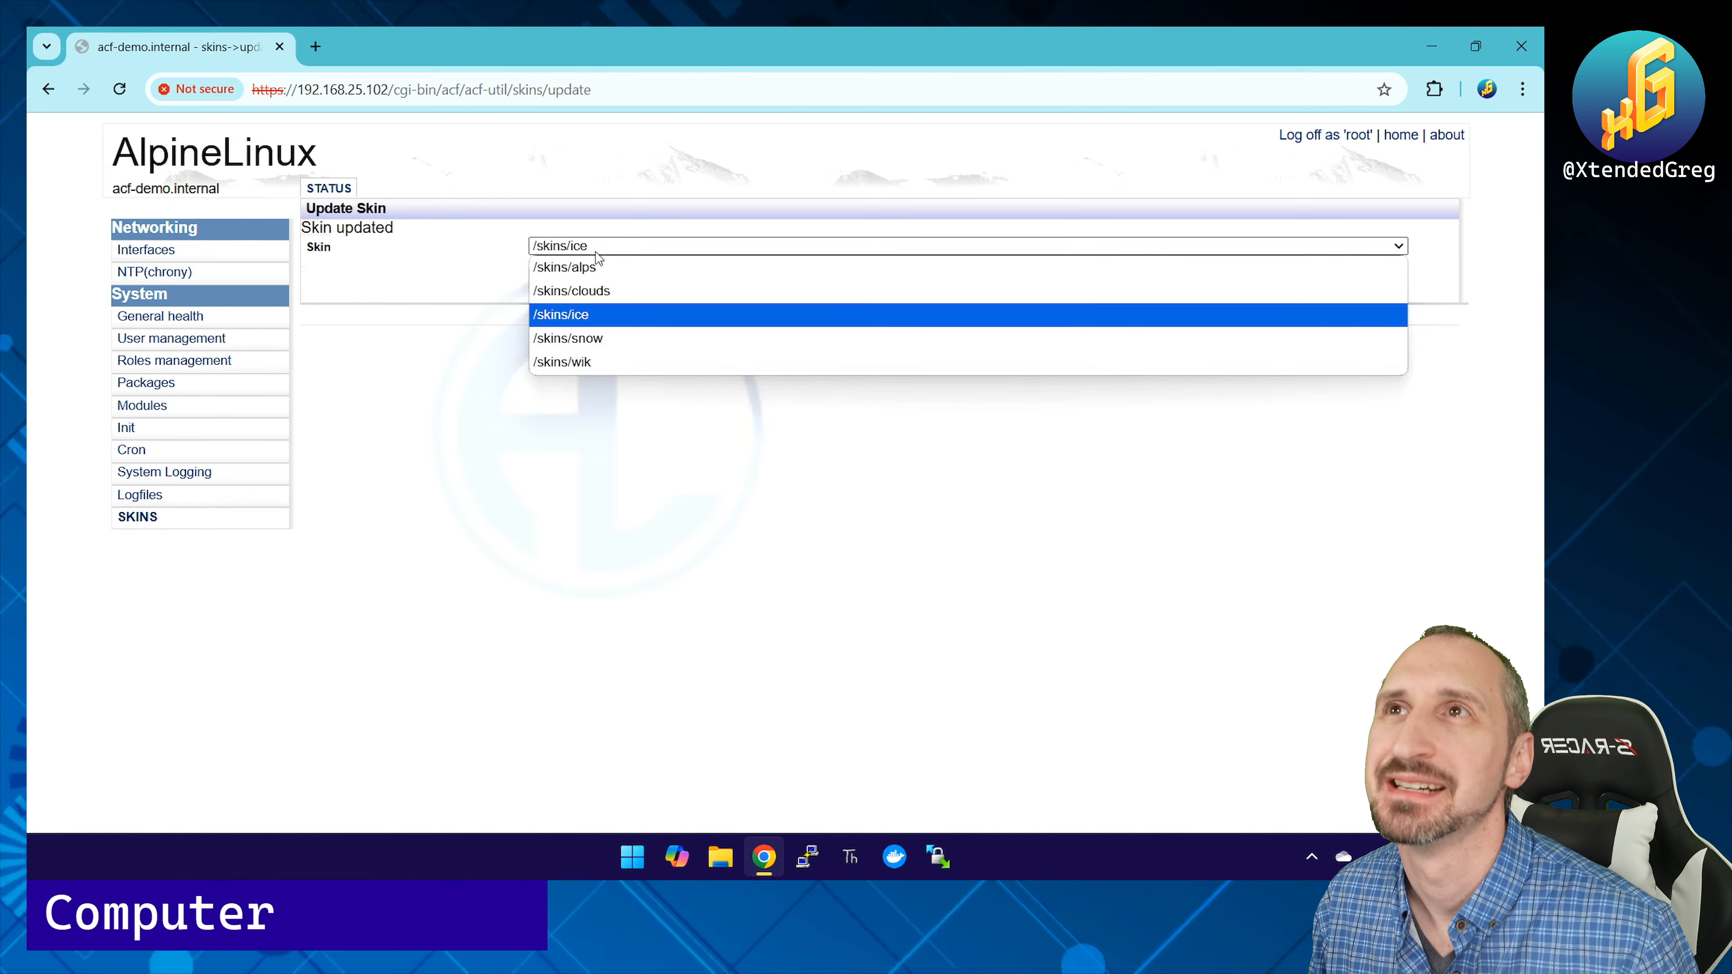
{"action": "left_click", "coordinate": [608, 337]}
{"action": "left_click", "coordinate": [579, 277]}
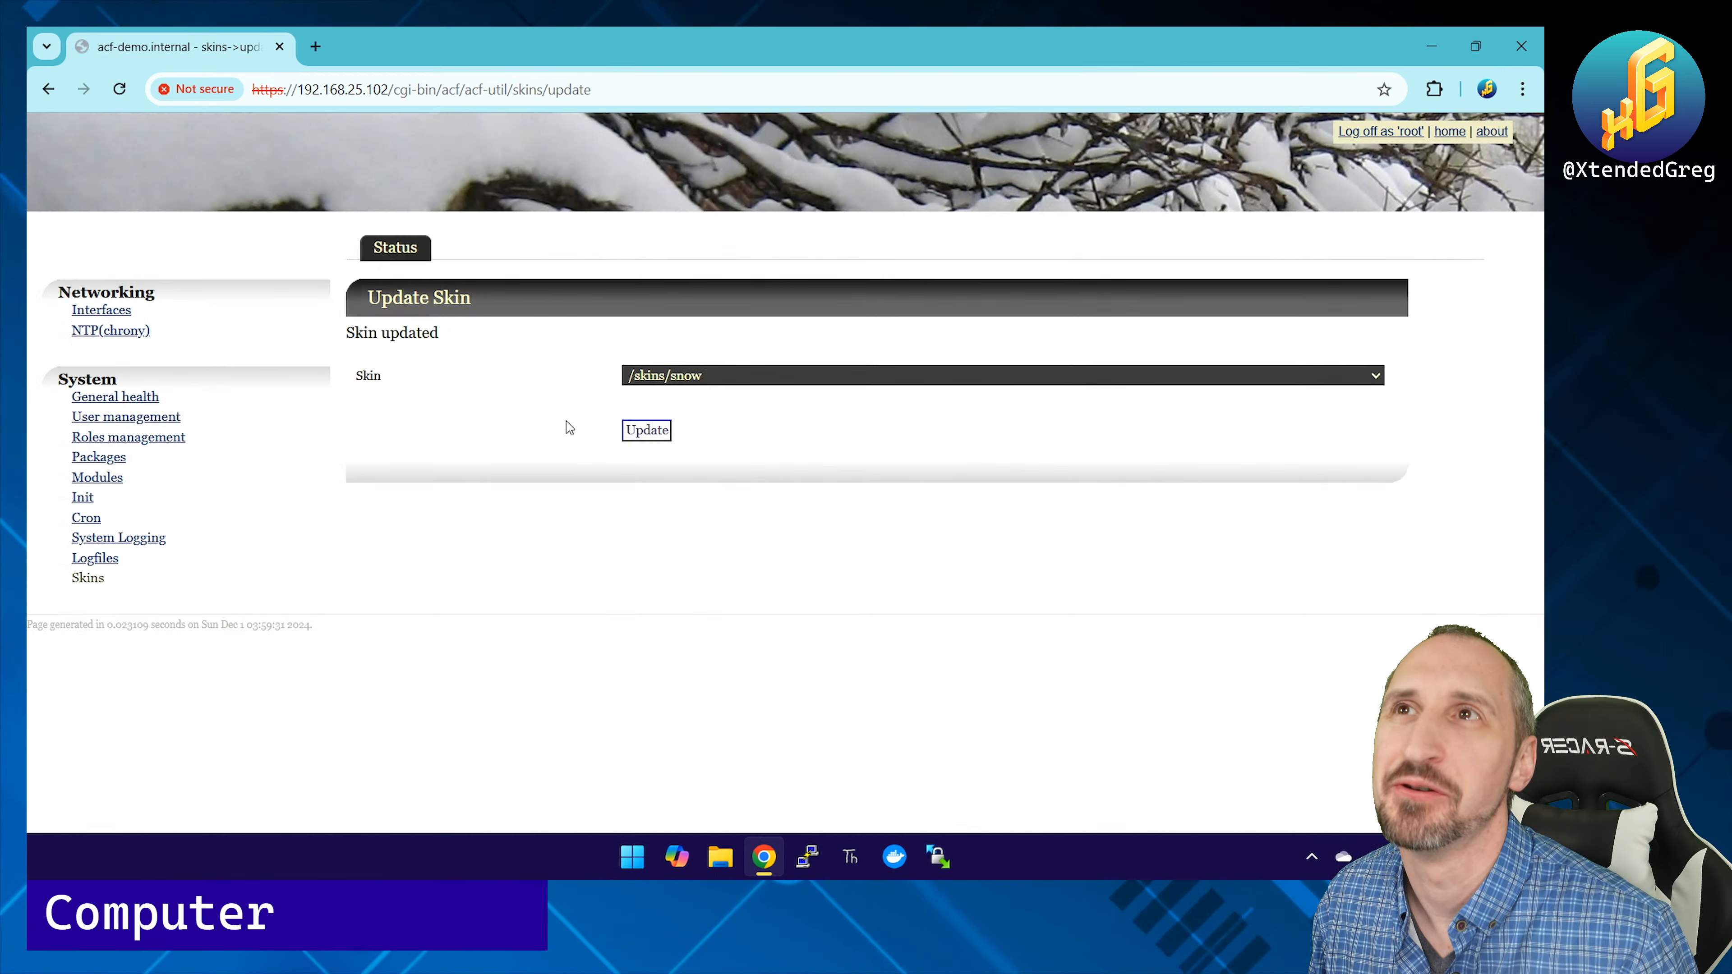
{"action": "left_click", "coordinate": [675, 378]}
{"action": "left_click", "coordinate": [662, 486]}
{"action": "left_click", "coordinate": [646, 431]}
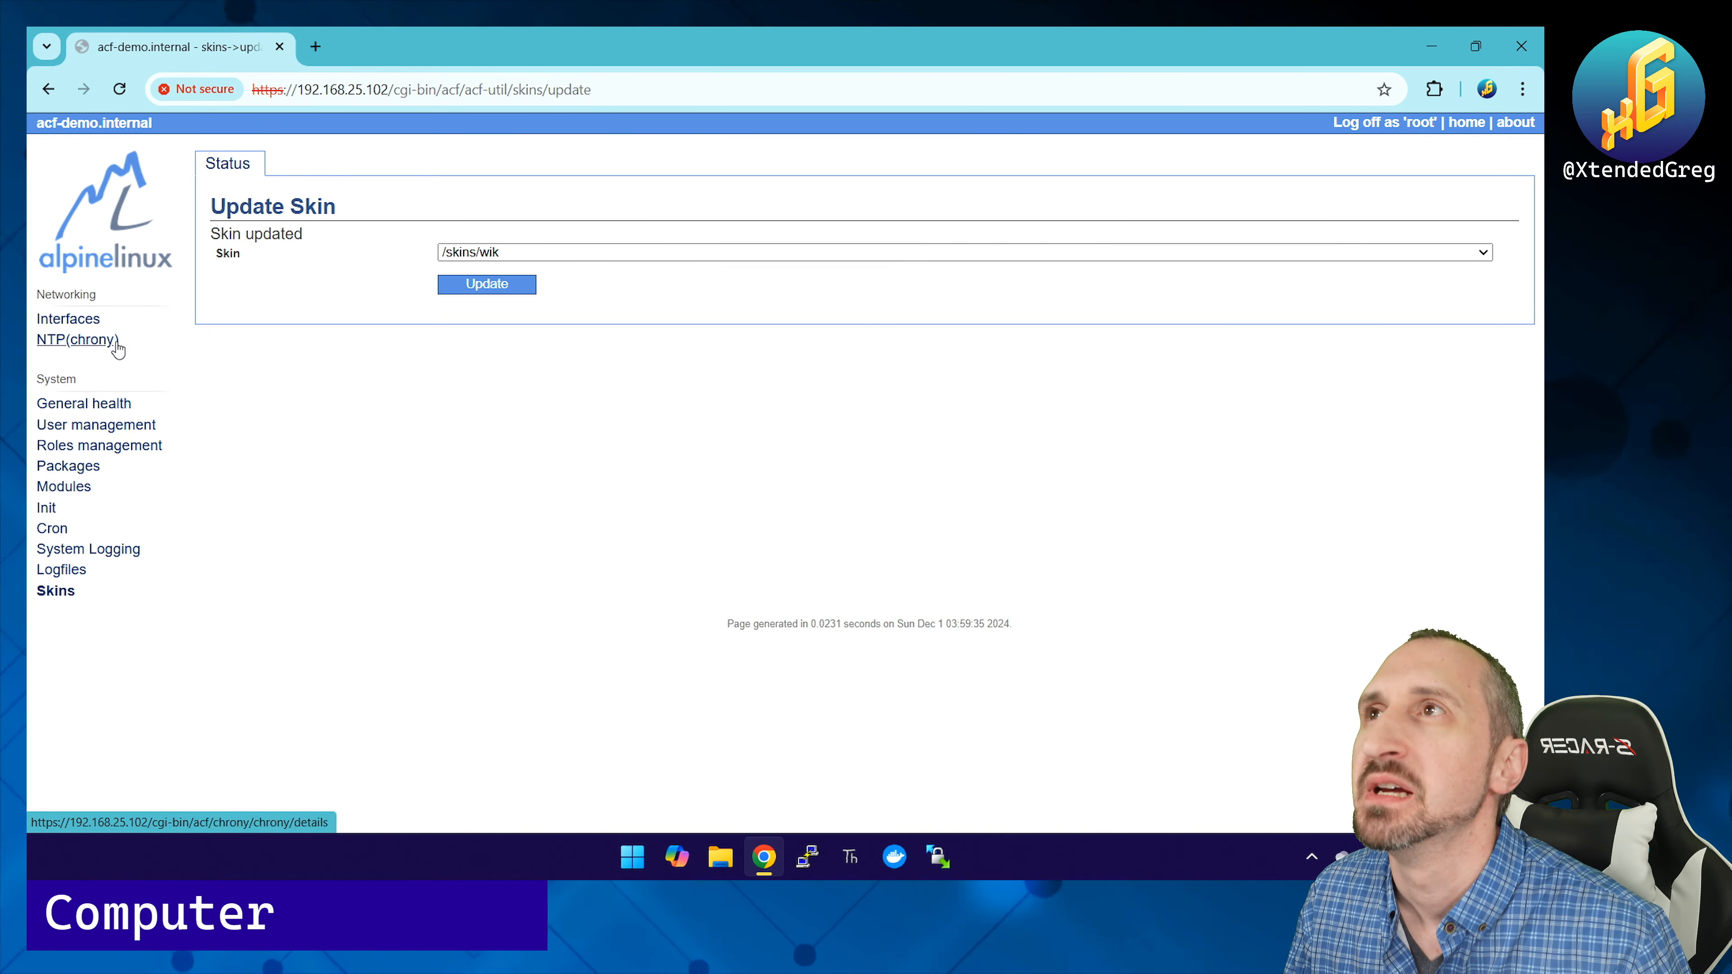
Step: Open Packages and filter the Available list by package name 'acf'
{"action": "left_click", "coordinate": [96, 466]}
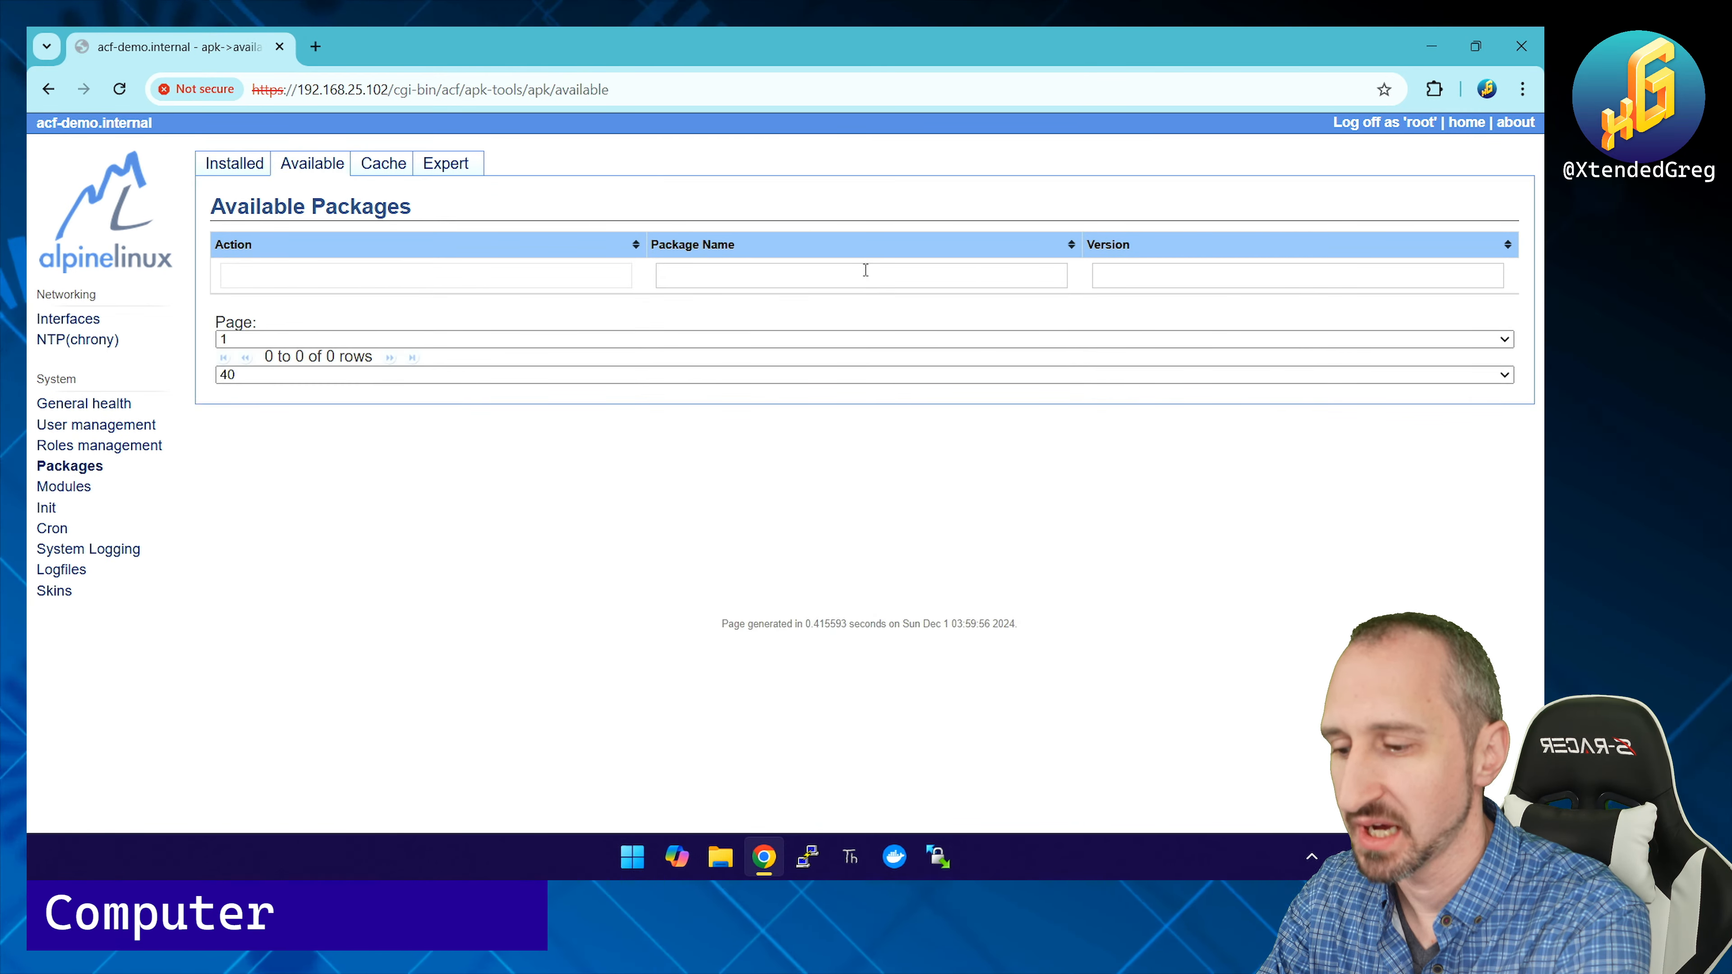
{"action": "left_click", "coordinate": [865, 270]}
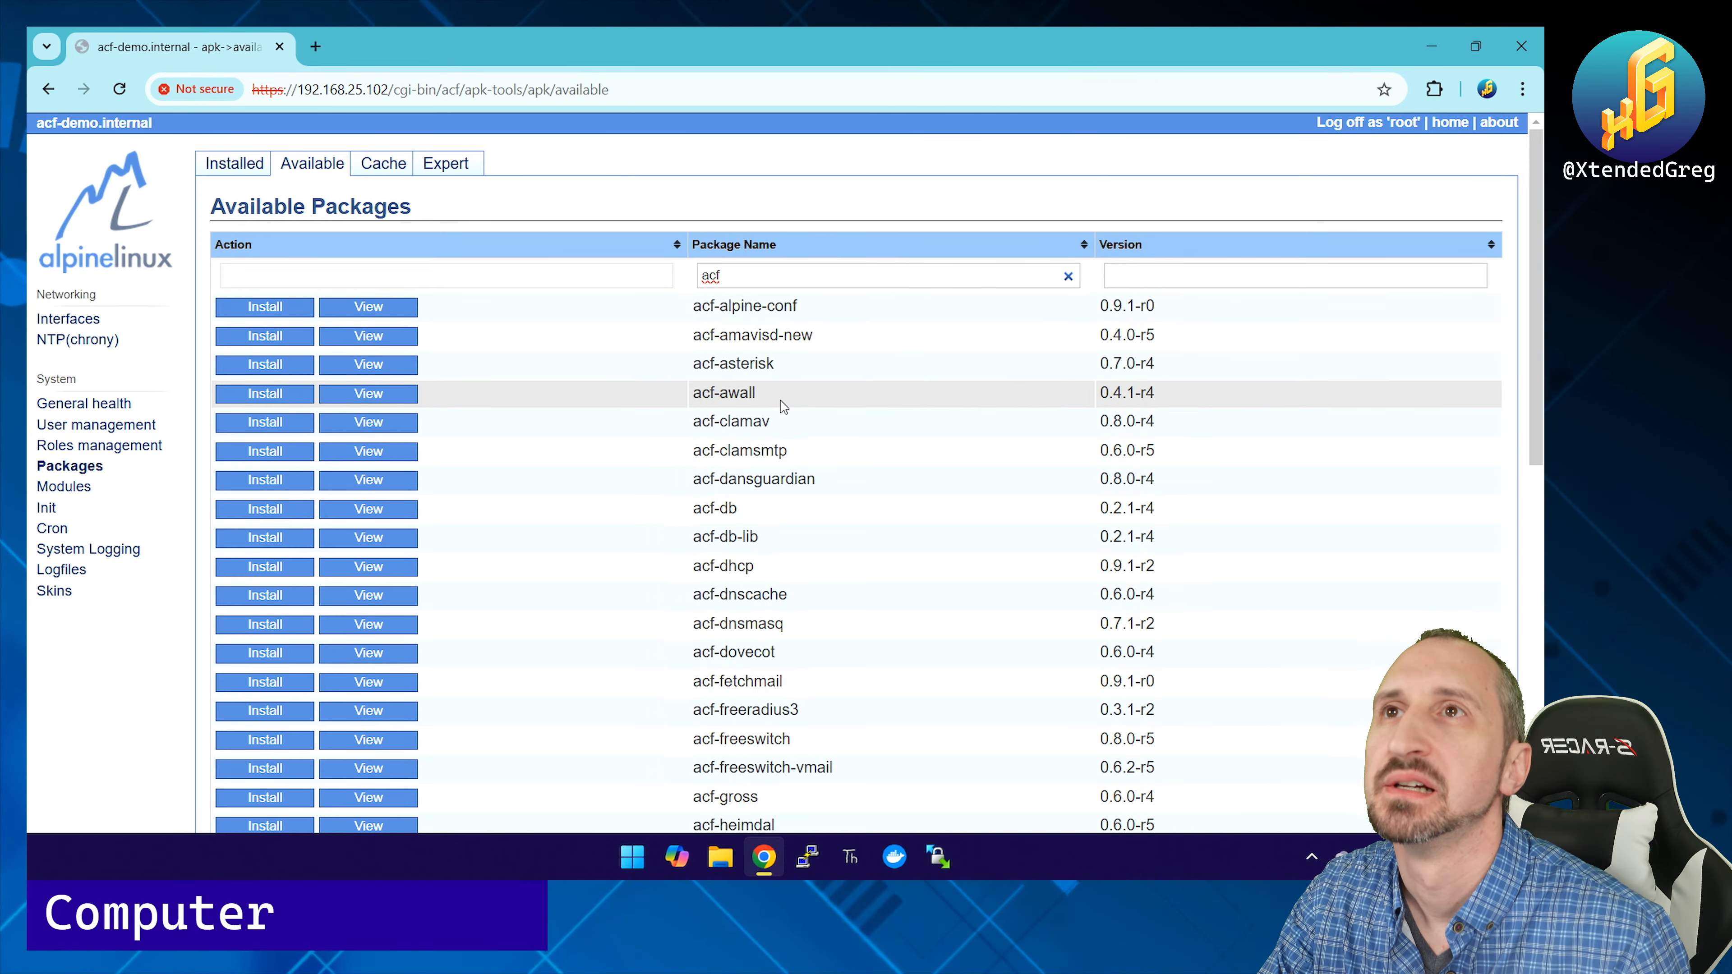
{"action": "scroll", "coordinate": [781, 406], "scroll_direction": "down", "scroll_amount": 10}
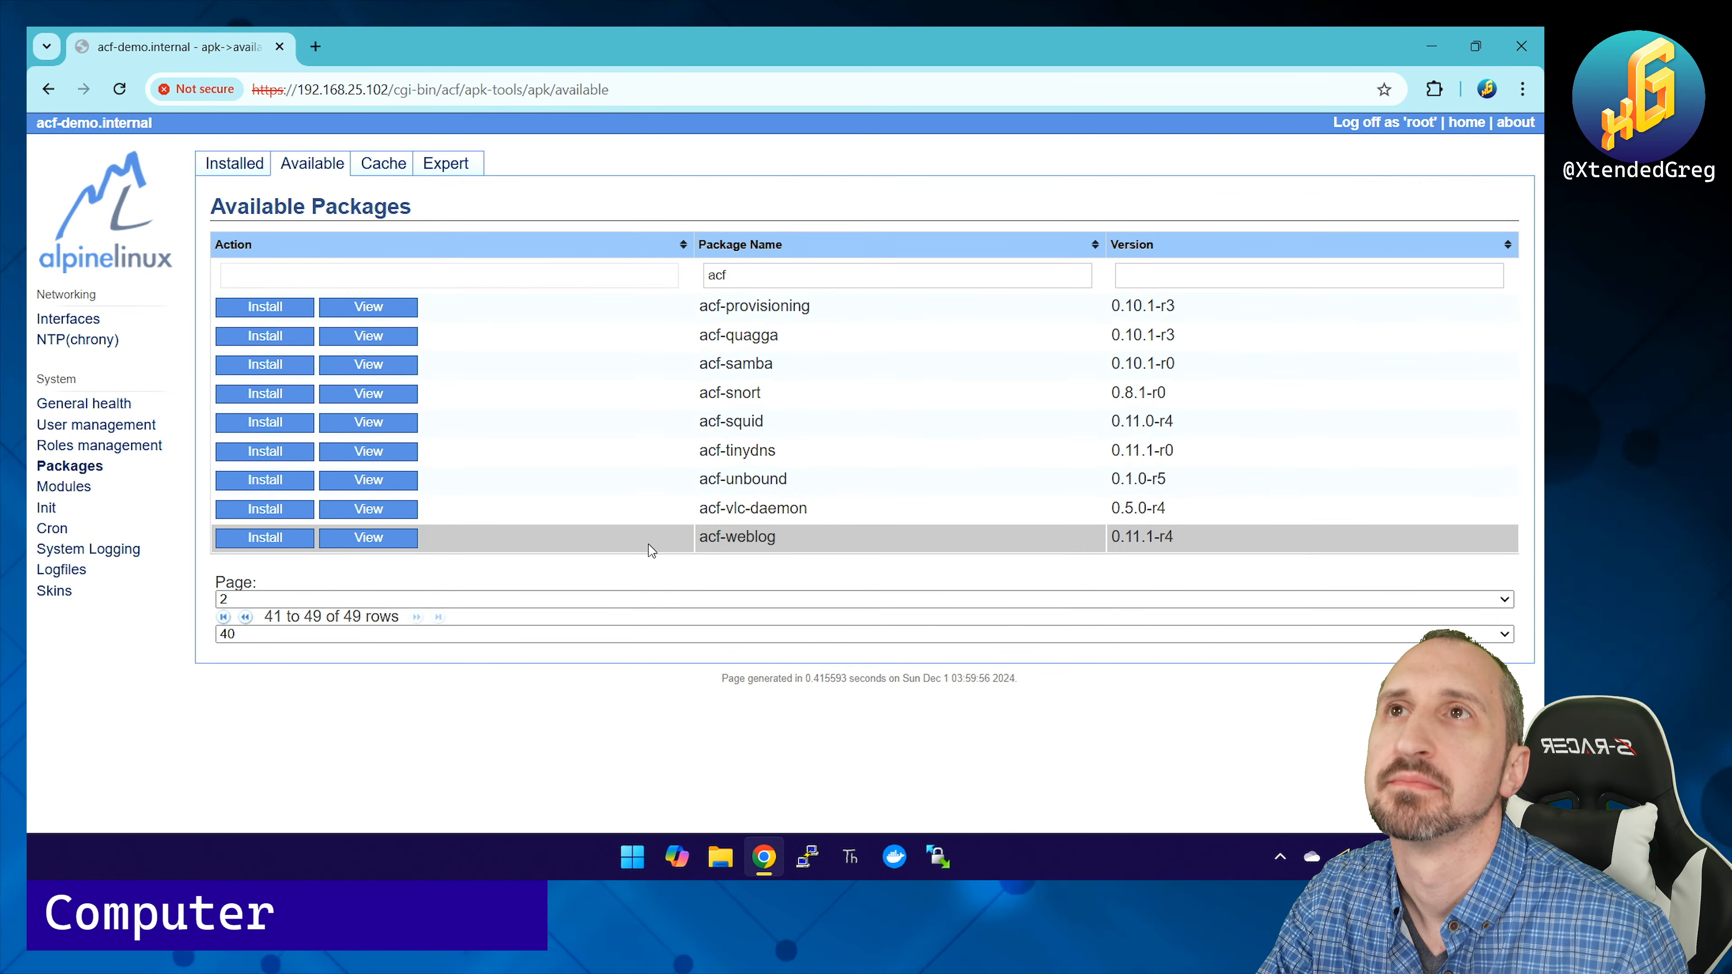
Step: Install acf-samba, then open the Samba module's Shares list showing no shares
{"action": "left_click", "coordinate": [265, 364]}
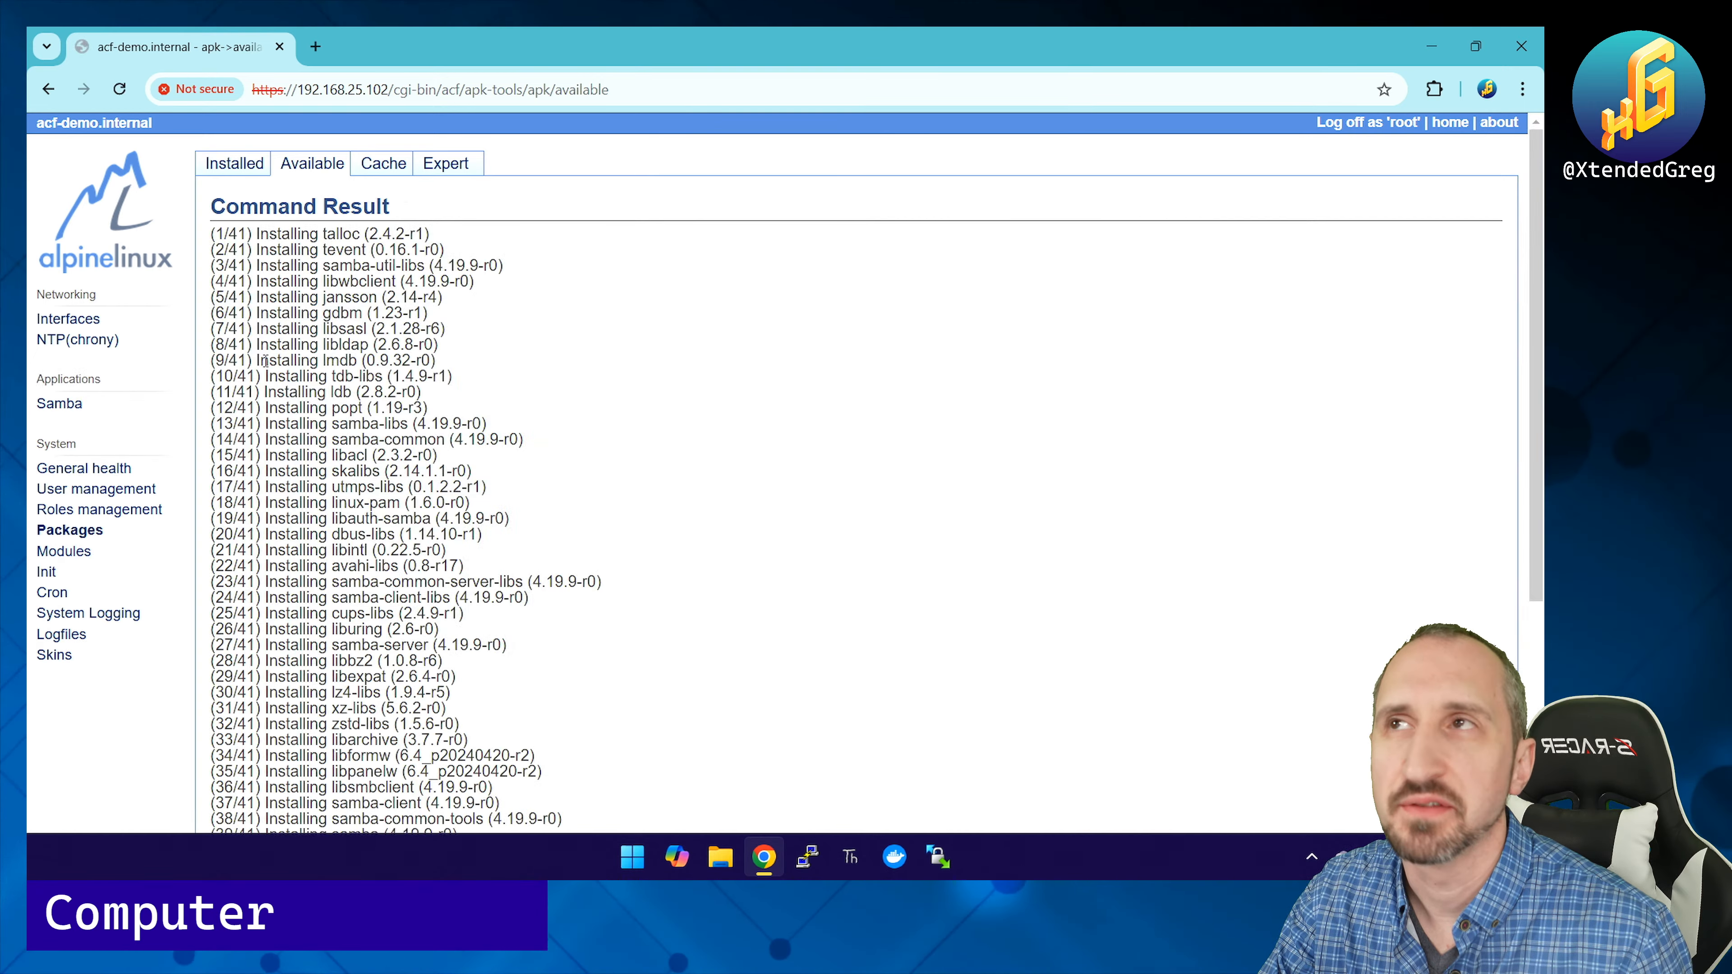
{"action": "scroll", "coordinate": [429, 471], "scroll_direction": "down", "scroll_amount": 9}
{"action": "scroll", "coordinate": [330, 198], "scroll_direction": "up", "scroll_amount": 8}
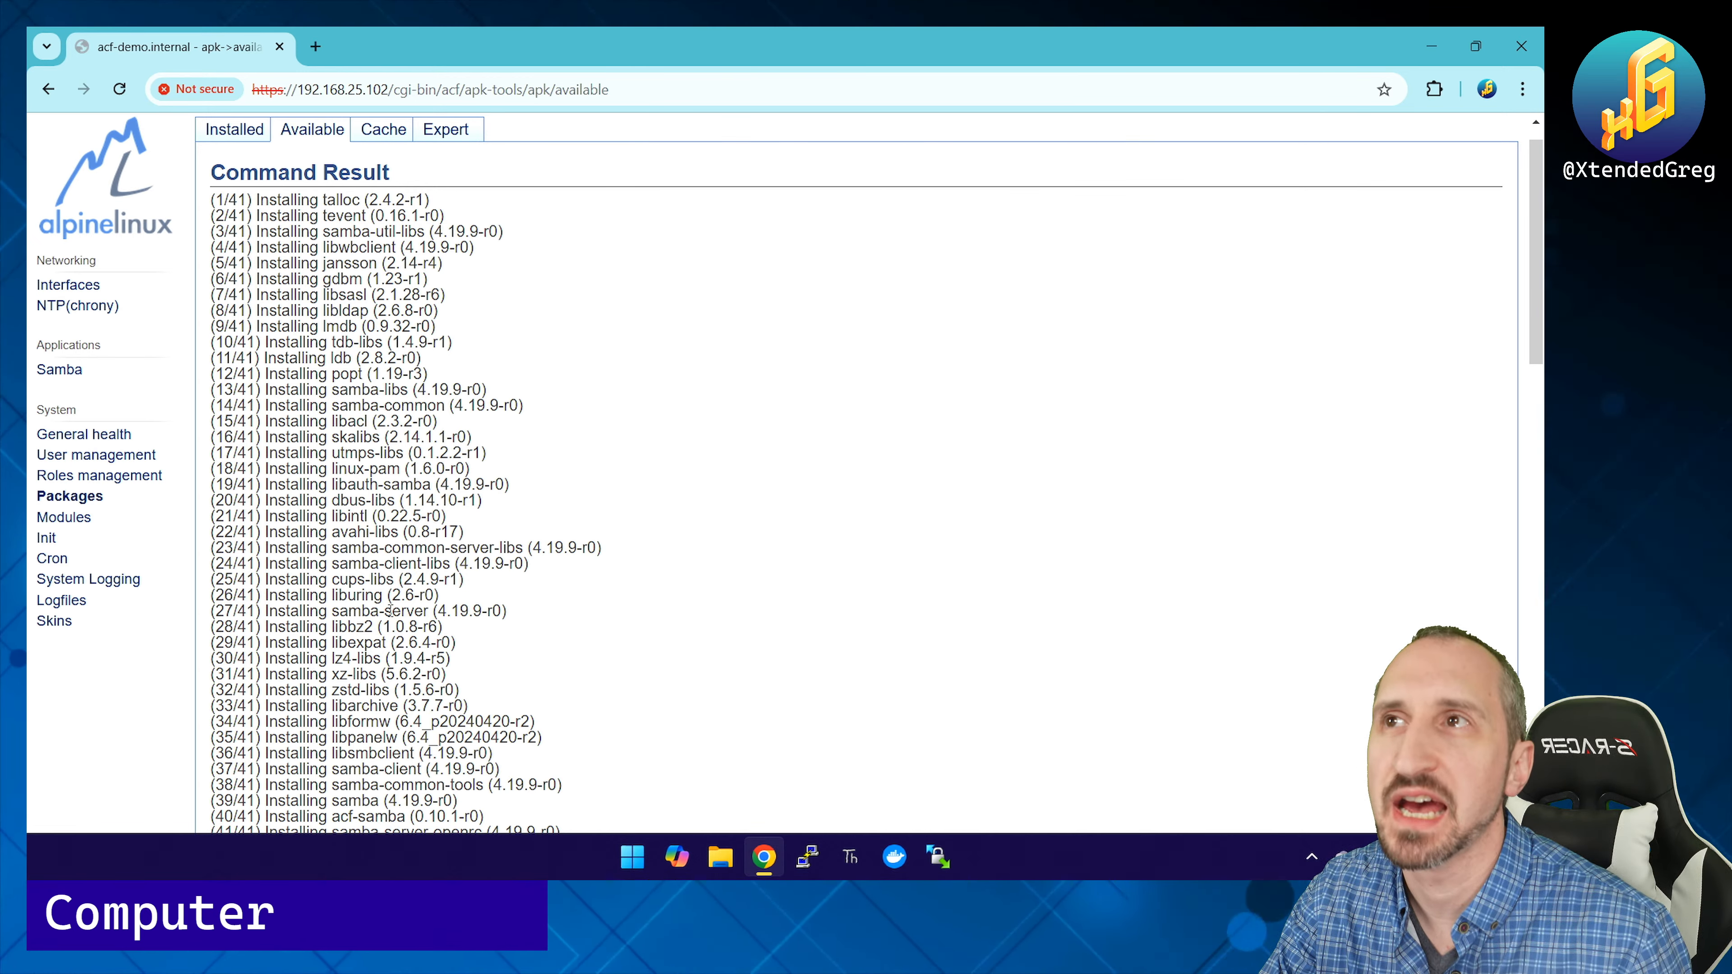
{"action": "scroll", "coordinate": [391, 610], "scroll_direction": "down", "scroll_amount": 4}
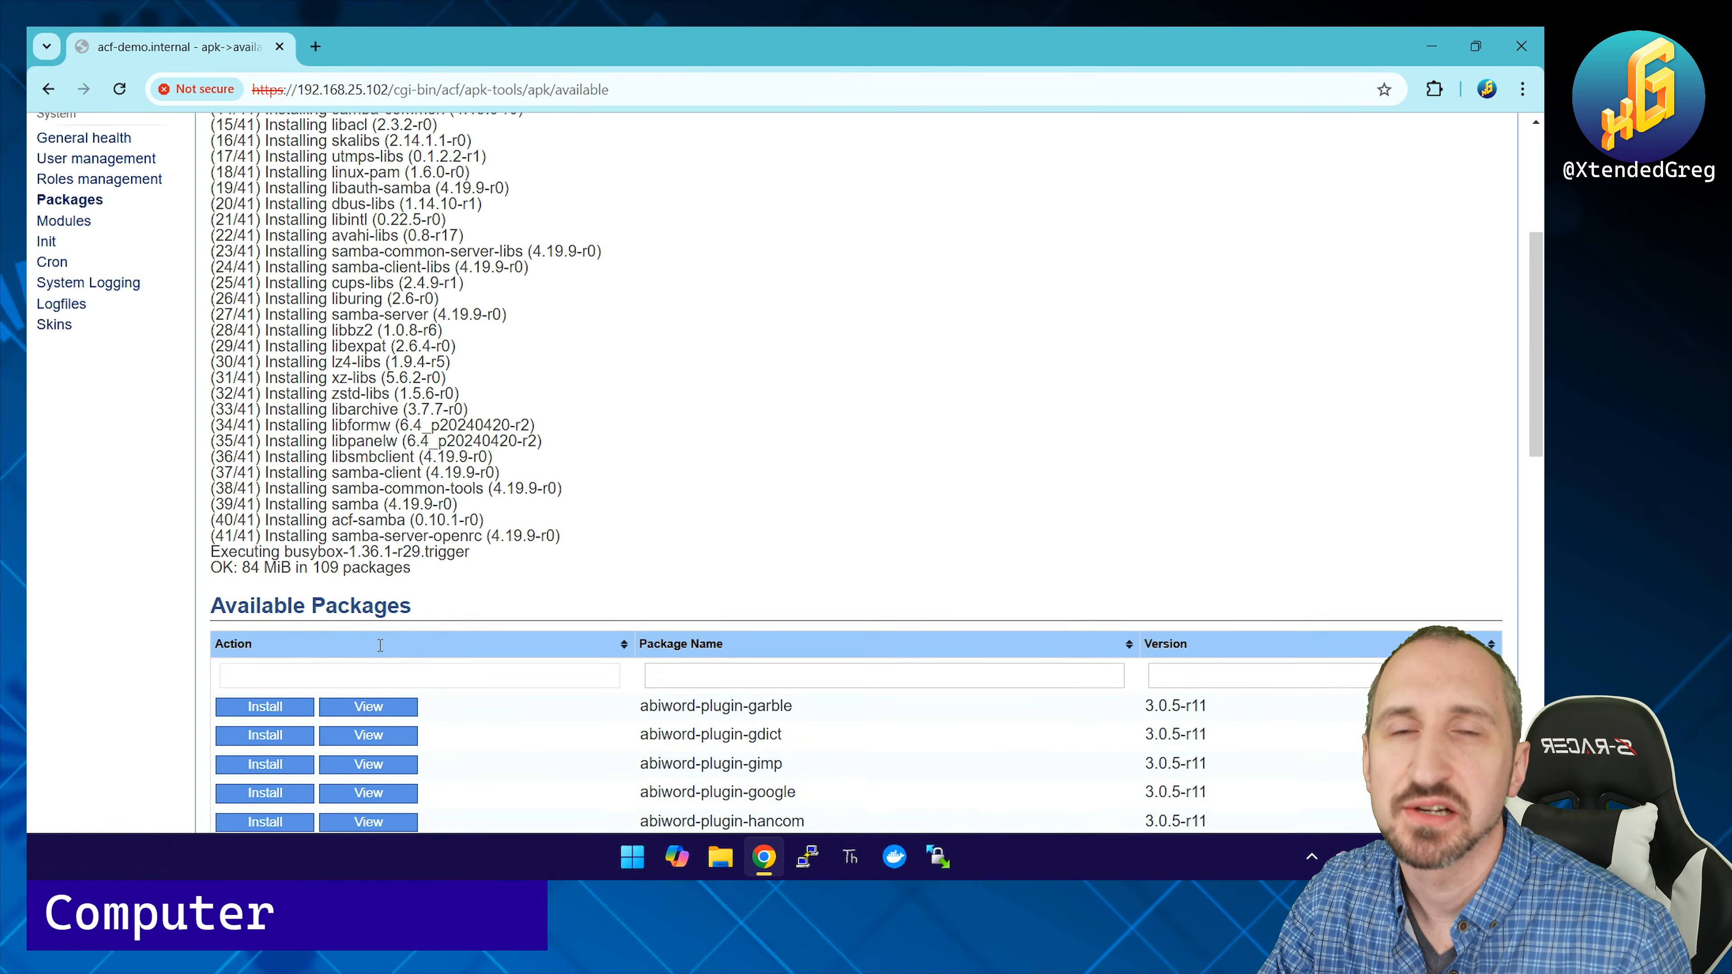
{"action": "scroll", "coordinate": [350, 372], "scroll_direction": "up", "scroll_amount": 5}
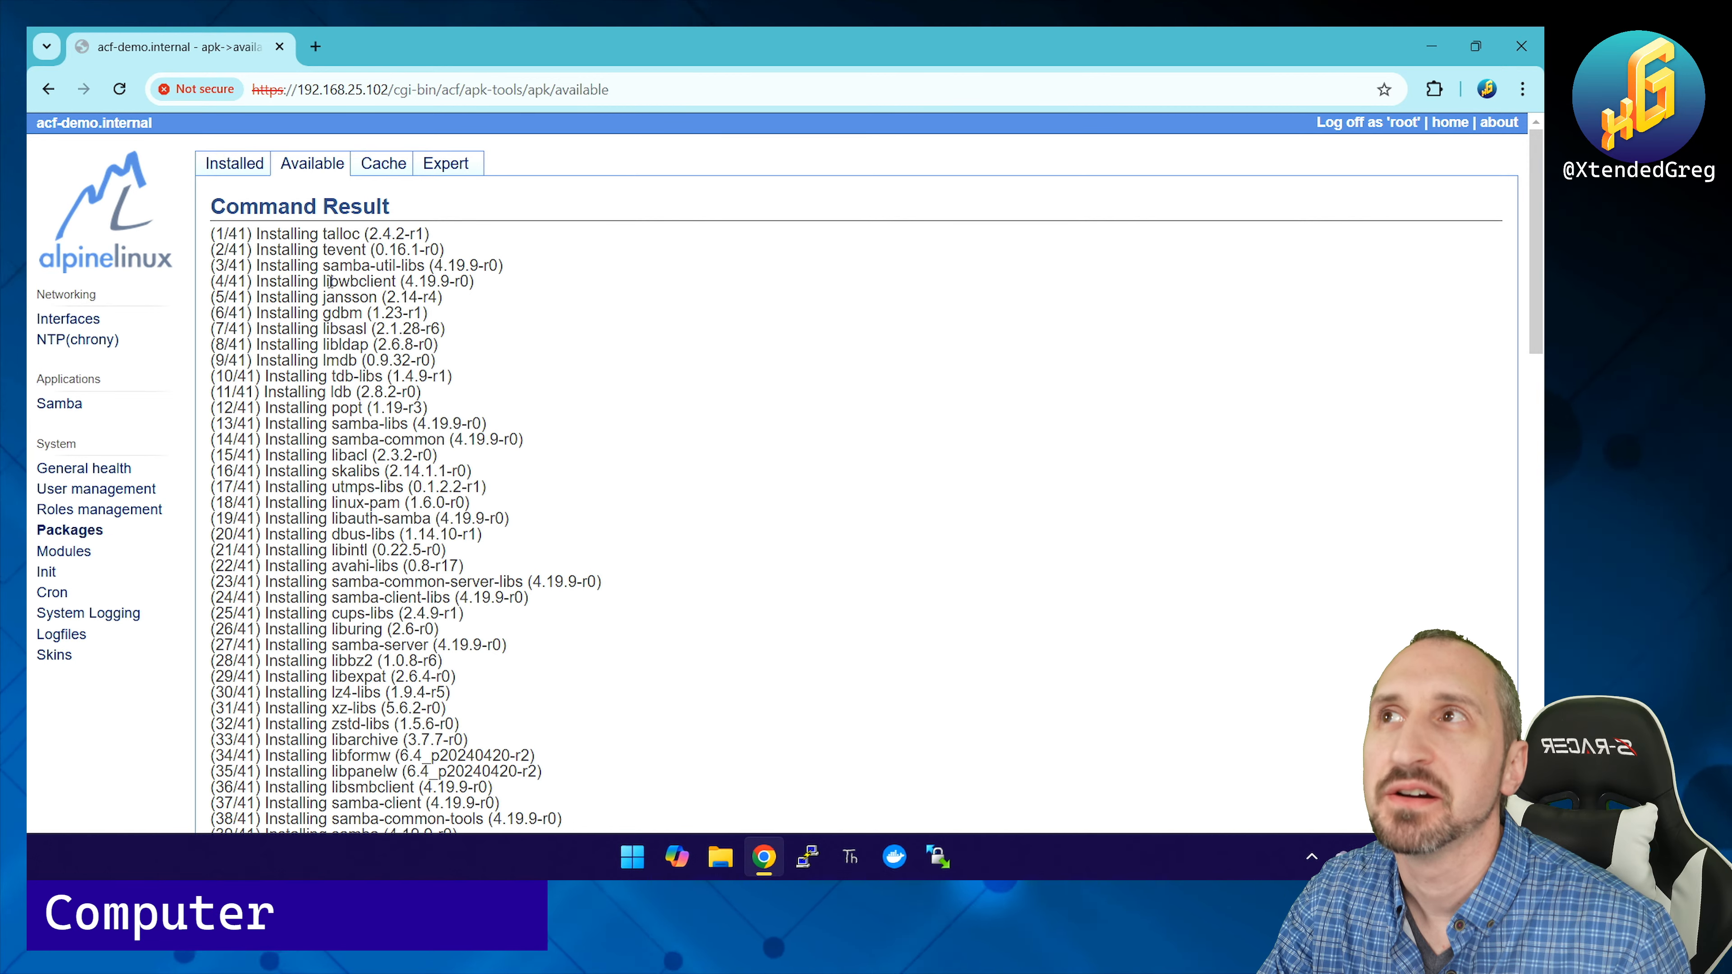
{"action": "left_click", "coordinate": [60, 405]}
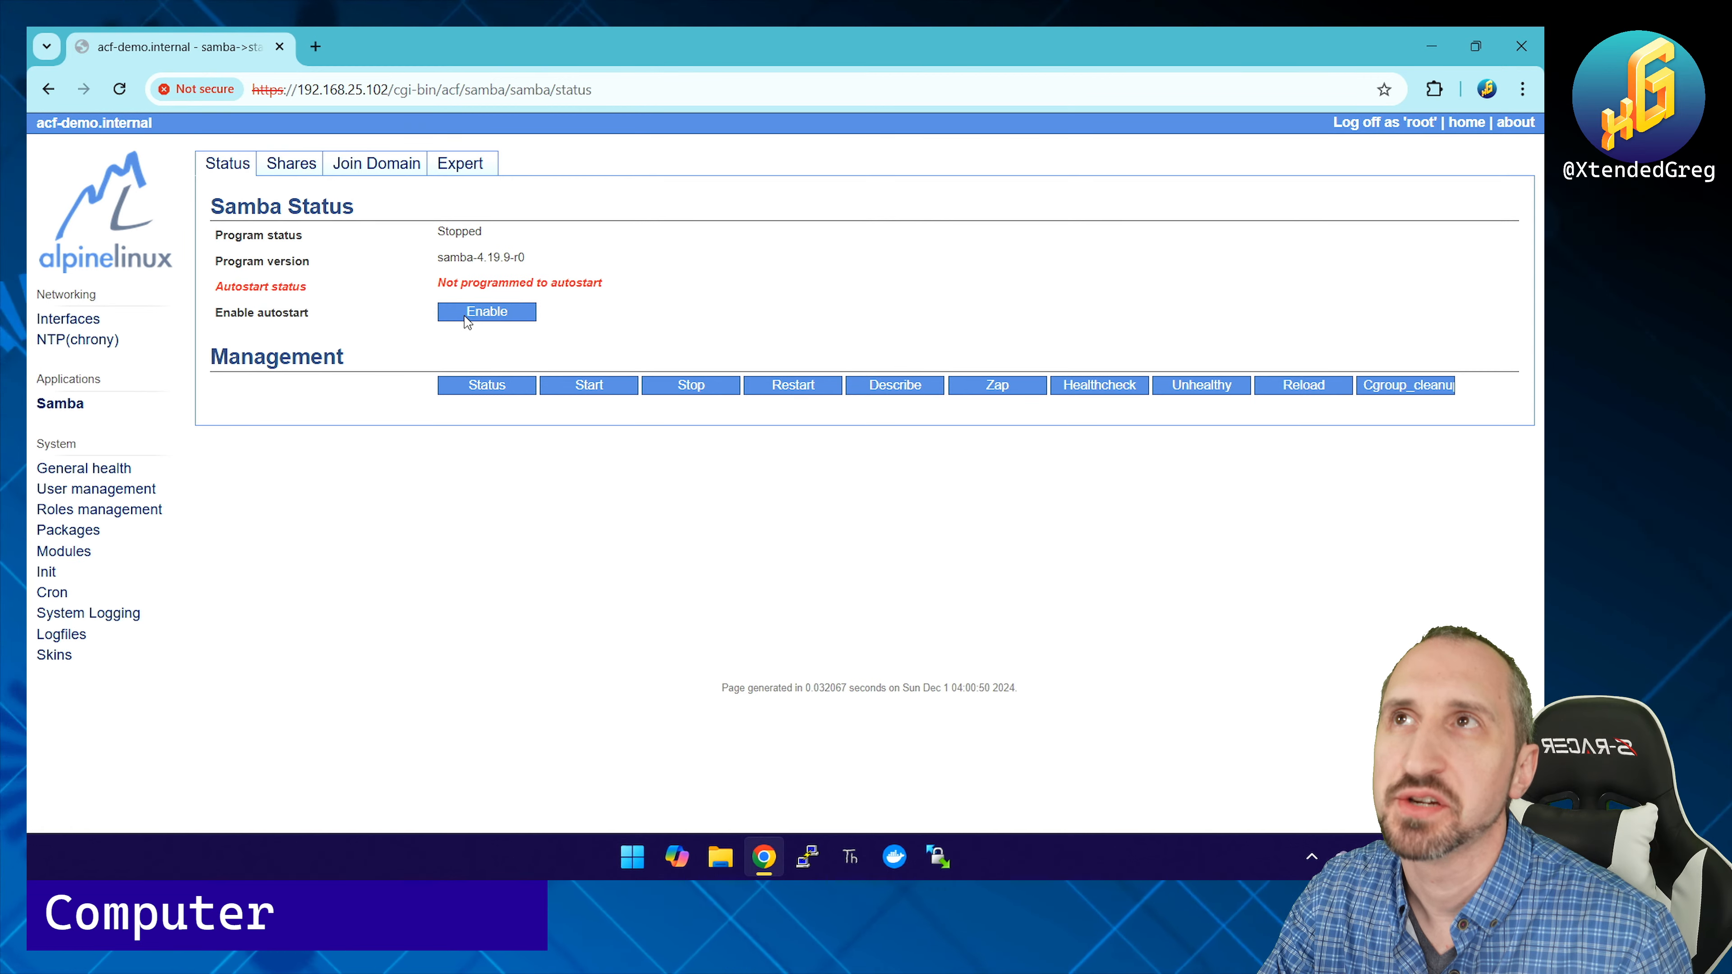
{"action": "left_click", "coordinate": [276, 170]}
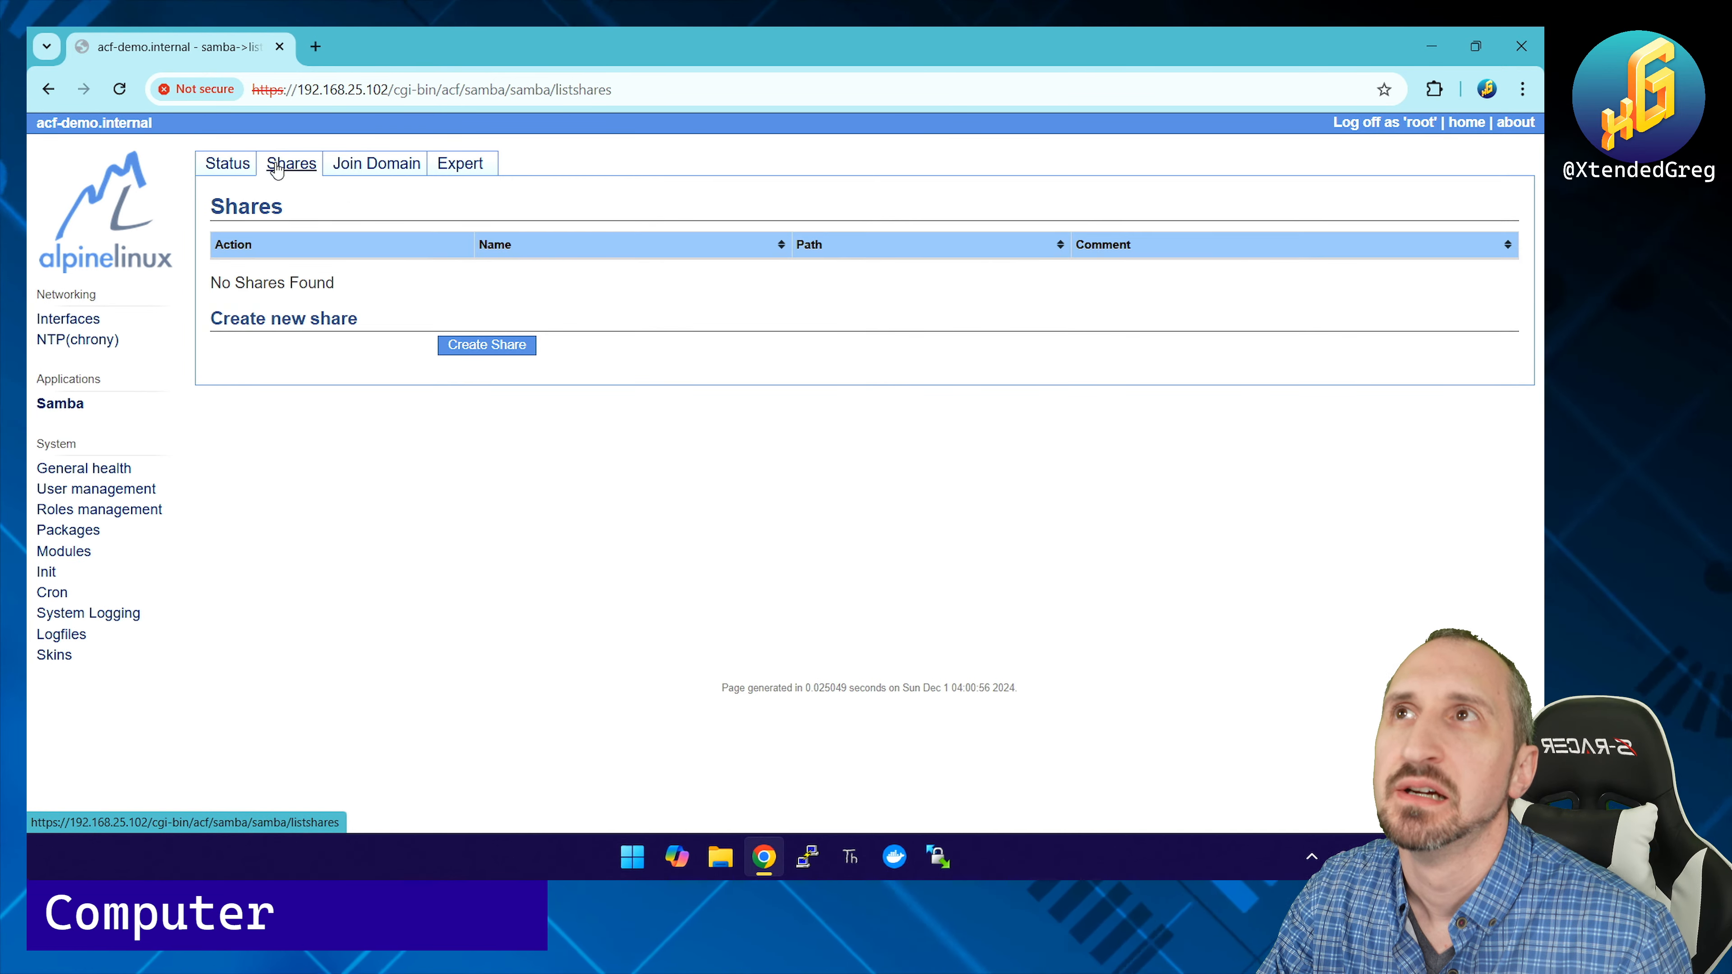
Step: Create a writable Samba share 'Home' with path /root
{"action": "left_click", "coordinate": [489, 343]}
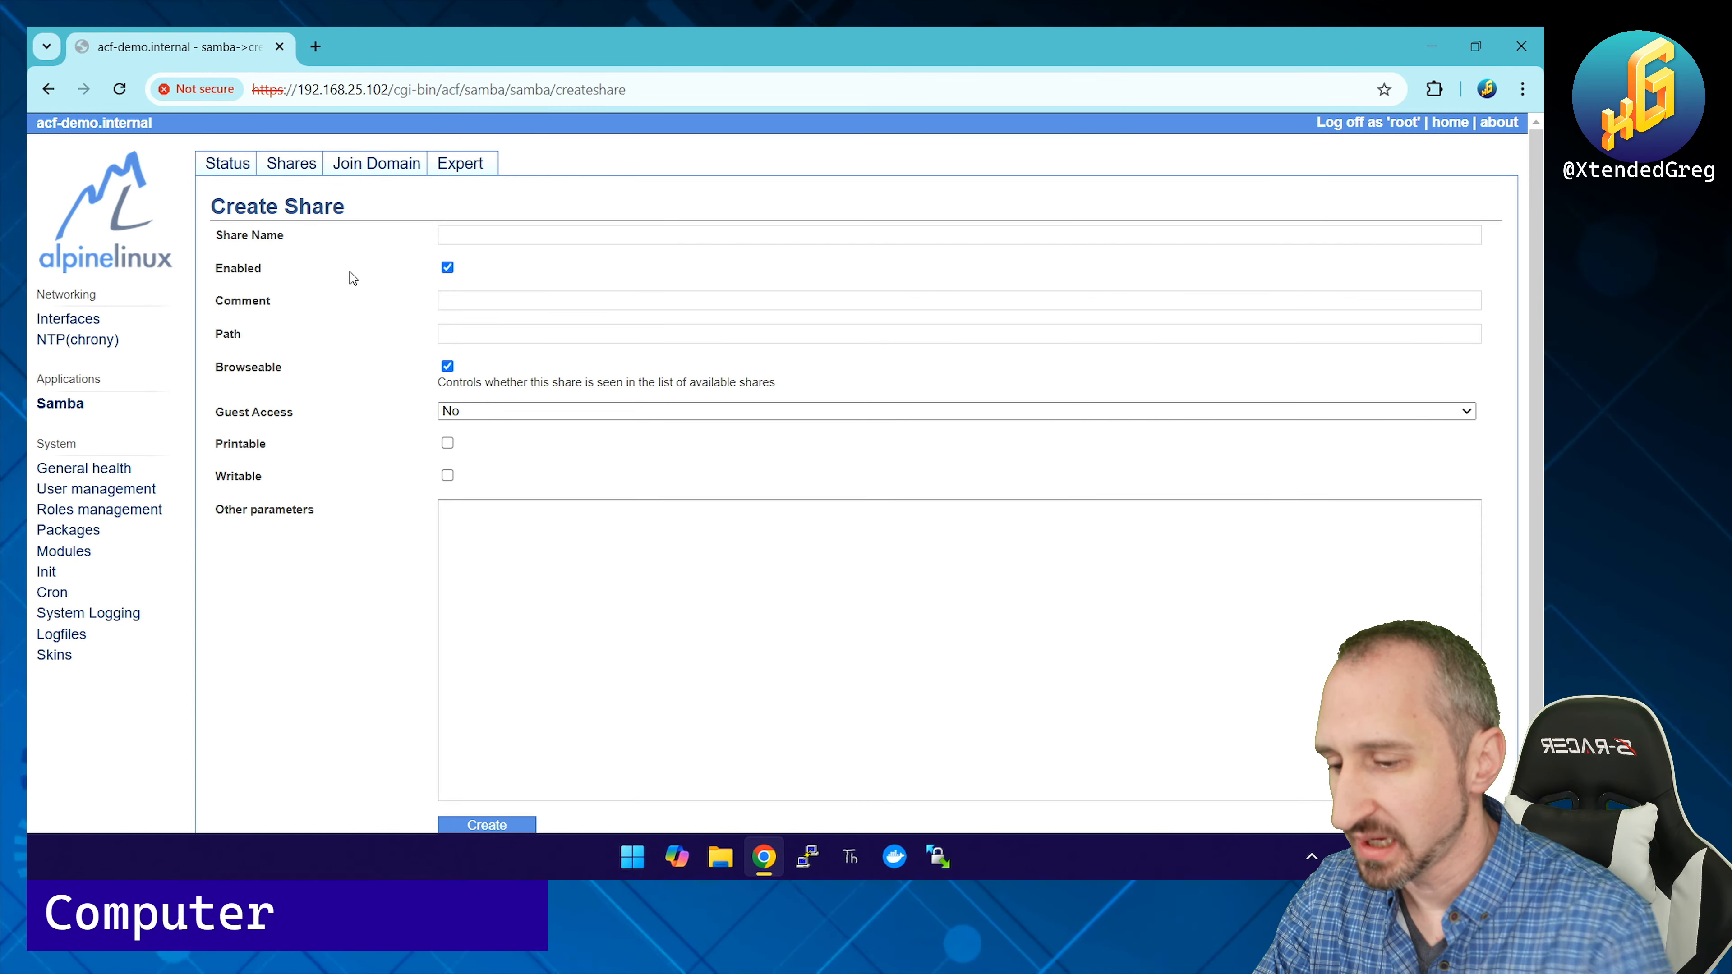
{"action": "type", "text": "Home"}
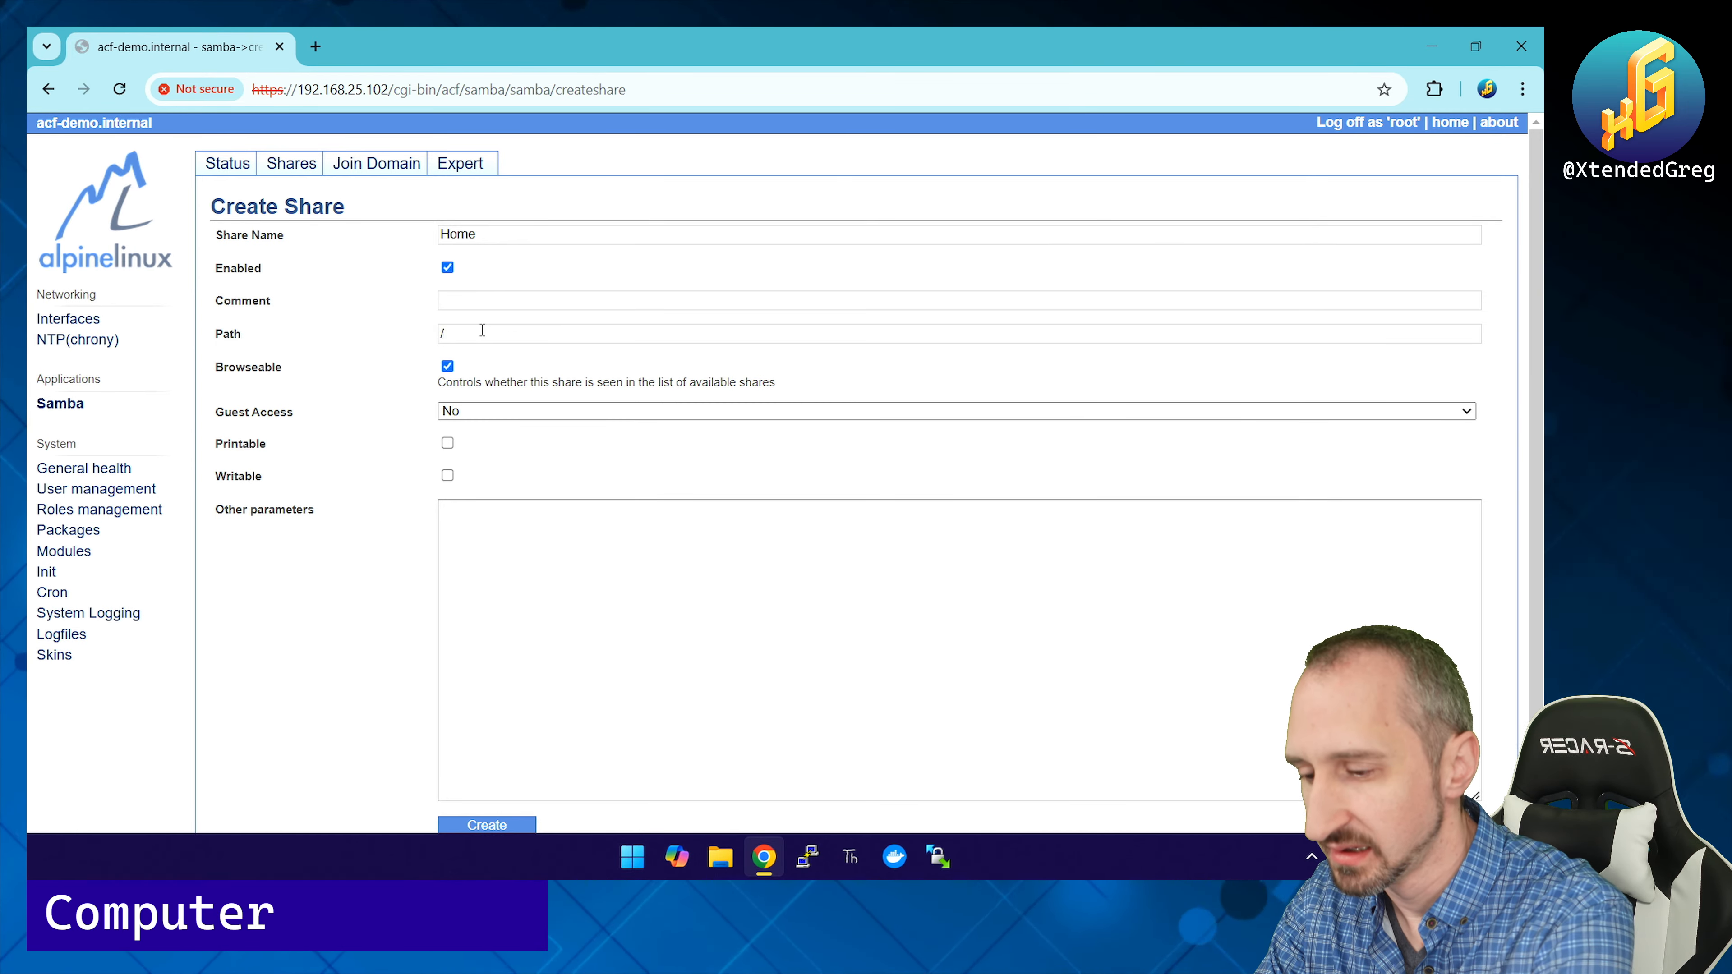
{"action": "type", "text": "home"}
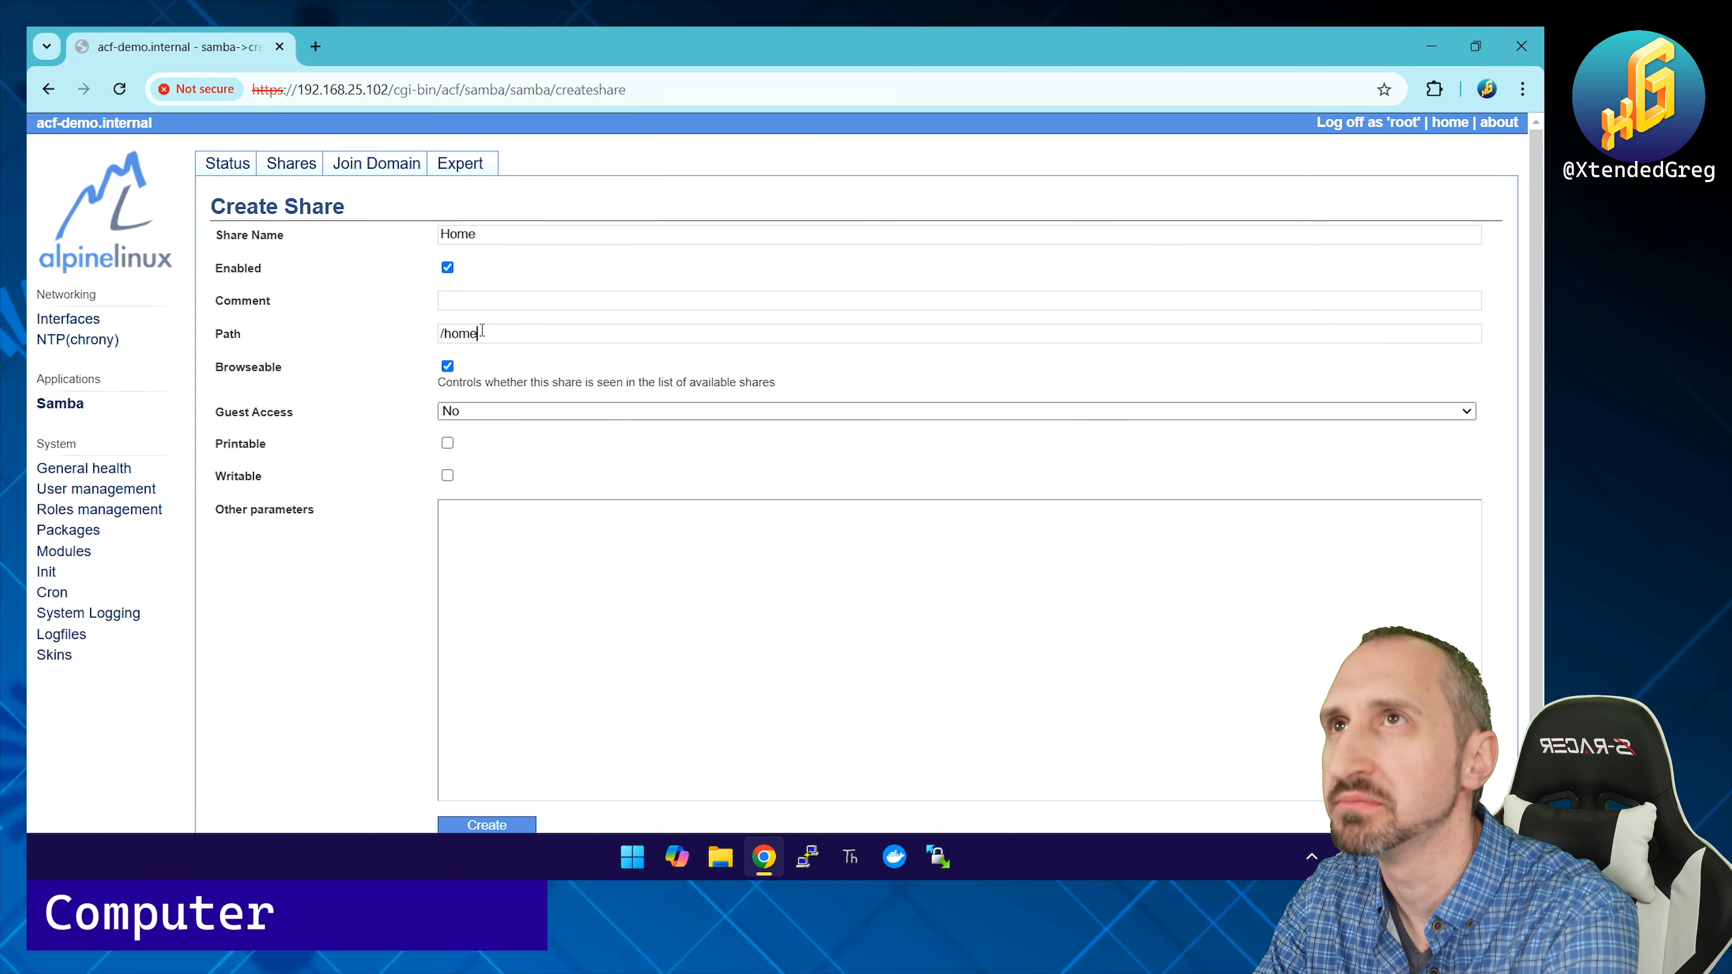
{"action": "key", "text": "BackSpace"}
{"action": "key", "text": "BackSpace"}
{"action": "key", "text": "BackSpace"}
{"action": "key", "text": "BackSpace"}
{"action": "type", "text": "root"}
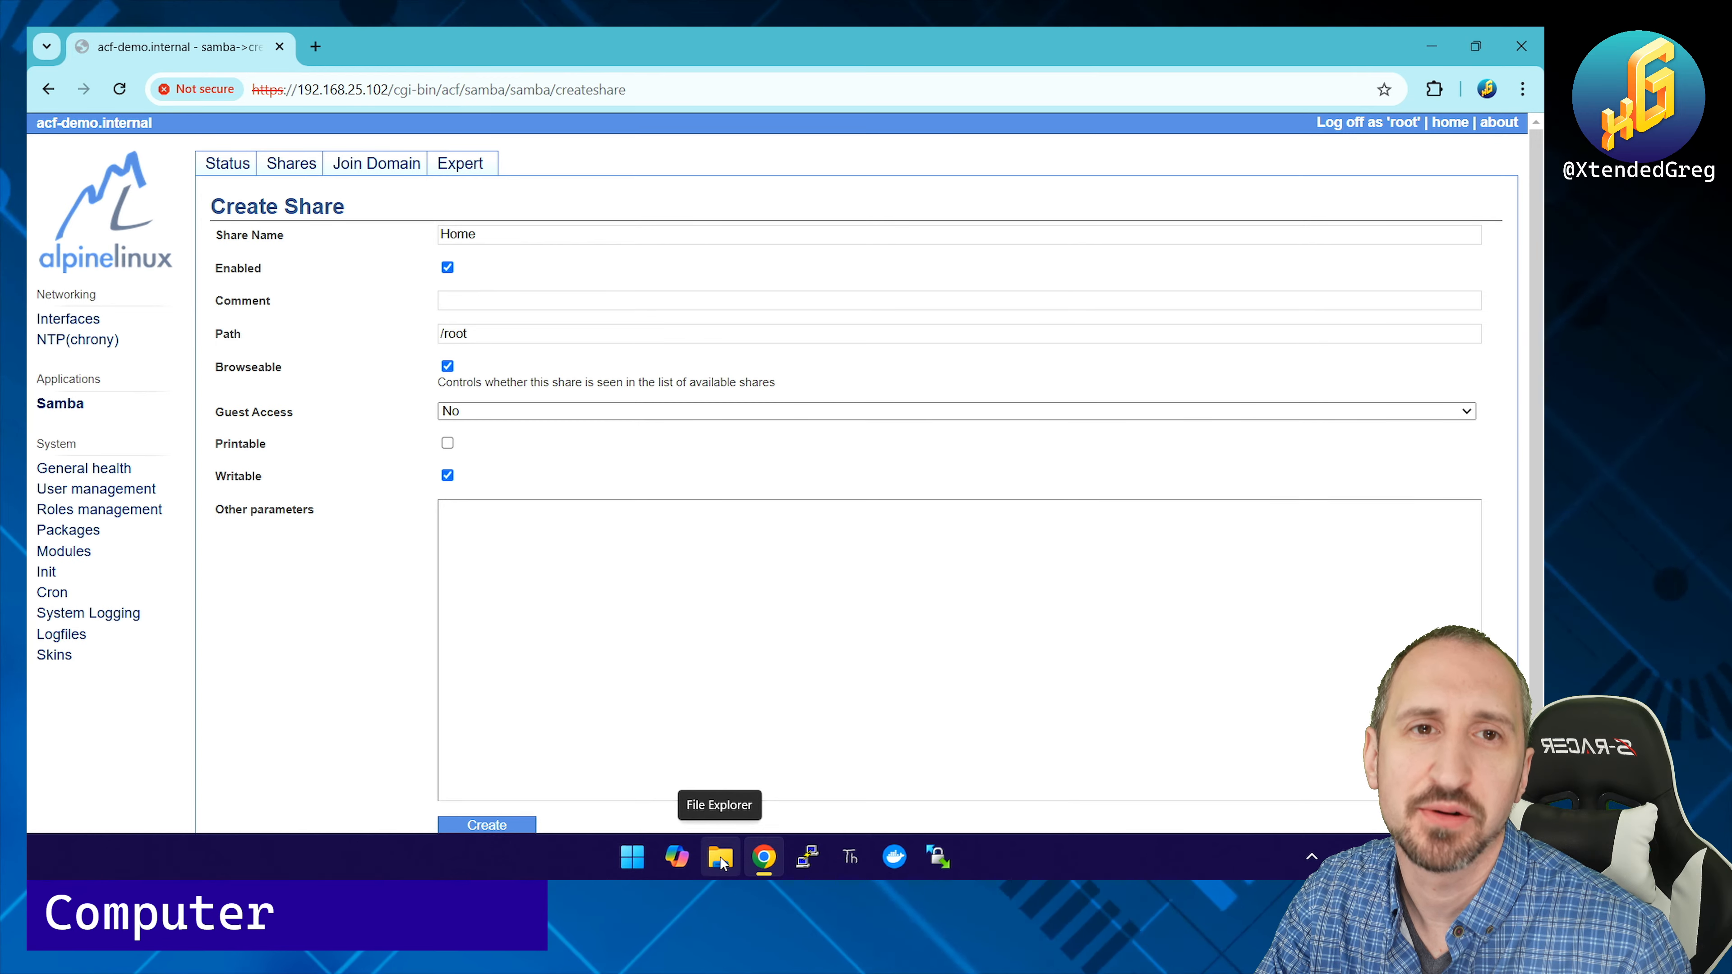
{"action": "scroll", "coordinate": [331, 640], "scroll_direction": "down", "scroll_amount": 1}
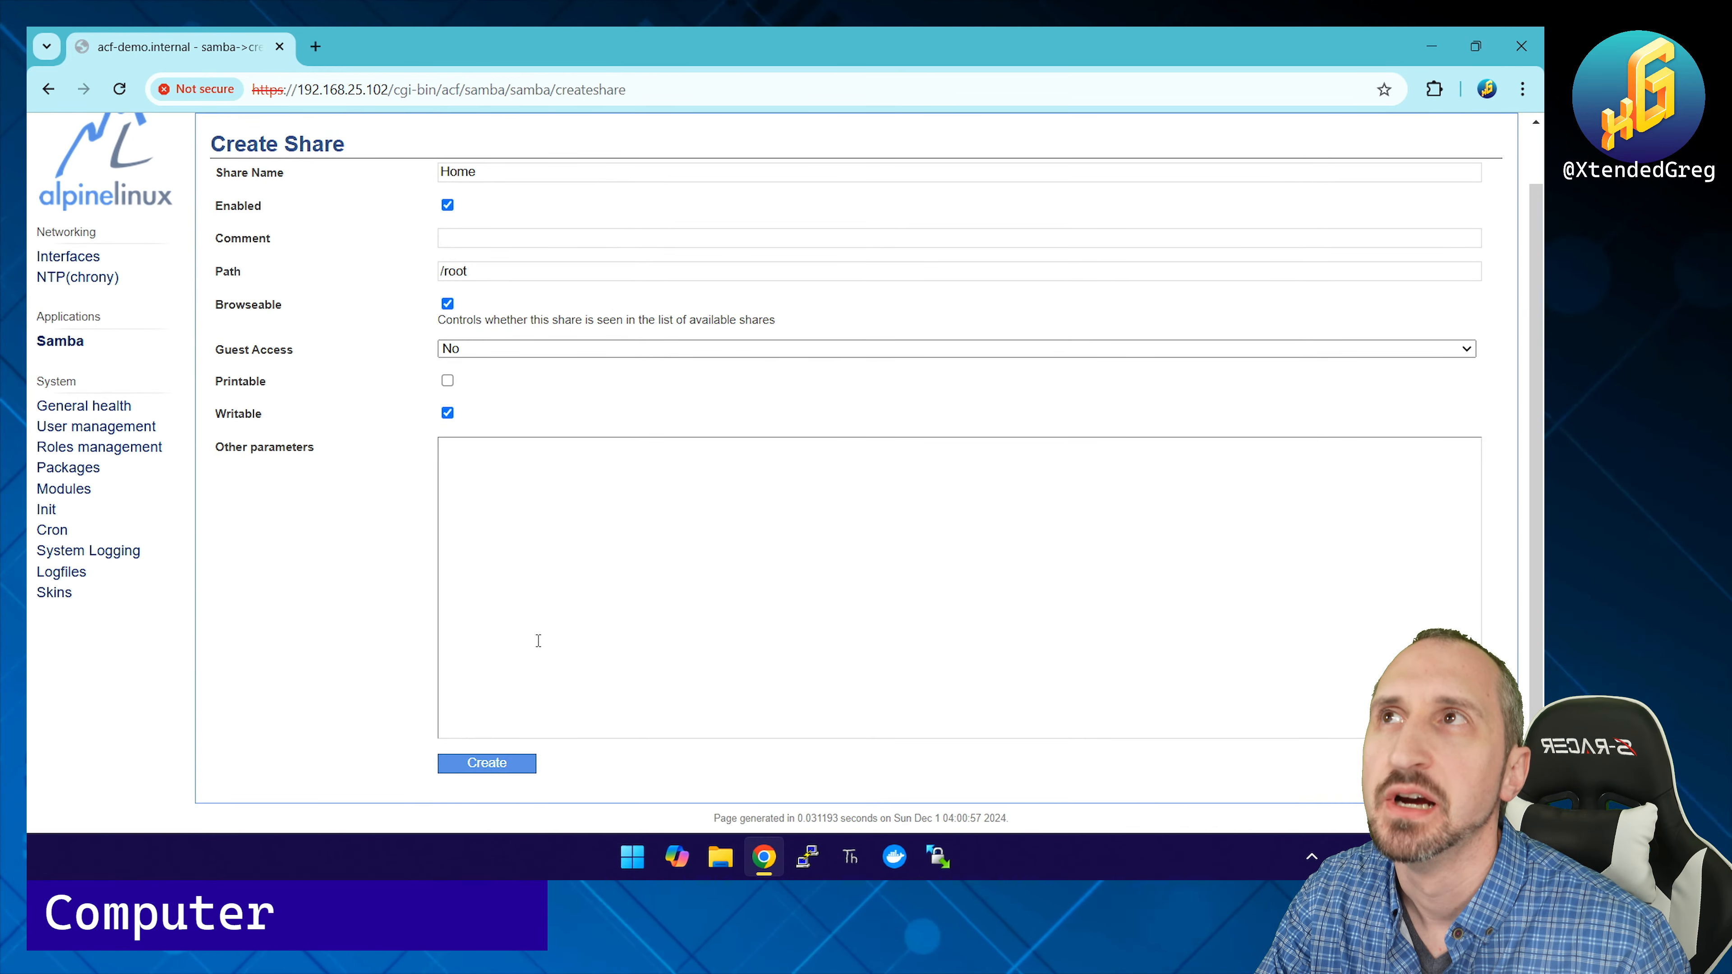
{"action": "left_click", "coordinate": [499, 765]}
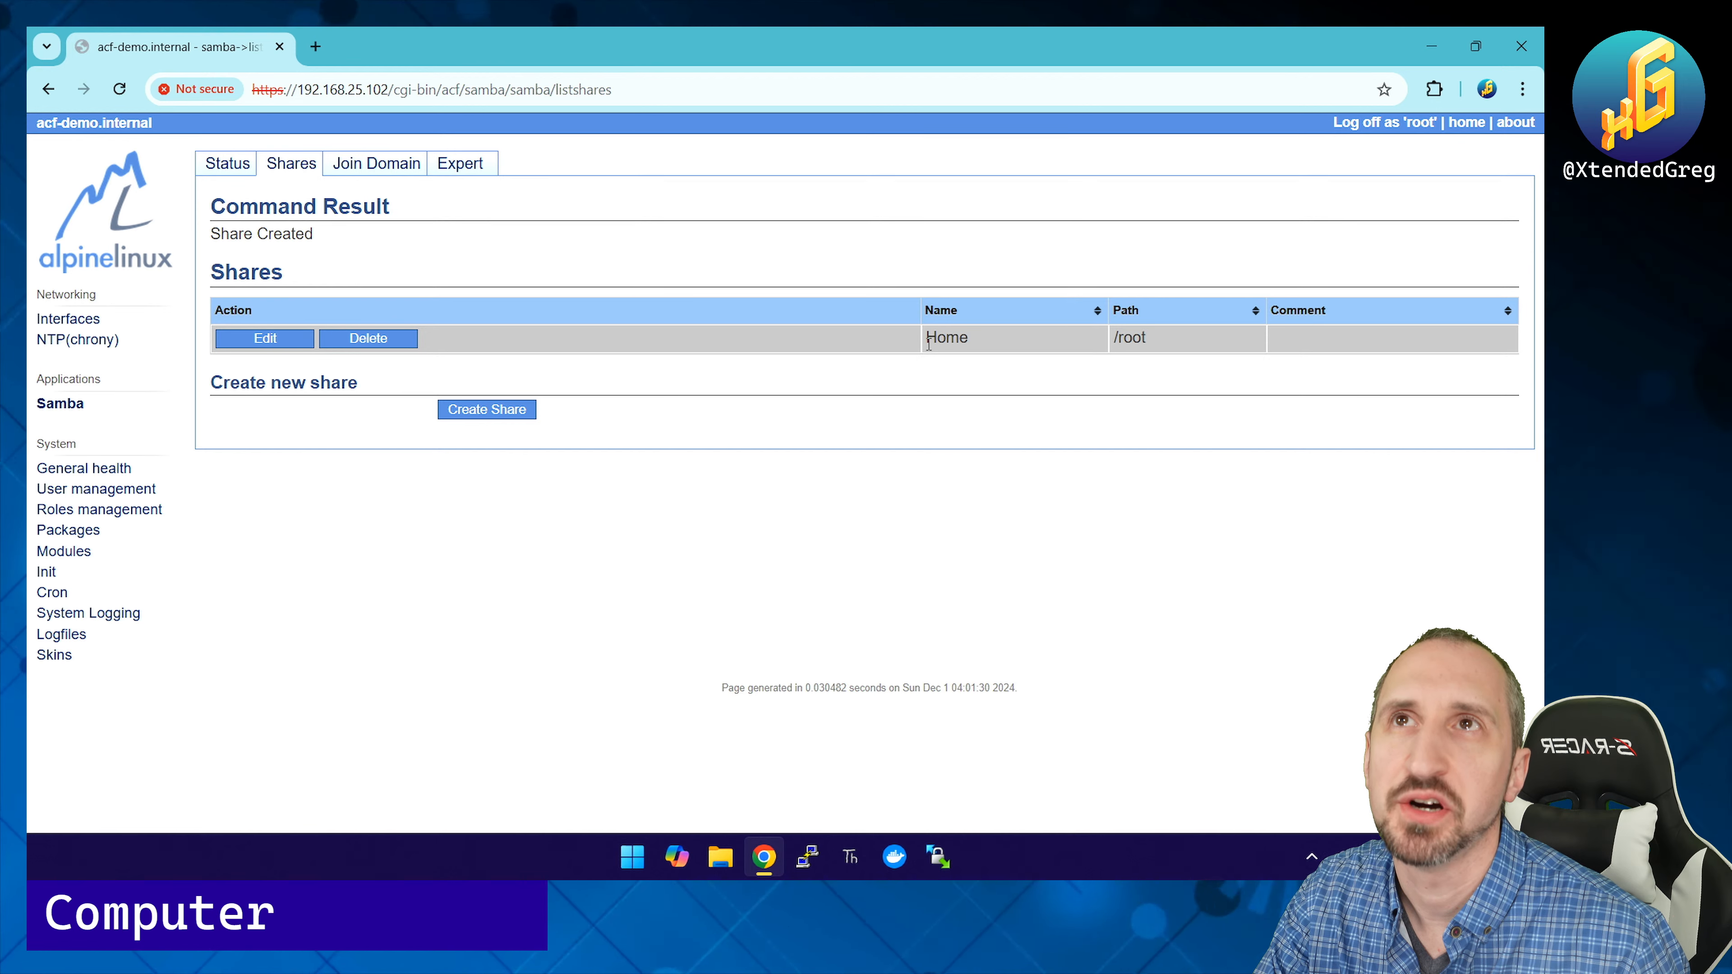
Step: Look through the Join Domain and Expert tabs and view the /etc/conf.d/samba file
{"action": "left_click", "coordinate": [365, 171]}
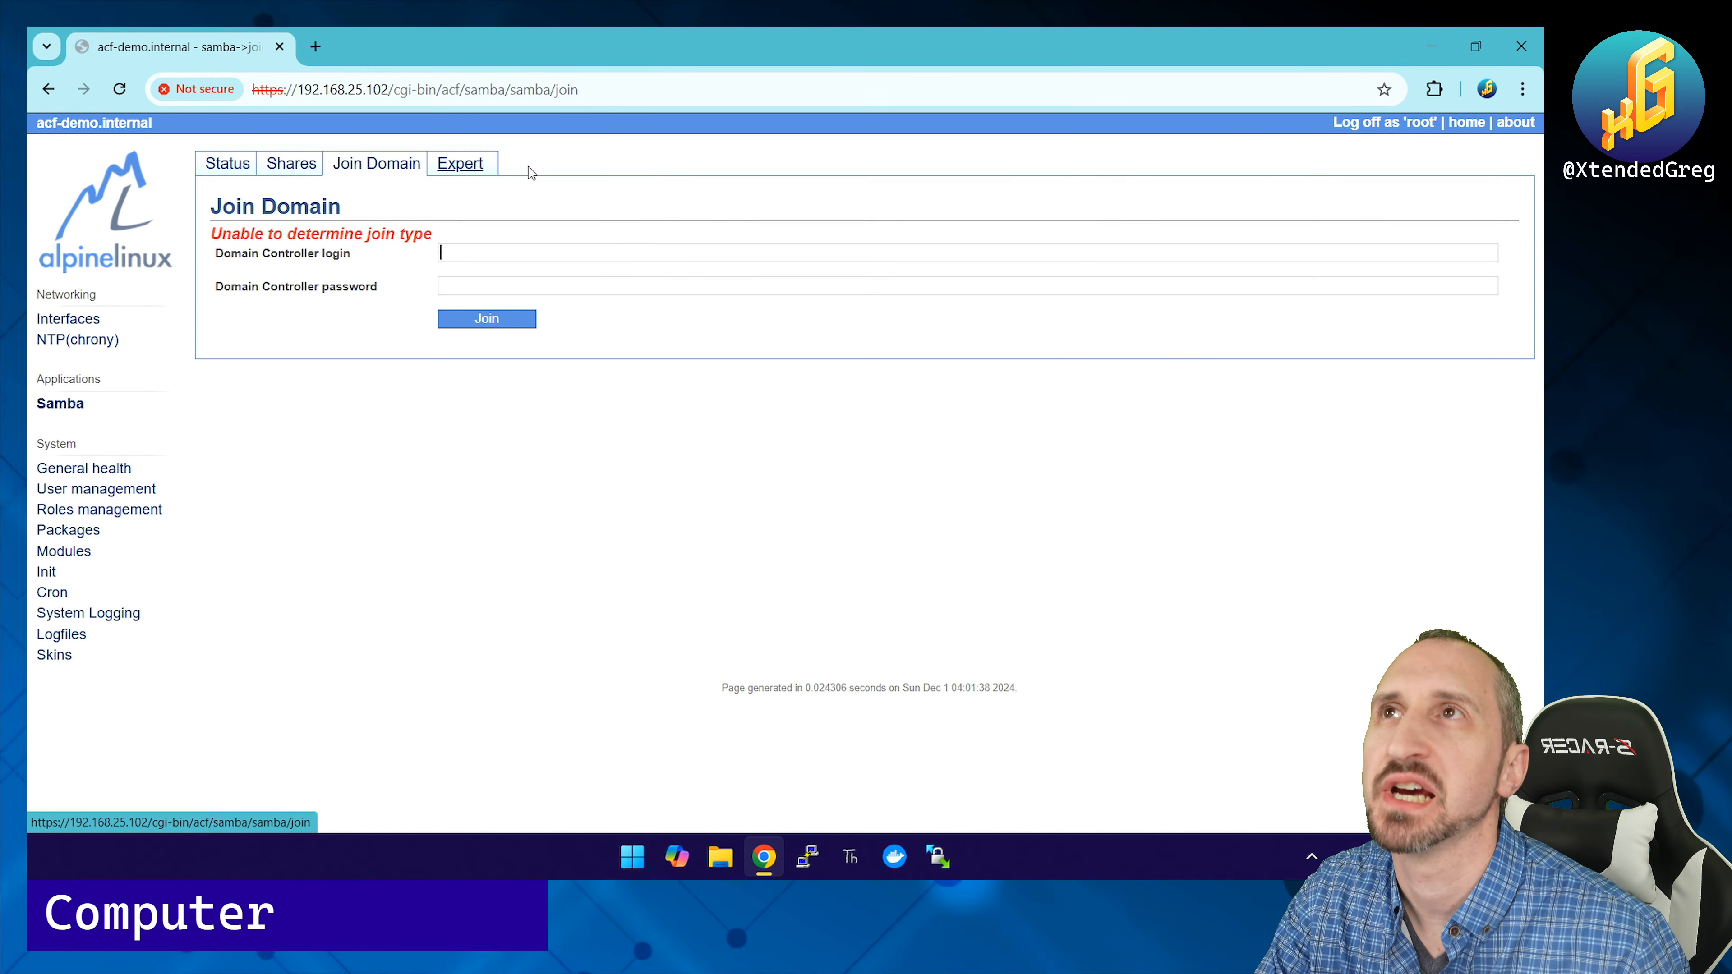
{"action": "left_click", "coordinate": [462, 165]}
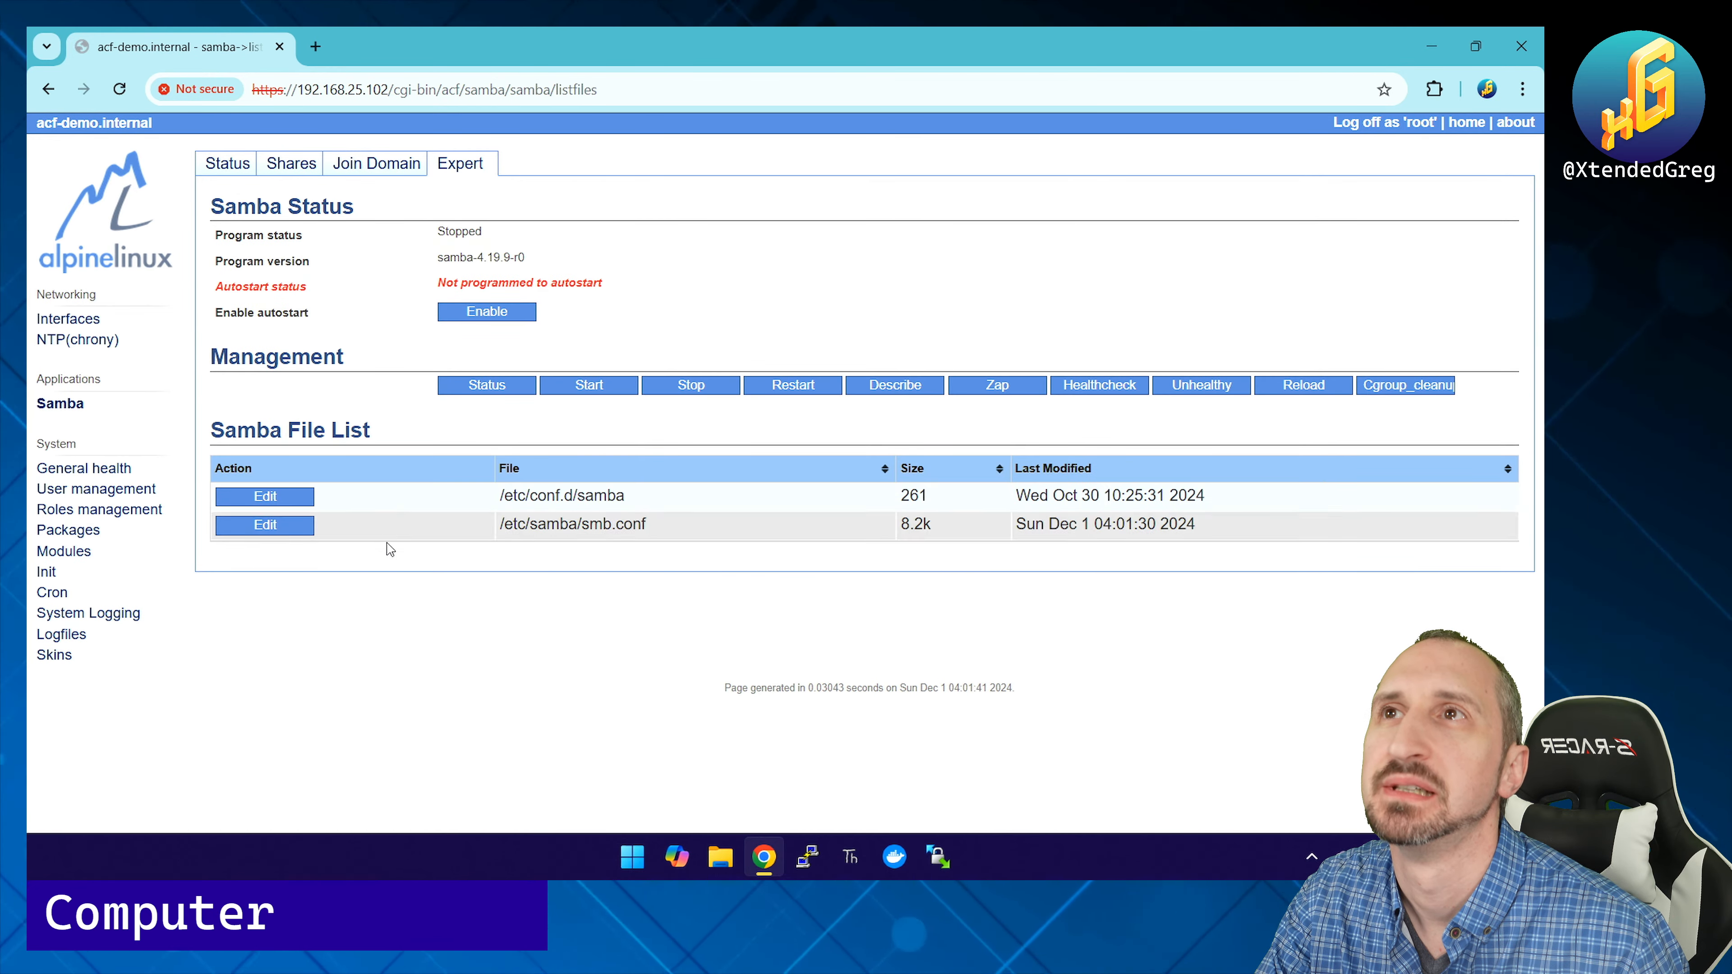
{"action": "left_click", "coordinate": [284, 494]}
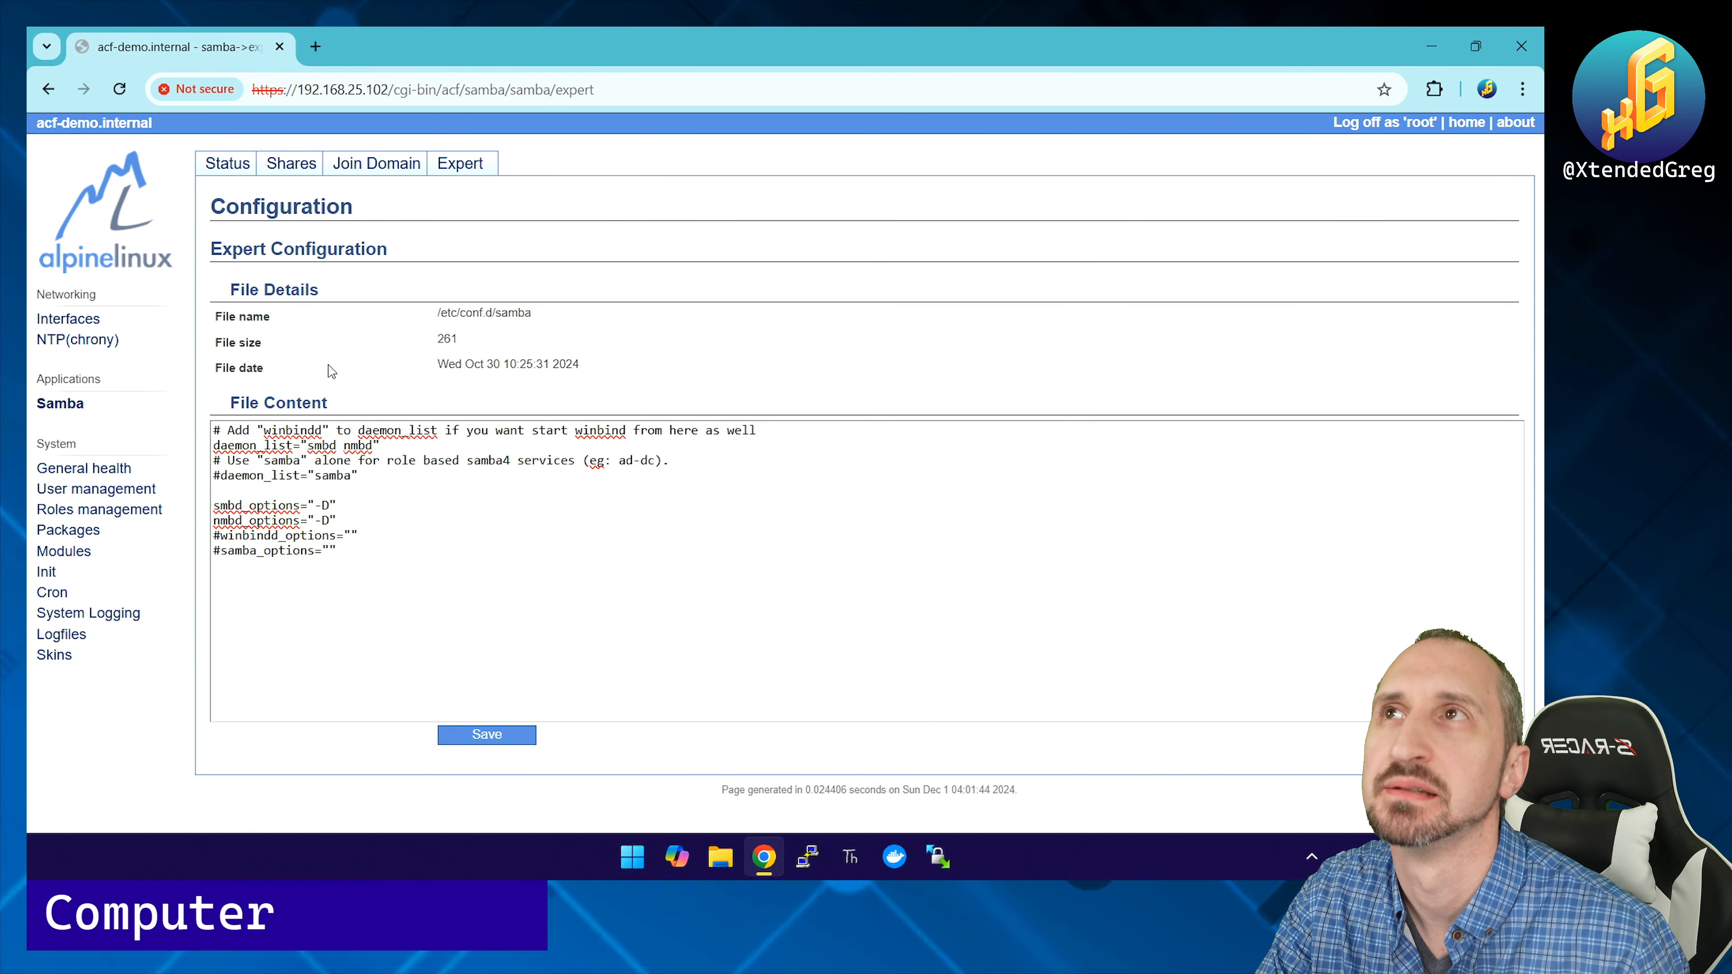
{"action": "left_click", "coordinate": [431, 169]}
Step: Open /etc/samba/smb.conf, check the new [Home] share block, and return to Samba Status
{"action": "left_click", "coordinate": [292, 525]}
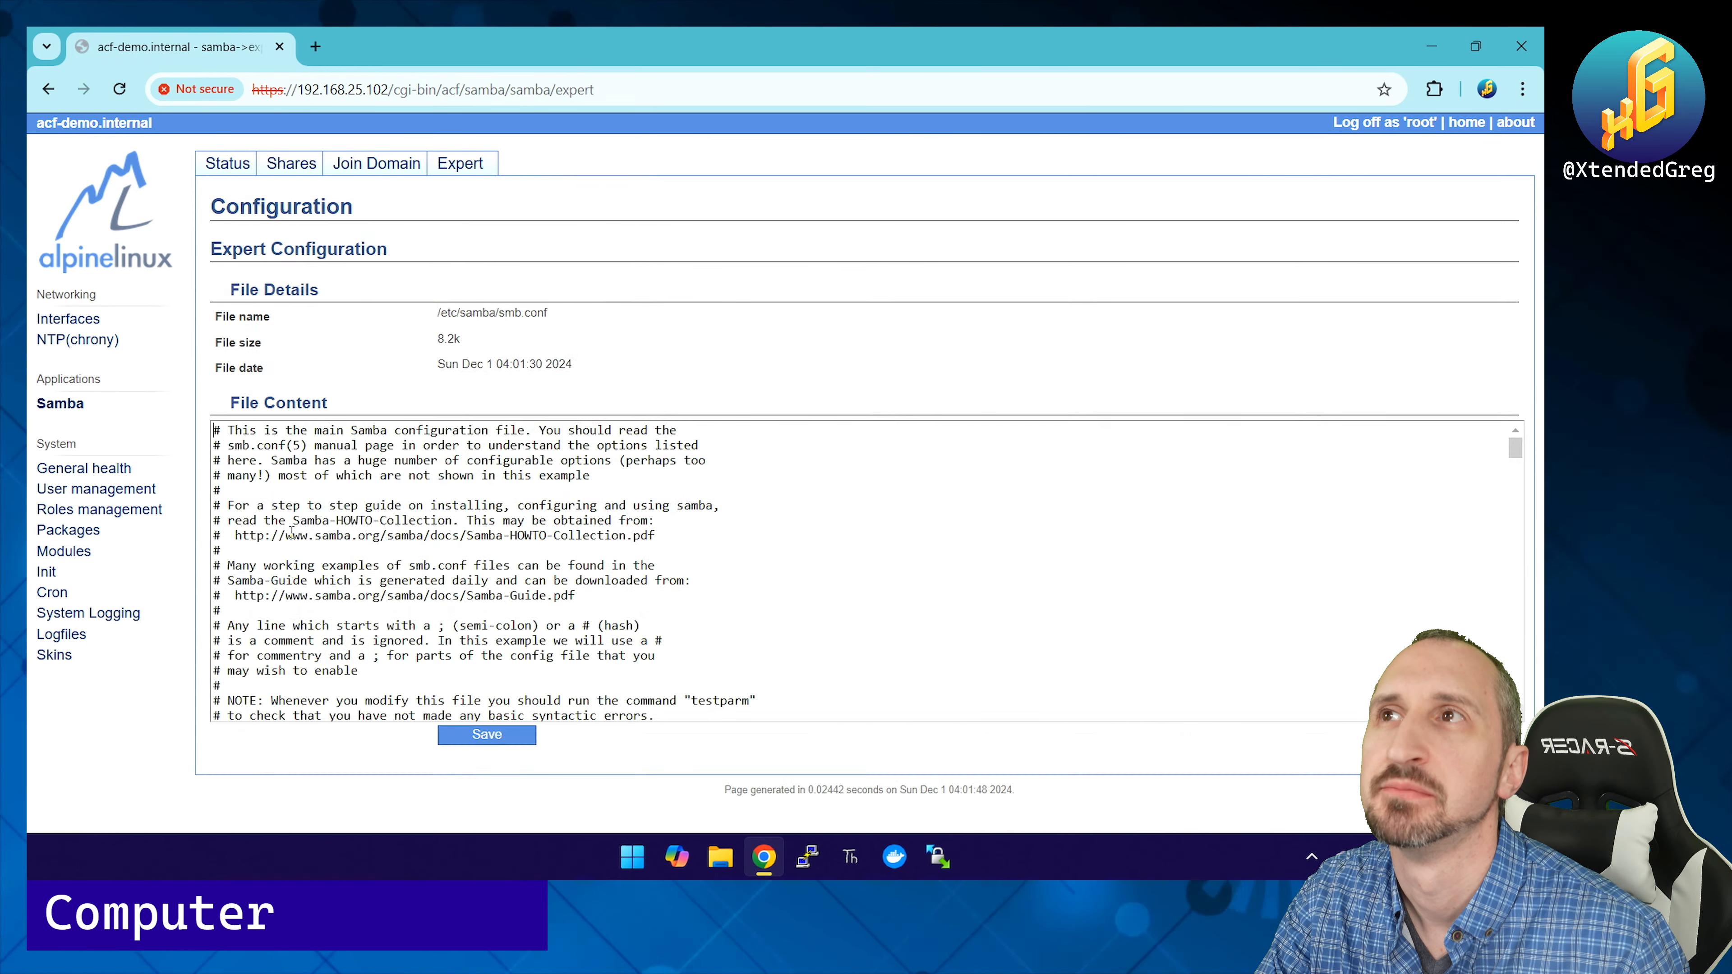
{"action": "scroll", "coordinate": [401, 604], "scroll_direction": "down", "scroll_amount": 20}
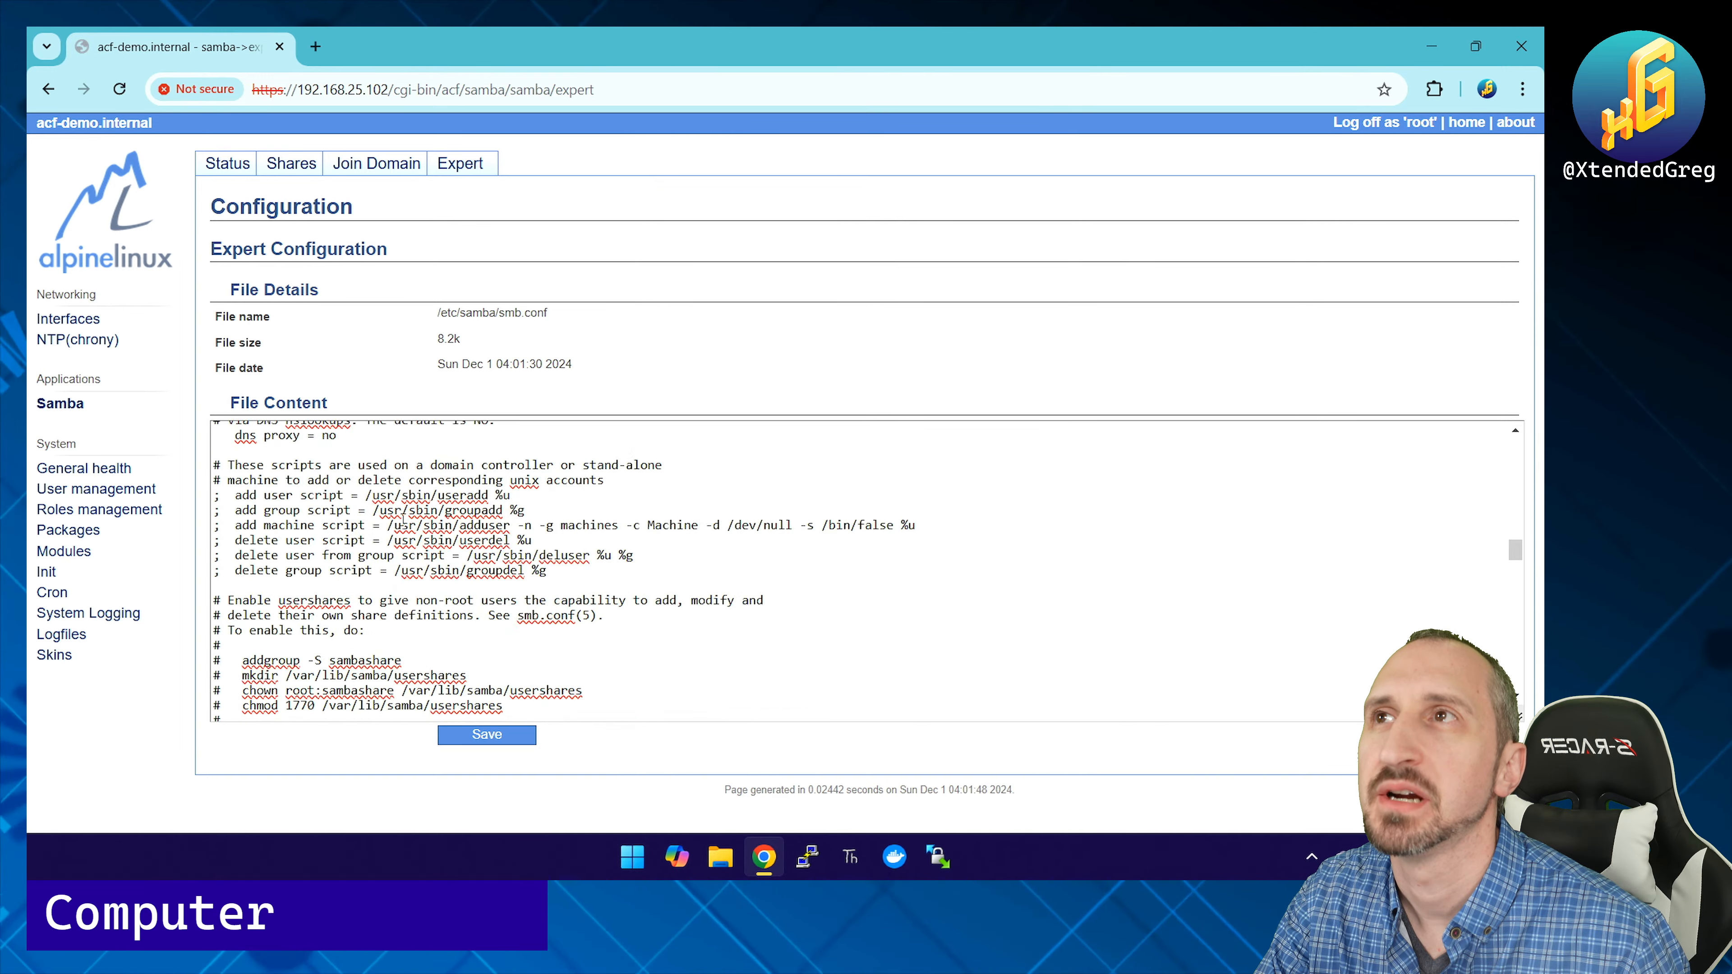
{"action": "scroll", "coordinate": [403, 520], "scroll_direction": "down", "scroll_amount": 5}
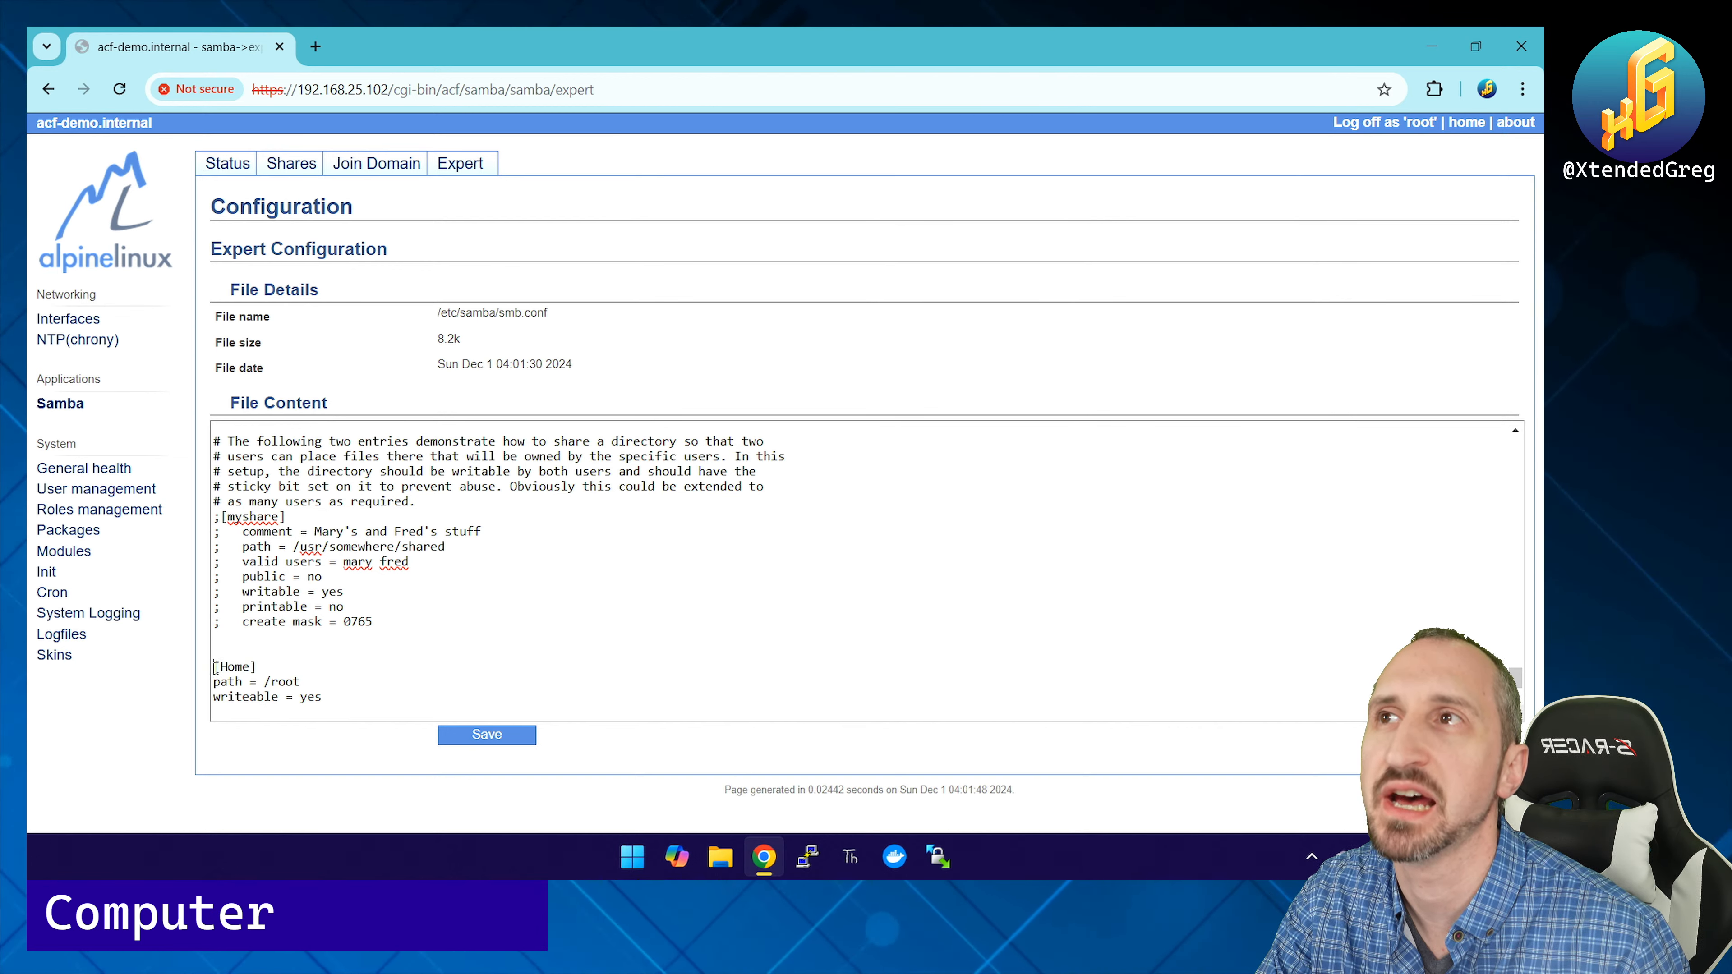
{"action": "left_click_drag", "start_coordinate": [215, 666], "coordinate": [340, 700]}
{"action": "left_click", "coordinate": [340, 700]}
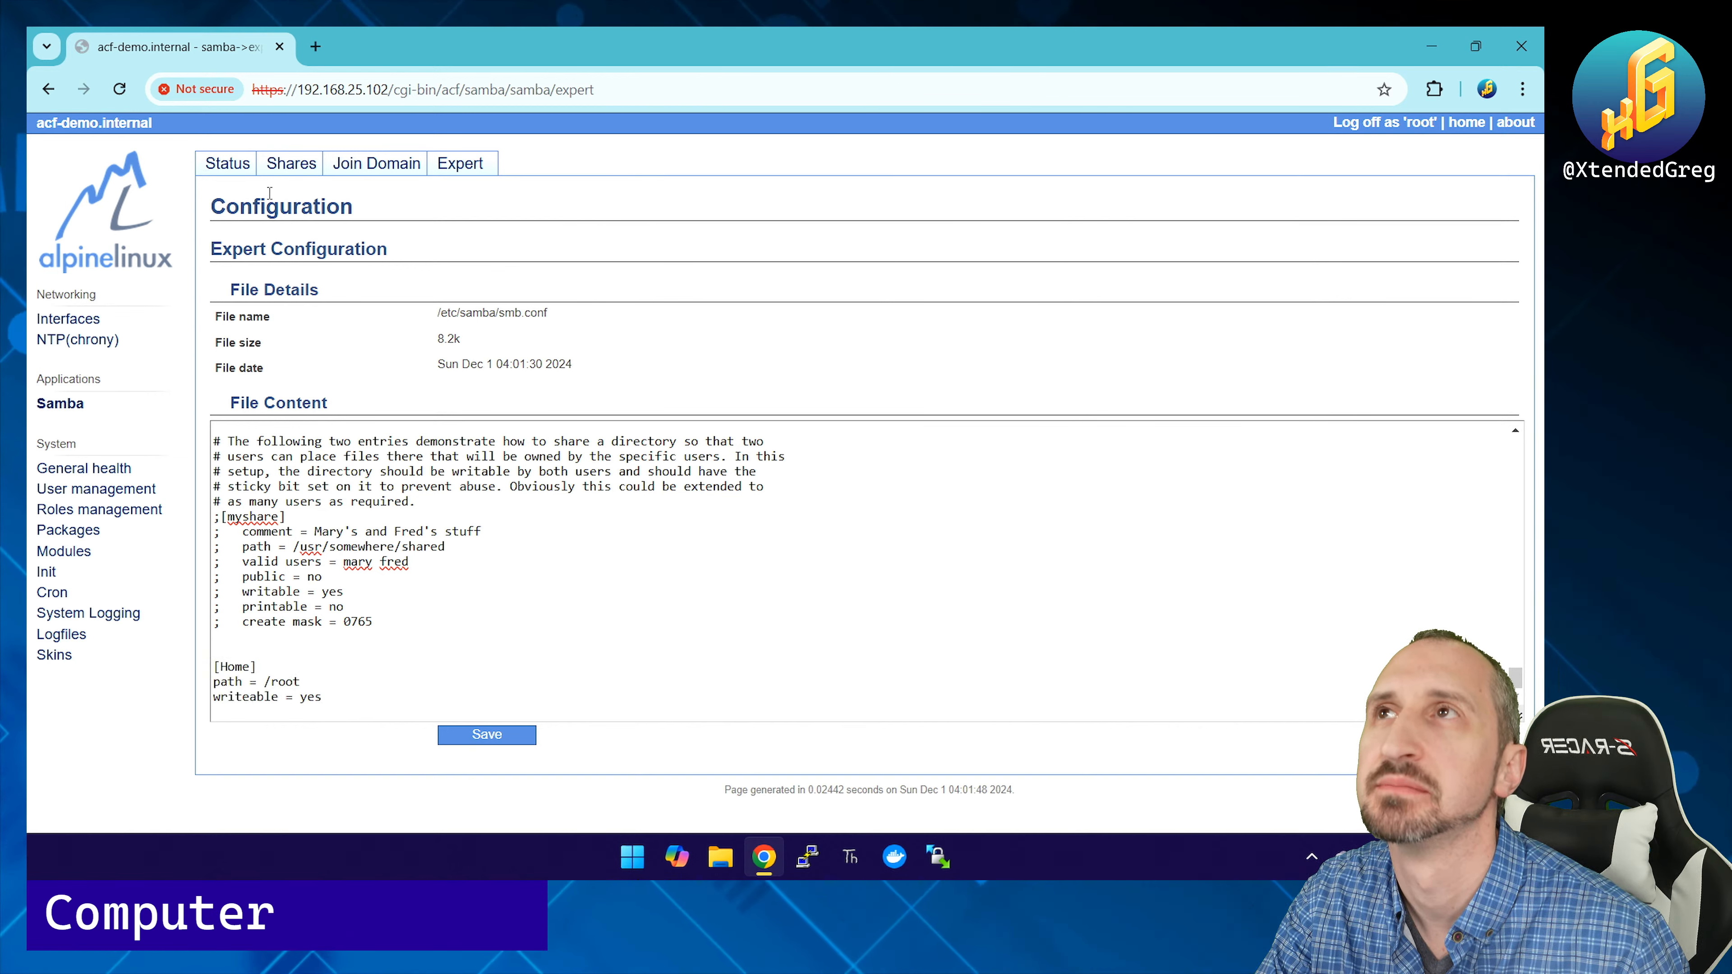
{"action": "left_click", "coordinate": [227, 164]}
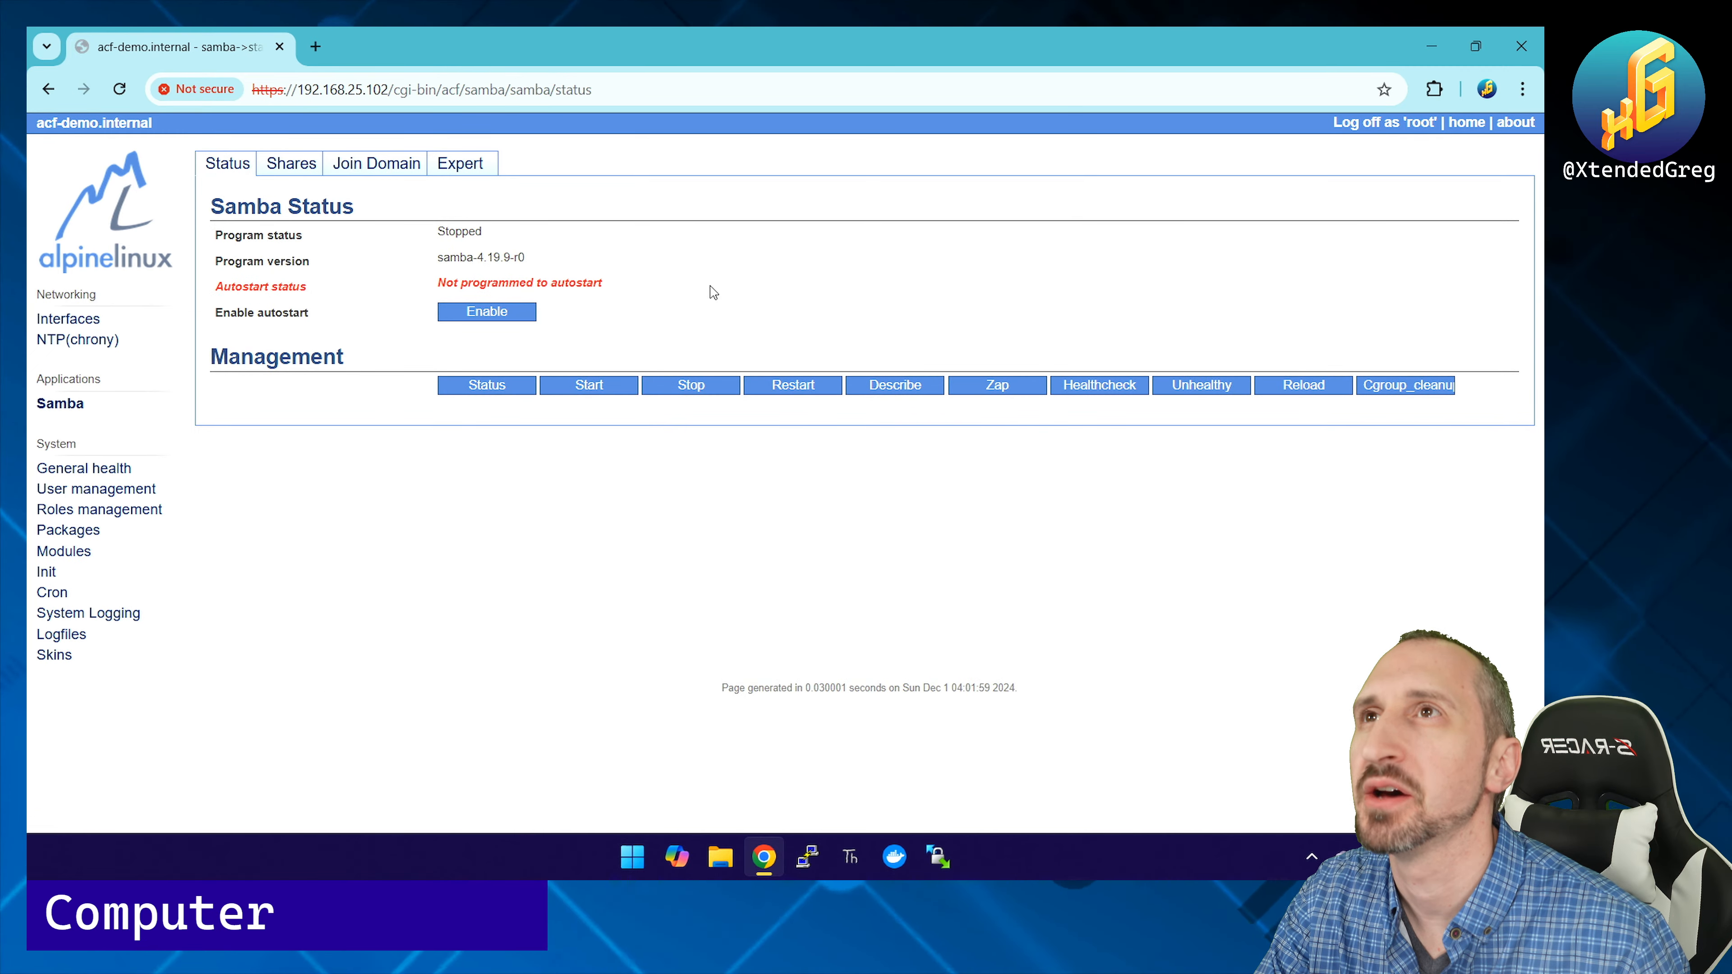
Step: Start Samba and enable it to autostart in the 'default' runlevel
{"action": "left_click", "coordinate": [589, 385]}
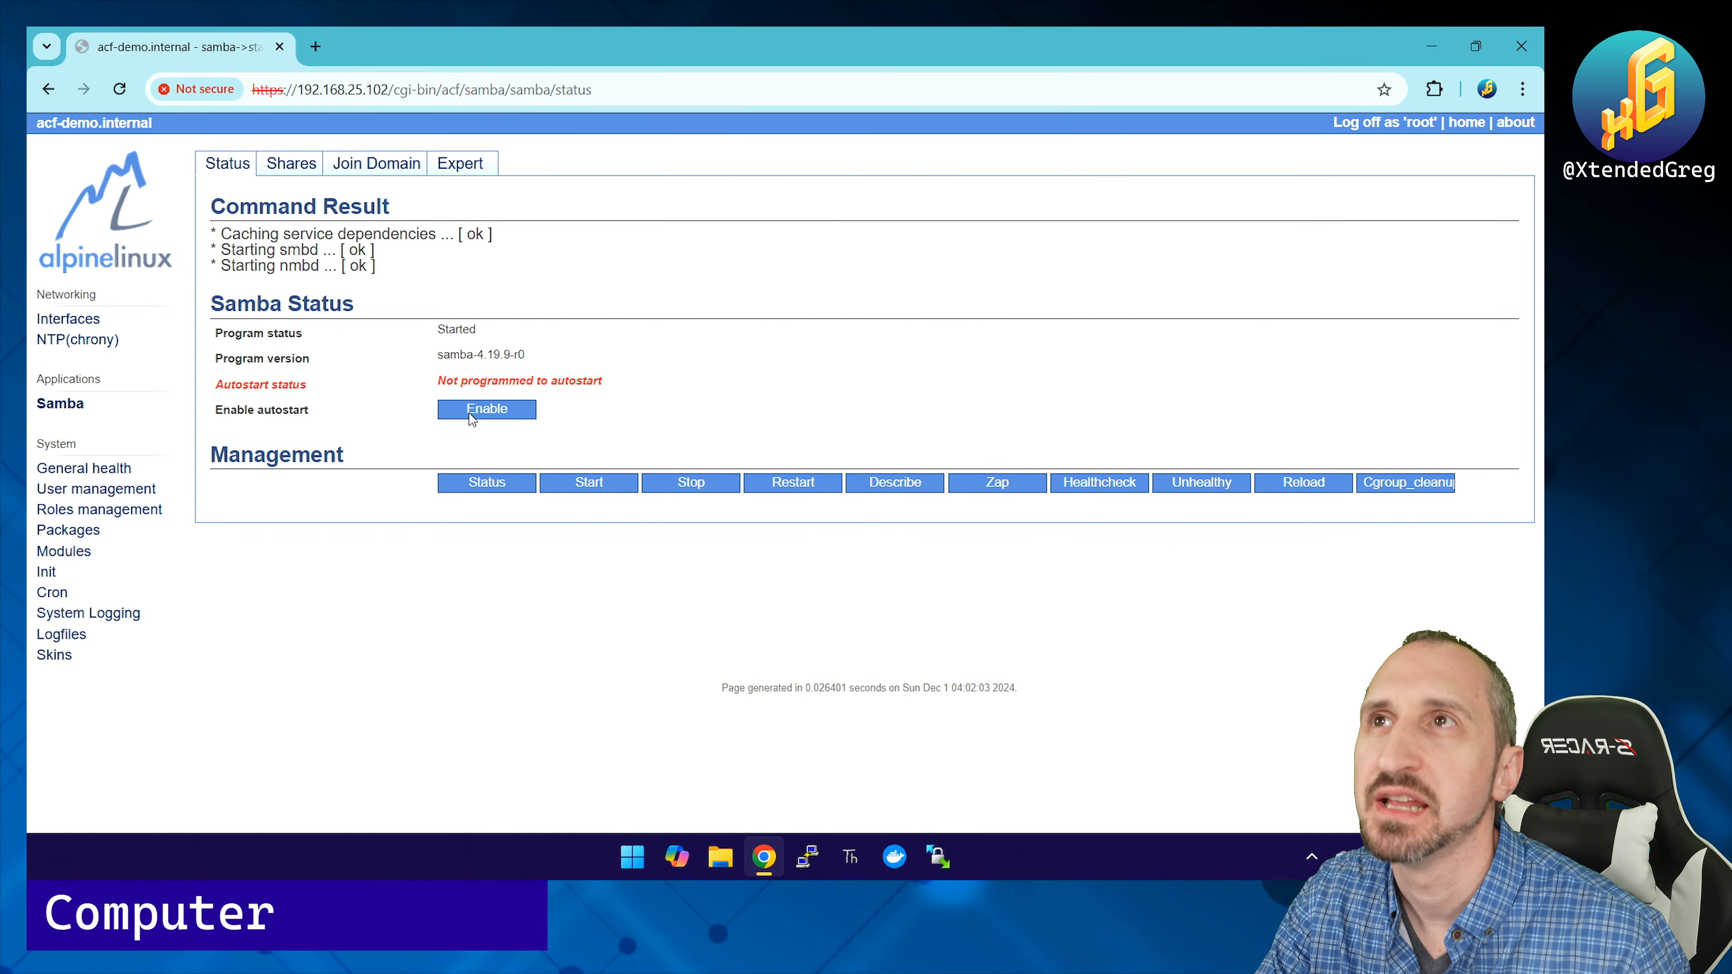
{"action": "left_click", "coordinate": [491, 412]}
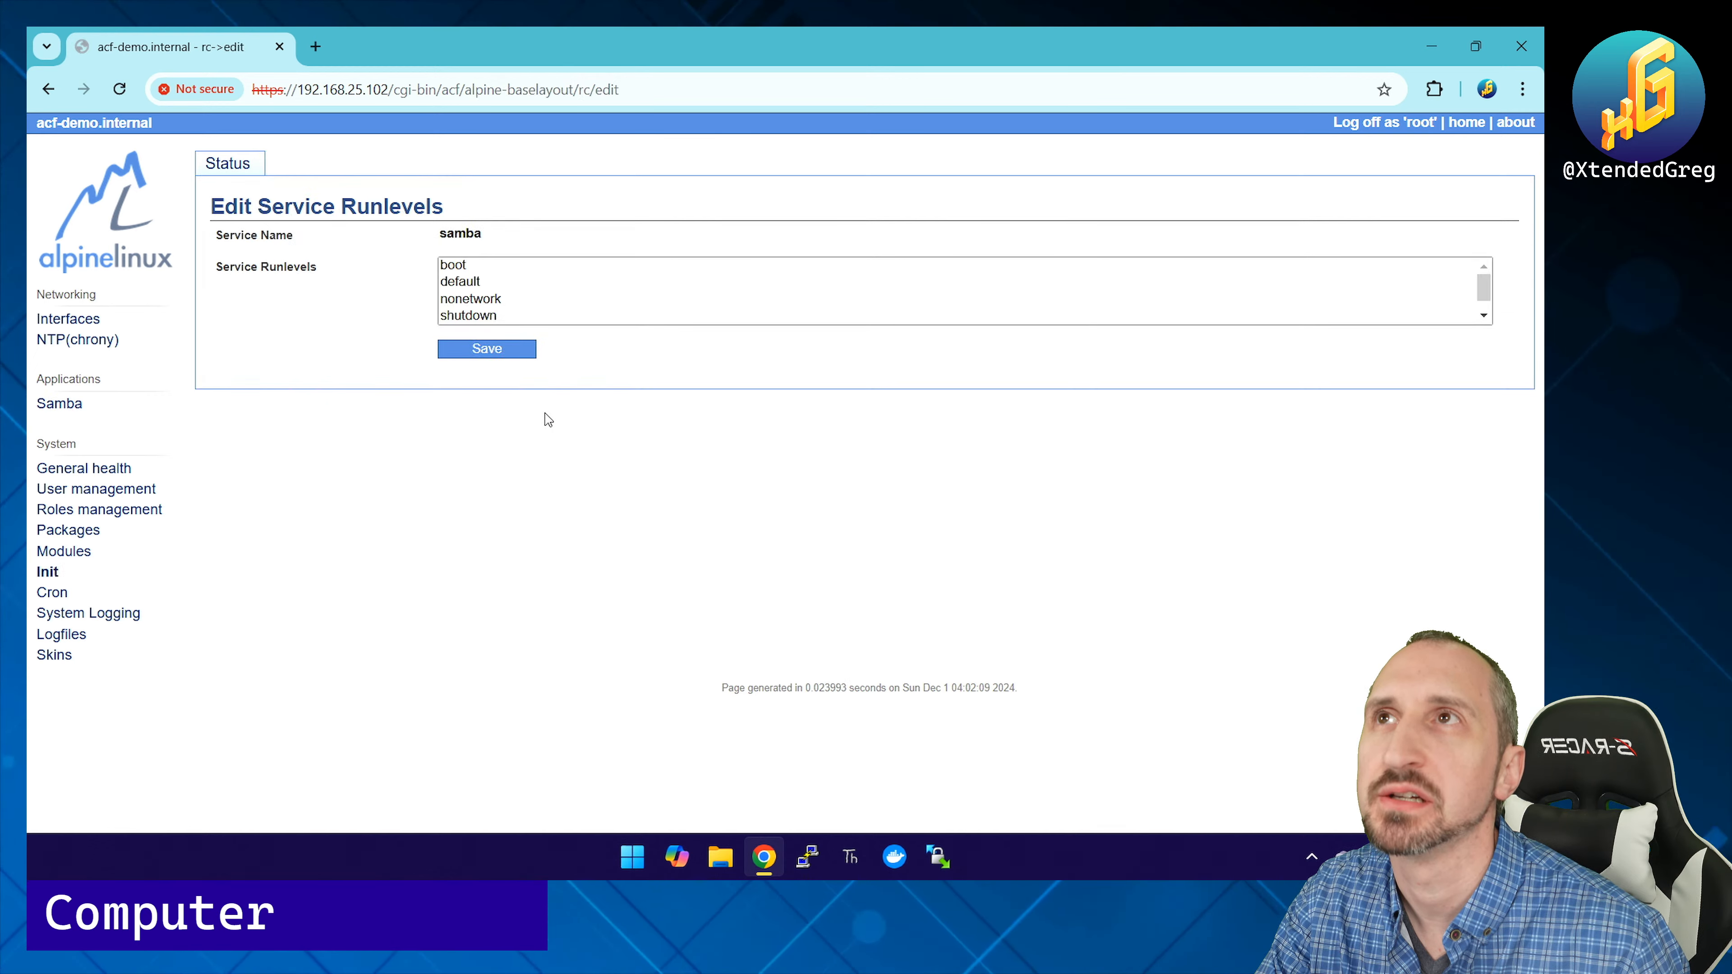
{"action": "left_click", "coordinate": [491, 281]}
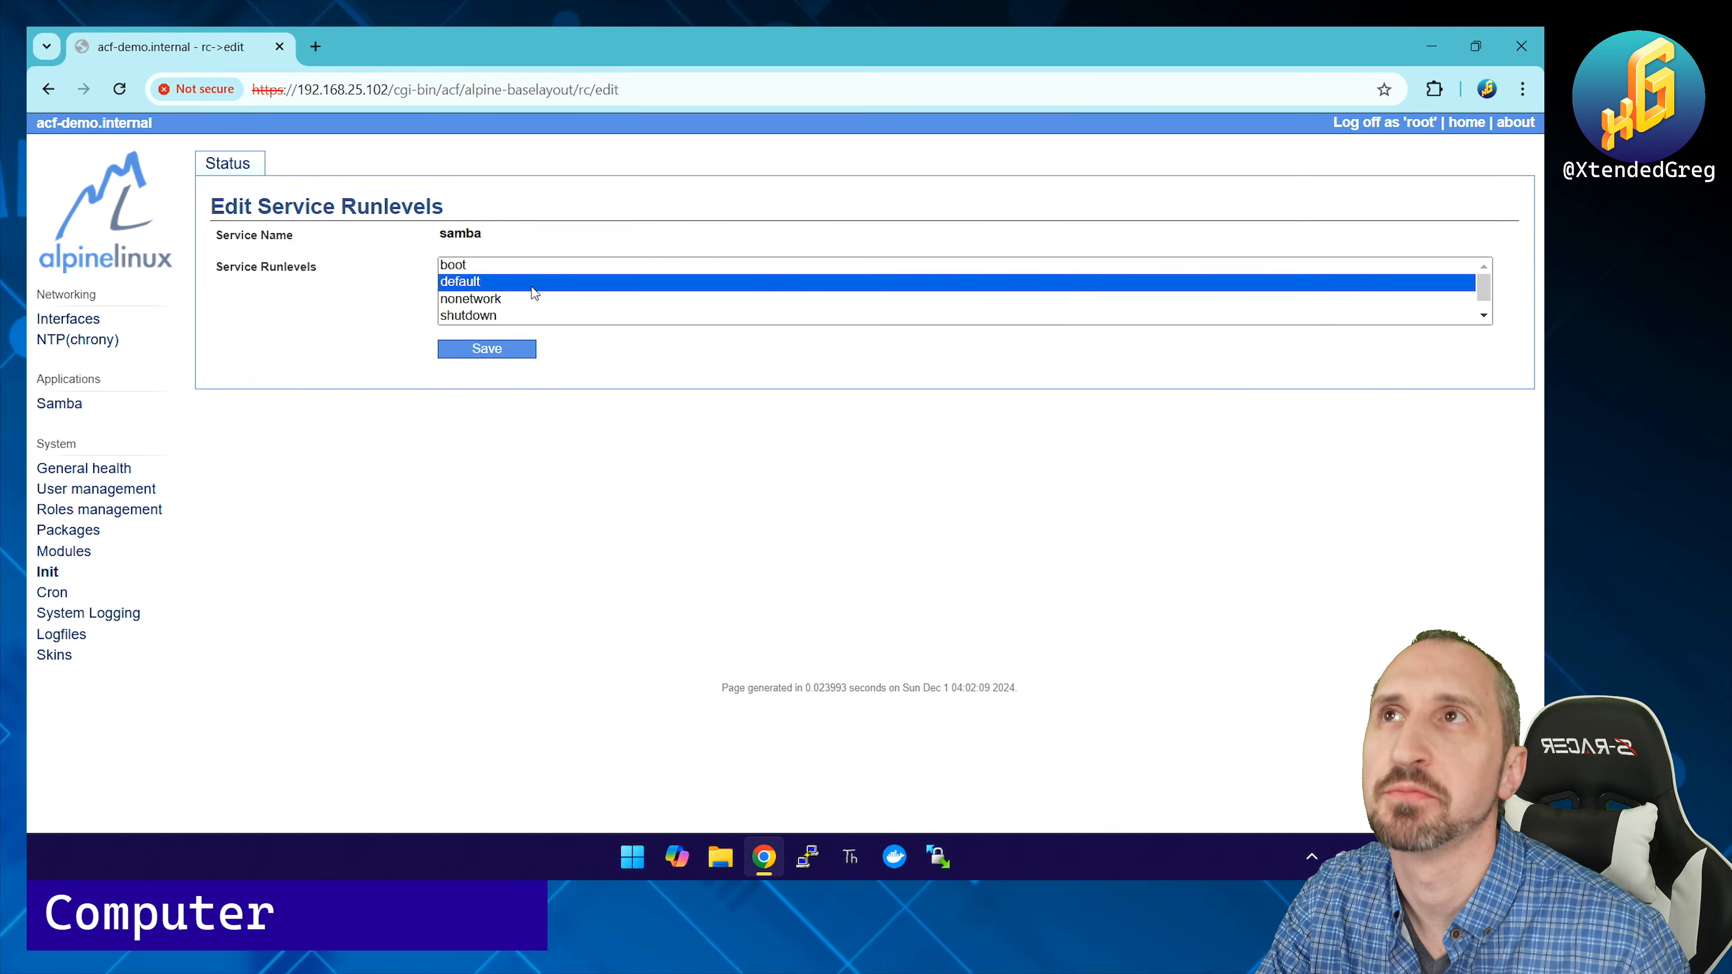
{"action": "left_click", "coordinate": [487, 348]}
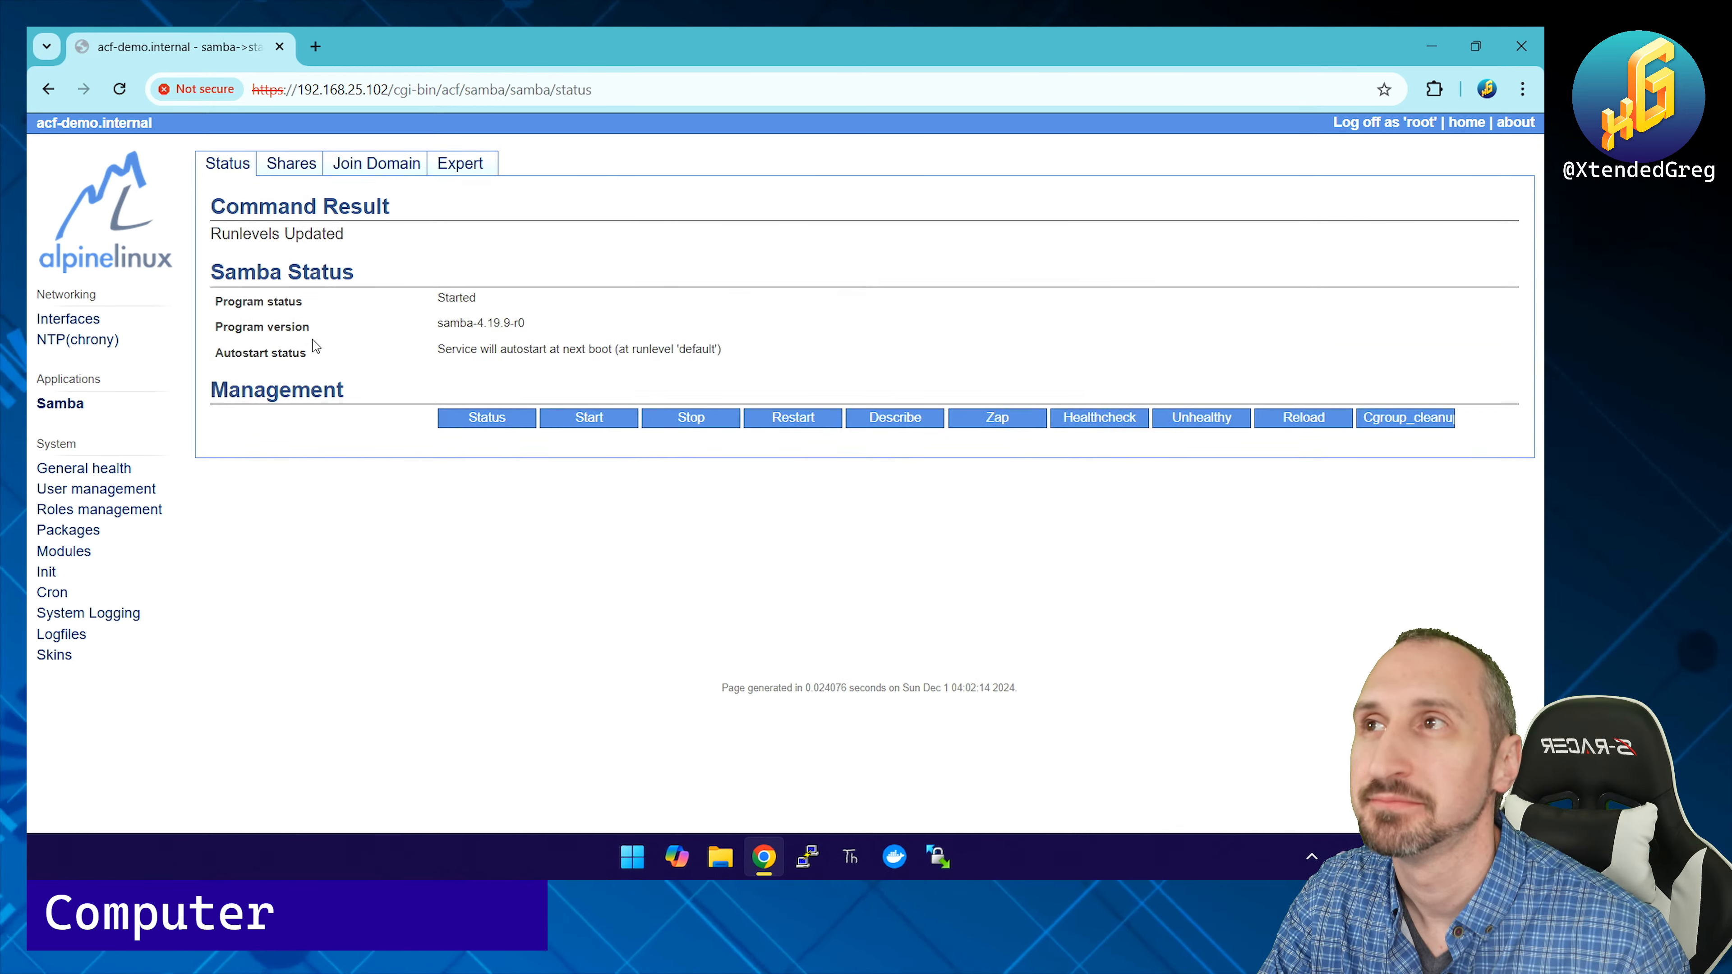
Step: Edit the root user, add the /samba/samba/USER role next to ADMIN, and save
{"action": "left_click", "coordinate": [96, 489]}
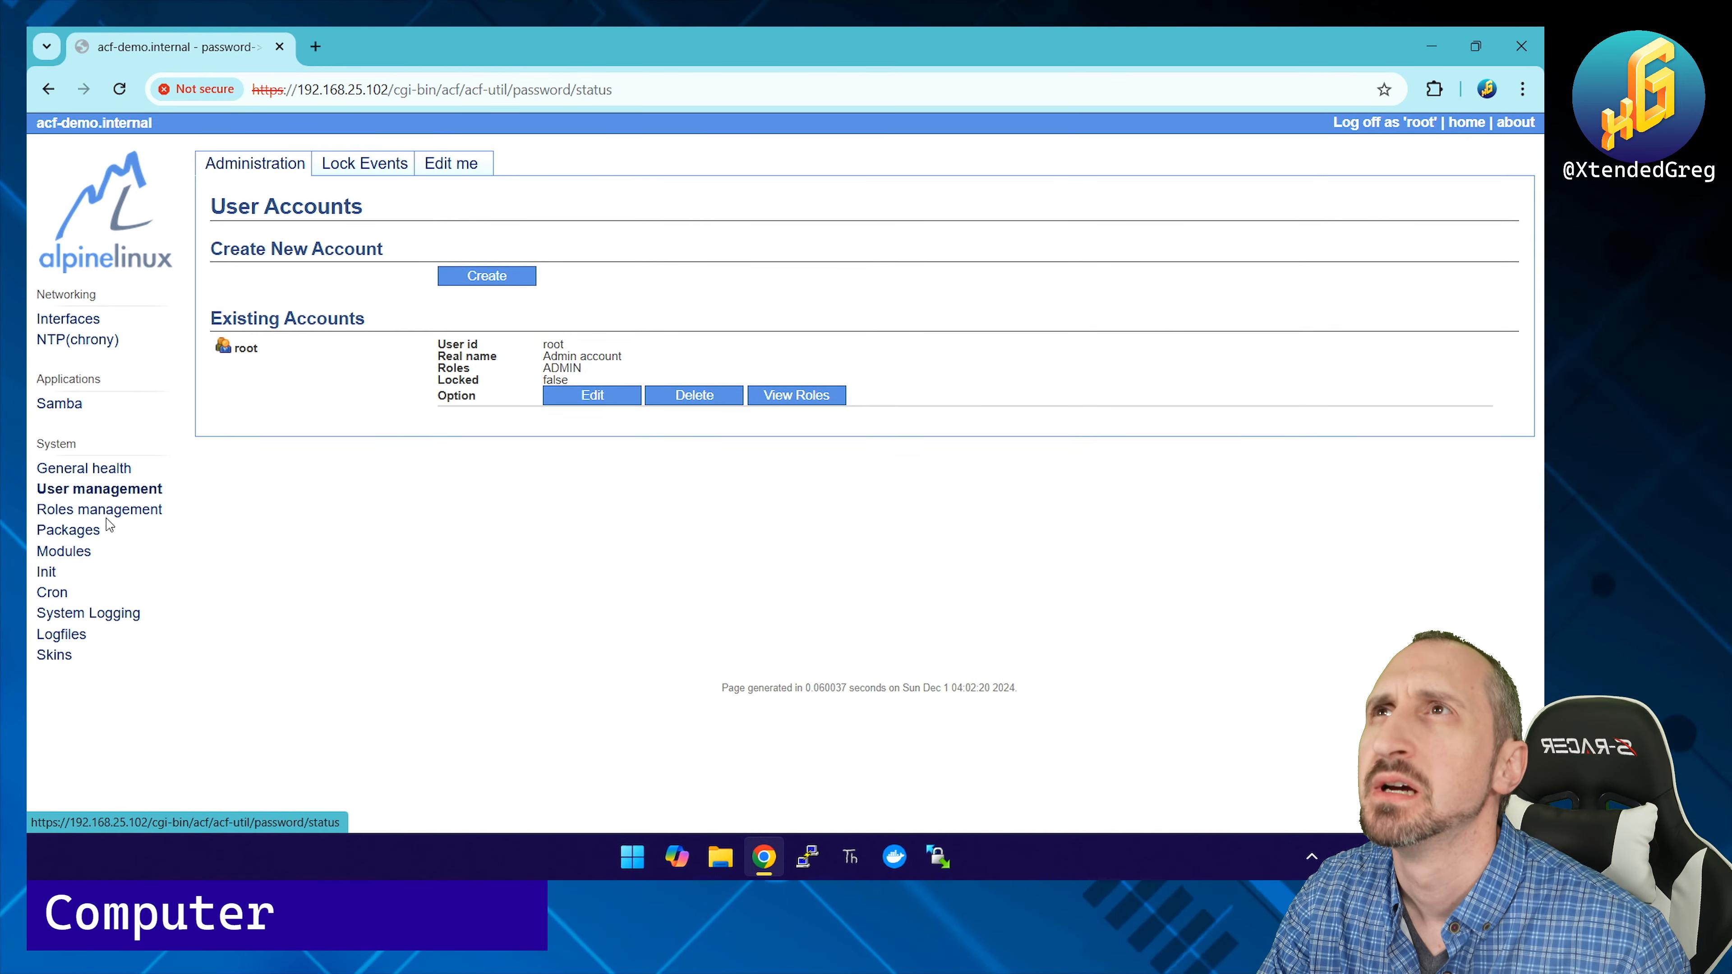
{"action": "left_click", "coordinate": [599, 398]}
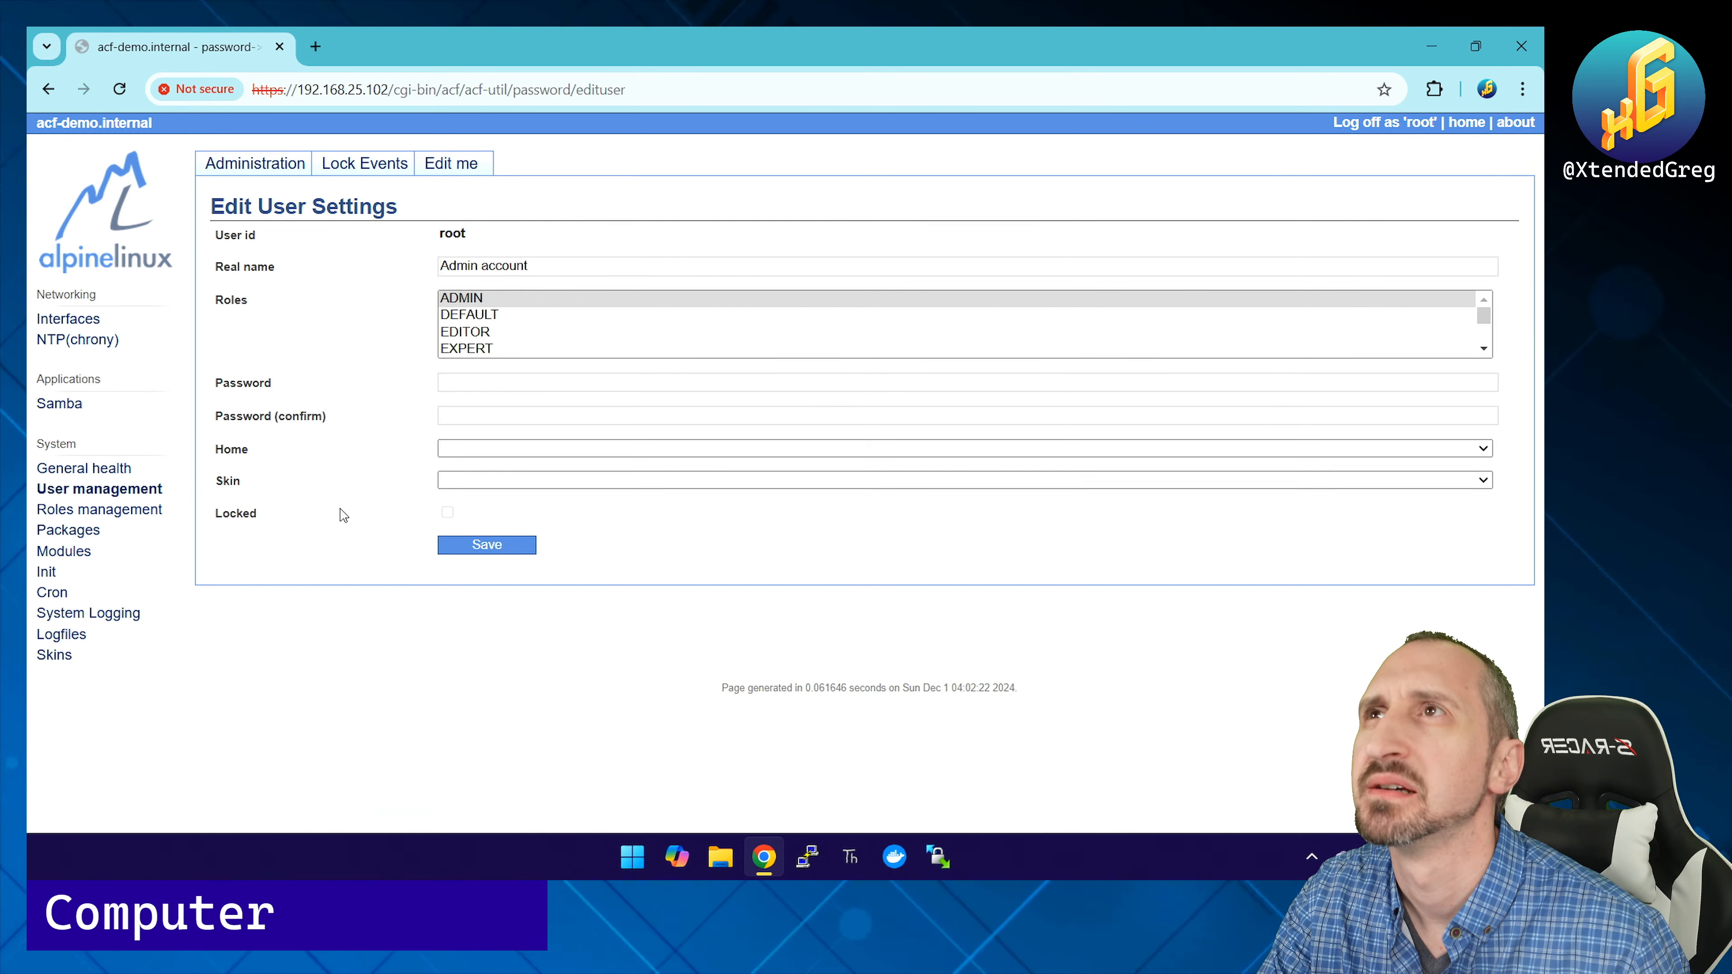
{"action": "scroll", "coordinate": [544, 334], "scroll_direction": "down", "scroll_amount": 3}
{"action": "scroll", "coordinate": [544, 334], "scroll_direction": "down", "scroll_amount": 4}
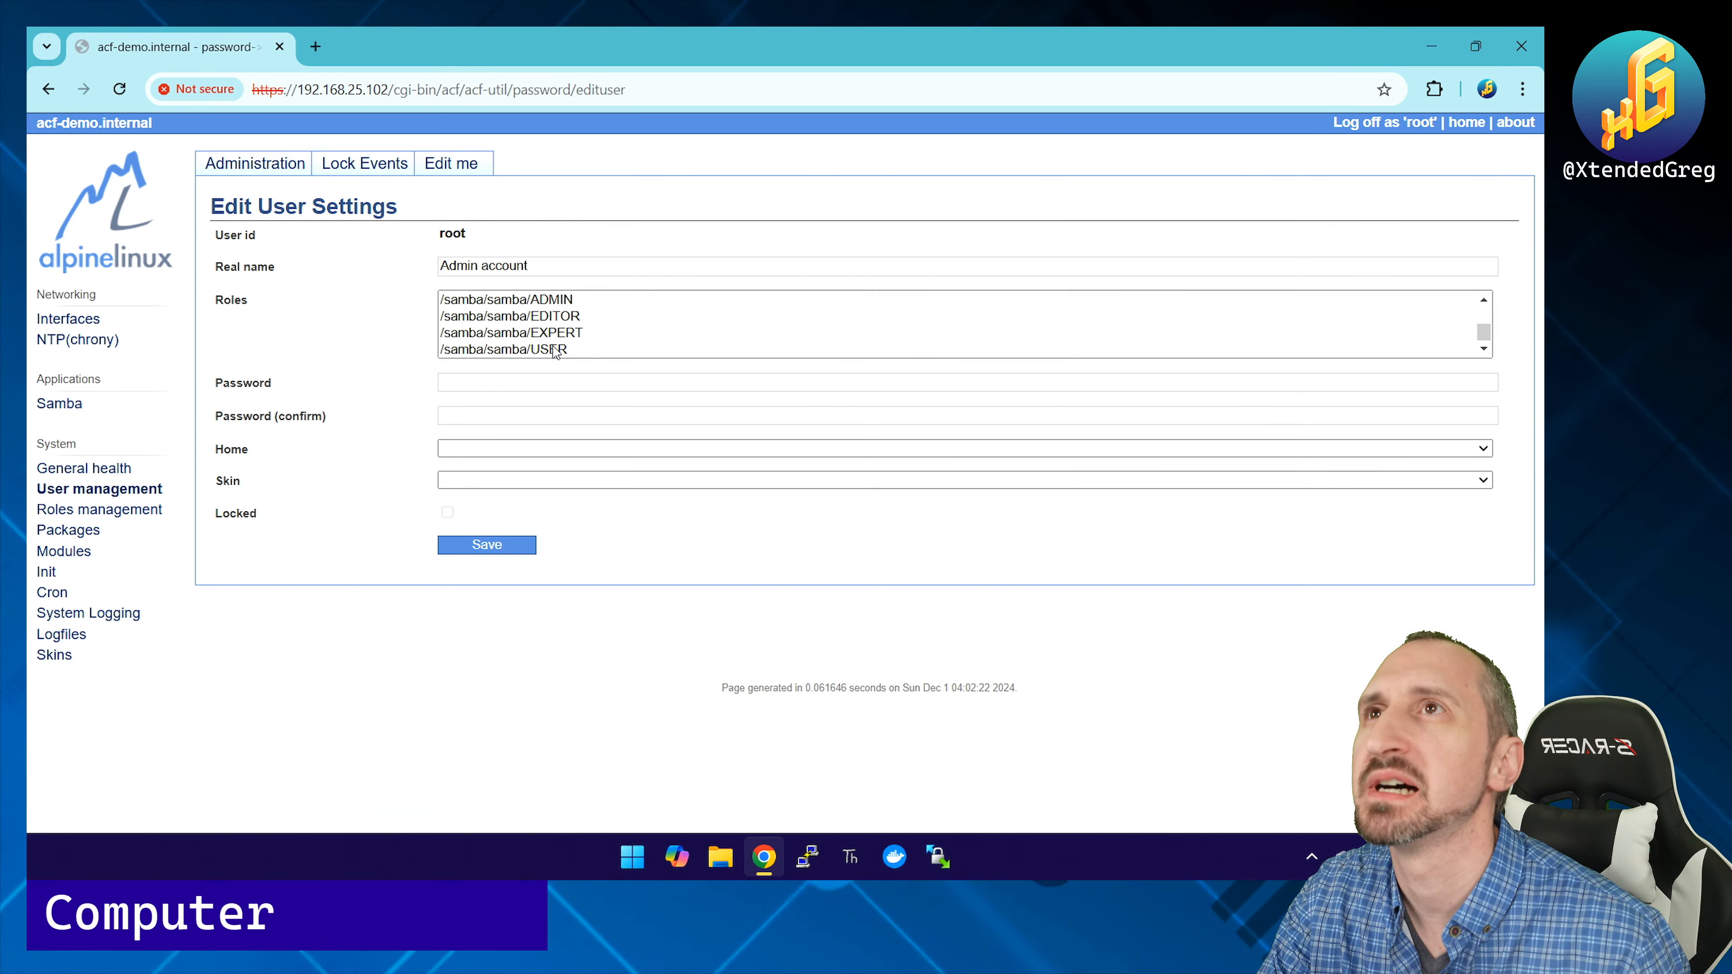
{"action": "scroll", "coordinate": [555, 353], "scroll_direction": "up", "scroll_amount": 3}
{"action": "scroll", "coordinate": [555, 352], "scroll_direction": "down", "scroll_amount": 3}
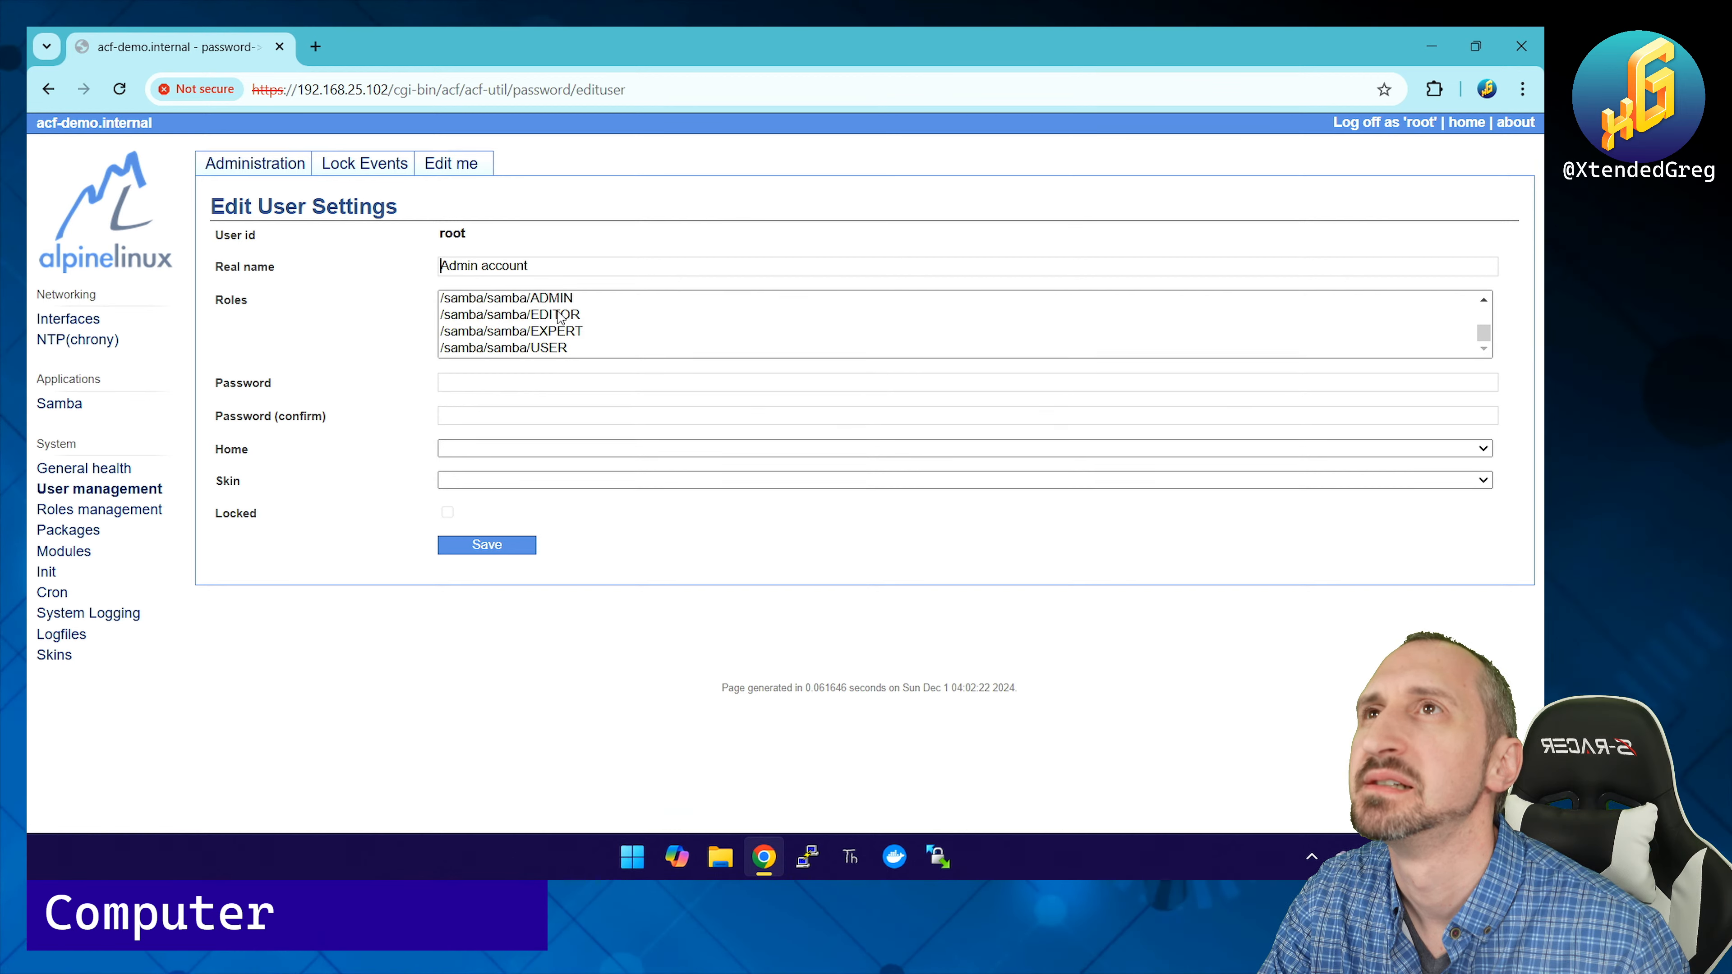
{"action": "left_click", "coordinate": [553, 346], "text": "ctrl"}
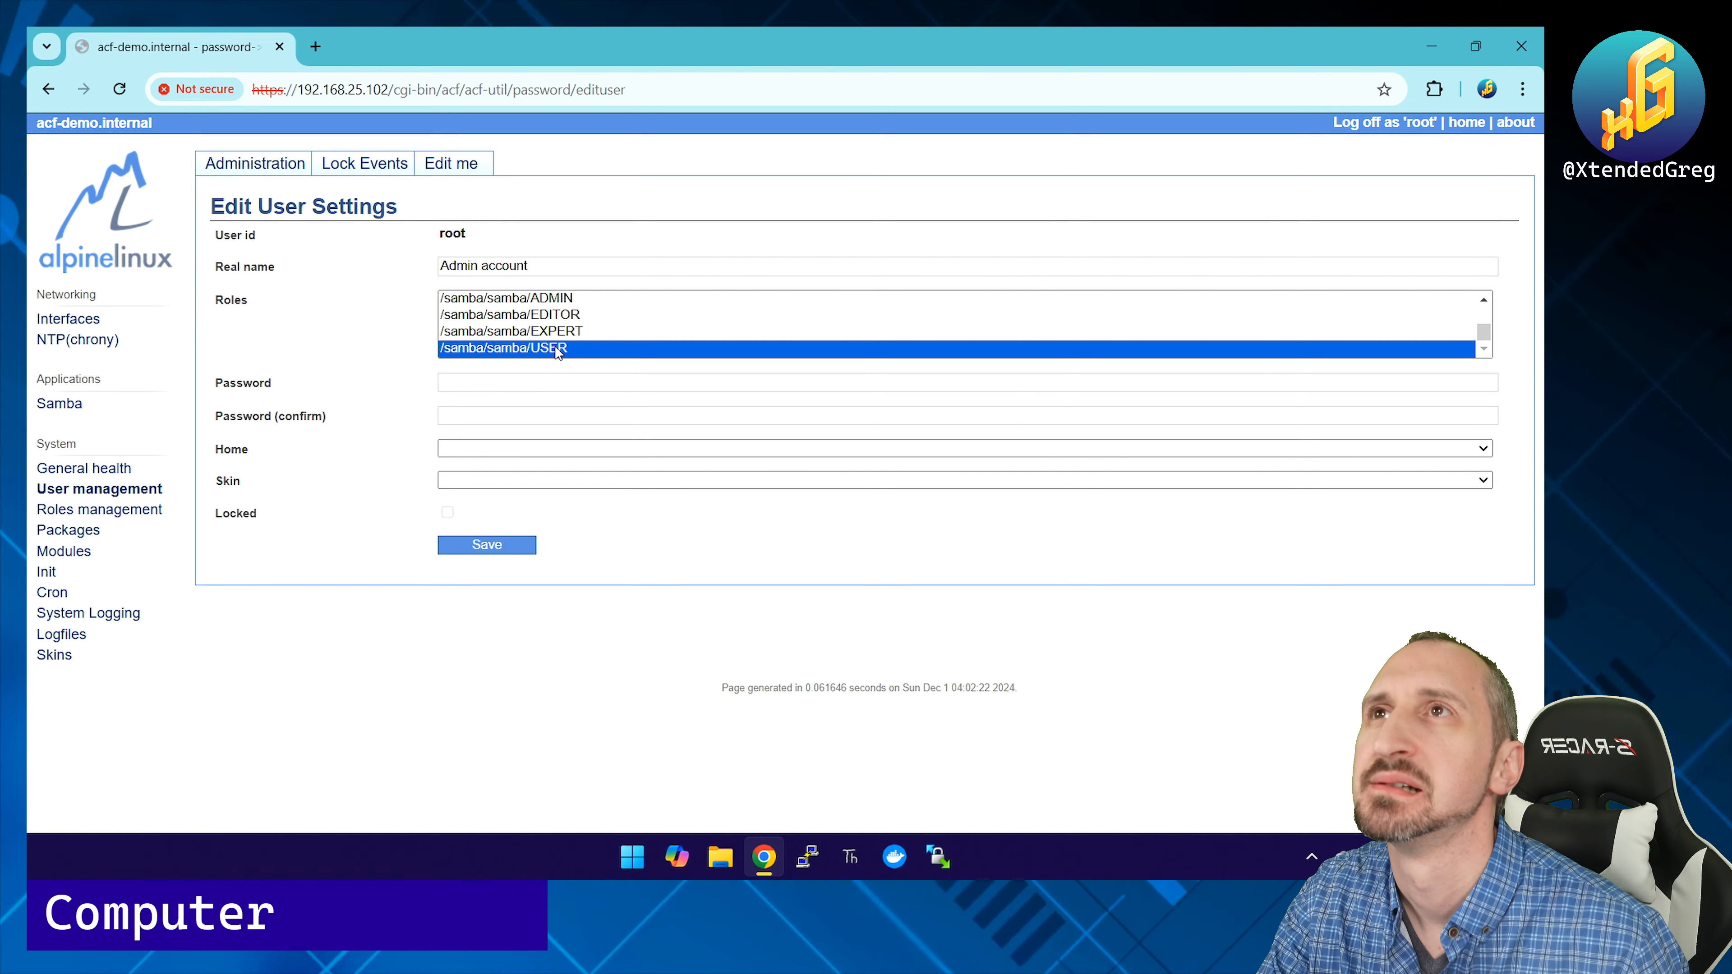
{"action": "scroll", "coordinate": [556, 346], "scroll_direction": "up", "scroll_amount": 5}
{"action": "scroll", "coordinate": [555, 352], "scroll_direction": "down", "scroll_amount": 5}
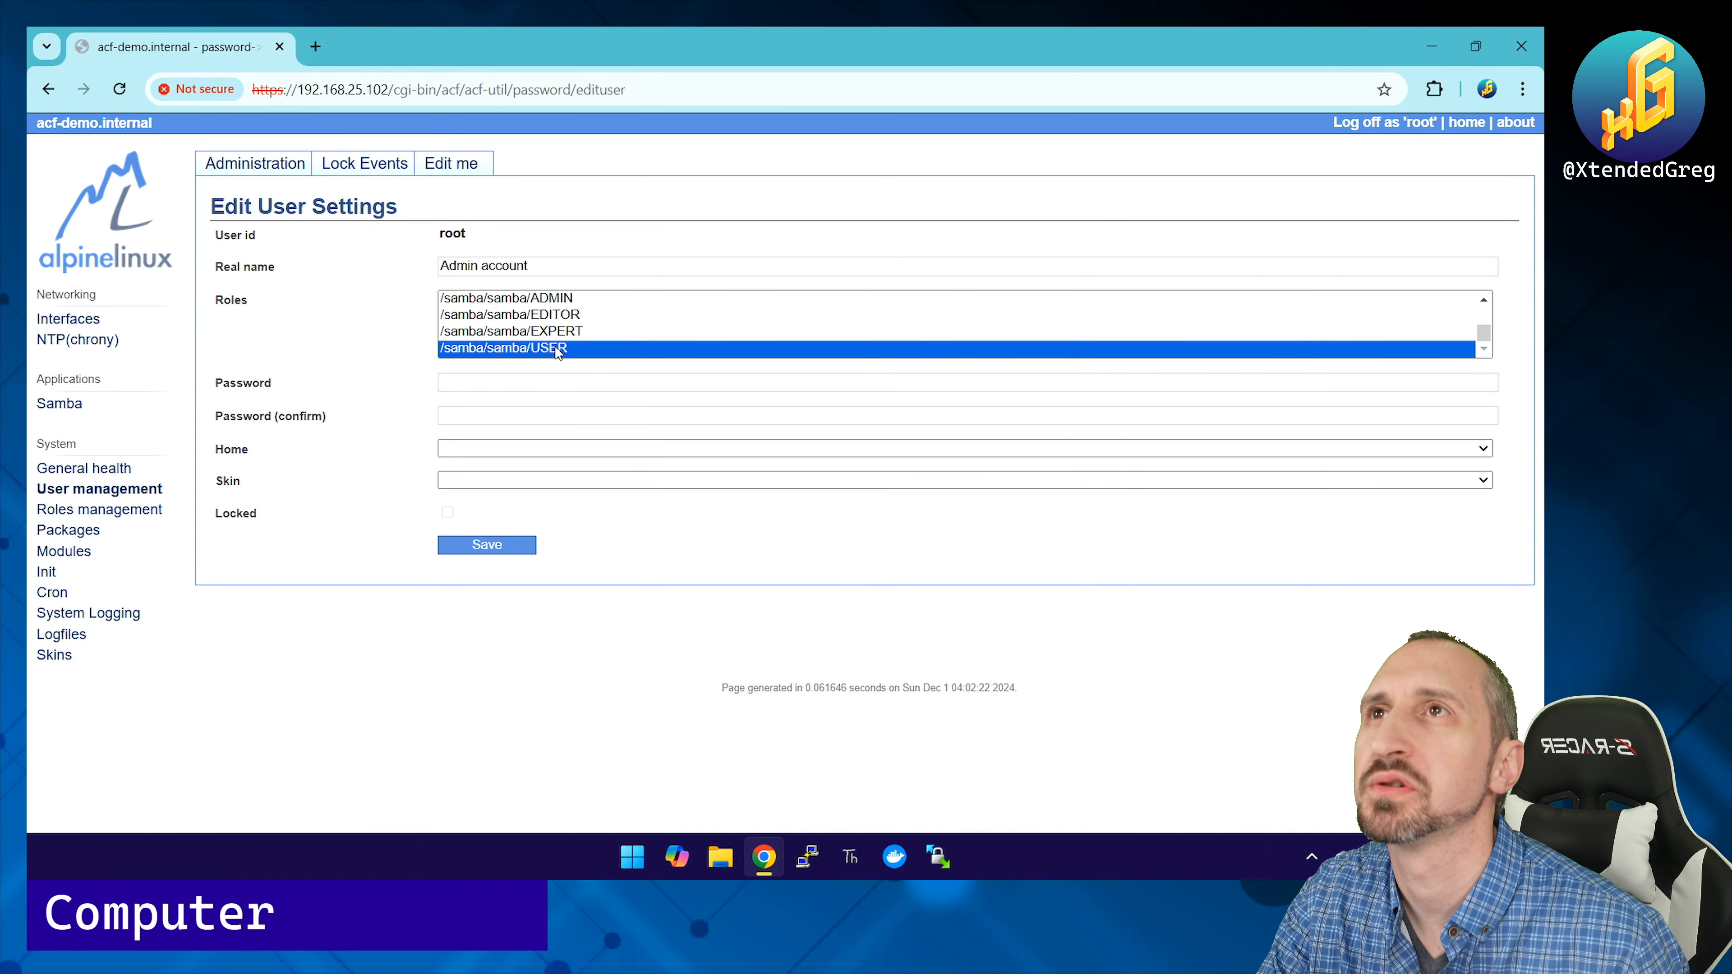
{"action": "left_click", "coordinate": [499, 546]}
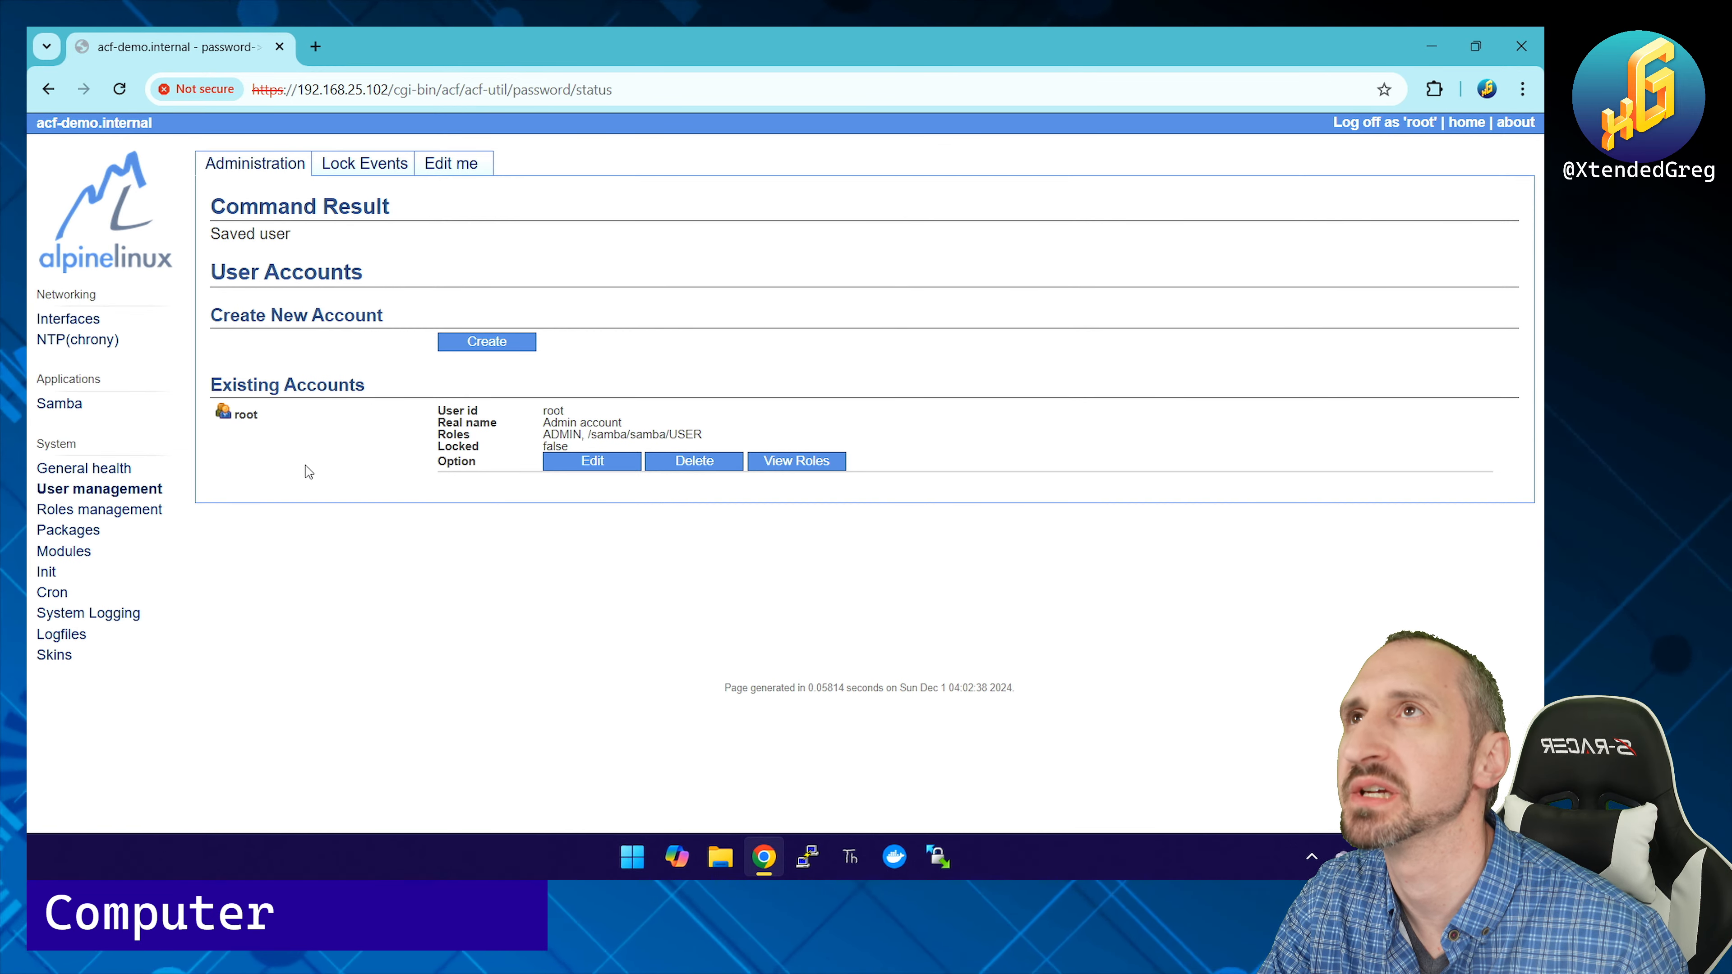
{"action": "left_click", "coordinate": [721, 860]}
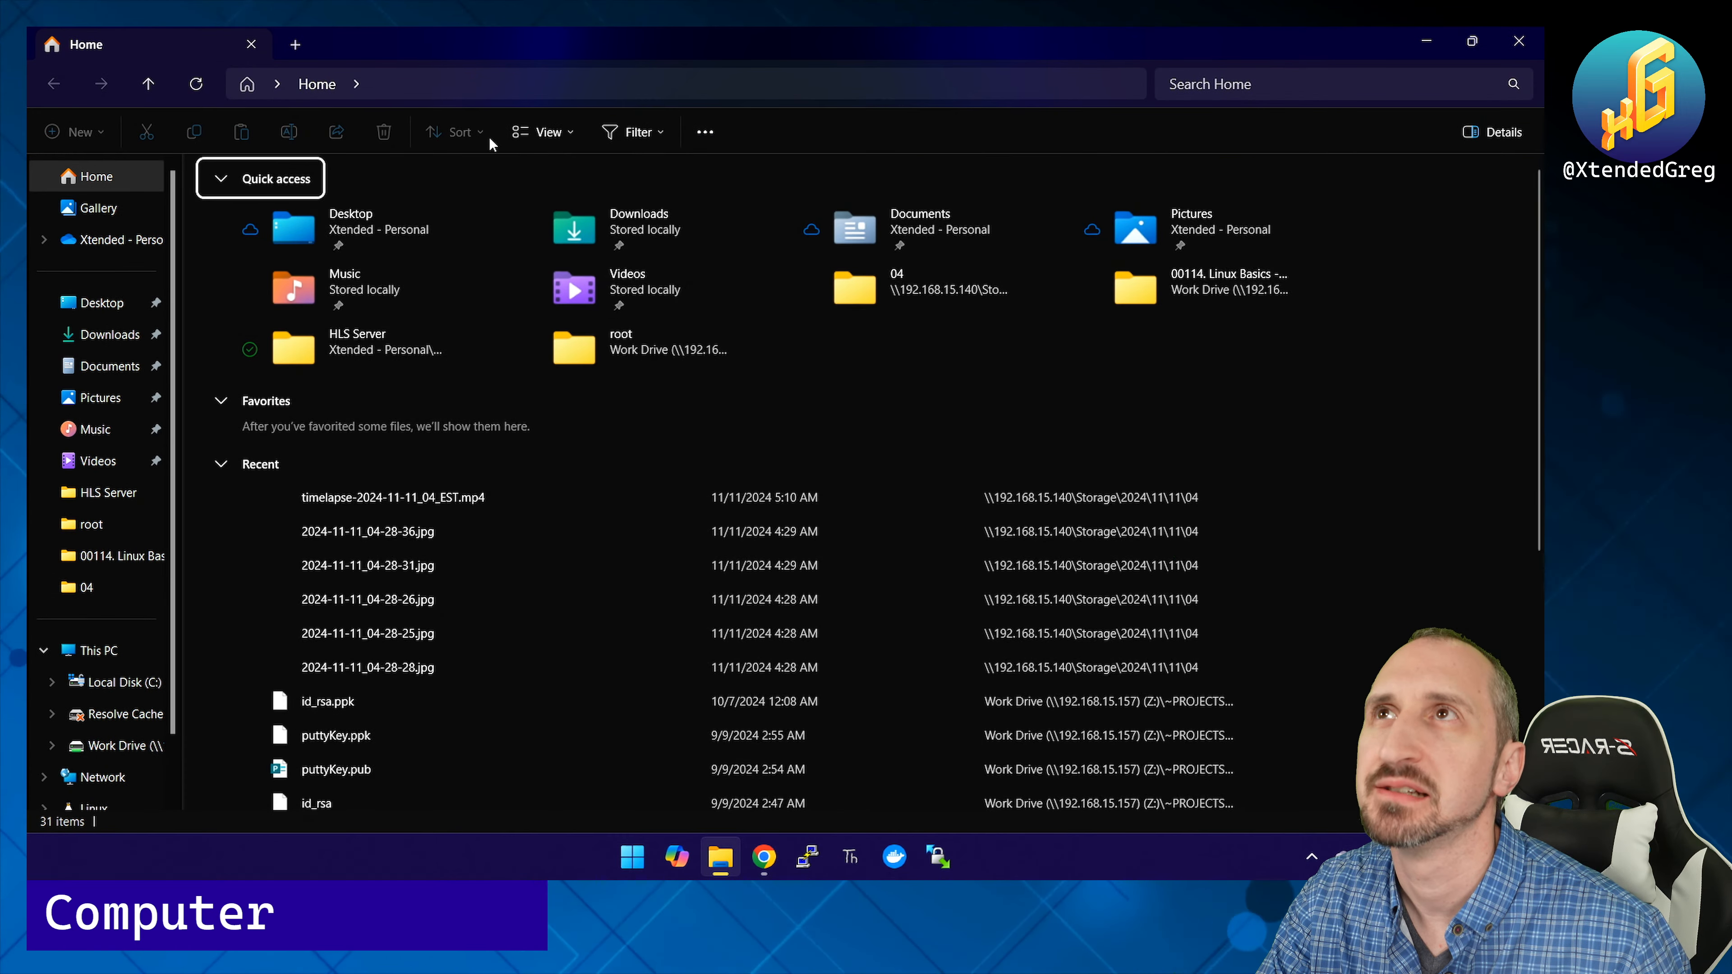
Step: Try opening \\192.168.25.102 in File Explorer with root's credentials, then return to ACF
{"action": "left_click", "coordinate": [491, 85]}
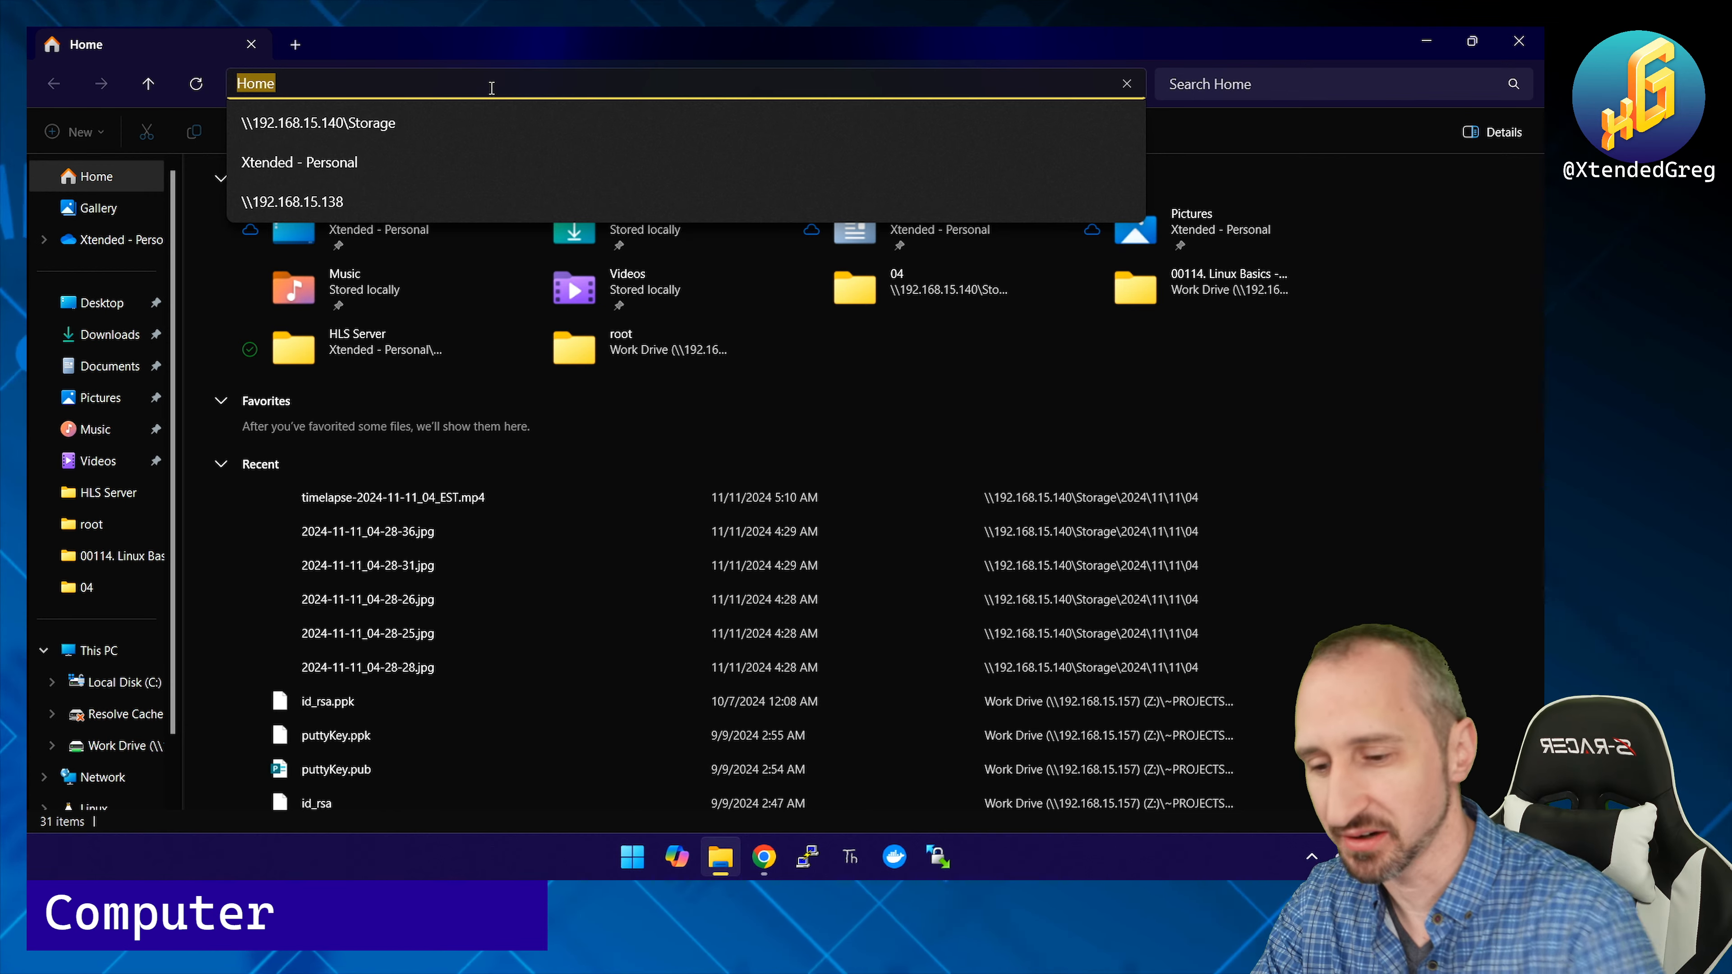
{"action": "type", "text": "\\\\192.16"}
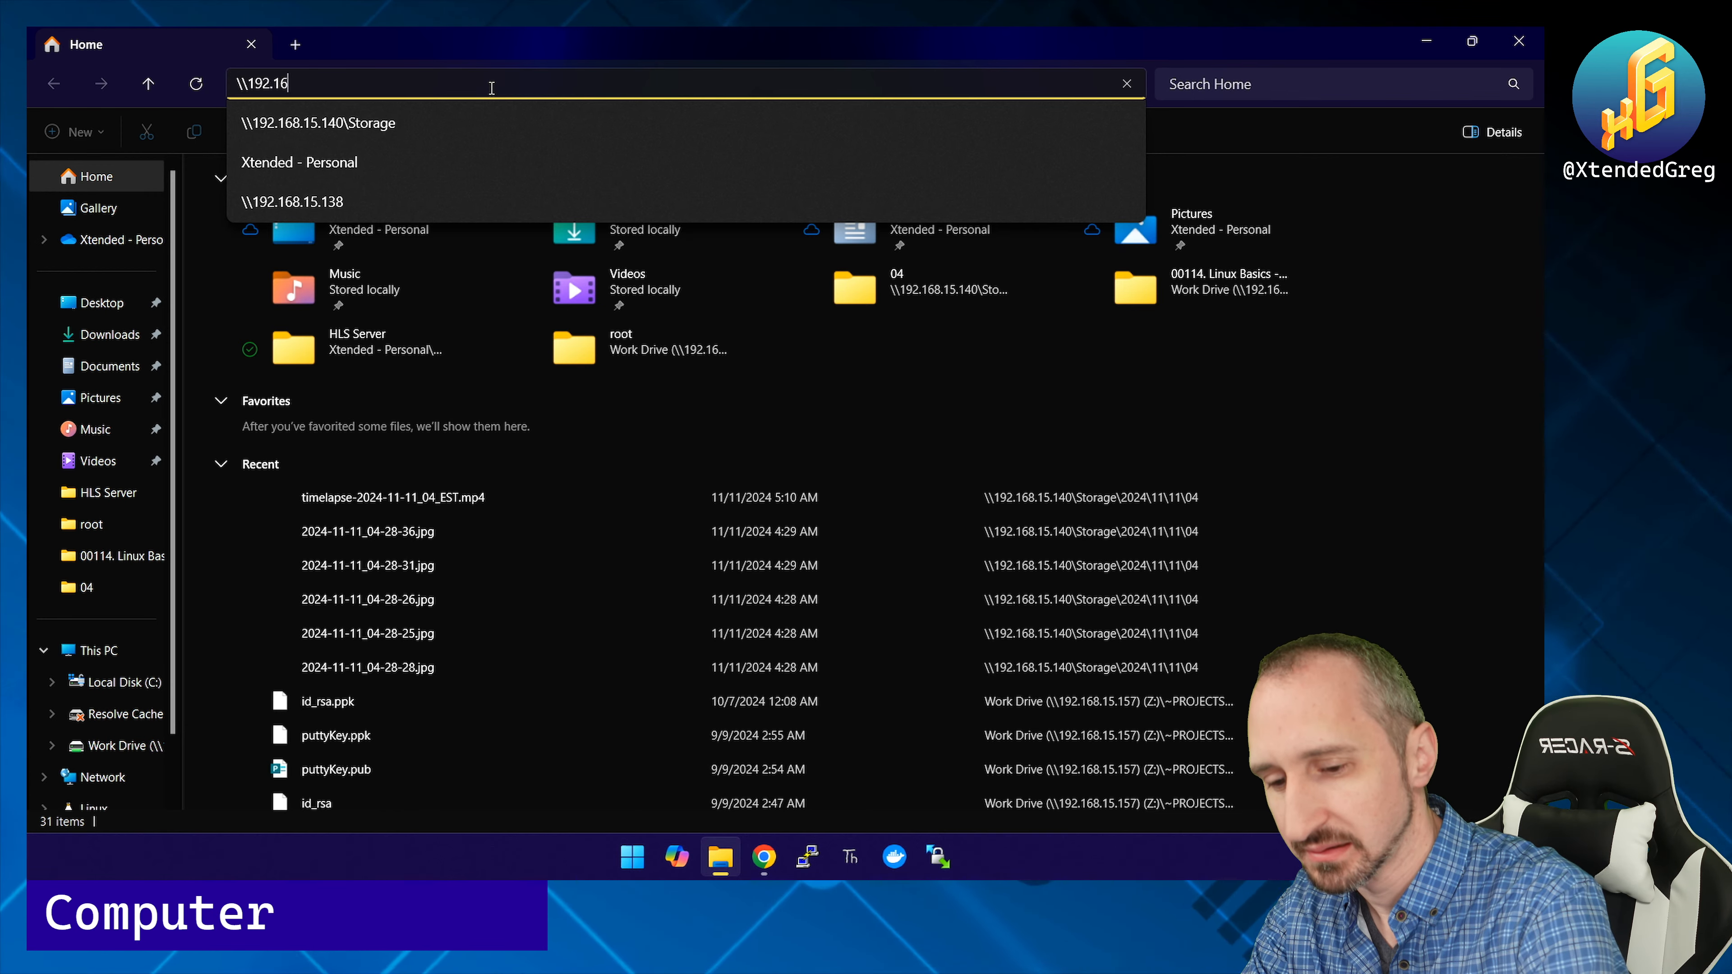
{"action": "type", "text": "8."}
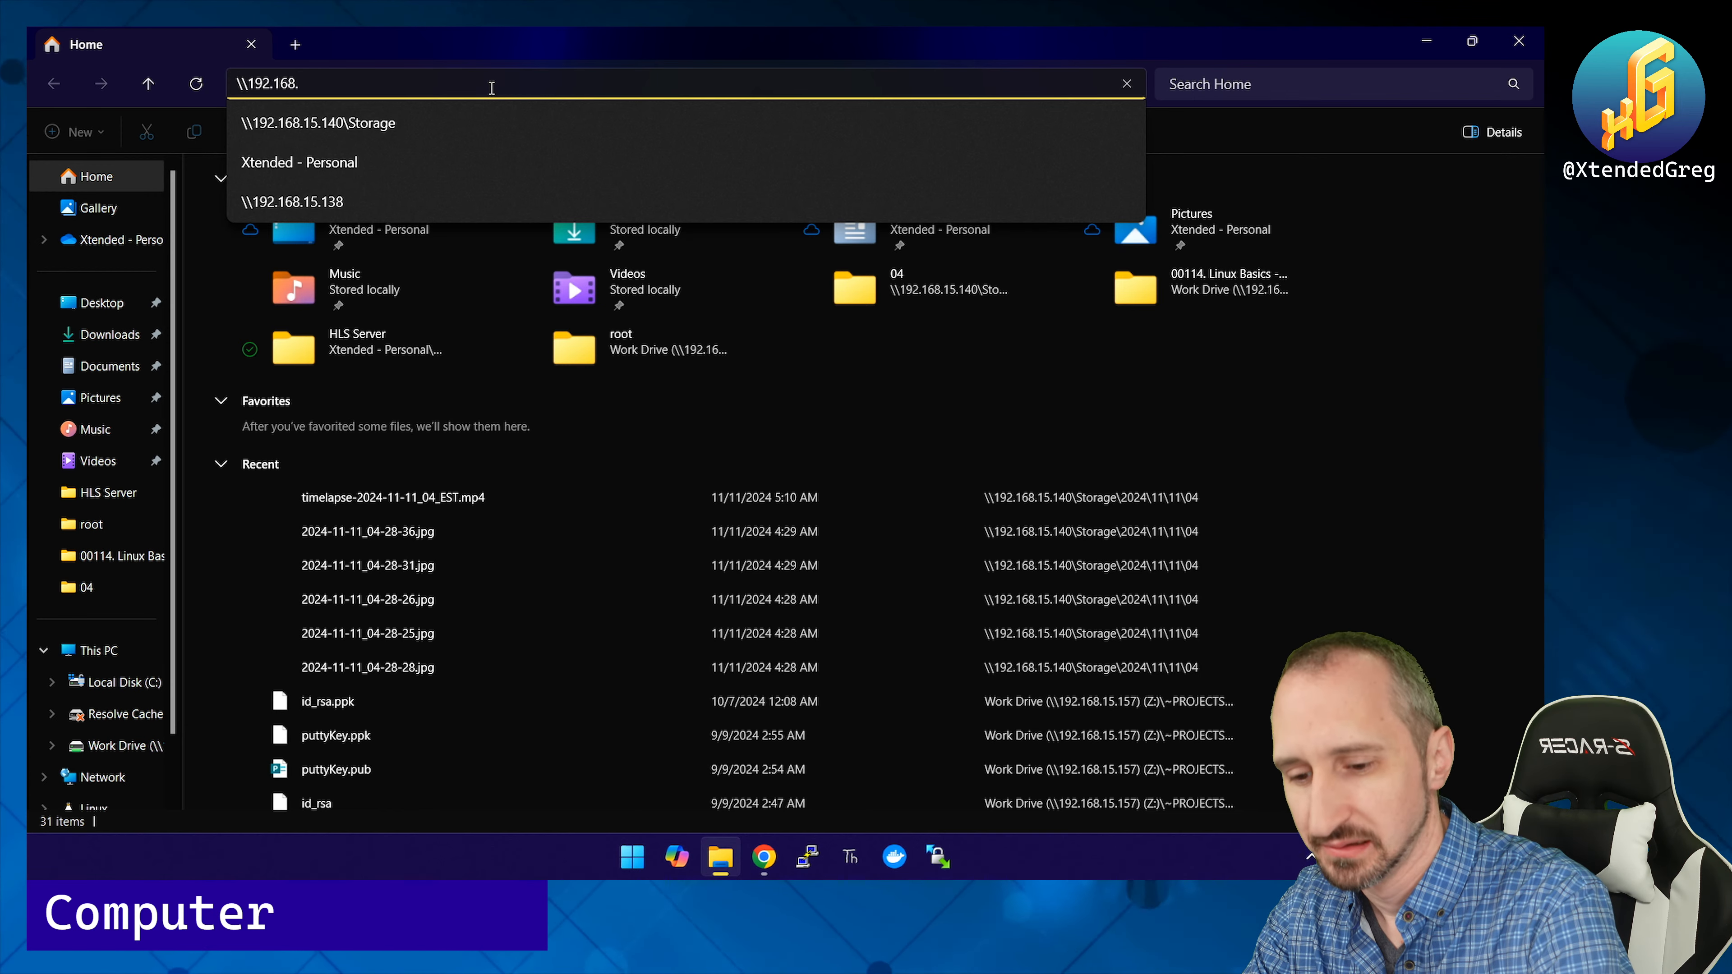
{"action": "type", "text": "25.102"}
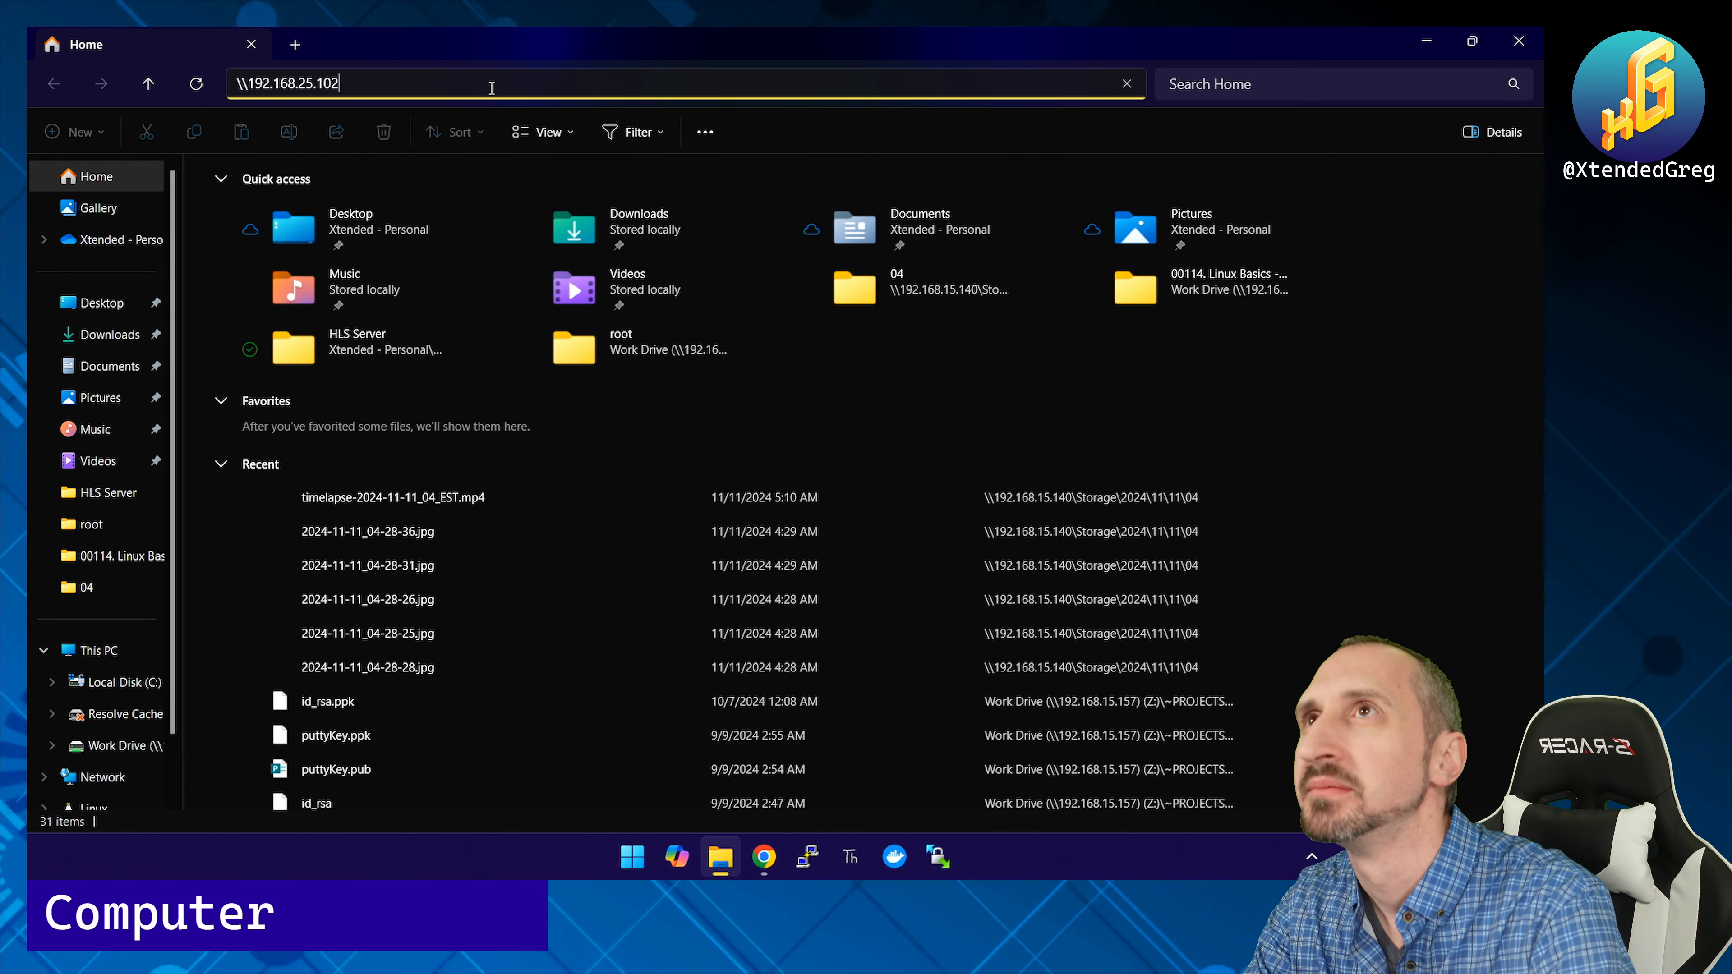
{"action": "key", "text": "Return"}
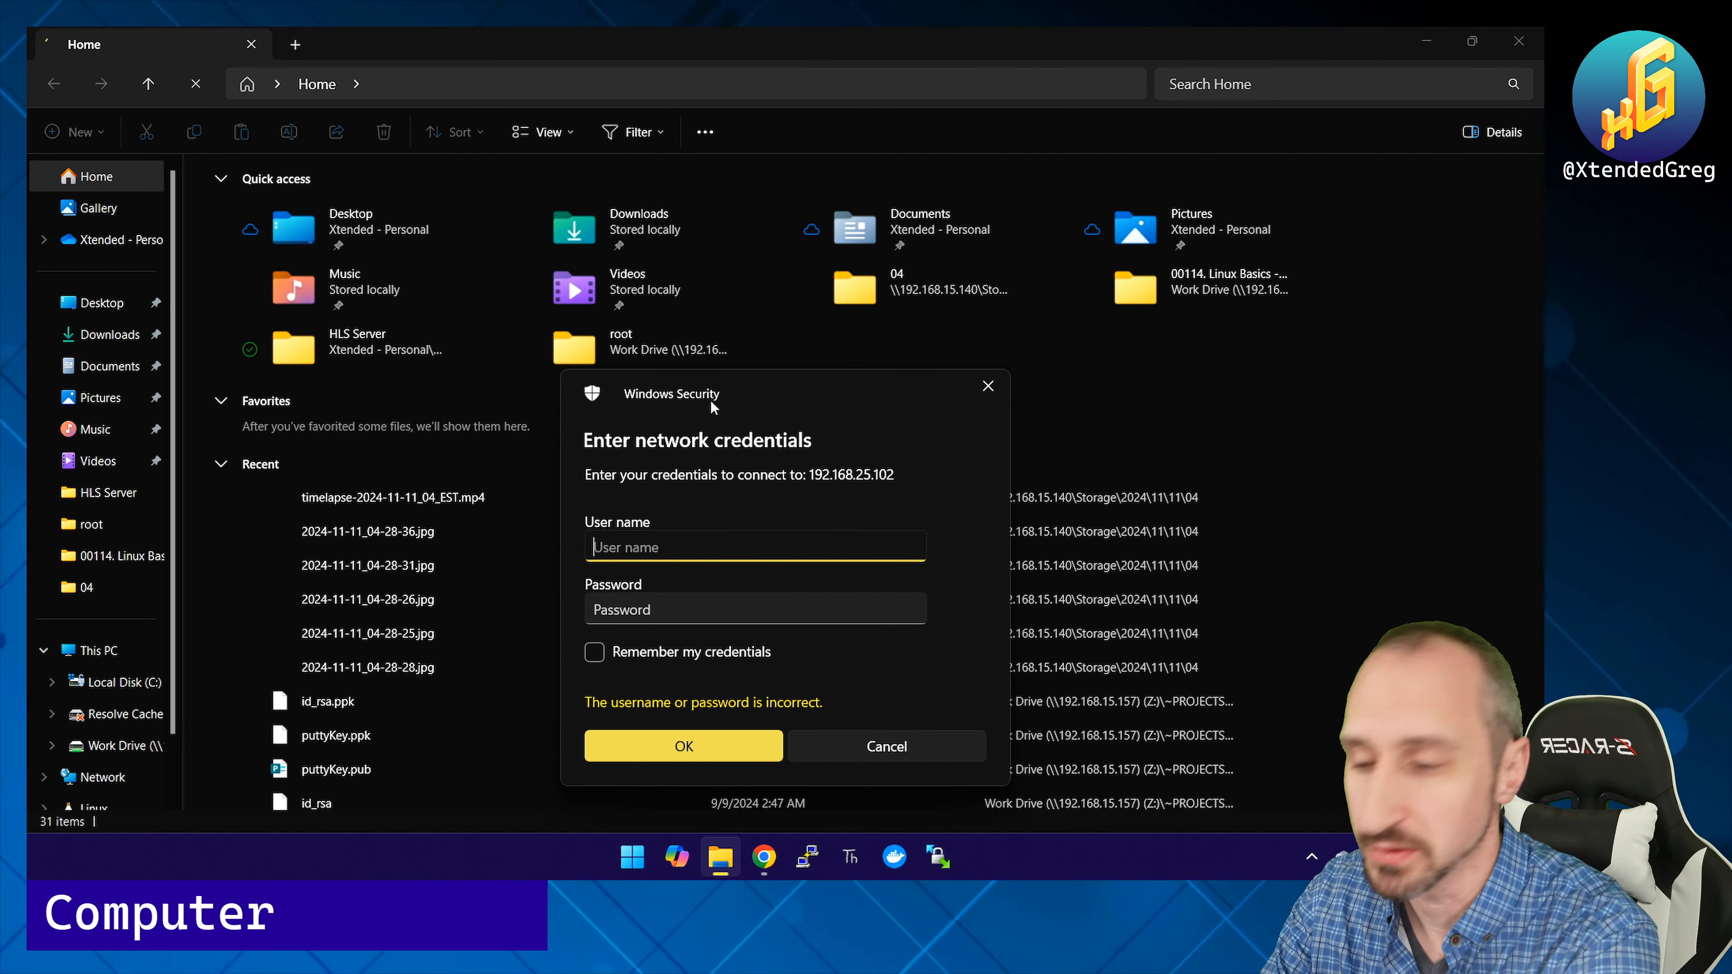
{"action": "type", "text": "root"}
{"action": "key", "text": "Tab"}
{"action": "type", "text": "******"}
{"action": "key", "text": "Return"}
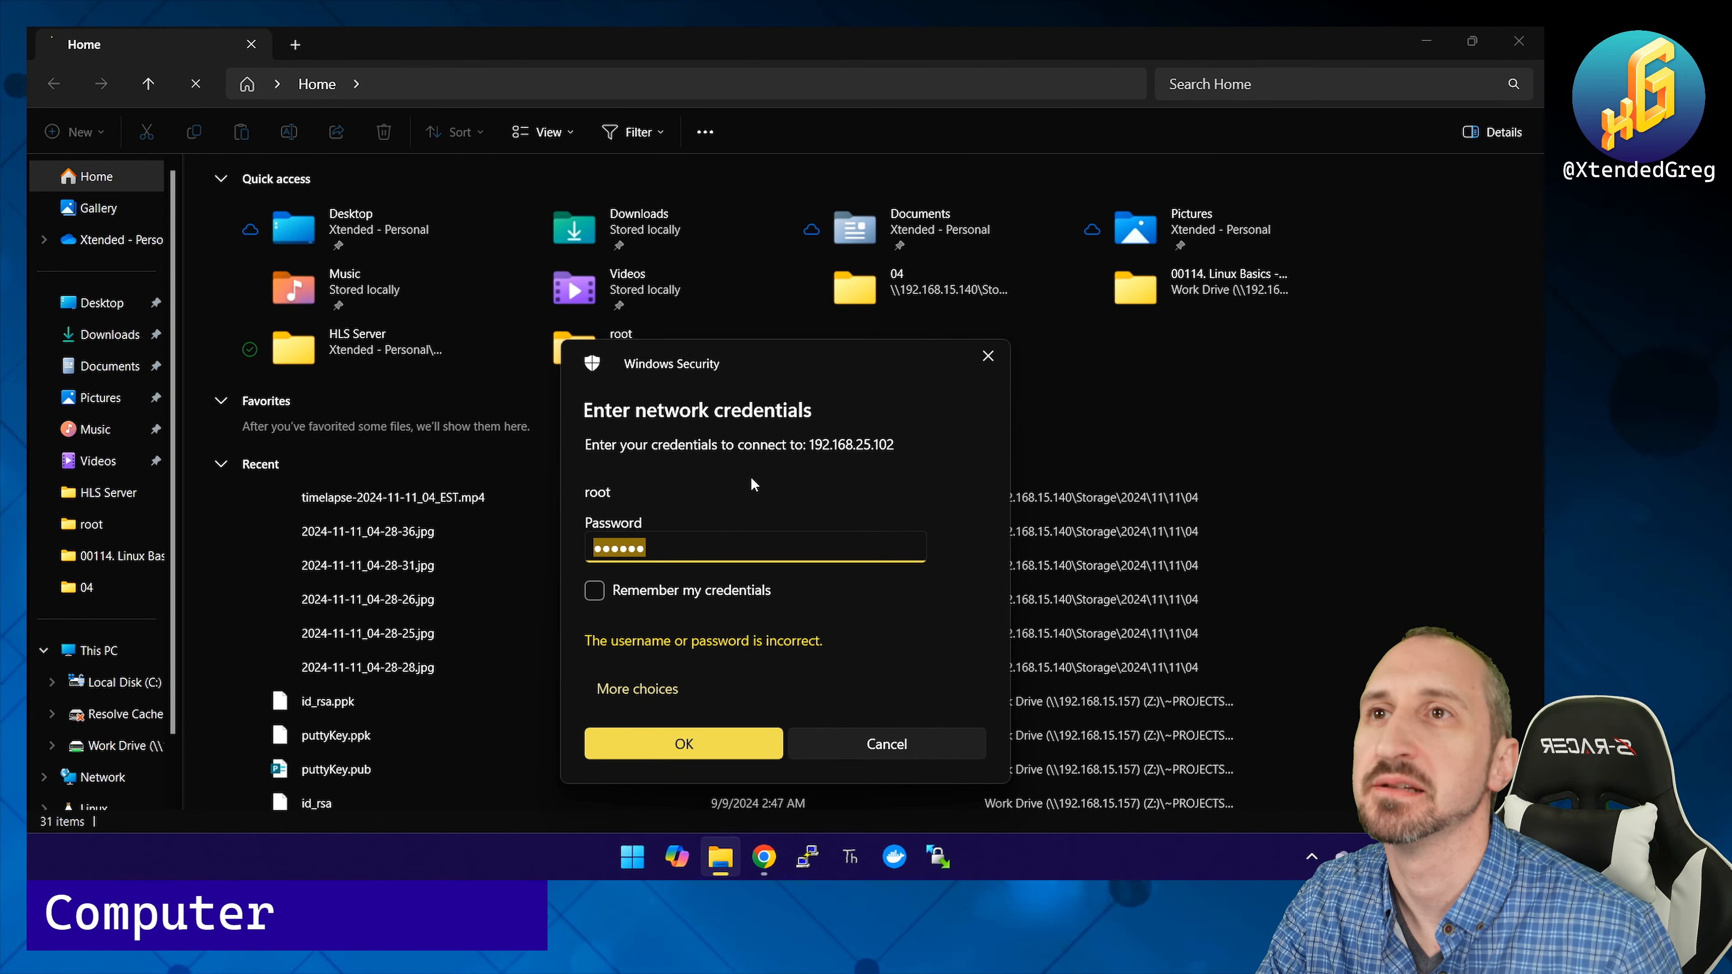
{"action": "mouse_move", "coordinate": [768, 867]}
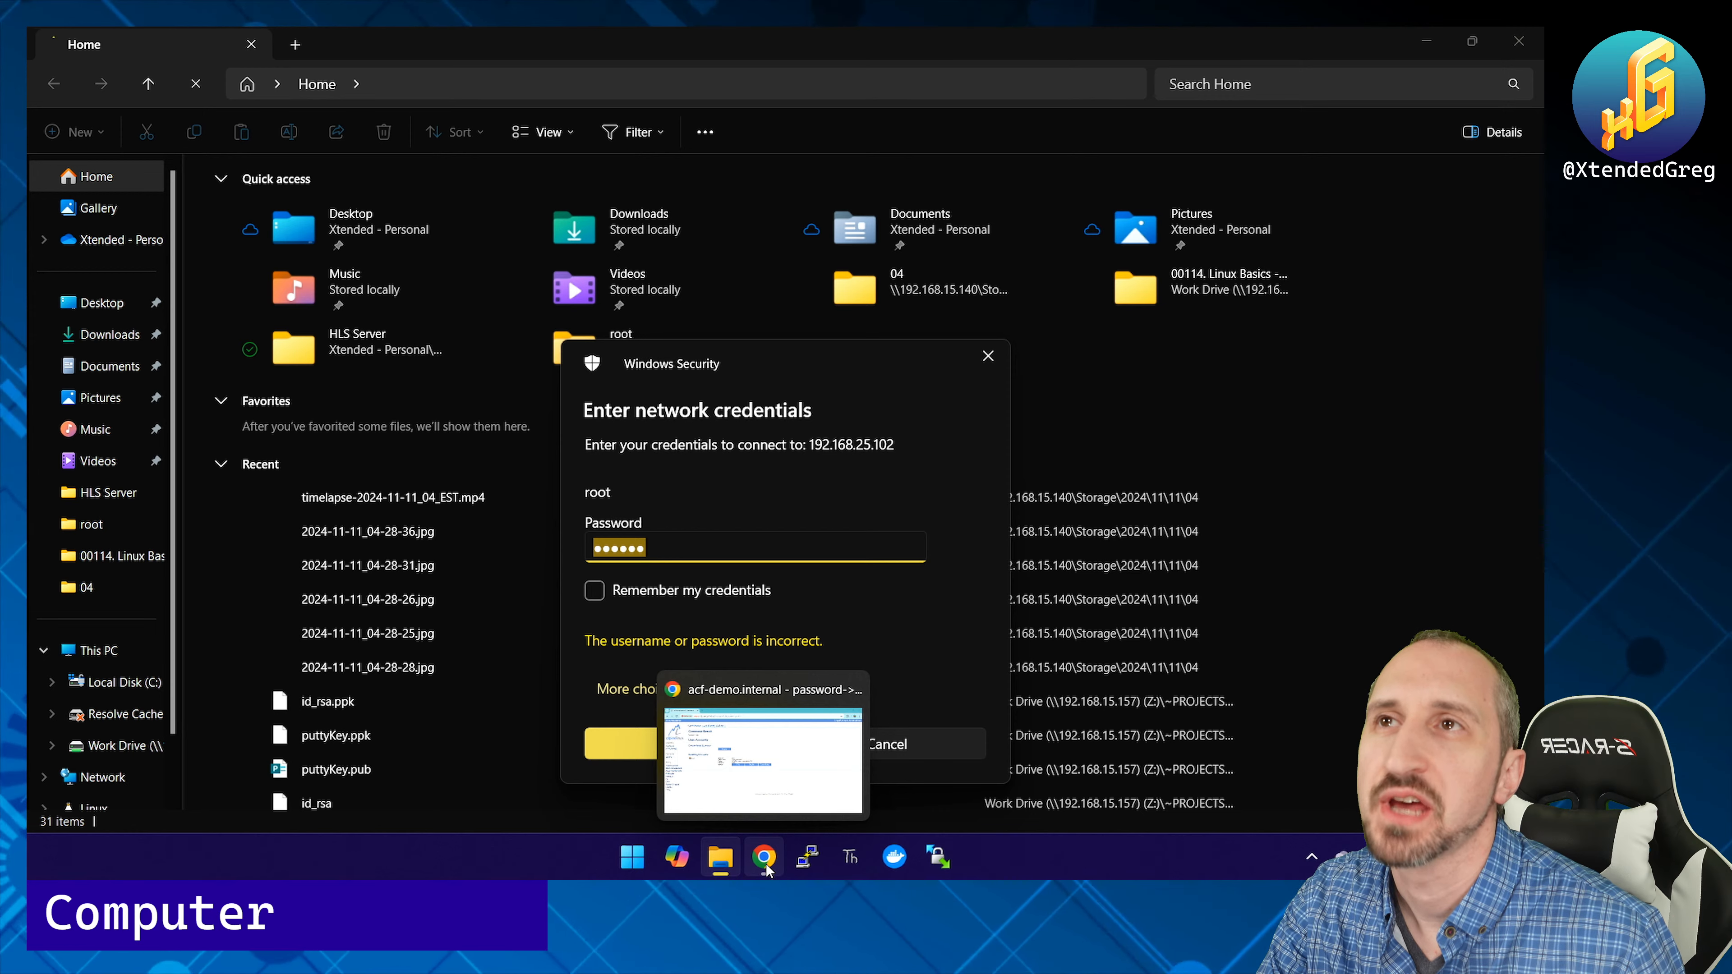
{"action": "left_click", "coordinate": [765, 858]}
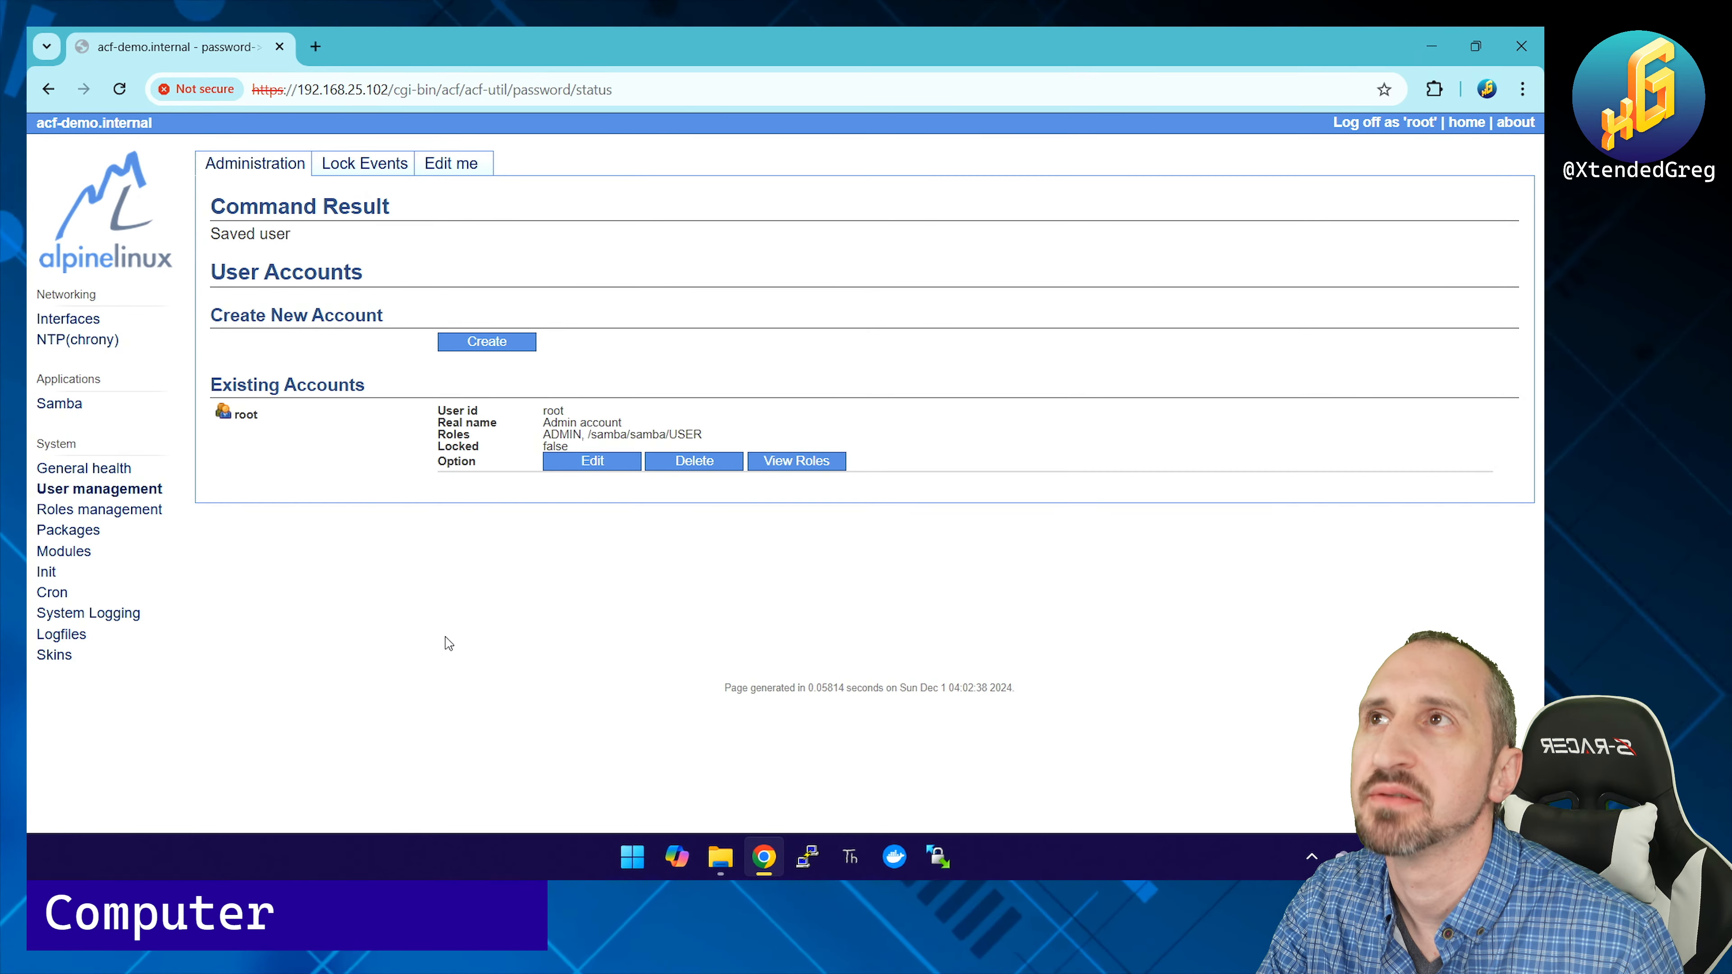
Step: Start a new user account and select the /samba/samba/USER role
{"action": "left_click", "coordinate": [483, 337]}
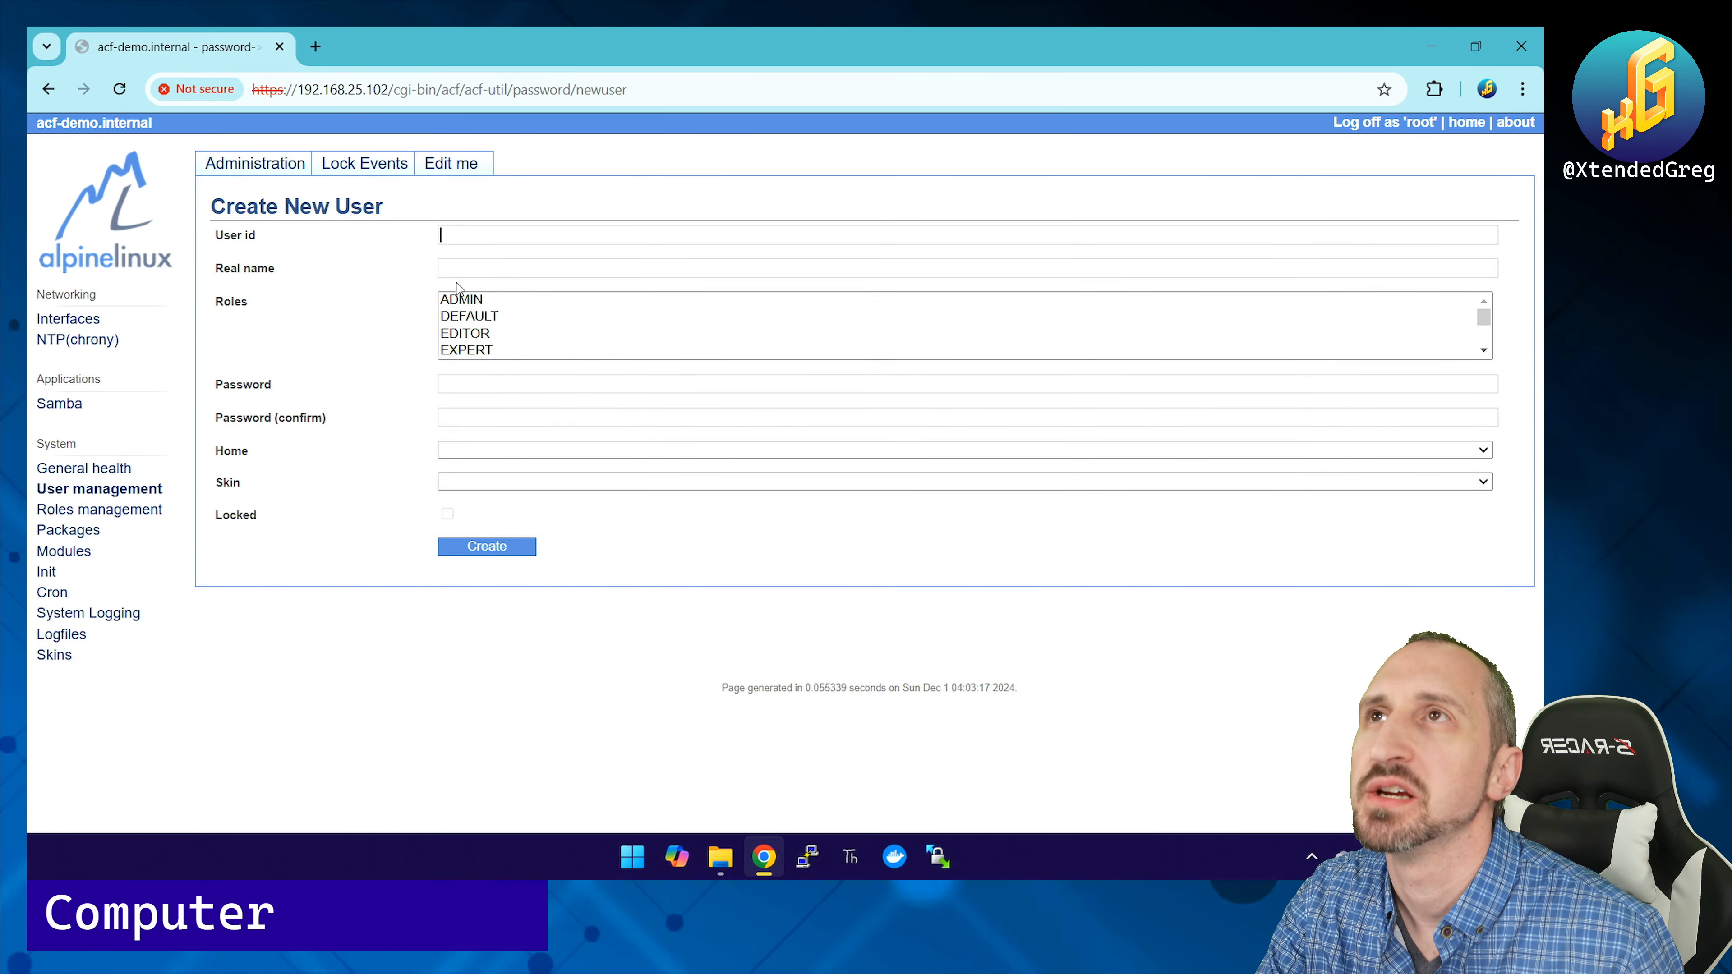
{"action": "scroll", "coordinate": [463, 355], "scroll_direction": "down", "scroll_amount": 3}
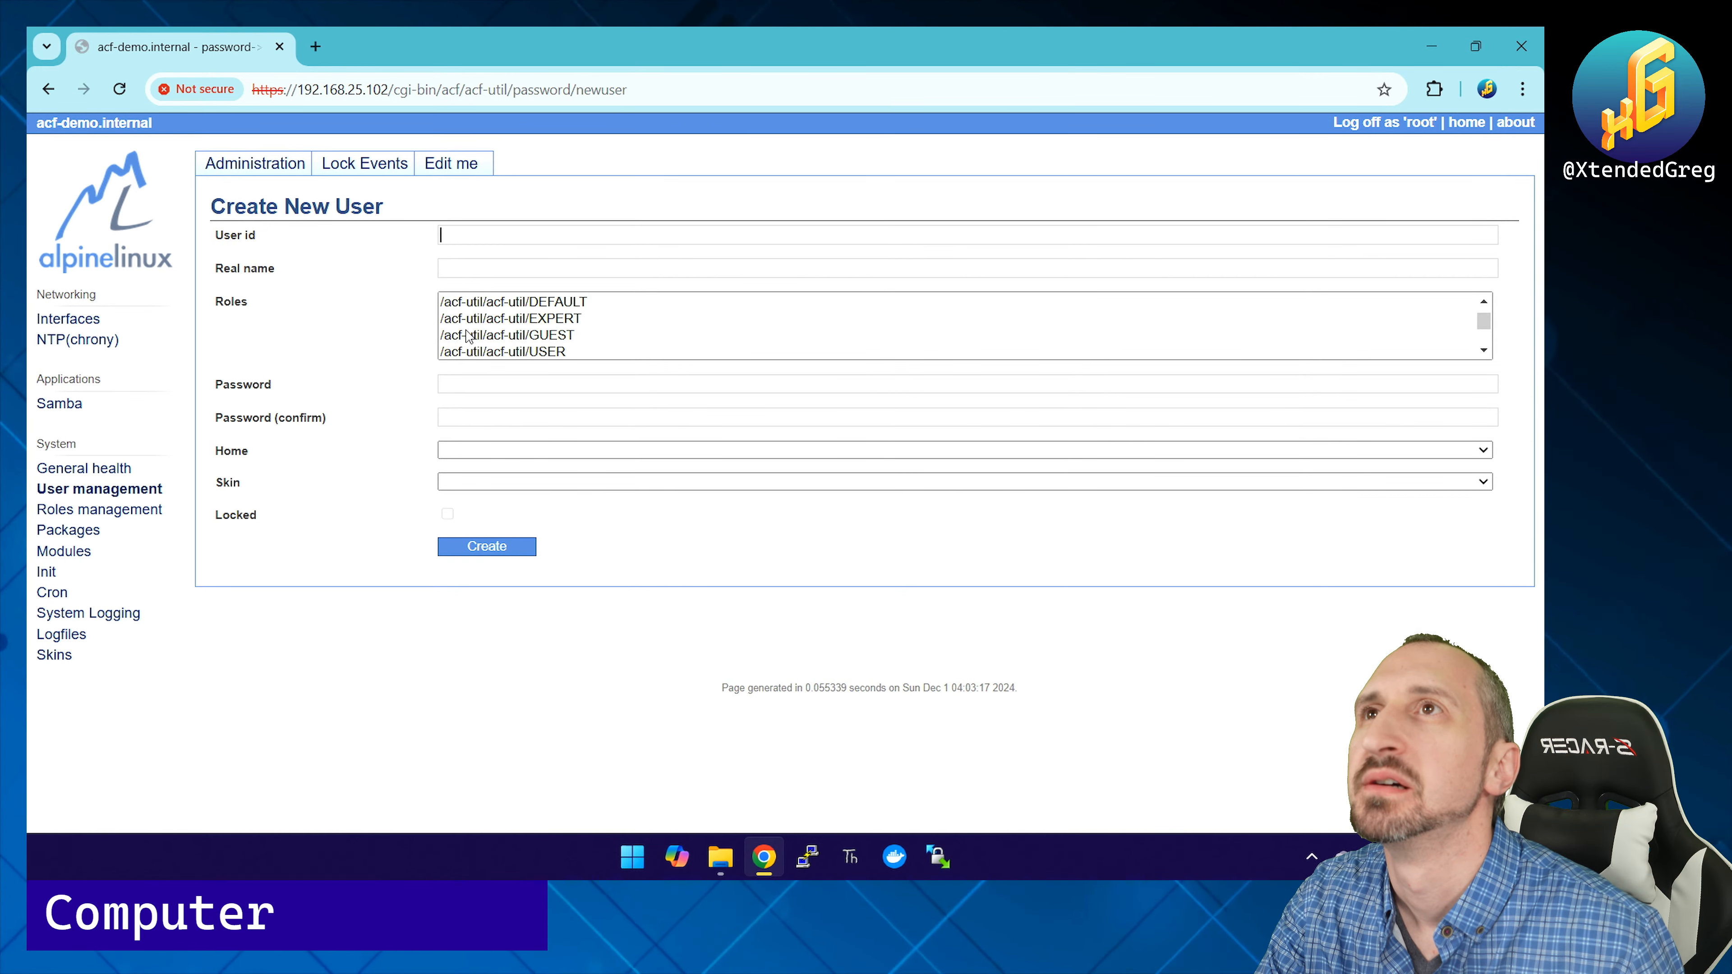
{"action": "scroll", "coordinate": [467, 337], "scroll_direction": "up", "scroll_amount": 5}
{"action": "left_click", "coordinate": [1484, 351]}
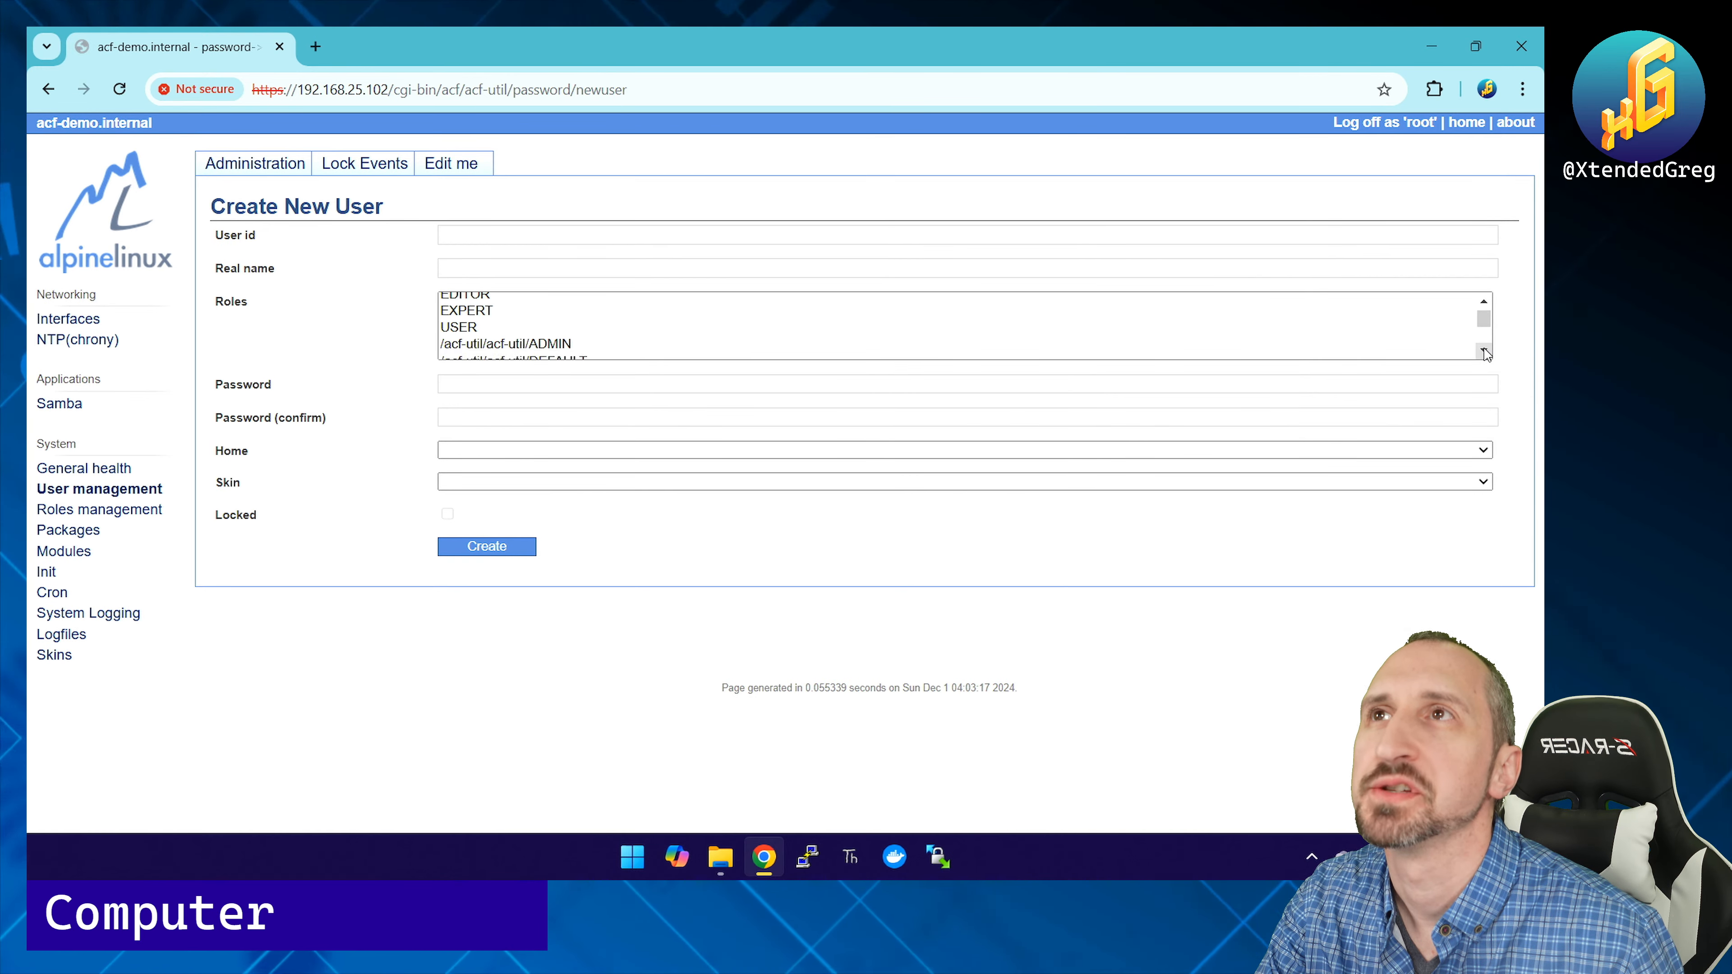
{"action": "left_click", "coordinate": [715, 330]}
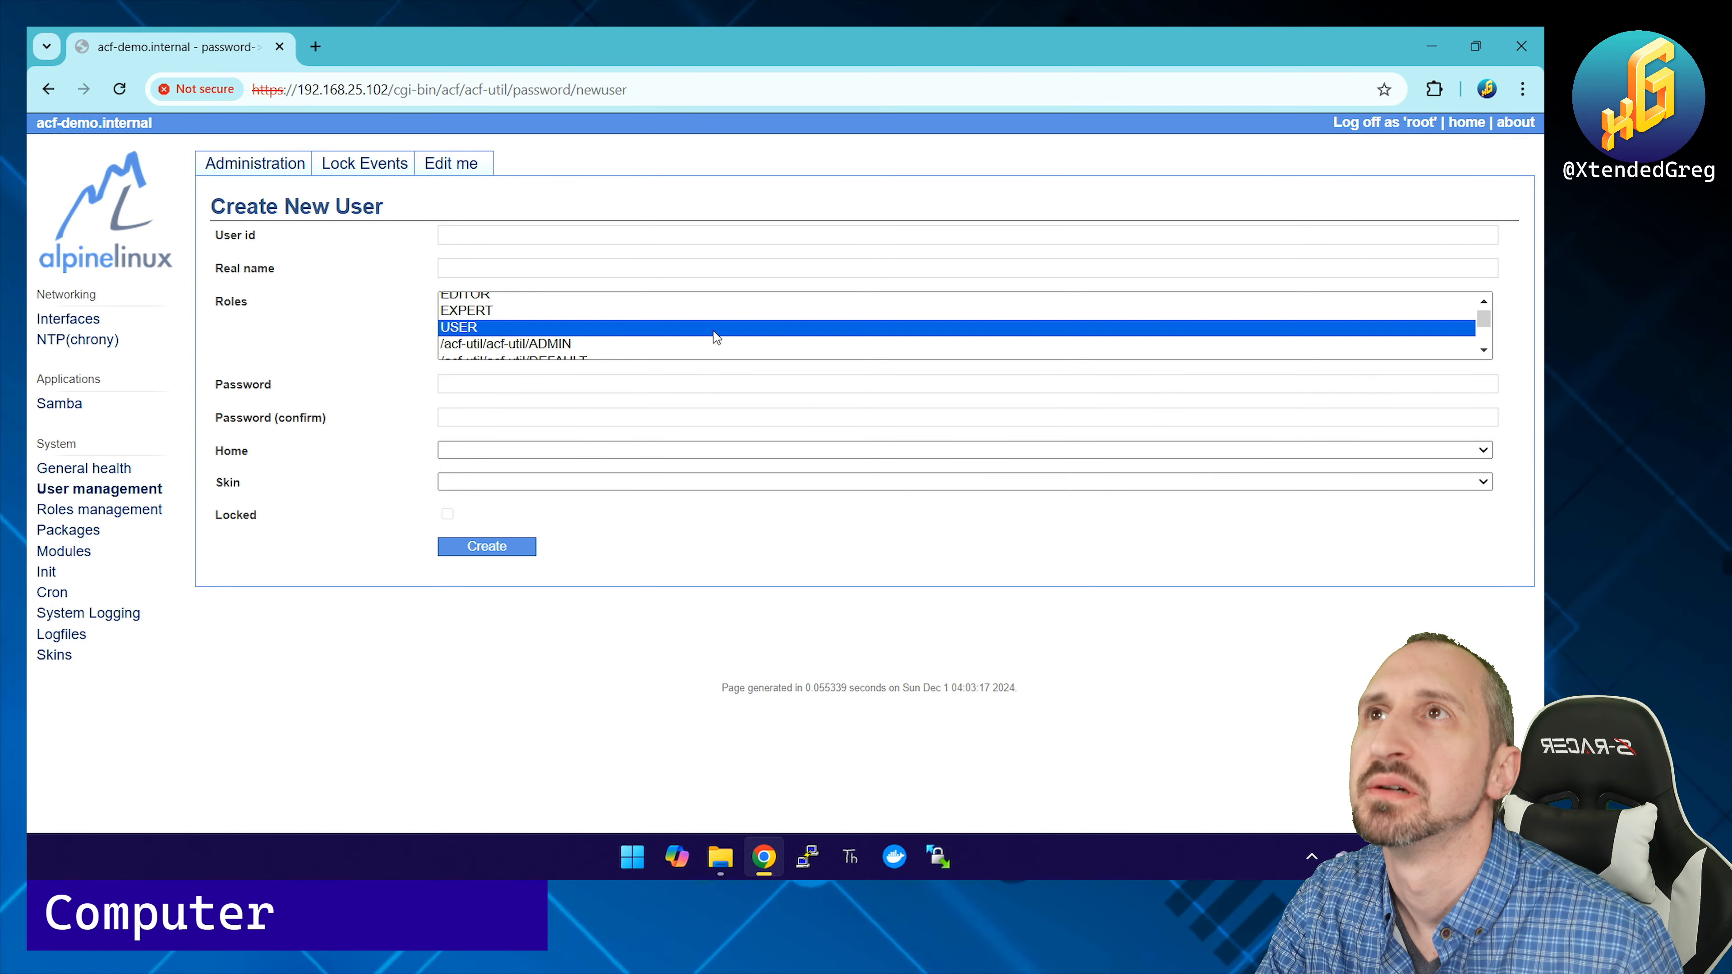
{"action": "scroll", "coordinate": [715, 336], "scroll_direction": "down", "scroll_amount": 5}
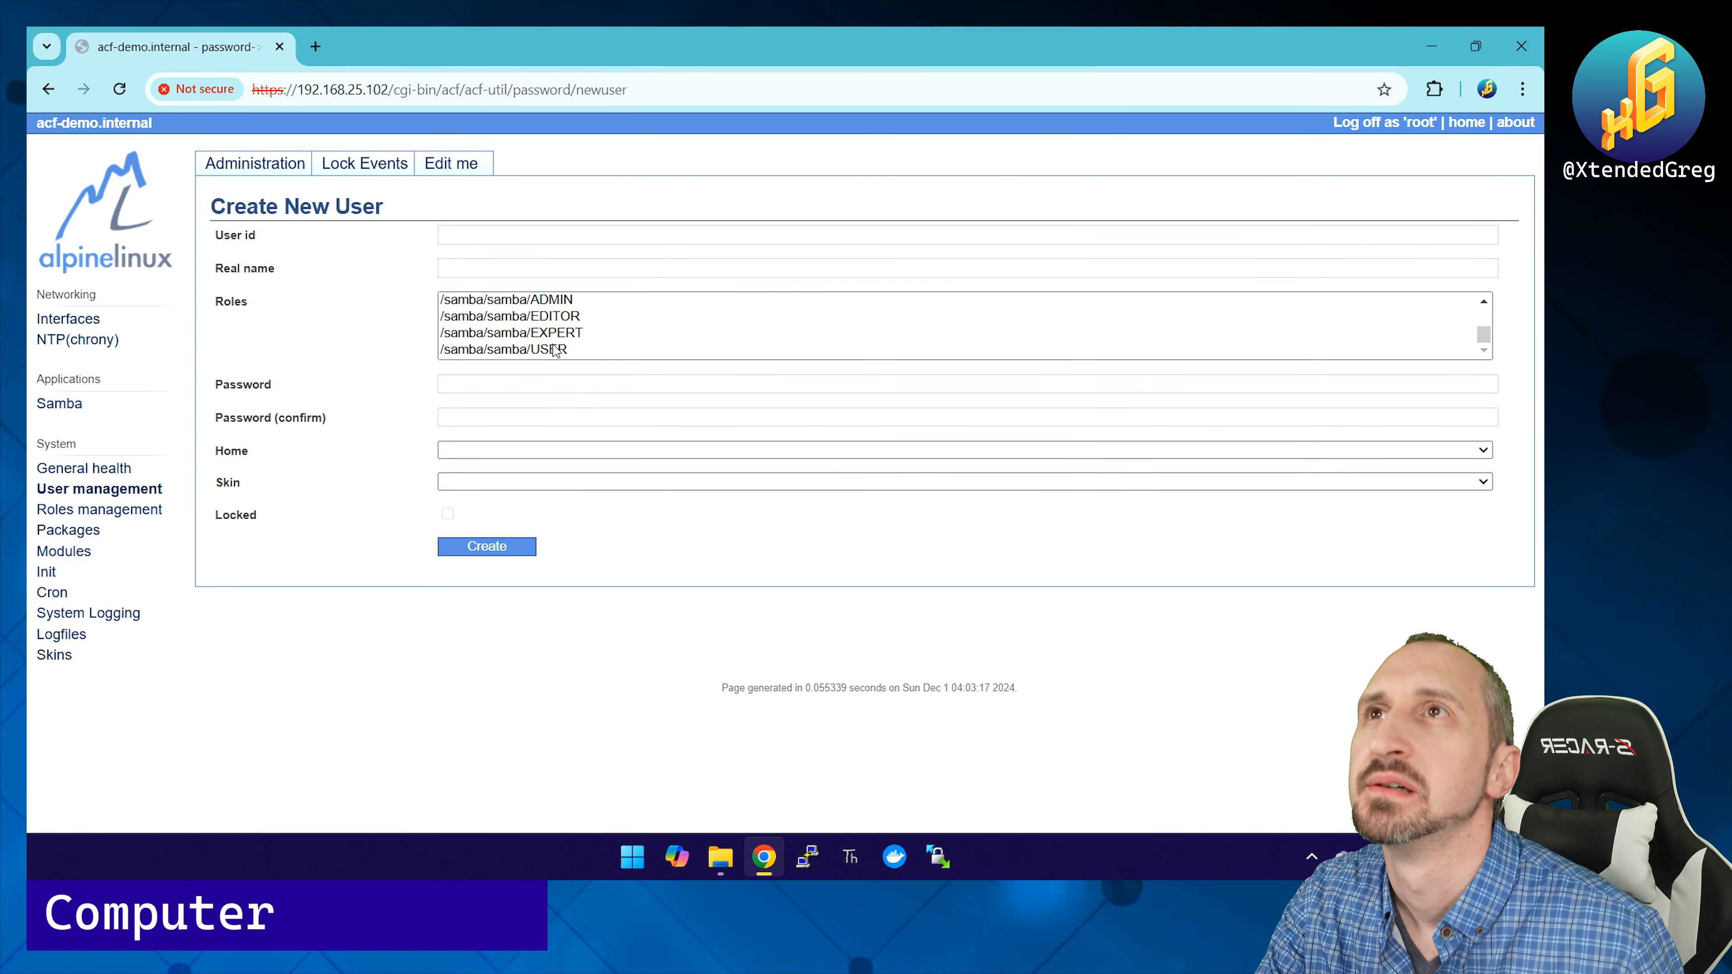
{"action": "left_click", "coordinate": [554, 349]}
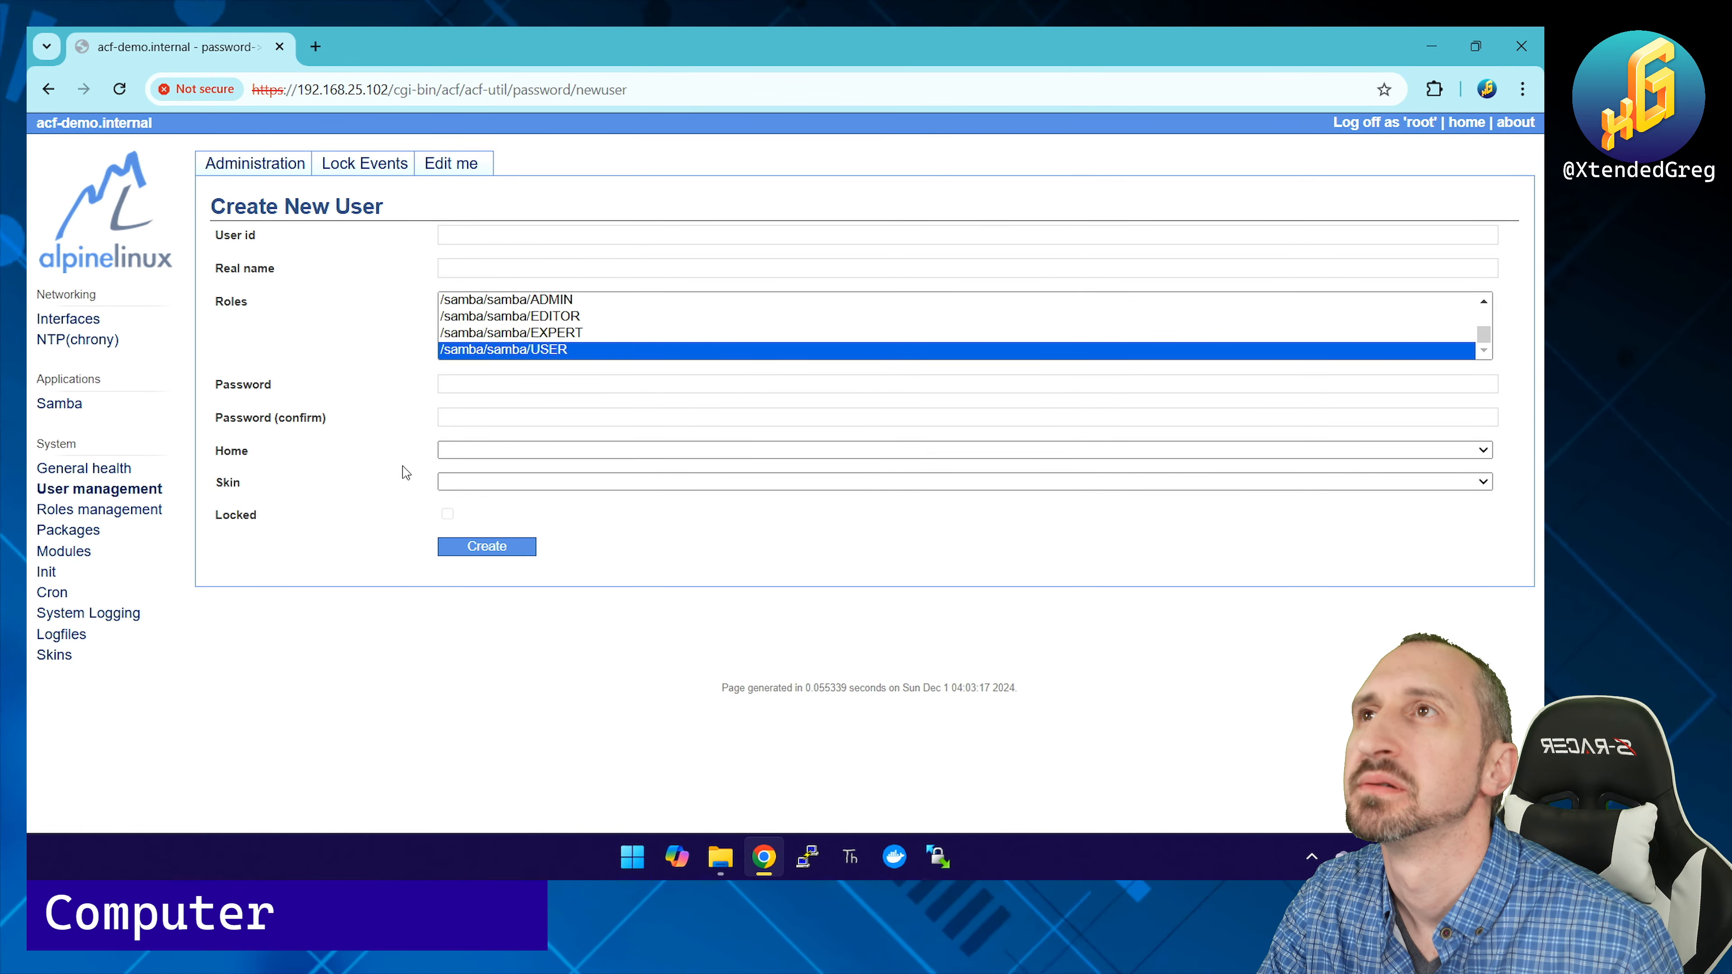
{"action": "left_click", "coordinate": [444, 453]}
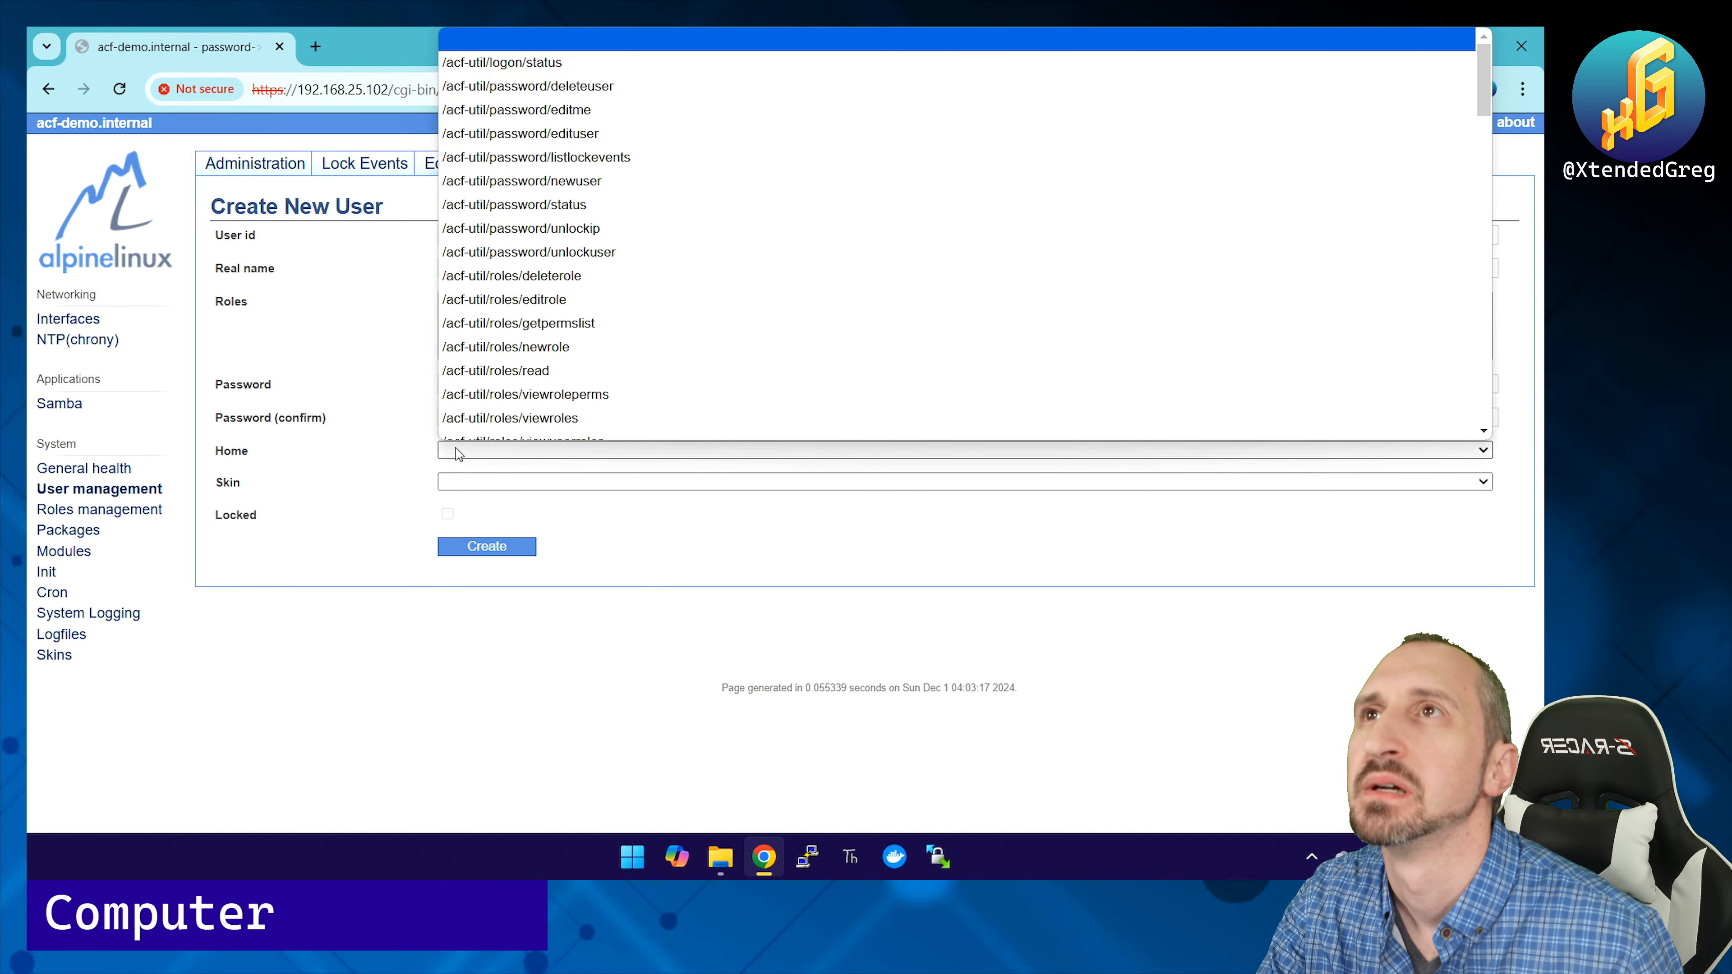
{"action": "left_click", "coordinate": [450, 454]}
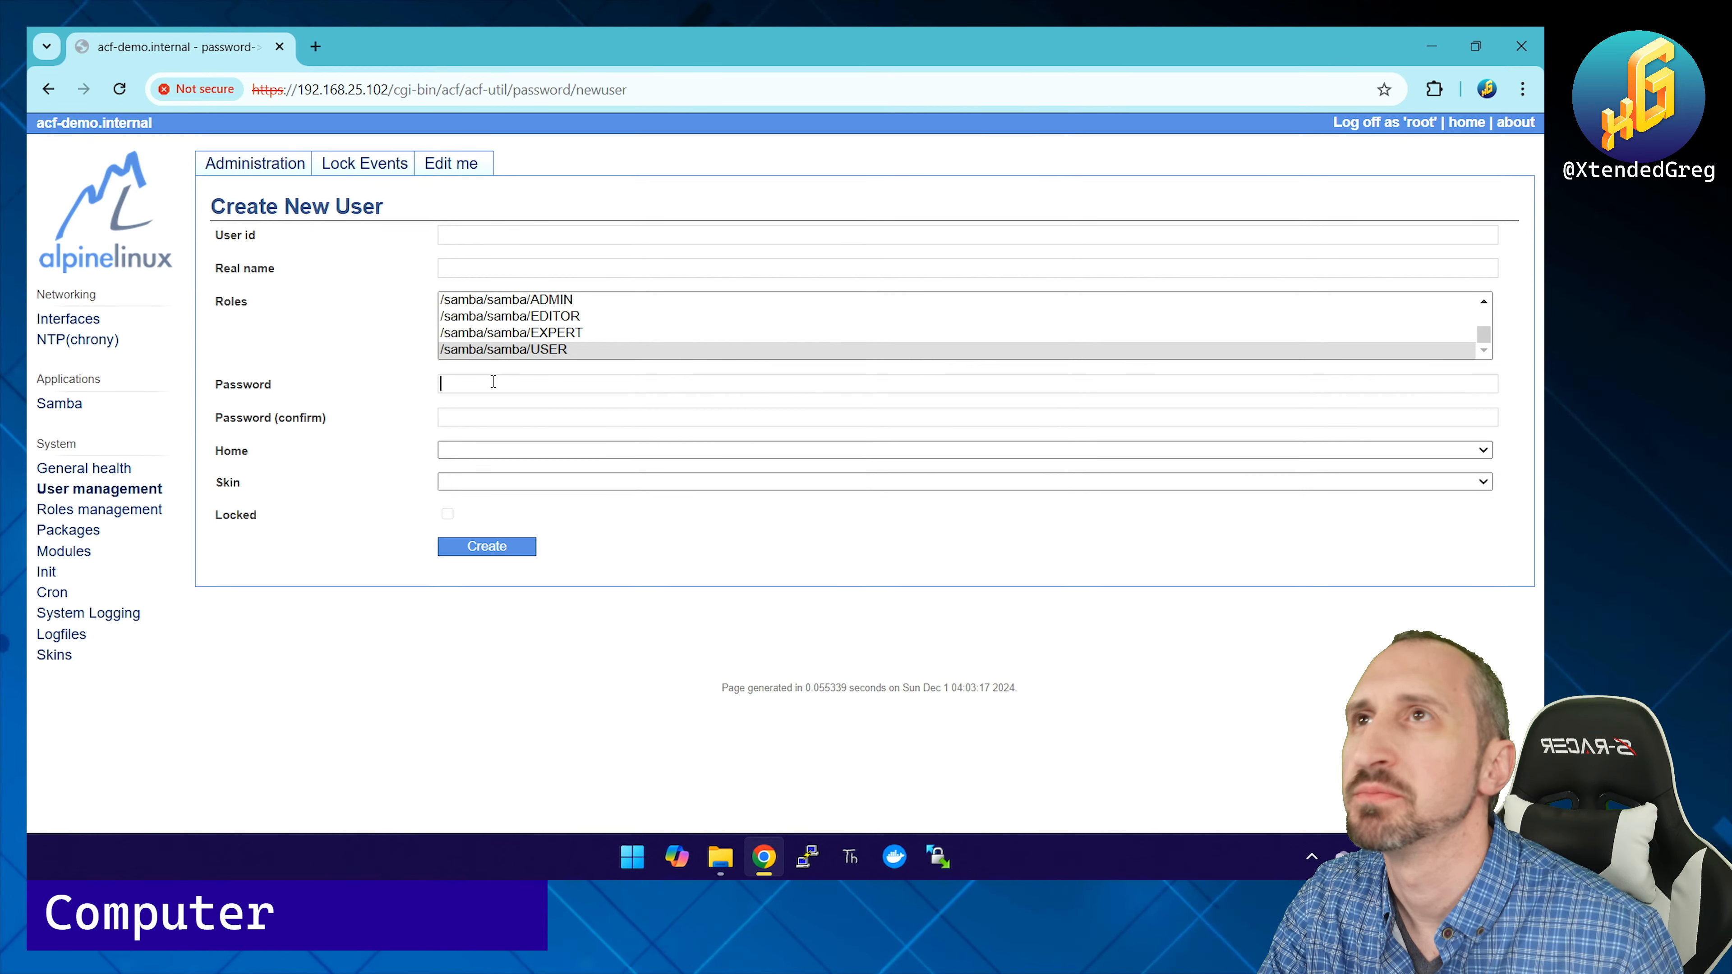
Step: Enter user id testuser, real name Test User and a non-numeric password, then create it
{"action": "left_click", "coordinate": [500, 266]}
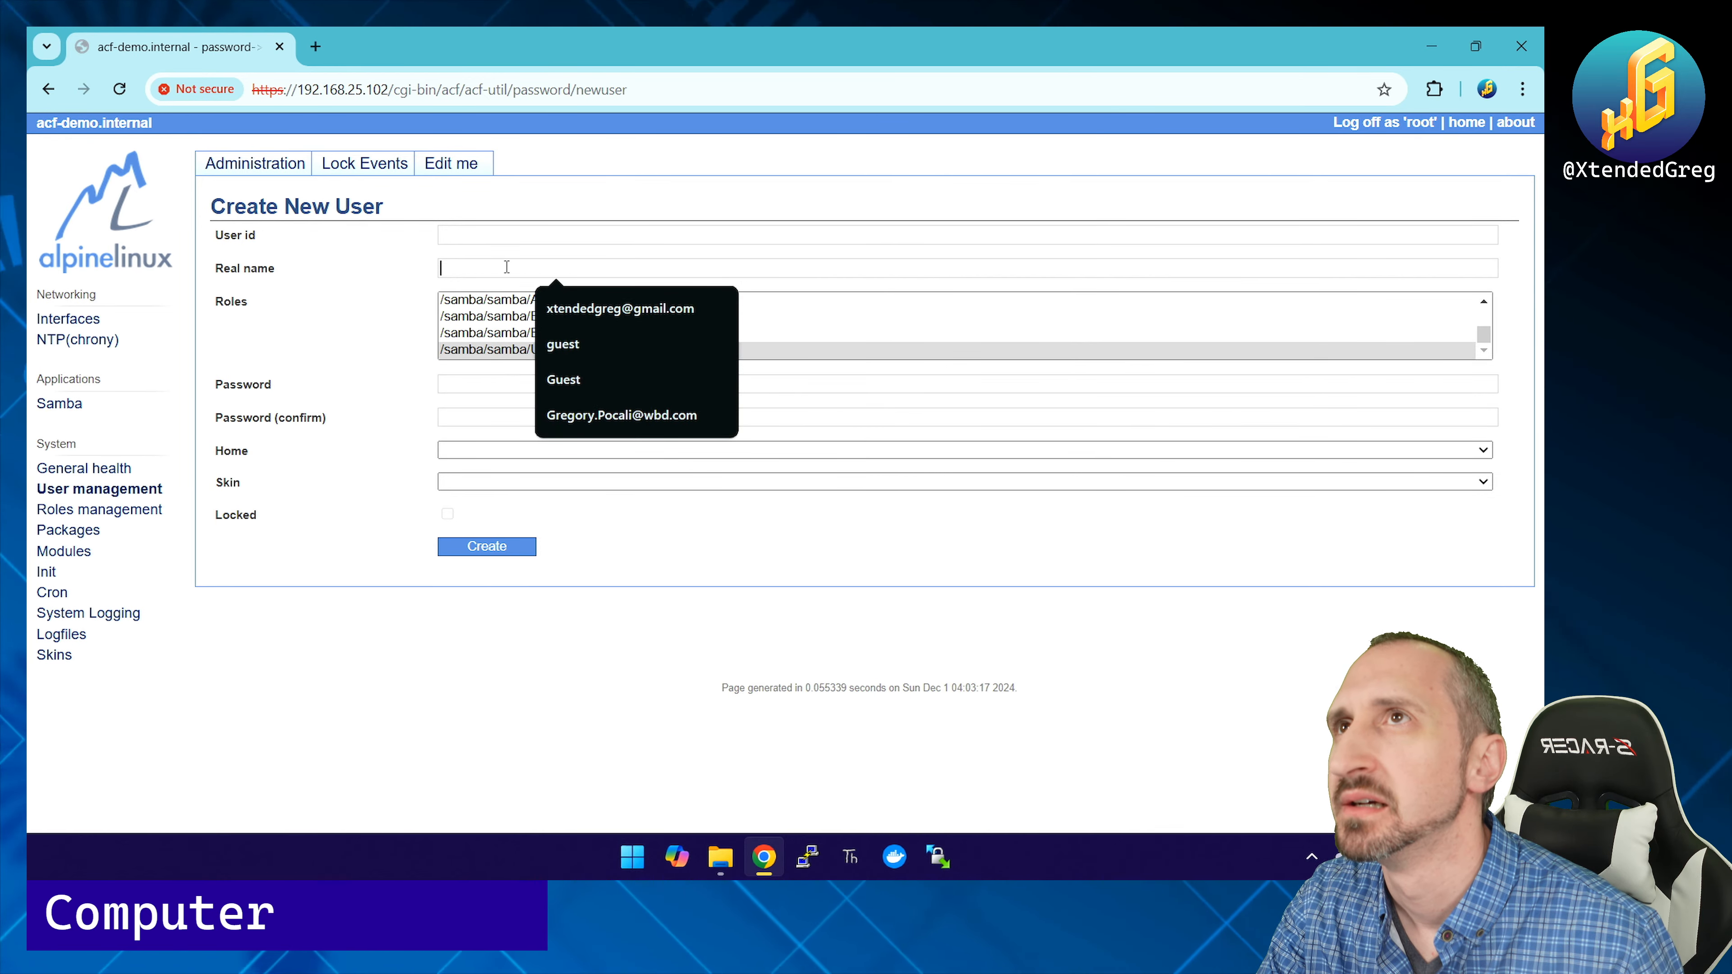
{"action": "left_click", "coordinate": [511, 238]}
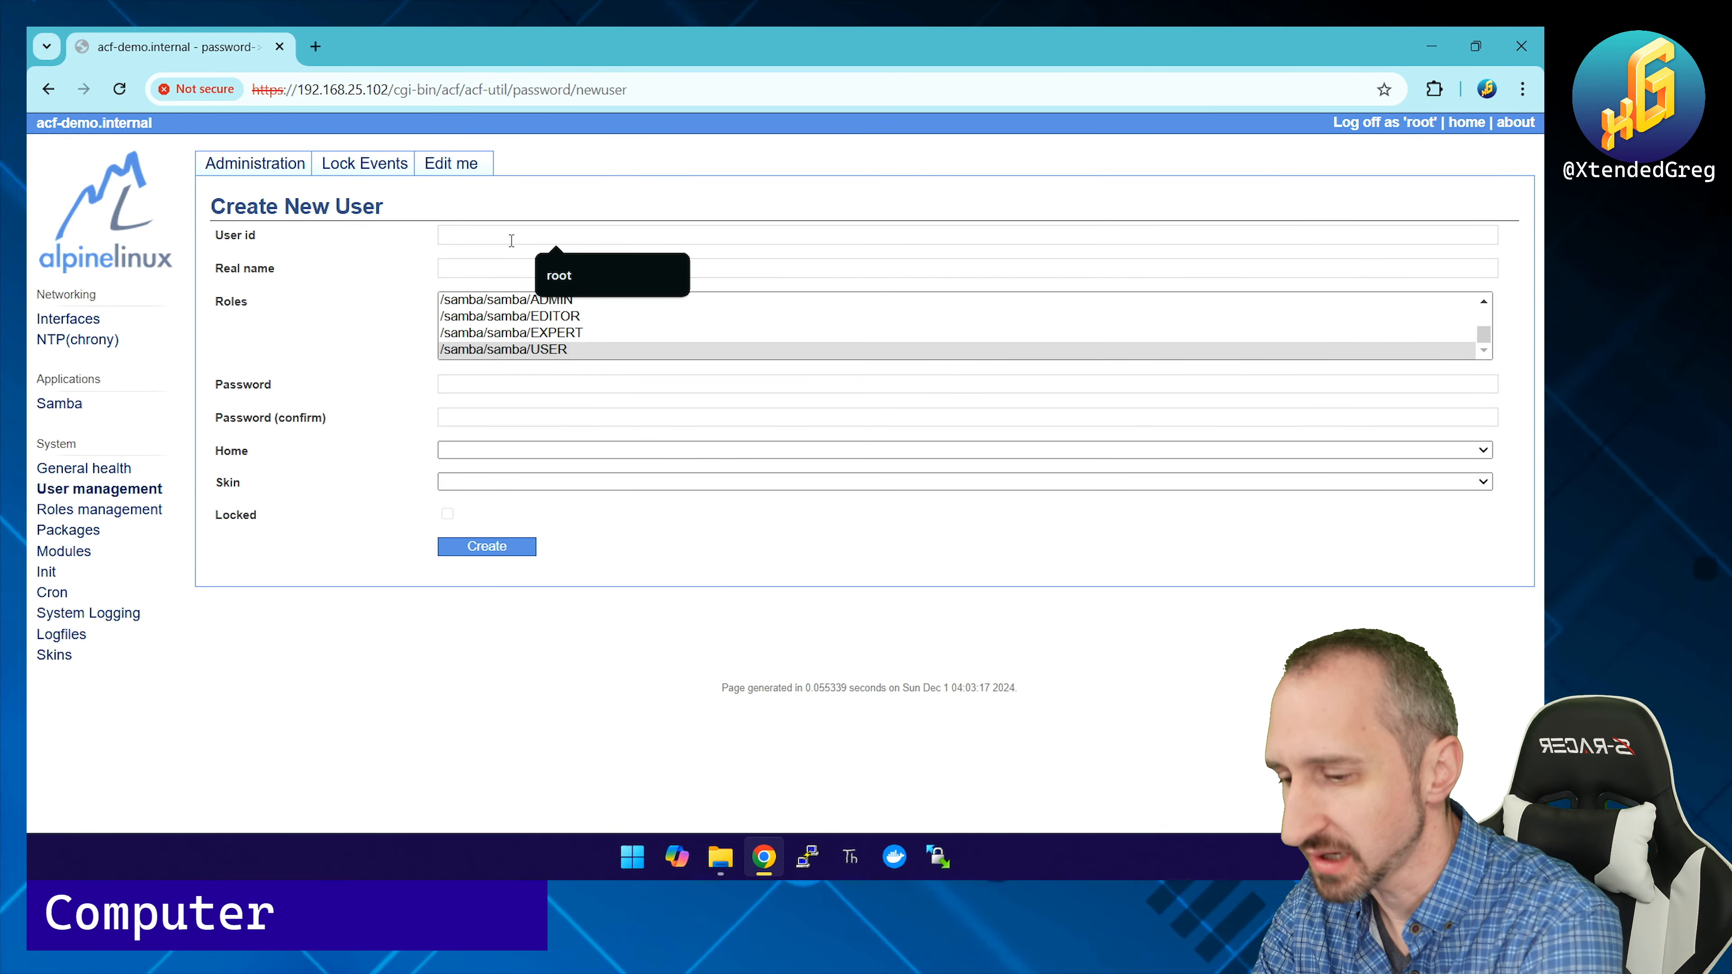
{"action": "type", "text": "testuser"}
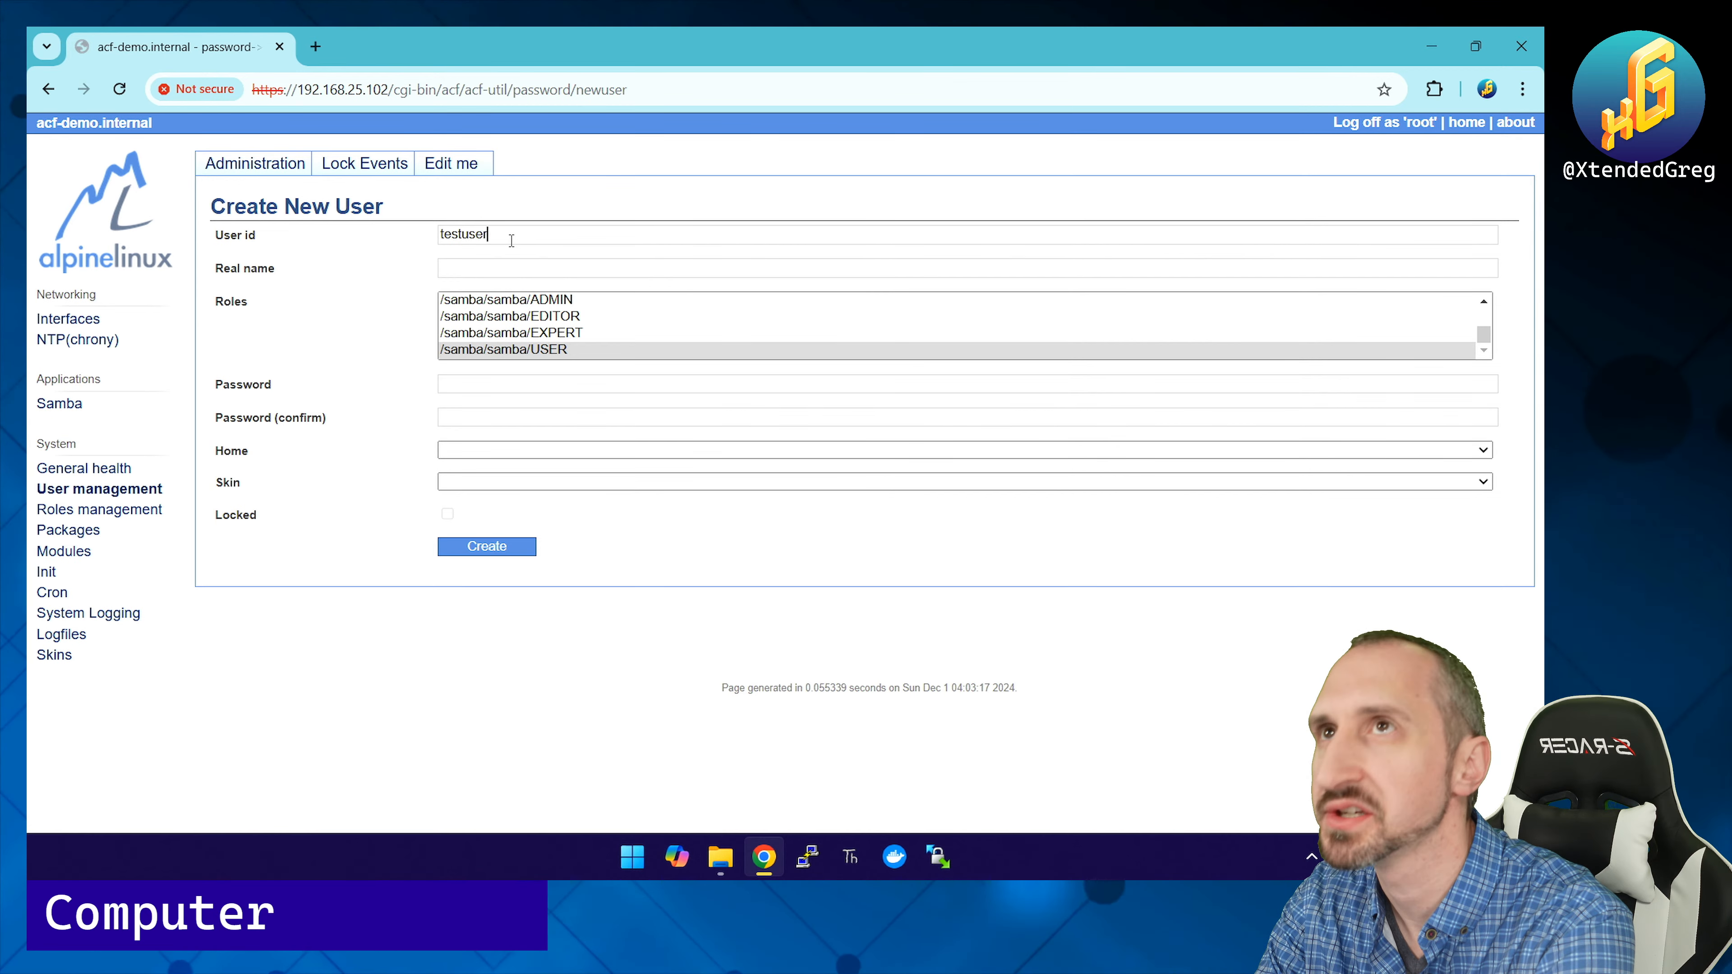
{"action": "key", "text": "Tab"}
{"action": "type", "text": "Test User"}
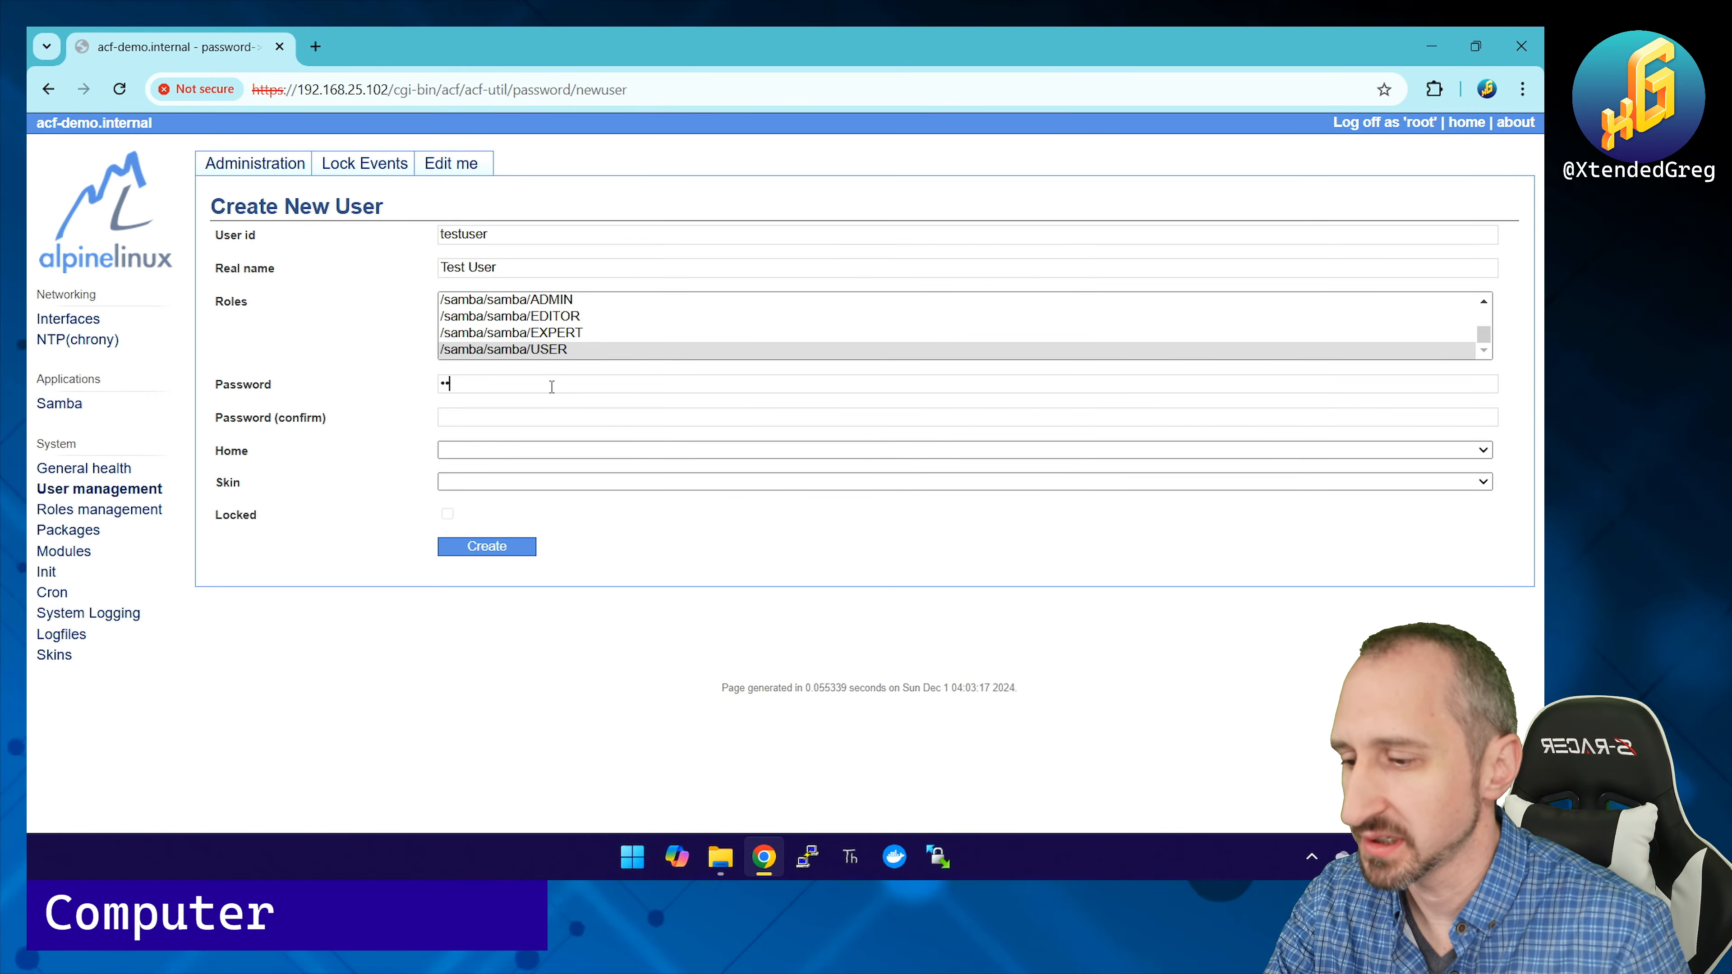
{"action": "left_click", "coordinate": [529, 415]}
{"action": "type", "text": "••••••"}
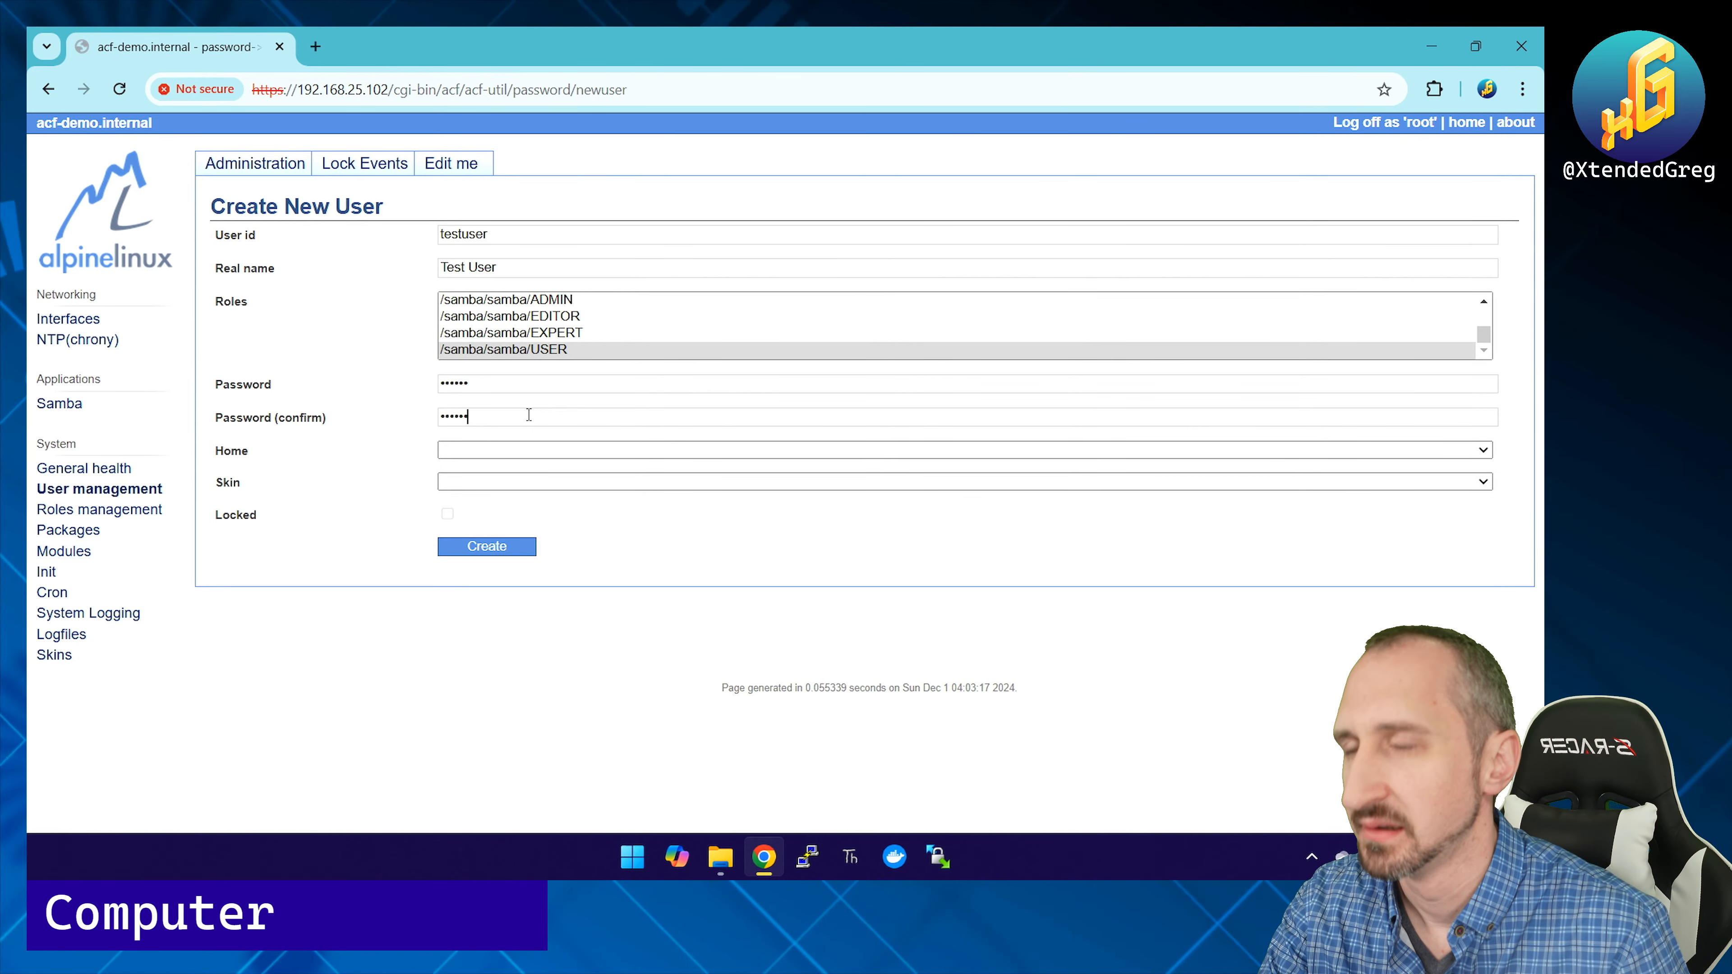
{"action": "left_click", "coordinate": [495, 549]}
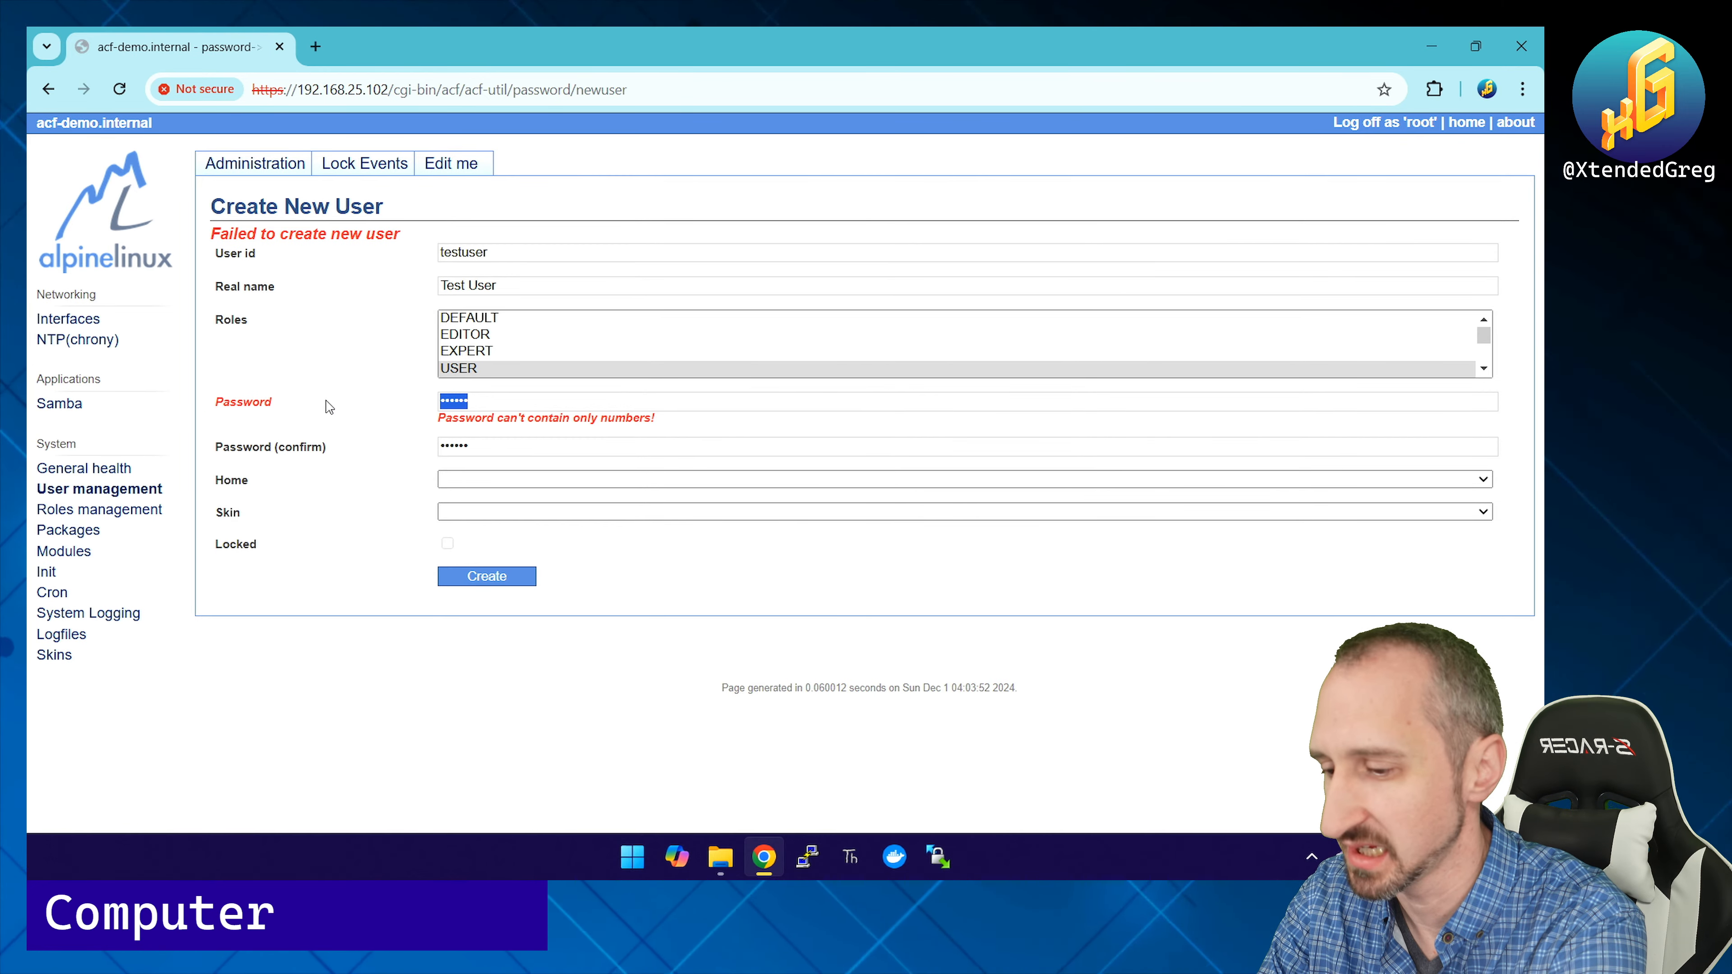
{"action": "type", "text": "•••••••••"}
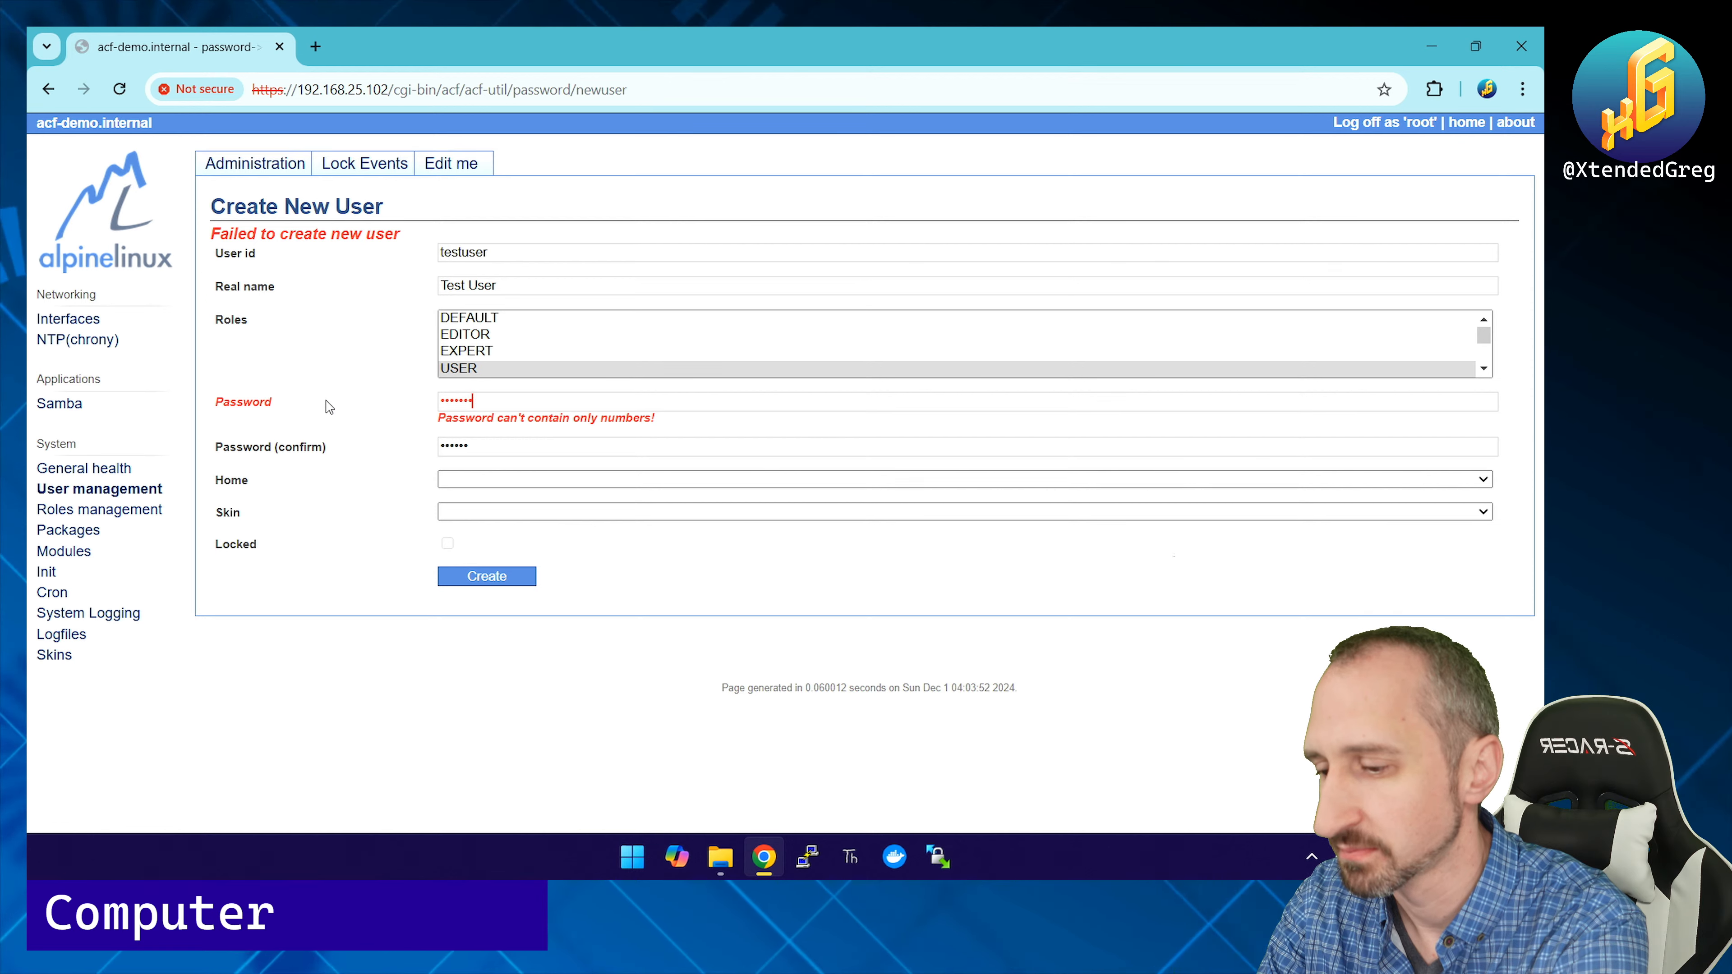
{"action": "type", "text": "•"}
{"action": "key", "text": "Tab"}
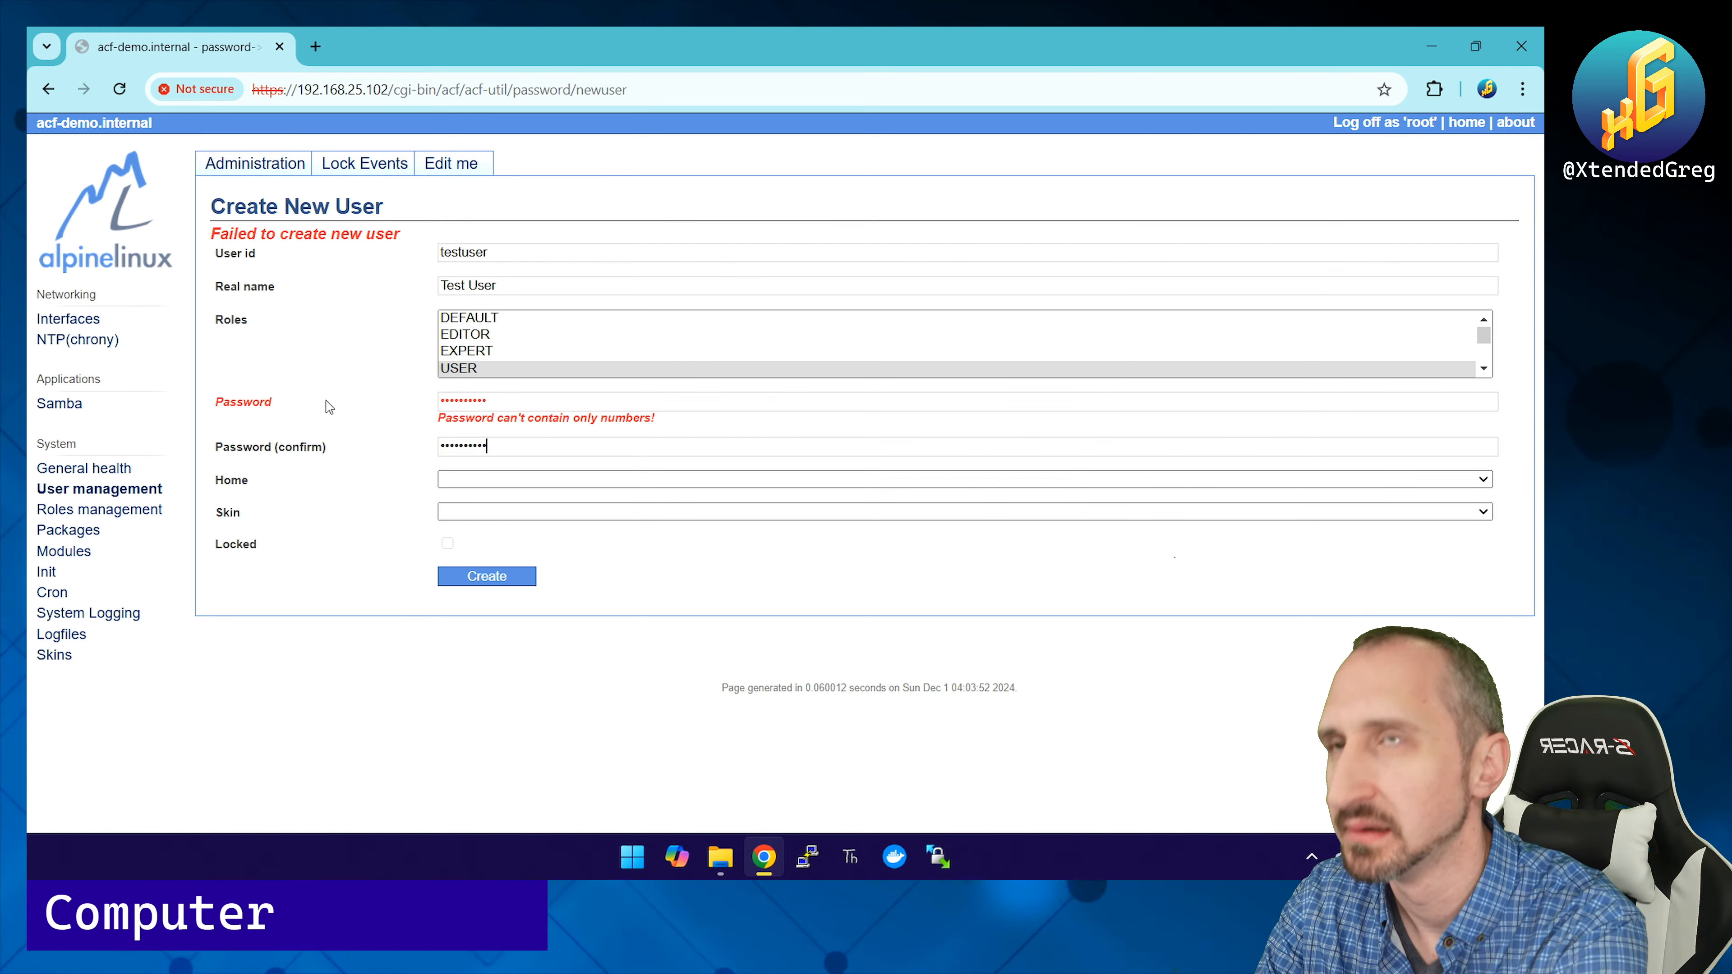
{"action": "left_click", "coordinate": [483, 576]}
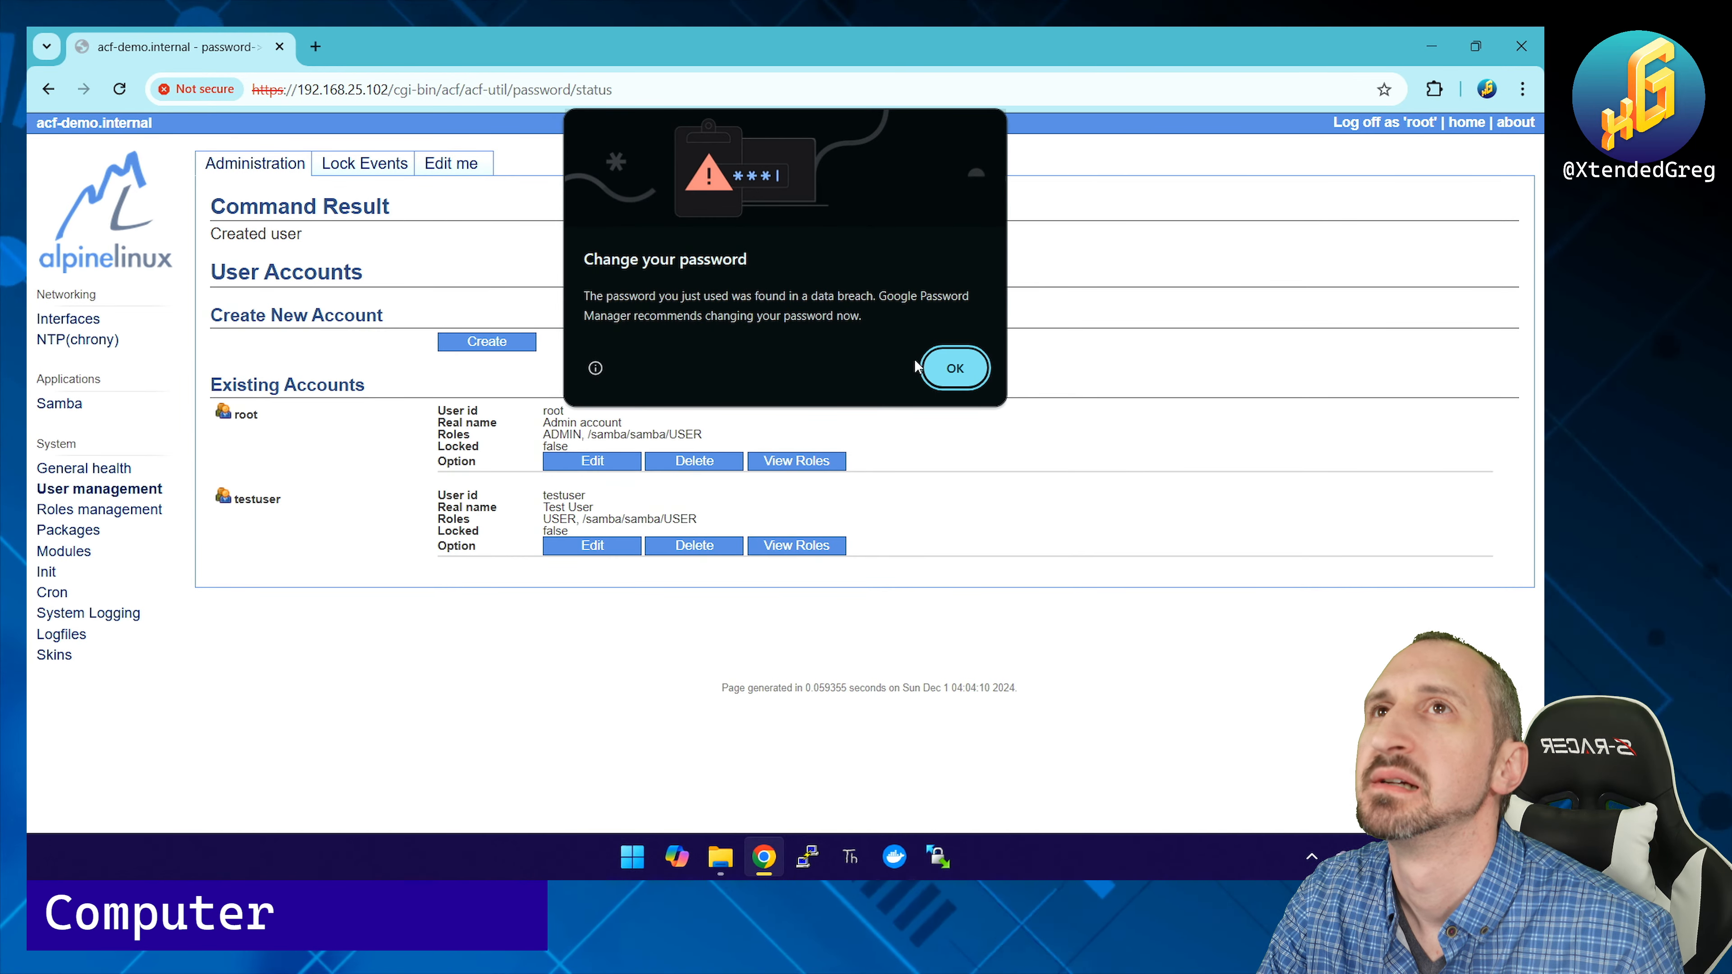
Step: Dismiss Chrome's password-breach warning and go back to File Explorer's sign-in prompt
{"action": "left_click", "coordinate": [951, 368]}
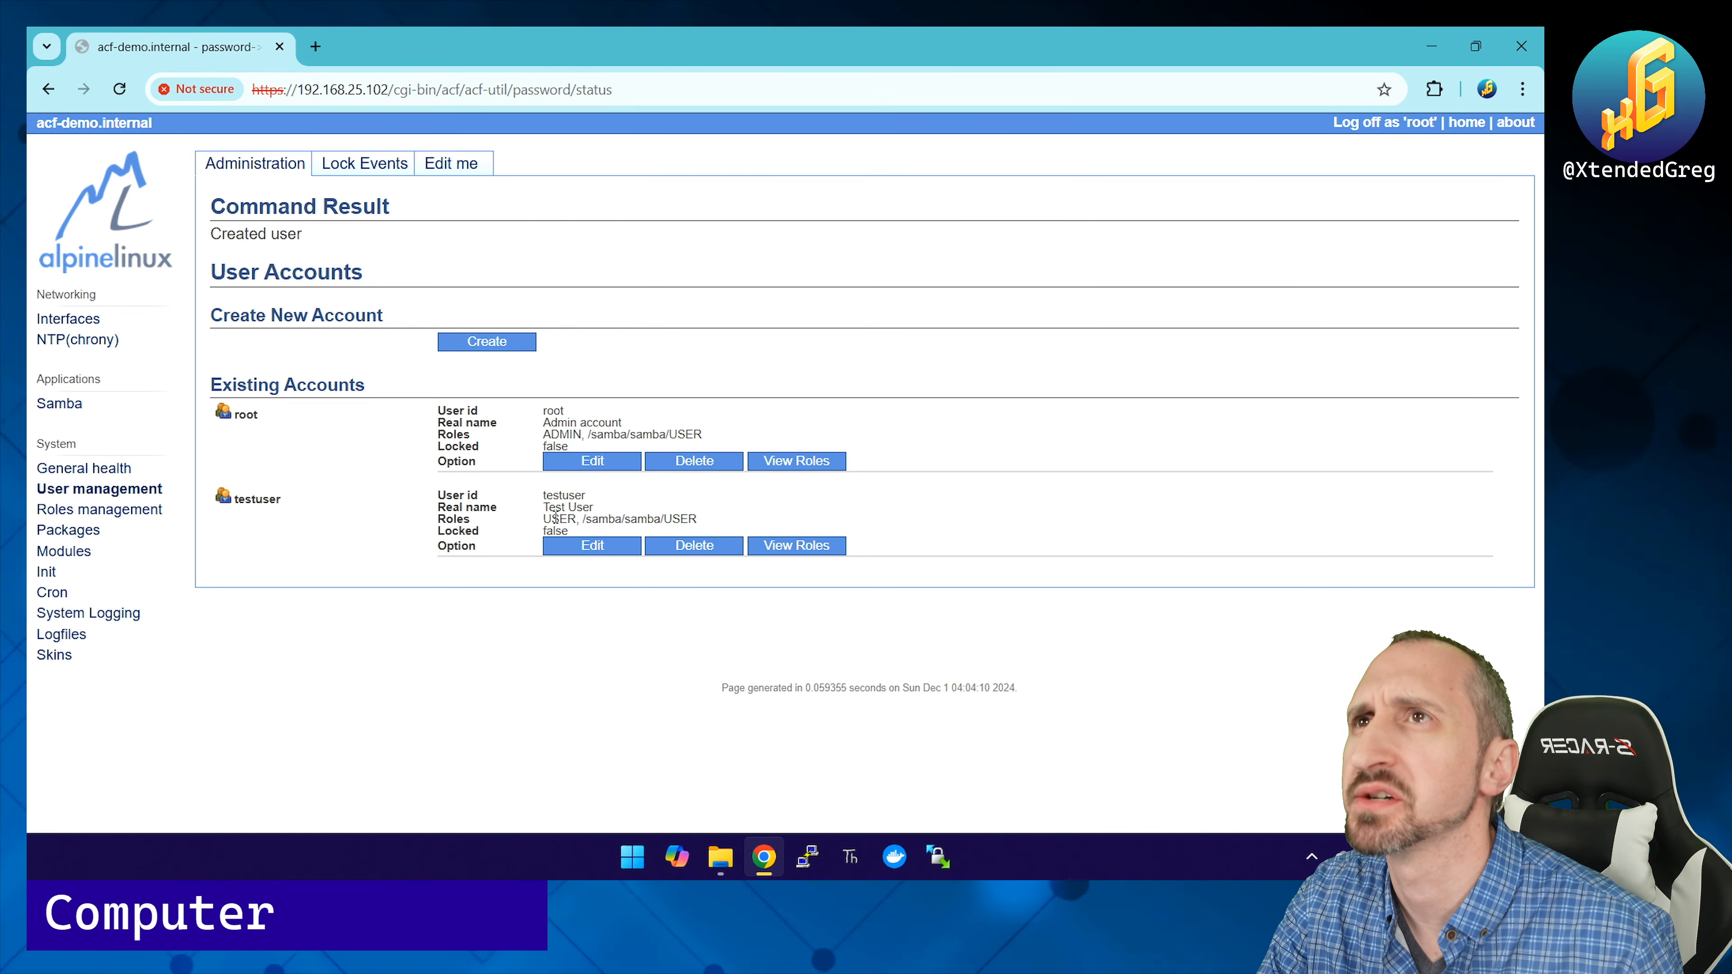
{"action": "left_click", "coordinate": [719, 857]}
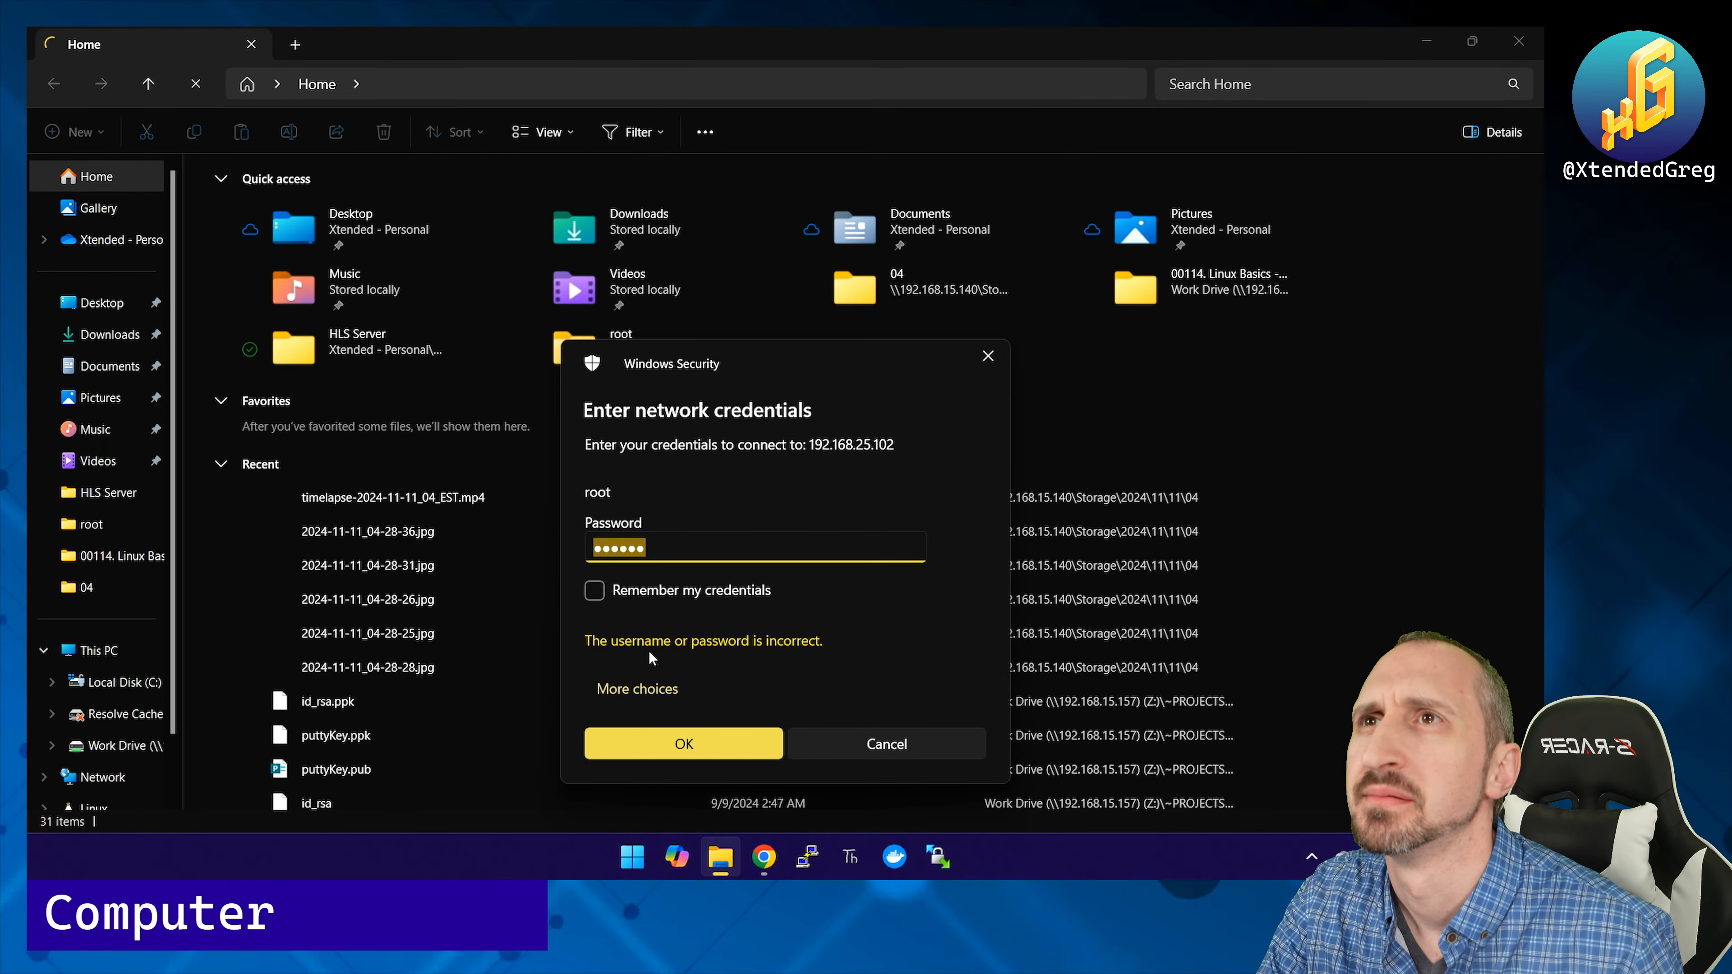
Step: Retry the 192.168.25.102 sign-in with a different account, testuser, and its password
{"action": "left_click", "coordinate": [645, 689]}
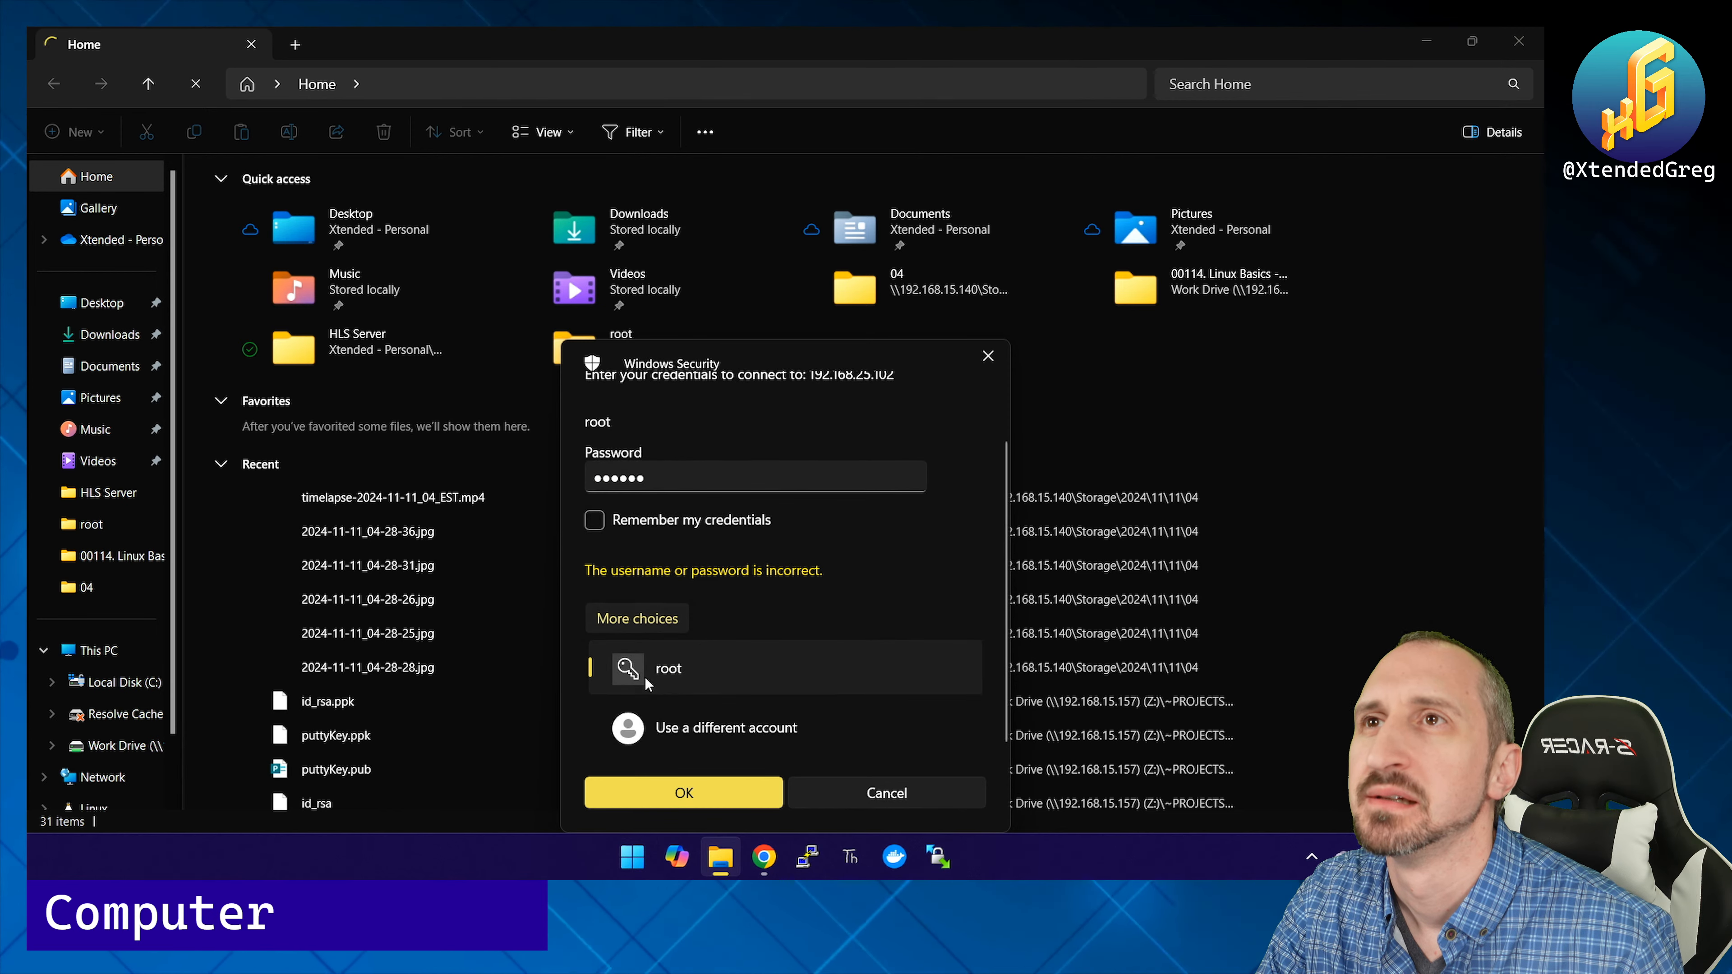
{"action": "left_click", "coordinate": [655, 721]}
{"action": "type", "text": "testuser"}
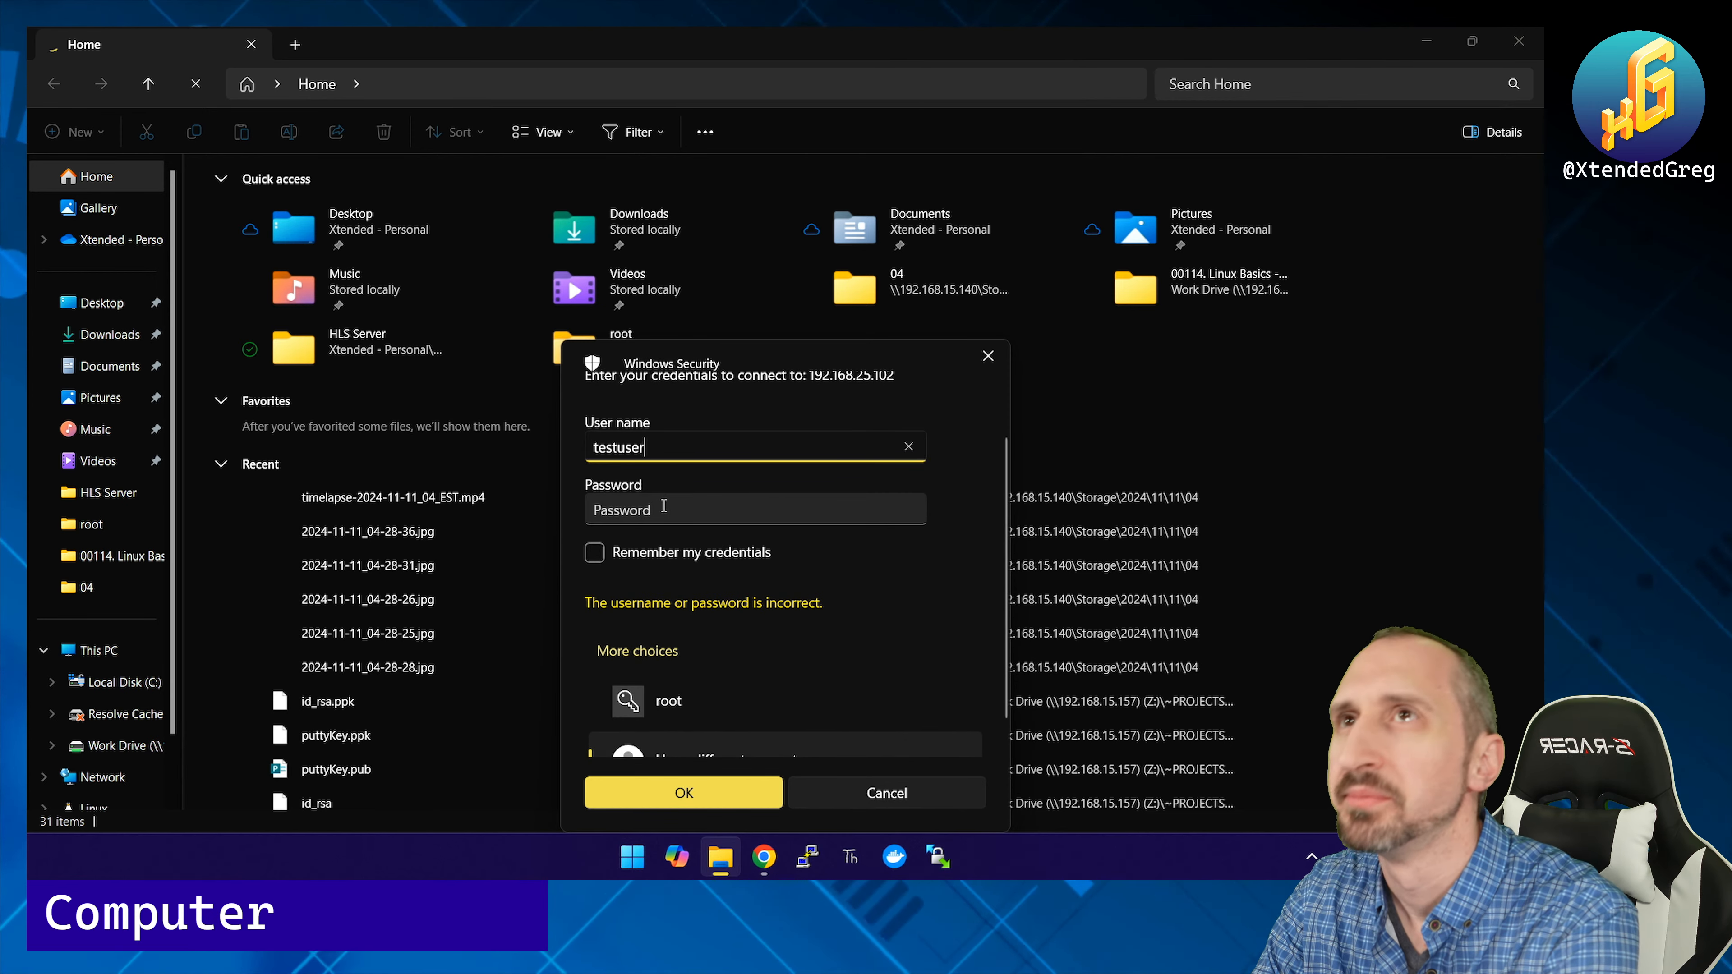
{"action": "key", "text": "Tab"}
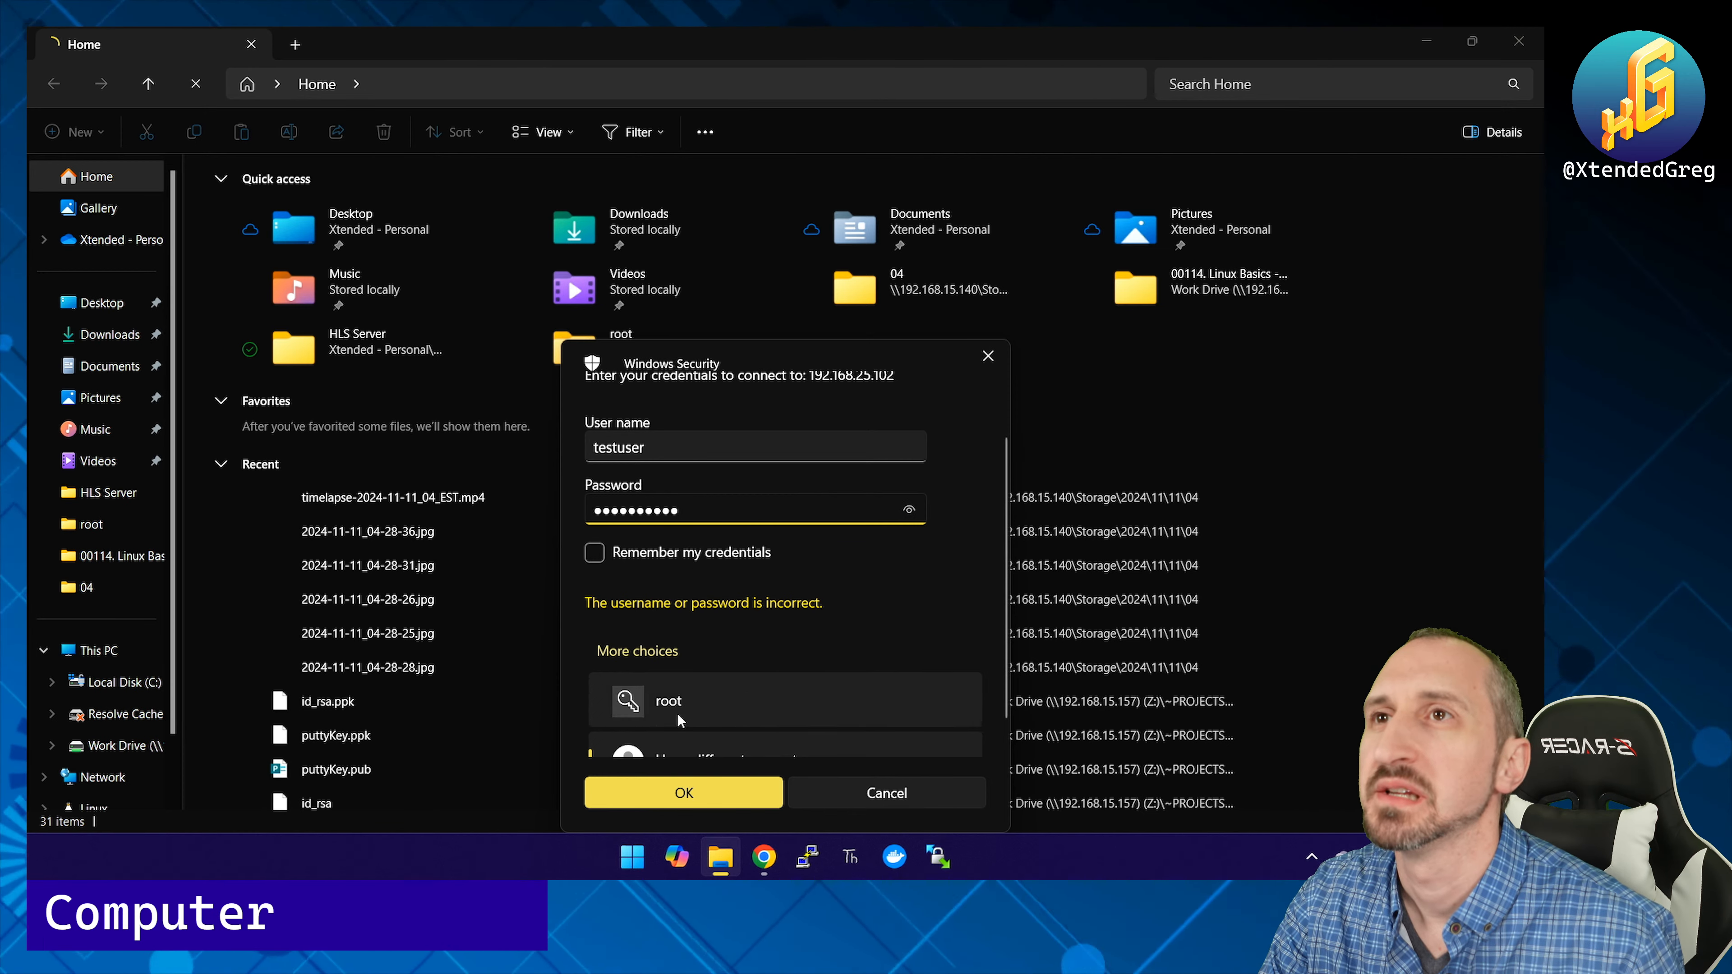
{"action": "left_click", "coordinate": [688, 785]}
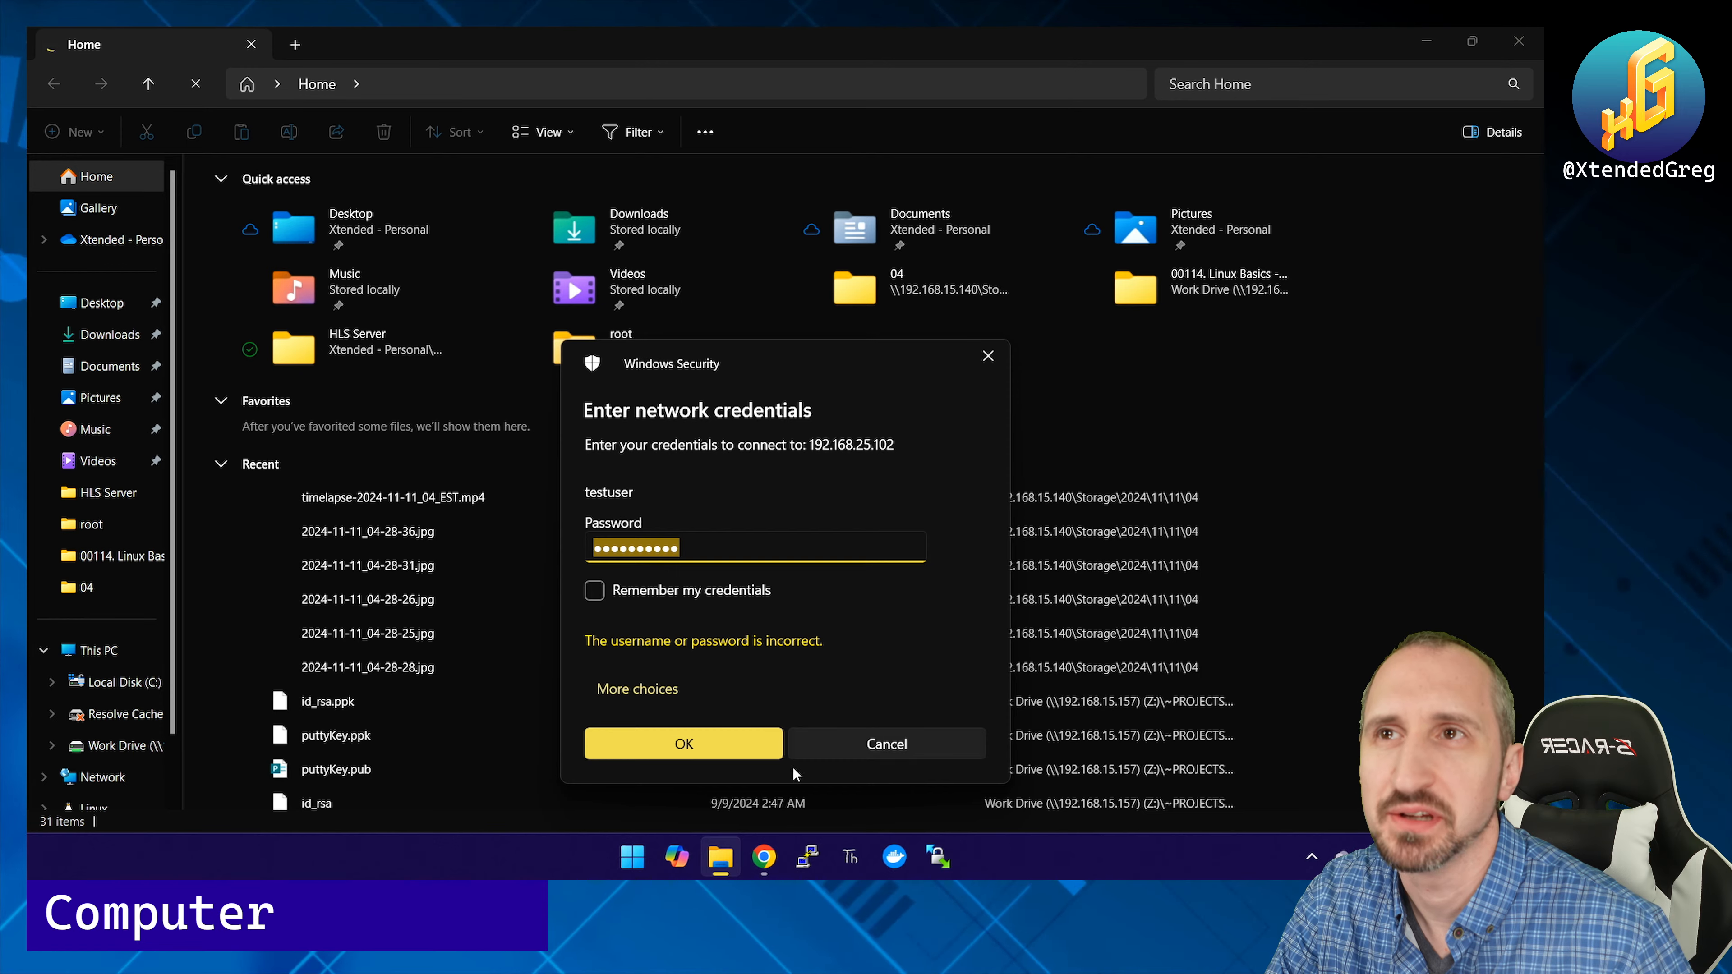
{"action": "left_click", "coordinate": [764, 857]}
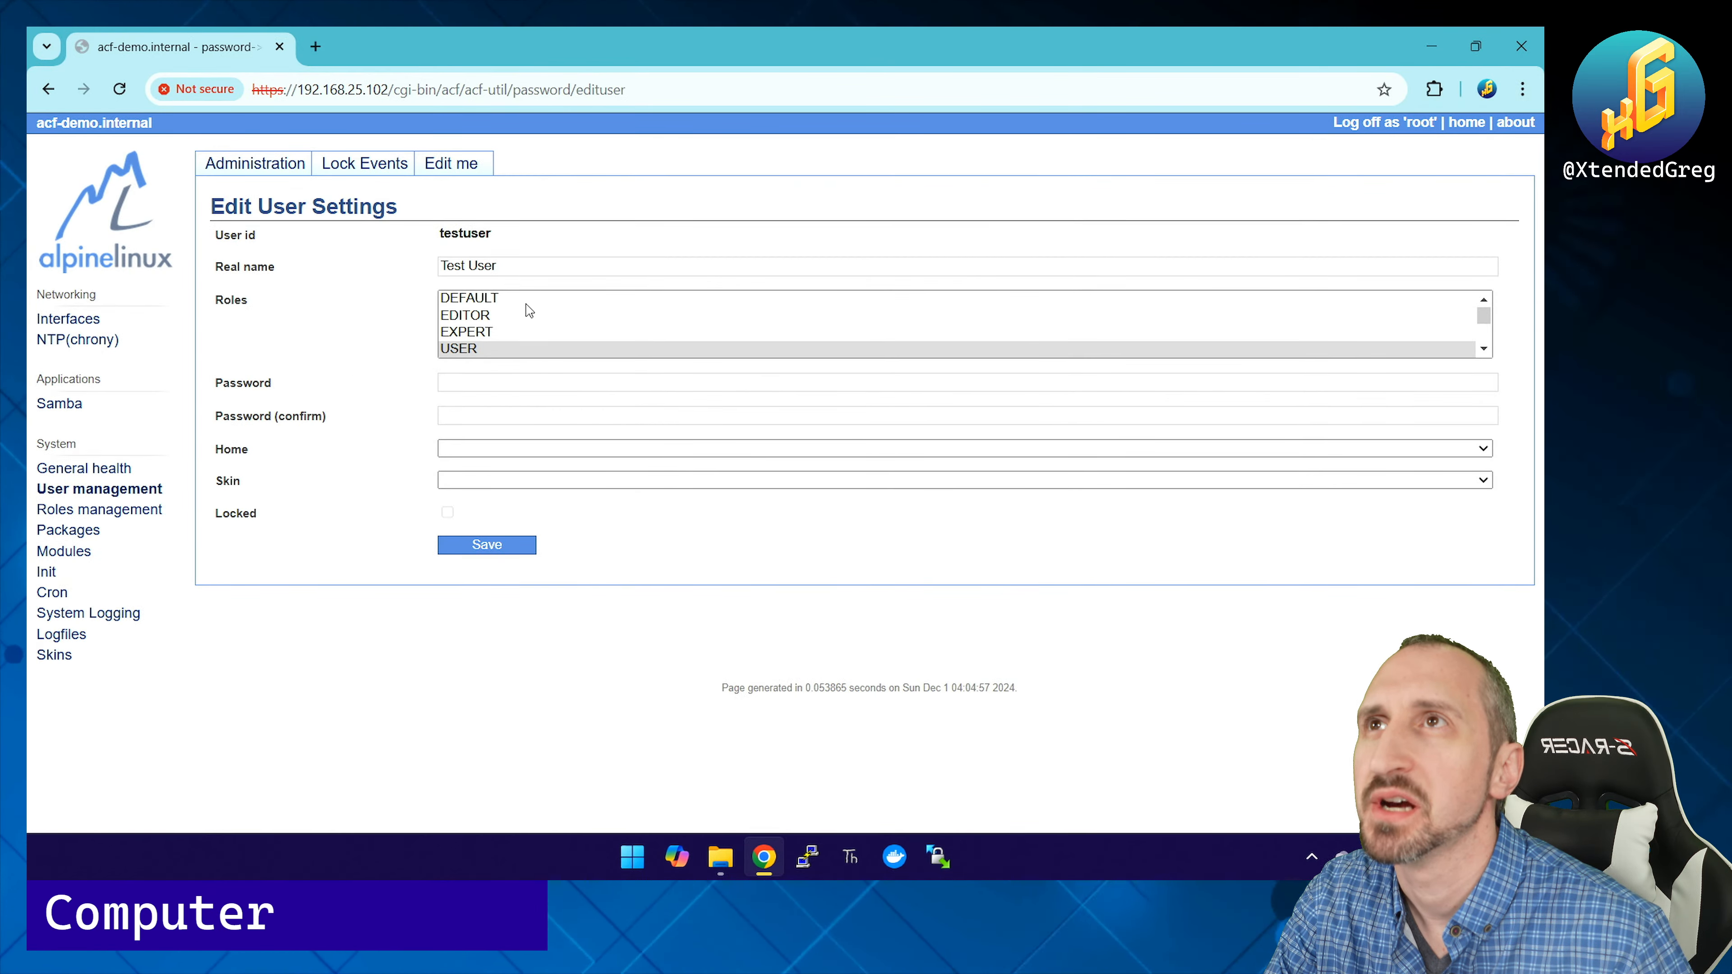
Step: Scroll through testuser's Roles list to check them, then open the Samba status page
{"action": "scroll", "coordinate": [520, 309], "scroll_direction": "down", "scroll_amount": 5}
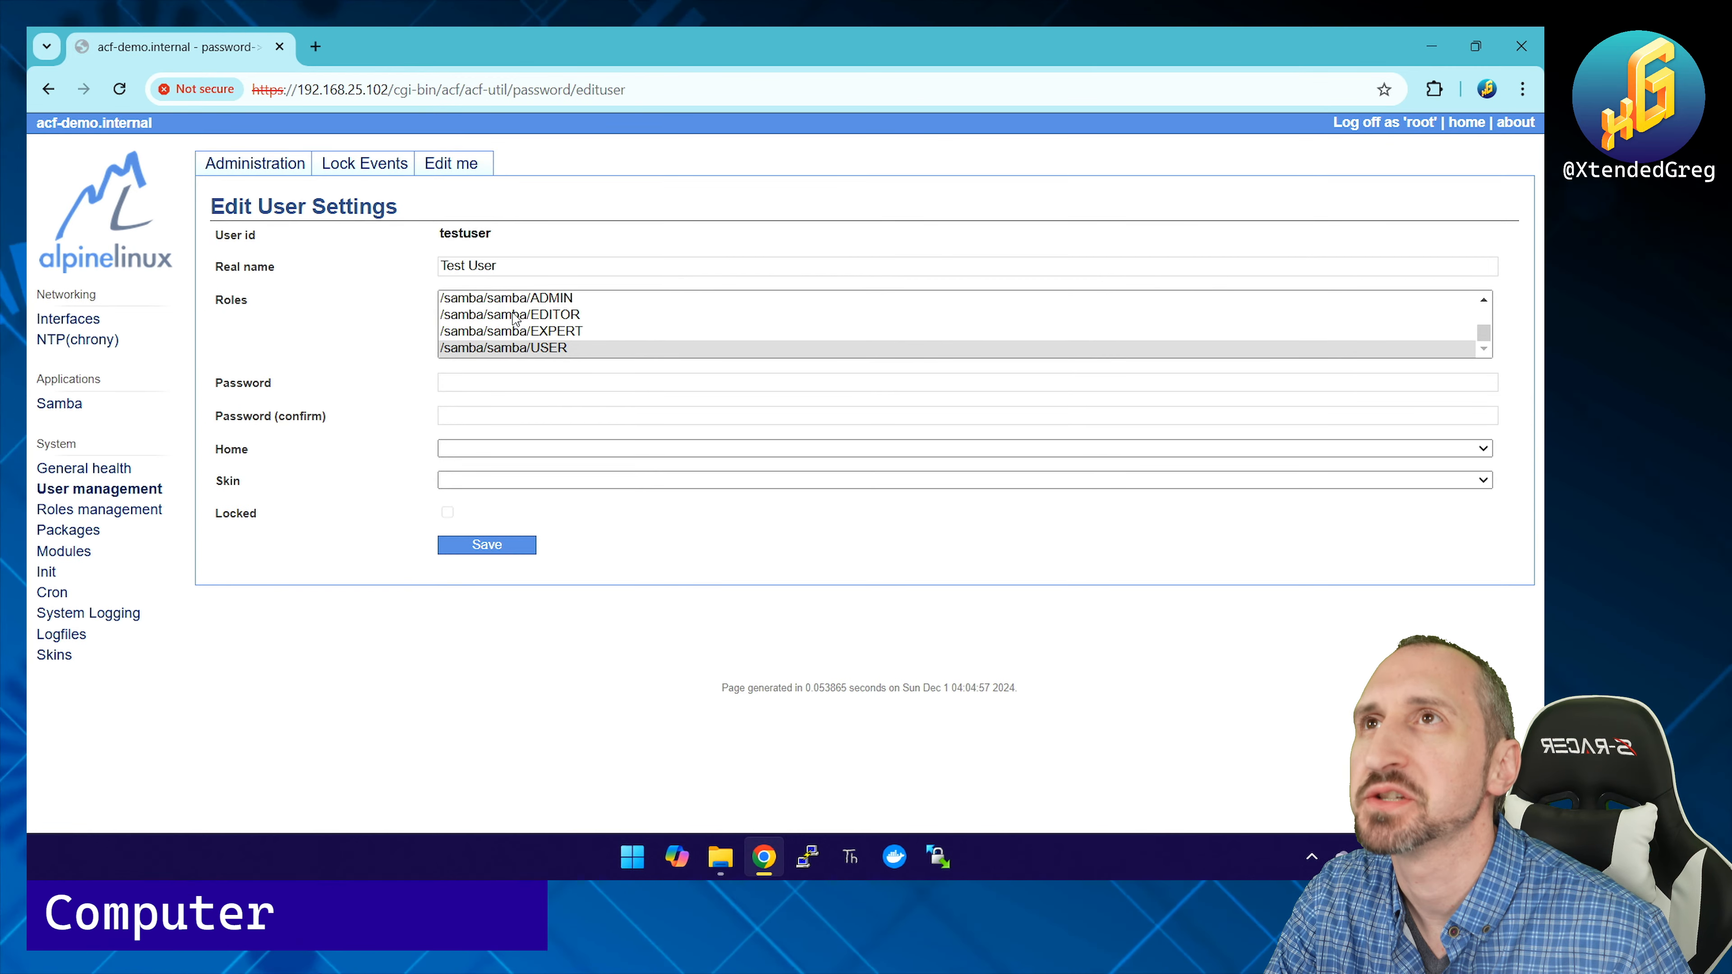
{"action": "scroll", "coordinate": [522, 331], "scroll_direction": "up", "scroll_amount": 5}
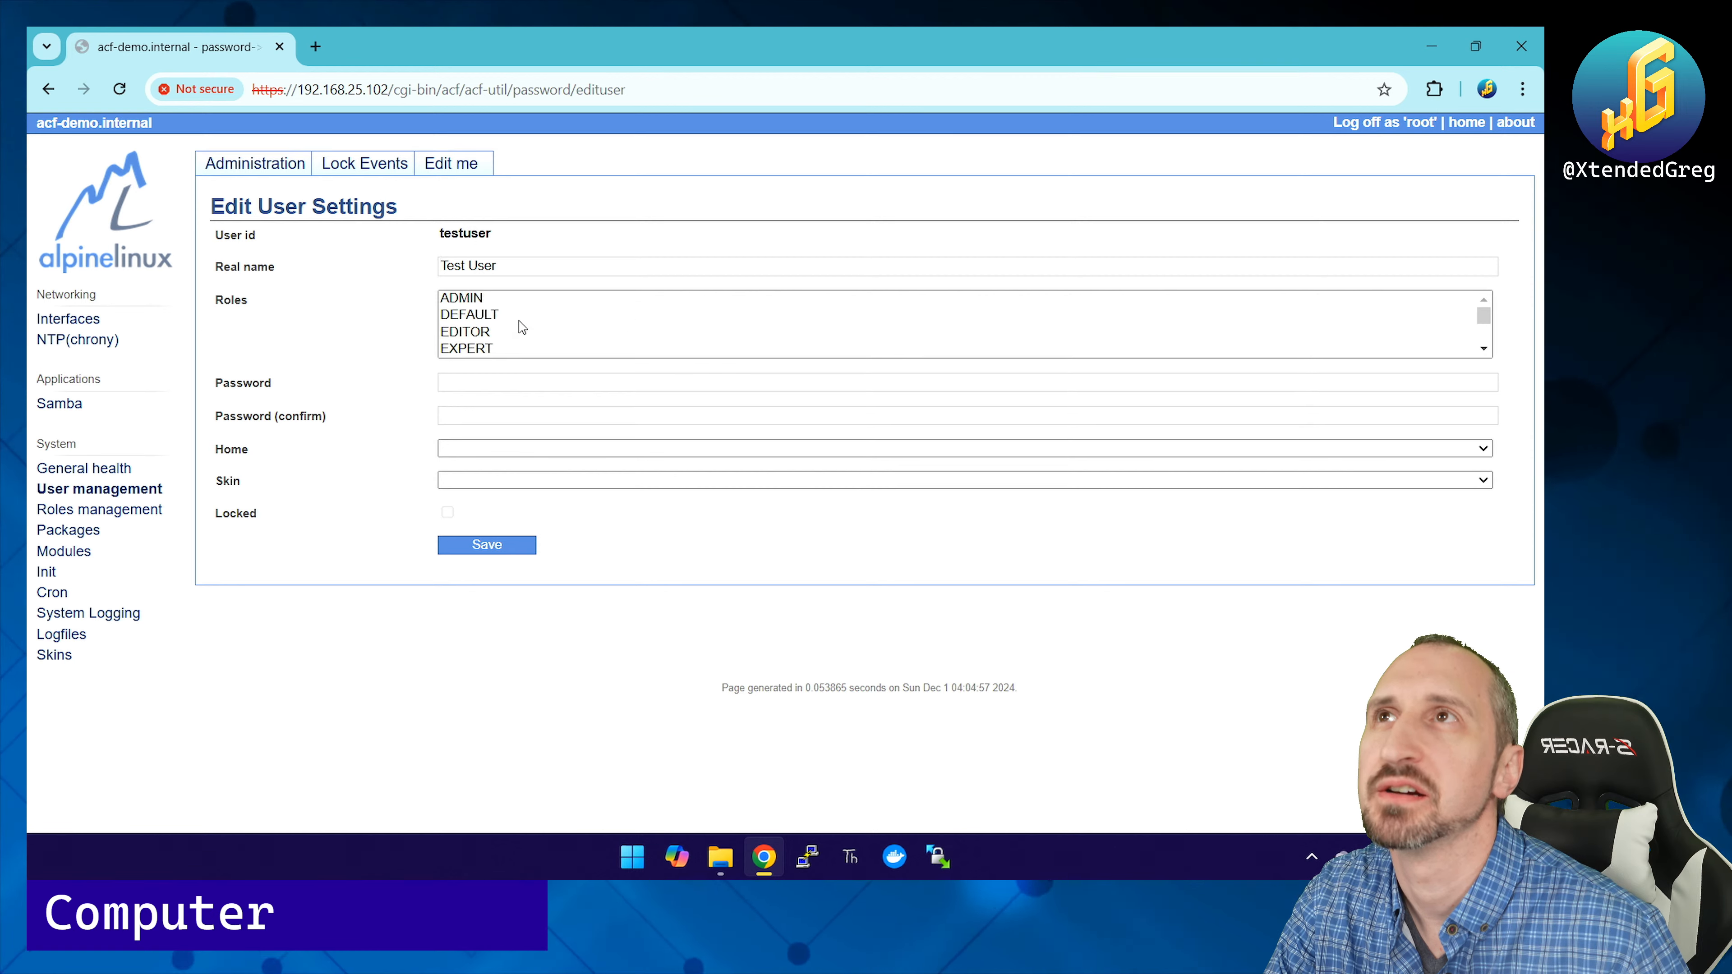
{"action": "scroll", "coordinate": [522, 328], "scroll_direction": "down", "scroll_amount": 5}
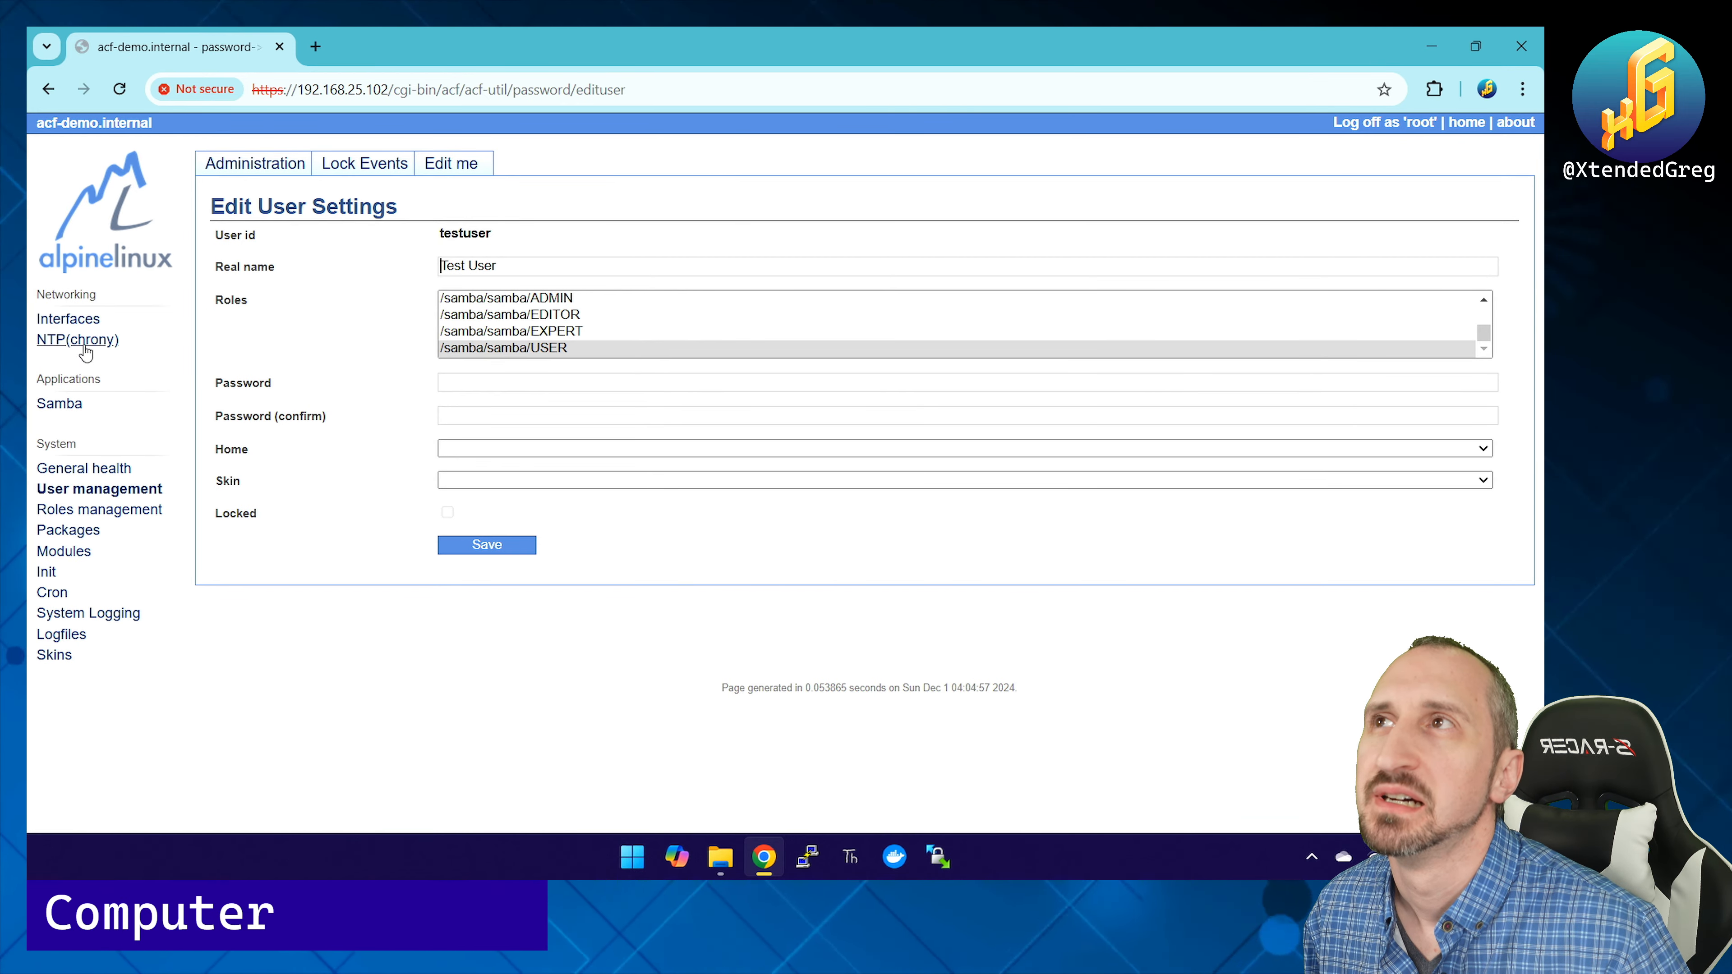
{"action": "left_click", "coordinate": [60, 403]}
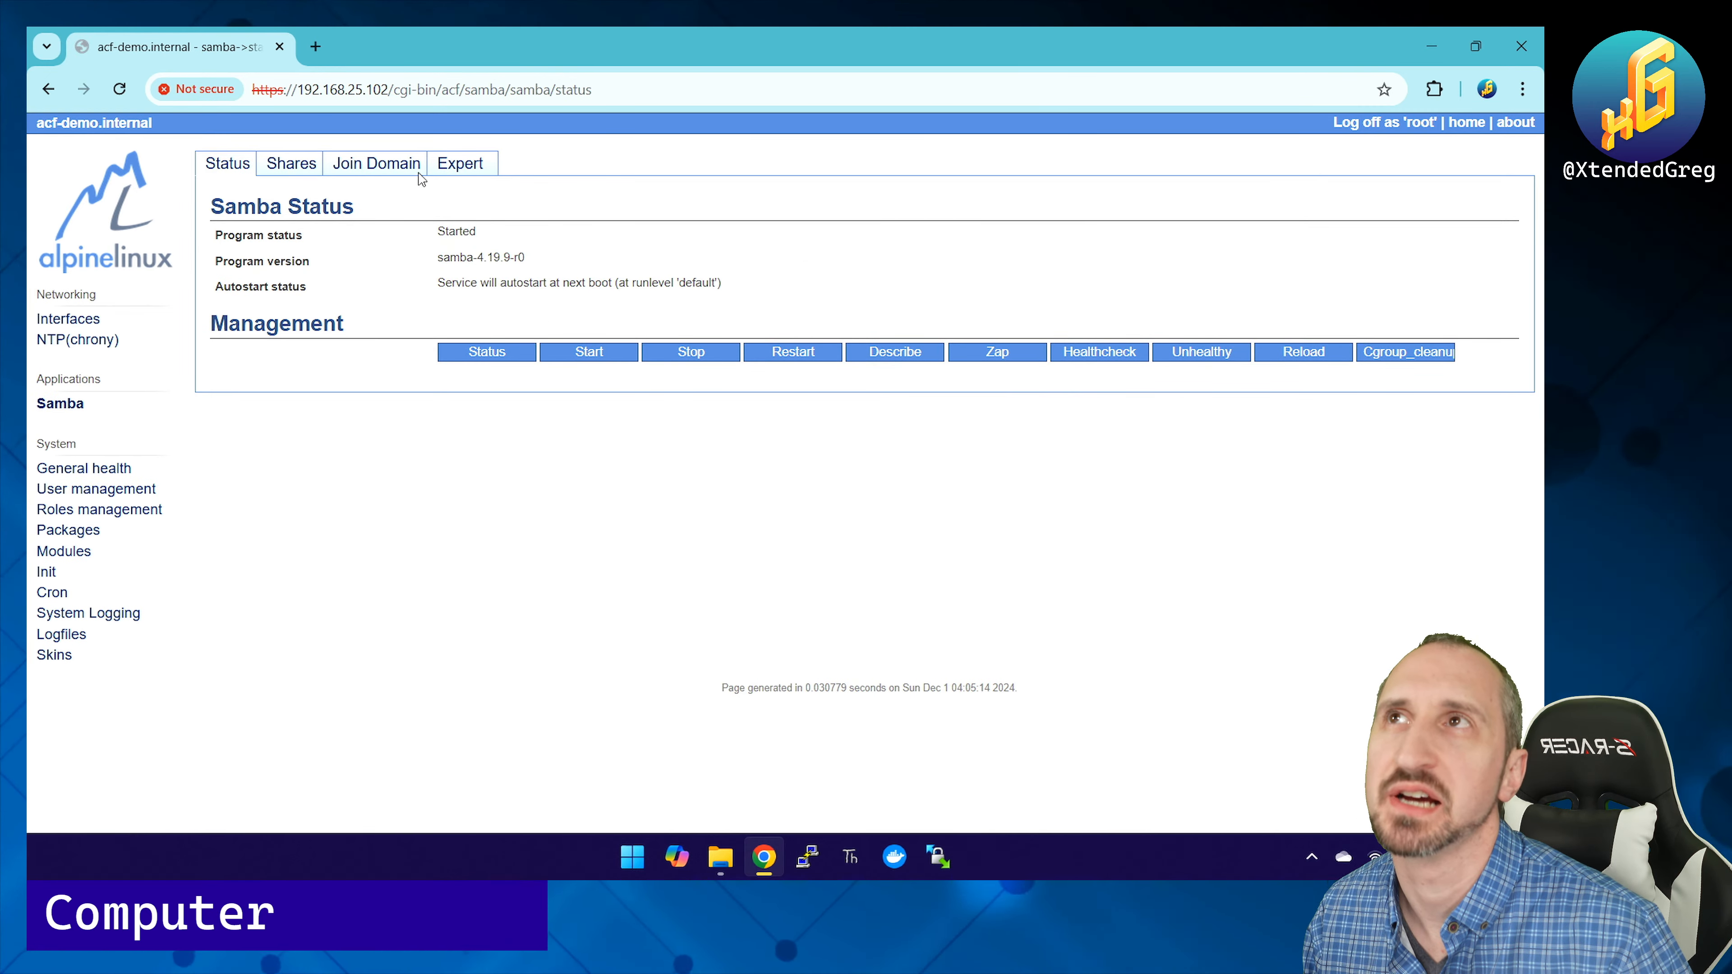
Step: Edit the Home share, set Guest Access to OK, and save it
{"action": "left_click", "coordinate": [277, 172]}
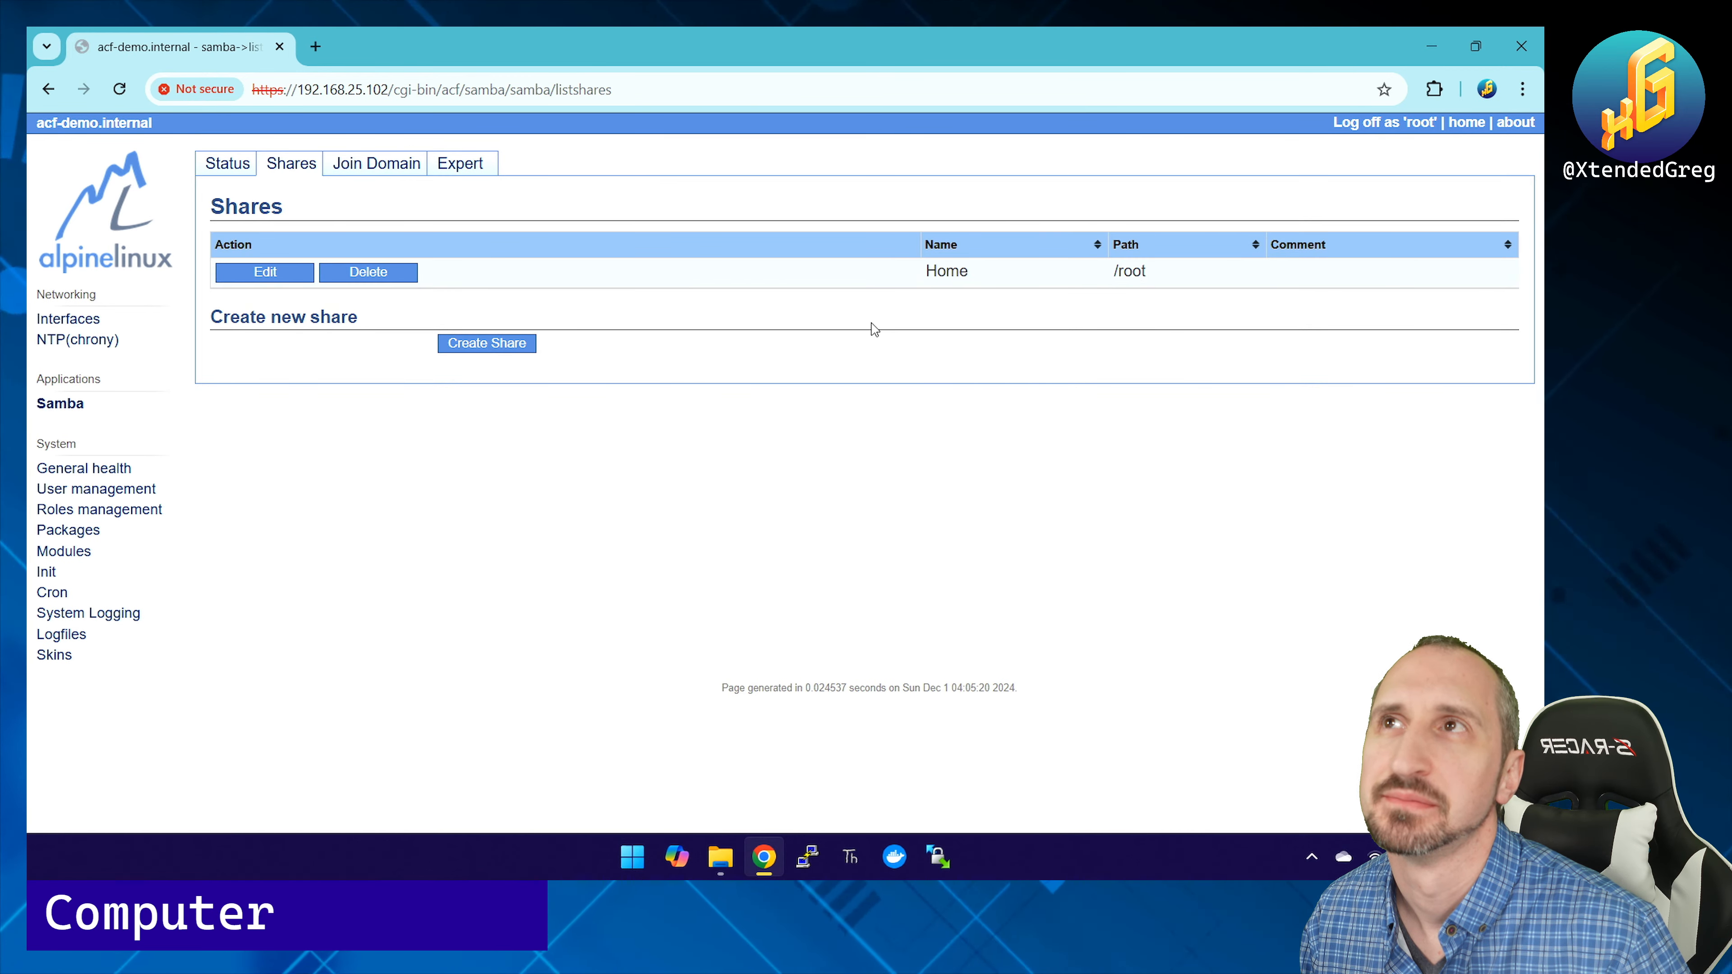
{"action": "left_click", "coordinate": [245, 273]}
{"action": "left_click", "coordinate": [450, 411]}
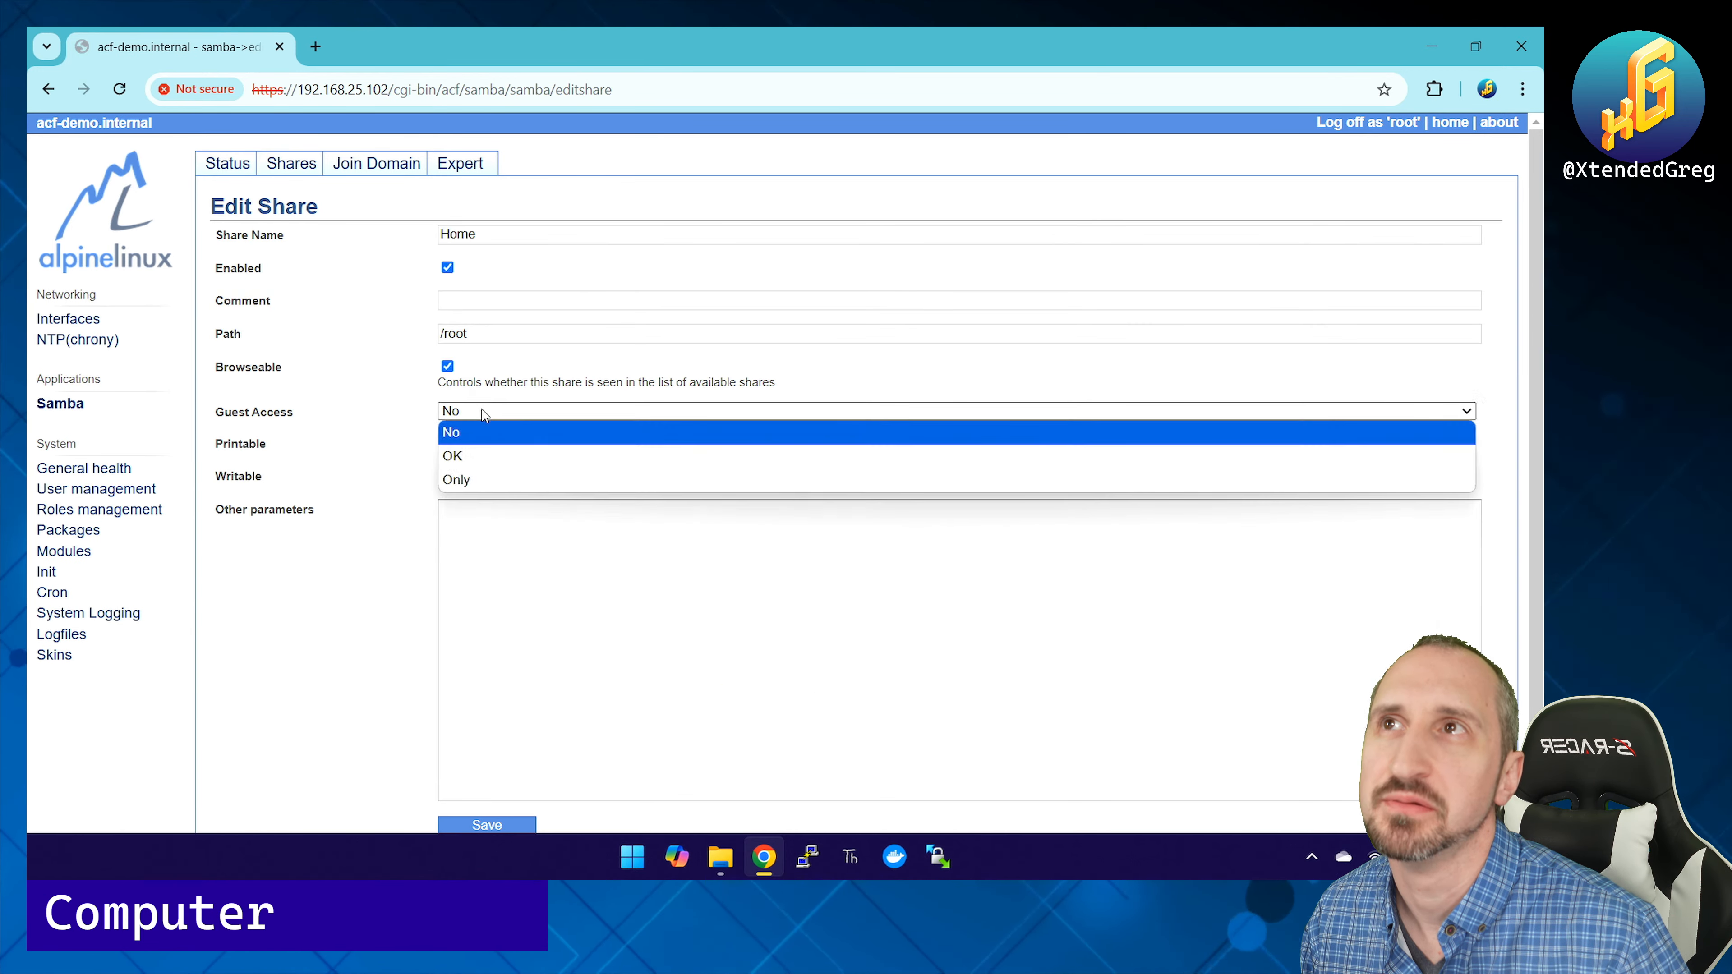
{"action": "left_click", "coordinate": [491, 455]}
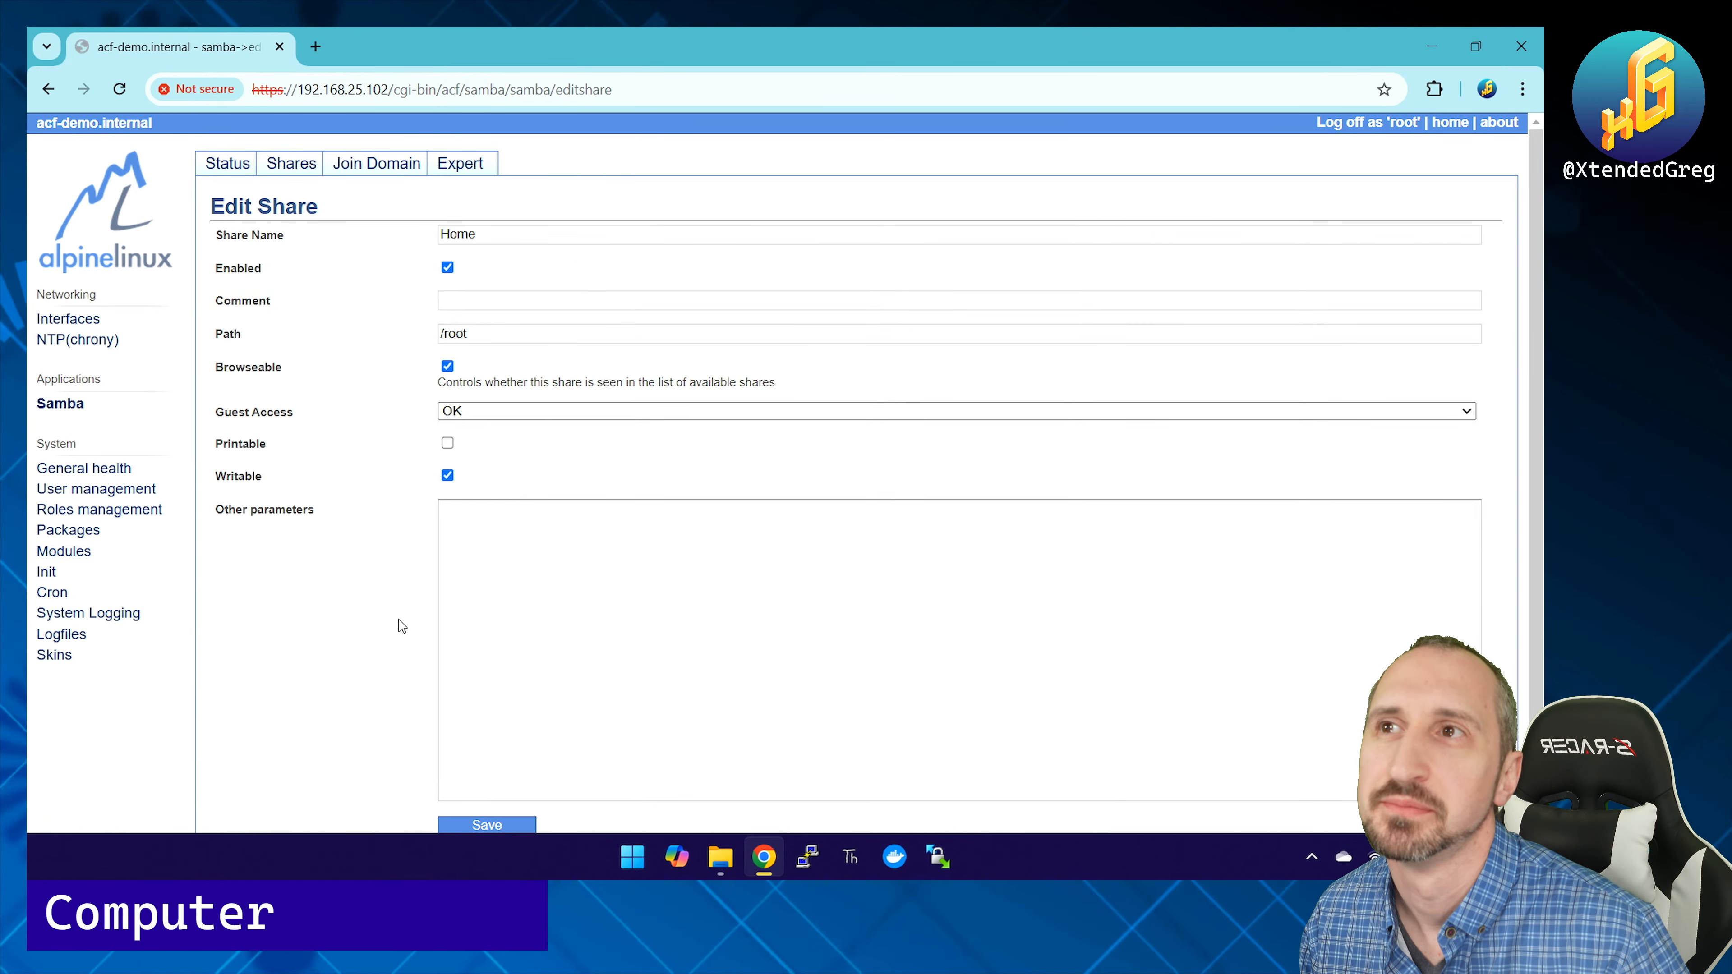
{"action": "left_click", "coordinate": [499, 826]}
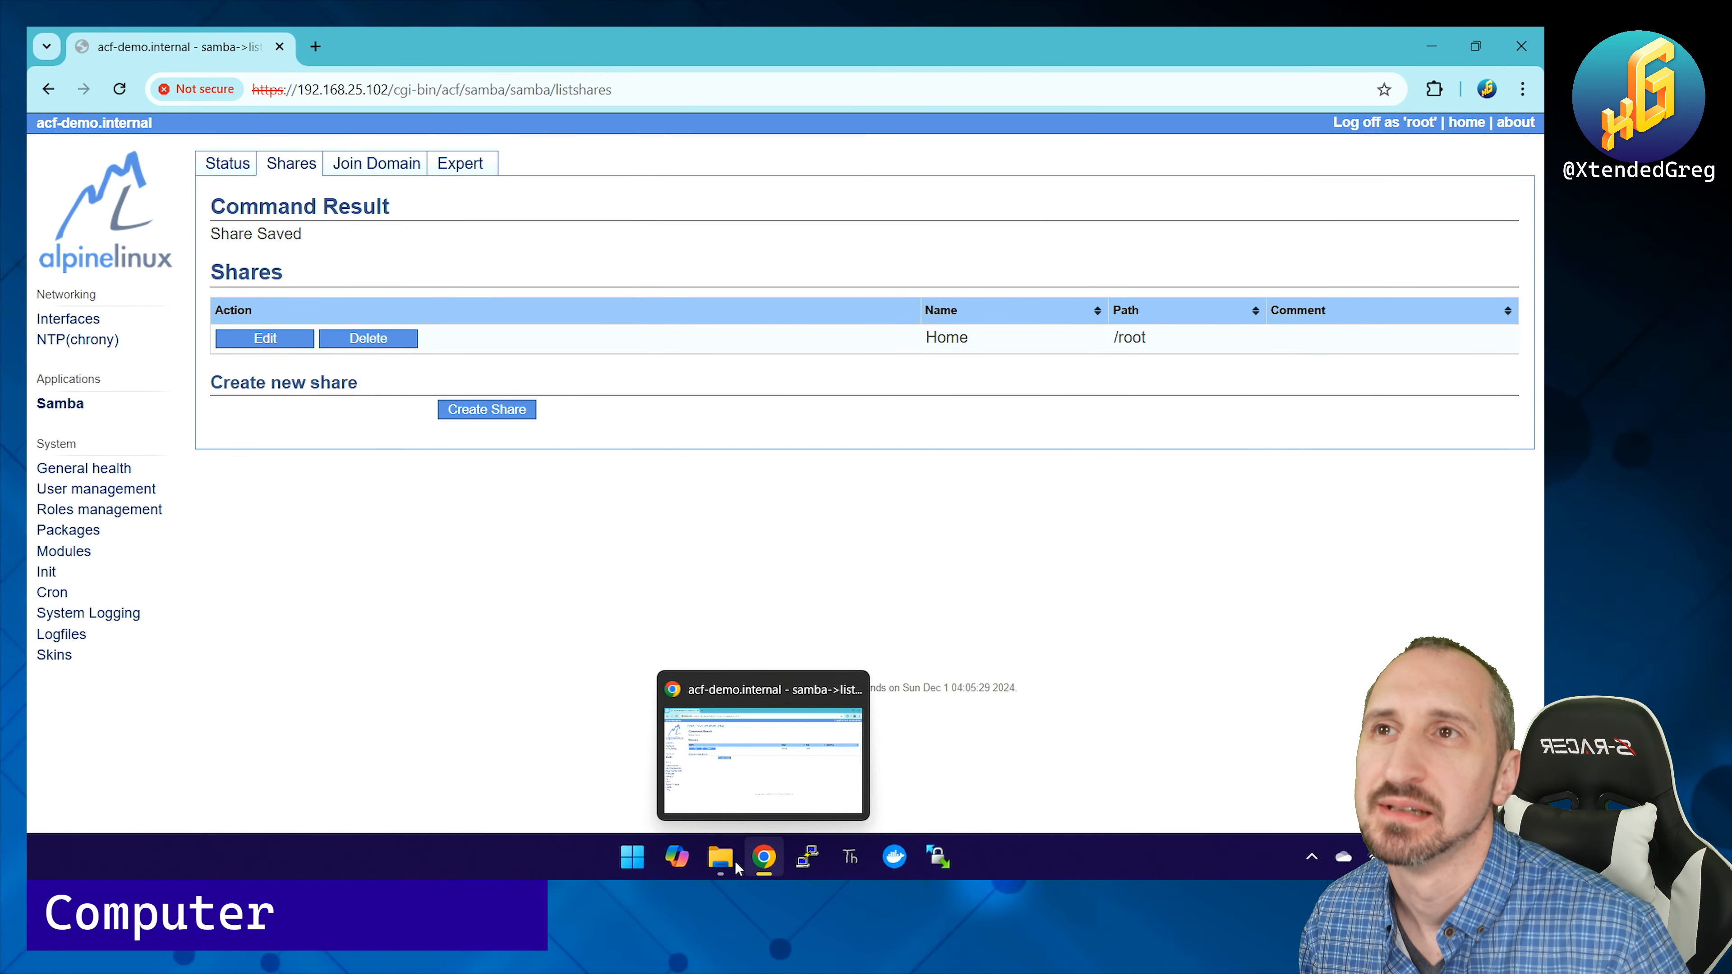
{"action": "left_click", "coordinate": [721, 860]}
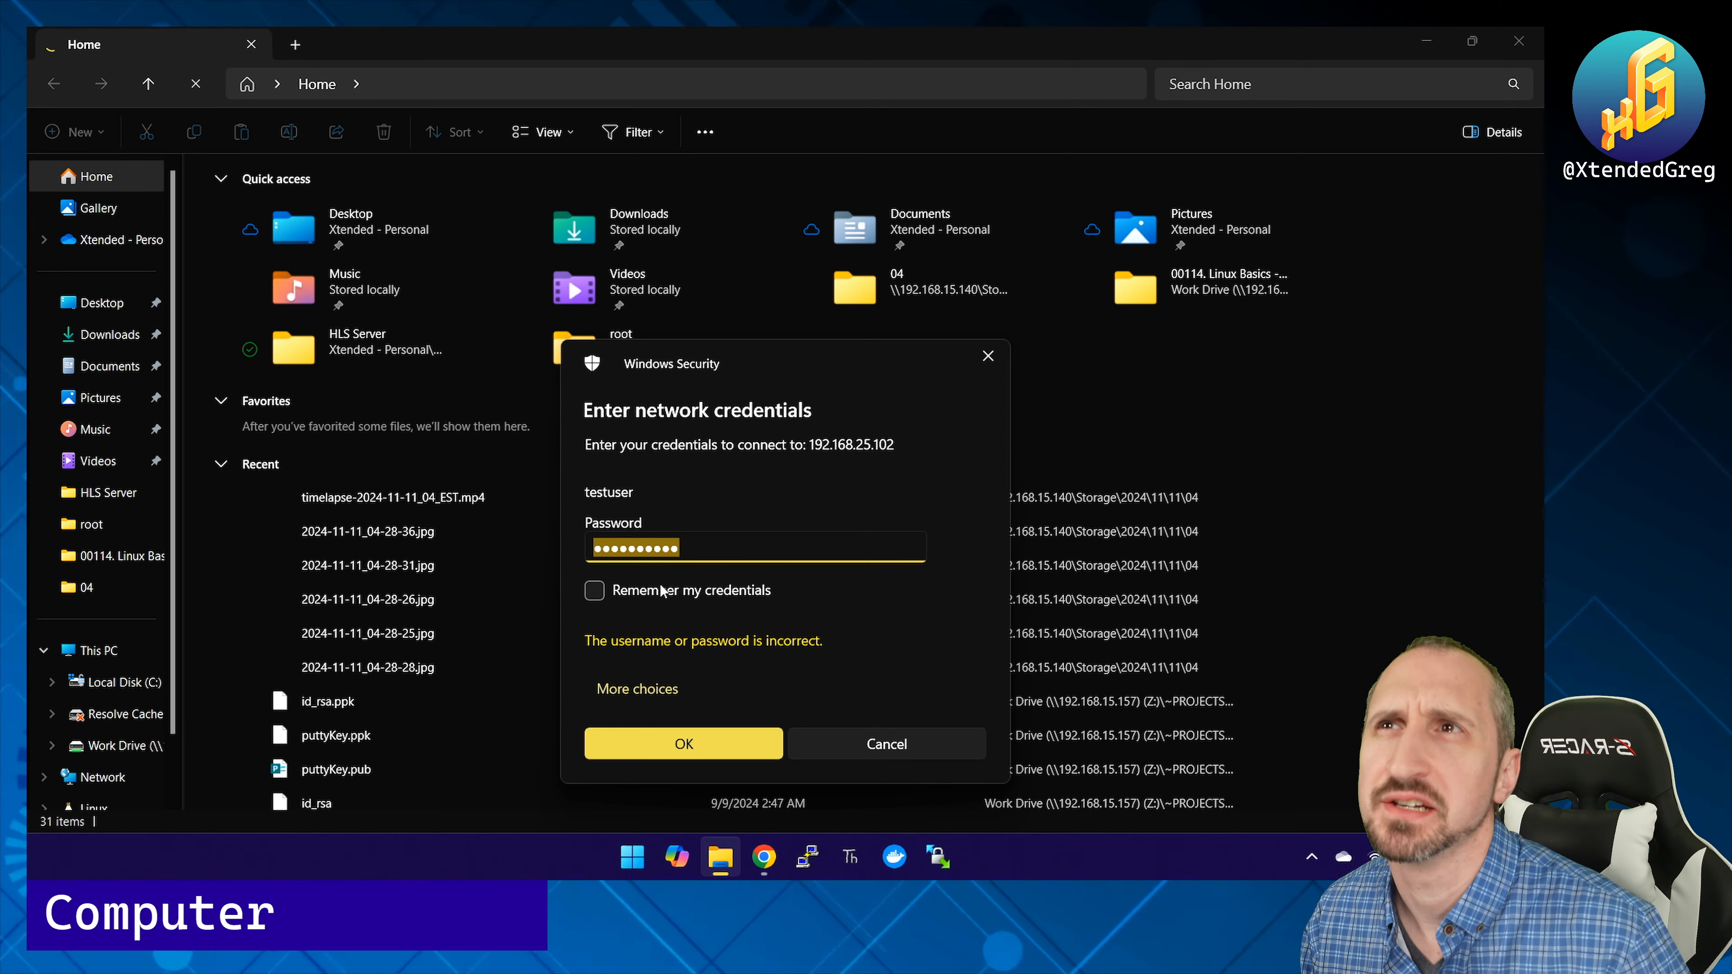
Step: Resubmit testuser, then reopen \\192.168.25.102 and sign in as root with its password
{"action": "left_click", "coordinate": [677, 740]}
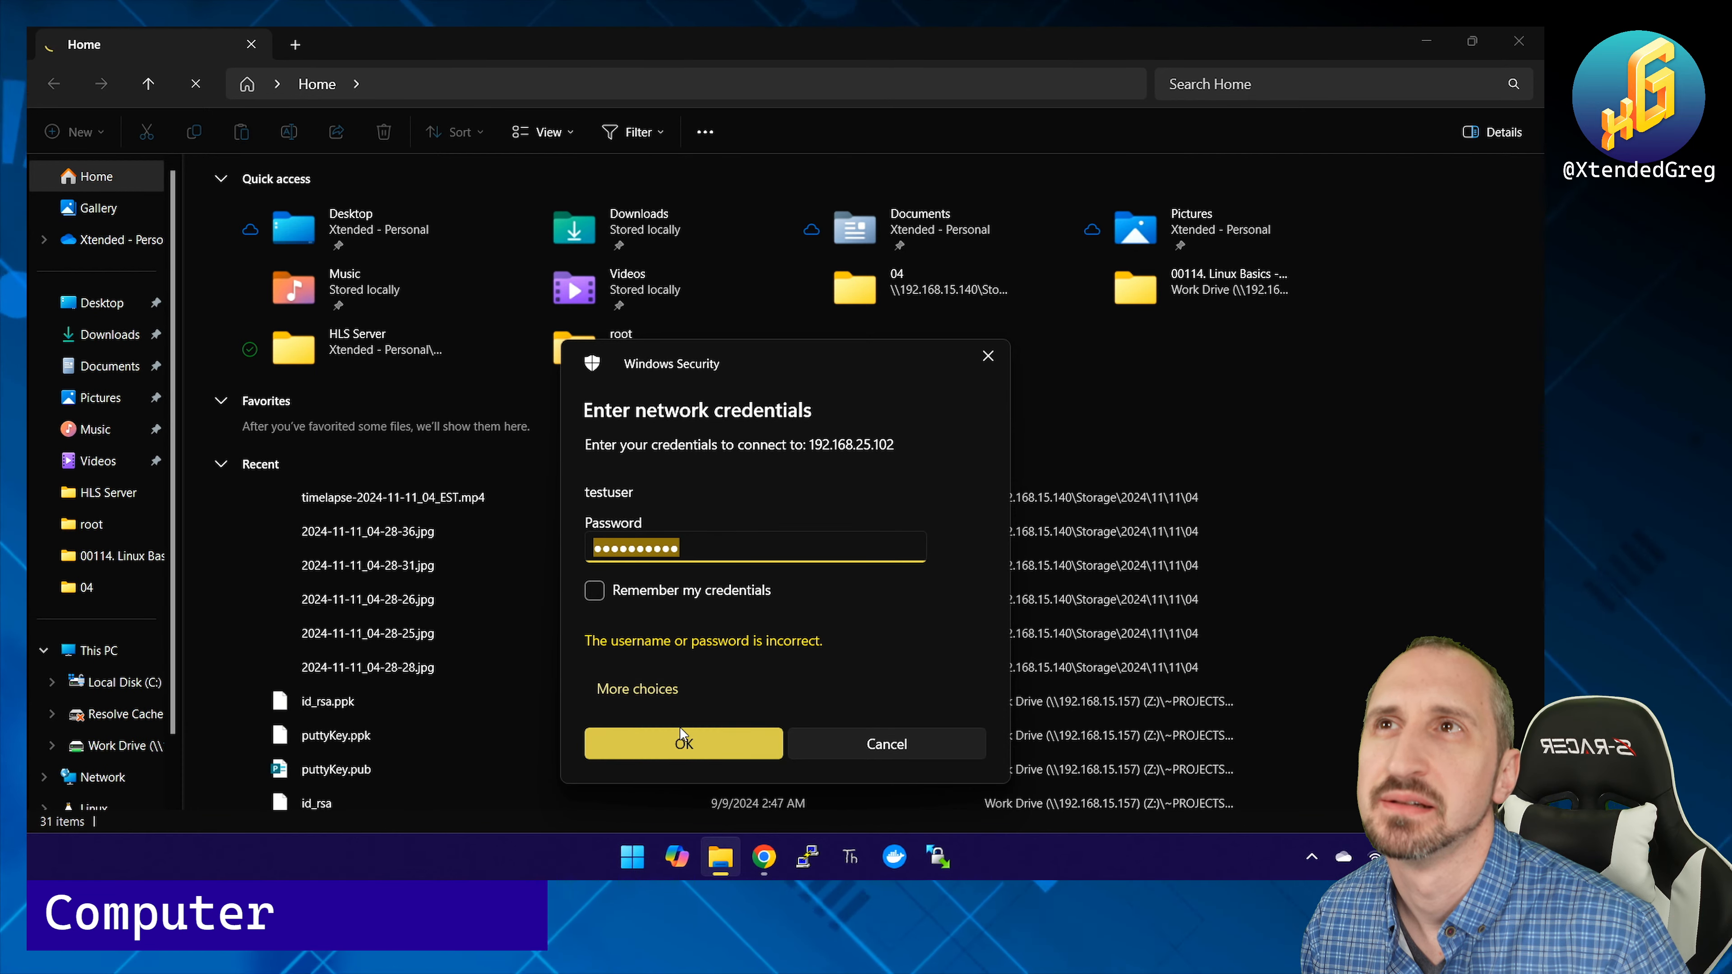
{"action": "left_click", "coordinate": [840, 752]}
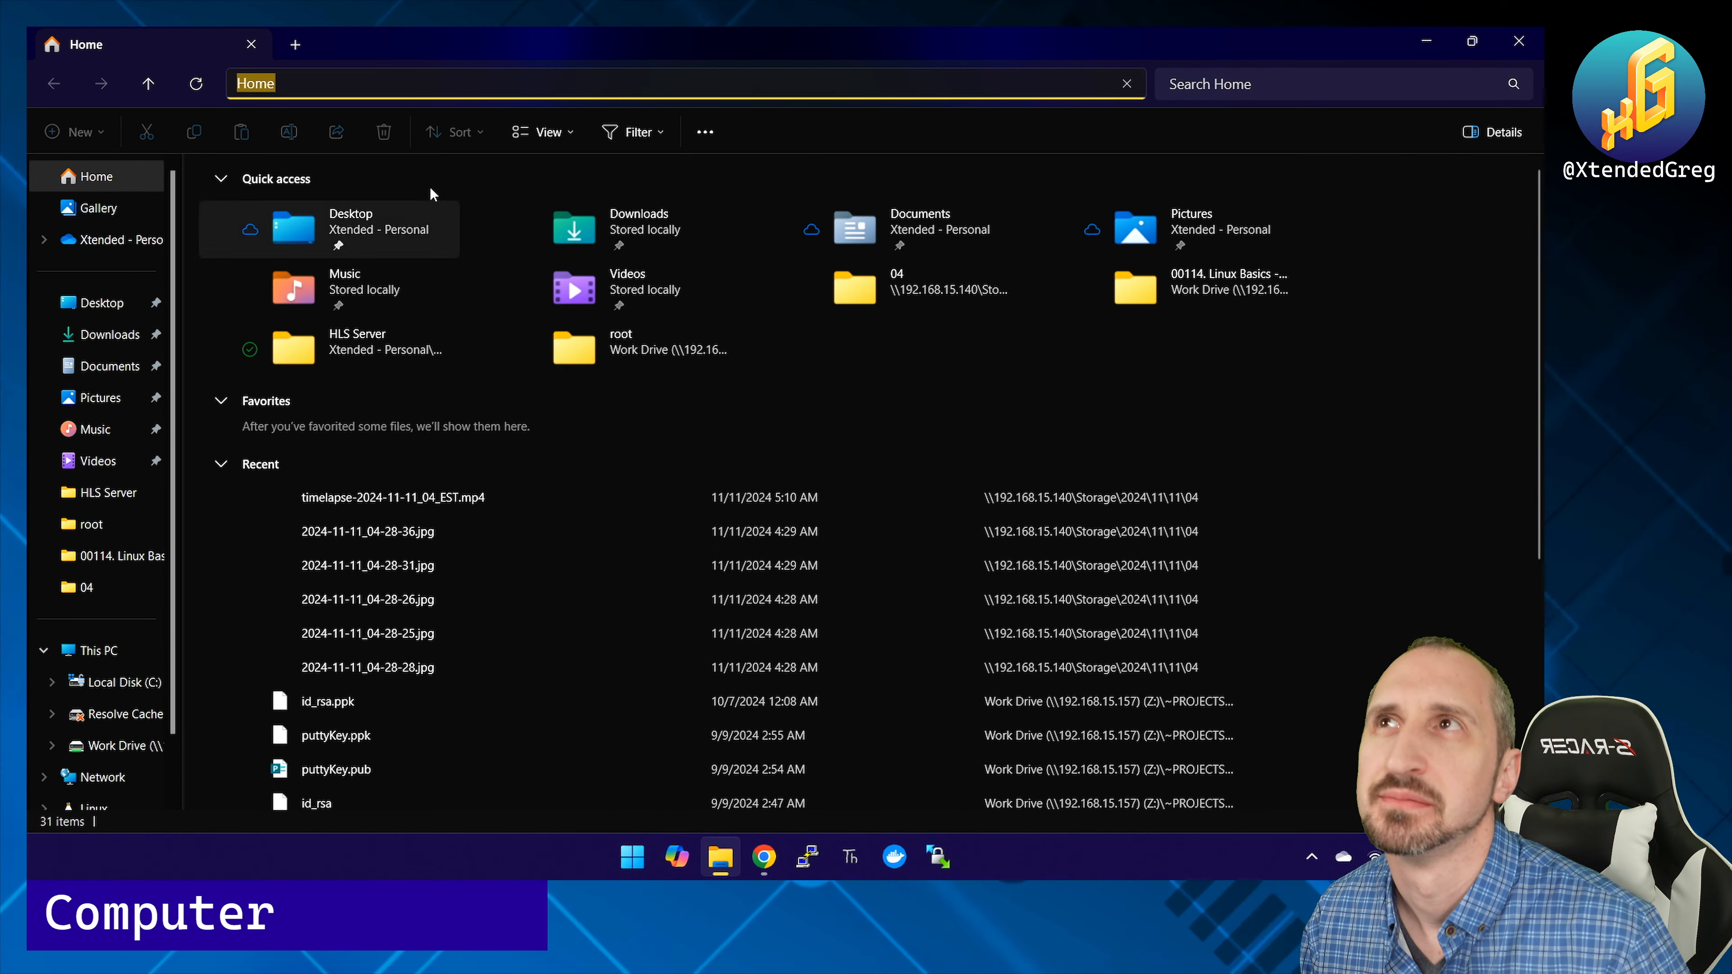
{"action": "left_click", "coordinate": [405, 87]}
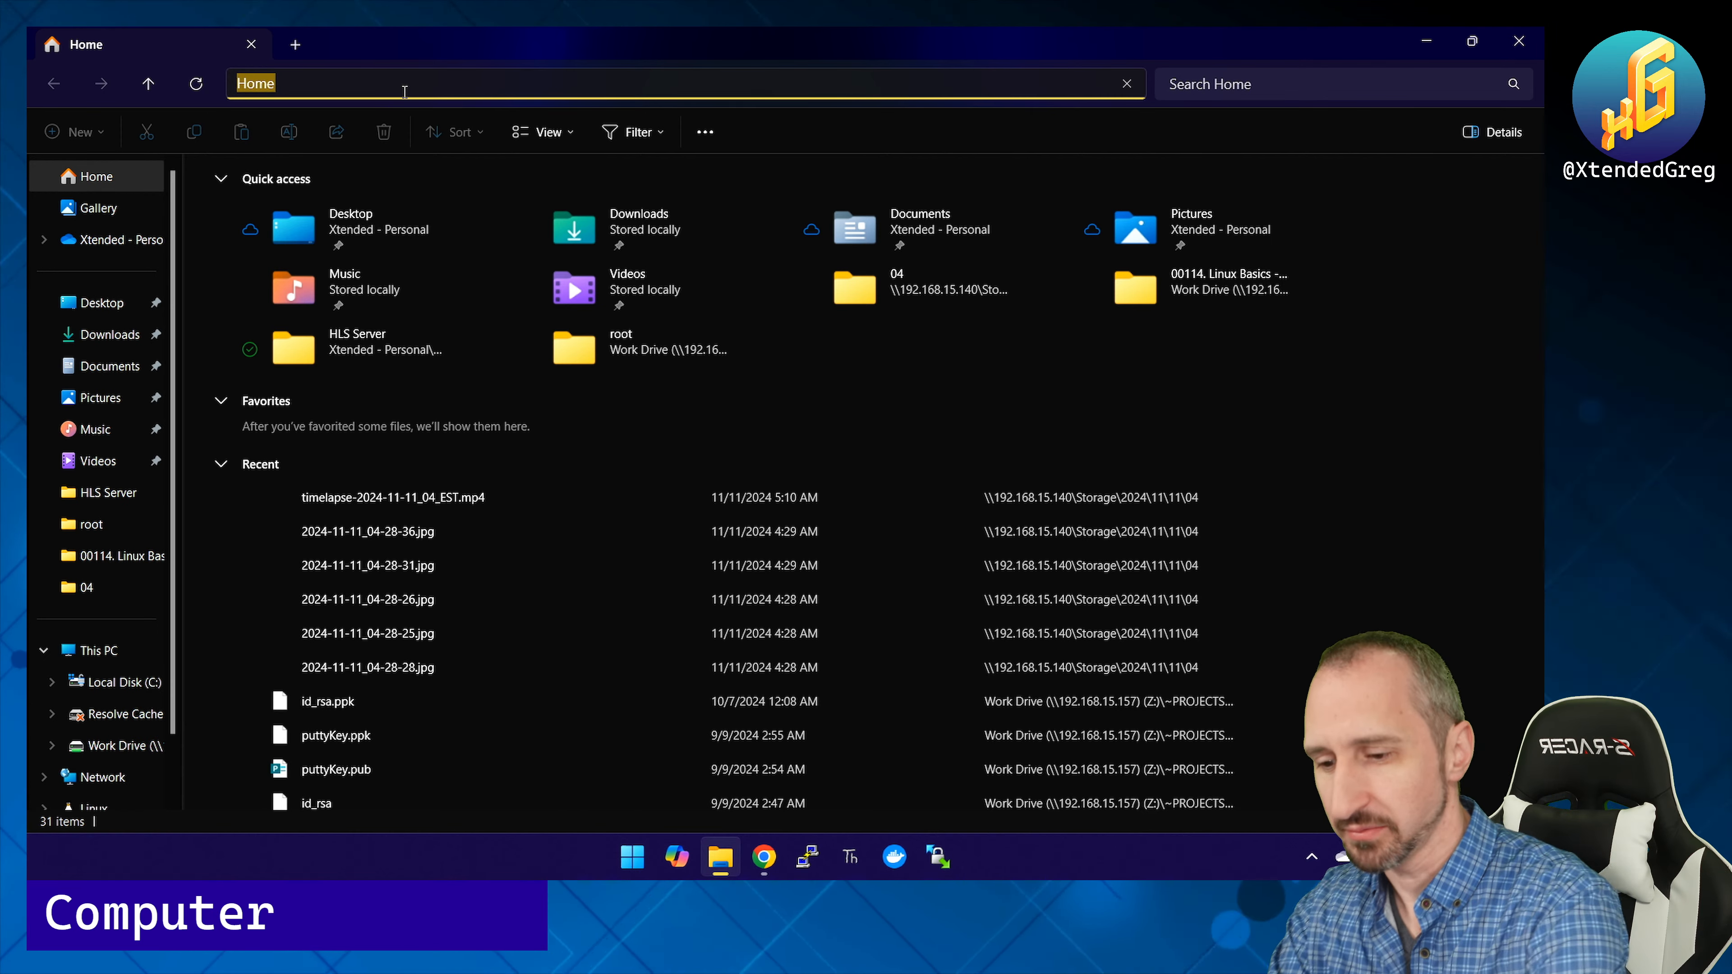
{"action": "type", "text": "\\\\192.168.25.102"}
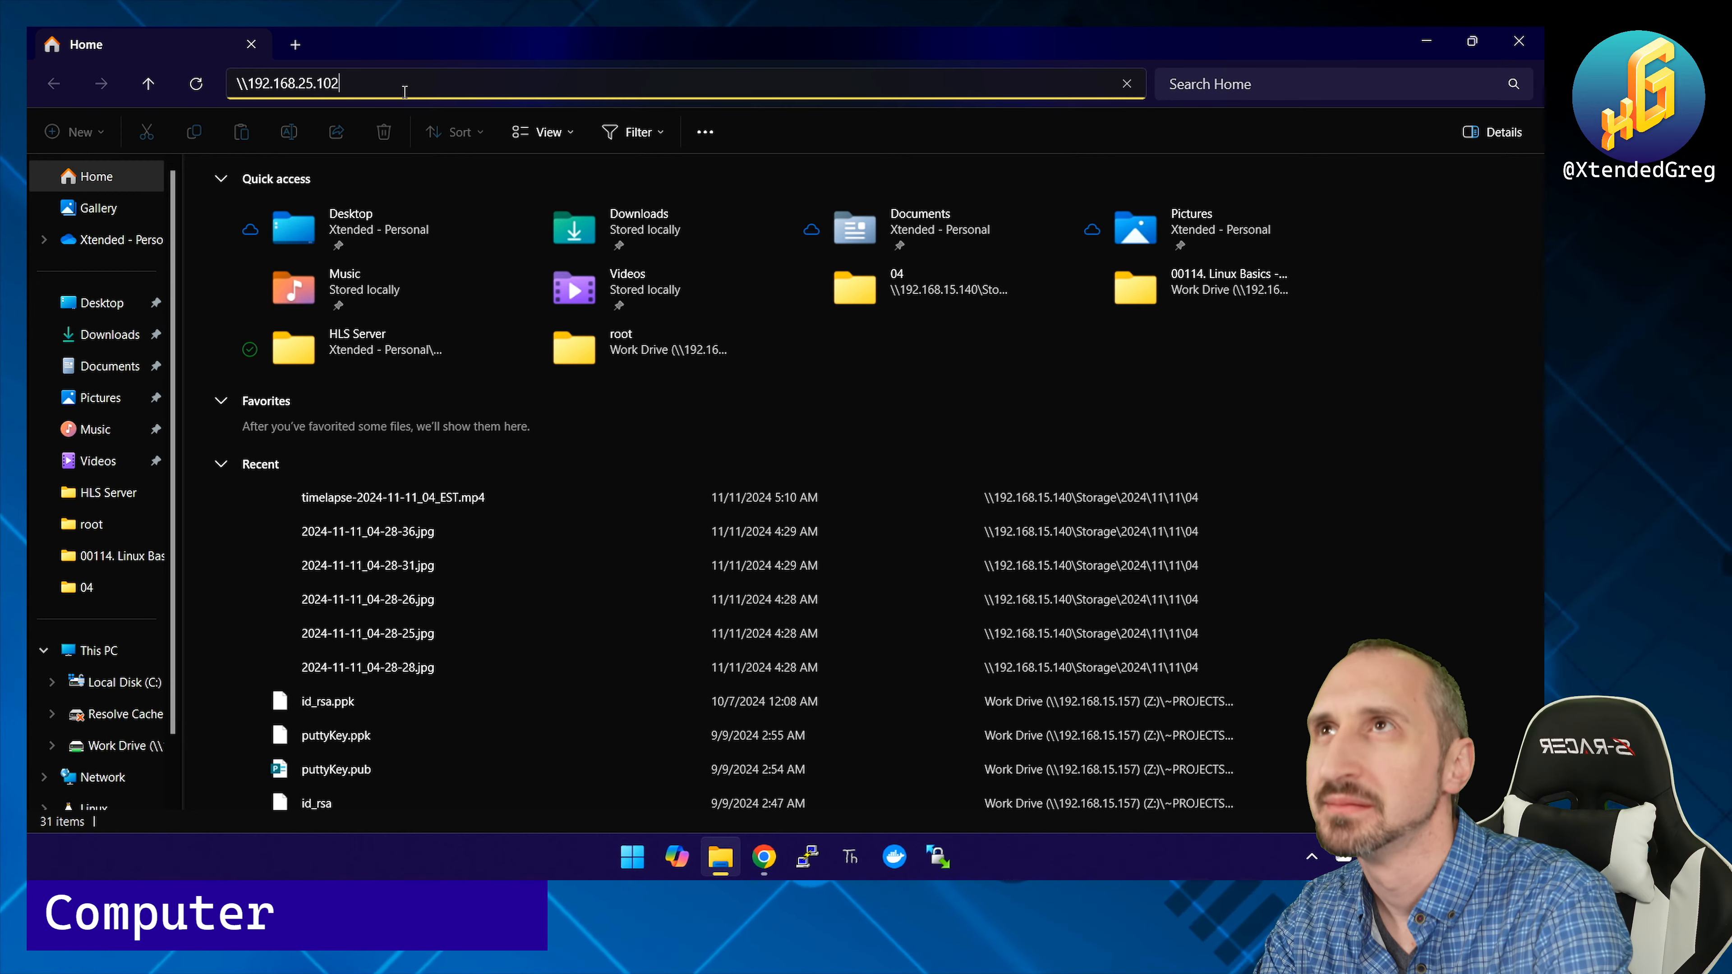
{"action": "key", "text": "Return"}
{"action": "type", "text": "root"}
{"action": "key", "text": "Tab"}
{"action": "type", "text": "••••••"}
{"action": "key", "text": "Return"}
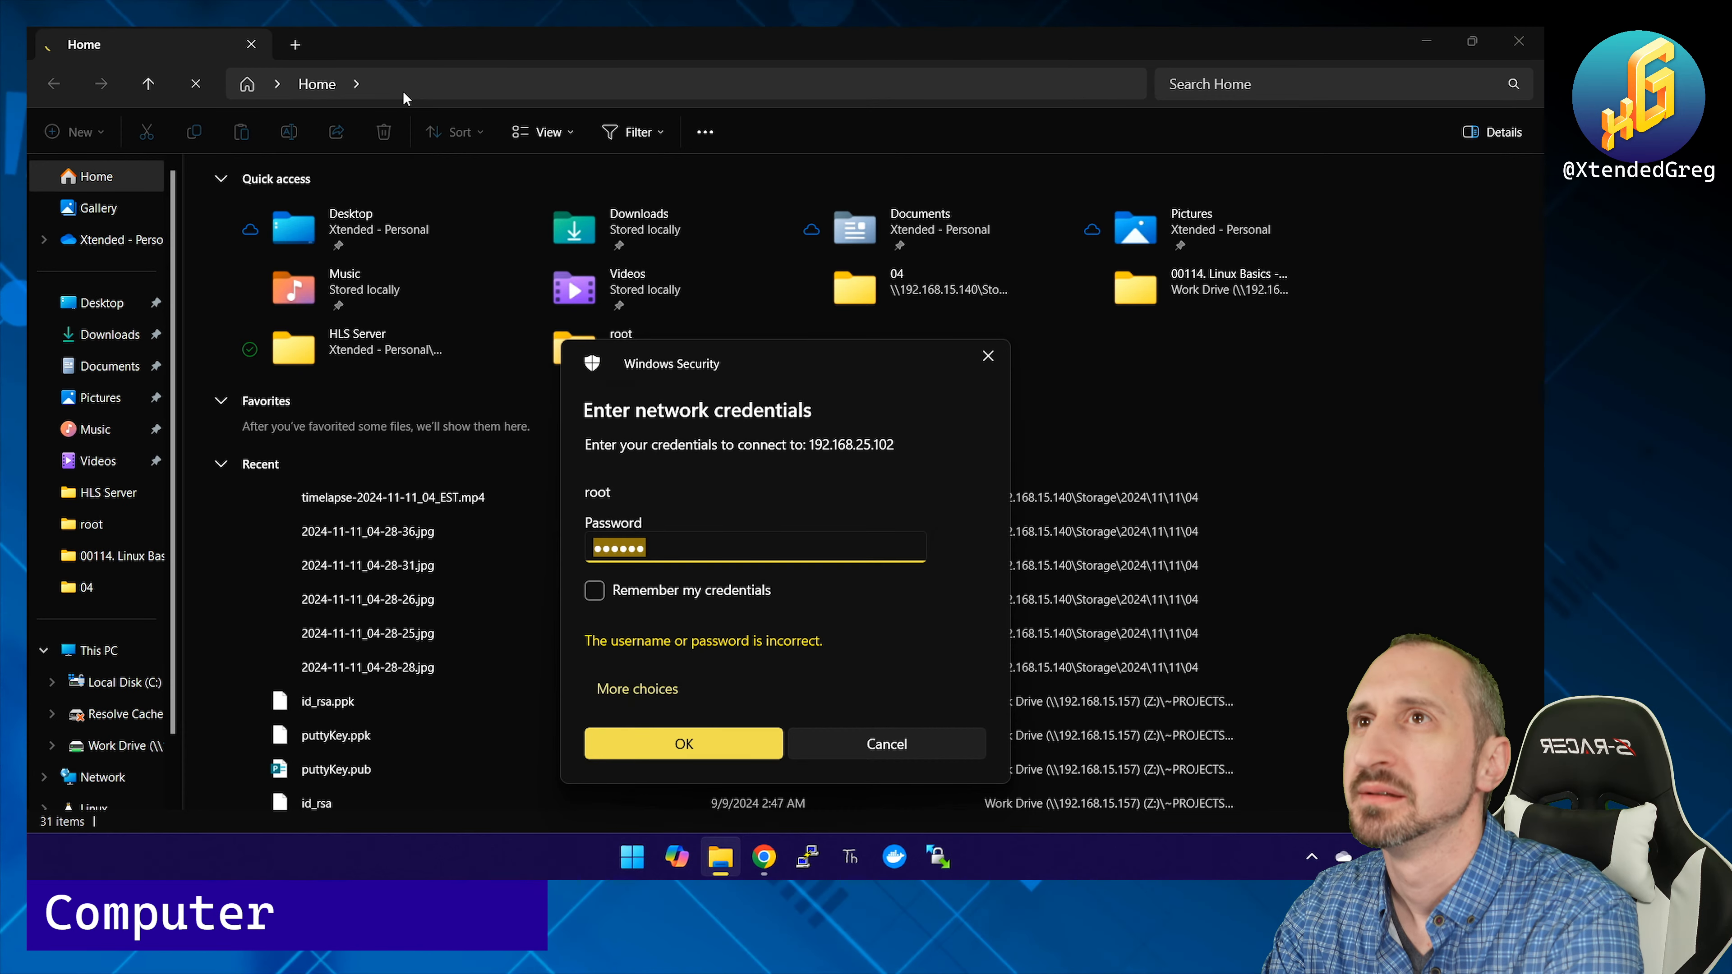
Step: Close the rejected sign-in prompt and minimize File Explorer
{"action": "left_click", "coordinate": [986, 358]}
{"action": "left_click", "coordinate": [743, 443]}
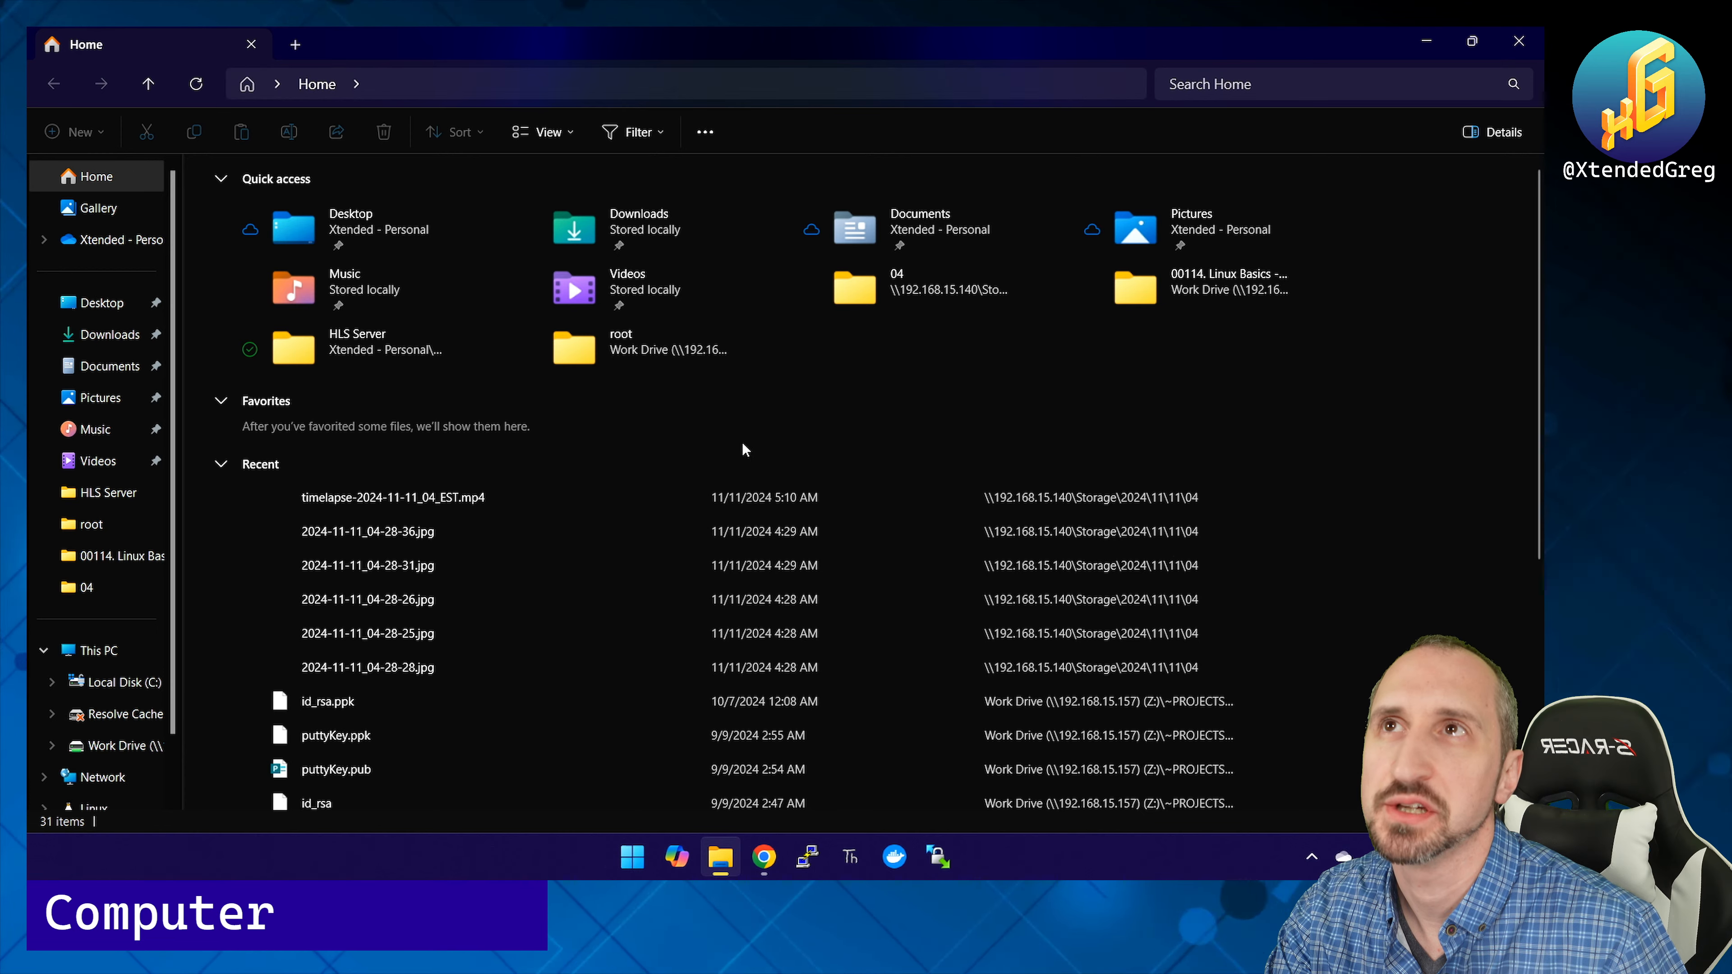
{"action": "left_click", "coordinate": [1427, 41]}
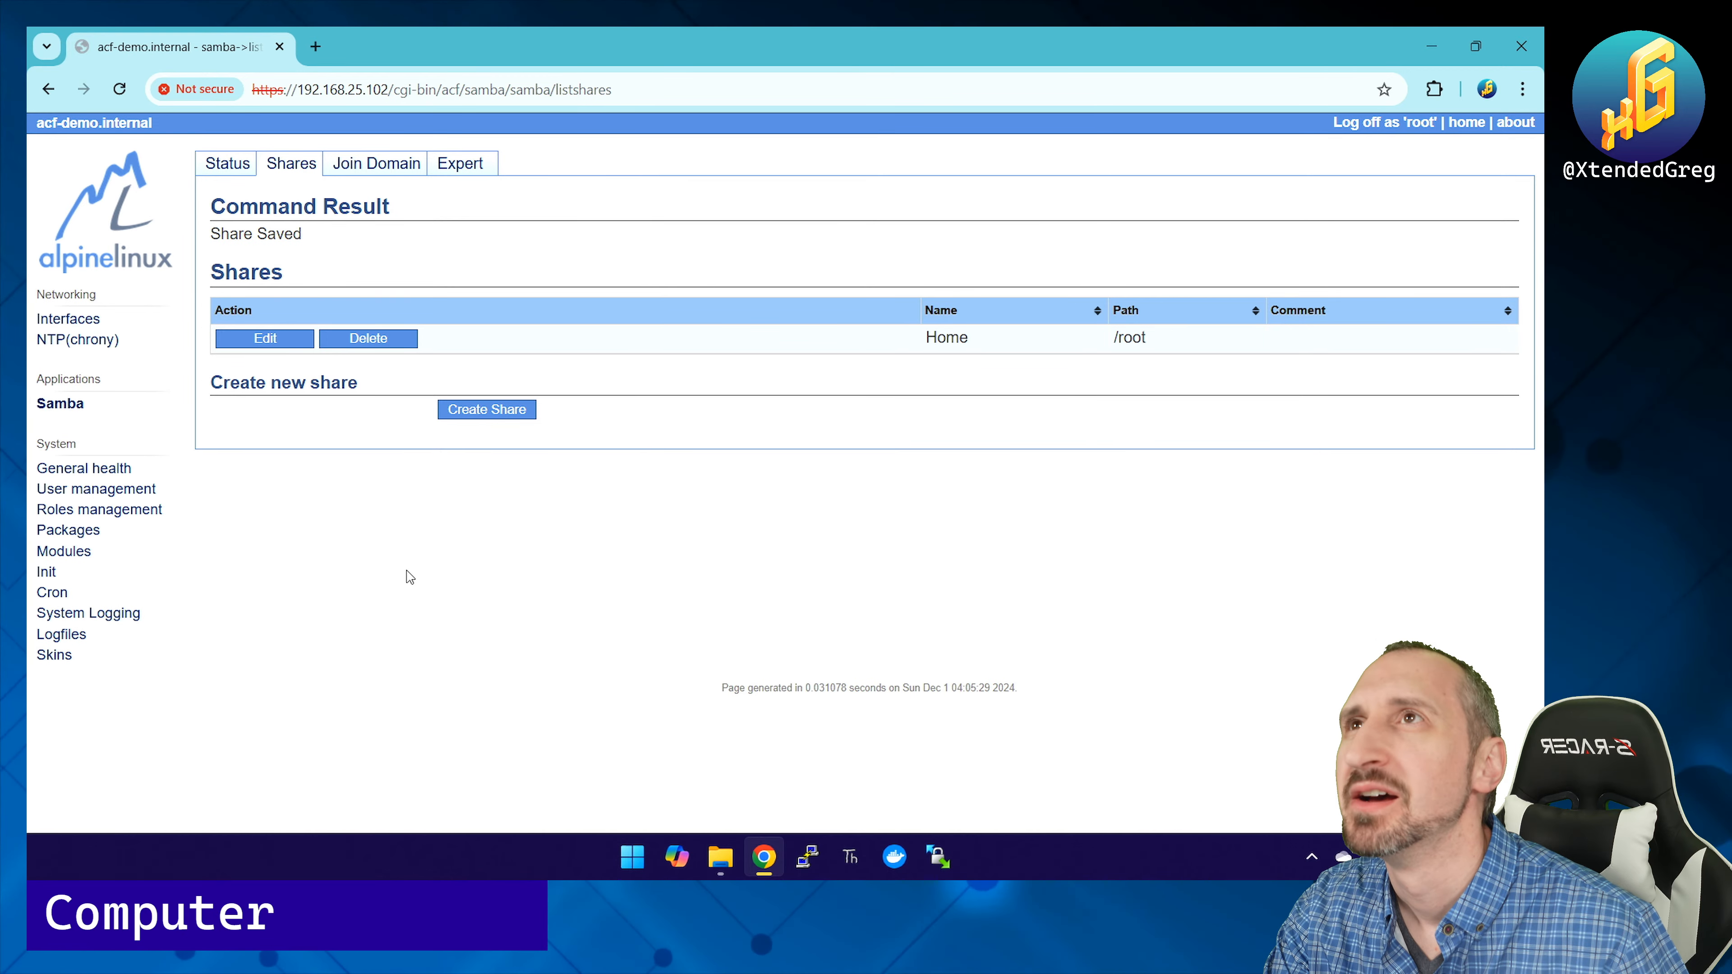
Step: Confirm Samba is running, then view interface status: lo as loopback, eth0 on dhcp
{"action": "left_click", "coordinate": [227, 164]}
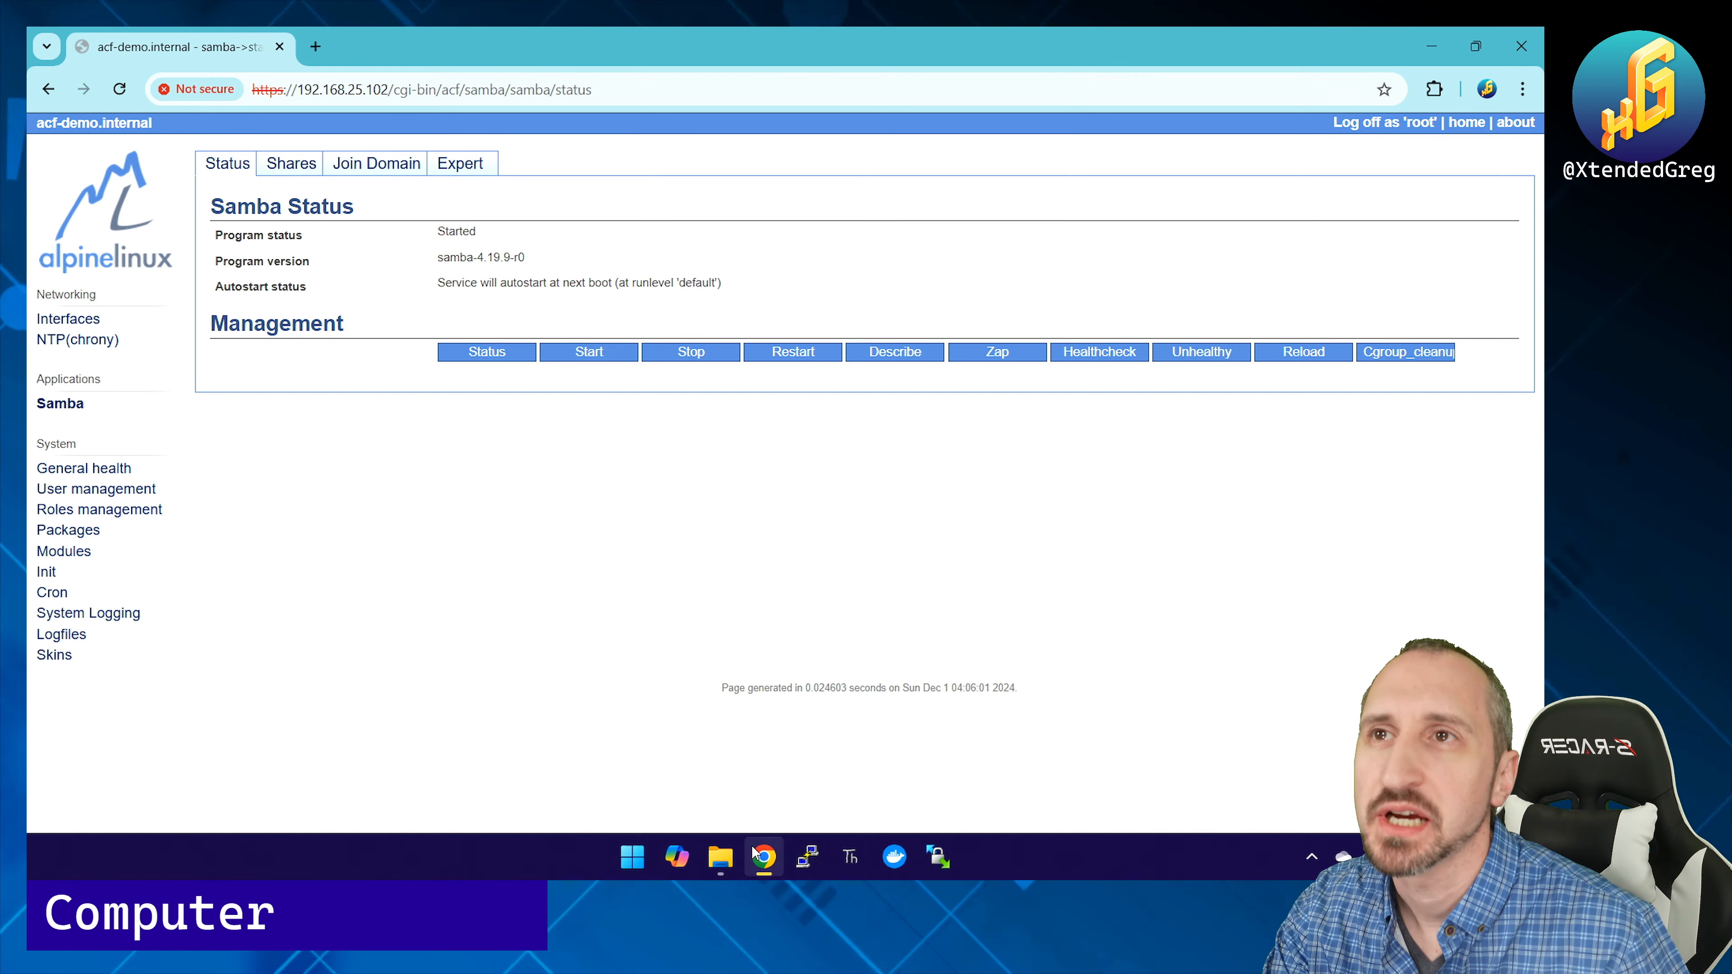
{"action": "mouse_move", "coordinate": [763, 856]}
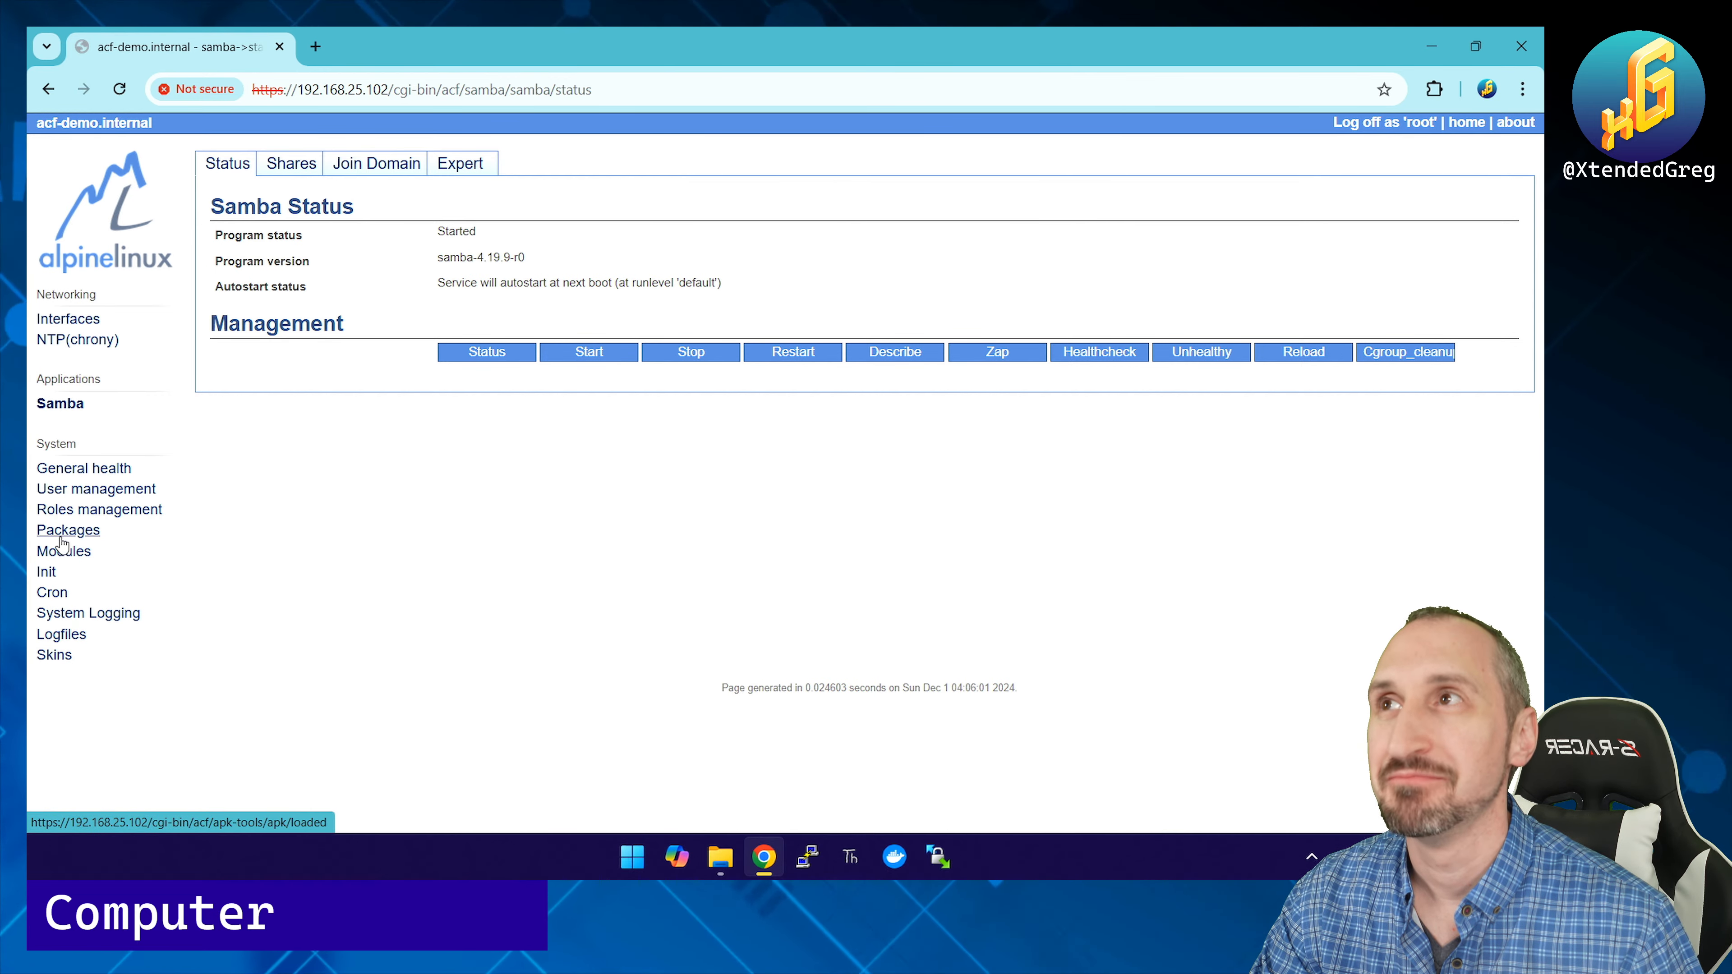
{"action": "left_click", "coordinate": [62, 321]}
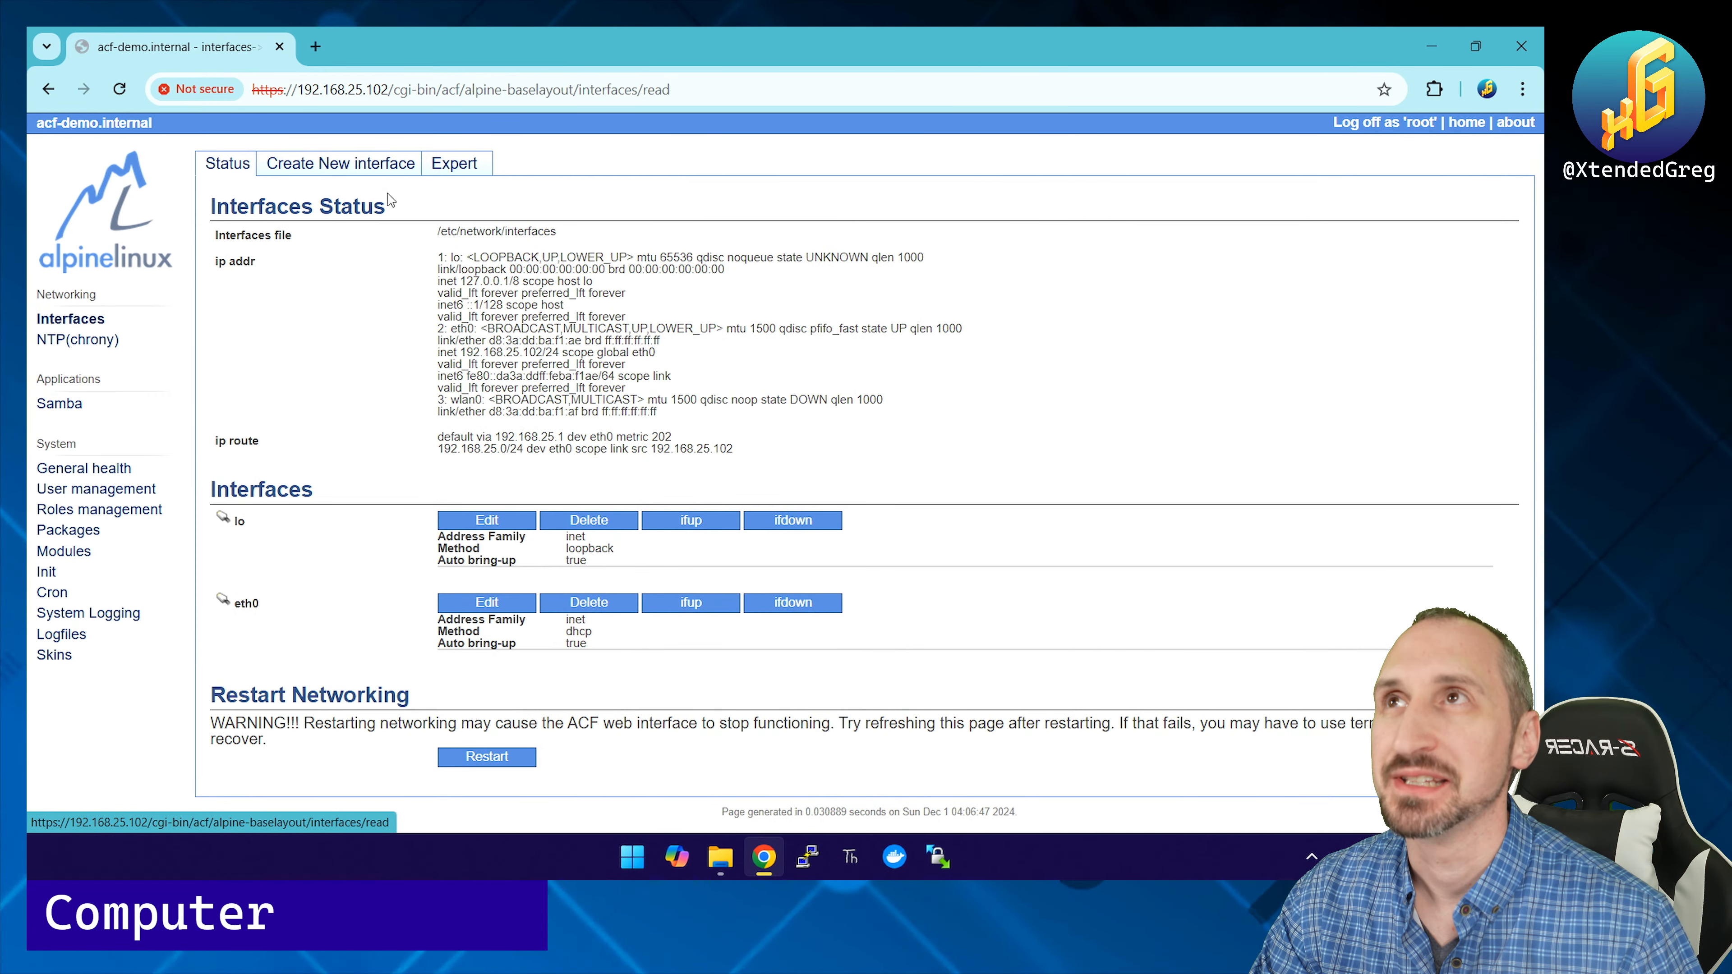